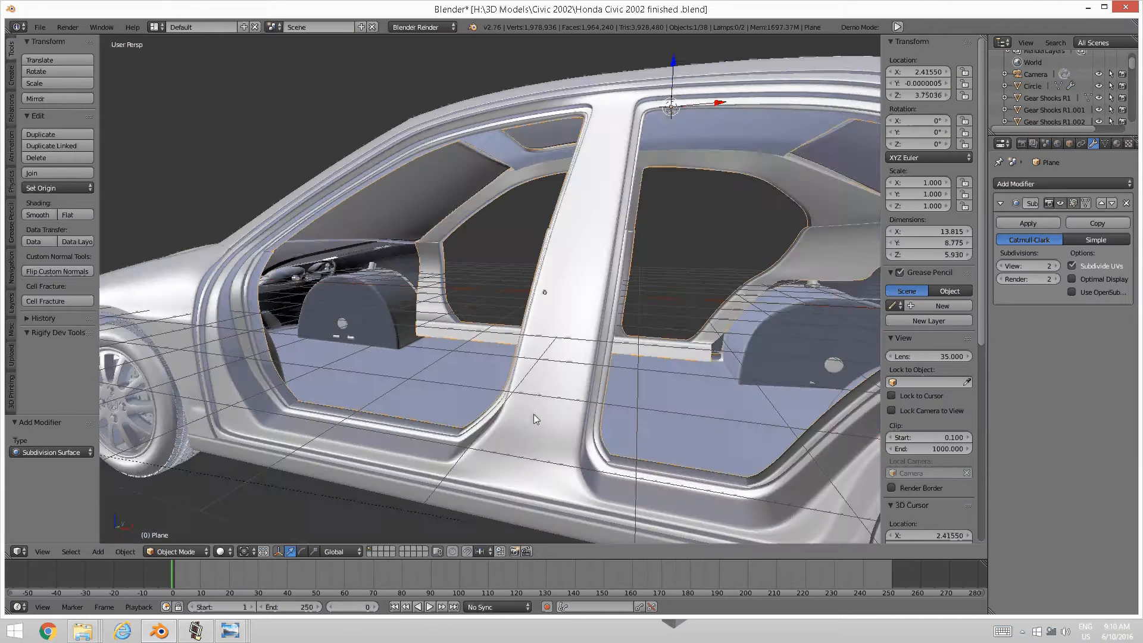
Select the car body mesh and enter Edit Mode on it
{"action": "scroll", "coordinate": [534, 417], "scroll_direction": "up", "scroll_amount": 2}
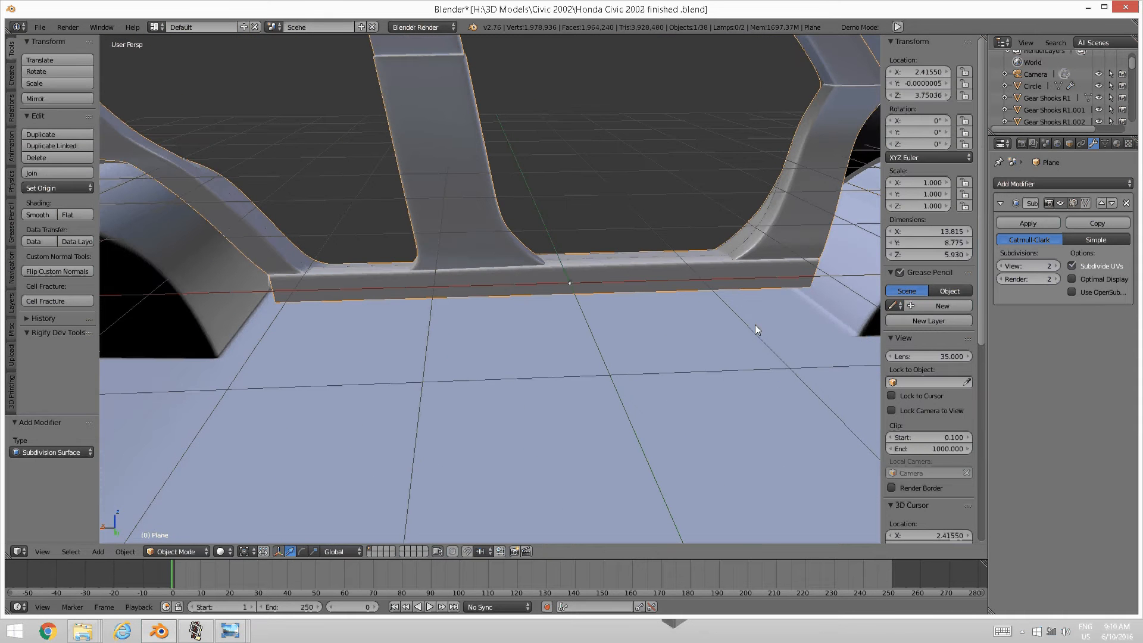
{"action": "middle_click_drag", "start_coordinate": [626, 270], "coordinate": [523, 301]}
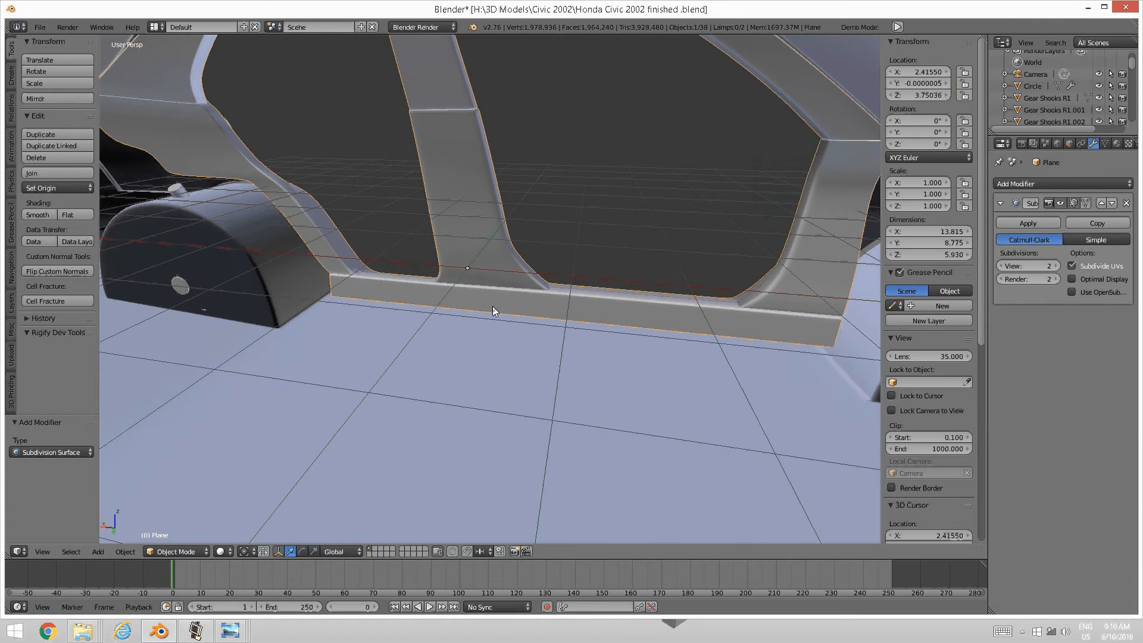
{"action": "scroll", "coordinate": [495, 305], "scroll_direction": "down", "scroll_amount": 3}
{"action": "right_click", "coordinate": [505, 298]}
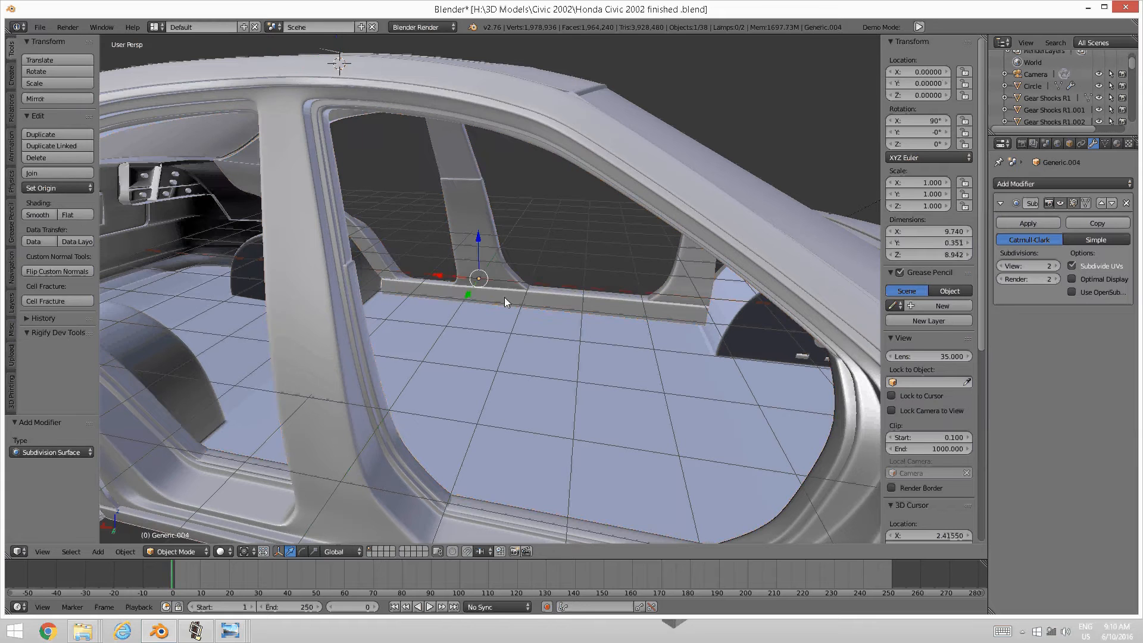
{"action": "right_click", "coordinate": [505, 297]}
{"action": "key", "text": "Tab"}
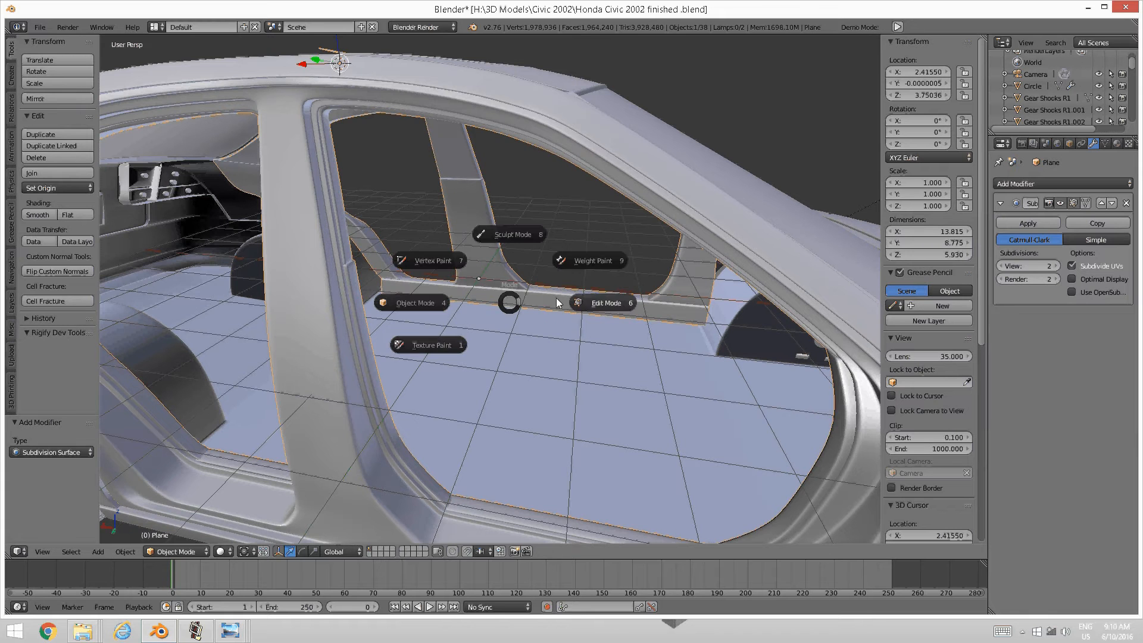
{"action": "left_click", "coordinate": [593, 303]}
Select the lower edge loops of the body's inner door sill and snap the 3D cursor to the selection
{"action": "scroll", "coordinate": [547, 330], "scroll_direction": "up", "scroll_amount": 3}
{"action": "middle_click_drag", "start_coordinate": [547, 330], "coordinate": [615, 266]}
{"action": "scroll", "coordinate": [476, 301], "scroll_direction": "up", "scroll_amount": 3}
{"action": "right_click", "coordinate": [509, 265], "text": "alt"}
{"action": "right_click", "coordinate": [615, 266], "text": "alt+shift"}
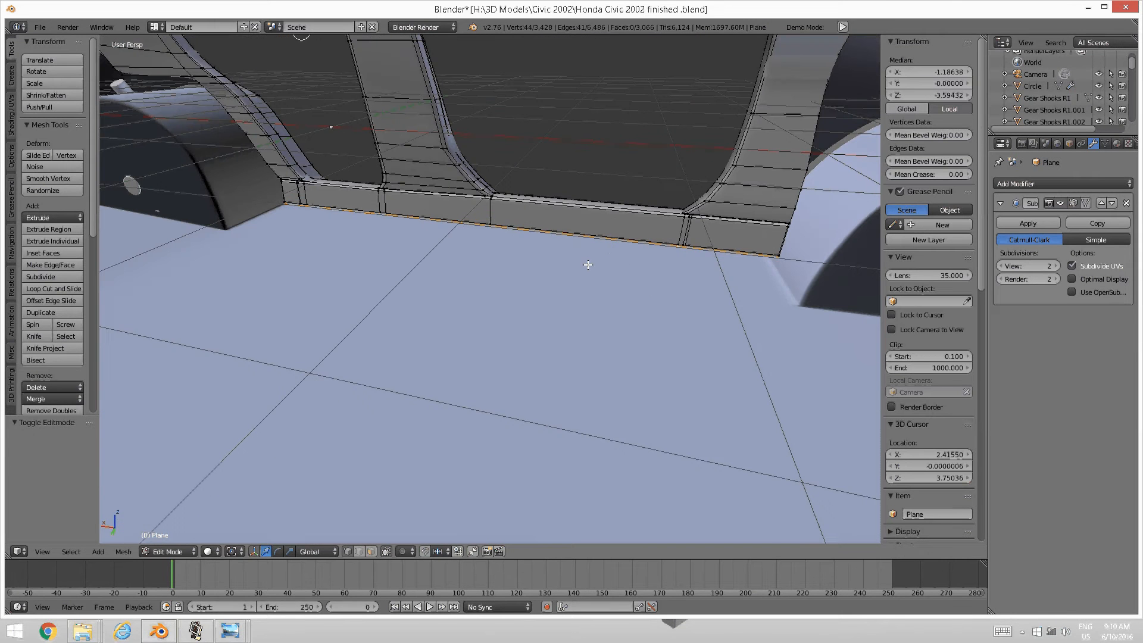
{"action": "key", "text": "shift+s"}
{"action": "left_click", "coordinate": [594, 265]}
{"action": "scroll", "coordinate": [518, 278], "scroll_direction": "down", "scroll_amount": 4}
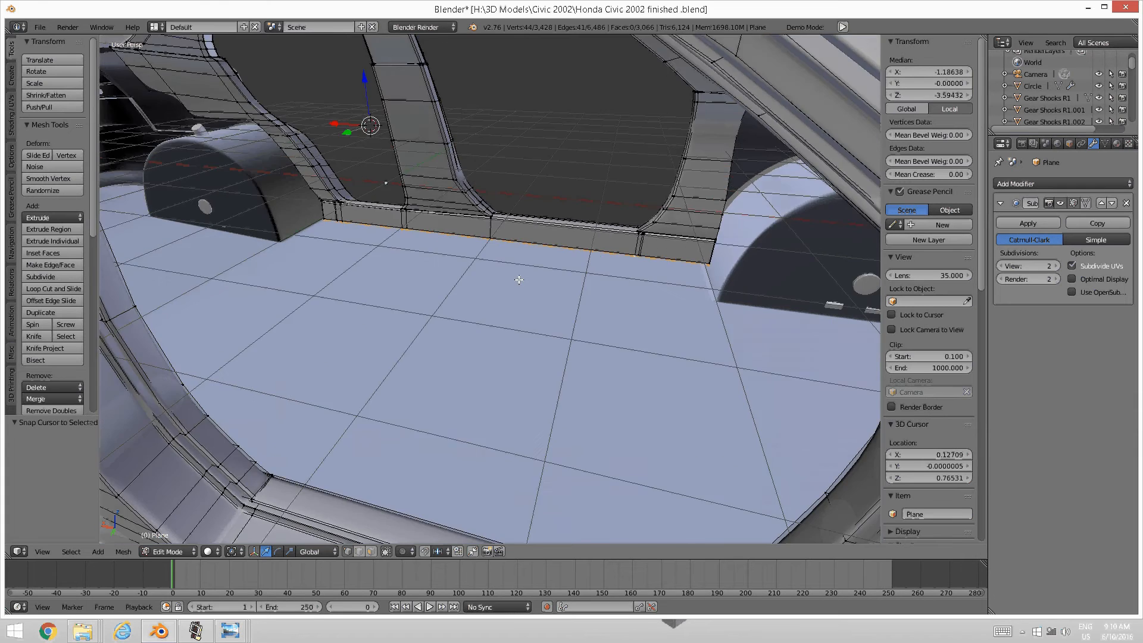
Deselect all geometry of the car body and return to Object Mode
{"action": "middle_click_drag", "start_coordinate": [519, 278], "coordinate": [350, 408]}
{"action": "scroll", "coordinate": [512, 297], "scroll_direction": "up", "scroll_amount": 1}
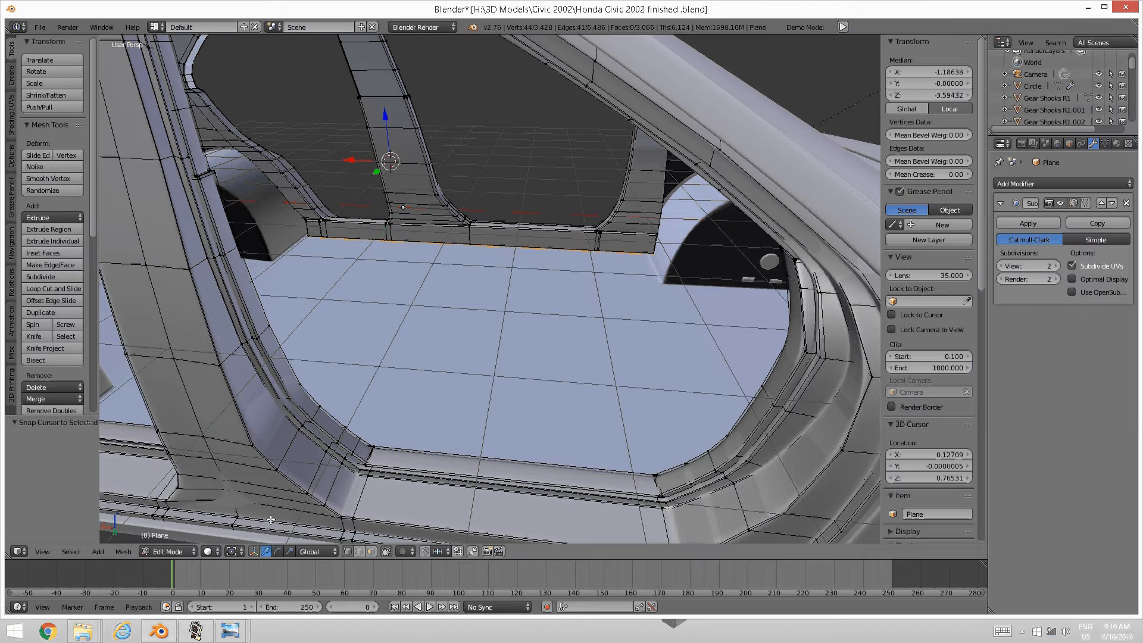
{"action": "key", "text": "a"}
{"action": "key", "text": "Tab"}
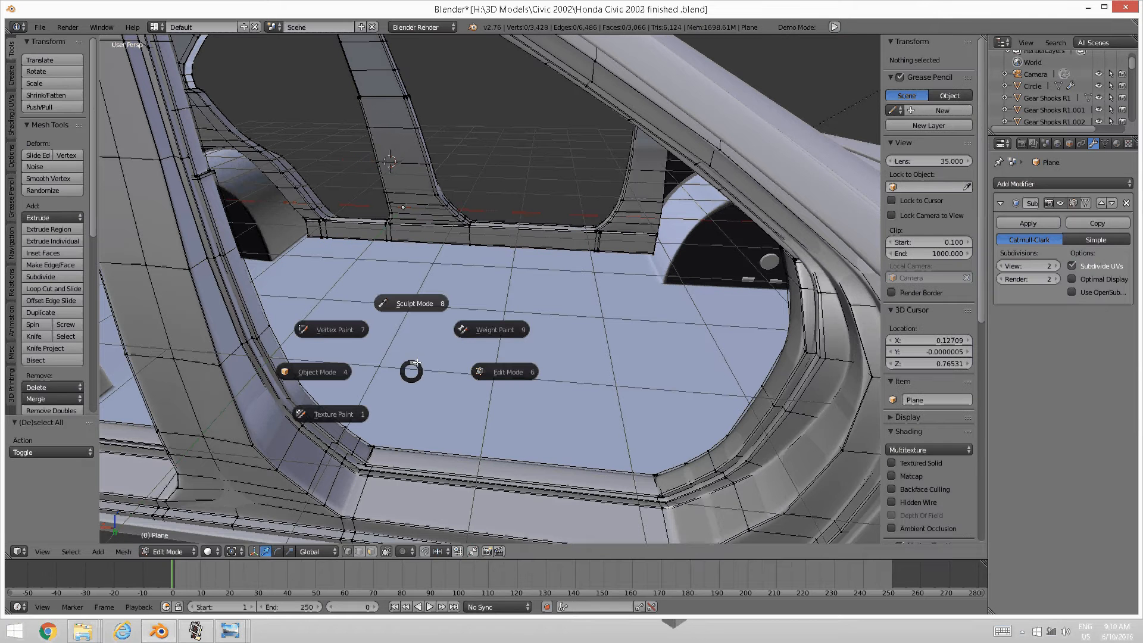
{"action": "left_click", "coordinate": [495, 372]}
{"action": "key", "text": "Tab"}
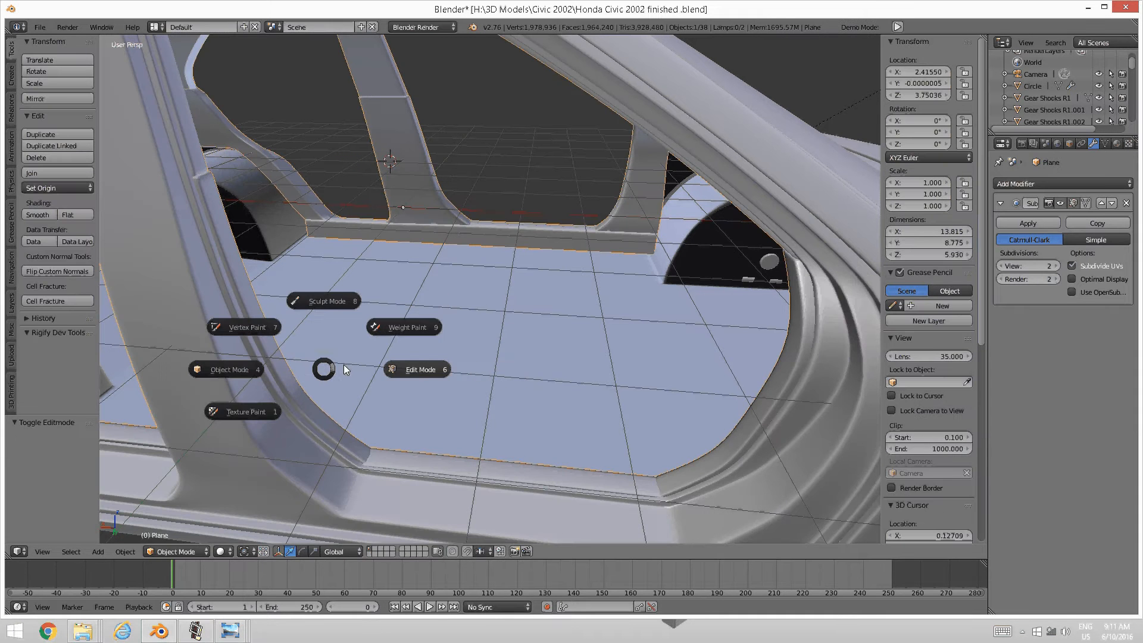
{"action": "left_click", "coordinate": [421, 369]}
{"action": "key", "text": "Tab"}
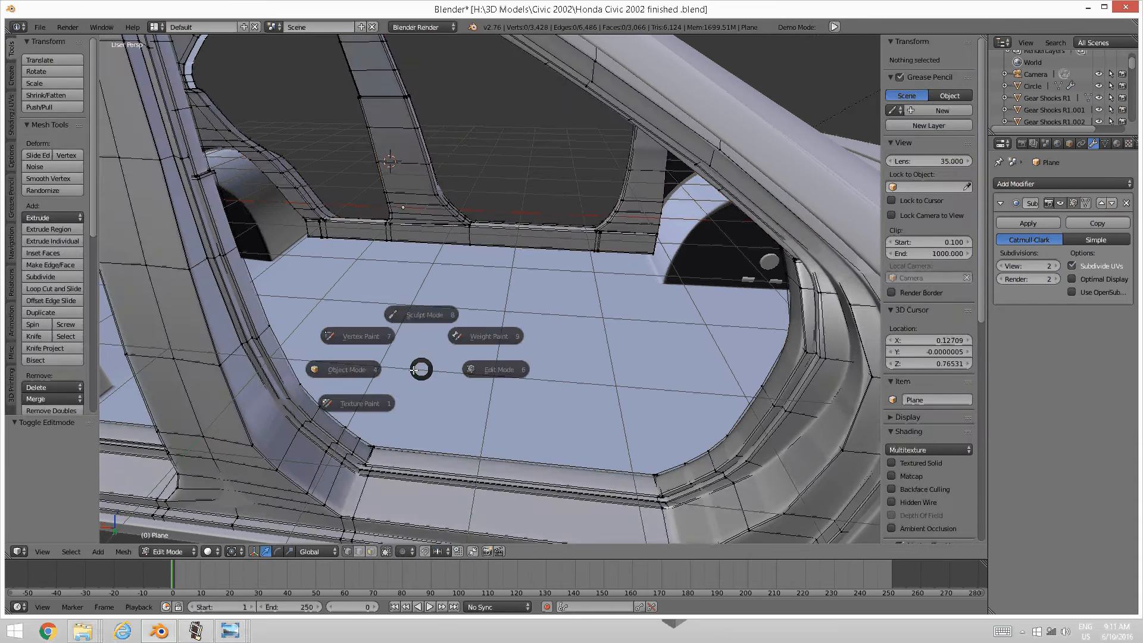
{"action": "left_click", "coordinate": [333, 369]}
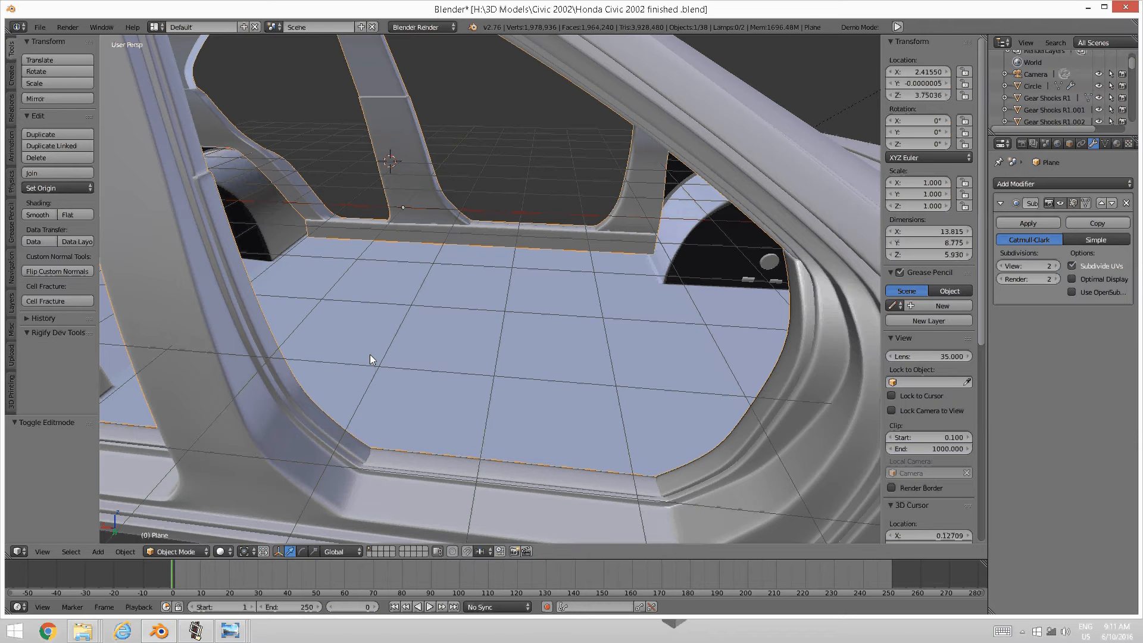
Add a plane at the 3D cursor and lower it about 3.005 units along Z onto the cabin floor
{"action": "key", "text": "shift+a"}
{"action": "mouse_move", "coordinate": [417, 285]}
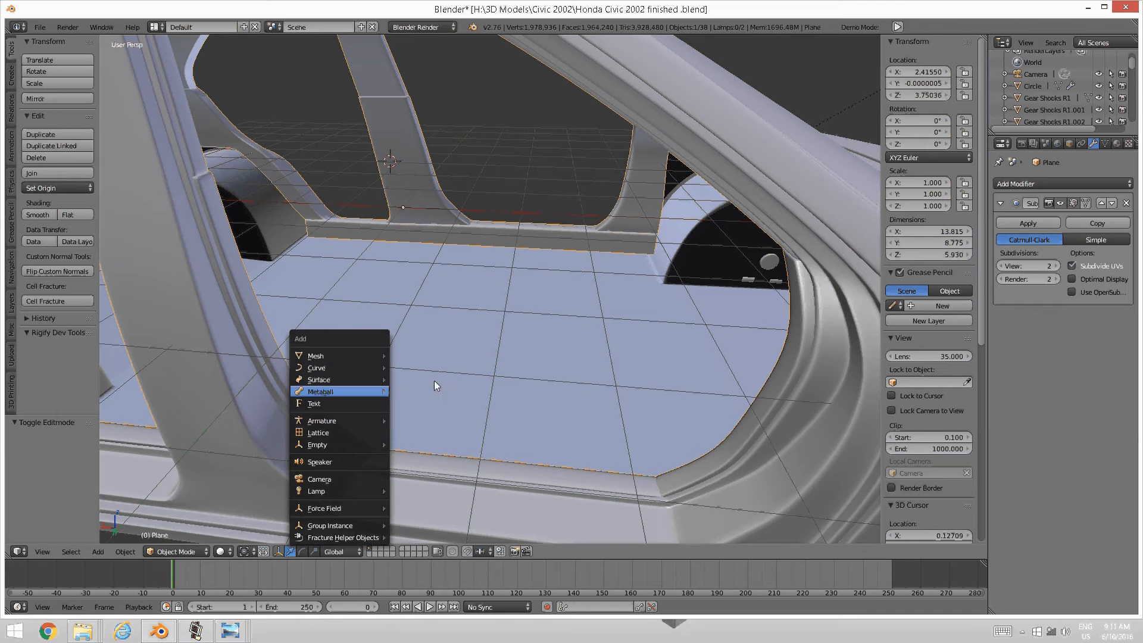
{"action": "key", "text": "shift+a"}
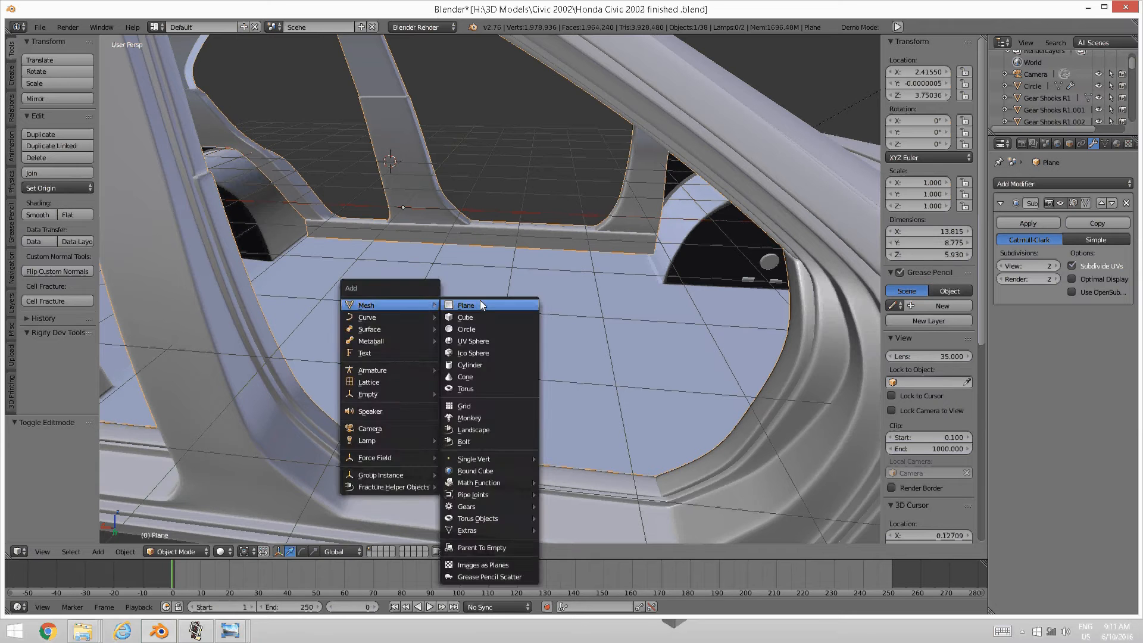
{"action": "left_click", "coordinate": [482, 305]}
{"action": "middle_click_drag", "start_coordinate": [442, 269], "coordinate": [453, 248]}
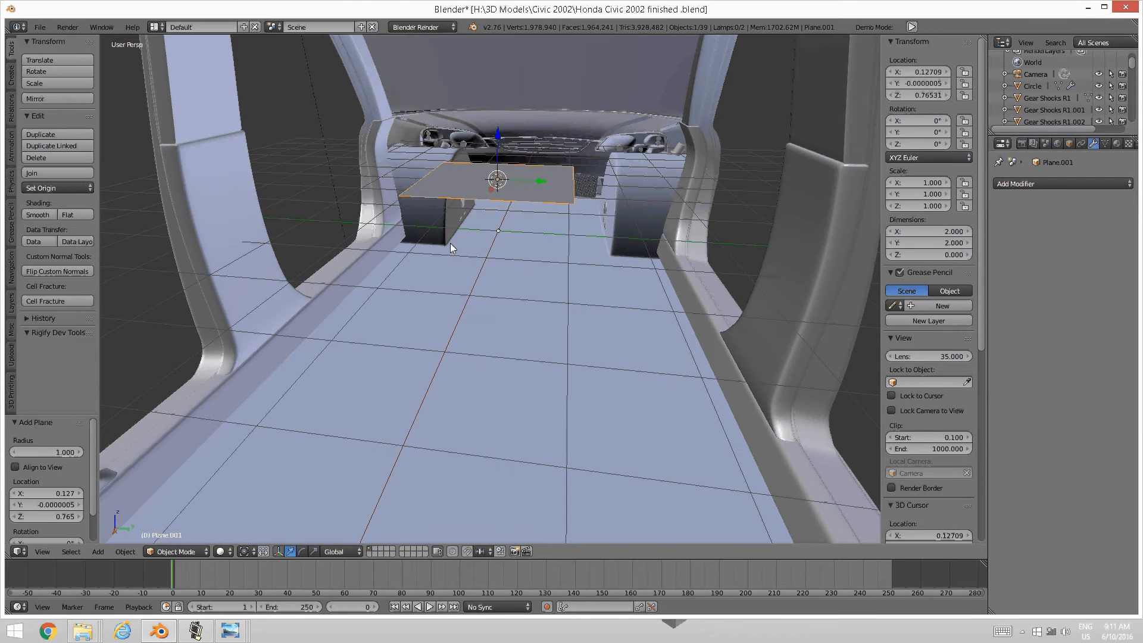
{"action": "left_click_drag", "start_coordinate": [499, 149], "coordinate": [488, 320]}
{"action": "middle_click_drag", "start_coordinate": [485, 320], "coordinate": [498, 305], "text": "shift"}
Enter Edit Mode on the new plane and add one centred loop cut along the car's length, dividing it into two halves
{"action": "key", "text": "Tab"}
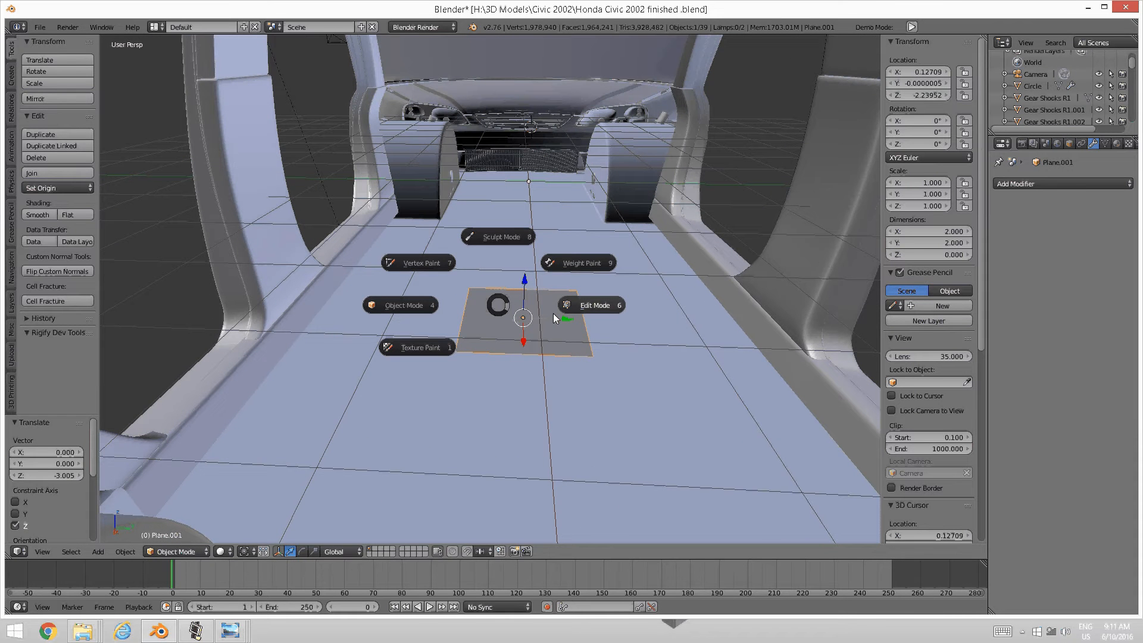
{"action": "left_click", "coordinate": [590, 305]}
{"action": "key", "text": "a"}
{"action": "key", "text": "ctrl+Tab"}
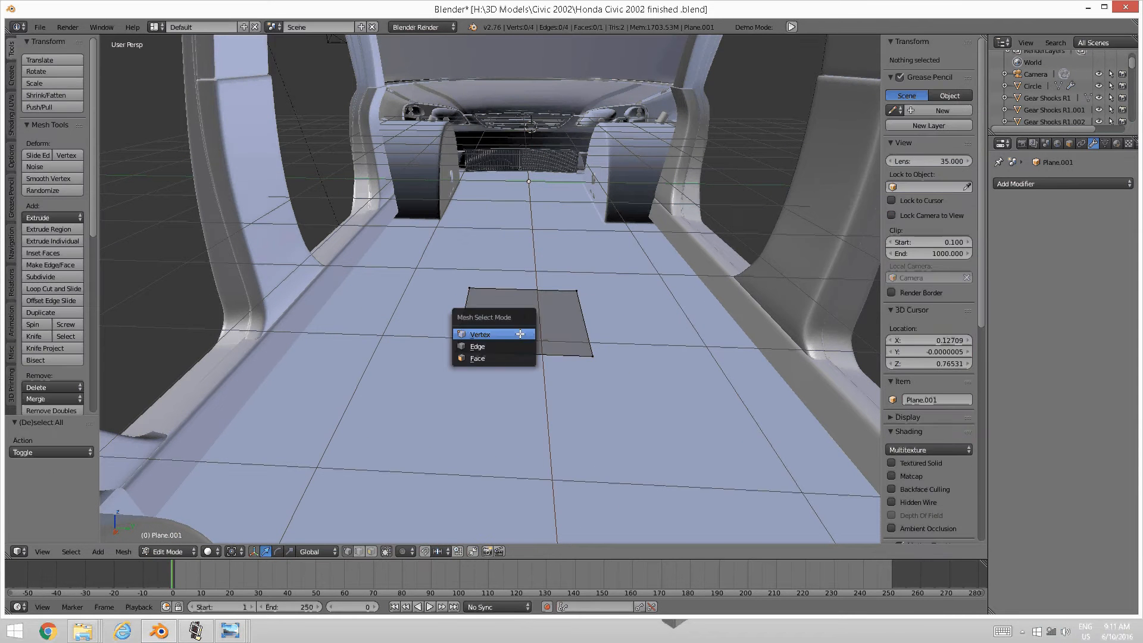
{"action": "left_click", "coordinate": [514, 345]}
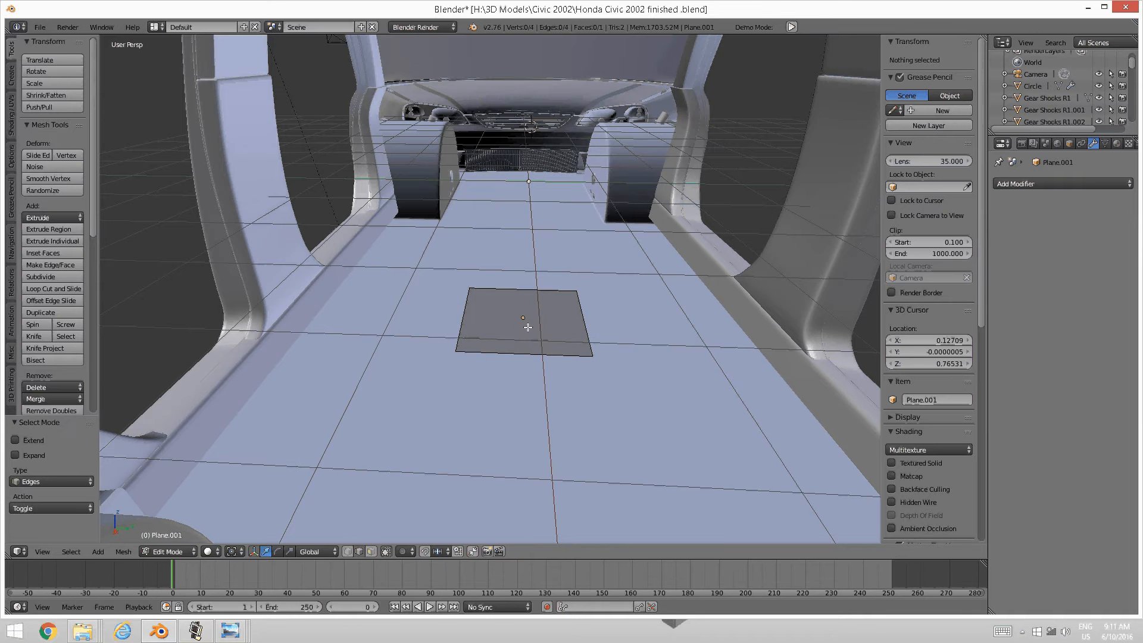
{"action": "key", "text": "ctrl+r"}
{"action": "left_click", "coordinate": [524, 336]}
{"action": "right_click", "coordinate": [524, 337]}
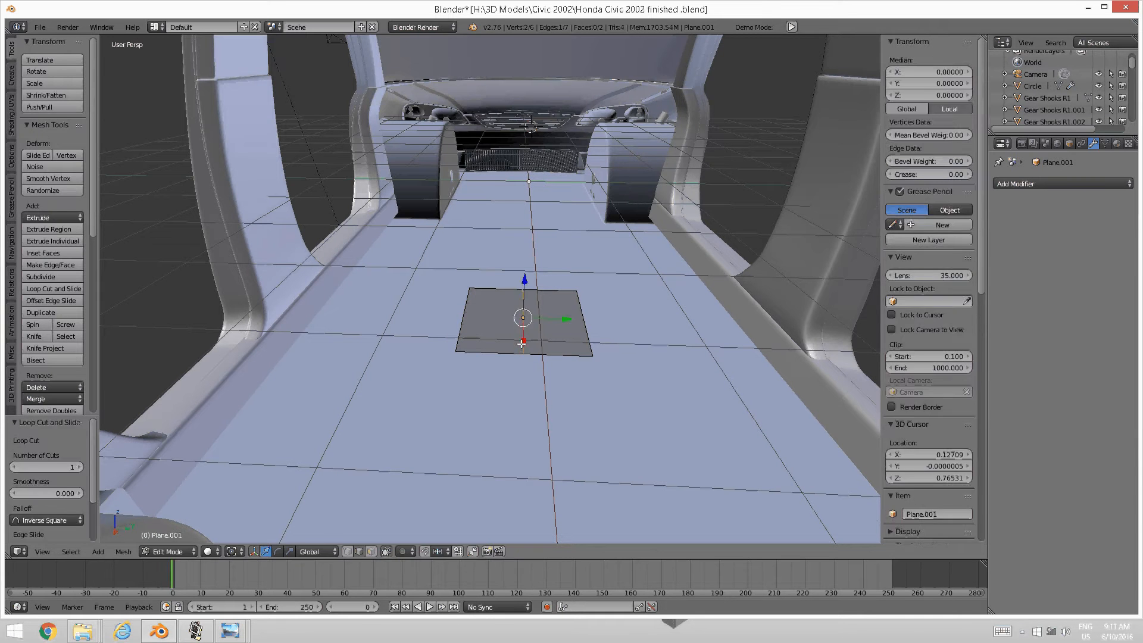
Delete the face on the positive Y side of the plane's centre cut
{"action": "key", "text": "a"}
{"action": "middle_click_drag", "start_coordinate": [469, 331], "coordinate": [477, 329]}
{"action": "right_click", "coordinate": [467, 327]}
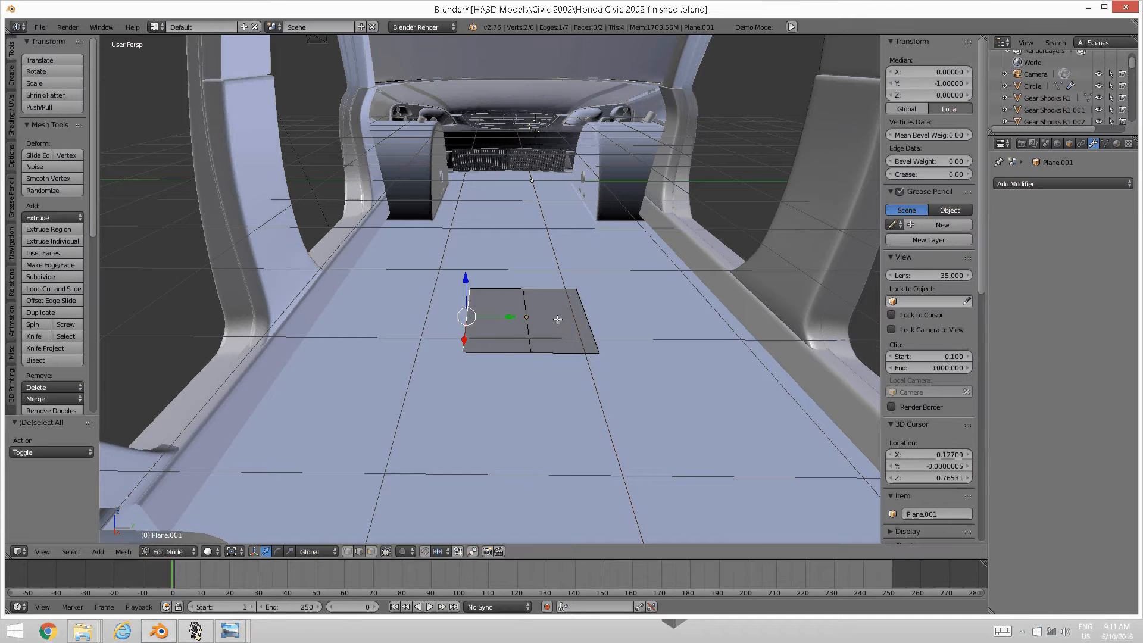
{"action": "right_click", "coordinate": [585, 329]}
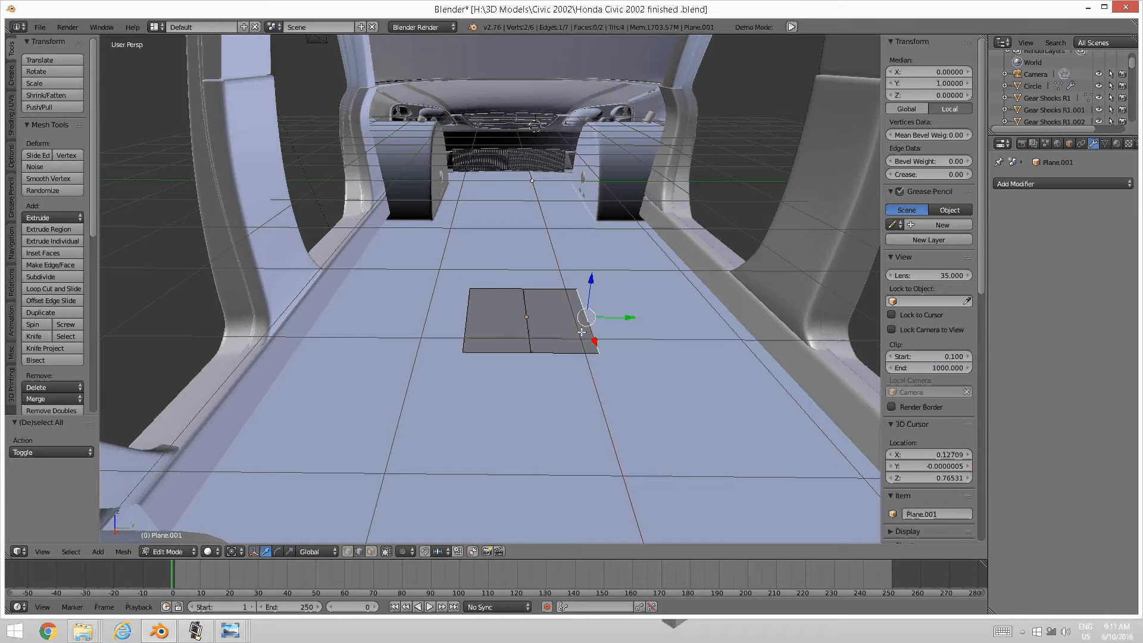
{"action": "key", "text": "ctrl+Tab"}
{"action": "left_click", "coordinate": [569, 347]}
{"action": "right_click", "coordinate": [557, 326]}
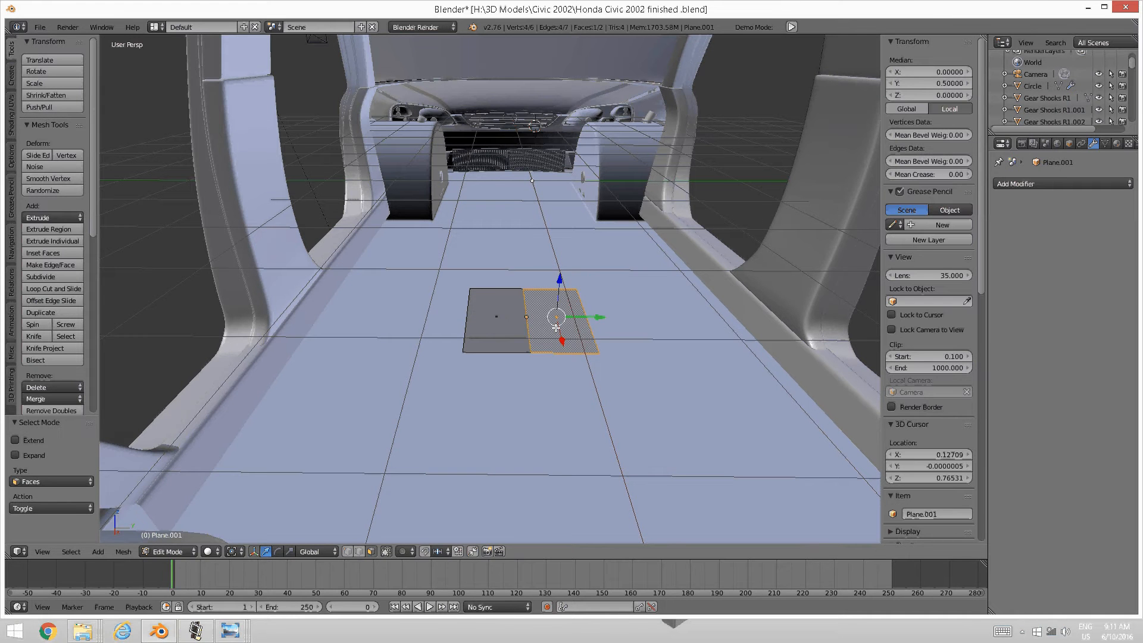
{"action": "key", "text": "x"}
{"action": "left_click", "coordinate": [555, 327]}
Move the remaining face's outer edge about 2.369 units along negative Y, out to the door sill
{"action": "key", "text": "ctrl+Tab"}
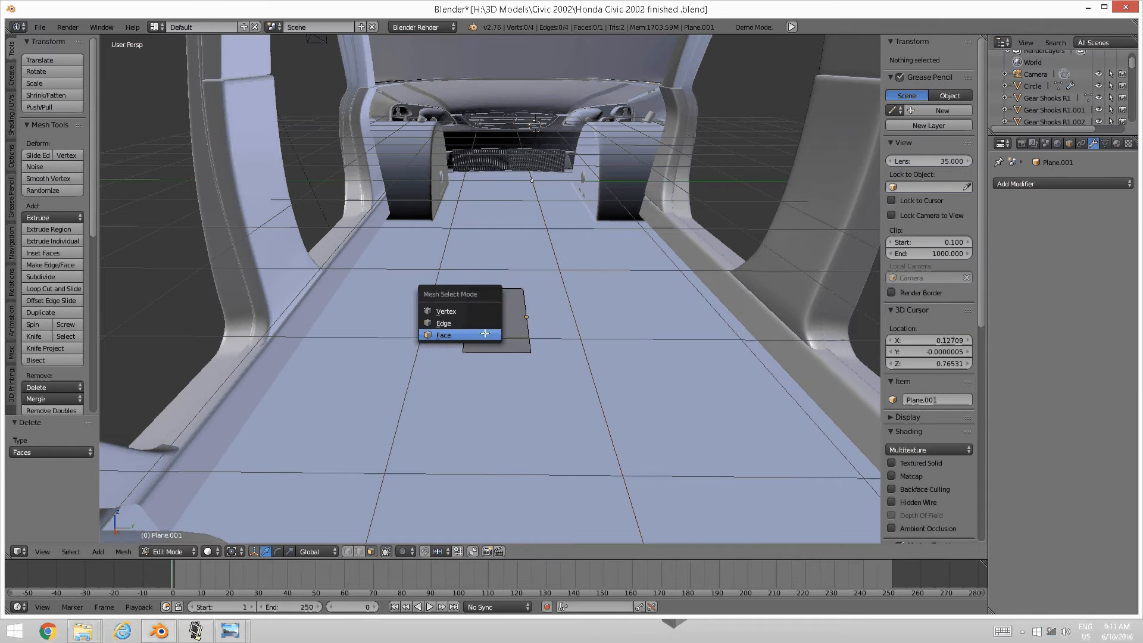
{"action": "left_click", "coordinate": [467, 322]}
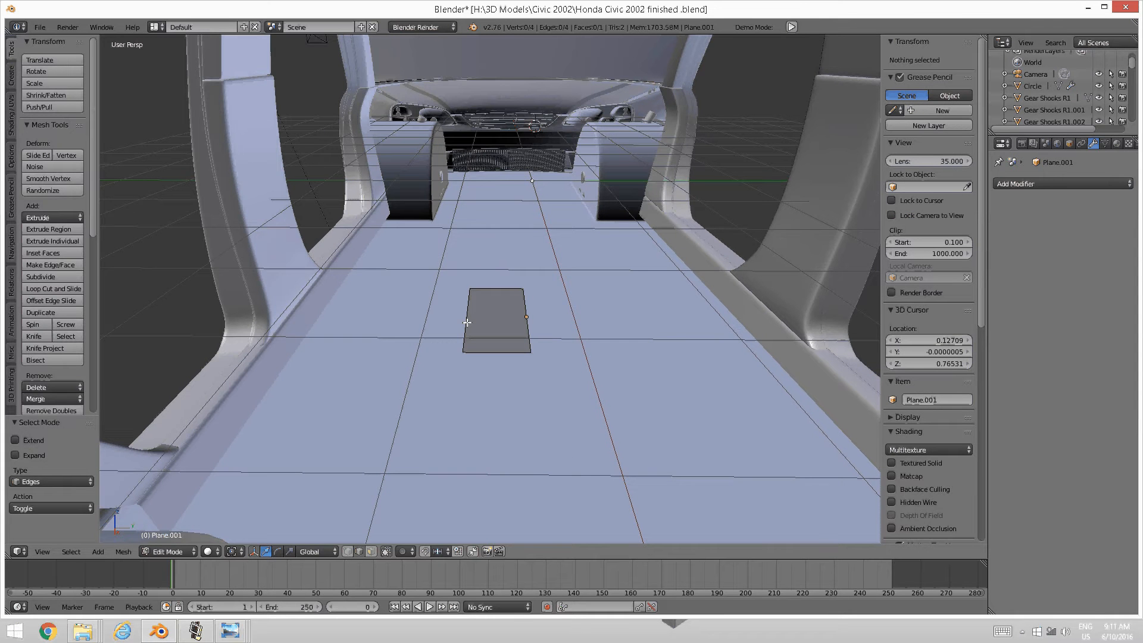
{"action": "key", "text": "ctrl+Tab"}
{"action": "left_click", "coordinate": [470, 325]}
{"action": "right_click", "coordinate": [467, 315]}
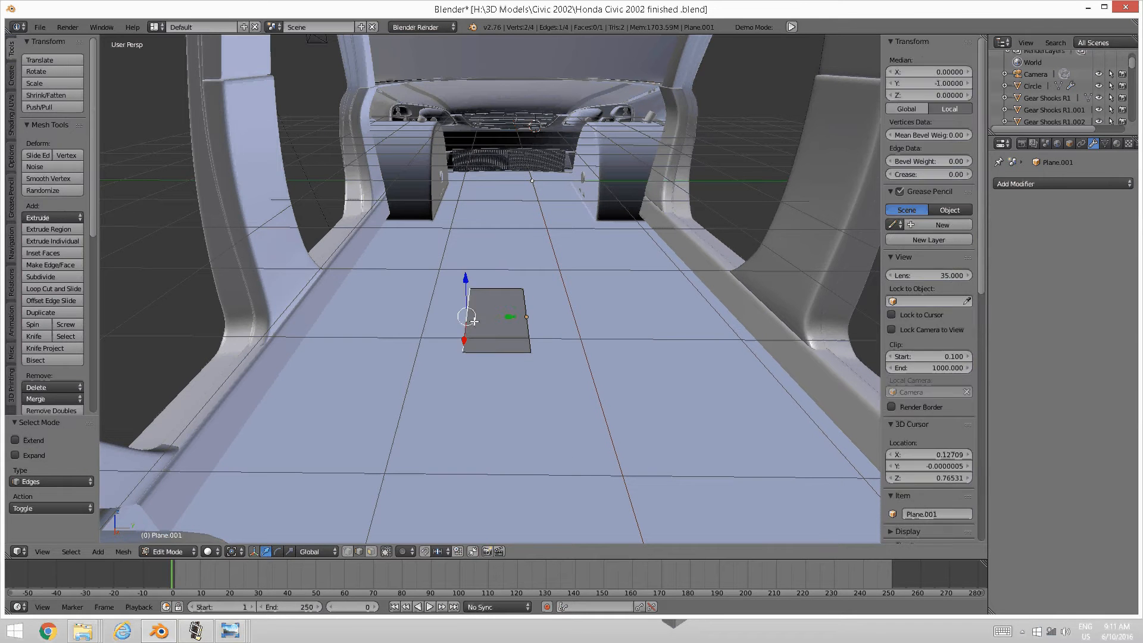
{"action": "key", "text": "g"}
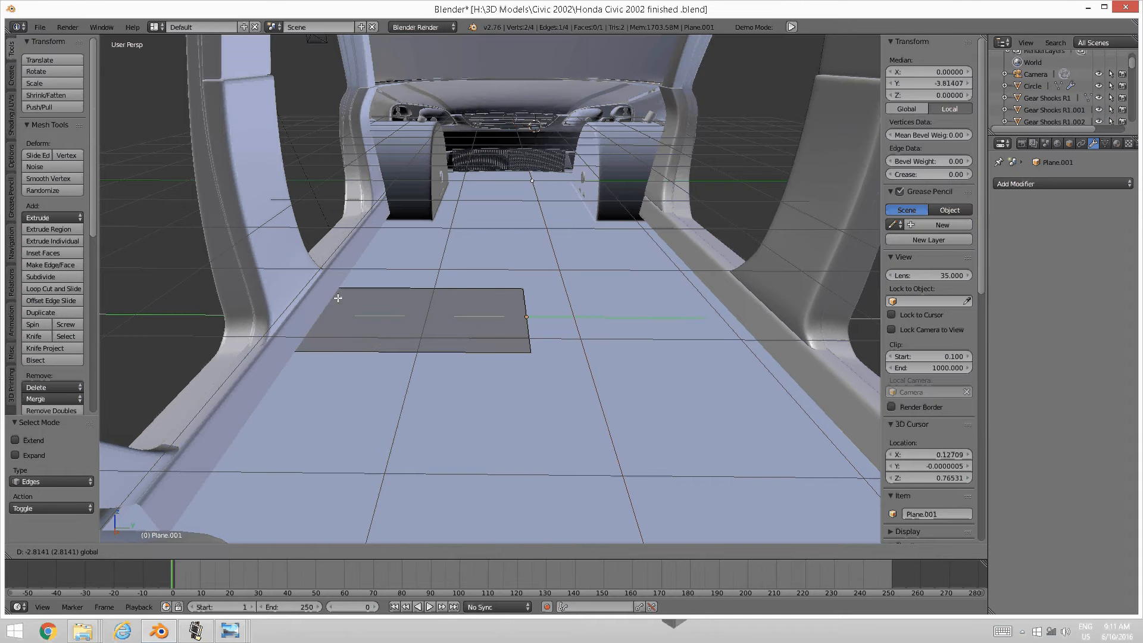
{"action": "left_click", "coordinate": [362, 301]}
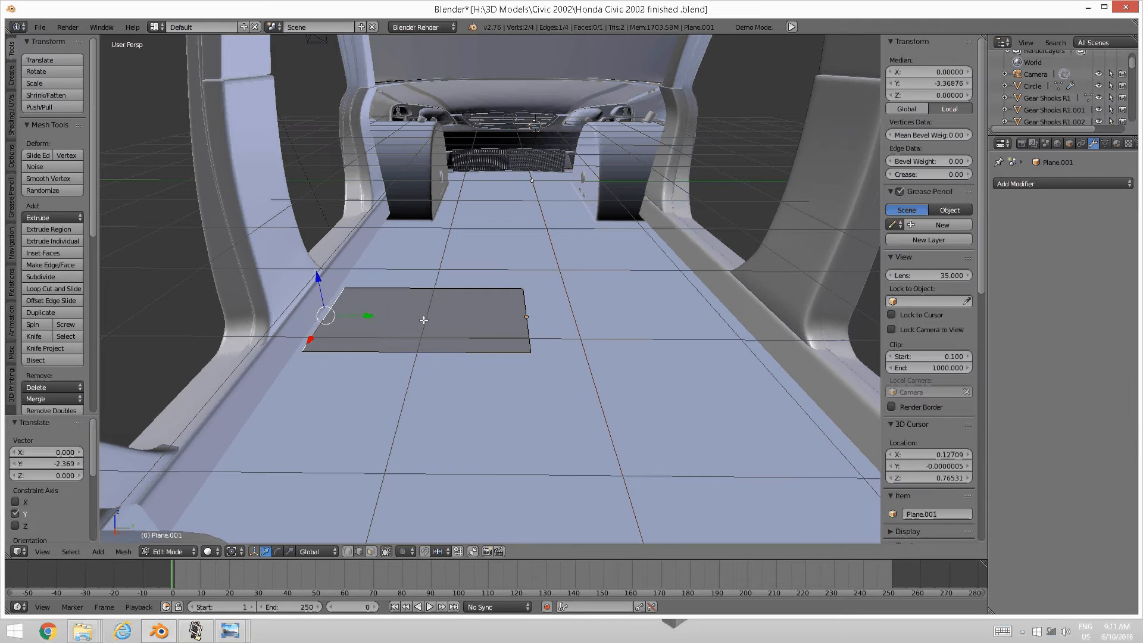
Raise the plane's face about 0.134 units along Z above the floor, leaving nothing selected
{"action": "key", "text": "a"}
{"action": "key", "text": "ctrl+Tab"}
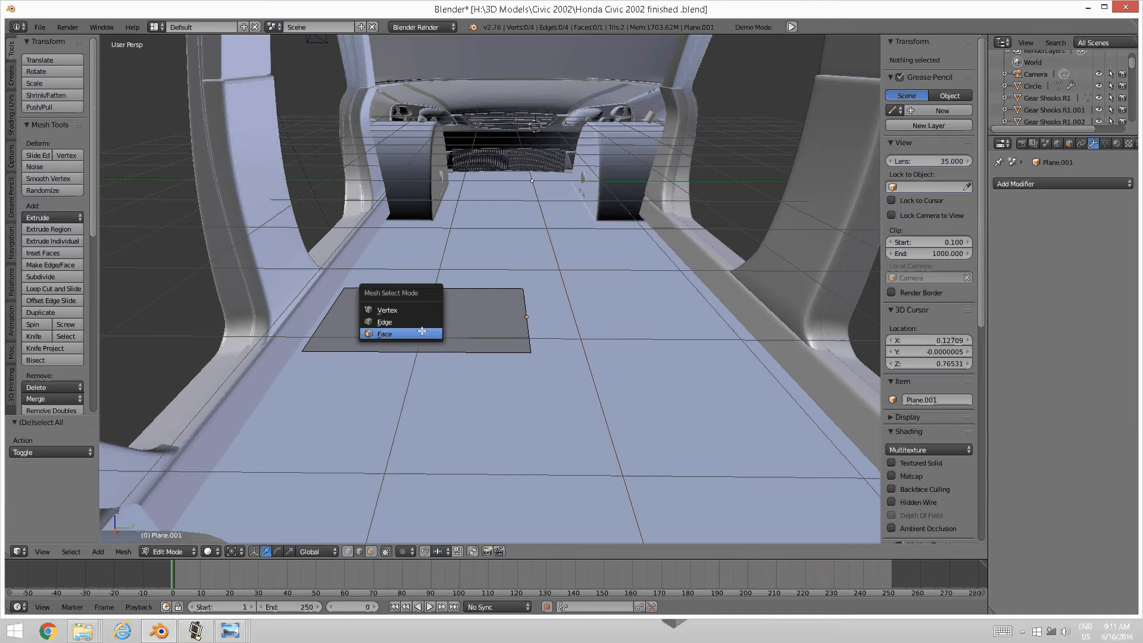
{"action": "left_click", "coordinate": [385, 334]}
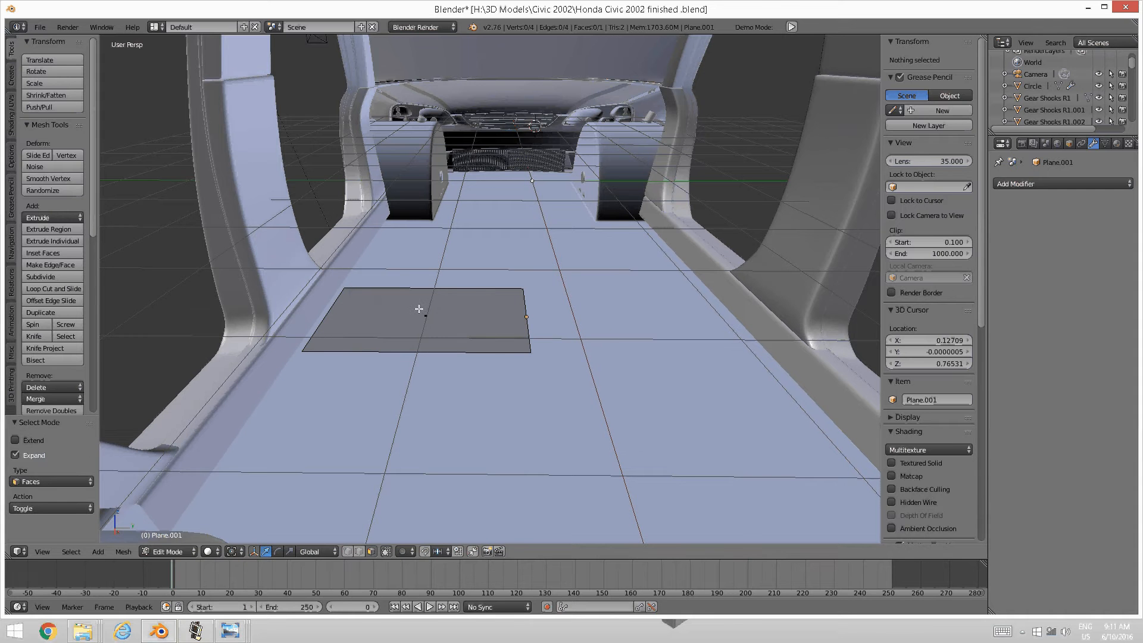
{"action": "right_click", "coordinate": [420, 309]}
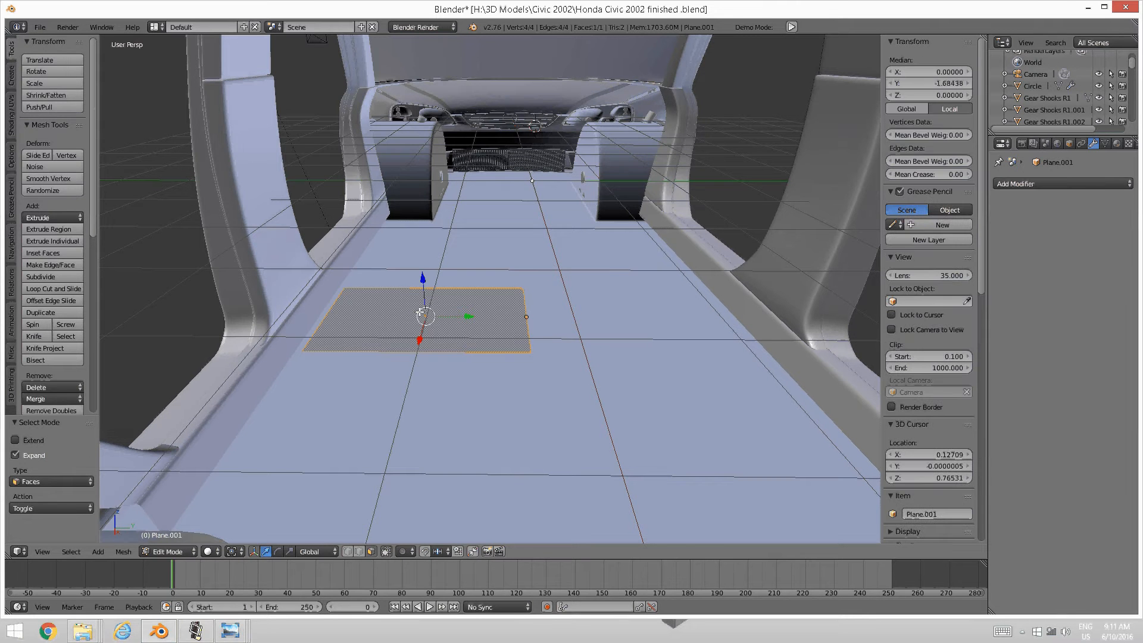
{"action": "middle_click_drag", "start_coordinate": [419, 312], "coordinate": [401, 273]}
{"action": "left_click_drag", "start_coordinate": [409, 264], "coordinate": [360, 303]}
{"action": "middle_click_drag", "start_coordinate": [361, 303], "coordinate": [381, 321]}
{"action": "key", "text": "a"}
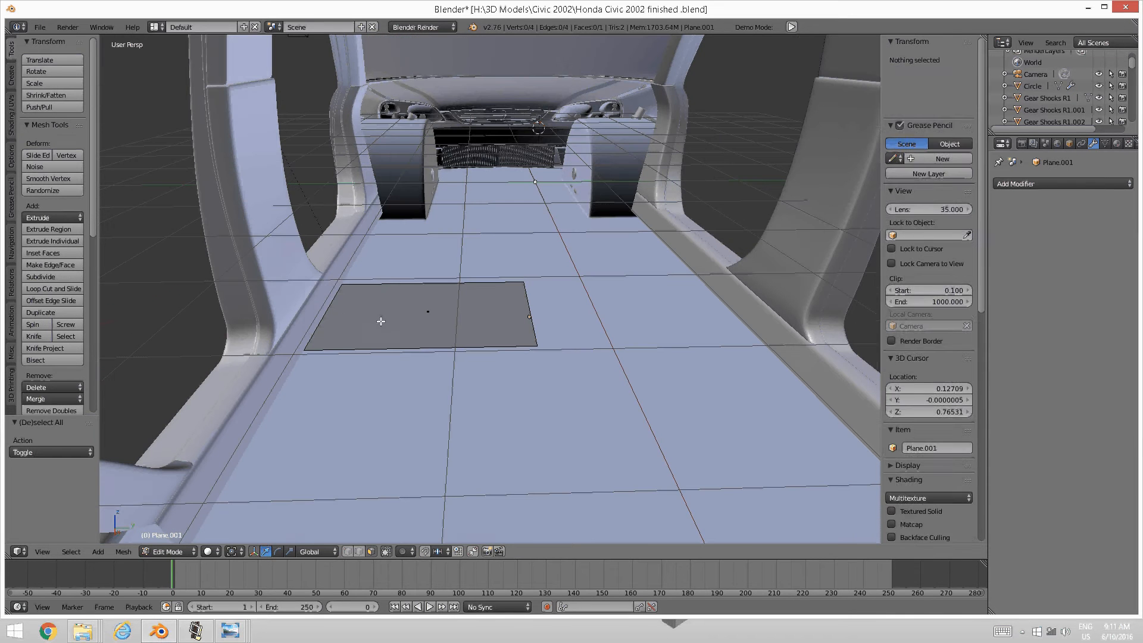
Adjust the plane's outer edge along Y to about -3.556 so it meets the door sill, then deselect it
{"action": "key", "text": "ctrl+Tab"}
{"action": "left_click", "coordinate": [350, 312]}
{"action": "right_click", "coordinate": [324, 325]}
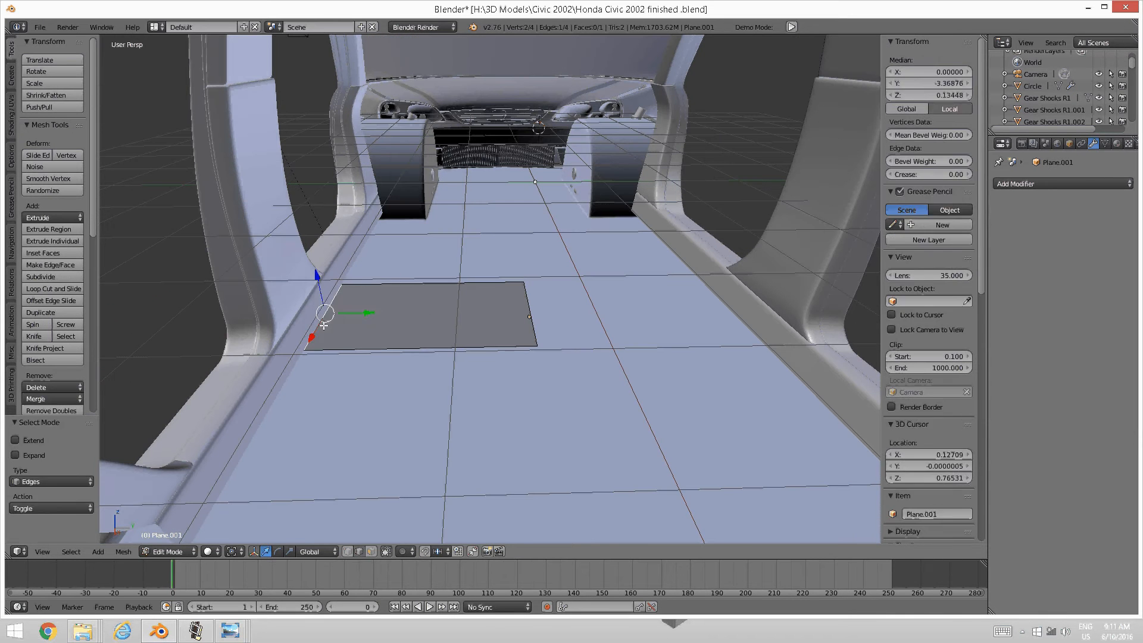
{"action": "left_click_drag", "start_coordinate": [368, 312], "coordinate": [368, 313]}
{"action": "middle_click_drag", "start_coordinate": [507, 307], "coordinate": [483, 302]}
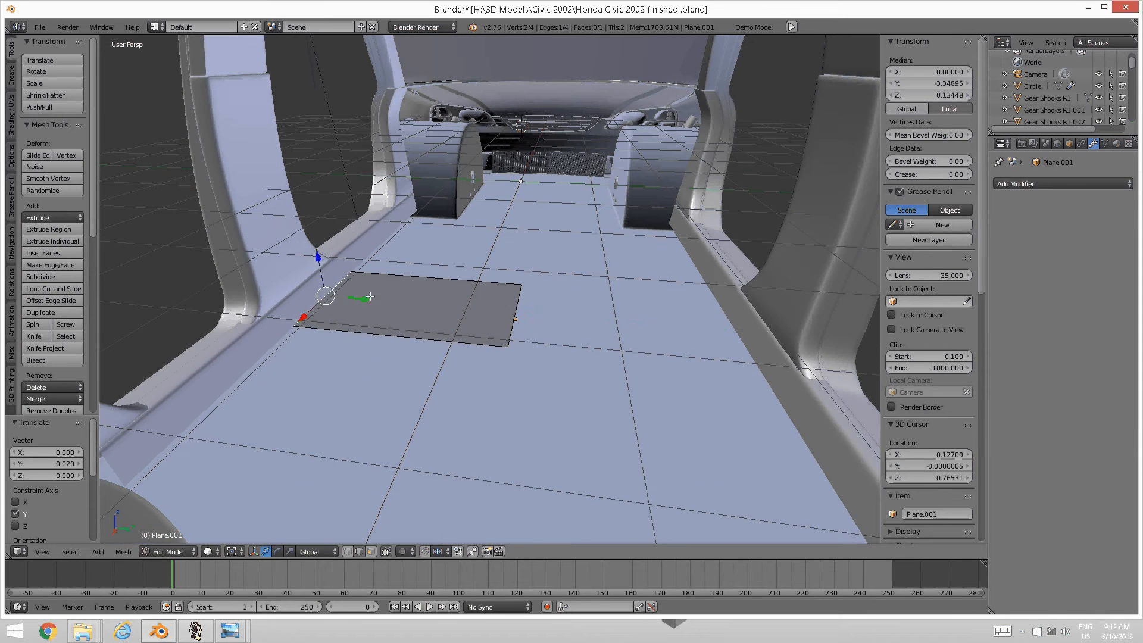
{"action": "left_click_drag", "start_coordinate": [370, 296], "coordinate": [358, 301]}
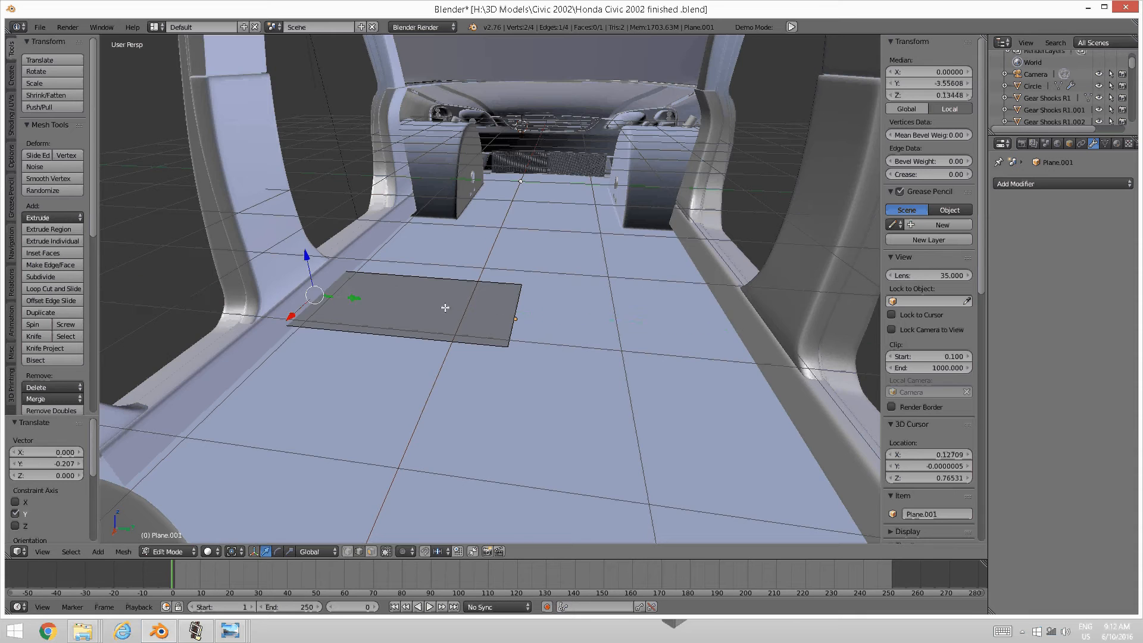
{"action": "middle_click_drag", "start_coordinate": [444, 306], "coordinate": [381, 301]}
{"action": "key", "text": "a"}
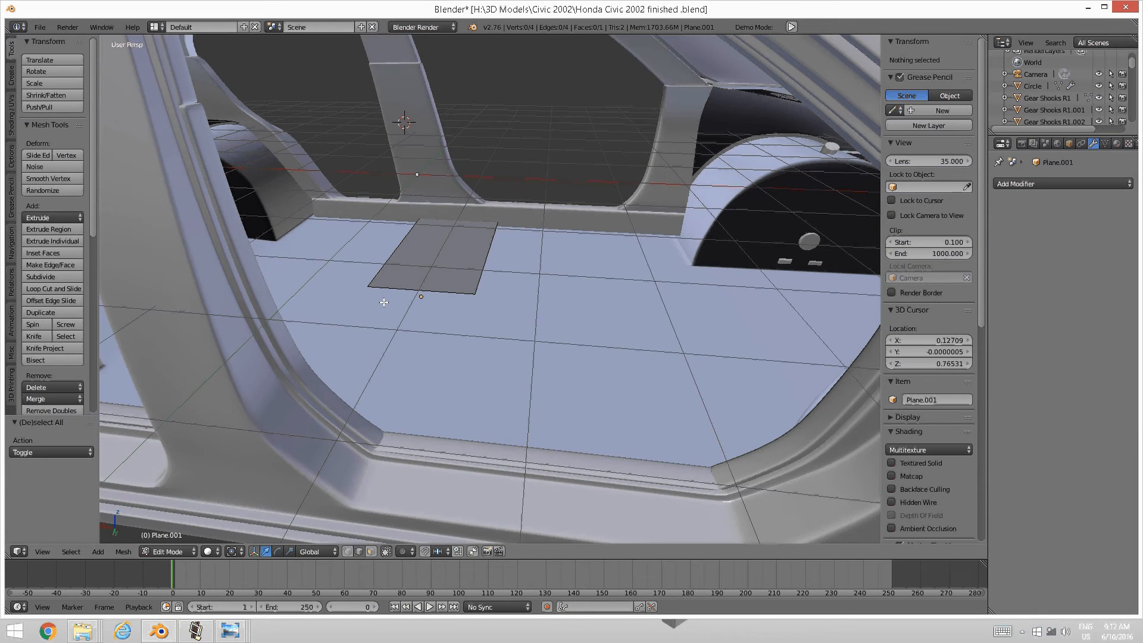
Lower the plane's face about 0.061 units along Z toward the cabin floor, leaving nothing selected
{"action": "key", "text": "ctrl+Tab"}
{"action": "left_click", "coordinate": [346, 314]}
{"action": "right_click", "coordinate": [449, 230]}
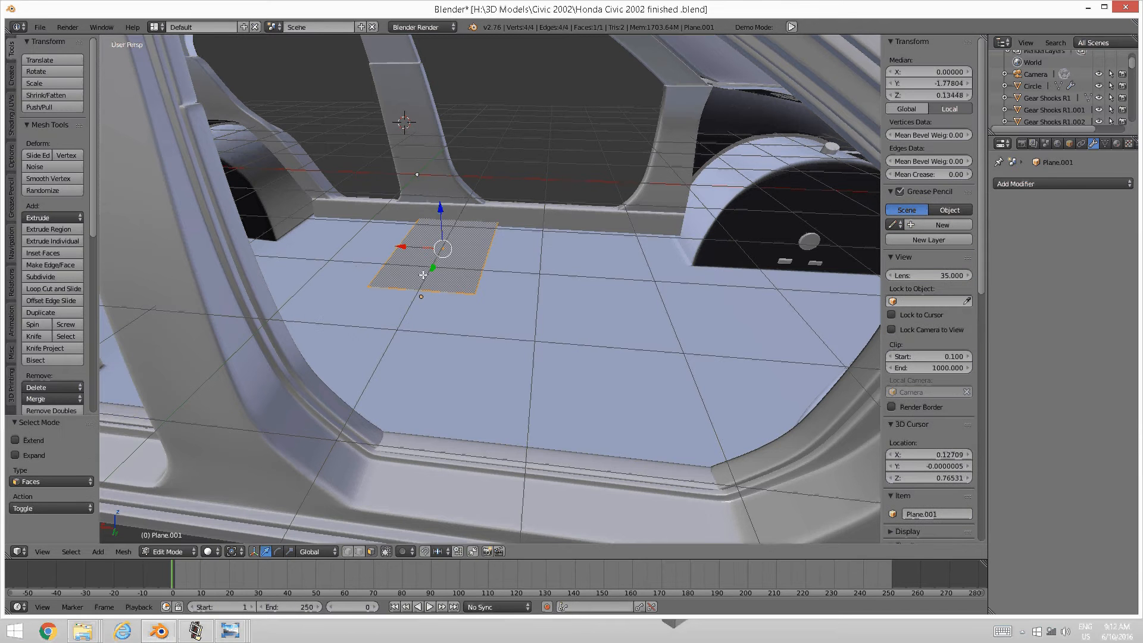
{"action": "left_click_drag", "start_coordinate": [438, 206], "coordinate": [432, 210]}
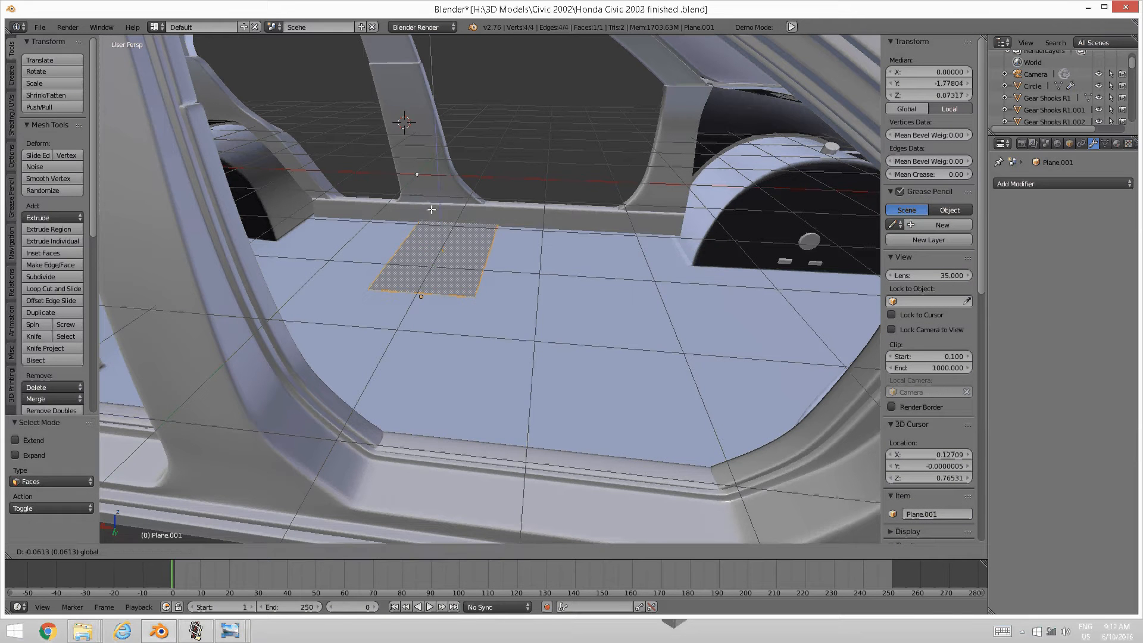
{"action": "middle_click_drag", "start_coordinate": [431, 210], "coordinate": [454, 250]}
{"action": "key", "text": "a"}
Move the face's negative X edge forward along X to about -4.695, toward the front wheel arch, and deselect it
{"action": "key", "text": "ctrl+Tab"}
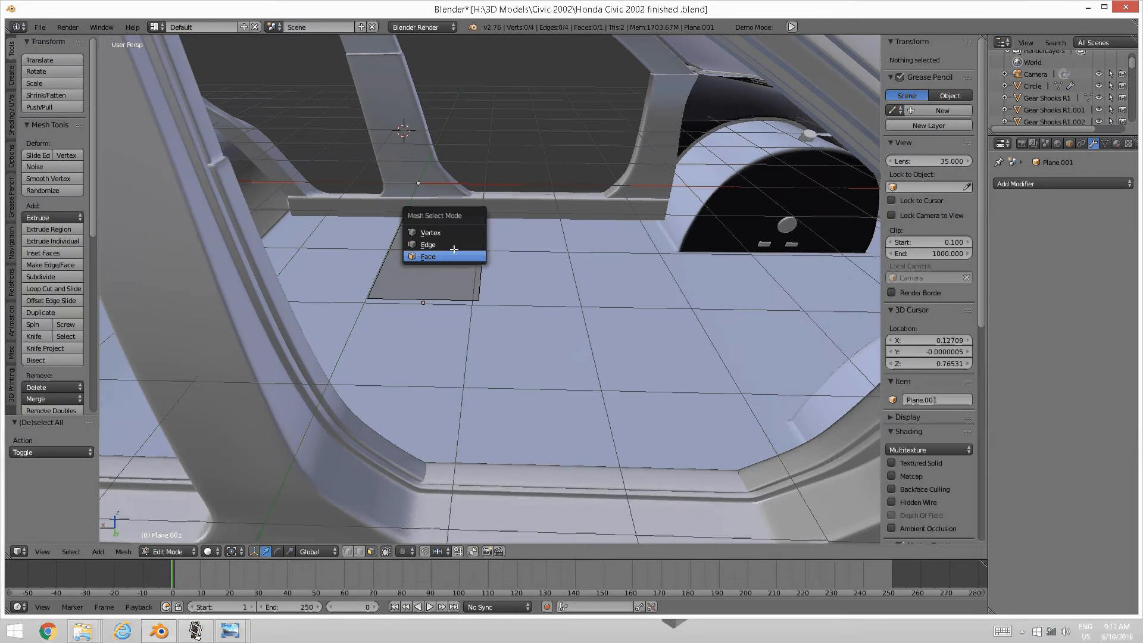
{"action": "left_click", "coordinate": [453, 245]}
{"action": "right_click", "coordinate": [481, 260]}
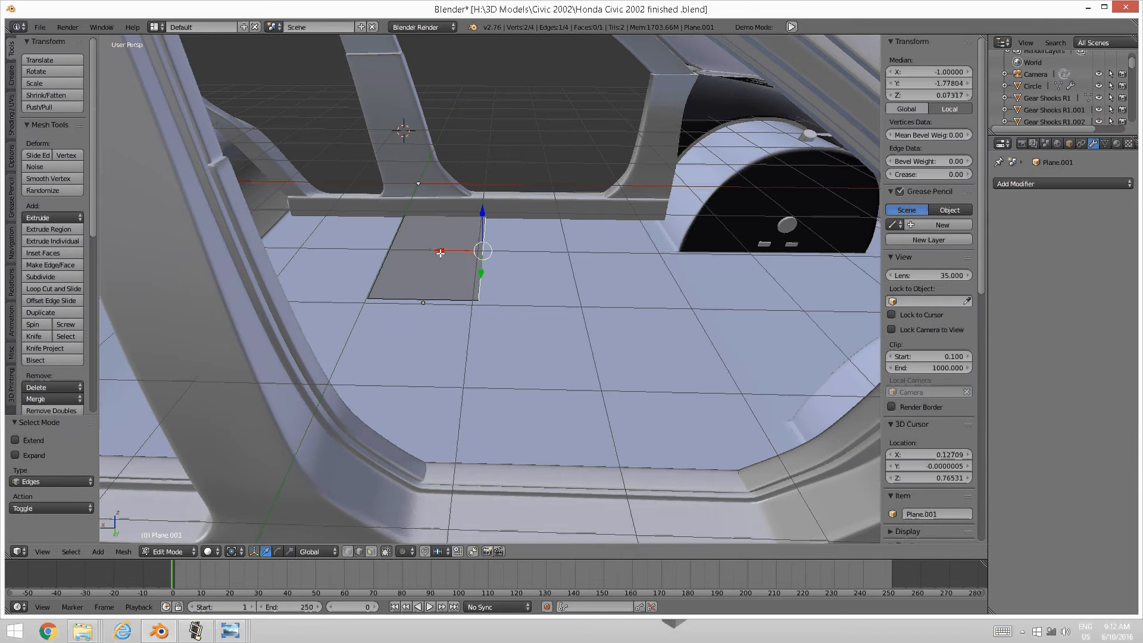
{"action": "left_click_drag", "start_coordinate": [441, 253], "coordinate": [613, 256]}
{"action": "middle_click_drag", "start_coordinate": [613, 256], "coordinate": [554, 303]}
{"action": "key", "text": "a"}
Move the face's opposite edge about 2.539 units along positive X, toward the rear wheel arch
{"action": "right_click", "coordinate": [527, 275]}
{"action": "left_click_drag", "start_coordinate": [487, 268], "coordinate": [369, 273]}
{"action": "middle_click_drag", "start_coordinate": [369, 274], "coordinate": [467, 375]}
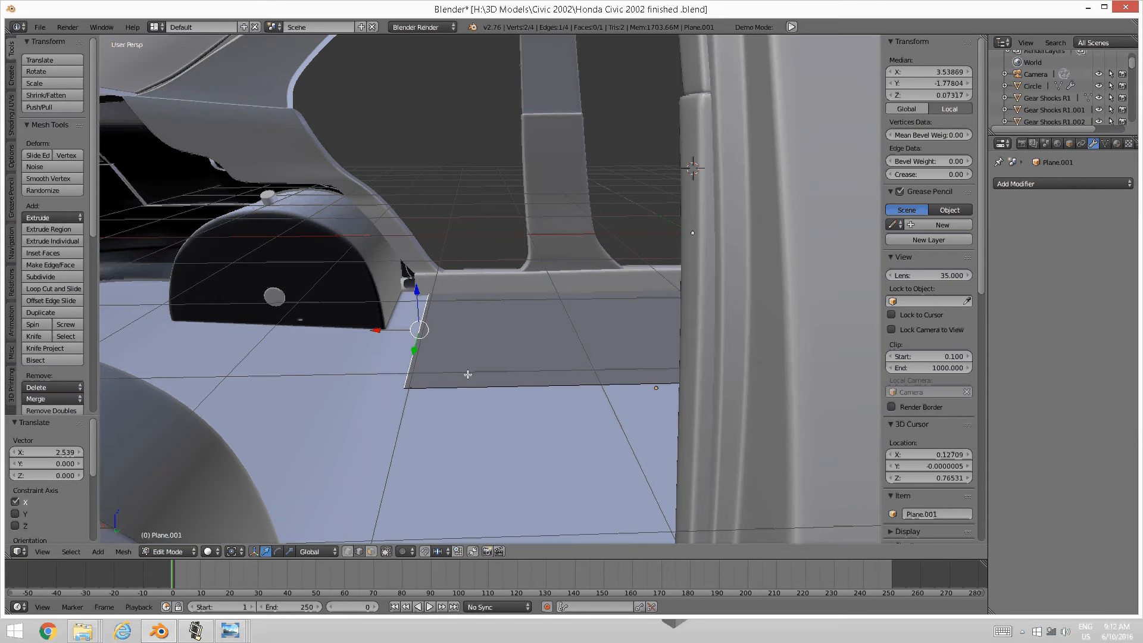
Extrude the rear edge about 0.739 units up along Z and shift the new edge about 0.336 units along X
{"action": "key", "text": "e"}
{"action": "key", "text": "z"}
{"action": "left_click", "coordinate": [462, 327]}
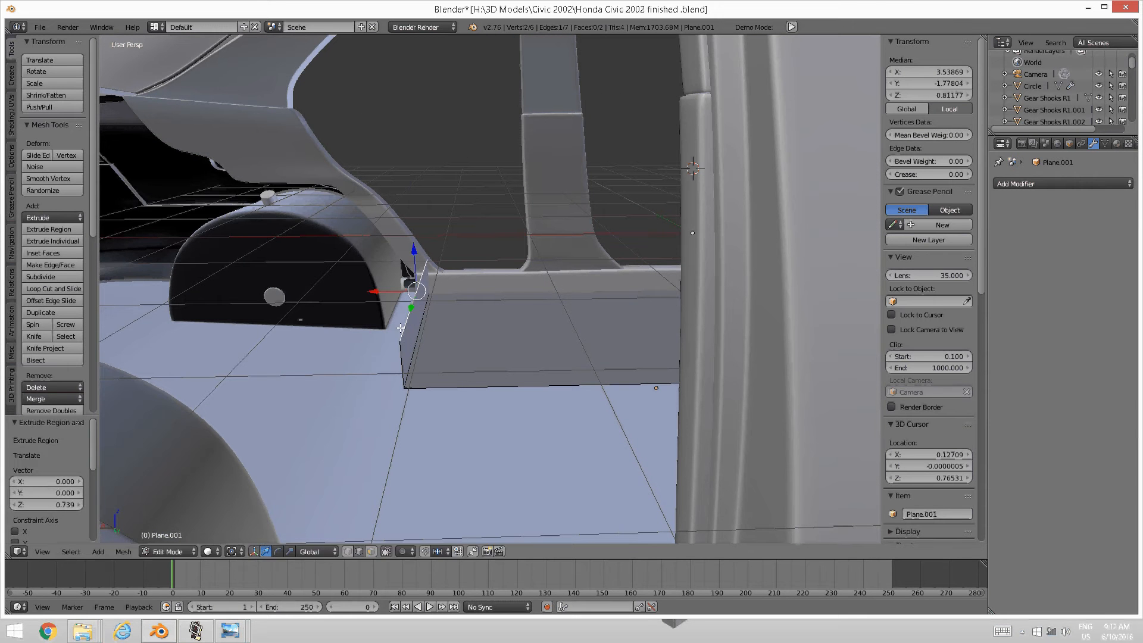
{"action": "middle_click_drag", "start_coordinate": [372, 302], "coordinate": [387, 309]}
{"action": "key", "text": "g"}
{"action": "key", "text": "x"}
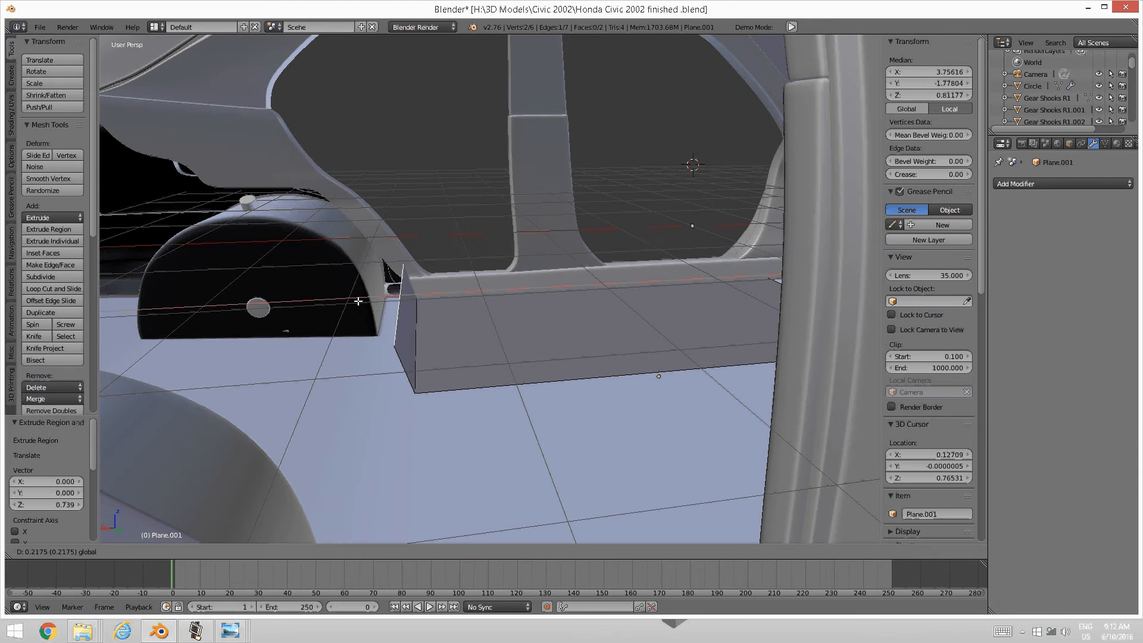
{"action": "left_click", "coordinate": [356, 302]}
Extrude the rear wall's top edge another 0.846 units or so along Z and slope it back about 0.581 units or slightly more along X
{"action": "middle_click_drag", "start_coordinate": [356, 301], "coordinate": [466, 378]}
{"action": "key", "text": "e"}
{"action": "key", "text": "z"}
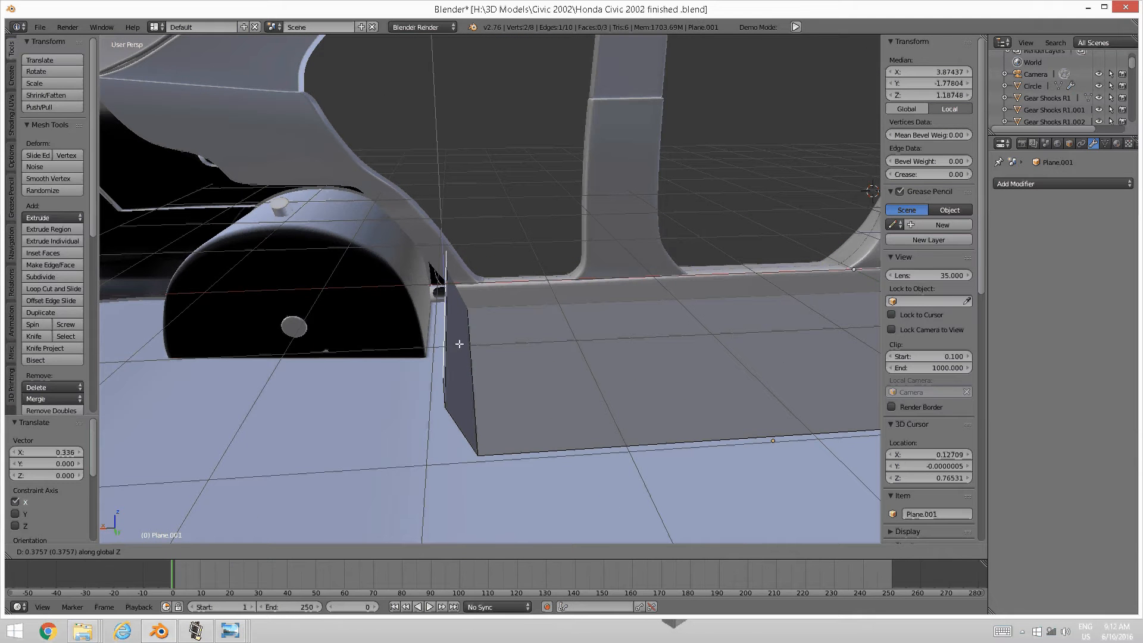
{"action": "left_click", "coordinate": [450, 318]}
{"action": "middle_click_drag", "start_coordinate": [451, 319], "coordinate": [453, 311]}
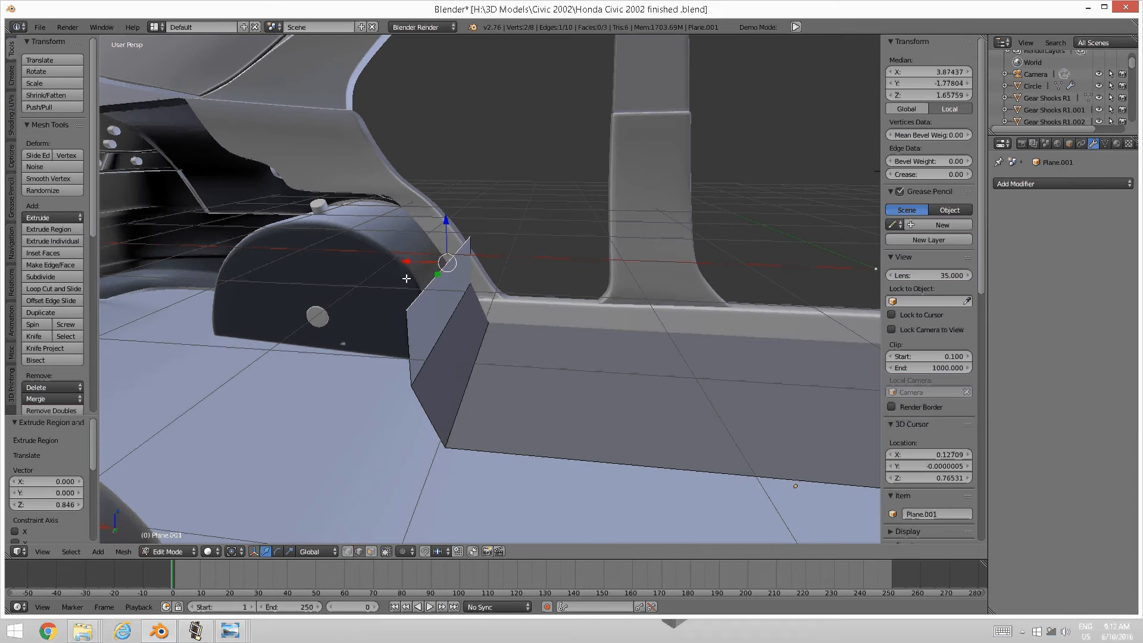
{"action": "key", "text": "g"}
{"action": "key", "text": "x"}
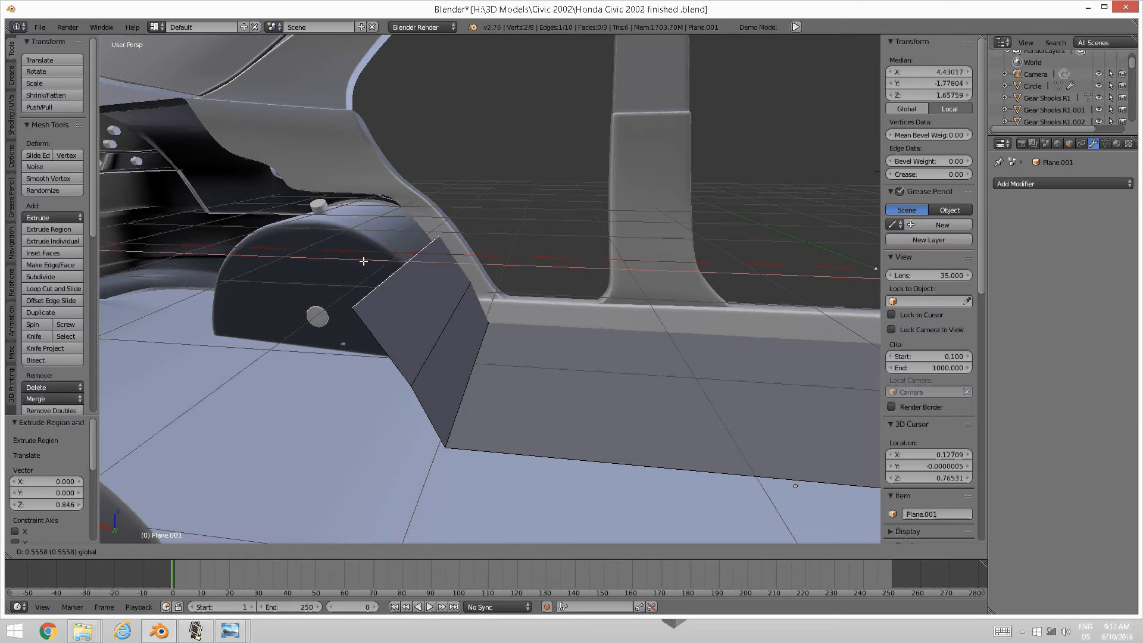
{"action": "left_click", "coordinate": [367, 262]}
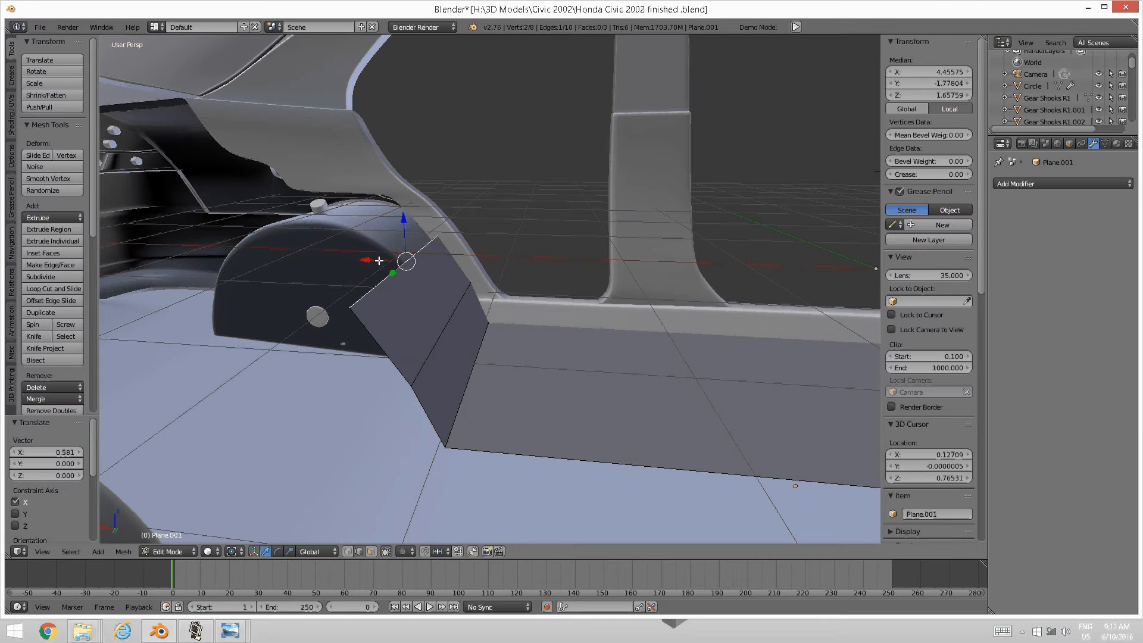
{"action": "left_click_drag", "start_coordinate": [378, 260], "coordinate": [366, 262]}
Extrude the floor's front edge about 2.6 units up along Z to form a front wall
{"action": "scroll", "coordinate": [482, 319], "scroll_direction": "down", "scroll_amount": 2}
{"action": "middle_click_drag", "start_coordinate": [482, 319], "coordinate": [458, 346]}
{"action": "middle_click_drag", "start_coordinate": [590, 340], "coordinate": [441, 298]}
{"action": "scroll", "coordinate": [479, 330], "scroll_direction": "up", "scroll_amount": 2}
{"action": "key", "text": "a"}
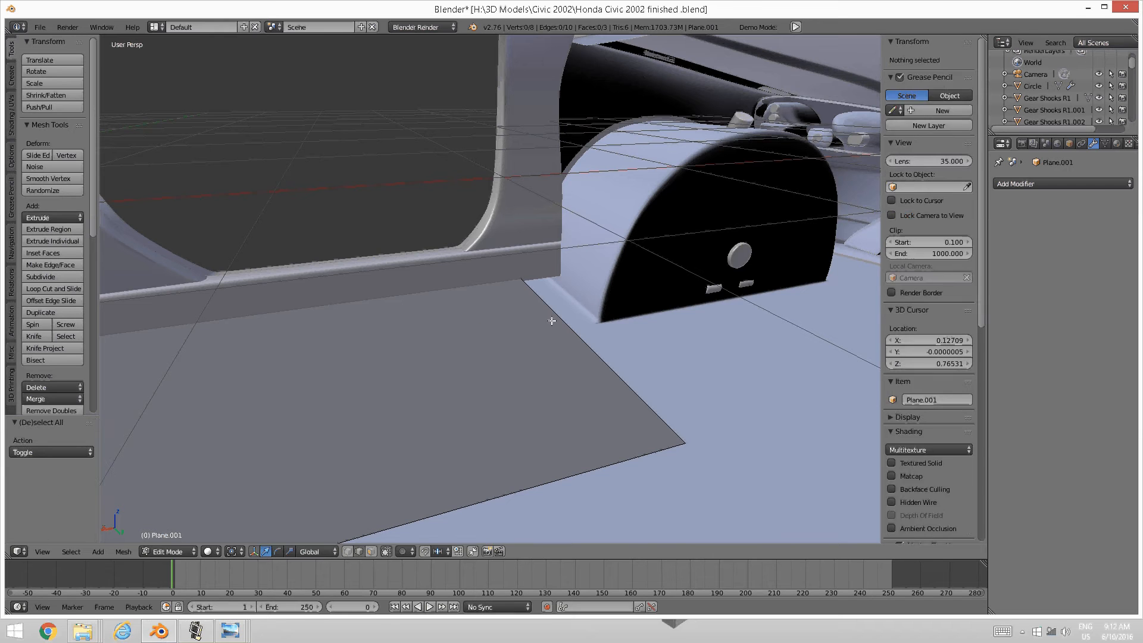
{"action": "right_click", "coordinate": [547, 317]}
{"action": "scroll", "coordinate": [509, 366], "scroll_direction": "up", "scroll_amount": 2}
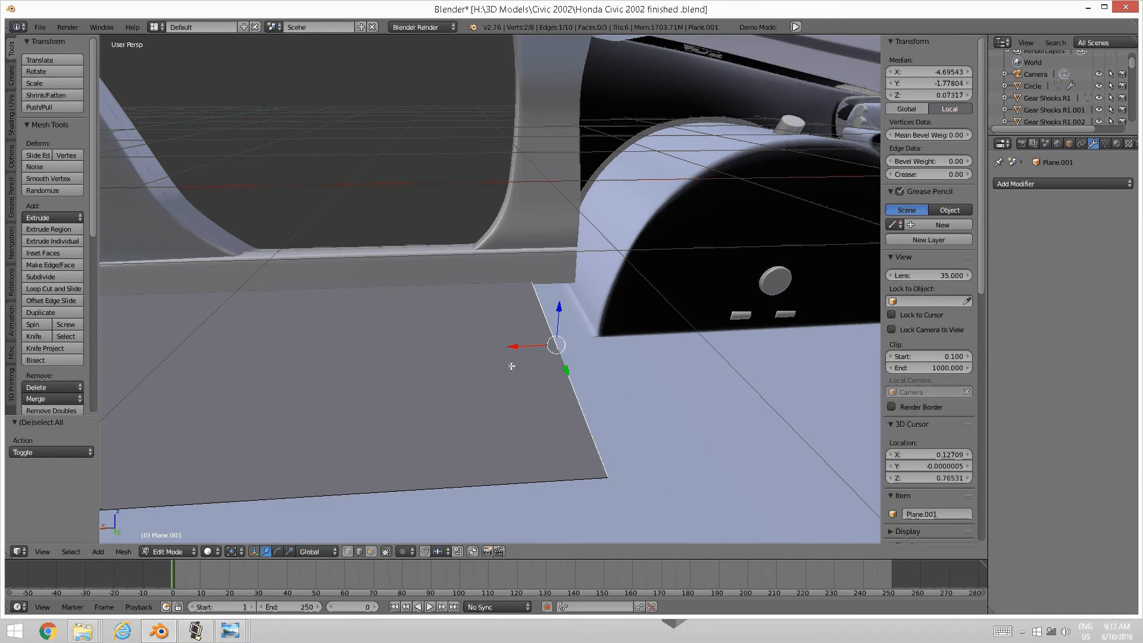
{"action": "key", "text": "e"}
{"action": "key", "text": "z"}
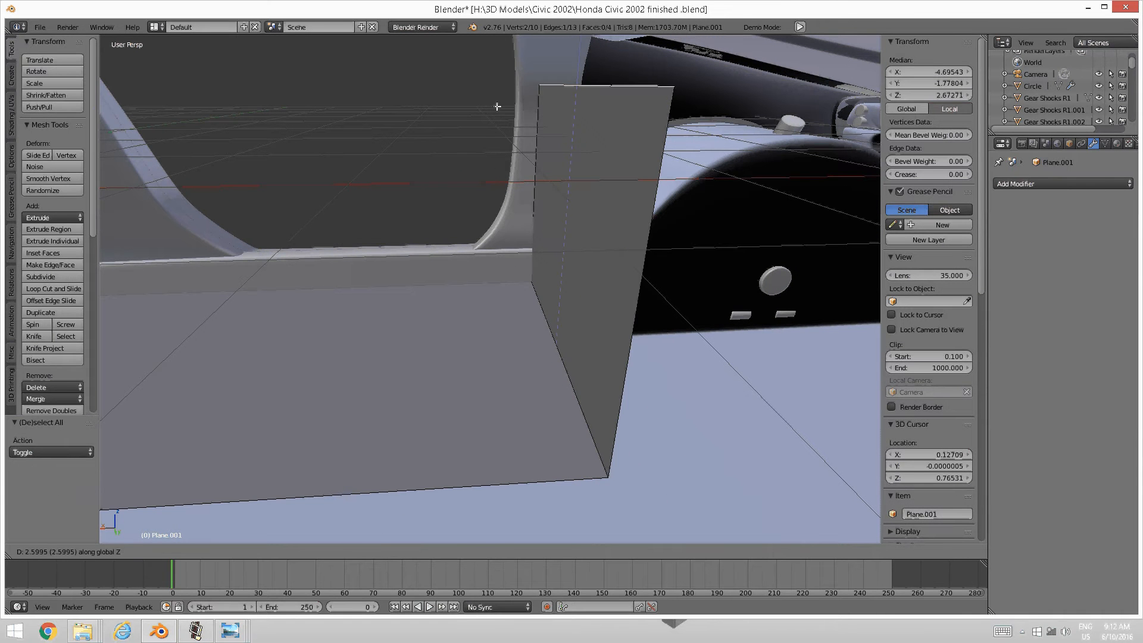
{"action": "left_click", "coordinate": [498, 105]}
Lower the front wall's top edge to about Z 2.52 and shift it forward along X to about -5.1
{"action": "middle_click_drag", "start_coordinate": [549, 159], "coordinate": [592, 268], "text": "shift"}
{"action": "scroll", "coordinate": [592, 268], "scroll_direction": "down", "scroll_amount": 3}
{"action": "middle_click_drag", "start_coordinate": [539, 77], "coordinate": [605, 272], "text": "shift"}
{"action": "scroll", "coordinate": [595, 300], "scroll_direction": "down", "scroll_amount": 1}
{"action": "left_click_drag", "start_coordinate": [604, 222], "coordinate": [598, 233]}
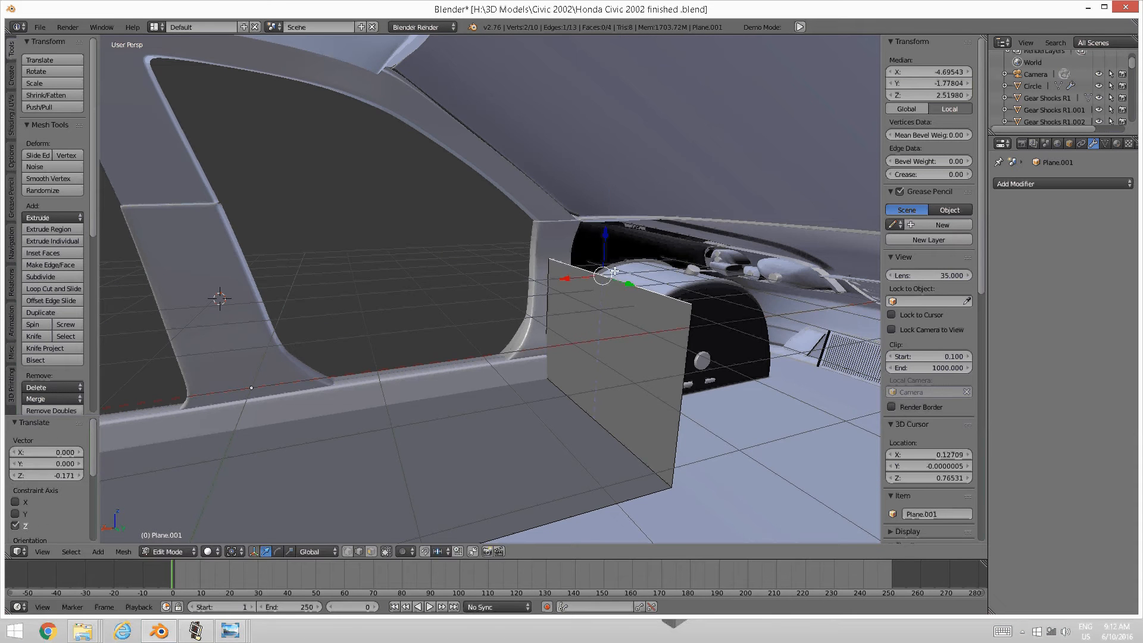
{"action": "middle_click_drag", "start_coordinate": [565, 271], "coordinate": [534, 280]}
{"action": "left_click_drag", "start_coordinate": [535, 279], "coordinate": [529, 280]}
Move the front wall's top outer vertex about 0.241 units along negative Y to meet the door pillar, and deselect it
{"action": "middle_click_drag", "start_coordinate": [529, 280], "coordinate": [587, 352]}
{"action": "key", "text": "a"}
{"action": "key", "text": "ctrl+Tab"}
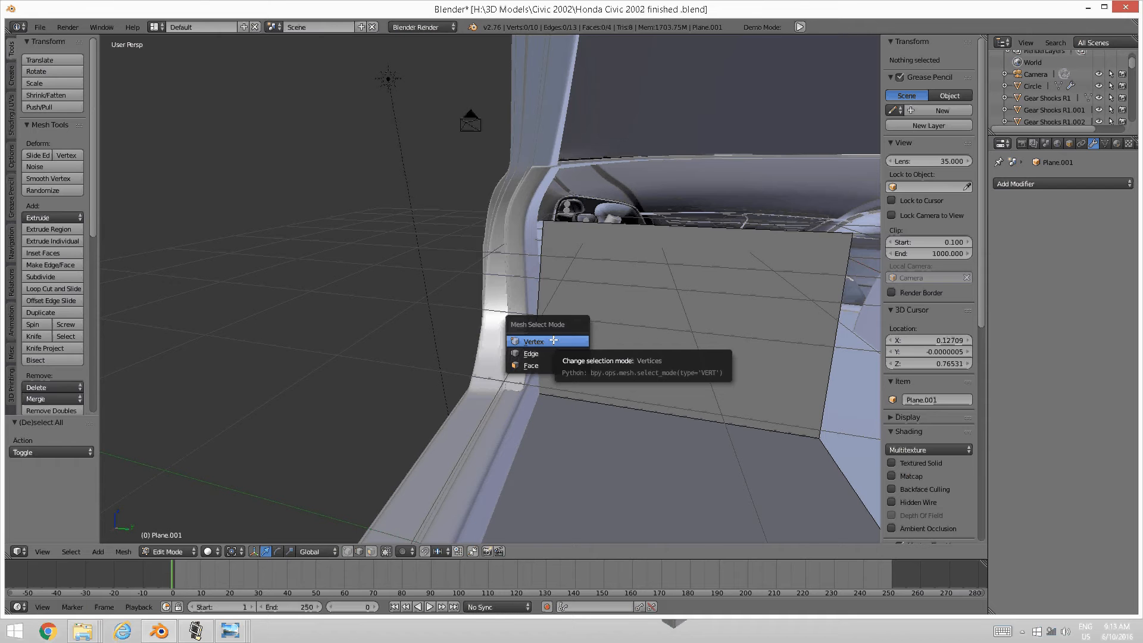
{"action": "left_click", "coordinate": [553, 342]}
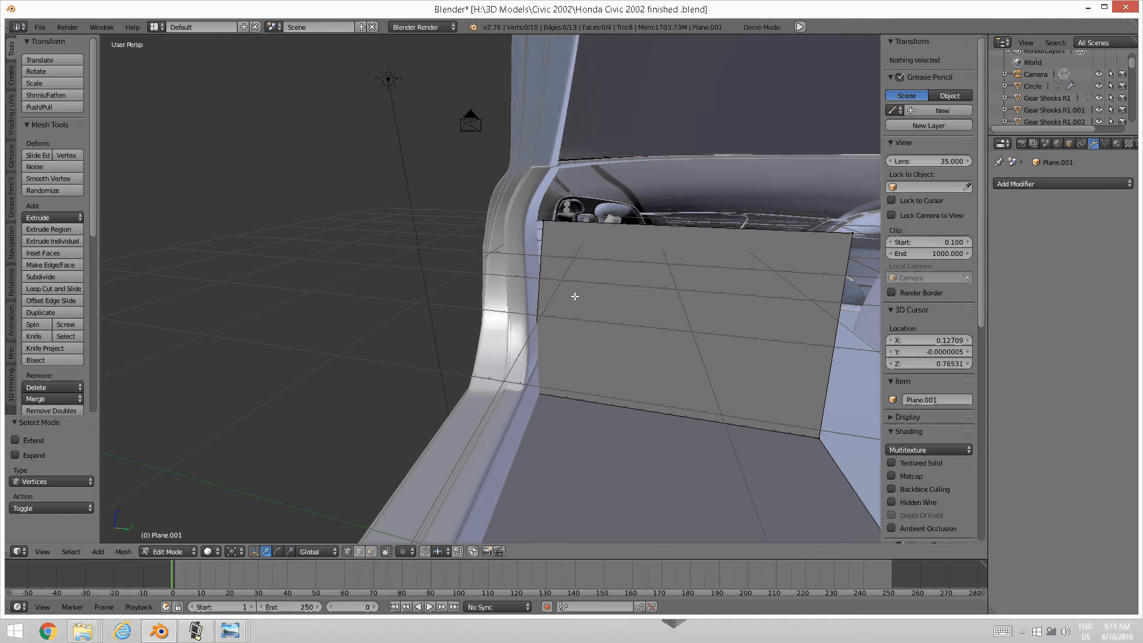
{"action": "key", "text": "ctrl+Tab"}
{"action": "left_click", "coordinate": [544, 232]}
{"action": "right_click", "coordinate": [545, 221]}
{"action": "key", "text": "g"}
{"action": "key", "text": "y"}
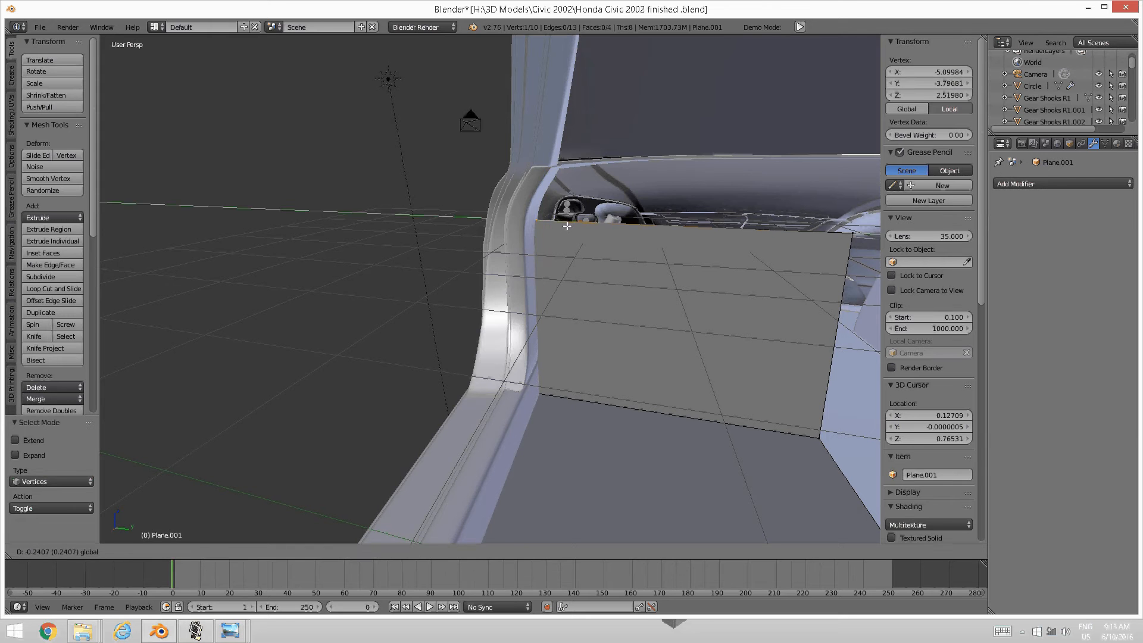
{"action": "left_click", "coordinate": [694, 268]}
{"action": "middle_click_drag", "start_coordinate": [694, 269], "coordinate": [584, 282]}
{"action": "key", "text": "a"}
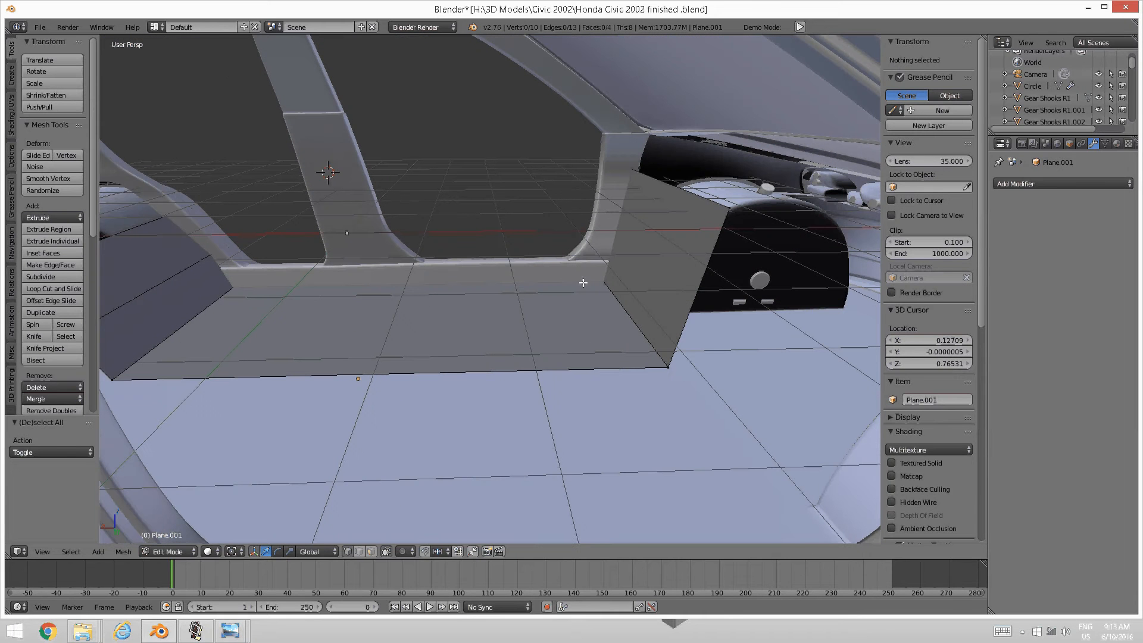
Add one loop cut across the front wall near its base and another across the floor near its front end
{"action": "key", "text": "ctrl+r"}
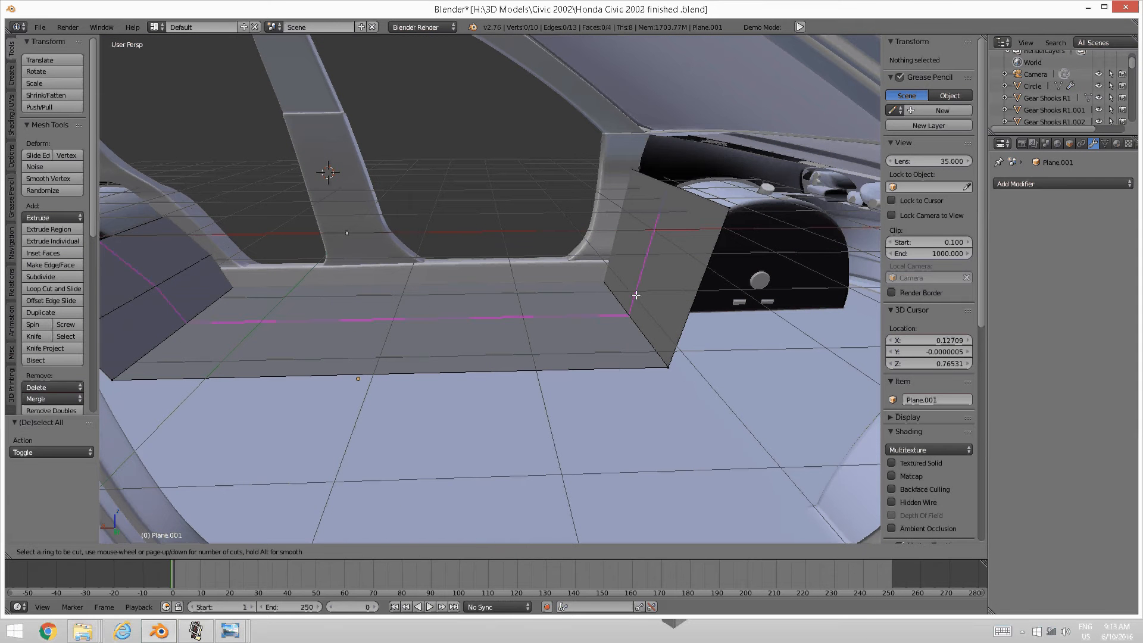
{"action": "left_click", "coordinate": [628, 245]}
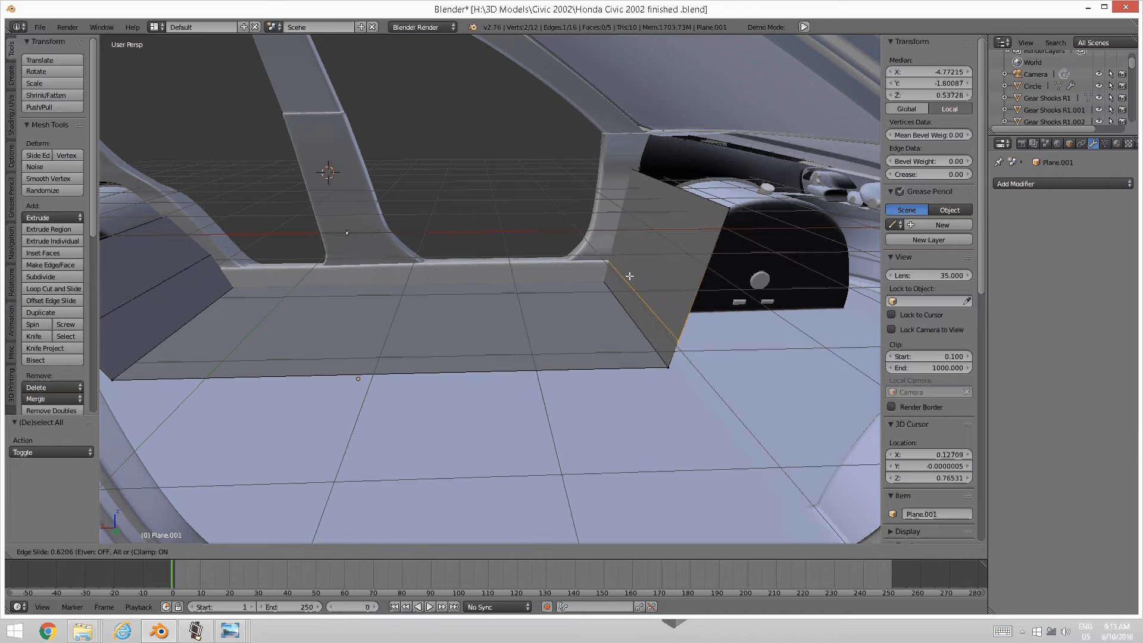
{"action": "left_click", "coordinate": [632, 264]}
{"action": "key", "text": "a"}
{"action": "key", "text": "ctrl+r"}
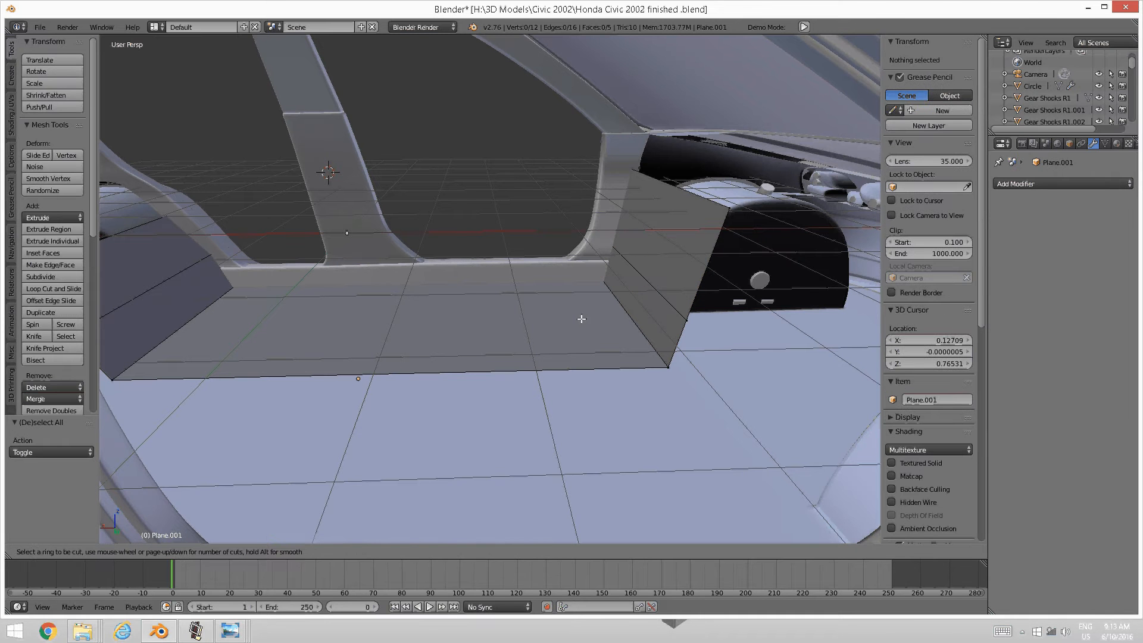
{"action": "left_click", "coordinate": [568, 292]}
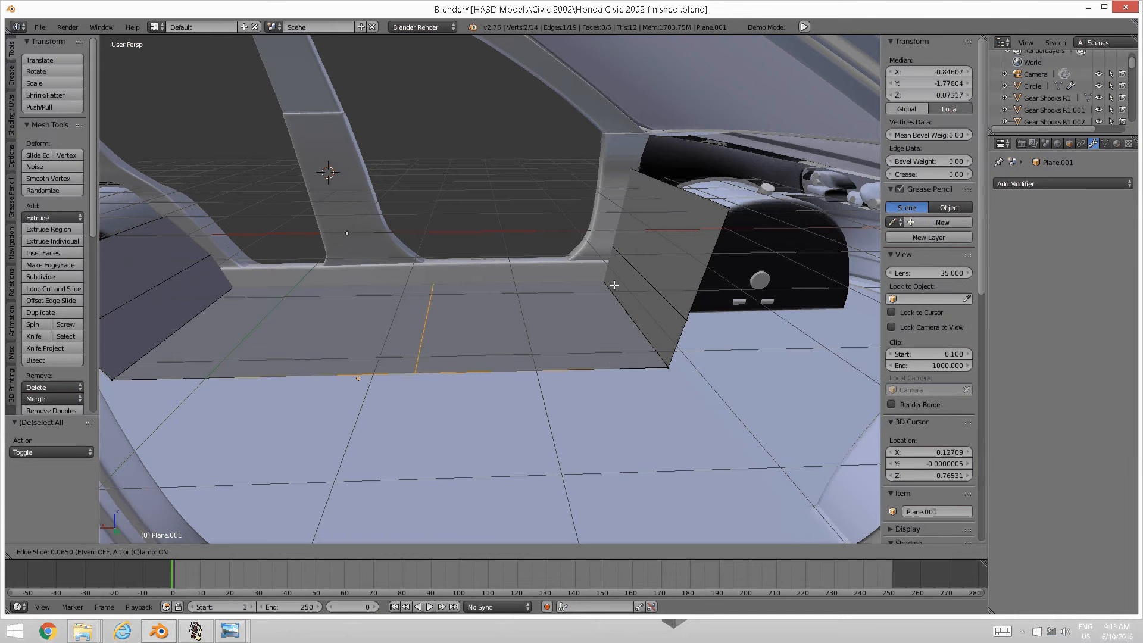
{"action": "left_click", "coordinate": [710, 274]}
{"action": "key", "text": "a"}
Try to move the floor's front outer corner vertex along X and undo the move
{"action": "right_click", "coordinate": [605, 282]}
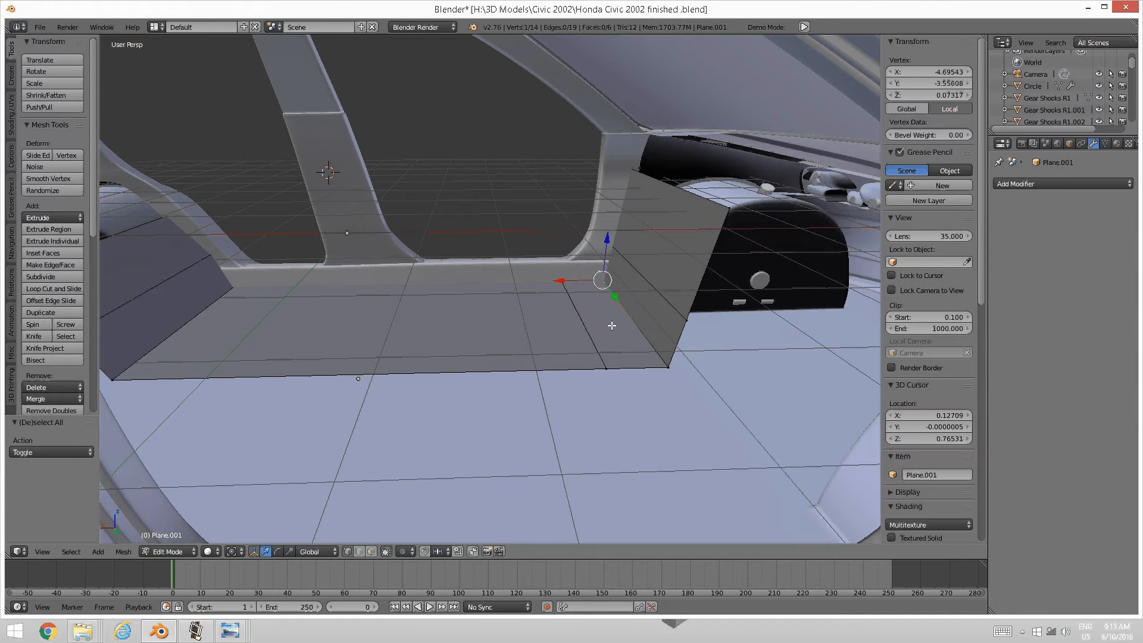
{"action": "middle_click_drag", "start_coordinate": [610, 325], "coordinate": [606, 306]}
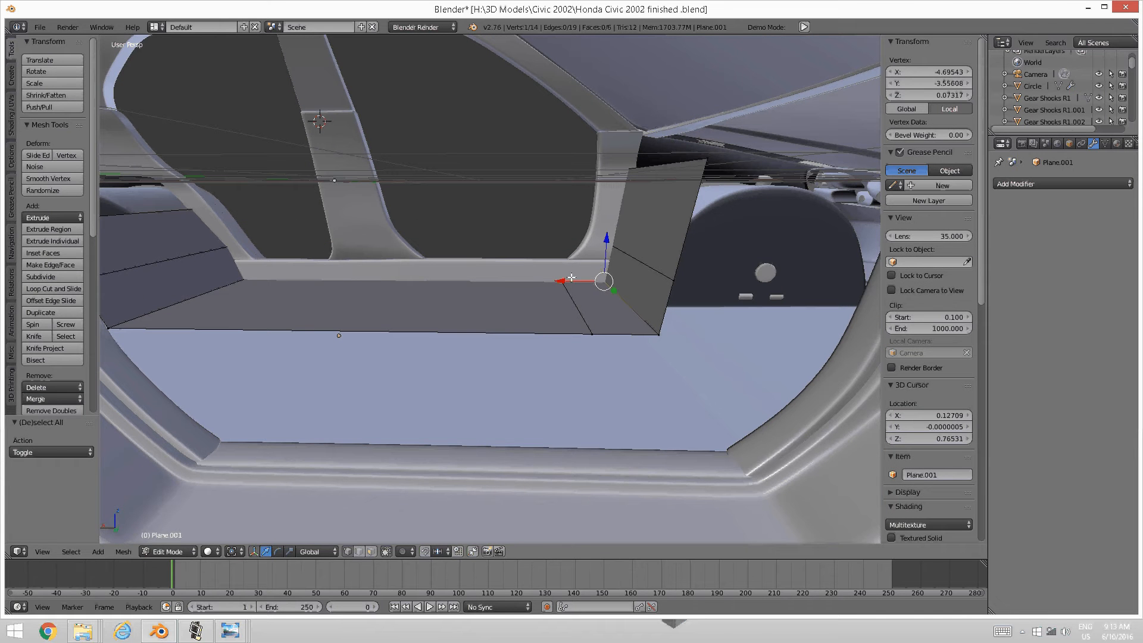
{"action": "left_click_drag", "start_coordinate": [568, 280], "coordinate": [553, 281]}
{"action": "key", "text": "ctrl+z"}
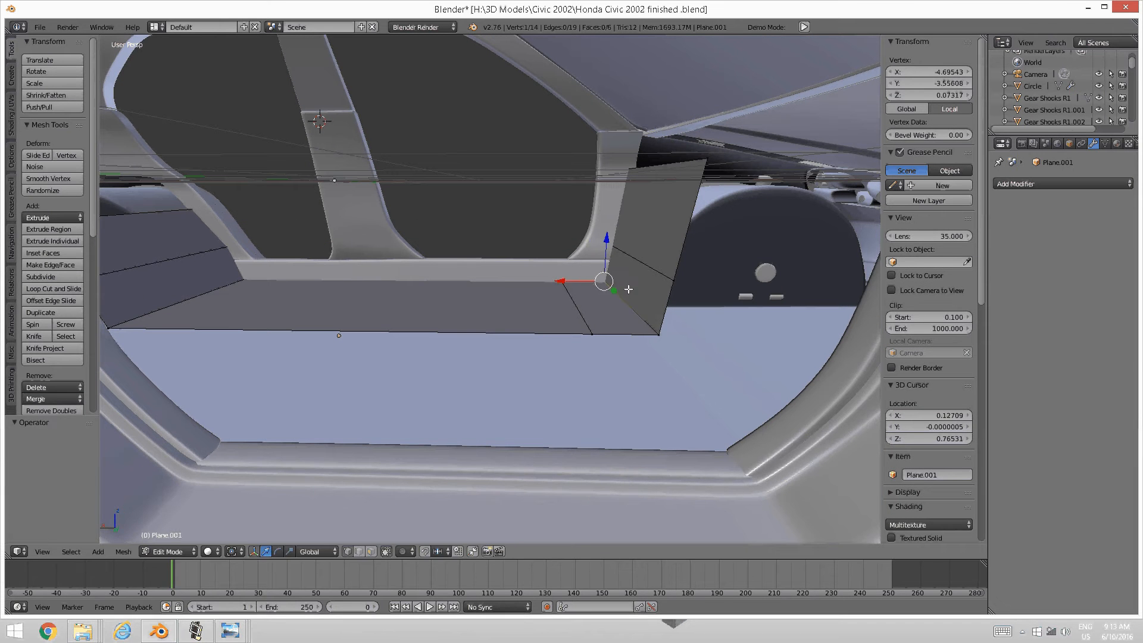
Move the edge between floor and front wall about 0.262 units along X and 0.271 units up Z, leaving nothing selected
{"action": "key", "text": "a"}
{"action": "key", "text": "ctrl+Tab"}
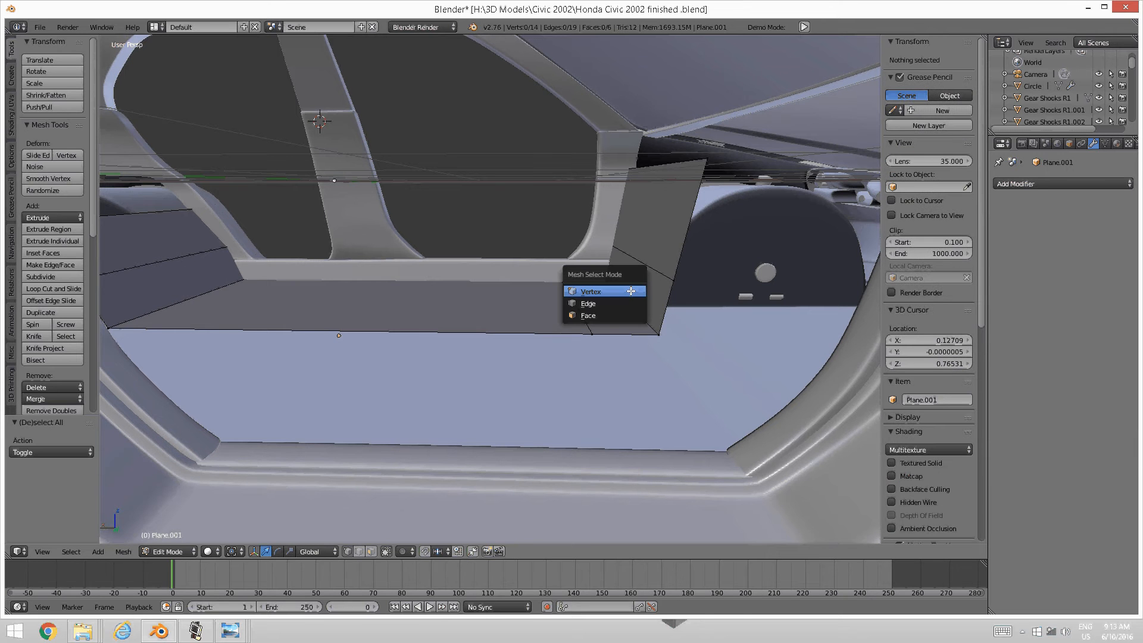
{"action": "left_click", "coordinate": [631, 299]}
{"action": "right_click", "coordinate": [633, 300]}
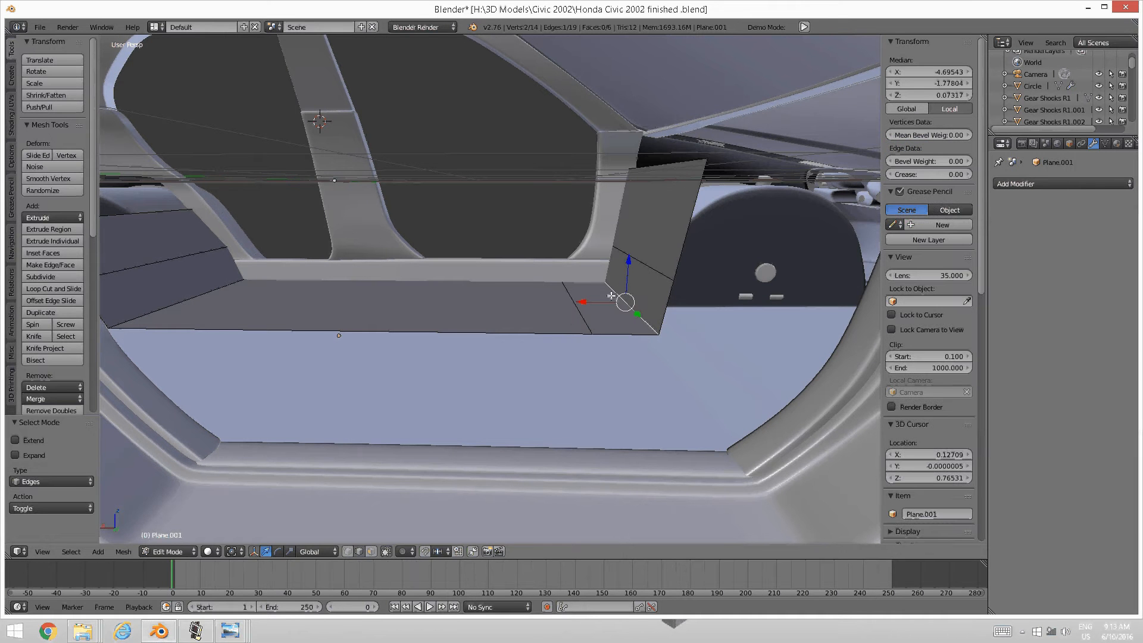
{"action": "left_click_drag", "start_coordinate": [585, 302], "coordinate": [612, 248]}
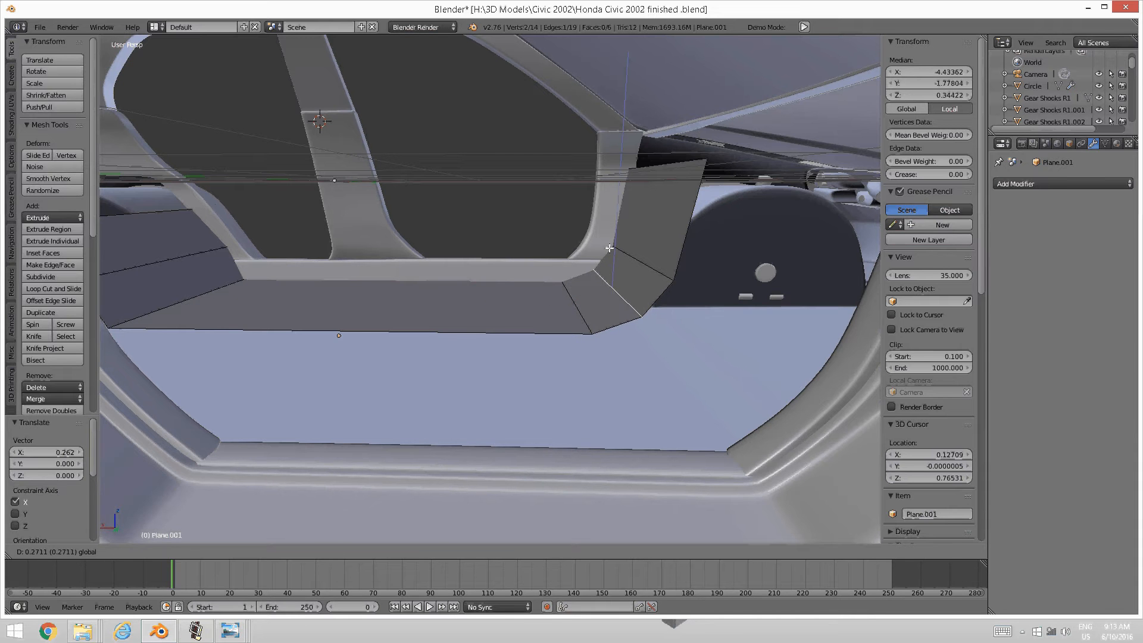
{"action": "middle_click_drag", "start_coordinate": [612, 248], "coordinate": [592, 274]}
{"action": "middle_click_drag", "start_coordinate": [601, 274], "coordinate": [637, 271]}
{"action": "key", "text": "a"}
{"action": "key", "text": "a"}
{"action": "key", "text": "a"}
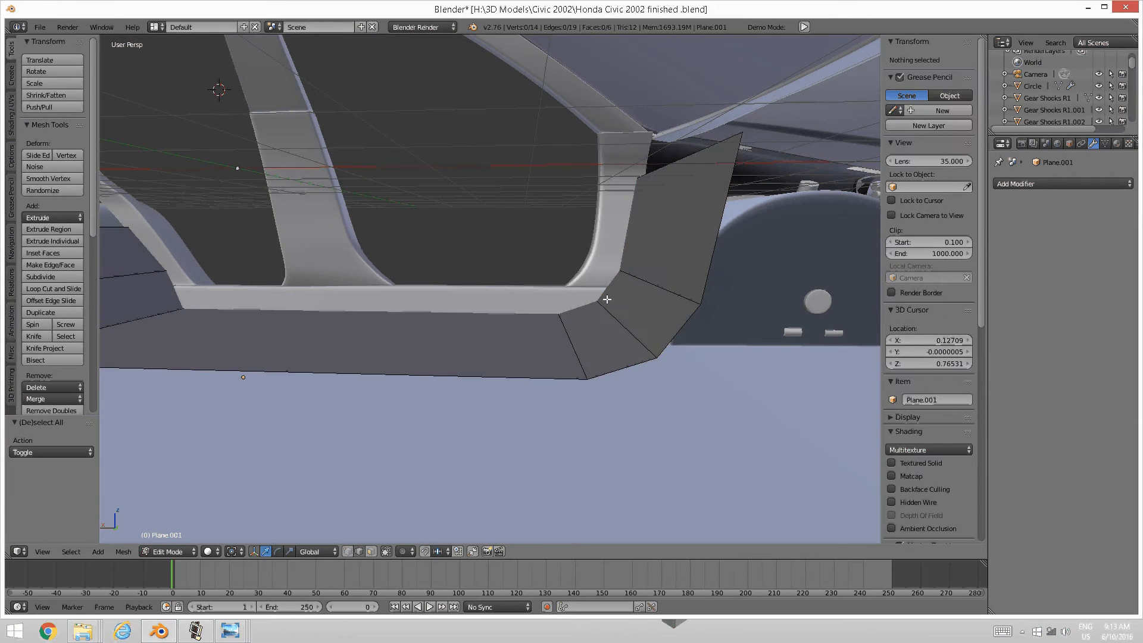
Shift the three bend edges between floor and front wall slightly forward along negative X, and deselect them
{"action": "right_click", "coordinate": [607, 300]}
{"action": "right_click", "coordinate": [628, 278], "text": "shift"}
{"action": "right_click", "coordinate": [578, 348], "text": "shift"}
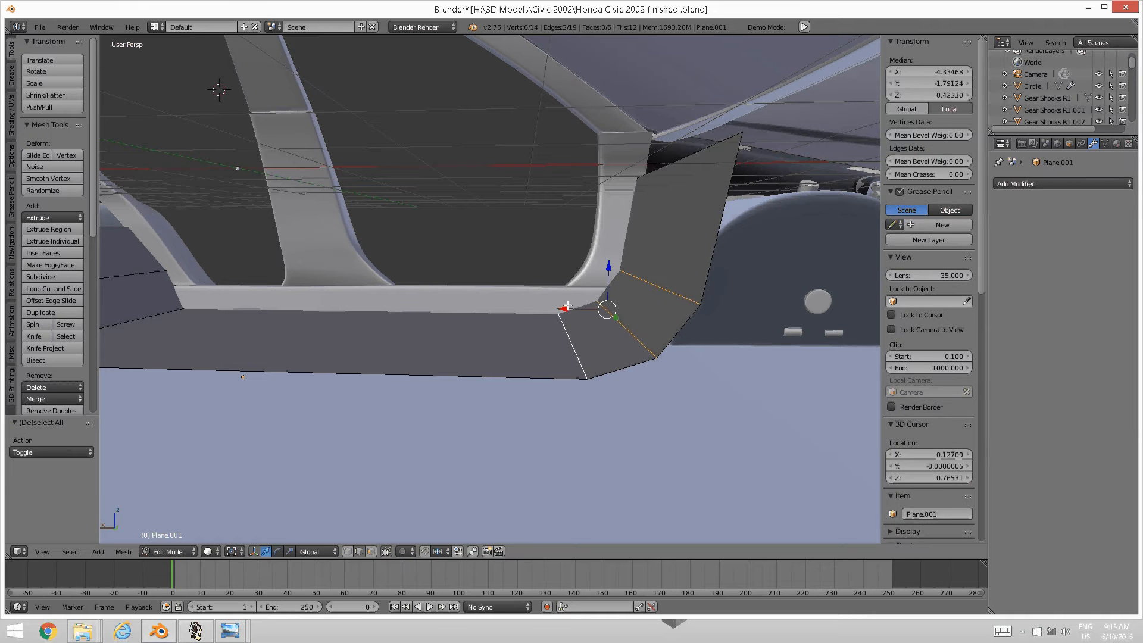
{"action": "left_click_drag", "start_coordinate": [566, 308], "coordinate": [573, 306]}
{"action": "middle_click_drag", "start_coordinate": [608, 294], "coordinate": [653, 258]}
{"action": "key", "text": "a"}
Add three evenly spaced loop cuts across the floor's long section, leaving nothing selected
{"action": "middle_click_drag", "start_coordinate": [675, 212], "coordinate": [723, 276]}
{"action": "middle_click_drag", "start_coordinate": [635, 278], "coordinate": [581, 286]}
{"action": "middle_click_drag", "start_coordinate": [569, 223], "coordinate": [493, 354]}
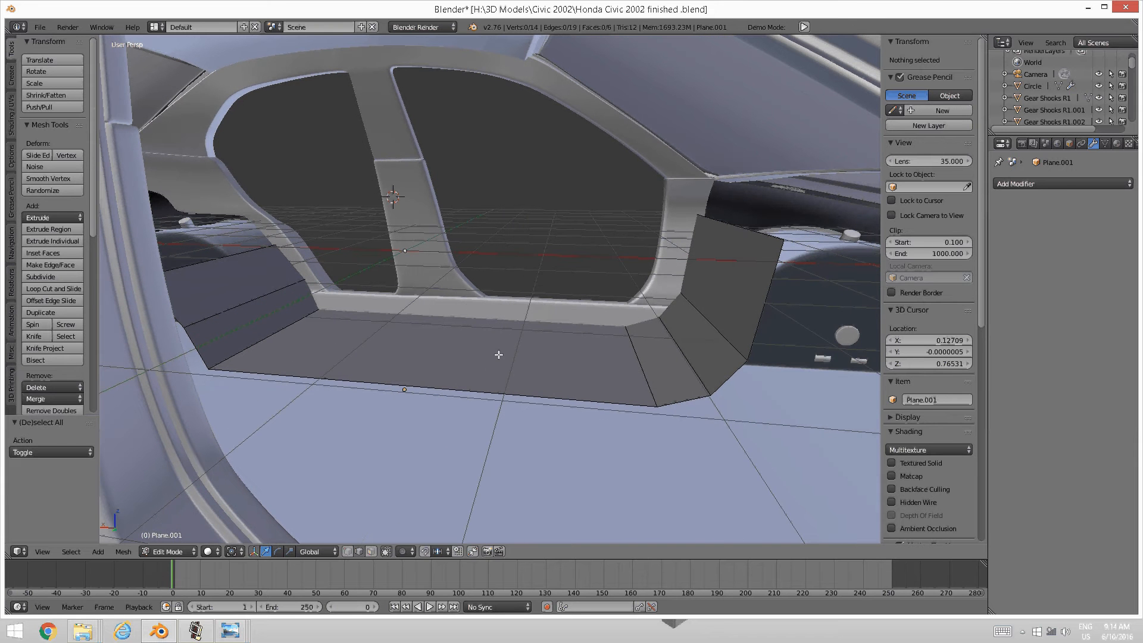
{"action": "key", "text": "ctrl+r"}
{"action": "scroll", "coordinate": [470, 379], "scroll_direction": "up", "scroll_amount": 2}
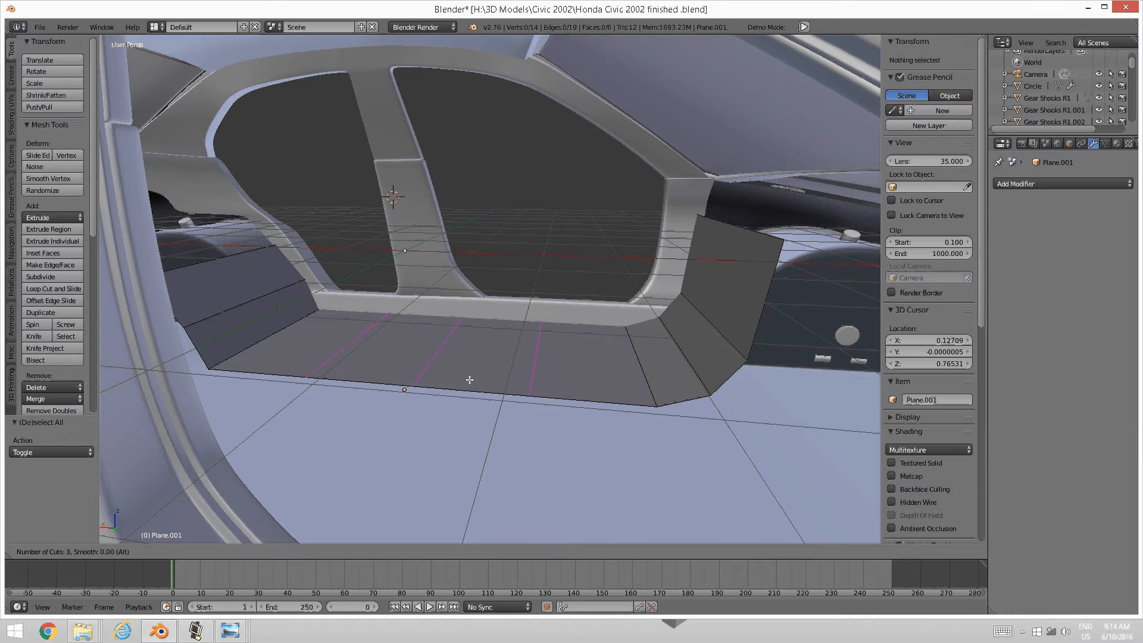
{"action": "left_click", "coordinate": [469, 379]}
{"action": "right_click", "coordinate": [470, 380]}
{"action": "key", "text": "a"}
Try a loop cut midway across the floor's rearmost section and undo it
{"action": "middle_click_drag", "start_coordinate": [310, 354], "coordinate": [417, 352]}
{"action": "scroll", "coordinate": [499, 348], "scroll_direction": "up", "scroll_amount": 2}
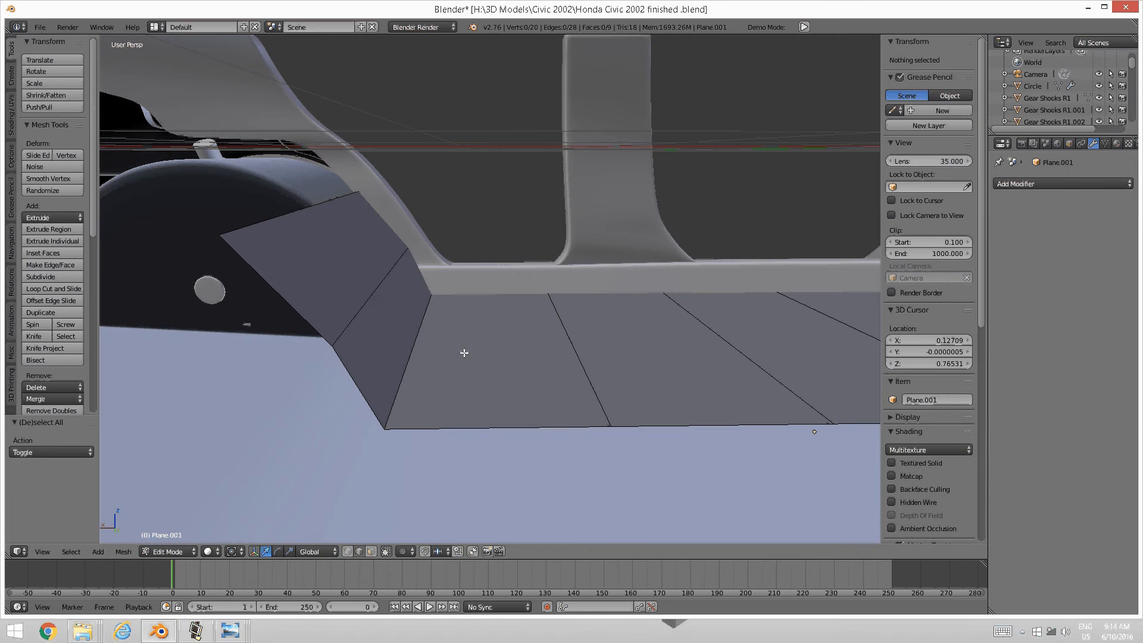
{"action": "key", "text": "ctrl+r"}
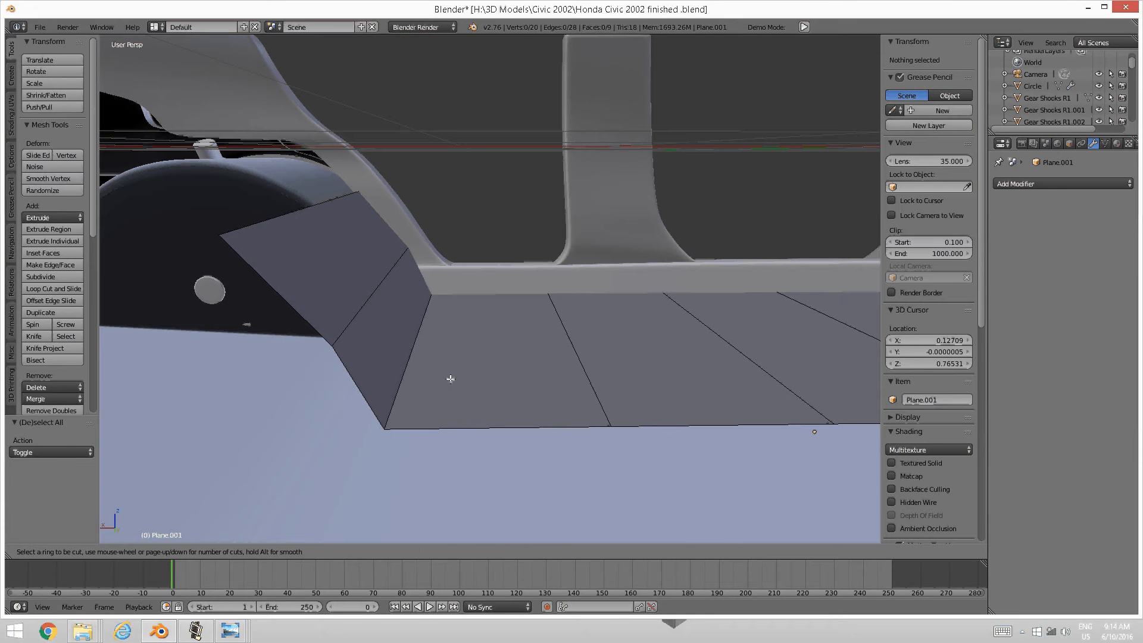
{"action": "left_click", "coordinate": [447, 415]}
{"action": "left_click", "coordinate": [417, 413]}
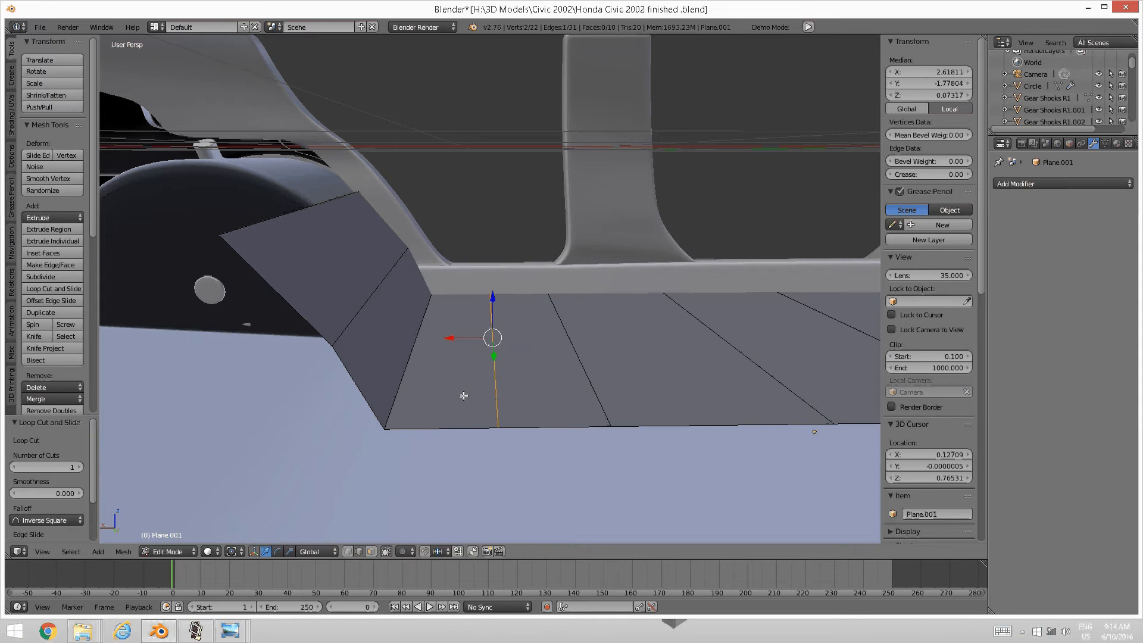
{"action": "key", "text": "ctrl+z"}
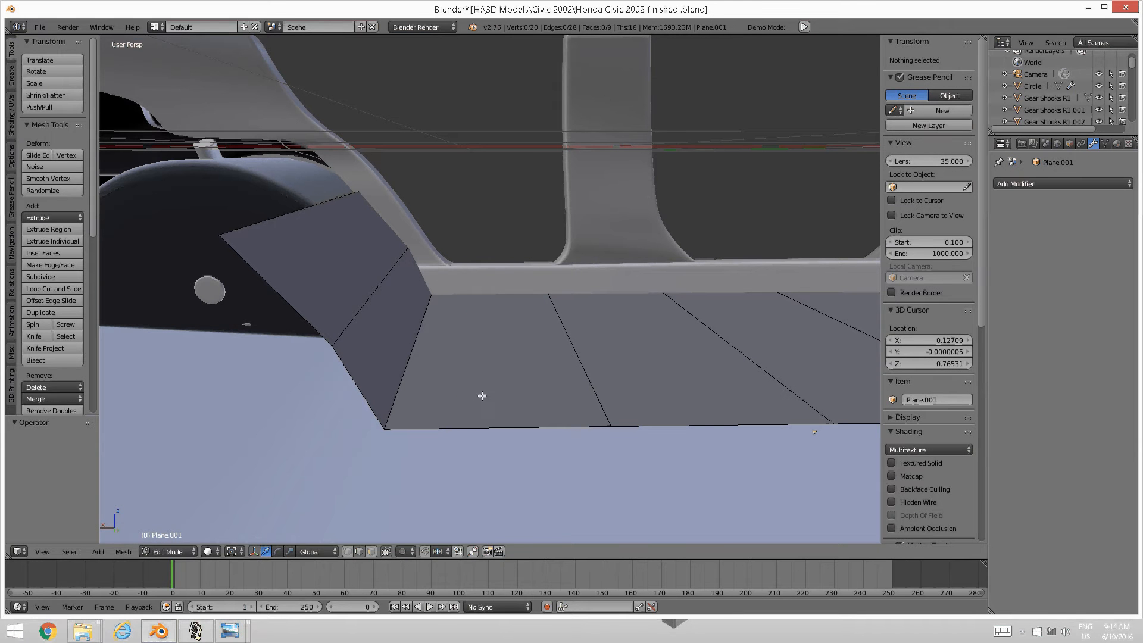
Add one loop cut across the floor's rearmost section, slid toward the rear bend, and leave nothing selected
{"action": "key", "text": "ctrl+r"}
{"action": "left_click", "coordinate": [480, 429]}
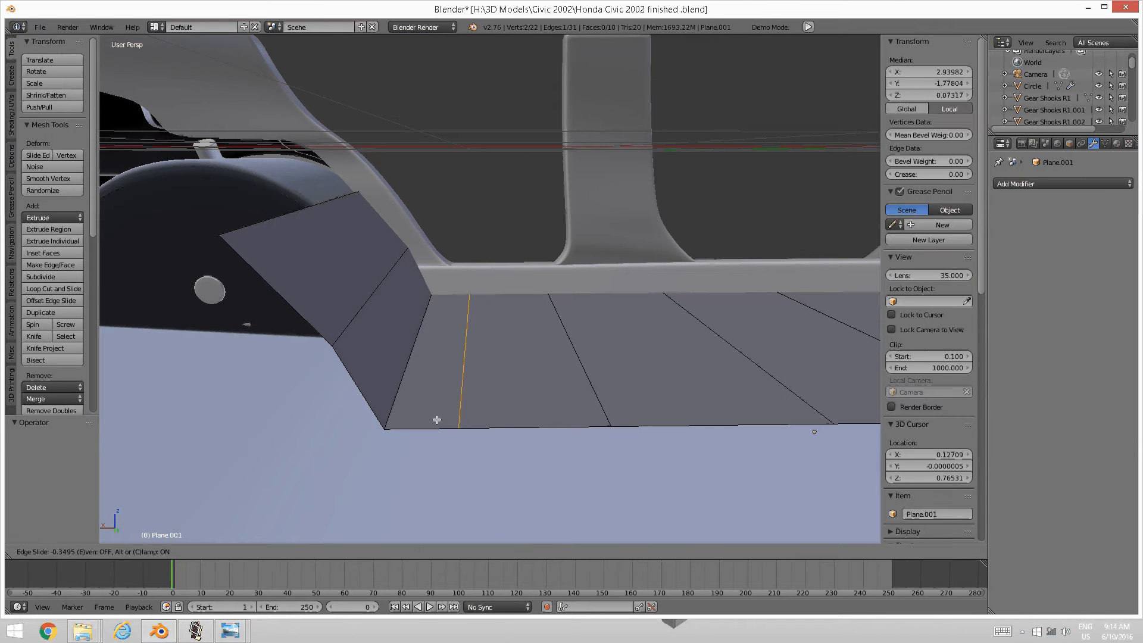
{"action": "left_click", "coordinate": [438, 374]}
{"action": "key", "text": "a"}
Raise the bend edge between floor and rear wall about 0.139 units along Z, shift it slightly along X, and deselect it
{"action": "right_click", "coordinate": [387, 333]}
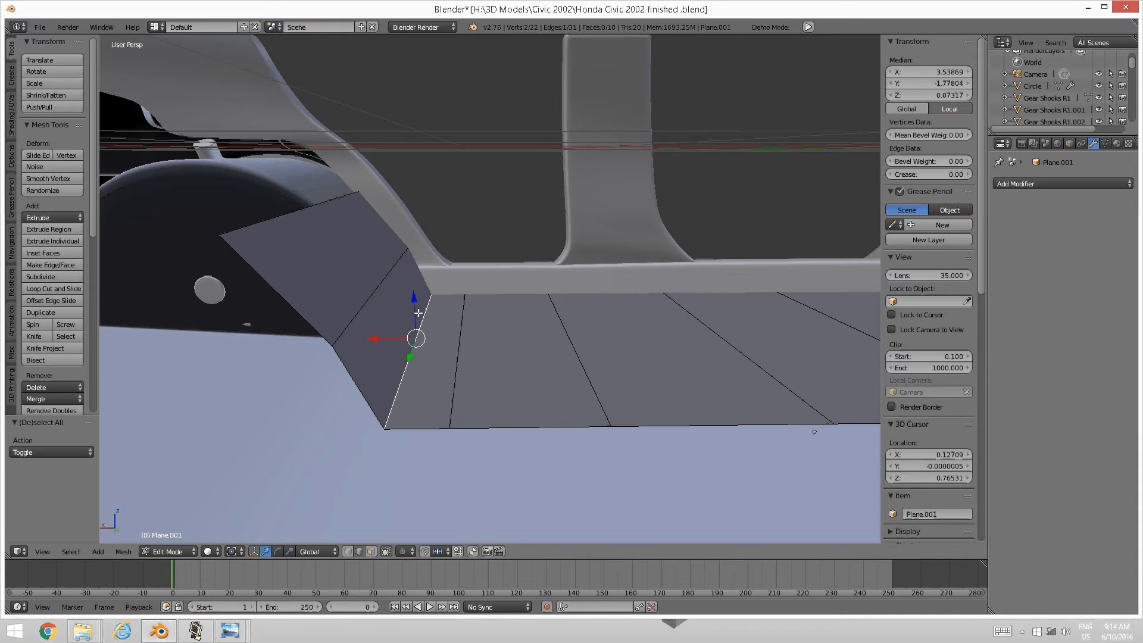
{"action": "key", "text": "g"}
{"action": "key", "text": "z"}
{"action": "left_click", "coordinate": [385, 333]}
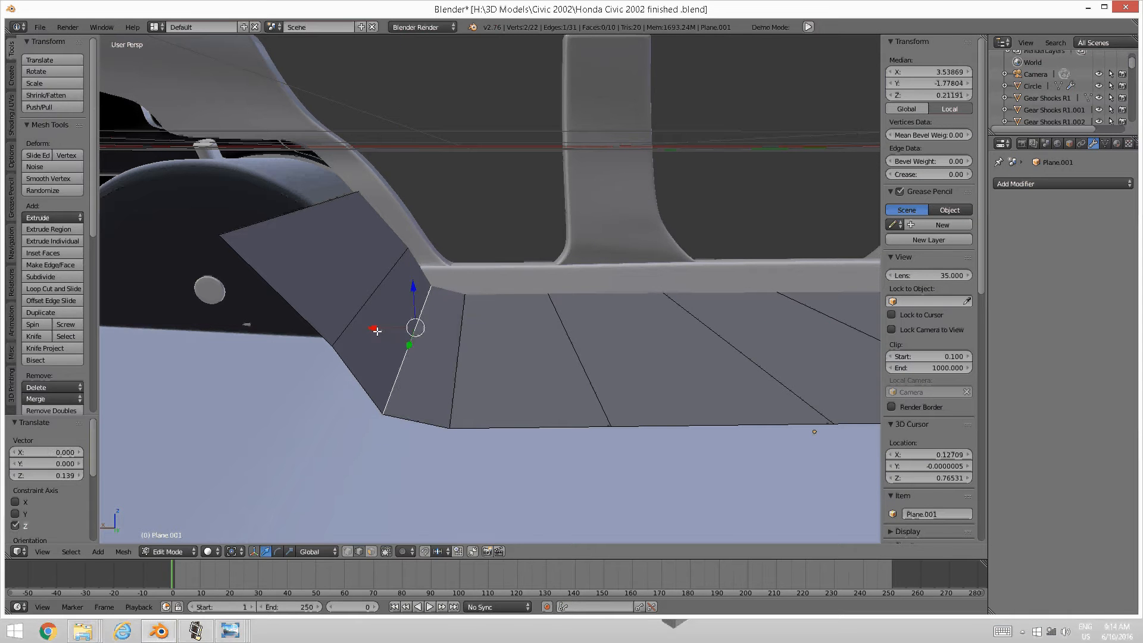
{"action": "key", "text": "g"}
{"action": "key", "text": "x"}
{"action": "left_click", "coordinate": [383, 327]}
{"action": "left_click_drag", "start_coordinate": [419, 286], "coordinate": [419, 280]}
{"action": "key", "text": "a"}
Add two evenly spaced, centred loop cuts running lengthwise through the floor and both end walls, leaving nothing selected
{"action": "scroll", "coordinate": [539, 295], "scroll_direction": "down", "scroll_amount": 4}
{"action": "middle_click_drag", "start_coordinate": [579, 281], "coordinate": [625, 333]}
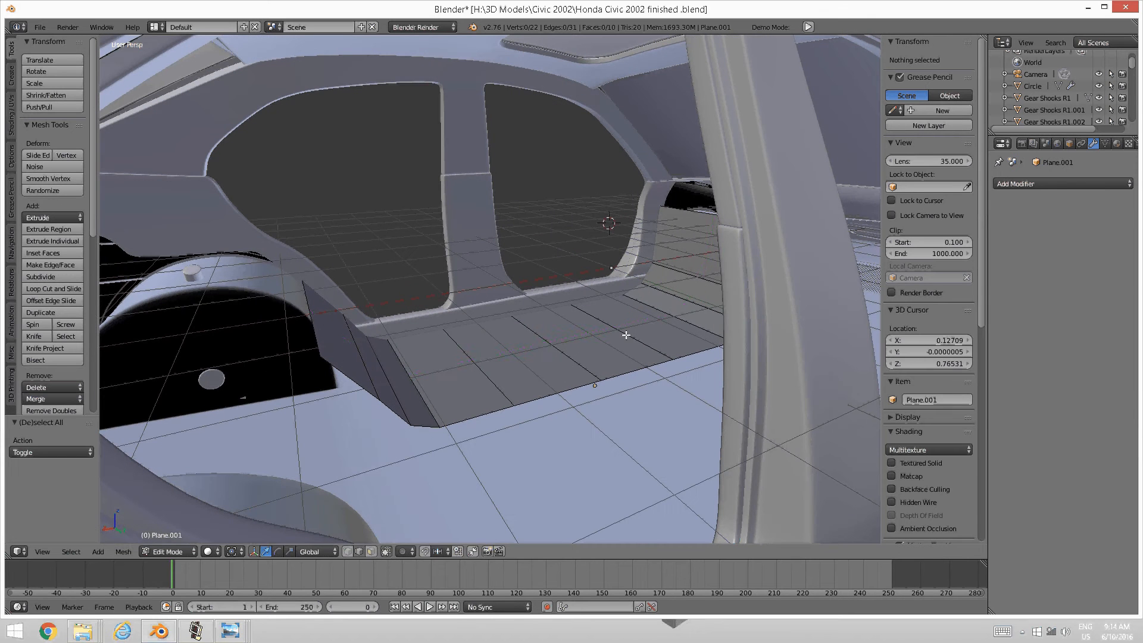
{"action": "key", "text": "ctrl+r"}
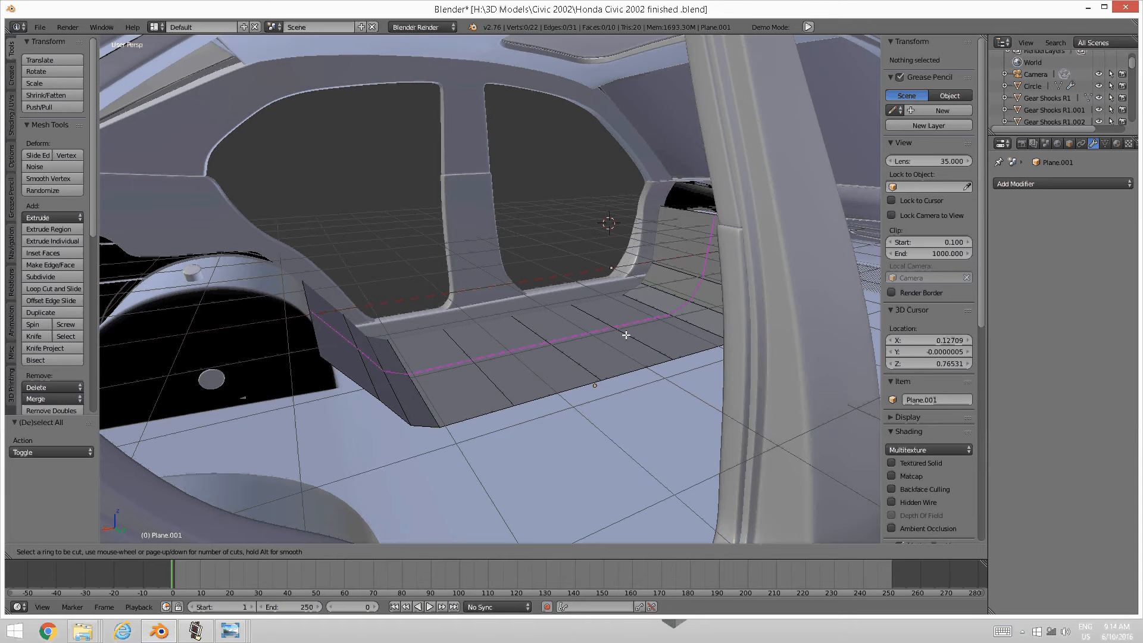
{"action": "scroll", "coordinate": [626, 335], "scroll_direction": "up", "scroll_amount": 1}
{"action": "left_click", "coordinate": [626, 335]}
{"action": "right_click", "coordinate": [626, 335]}
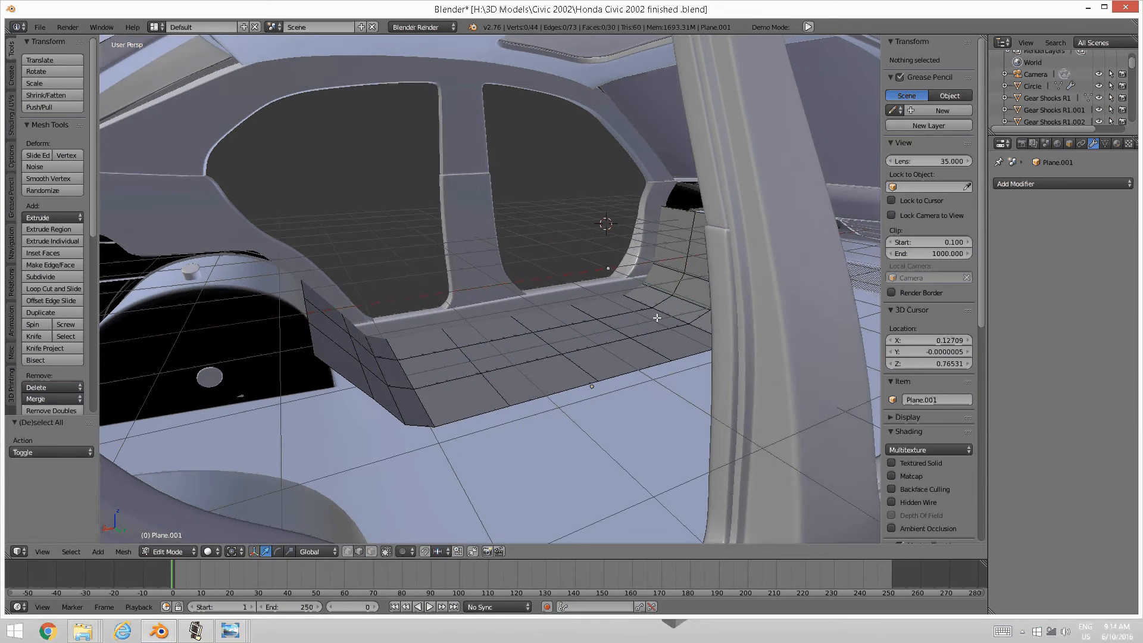
Add a loop cut across the rear wall, slid close to its upper edge beside the wheel arch, and deselect it
{"action": "middle_click_drag", "start_coordinate": [626, 336], "coordinate": [503, 366]}
{"action": "key", "text": "ctrl+r"}
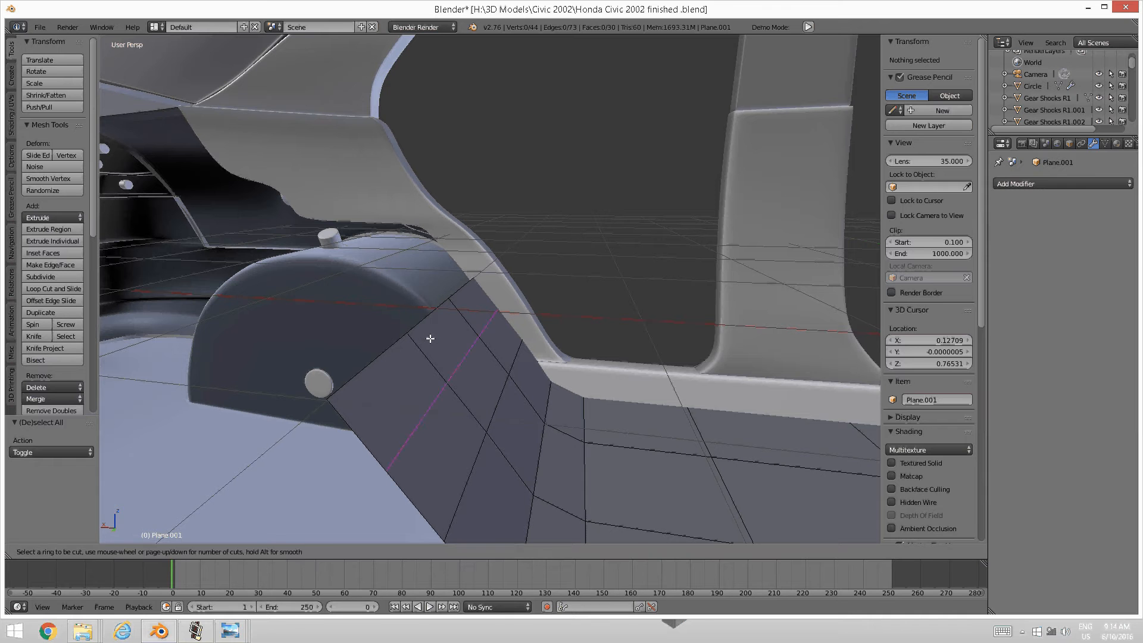
{"action": "left_click", "coordinate": [417, 322]}
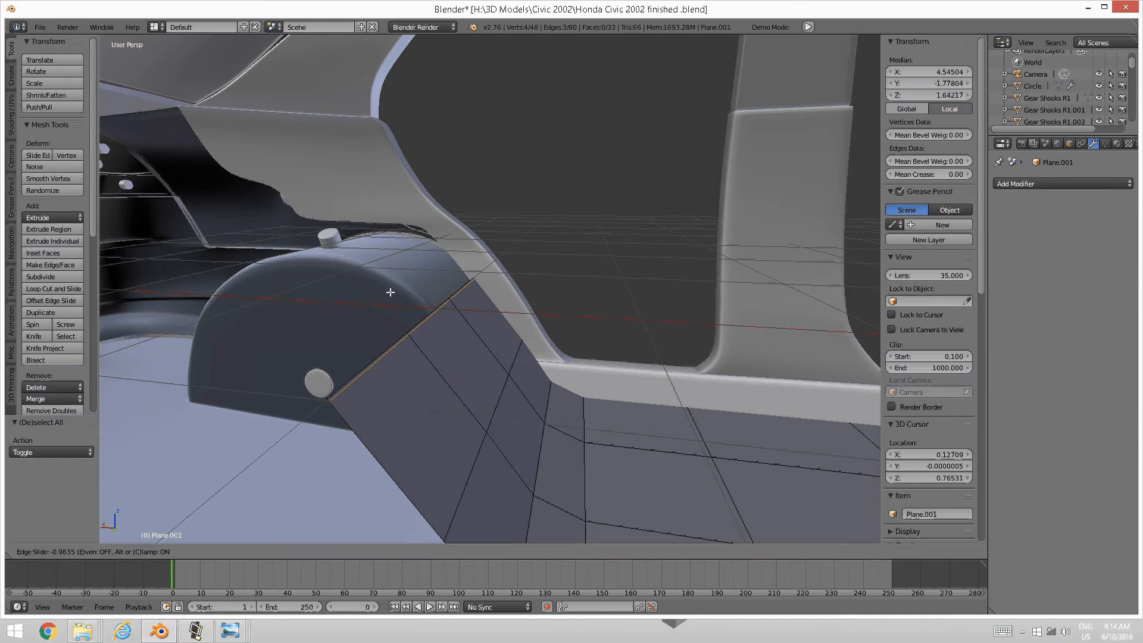
{"action": "left_click", "coordinate": [432, 309]}
{"action": "key", "text": "a"}
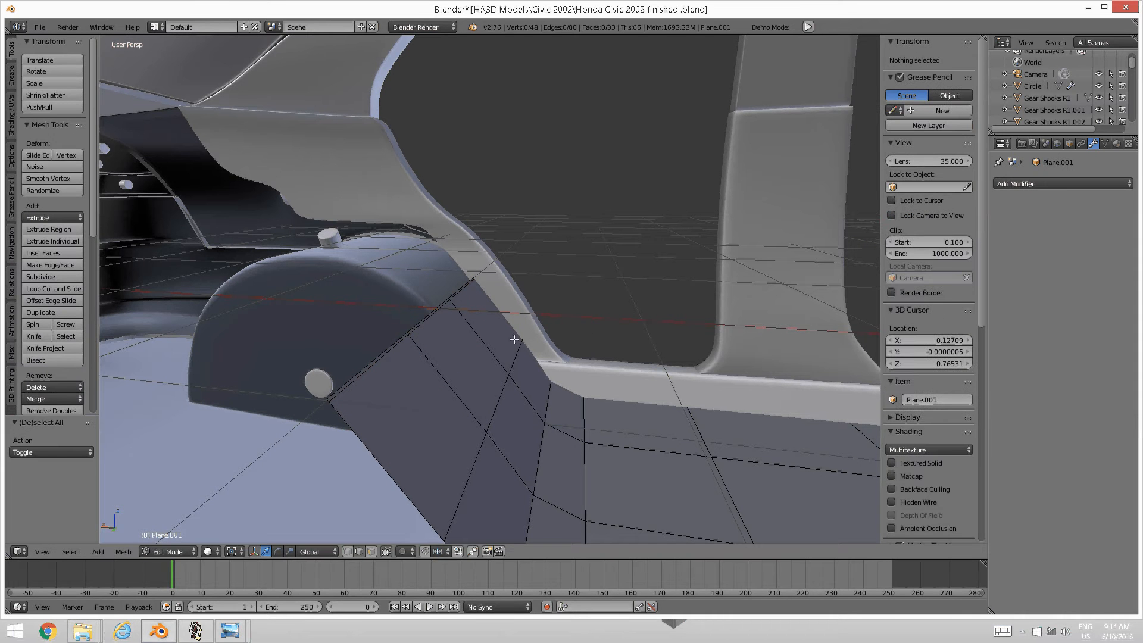
Add a loop cut across the front wall, slid close to its upper edge by a factor of about 0.97, and deselect it
{"action": "mouse_move", "coordinate": [486, 320]}
{"action": "middle_mouse_down"}
{"action": "mouse_move", "coordinate": [355, 340]}
{"action": "mouse_move", "coordinate": [411, 352]}
{"action": "mouse_move", "coordinate": [592, 332]}
{"action": "mouse_move", "coordinate": [468, 319]}
{"action": "middle_mouse_up"}
{"action": "key", "text": "ctrl+r"}
{"action": "left_click", "coordinate": [493, 270]}
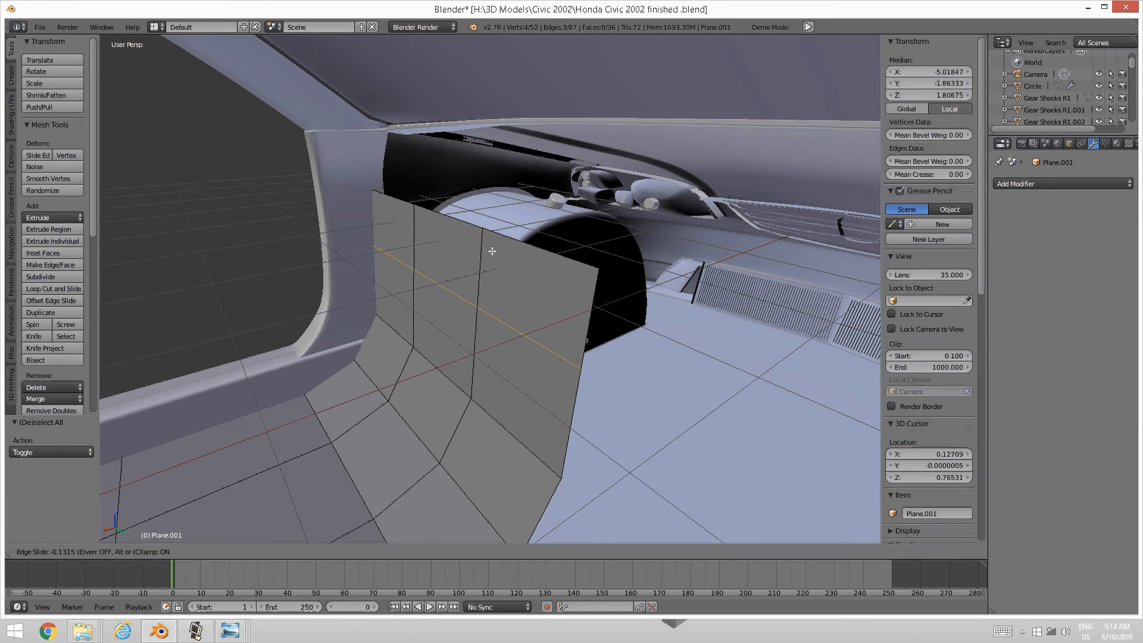
{"action": "left_click", "coordinate": [496, 193]}
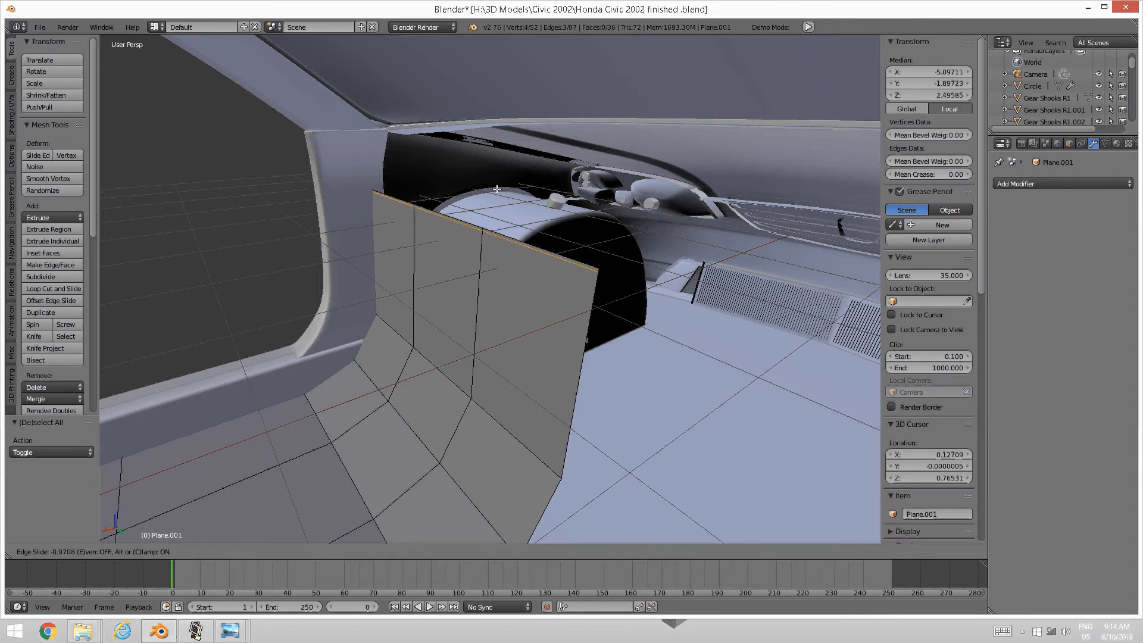
{"action": "key", "text": "a"}
Isolate the floor in local view and add a lengthwise loop cut slid close to its outer edge, leaving nothing selected
{"action": "mouse_move", "coordinate": [463, 301]}
{"action": "middle_mouse_down"}
{"action": "mouse_move", "coordinate": [444, 307]}
{"action": "mouse_move", "coordinate": [456, 293]}
{"action": "middle_mouse_up"}
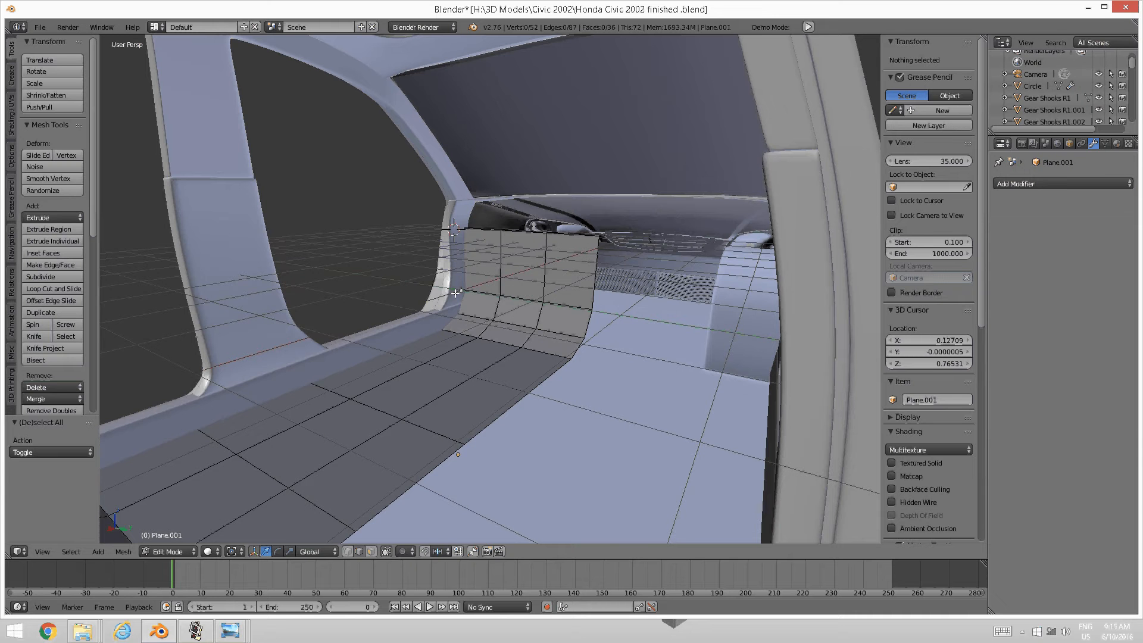
{"action": "key", "text": "KP_Divide"}
{"action": "middle_click_drag", "start_coordinate": [456, 296], "coordinate": [500, 306]}
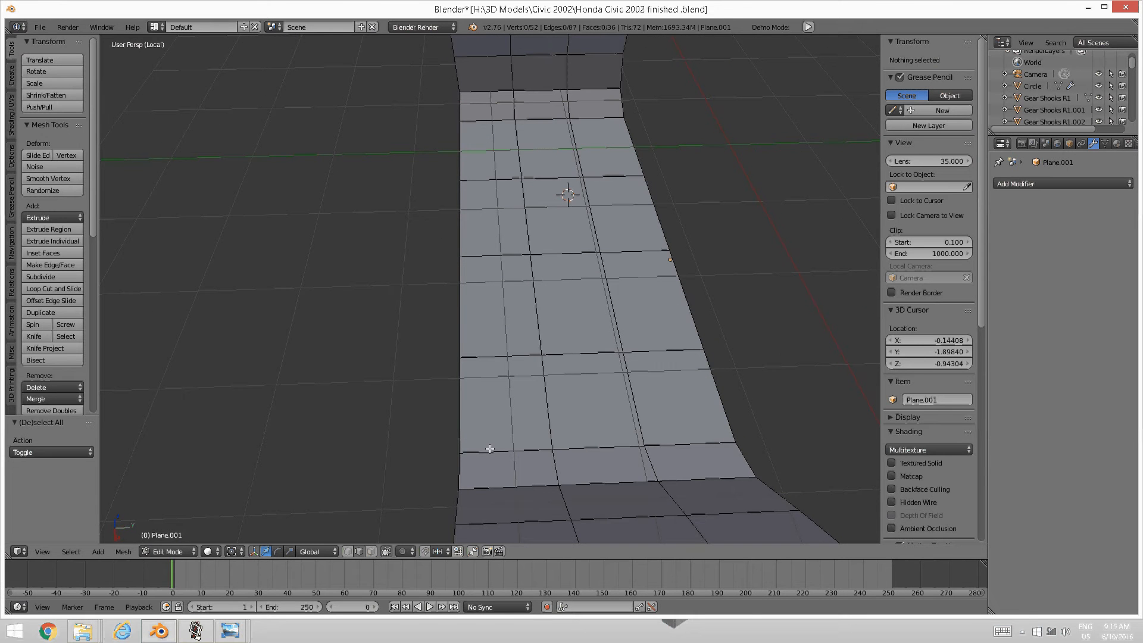
{"action": "key", "text": "ctrl+r"}
{"action": "left_click", "coordinate": [494, 448]}
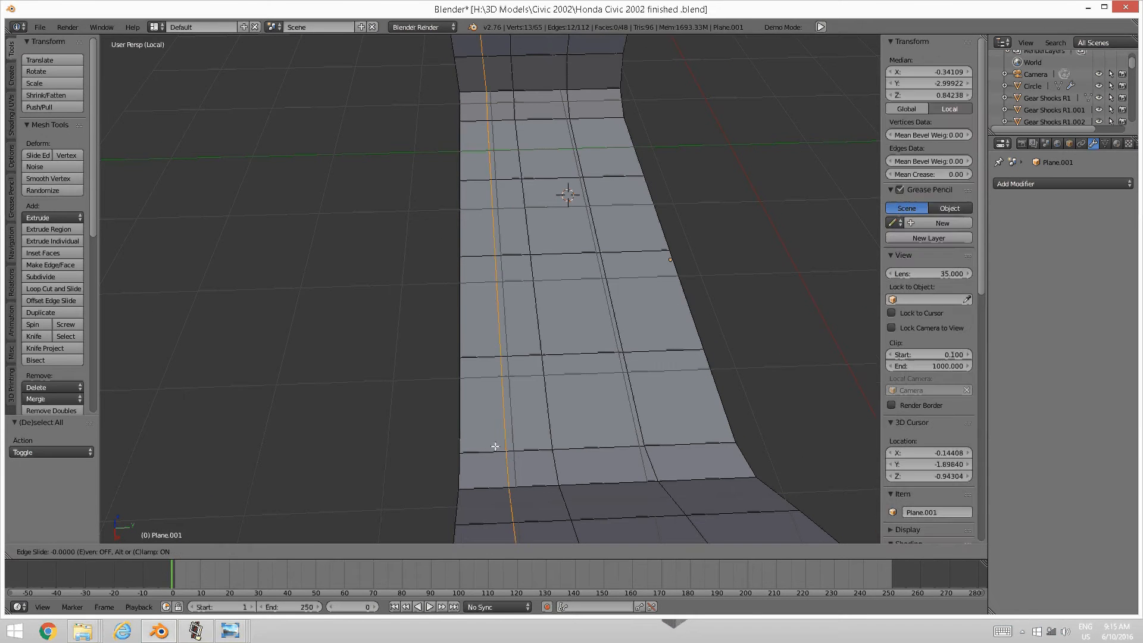
{"action": "left_click", "coordinate": [452, 460]}
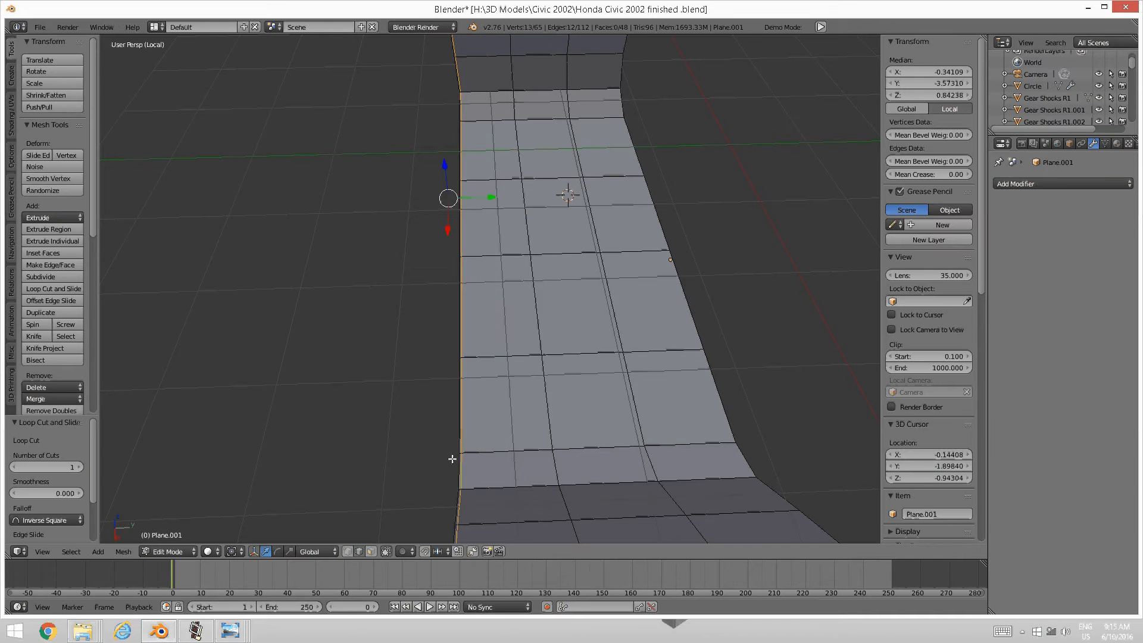
{"action": "key", "text": "a"}
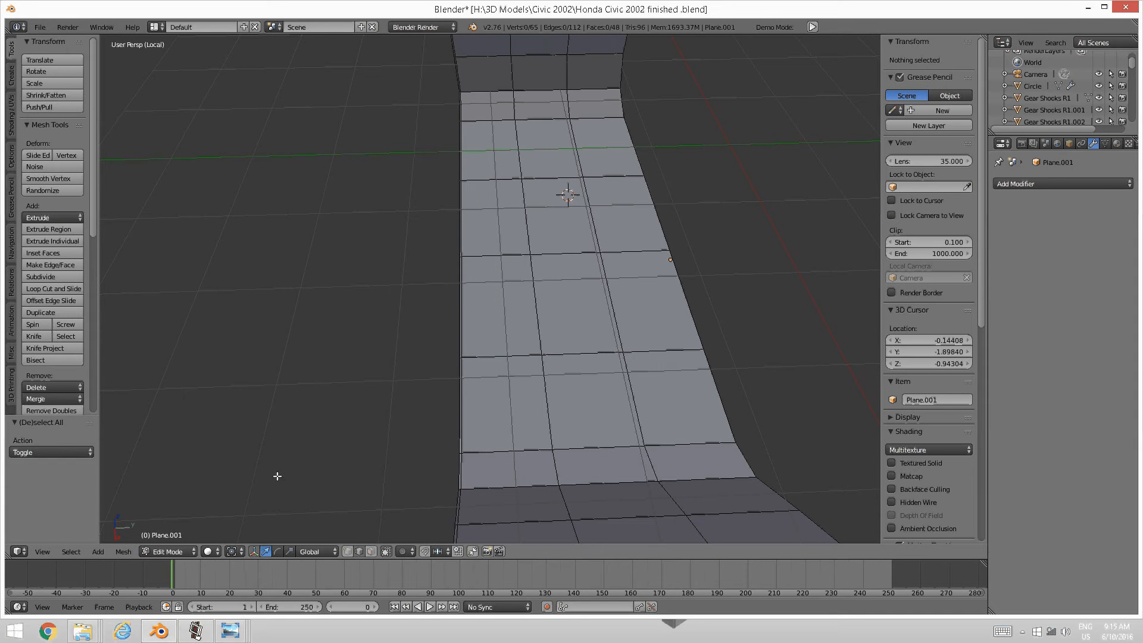
Switch the floor to Object Mode and leave local view to show the whole car
{"action": "key", "text": "Tab"}
{"action": "left_click", "coordinate": [173, 503]}
{"action": "left_click", "coordinate": [125, 551]}
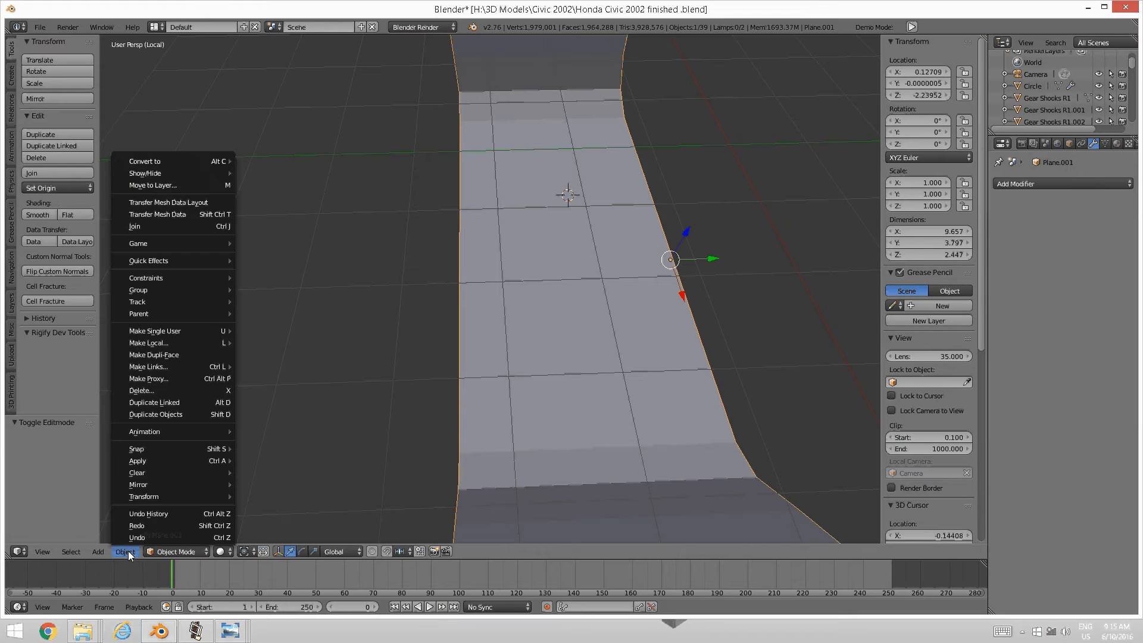
{"action": "mouse_move", "coordinate": [69, 552]}
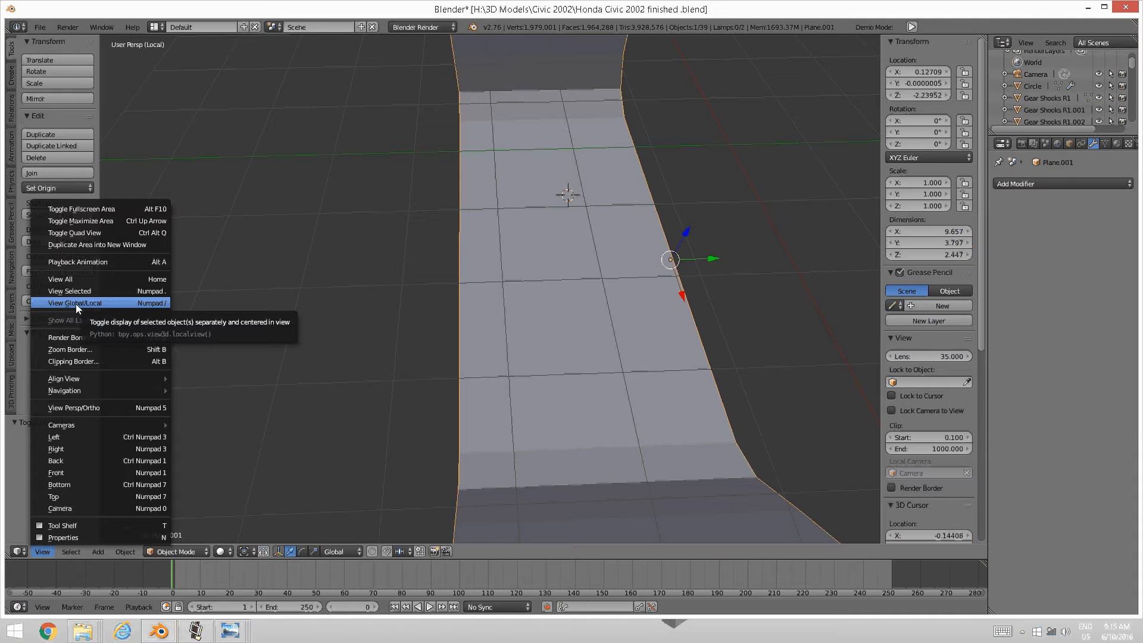
{"action": "left_click", "coordinate": [162, 305]}
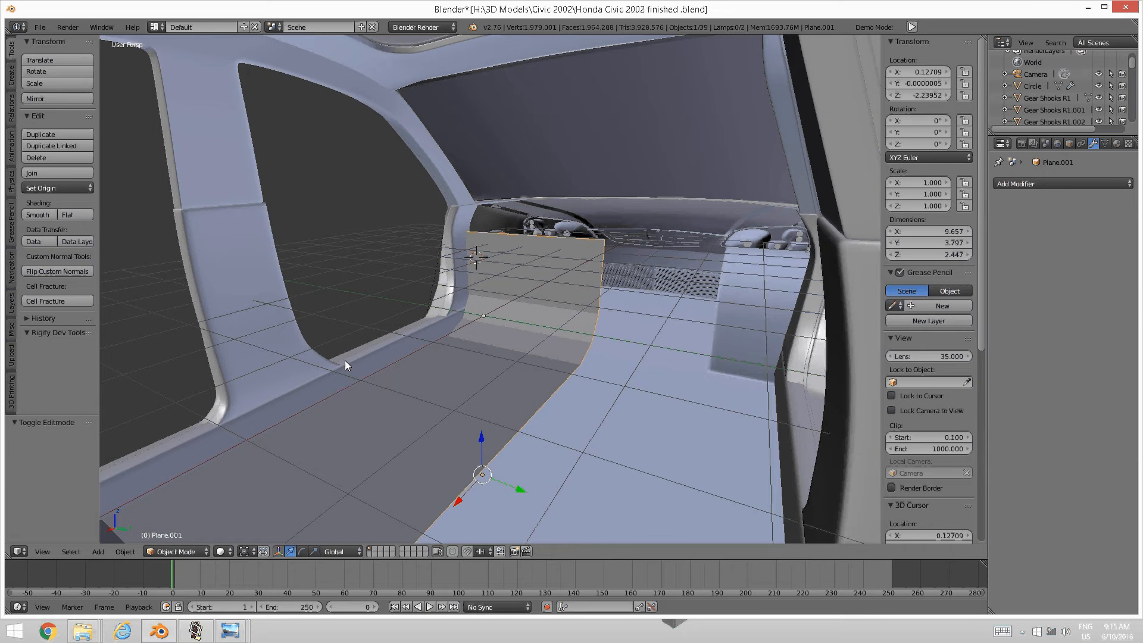
Isolate the floor in local view again and examine its overall shape
{"action": "middle_click_drag", "start_coordinate": [186, 390], "coordinate": [189, 390]}
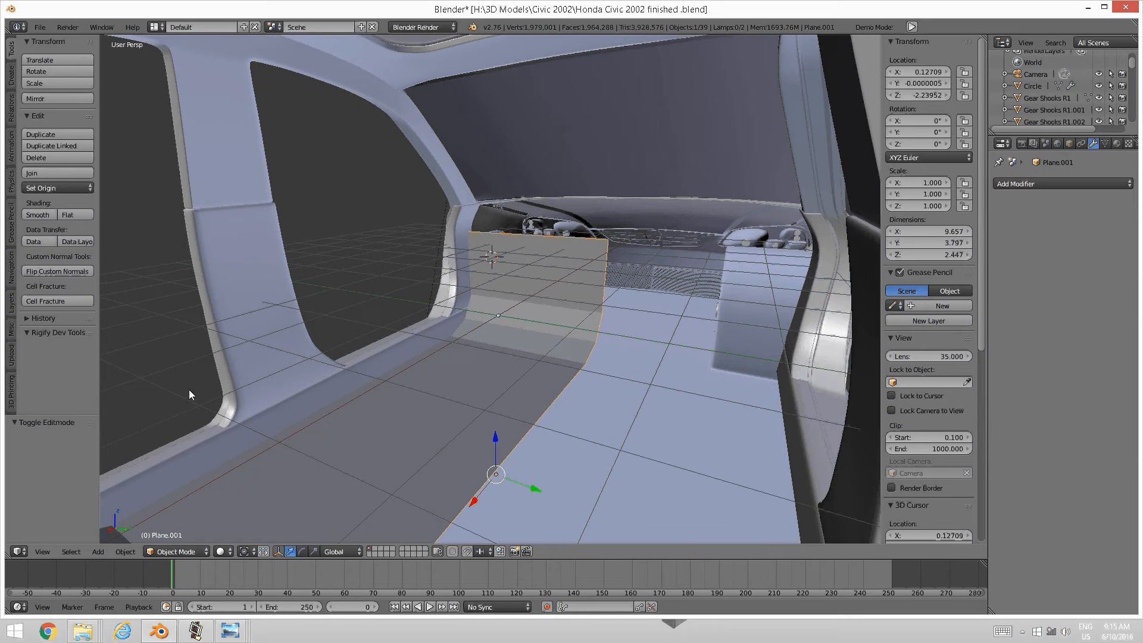
{"action": "left_click", "coordinate": [43, 551]}
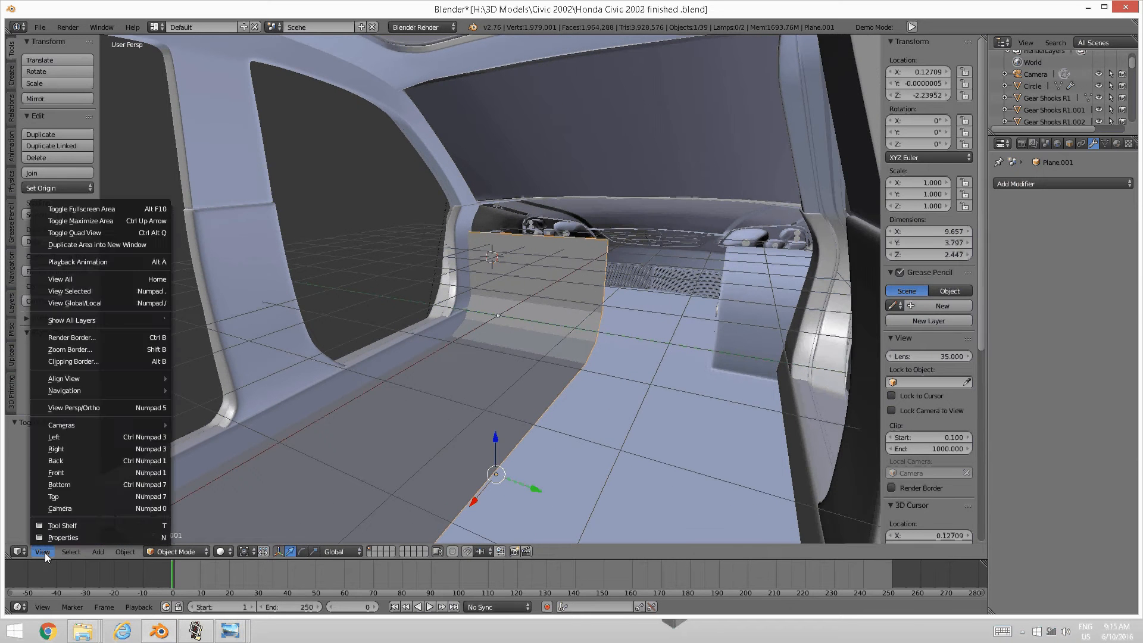
{"action": "left_click", "coordinate": [88, 303]}
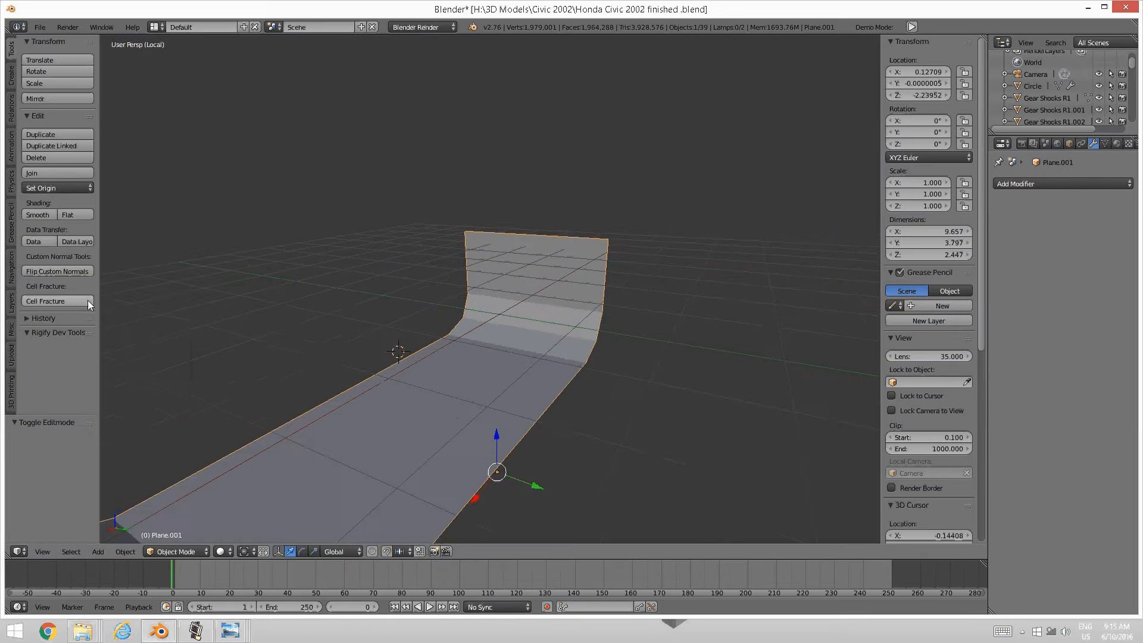
{"action": "middle_click_drag", "start_coordinate": [88, 300], "coordinate": [277, 373]}
{"action": "scroll", "coordinate": [514, 317], "scroll_direction": "up", "scroll_amount": 4}
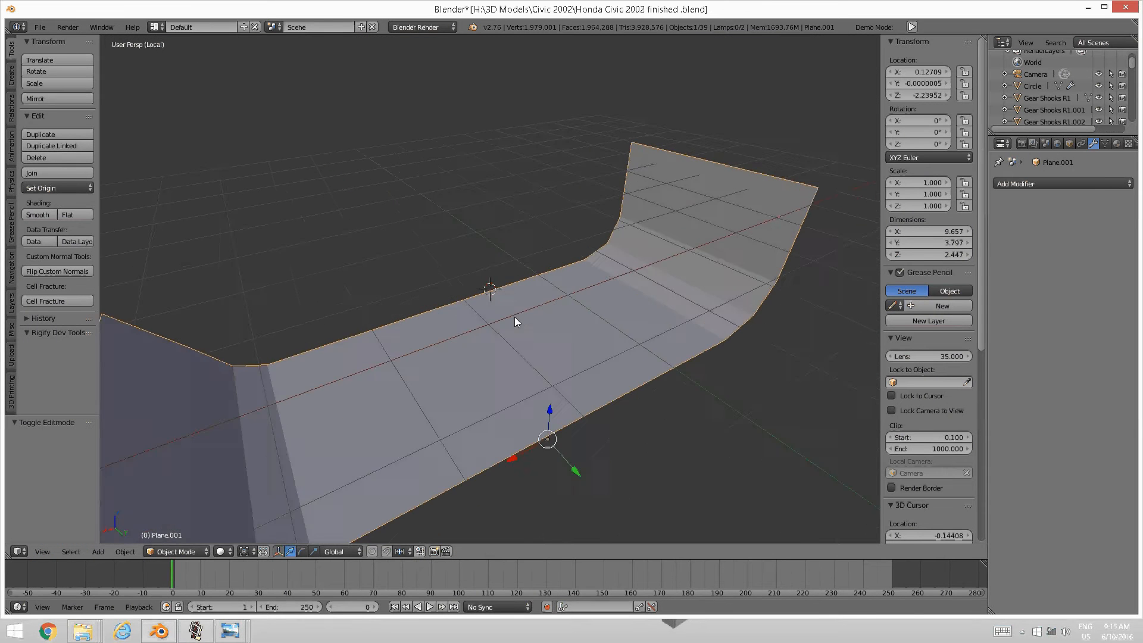
{"action": "scroll", "coordinate": [510, 317], "scroll_direction": "down", "scroll_amount": 2}
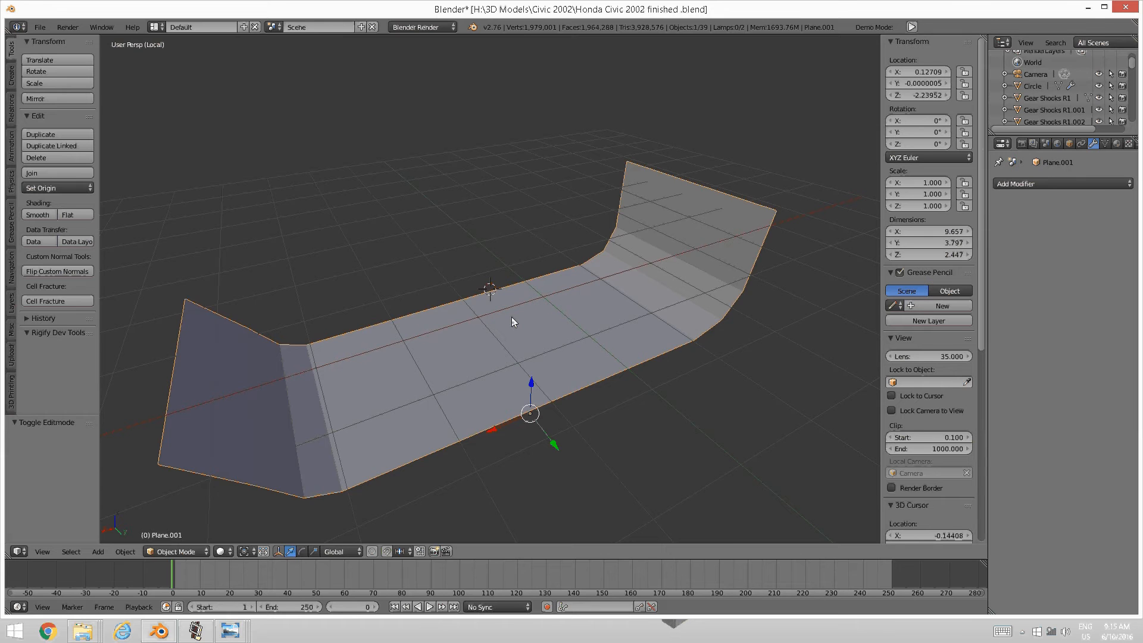
Toggle to the full car and back to the isolated floor, and view the floor lengthwise from above
{"action": "key", "text": "KP_Divide"}
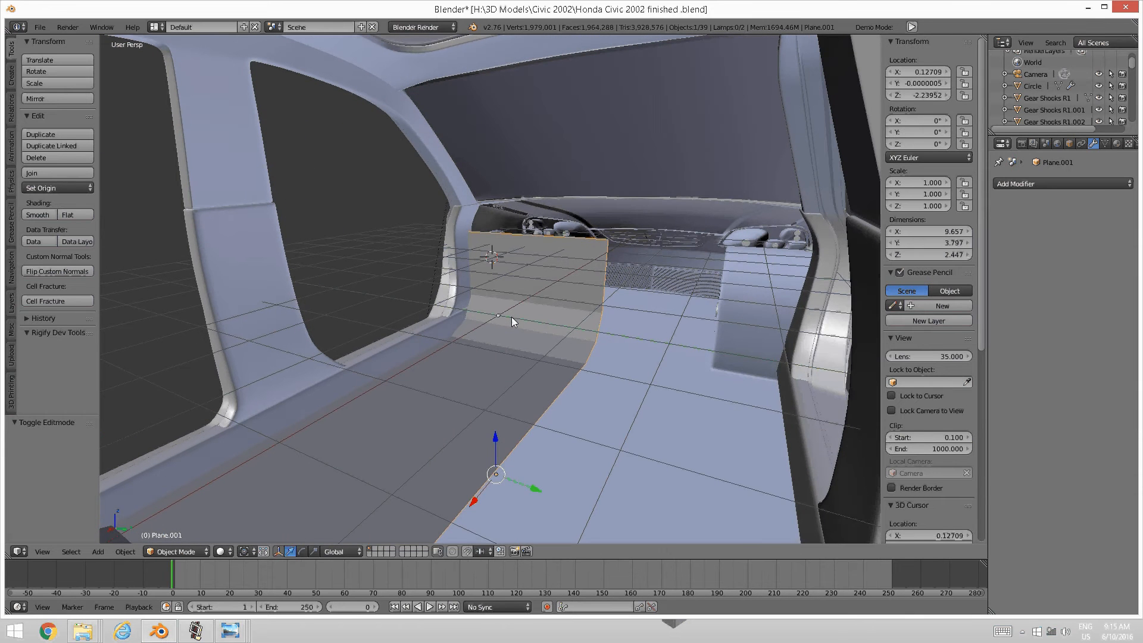
{"action": "key", "text": "KP_Divide"}
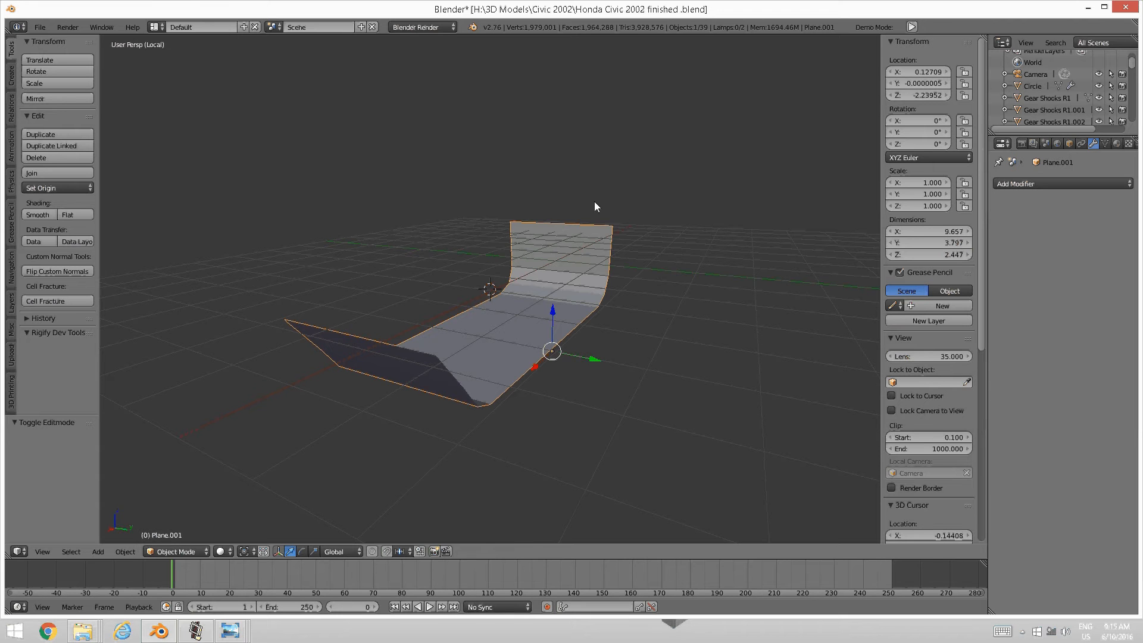
{"action": "middle_click_drag", "start_coordinate": [594, 202], "coordinate": [534, 238]}
{"action": "scroll", "coordinate": [527, 273], "scroll_direction": "up", "scroll_amount": 4}
{"action": "middle_click_drag", "start_coordinate": [424, 327], "coordinate": [571, 319]}
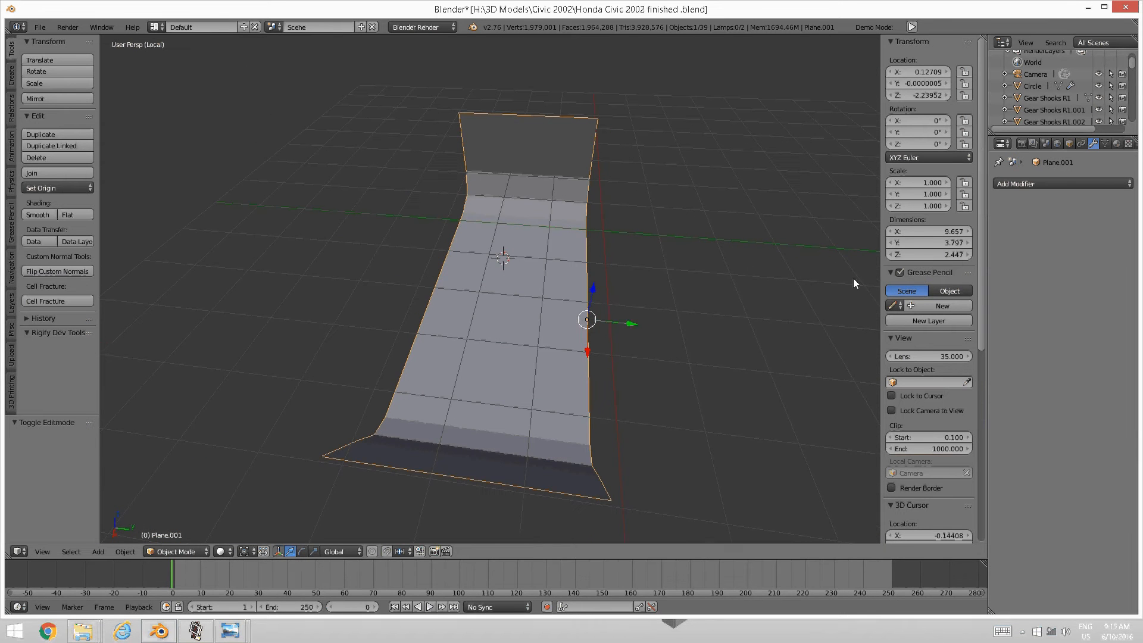
Add a Mirror modifier to the floor and enable its Y axis to produce the opposite half
{"action": "left_click", "coordinate": [1081, 187]}
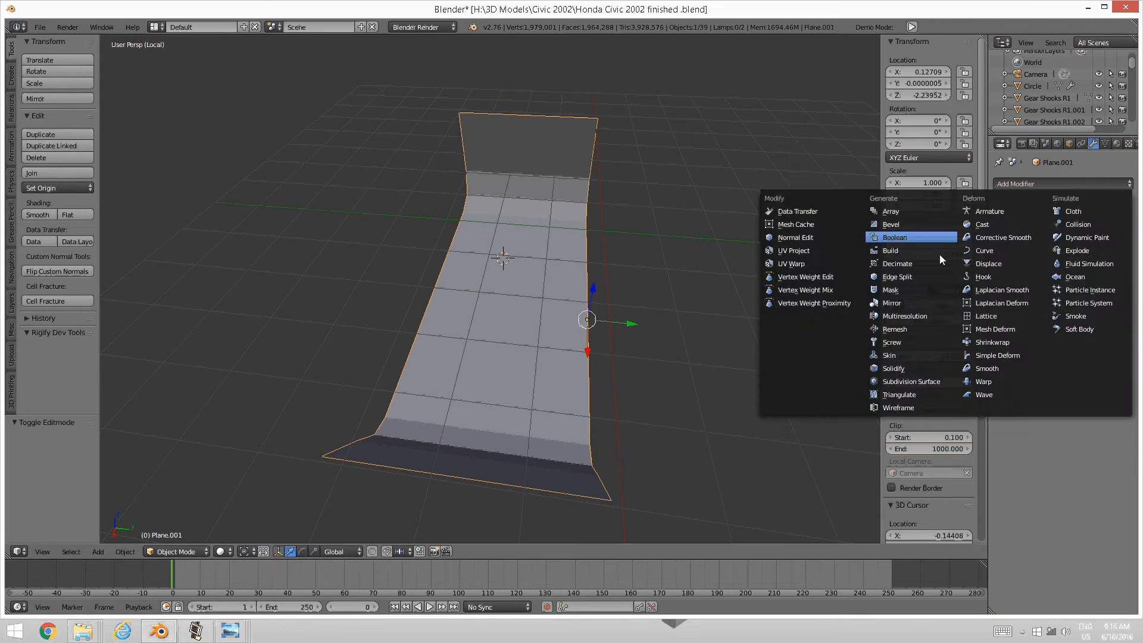
{"action": "left_click", "coordinate": [895, 306]}
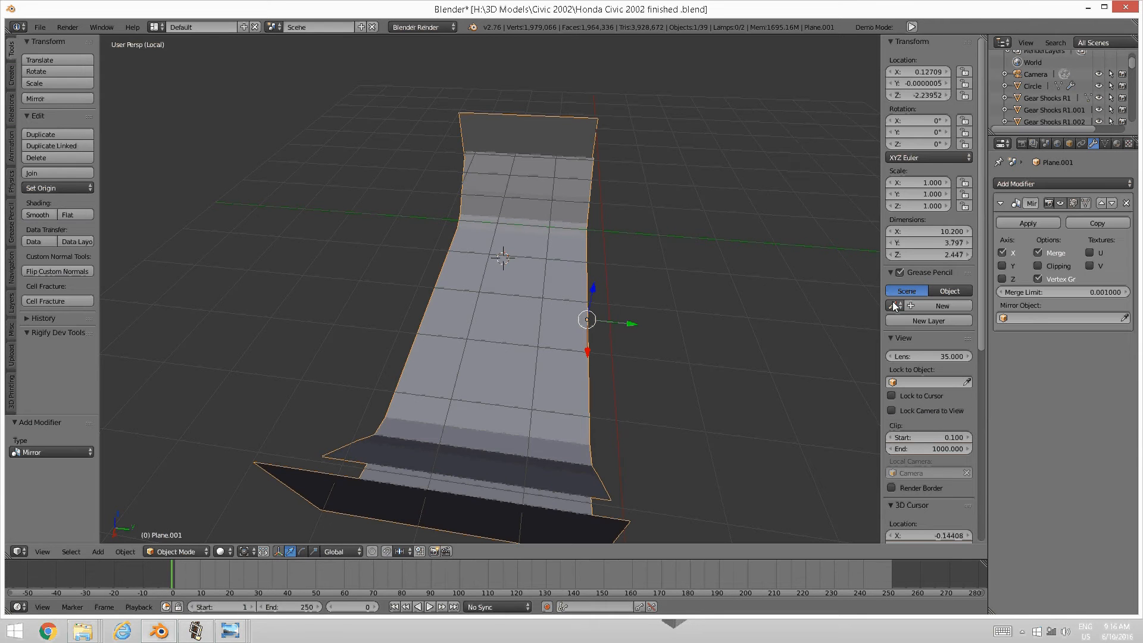
{"action": "left_click", "coordinate": [1003, 266]}
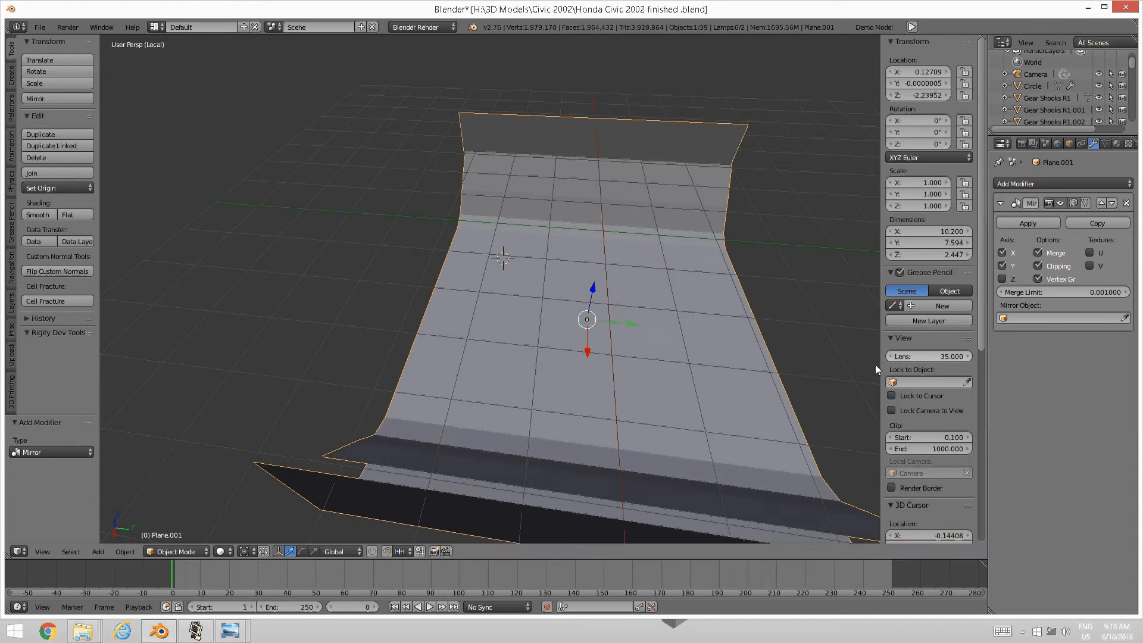
{"action": "middle_click_drag", "start_coordinate": [875, 365], "coordinate": [751, 327]}
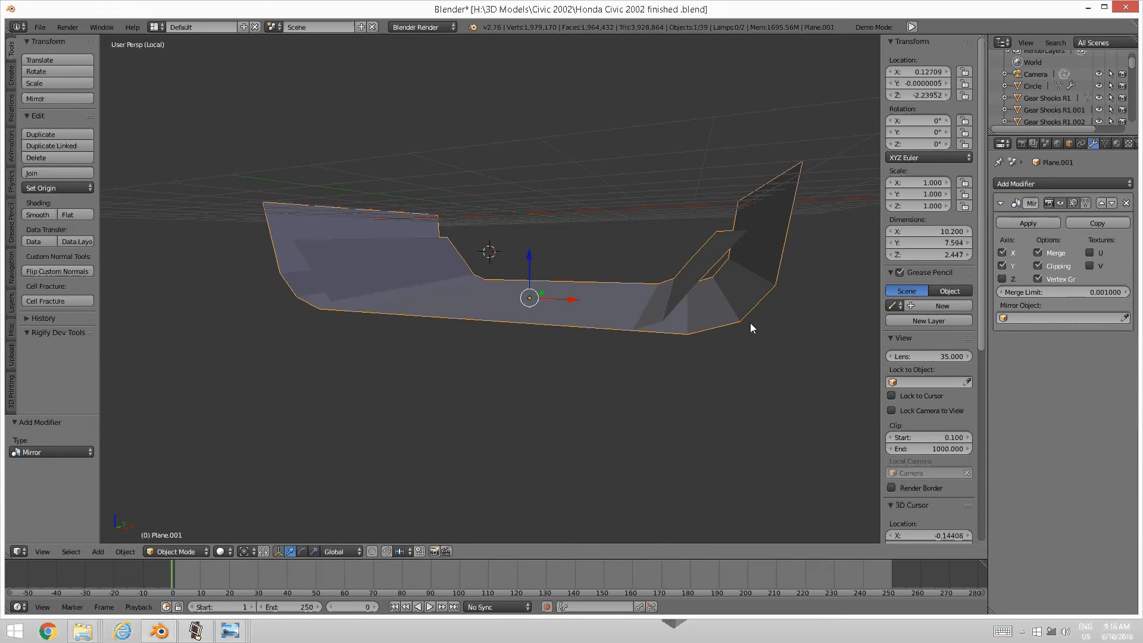
Mirror the floor across the Y axis only, turning off the X axis, and apply the Mirror modifier
{"action": "left_click", "coordinate": [1002, 252]}
{"action": "left_click", "coordinate": [1002, 265]}
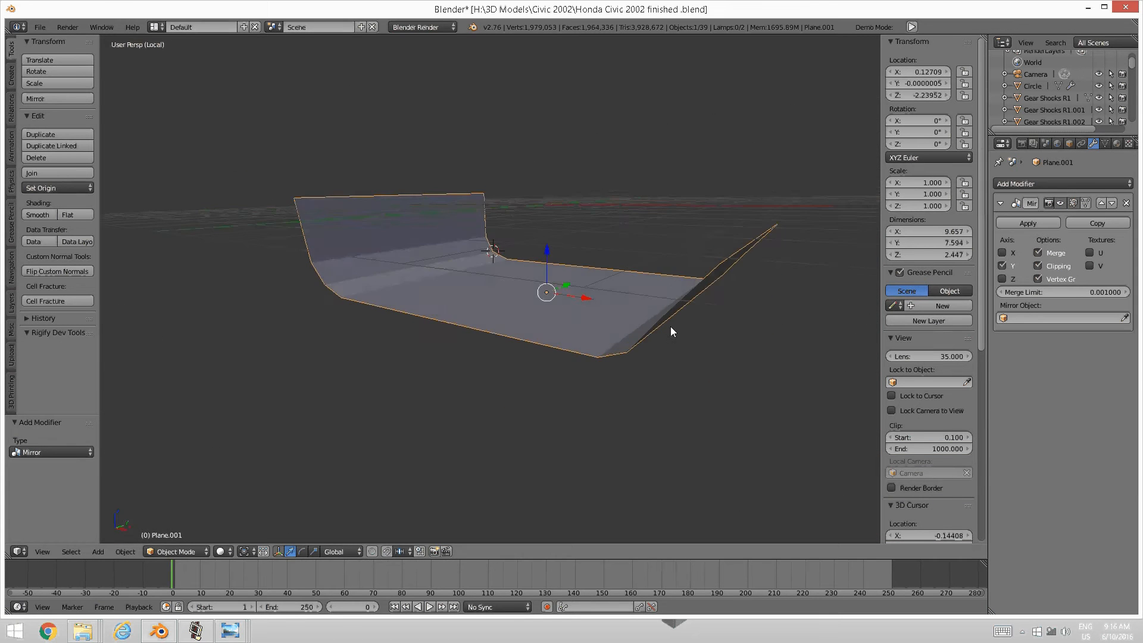
{"action": "middle_click_drag", "start_coordinate": [670, 326], "coordinate": [928, 276]}
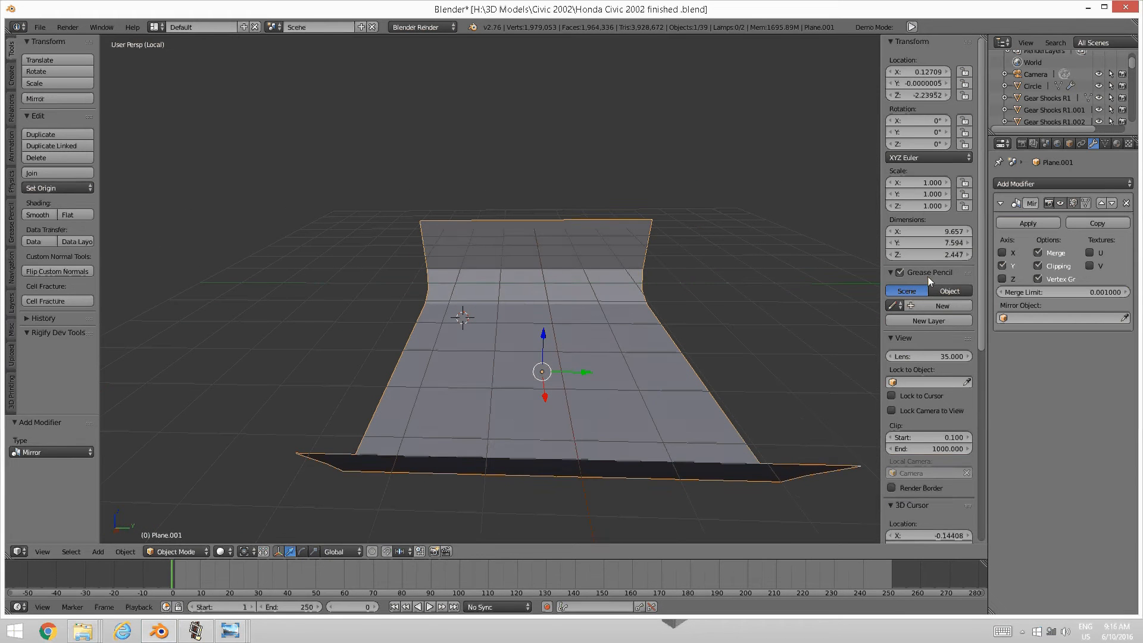
{"action": "left_click", "coordinate": [1027, 223]}
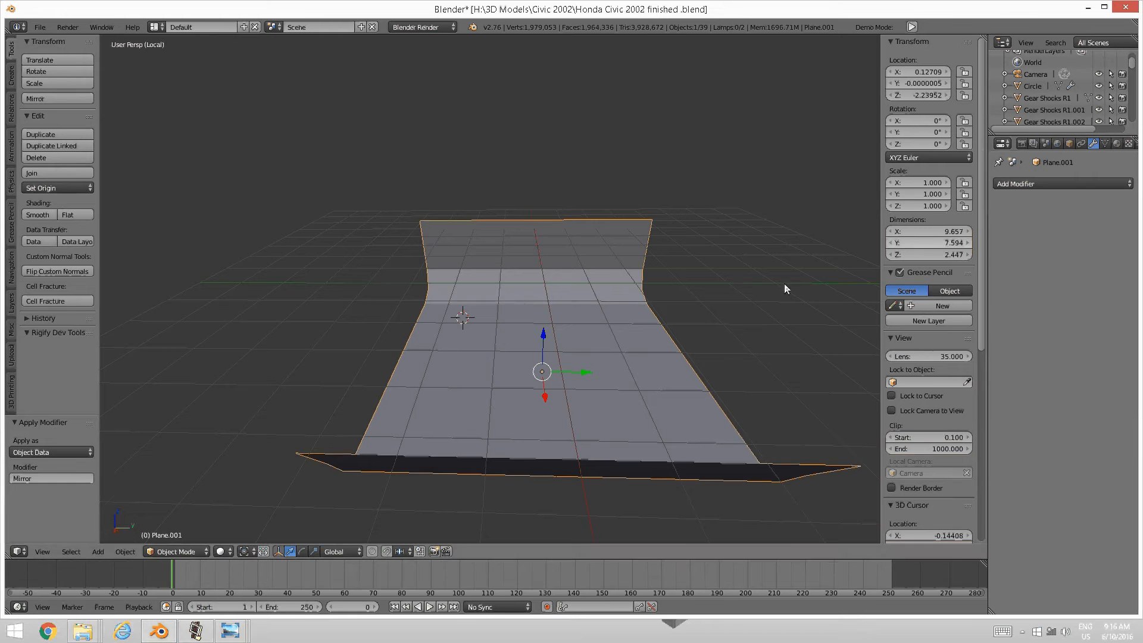
Add a Subdivision Surface modifier to the floor with 2 view subdivisions and shade the floor smooth
{"action": "middle_click_drag", "start_coordinate": [785, 283], "coordinate": [855, 219]}
{"action": "left_click", "coordinate": [1074, 183]}
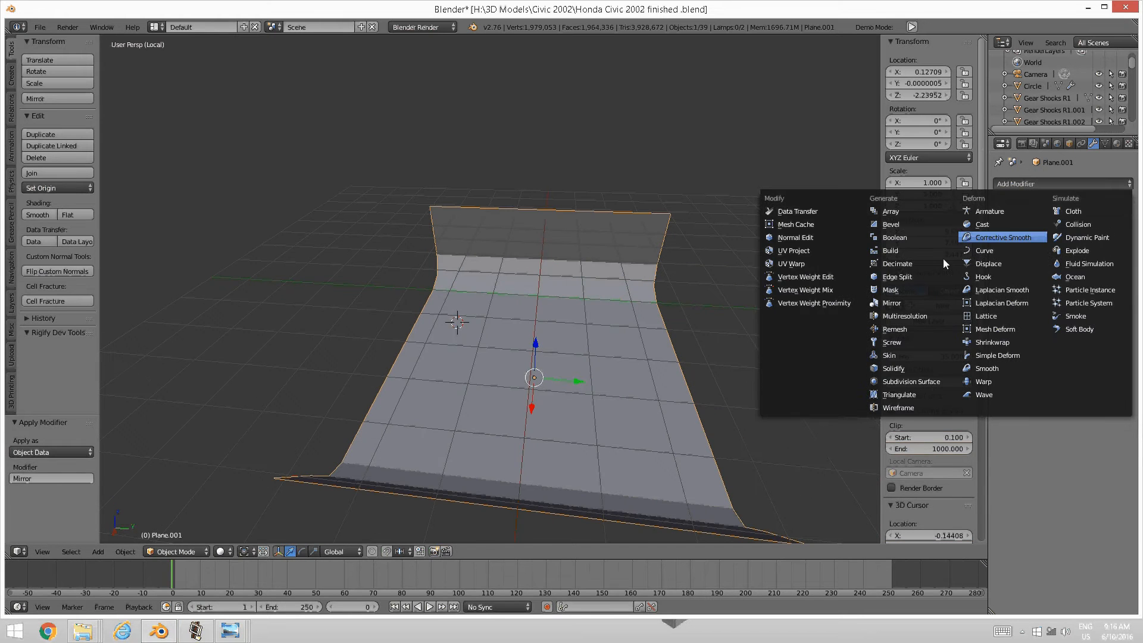
{"action": "left_click", "coordinate": [893, 382]}
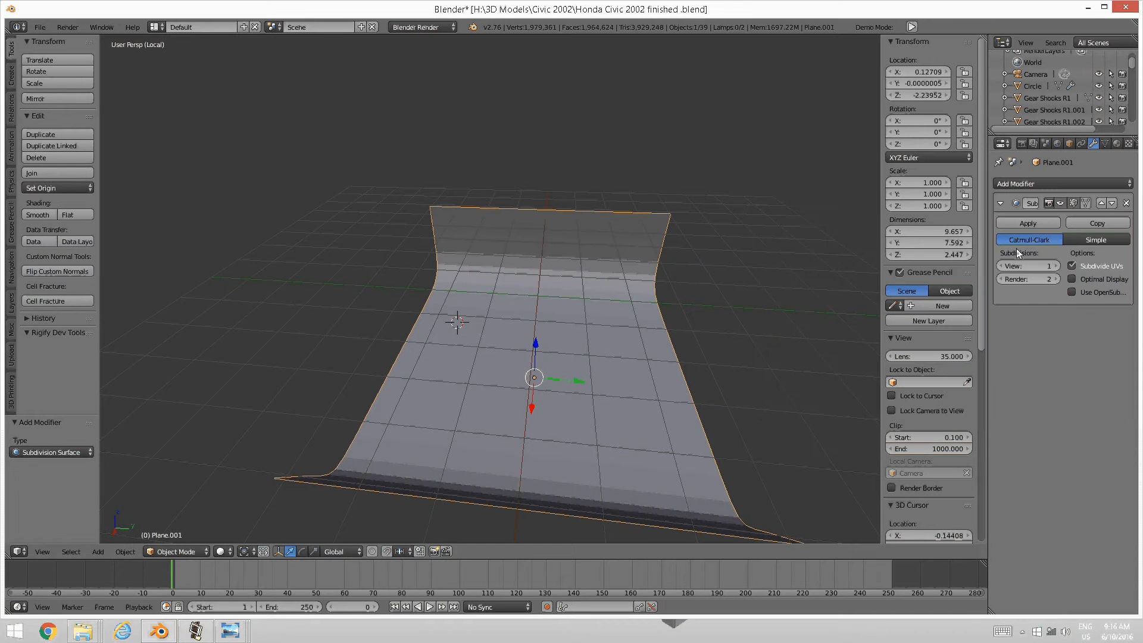
{"action": "left_click", "coordinate": [1056, 266]}
{"action": "middle_click_drag", "start_coordinate": [507, 233], "coordinate": [393, 191]}
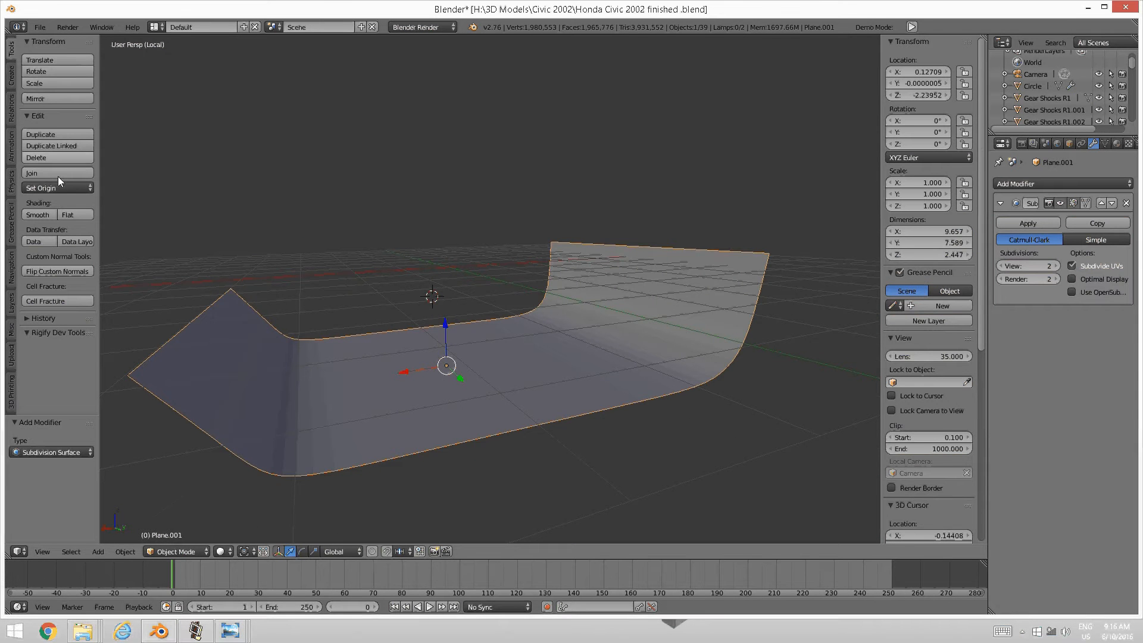
{"action": "left_click", "coordinate": [39, 213]}
Leave local view, open the floor's mesh for editing and set its subdivision view level to 0
{"action": "middle_click_drag", "start_coordinate": [417, 334], "coordinate": [531, 296]}
{"action": "key", "text": "KP_Divide"}
{"action": "key", "text": "Tab"}
{"action": "left_click", "coordinate": [525, 283]}
{"action": "left_click", "coordinate": [527, 288]}
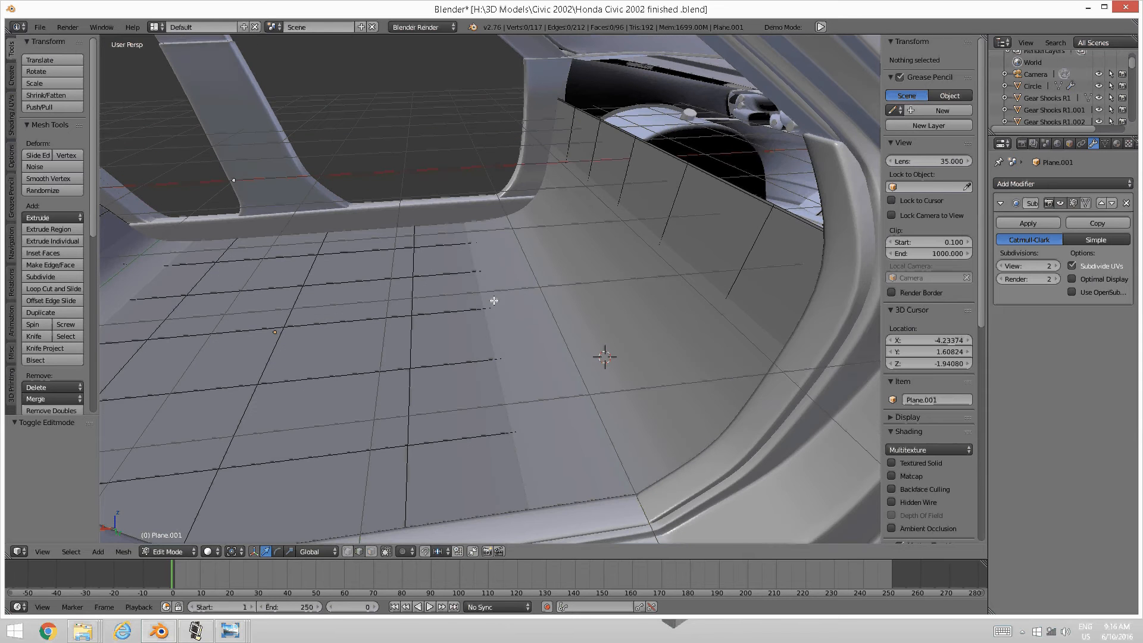
{"action": "left_click", "coordinate": [1000, 266]}
{"action": "left_click", "coordinate": [1000, 266]}
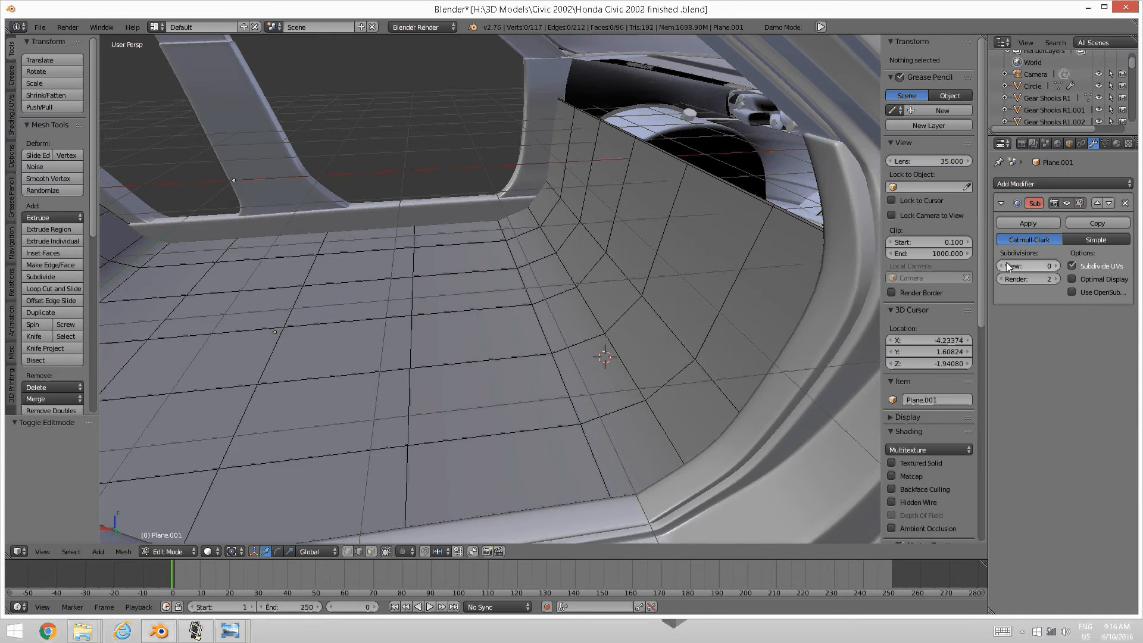
Add a loop cut across the floor's flat area, slid close to the front bend, and deselect it
{"action": "key", "text": "ctrl+r"}
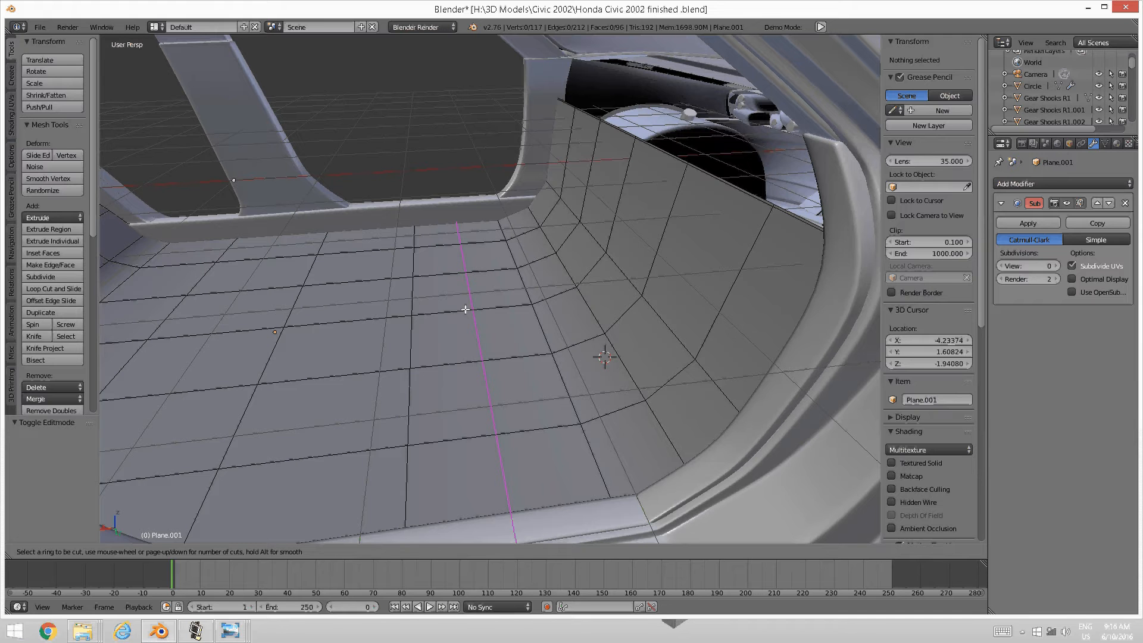
{"action": "left_click", "coordinate": [465, 309]}
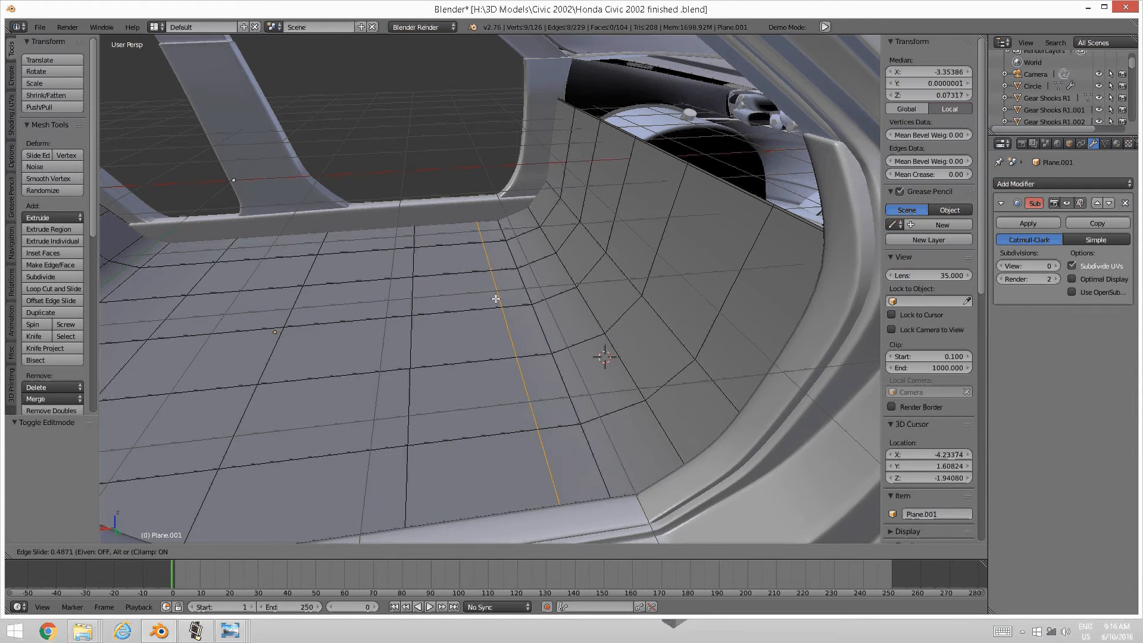
{"action": "left_click", "coordinate": [505, 296]}
{"action": "key", "text": "a"}
{"action": "middle_click_drag", "start_coordinate": [505, 296], "coordinate": [488, 334]}
Add a loop cut across the floor close to the rear bend and set the subdivision view level to 2
{"action": "key", "text": "ctrl+r"}
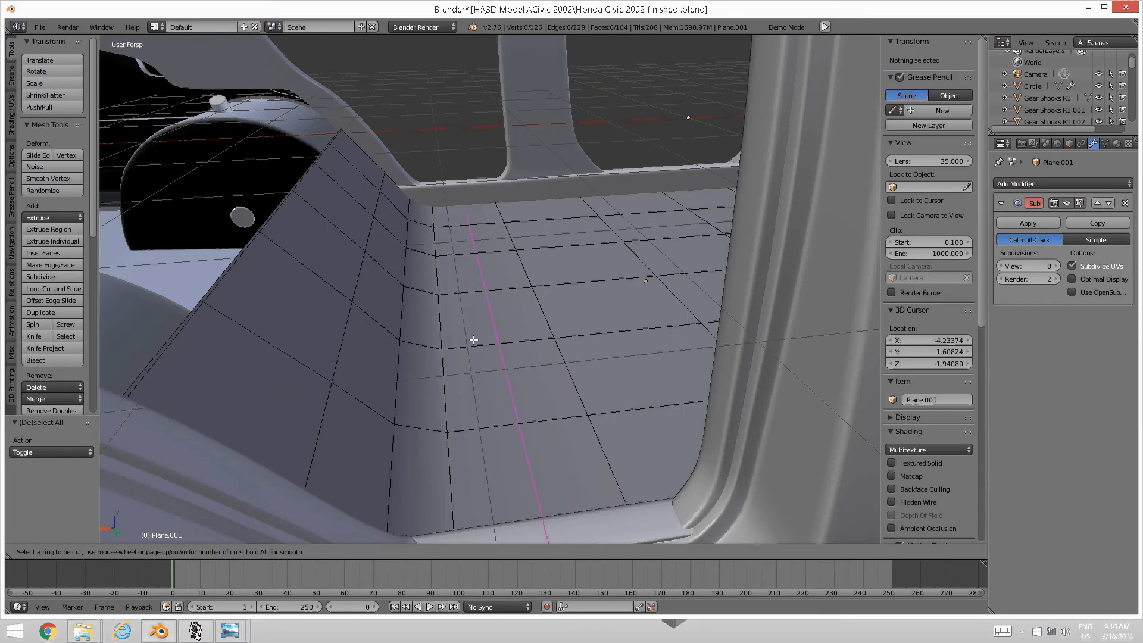
{"action": "left_click", "coordinate": [472, 339]}
{"action": "left_click", "coordinate": [438, 327]}
{"action": "key", "text": "a"}
{"action": "mouse_move", "coordinate": [513, 297]}
{"action": "middle_mouse_down"}
{"action": "mouse_move", "coordinate": [556, 273]}
{"action": "mouse_move", "coordinate": [526, 311]}
{"action": "middle_mouse_up"}
{"action": "left_click", "coordinate": [1052, 266]}
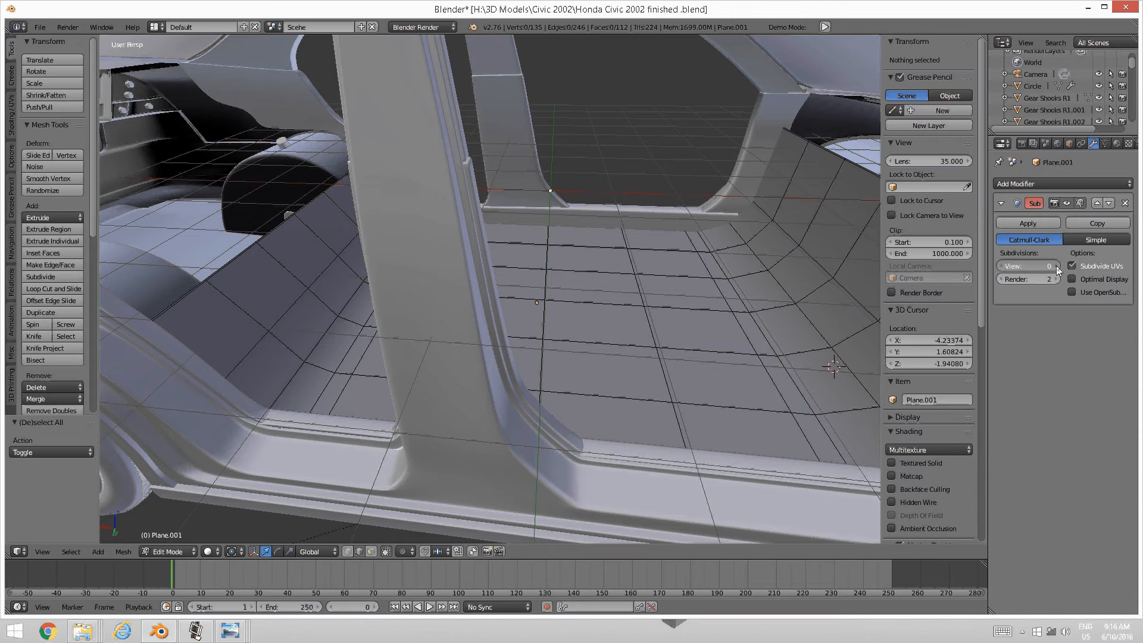
{"action": "left_click", "coordinate": [1052, 266]}
Examine how the smoothed floor fits inside the car body from several sides and distances
{"action": "middle_click_drag", "start_coordinate": [708, 286], "coordinate": [594, 258]}
{"action": "scroll", "coordinate": [549, 250], "scroll_direction": "up", "scroll_amount": 3}
{"action": "scroll", "coordinate": [552, 245], "scroll_direction": "down", "scroll_amount": 5}
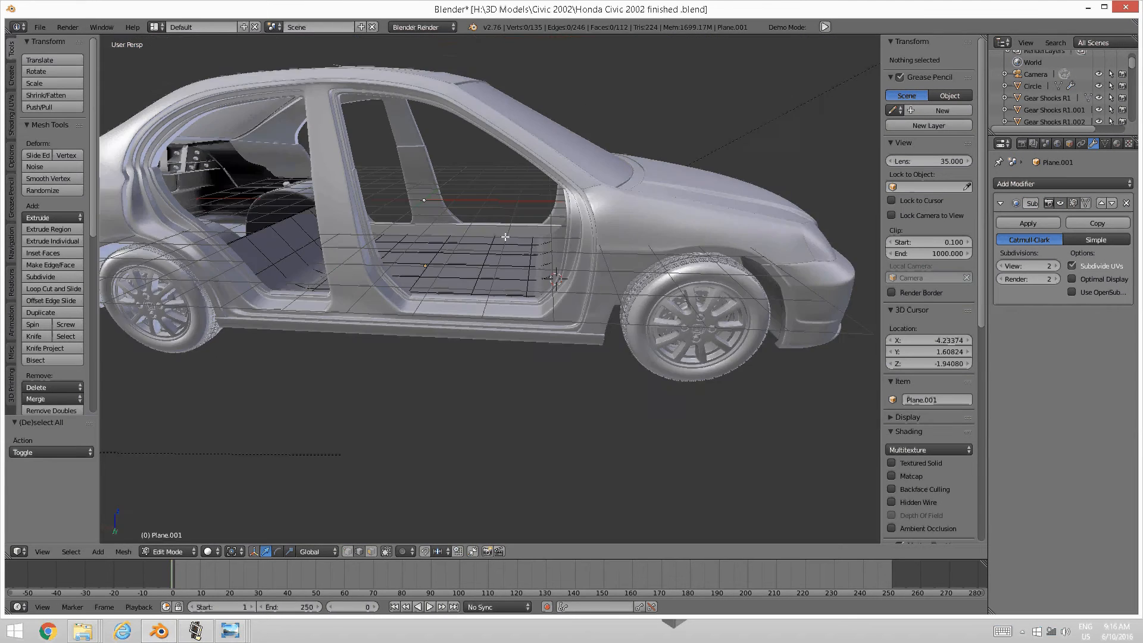
{"action": "middle_click_drag", "start_coordinate": [508, 237], "coordinate": [499, 334]}
{"action": "scroll", "coordinate": [509, 239], "scroll_direction": "up", "scroll_amount": 2}
{"action": "scroll", "coordinate": [530, 335], "scroll_direction": "up", "scroll_amount": 8}
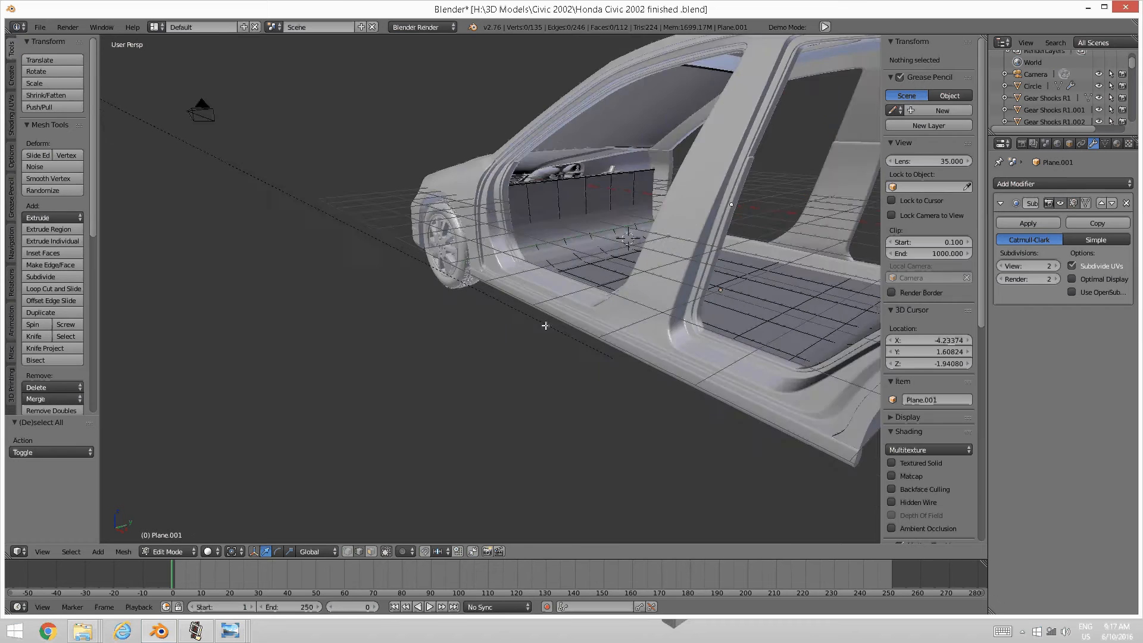
{"action": "middle_click_drag", "start_coordinate": [586, 333], "coordinate": [510, 267]}
{"action": "scroll", "coordinate": [602, 314], "scroll_direction": "down", "scroll_amount": 2}
{"action": "scroll", "coordinate": [542, 308], "scroll_direction": "up", "scroll_amount": 2}
{"action": "scroll", "coordinate": [490, 243], "scroll_direction": "down", "scroll_amount": 4}
Switch the floor to Object Mode and select the windshield object instead
{"action": "key", "text": "Tab"}
{"action": "left_click", "coordinate": [426, 268]}
{"action": "middle_click_drag", "start_coordinate": [578, 248], "coordinate": [545, 315]}
{"action": "key", "text": "a"}
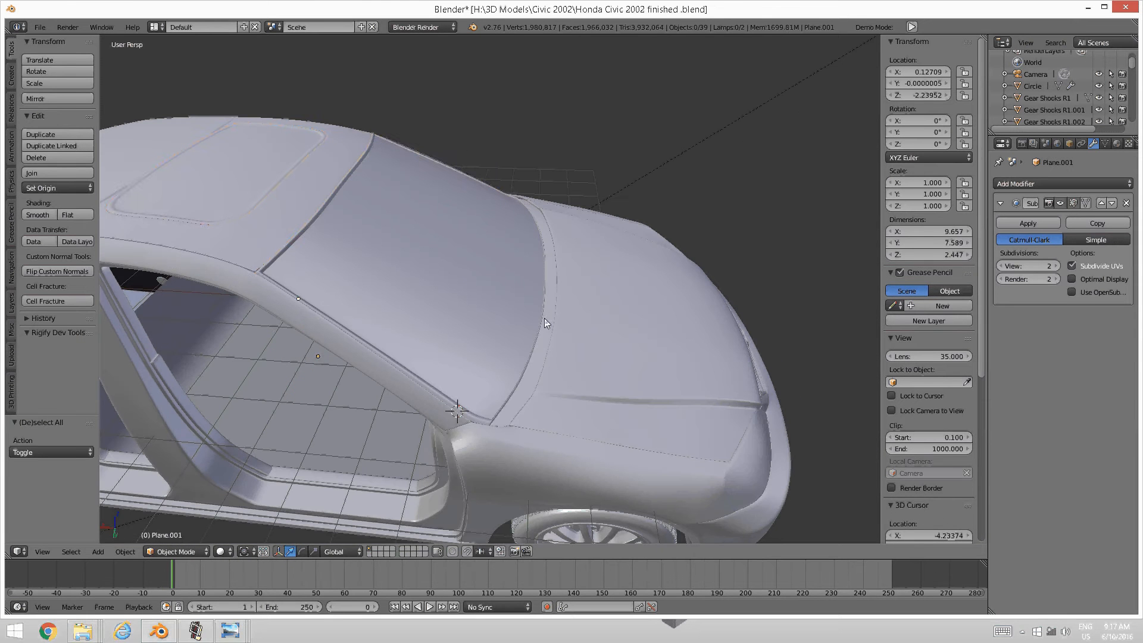
{"action": "right_click", "coordinate": [544, 318]}
{"action": "key", "text": "g"}
{"action": "key", "text": "x"}
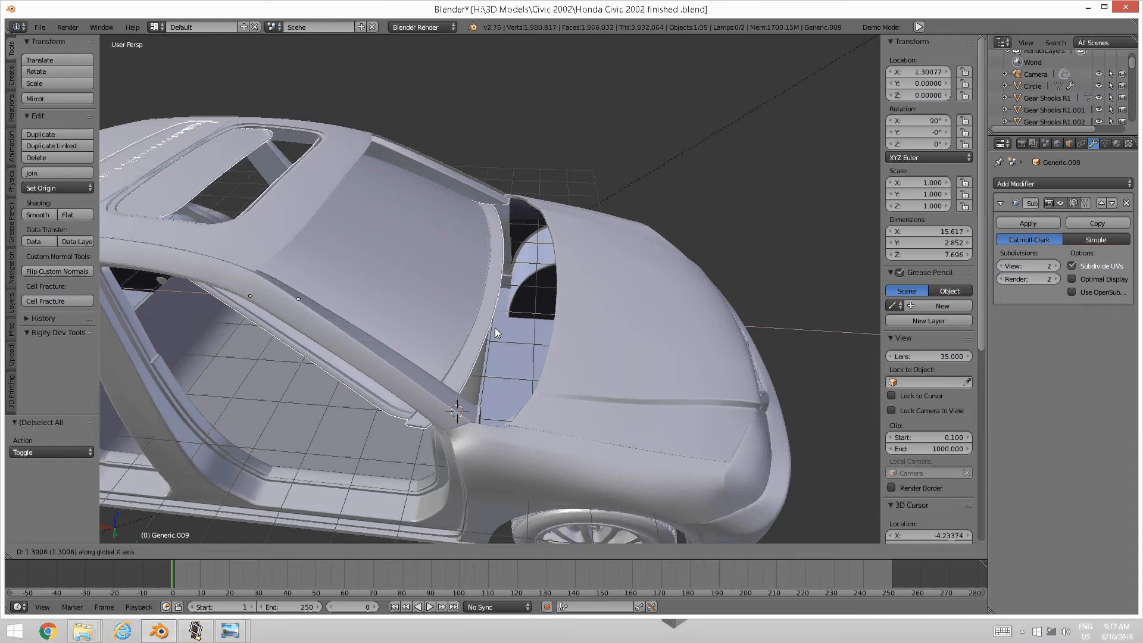
{"action": "right_click", "coordinate": [498, 327]}
Isolate the windshield object in local view and open its mesh for editing
{"action": "middle_click_drag", "start_coordinate": [512, 308], "coordinate": [505, 315]}
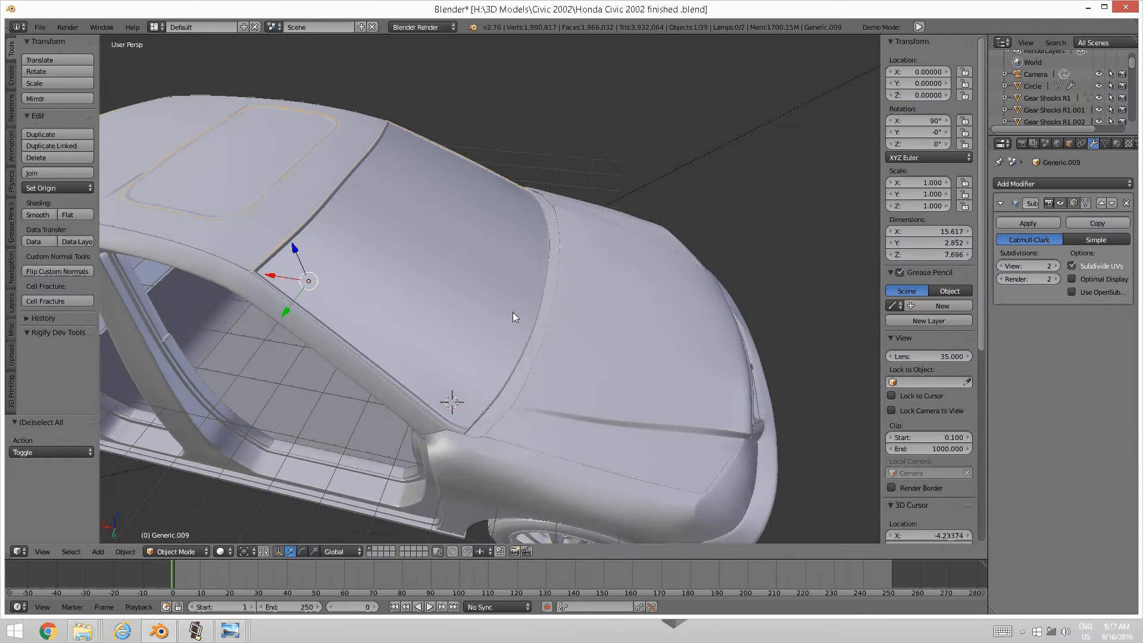
{"action": "key", "text": "KP_Divide"}
{"action": "scroll", "coordinate": [674, 284], "scroll_direction": "up", "scroll_amount": 2}
{"action": "middle_click_drag", "start_coordinate": [647, 281], "coordinate": [546, 263], "text": "shift"}
{"action": "scroll", "coordinate": [554, 305], "scroll_direction": "up", "scroll_amount": 2}
{"action": "middle_click_drag", "start_coordinate": [554, 305], "coordinate": [538, 255], "text": "shift"}
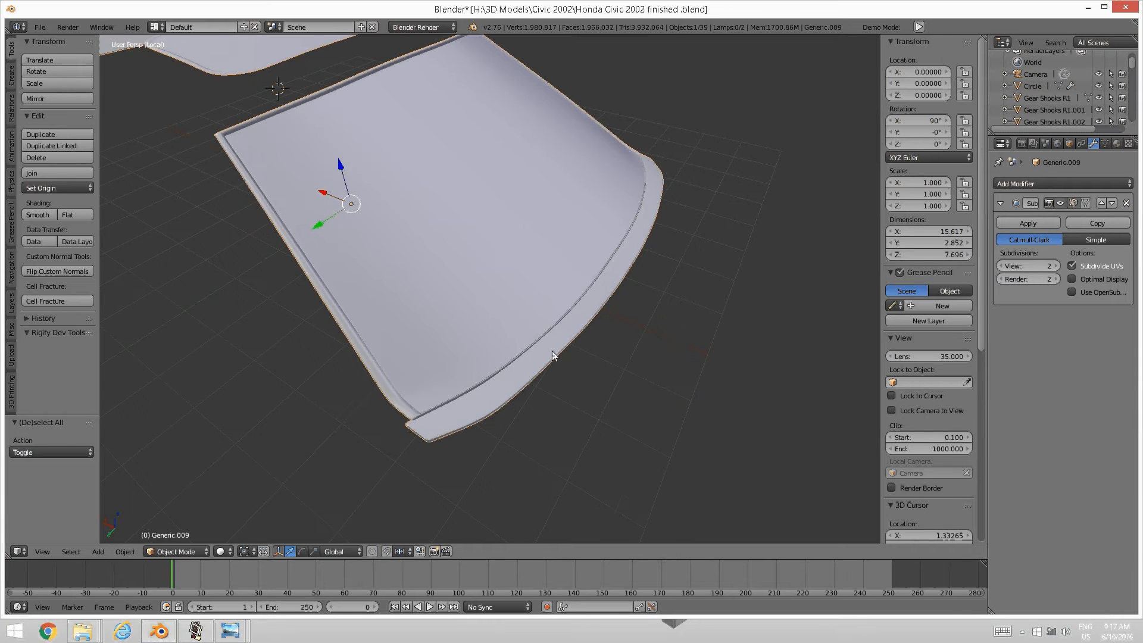
{"action": "key", "text": "Tab"}
{"action": "left_click", "coordinate": [626, 349]}
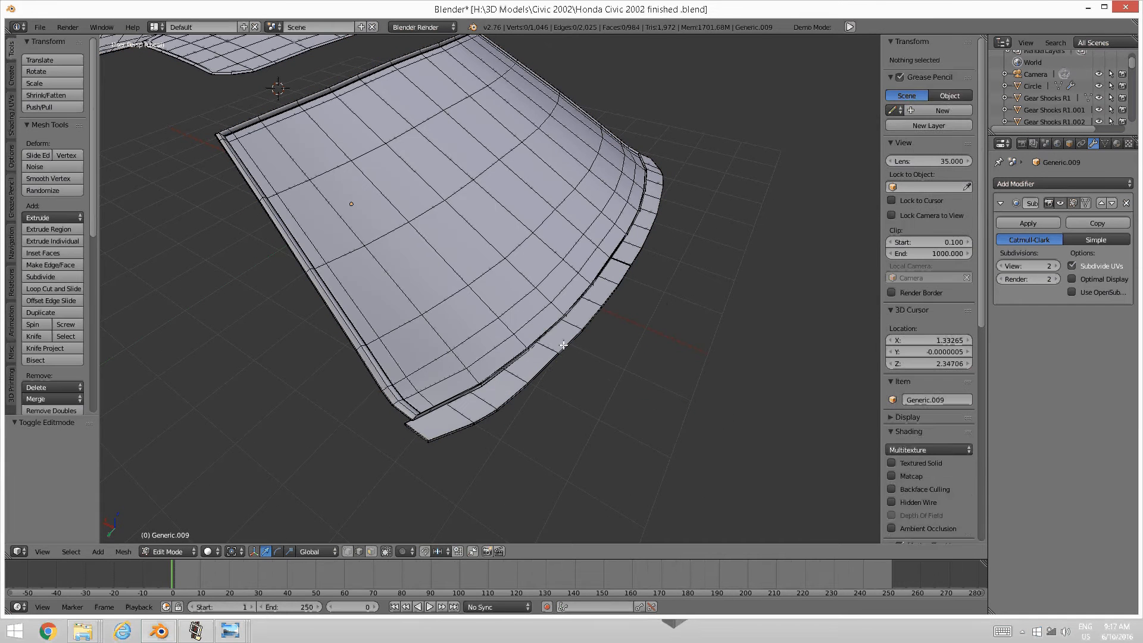
Select the whole linked strip along the windshield's lower edge and separate the selection into its own object
{"action": "right_click", "coordinate": [563, 344]}
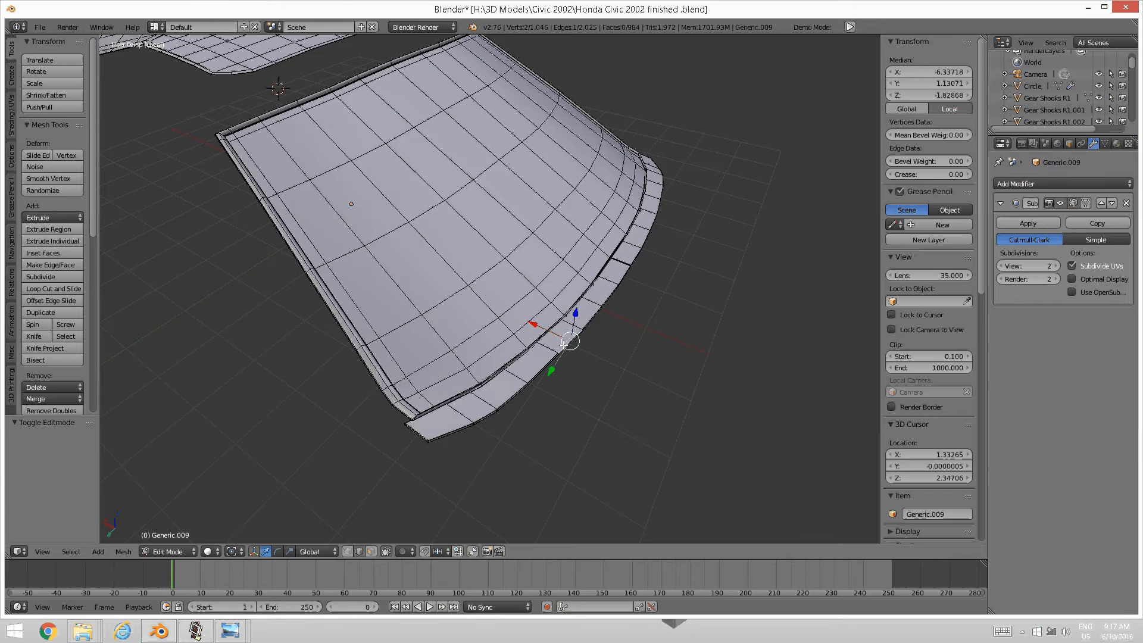
{"action": "key", "text": "ctrl+l"}
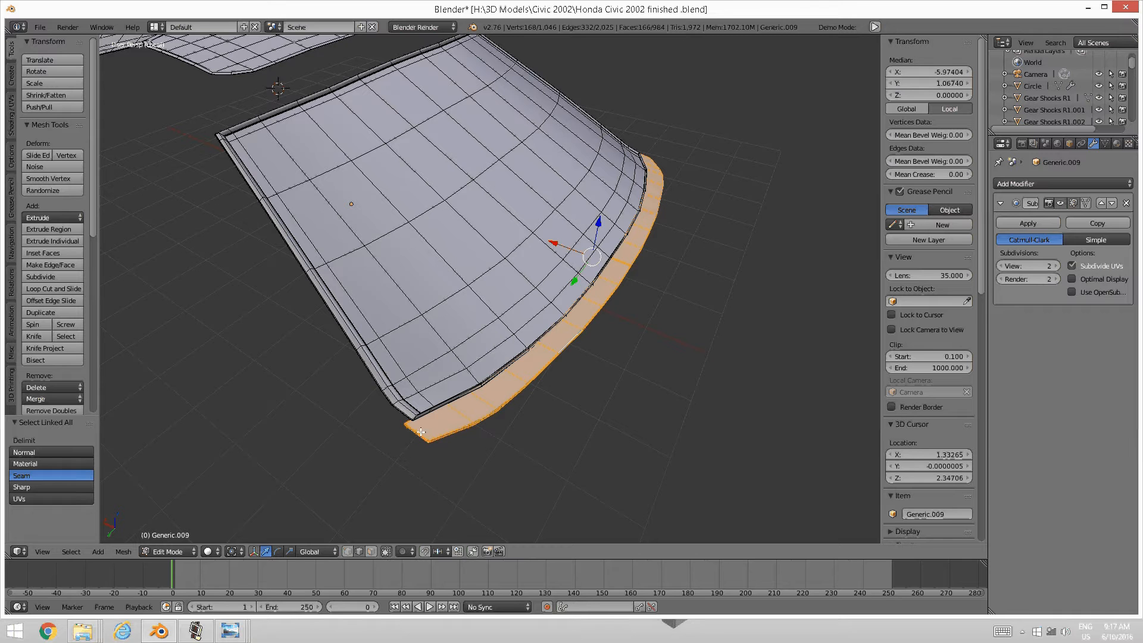
{"action": "key", "text": "p"}
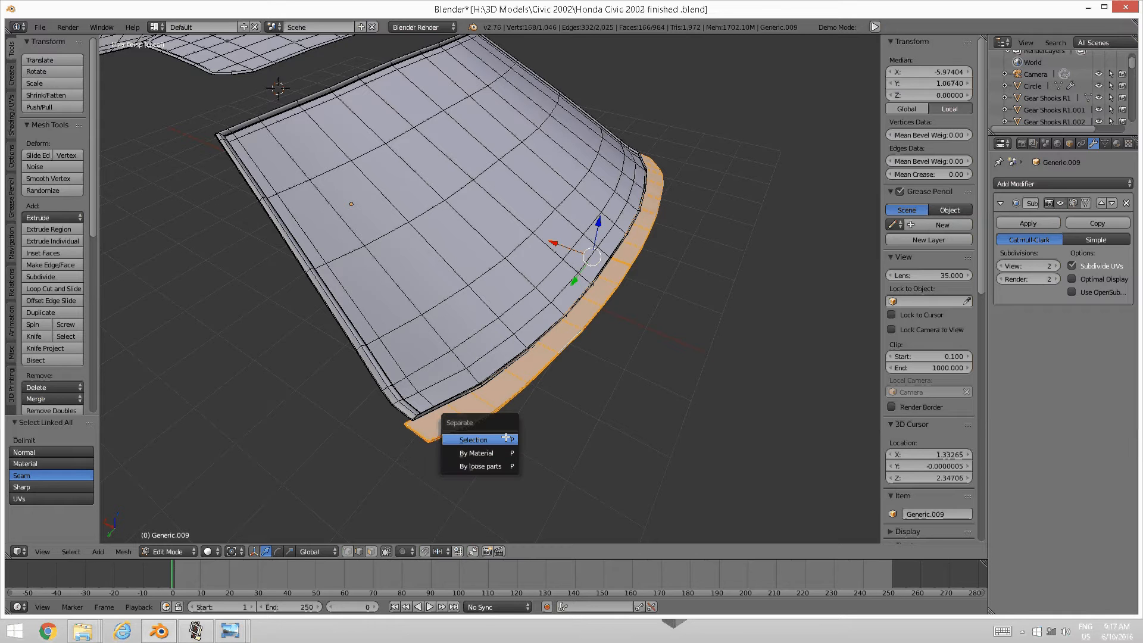
{"action": "left_click", "coordinate": [505, 439]}
{"action": "middle_click_drag", "start_coordinate": [505, 439], "coordinate": [483, 391]}
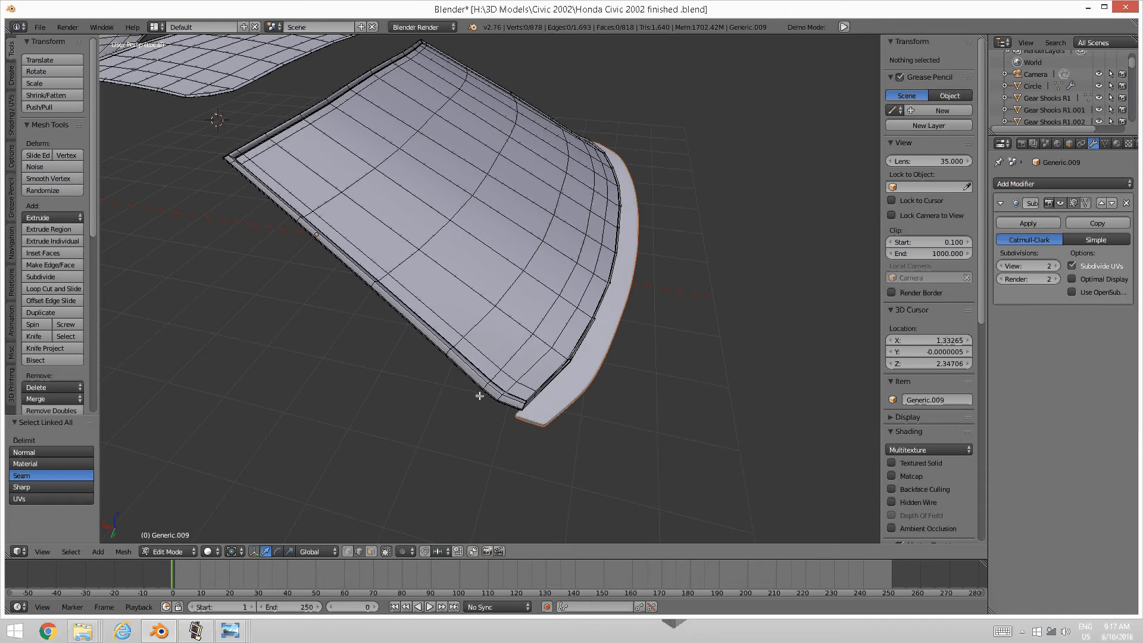
Leave local view, return the windshield to Object Mode and deselect everything
{"action": "key", "text": "KP_Divide"}
{"action": "scroll", "coordinate": [462, 401], "scroll_direction": "up", "scroll_amount": 3}
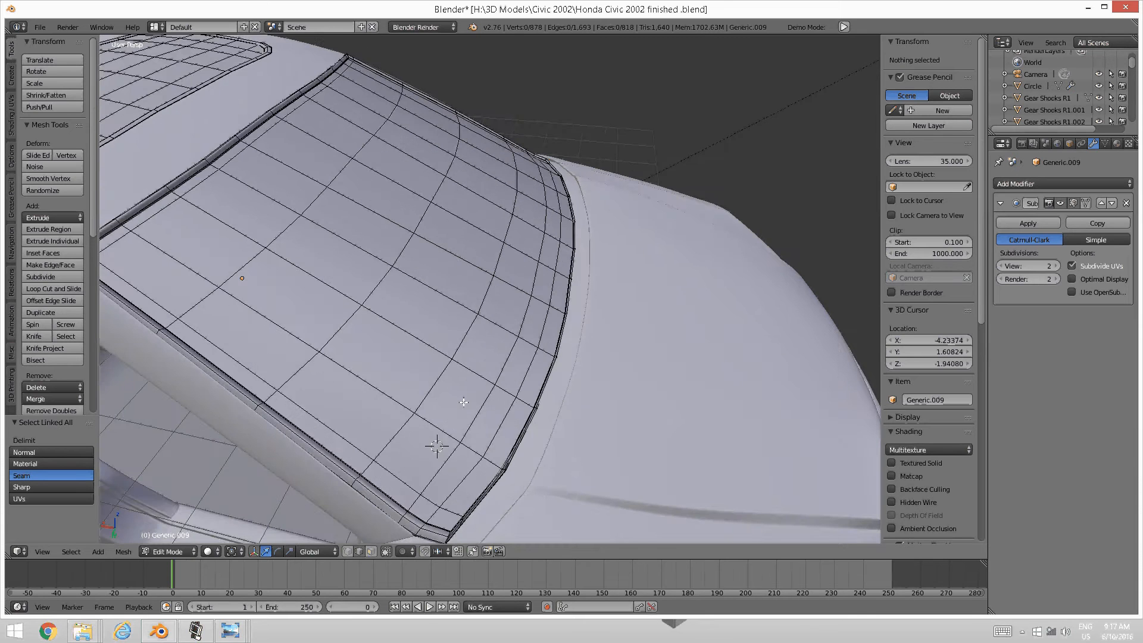
{"action": "key", "text": "ctrl+Tab"}
{"action": "middle_click_drag", "start_coordinate": [396, 432], "coordinate": [417, 398]}
{"action": "left_click", "coordinate": [358, 419]}
{"action": "key", "text": "a"}
Select the separated windshield strip, the body frame and the floor together and isolate them in local view
{"action": "middle_click_drag", "start_coordinate": [593, 338], "coordinate": [560, 363]}
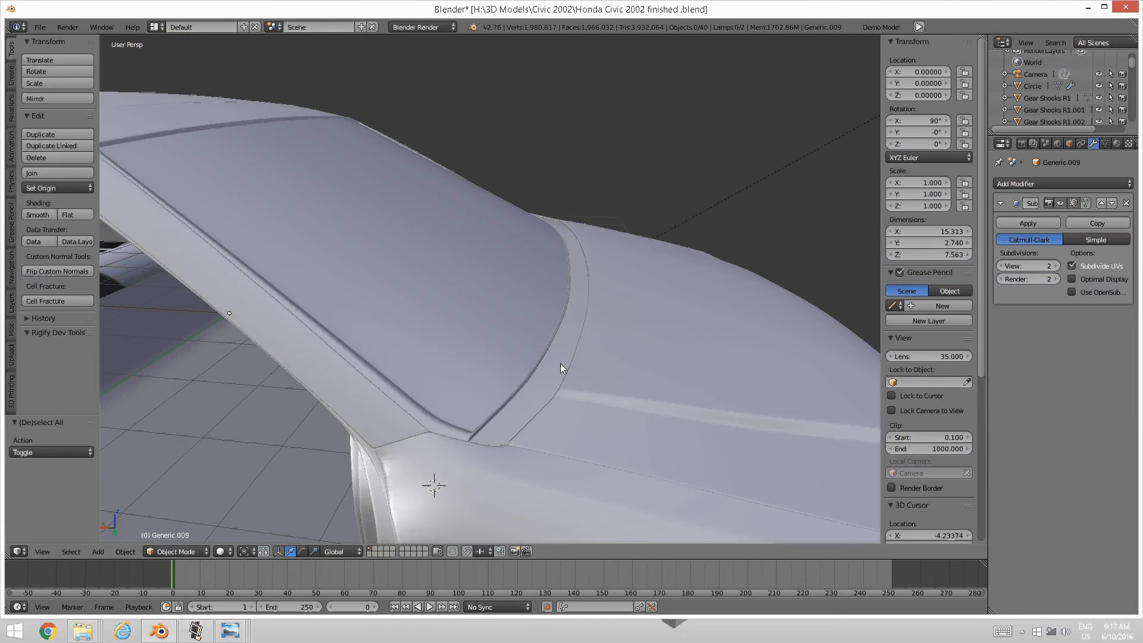
{"action": "right_click", "coordinate": [509, 402]}
{"action": "middle_click_drag", "start_coordinate": [491, 430], "coordinate": [520, 375]}
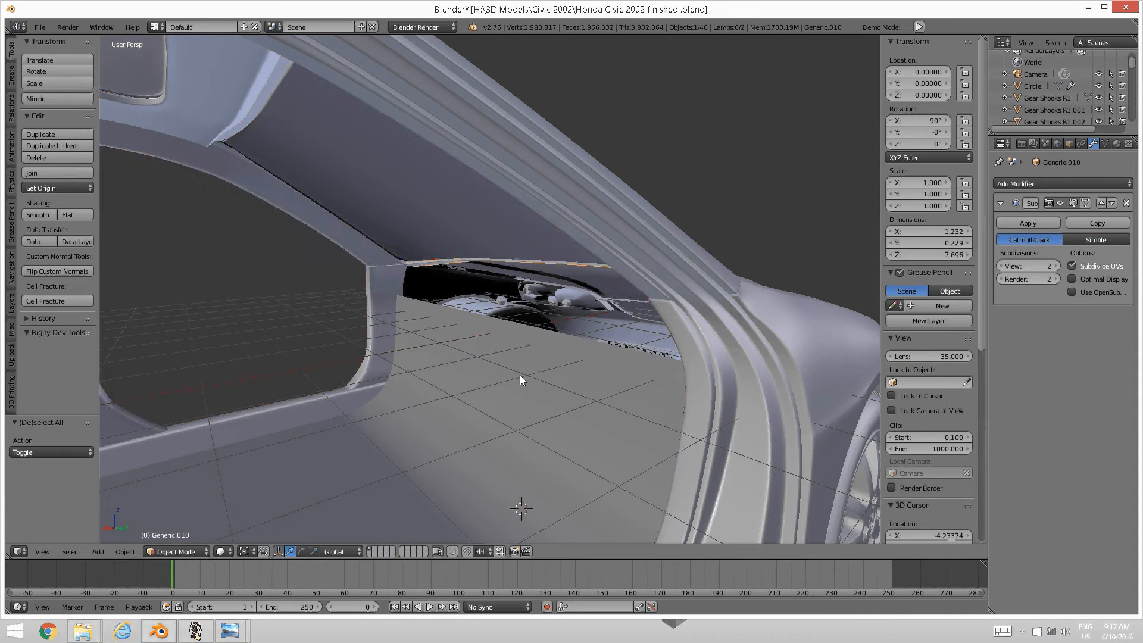
{"action": "right_click", "coordinate": [392, 279], "text": "shift"}
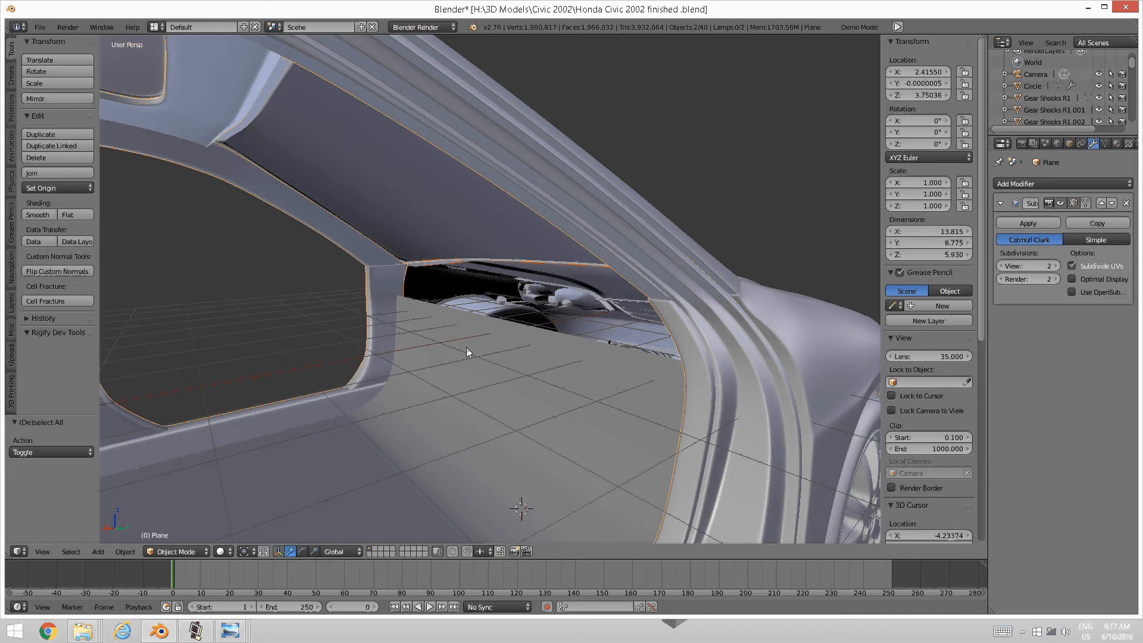
{"action": "right_click", "coordinate": [445, 356], "text": "shift"}
{"action": "middle_click_drag", "start_coordinate": [403, 346], "coordinate": [373, 362]}
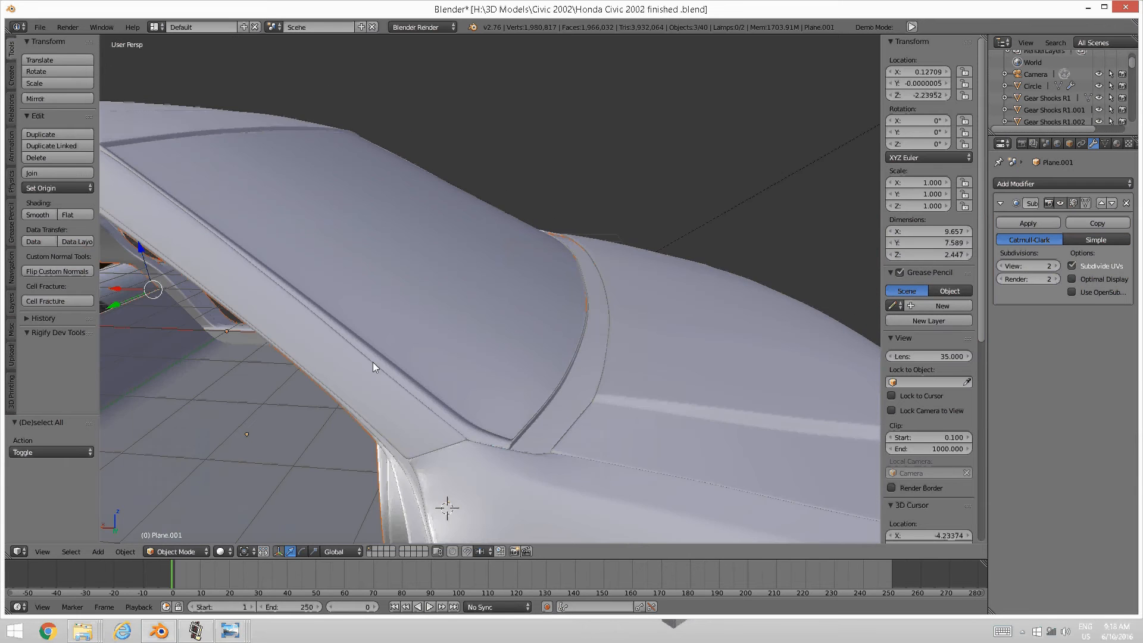
{"action": "key", "text": "KP_Divide"}
{"action": "scroll", "coordinate": [406, 373], "scroll_direction": "up", "scroll_amount": 4}
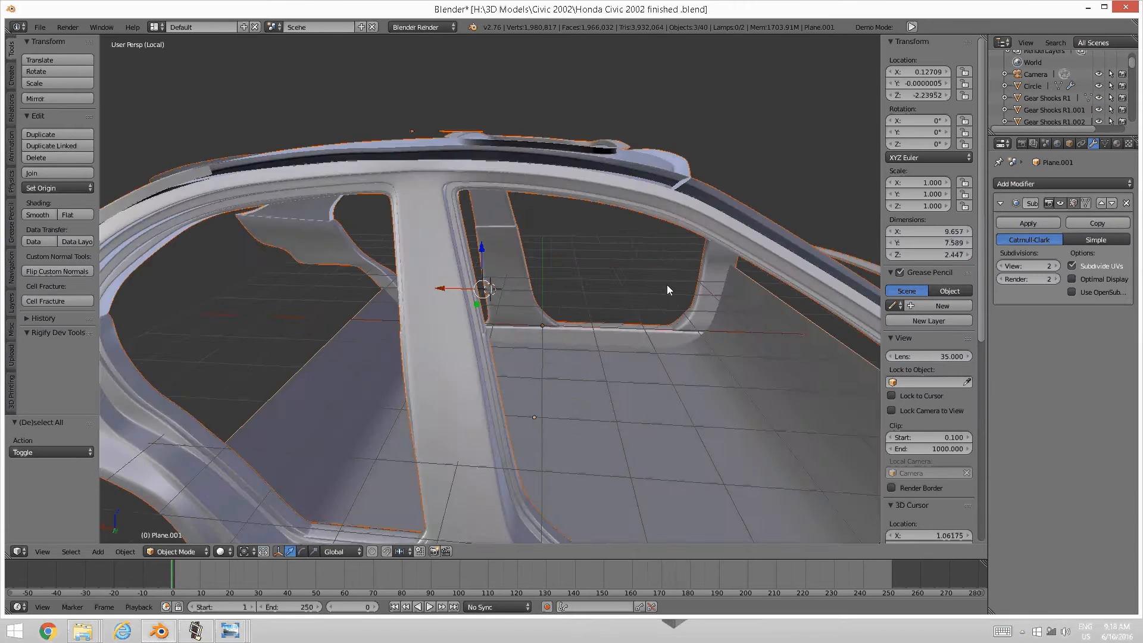
{"action": "mouse_move", "coordinate": [667, 285]}
{"action": "middle_mouse_down", "text": "shift"}
{"action": "mouse_move", "coordinate": [377, 333]}
{"action": "mouse_move", "coordinate": [412, 391]}
{"action": "mouse_move", "coordinate": [355, 384]}
{"action": "mouse_move", "coordinate": [502, 375]}
{"action": "mouse_move", "coordinate": [396, 447]}
{"action": "mouse_move", "coordinate": [408, 412]}
{"action": "mouse_move", "coordinate": [437, 427]}
{"action": "mouse_move", "coordinate": [406, 434]}
{"action": "mouse_move", "coordinate": [373, 393]}
{"action": "mouse_move", "coordinate": [407, 379]}
{"action": "middle_mouse_up", "text": "shift"}
{"action": "key", "text": "ctrl+Tab"}
{"action": "left_click", "coordinate": [517, 421]}
{"action": "right_click", "coordinate": [409, 378]}
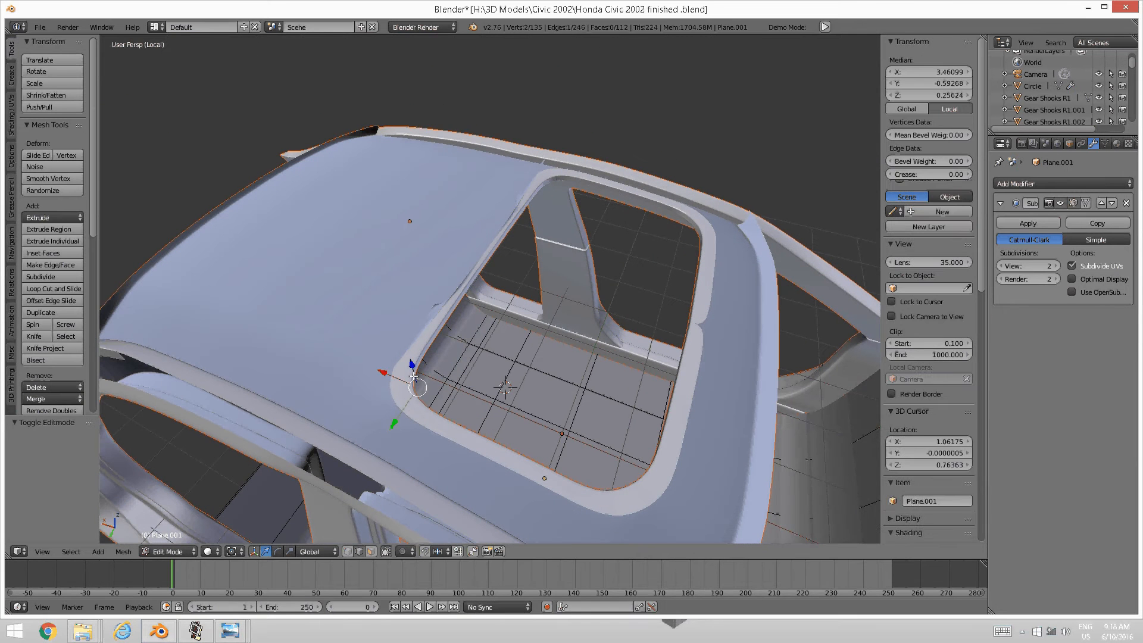
{"action": "key", "text": "a"}
{"action": "key", "text": "Tab"}
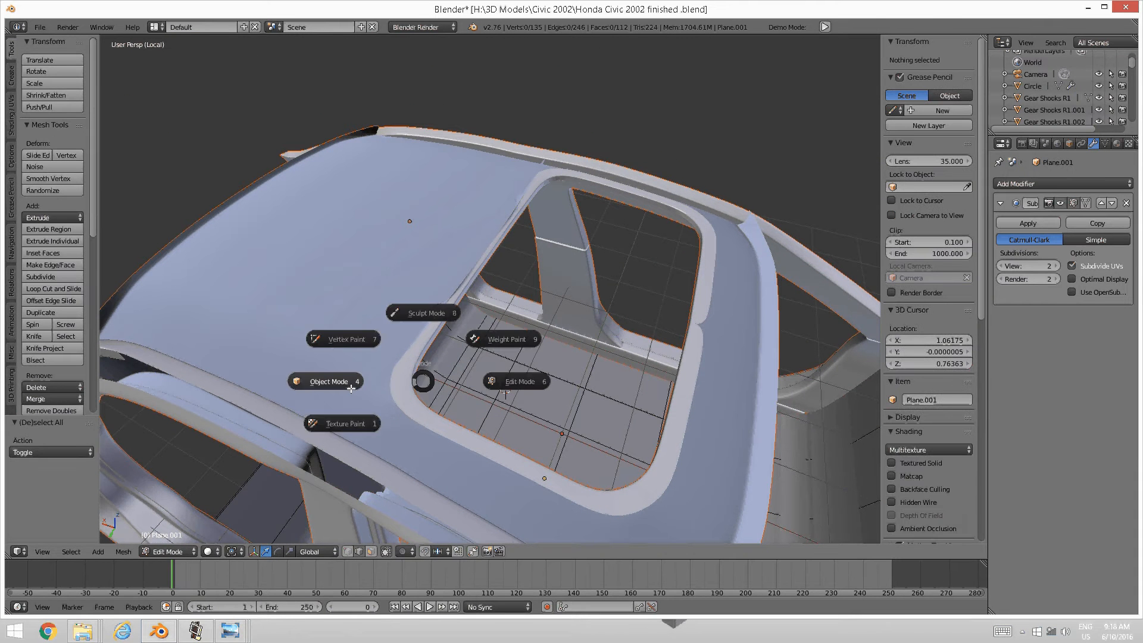
{"action": "left_click", "coordinate": [374, 380]}
Open the body frame's mesh for editing in vertex selection mode
{"action": "key", "text": "Tab"}
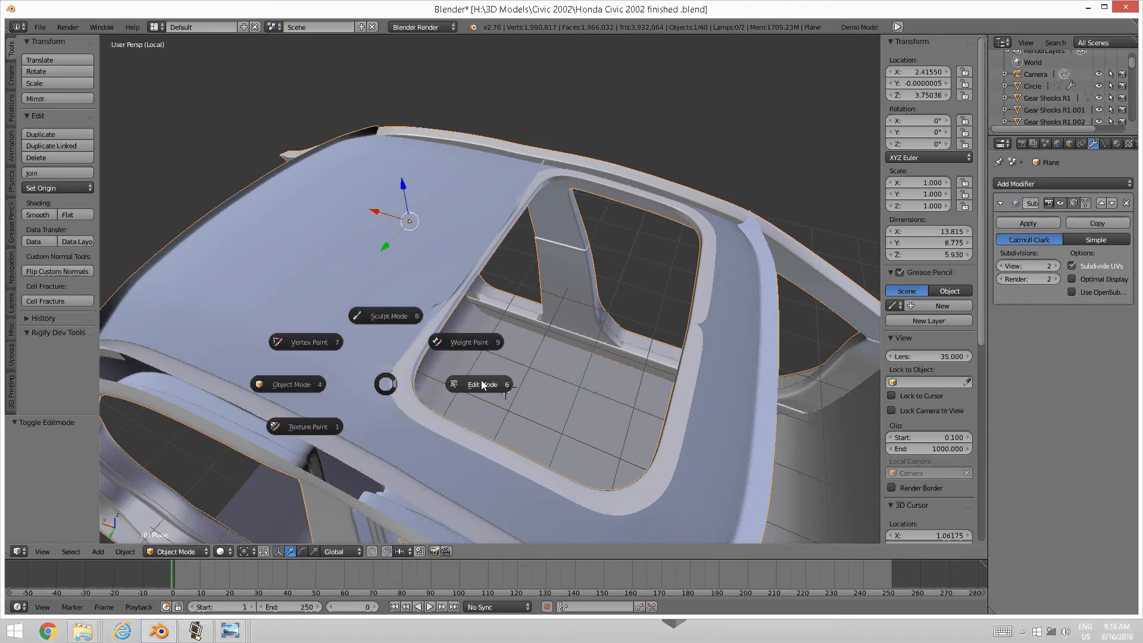
{"action": "left_click", "coordinate": [480, 384]}
{"action": "scroll", "coordinate": [455, 358], "scroll_direction": "up", "scroll_amount": 6}
{"action": "middle_click_drag", "start_coordinate": [455, 358], "coordinate": [445, 410]}
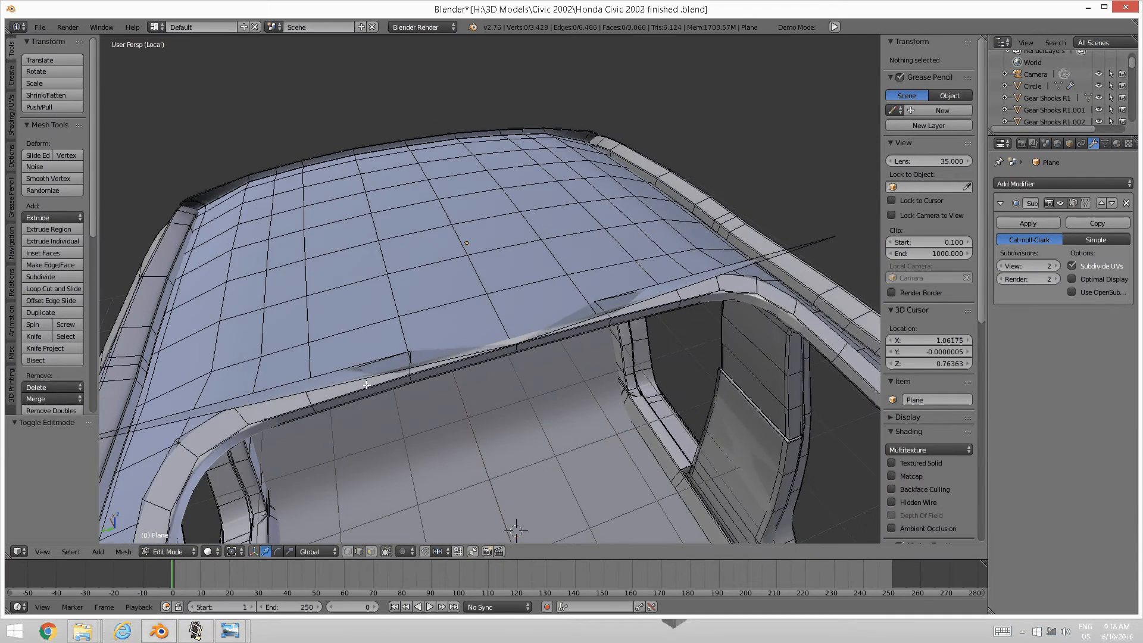
{"action": "middle_click_drag", "start_coordinate": [366, 385], "coordinate": [284, 390]}
{"action": "key", "text": "ctrl+Tab"}
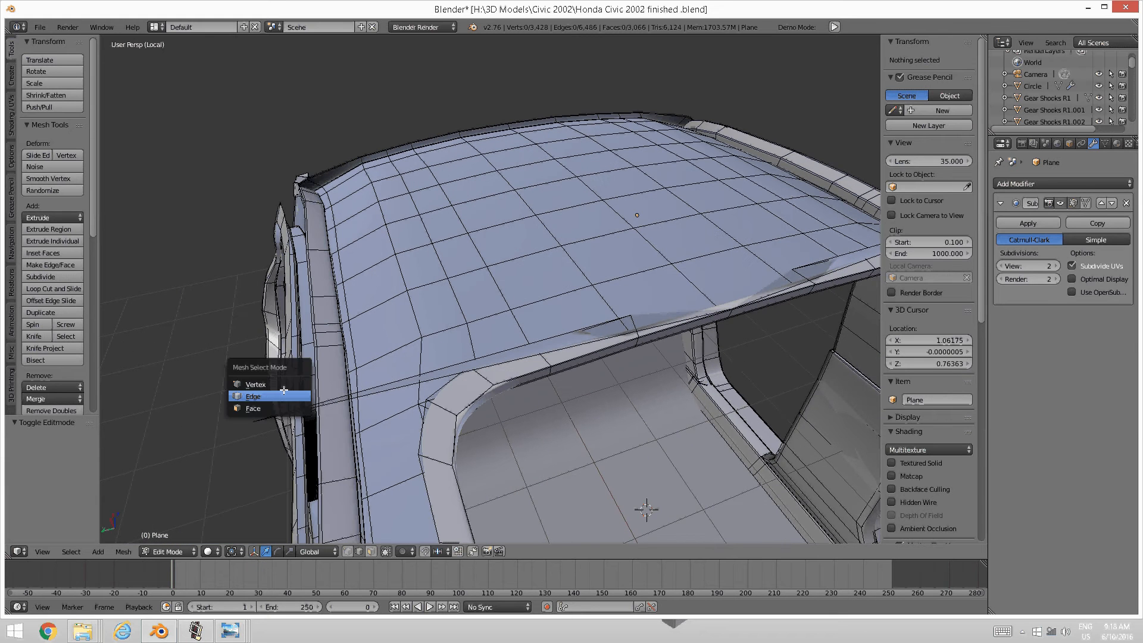
{"action": "left_click", "coordinate": [268, 384]}
Merge the two stray vertices sticking out on either side of the sunroof's rear edge at their center and deselect everything
{"action": "right_click", "coordinate": [255, 415]}
{"action": "middle_click_drag", "start_coordinate": [727, 270], "coordinate": [571, 320], "text": "shift"}
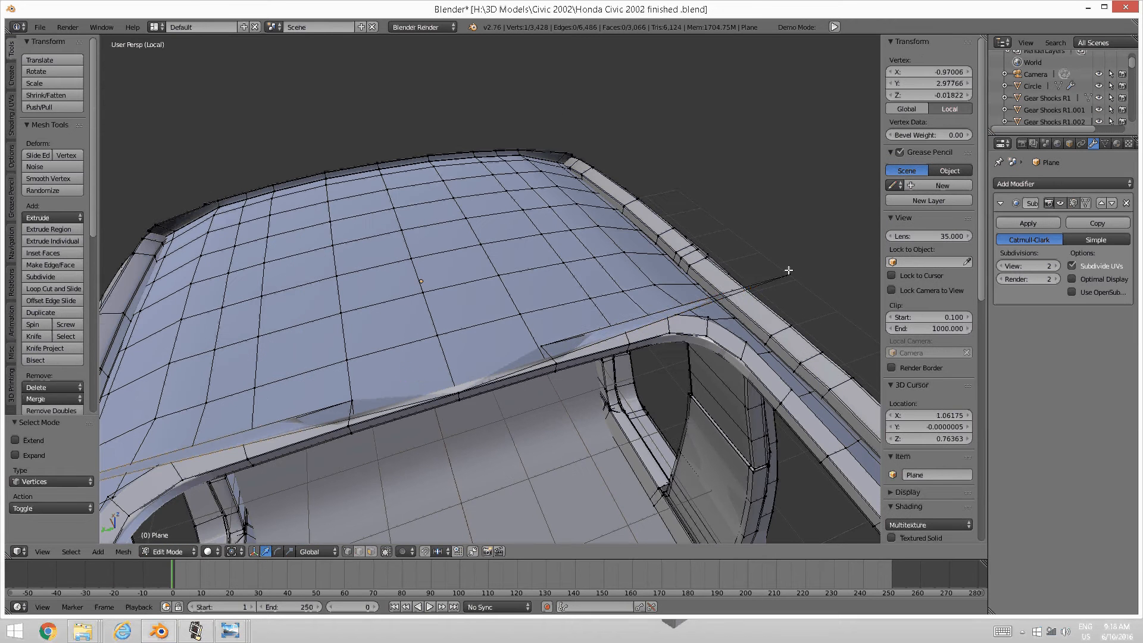
{"action": "right_click", "coordinate": [788, 270], "text": "shift"}
{"action": "key", "text": "alt+m"}
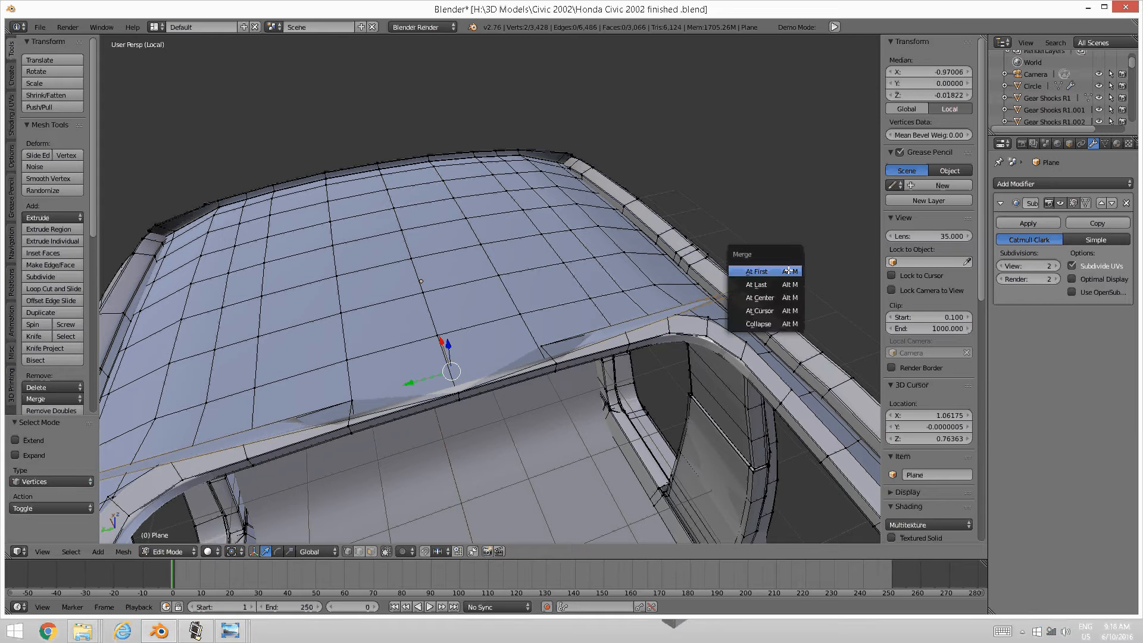
{"action": "left_click", "coordinate": [780, 296]}
{"action": "key", "text": "a"}
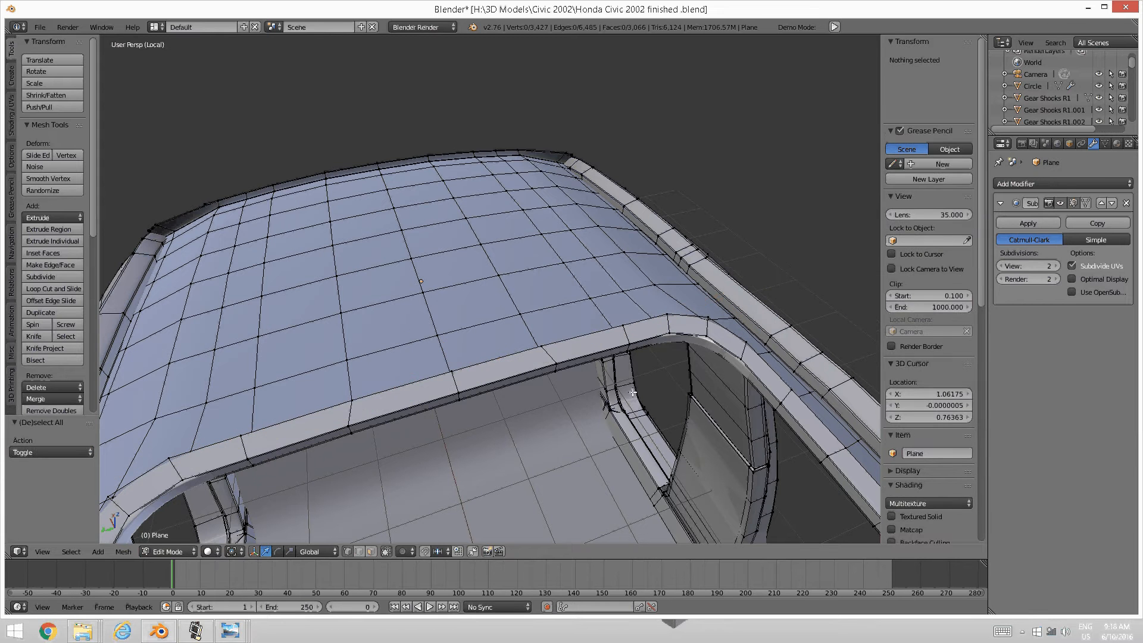
Try moving the vertex near the middle of the roof panel by about 0.204 along Y
{"action": "middle_click_drag", "start_coordinate": [780, 295], "coordinate": [452, 311]}
{"action": "right_click", "coordinate": [477, 310]}
{"action": "left_click_drag", "start_coordinate": [394, 325], "coordinate": [378, 337]}
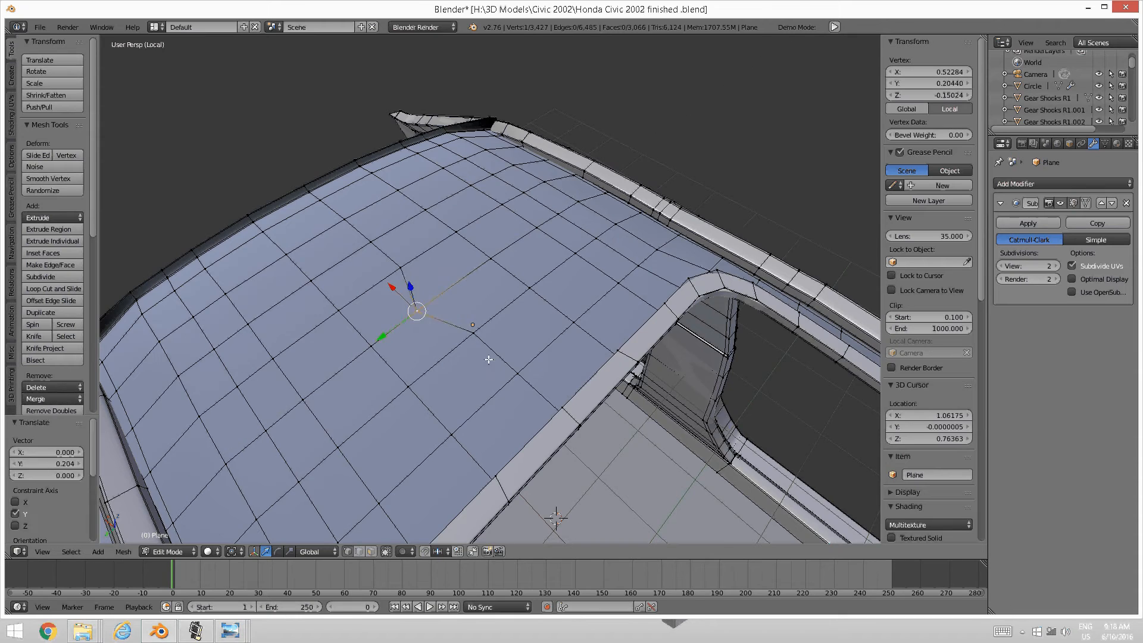
{"action": "key", "text": "ctrl+z"}
Merge the two nearly coincident vertices in the middle of the sunroof's front edge at their center and clear the selection
{"action": "scroll", "coordinate": [613, 413], "scroll_direction": "down", "scroll_amount": 3}
{"action": "middle_click_drag", "start_coordinate": [613, 413], "coordinate": [518, 441], "text": "shift"}
{"action": "scroll", "coordinate": [516, 445], "scroll_direction": "up", "scroll_amount": 4}
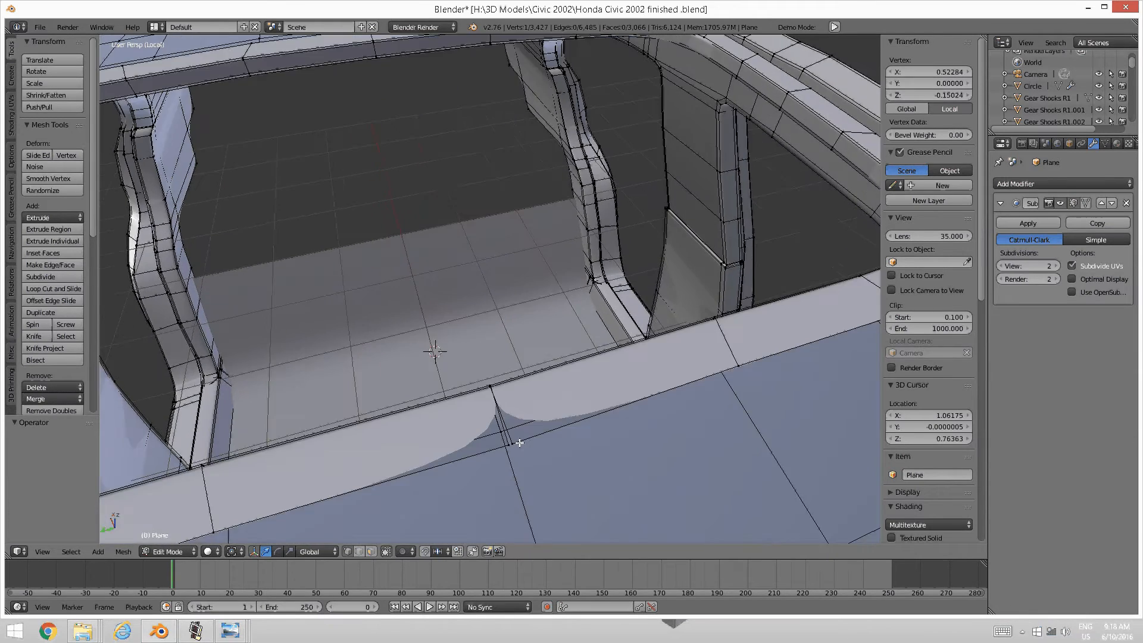
{"action": "key", "text": "a"}
{"action": "right_click", "coordinate": [509, 442]}
{"action": "right_click", "coordinate": [510, 441], "text": "shift"}
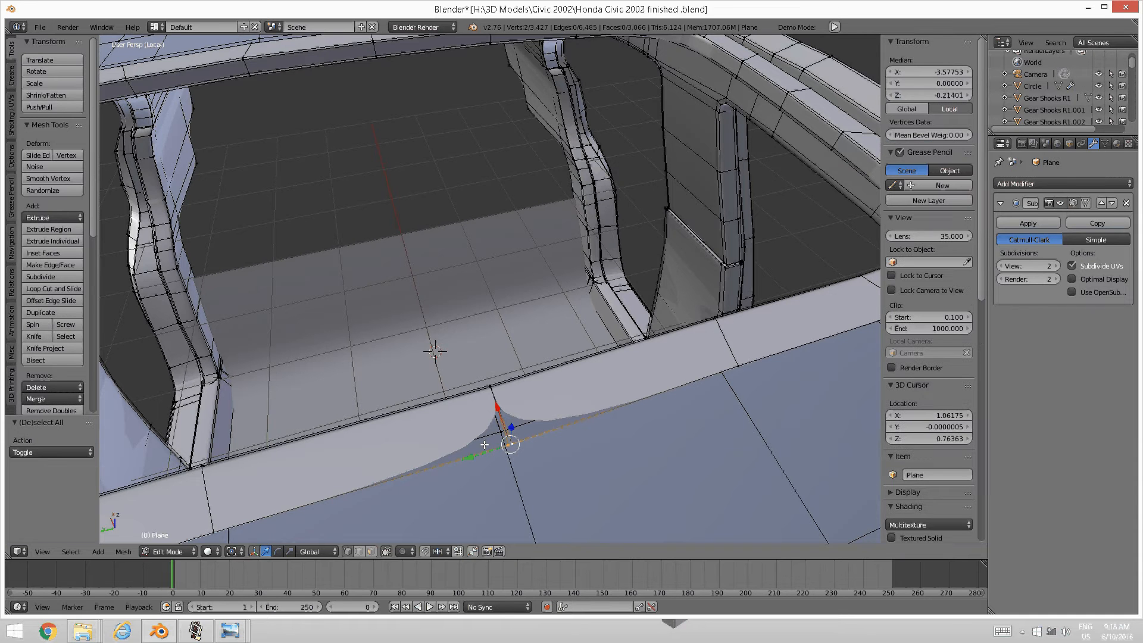
{"action": "key", "text": "ctrl+m"}
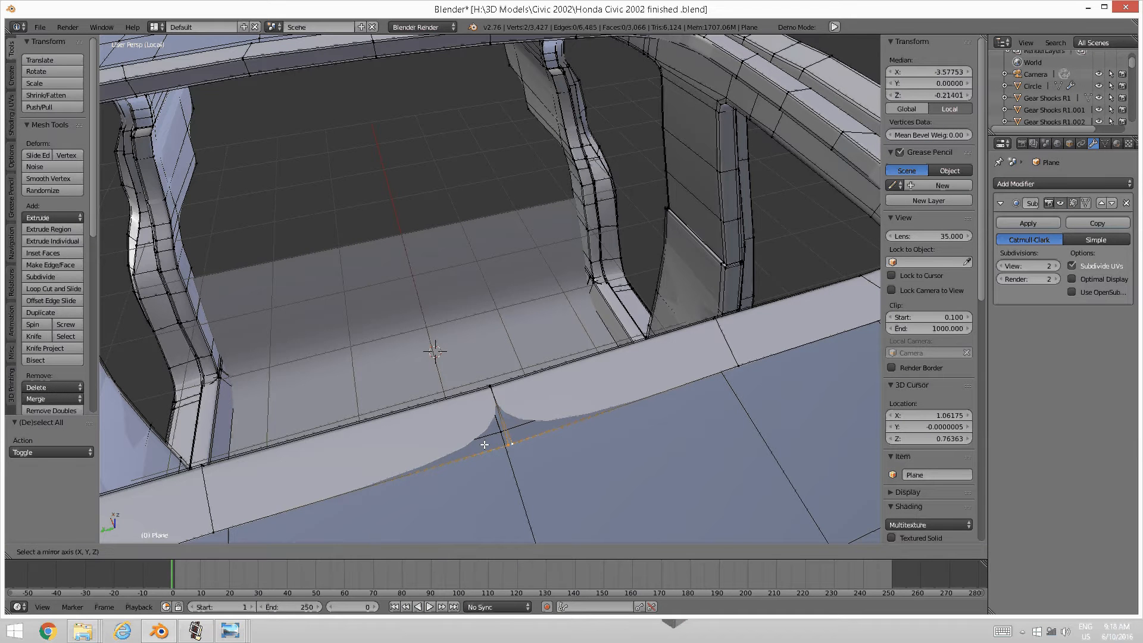
{"action": "key", "text": "Escape"}
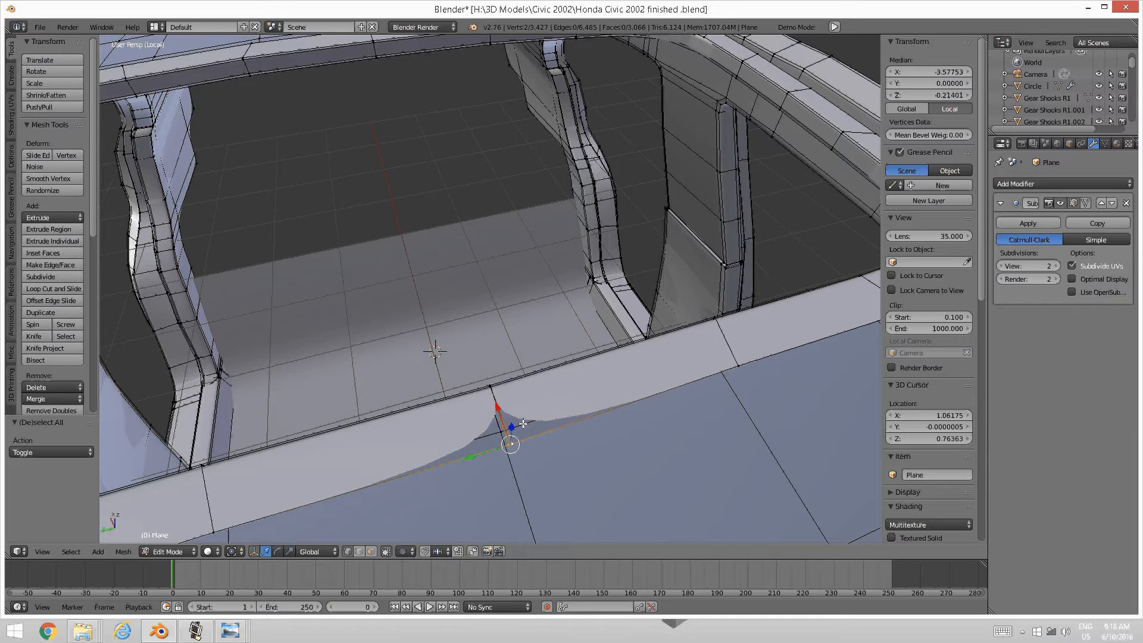
{"action": "key", "text": "alt+m"}
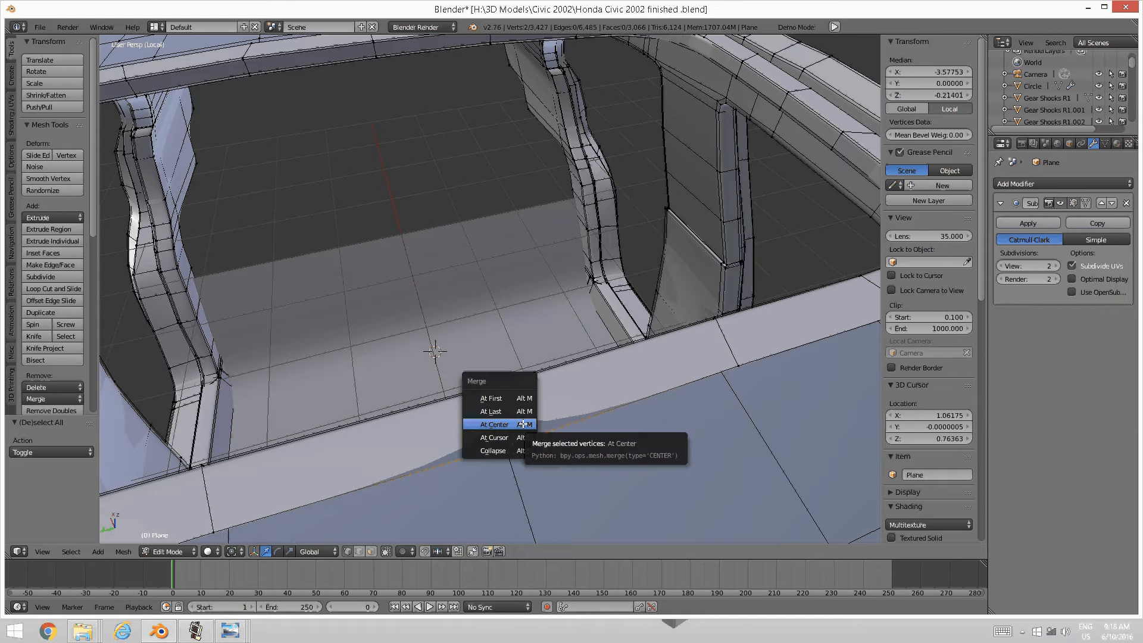
{"action": "left_click", "coordinate": [523, 423]}
{"action": "key", "text": "a"}
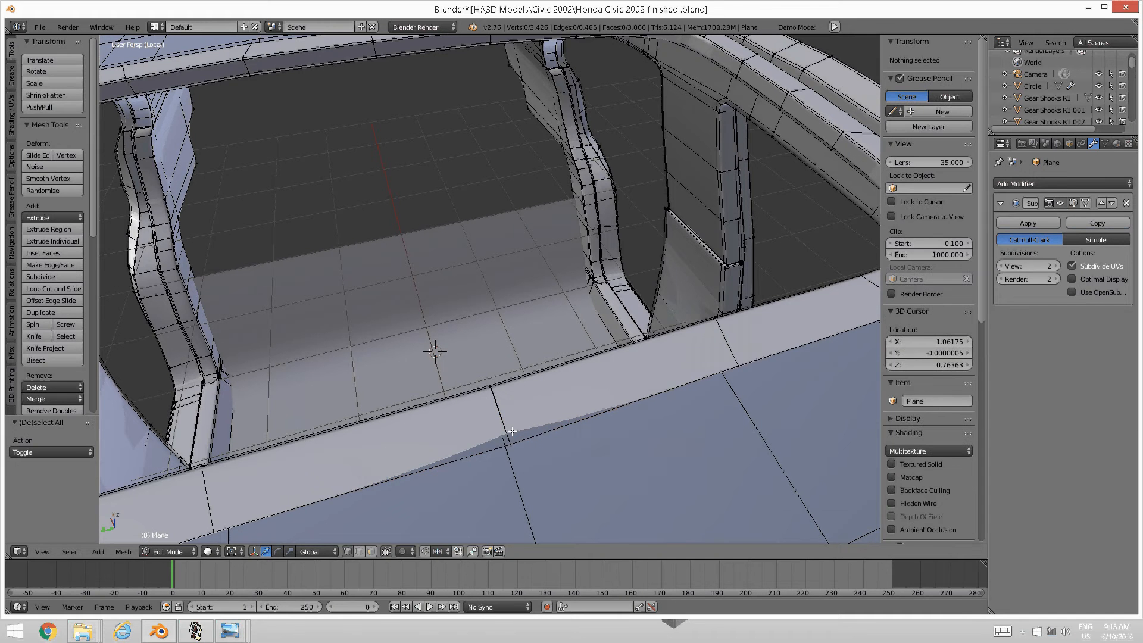
Return the body frame to Object Mode
{"action": "scroll", "coordinate": [523, 424], "scroll_direction": "down", "scroll_amount": 3}
{"action": "middle_click_drag", "start_coordinate": [523, 424], "coordinate": [636, 382]}
{"action": "key", "text": "Tab"}
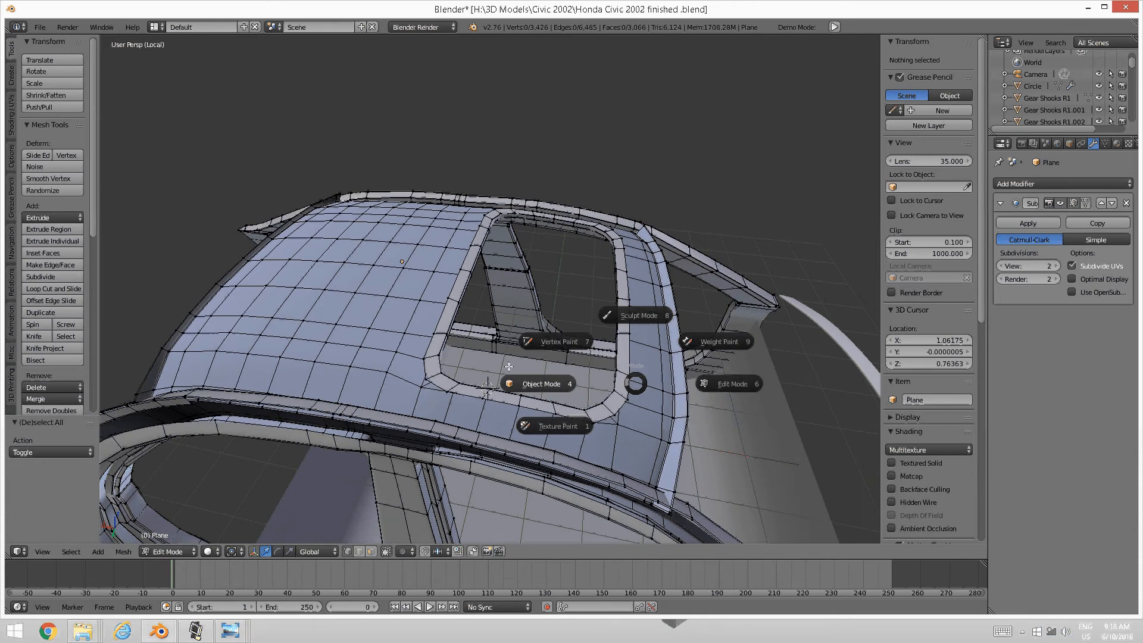
{"action": "left_click", "coordinate": [675, 296]}
{"action": "middle_click_drag", "start_coordinate": [675, 295], "coordinate": [454, 411]}
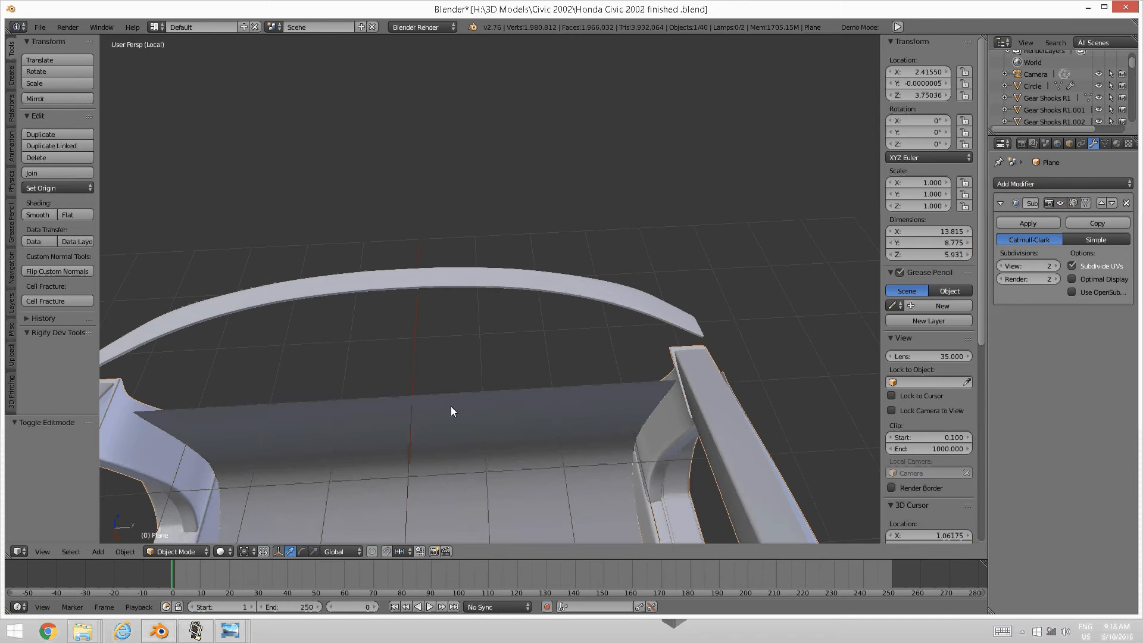
{"action": "key", "text": "Tab"}
{"action": "left_click", "coordinate": [485, 303]}
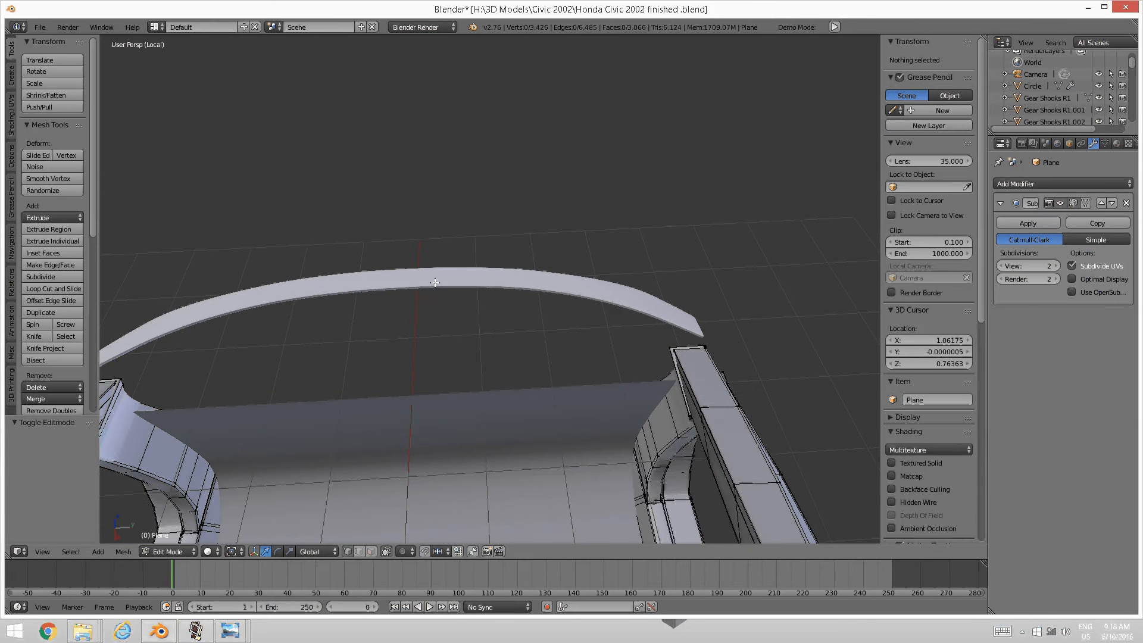
{"action": "key", "text": "Tab"}
{"action": "key", "text": "Tab"}
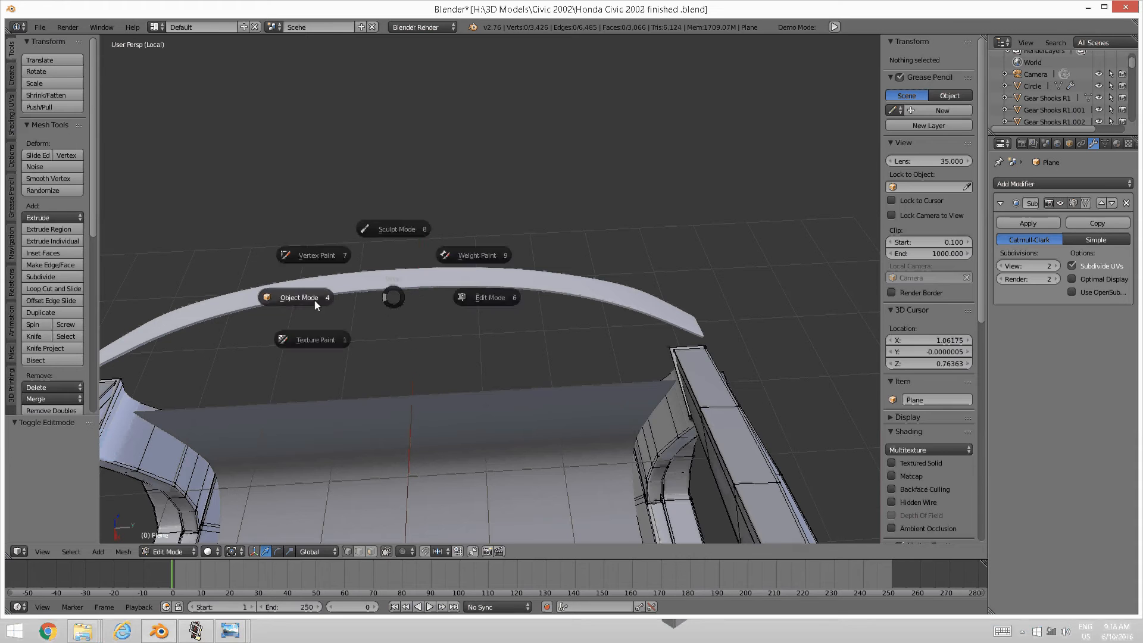
{"action": "left_click", "coordinate": [311, 292]}
Open the separated windshield strip's mesh for editing with nothing selected and switch to face selection
{"action": "right_click", "coordinate": [437, 275]}
{"action": "key", "text": "Tab"}
{"action": "left_click", "coordinate": [506, 301]}
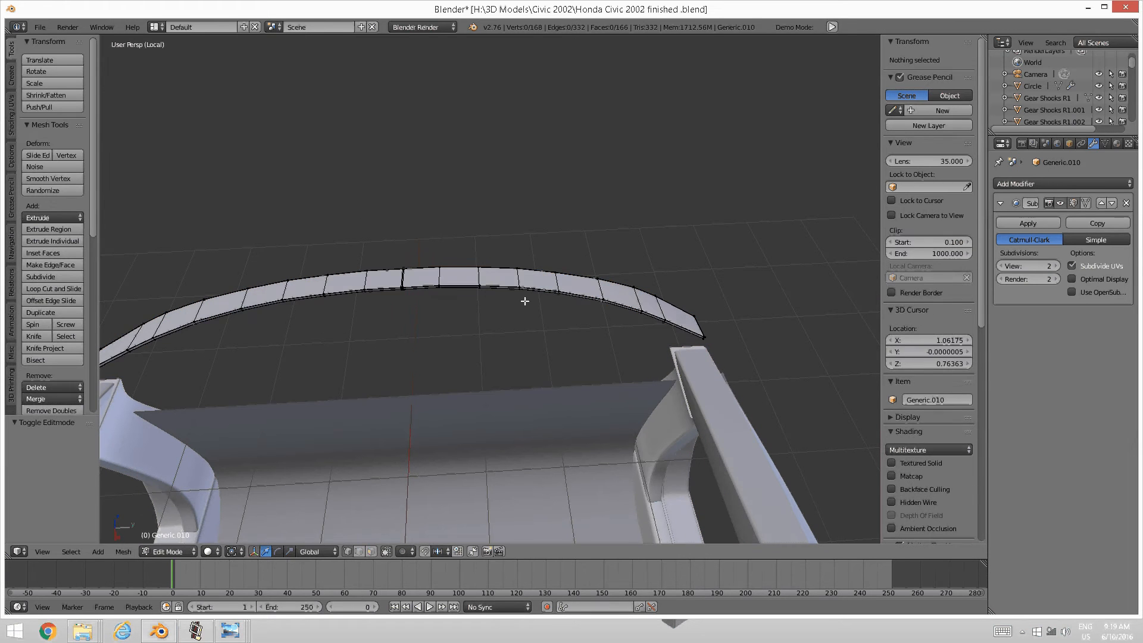
{"action": "middle_click_drag", "start_coordinate": [483, 305], "coordinate": [491, 344]}
{"action": "scroll", "coordinate": [485, 373], "scroll_direction": "up", "scroll_amount": 5}
{"action": "middle_click_drag", "start_coordinate": [433, 322], "coordinate": [477, 356], "text": "shift"}
{"action": "scroll", "coordinate": [454, 368], "scroll_direction": "down", "scroll_amount": 3}
{"action": "scroll", "coordinate": [559, 322], "scroll_direction": "up", "scroll_amount": 3}
{"action": "key", "text": "a"}
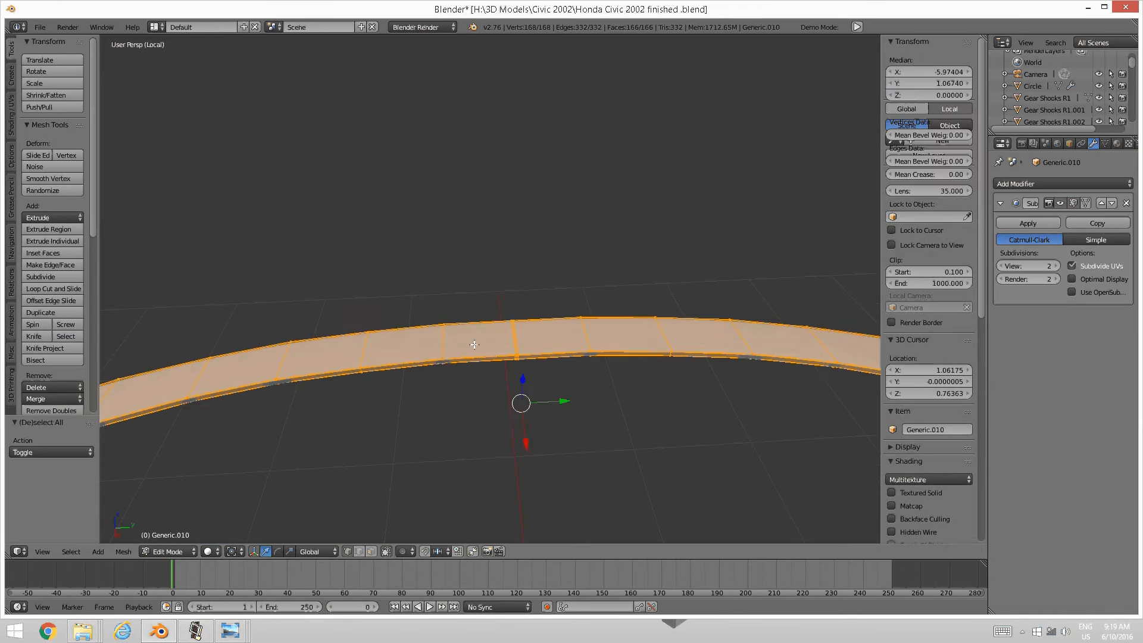
{"action": "key", "text": "a"}
{"action": "key", "text": "ctrl+Tab"}
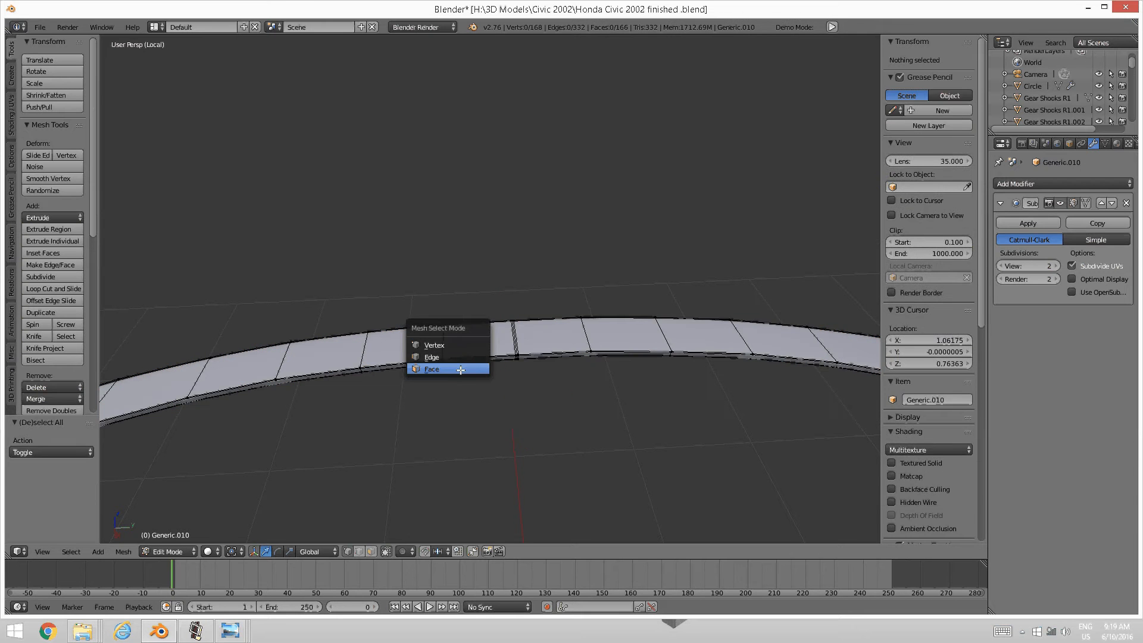
{"action": "left_click", "coordinate": [474, 375]}
Duplicate in place the eight top faces running from the windshield strip's middle toward one end
{"action": "right_click", "coordinate": [539, 334]}
{"action": "middle_click_drag", "start_coordinate": [541, 334], "coordinate": [580, 321], "text": "shift"}
{"action": "right_click", "coordinate": [454, 336], "text": "shift"}
{"action": "middle_click_drag", "start_coordinate": [381, 336], "coordinate": [750, 261], "text": "shift"}
{"action": "right_click", "coordinate": [524, 313], "text": "shift"}
{"action": "middle_click_drag", "start_coordinate": [443, 331], "coordinate": [515, 274], "text": "shift"}
{"action": "right_click", "coordinate": [590, 273], "text": "shift"}
{"action": "right_click", "coordinate": [513, 292], "text": "shift"}
{"action": "right_click", "coordinate": [425, 319], "text": "shift"}
{"action": "right_click", "coordinate": [363, 341], "text": "shift"}
{"action": "right_click", "coordinate": [299, 375], "text": "shift"}
{"action": "scroll", "coordinate": [702, 252], "scroll_direction": "down", "scroll_amount": 3}
{"action": "key", "text": "shift+d"}
{"action": "key", "text": "Escape"}
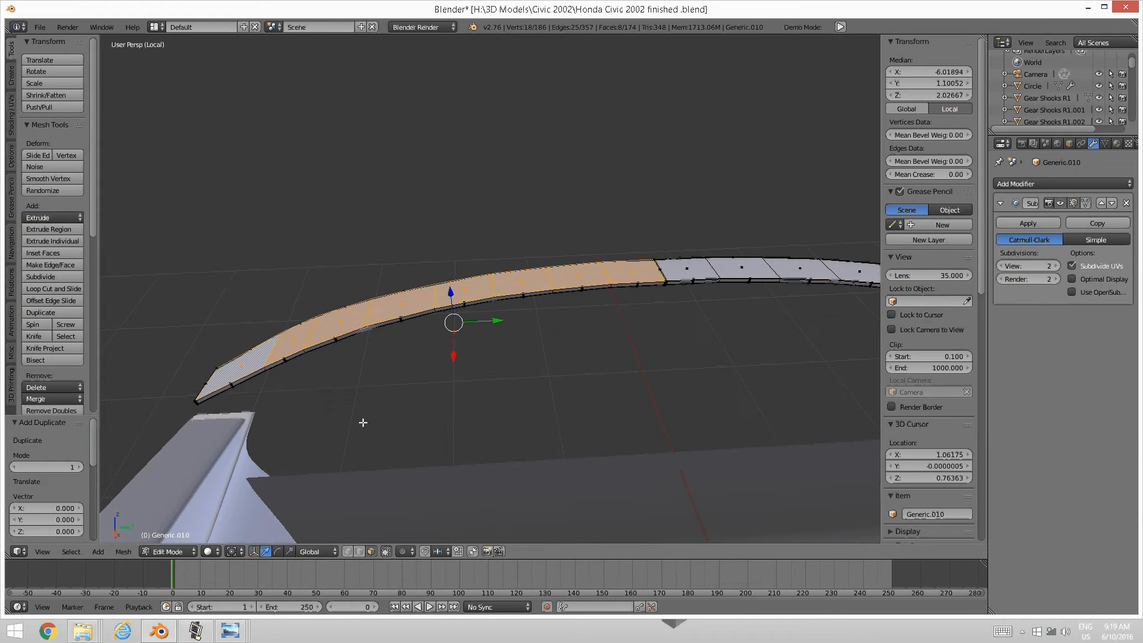
Move the duplicated faces about 0.291 along X toward the body frame and lower them about 0.017 along Z
{"action": "middle_click_drag", "start_coordinate": [539, 359], "coordinate": [511, 359]}
{"action": "middle_click_drag", "start_coordinate": [582, 357], "coordinate": [530, 253]}
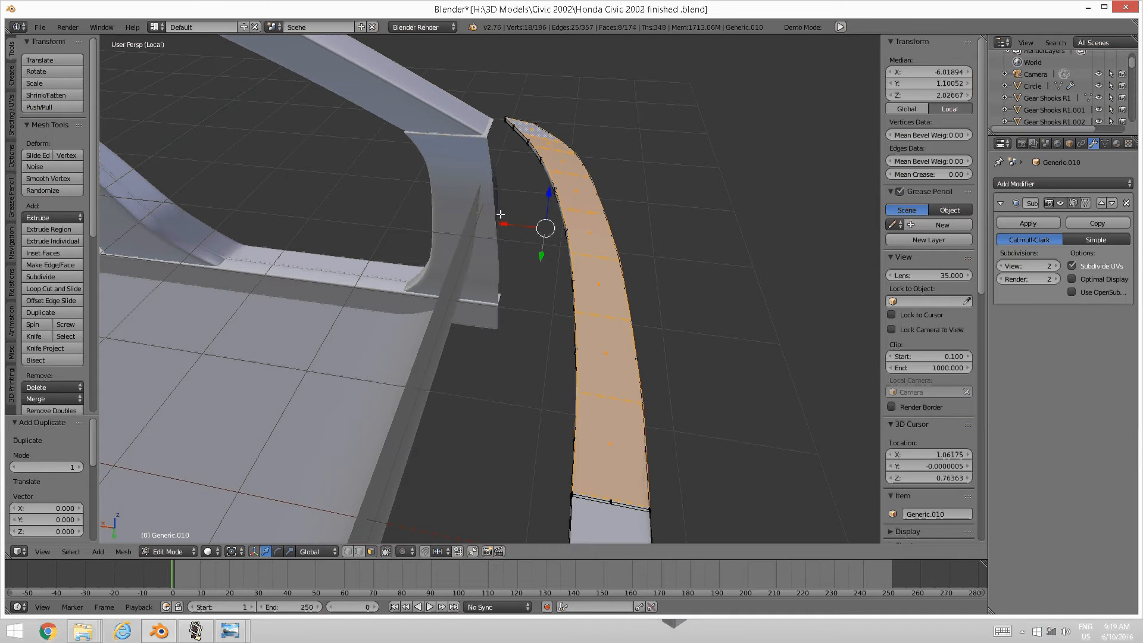
{"action": "key", "text": "g"}
{"action": "key", "text": "x"}
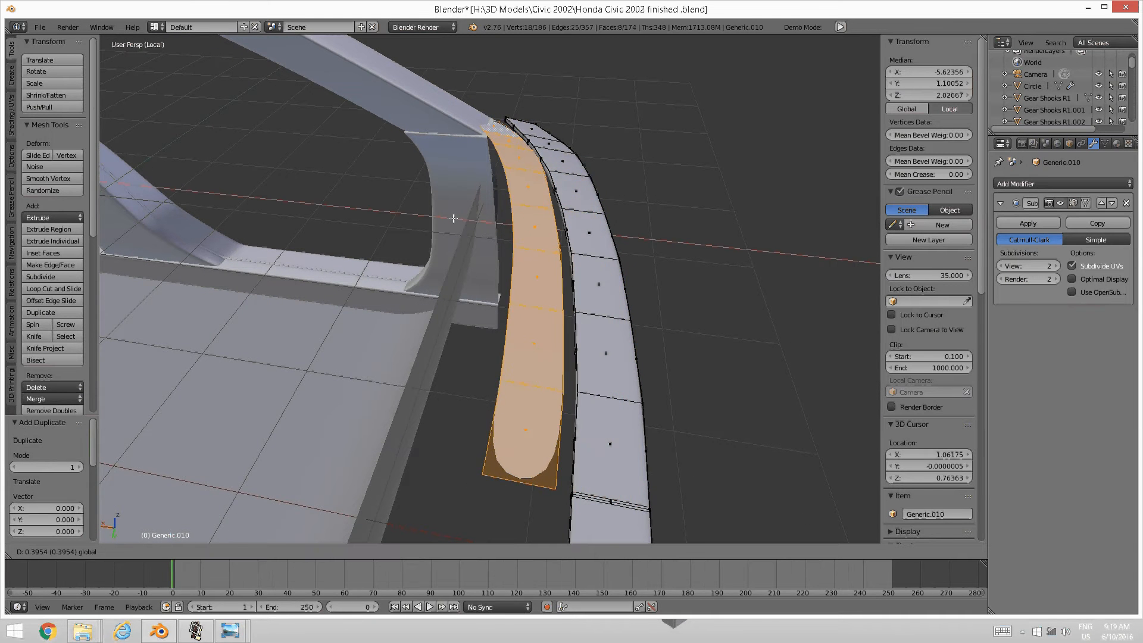
{"action": "left_click", "coordinate": [467, 218]}
{"action": "middle_click_drag", "start_coordinate": [466, 218], "coordinate": [510, 300]}
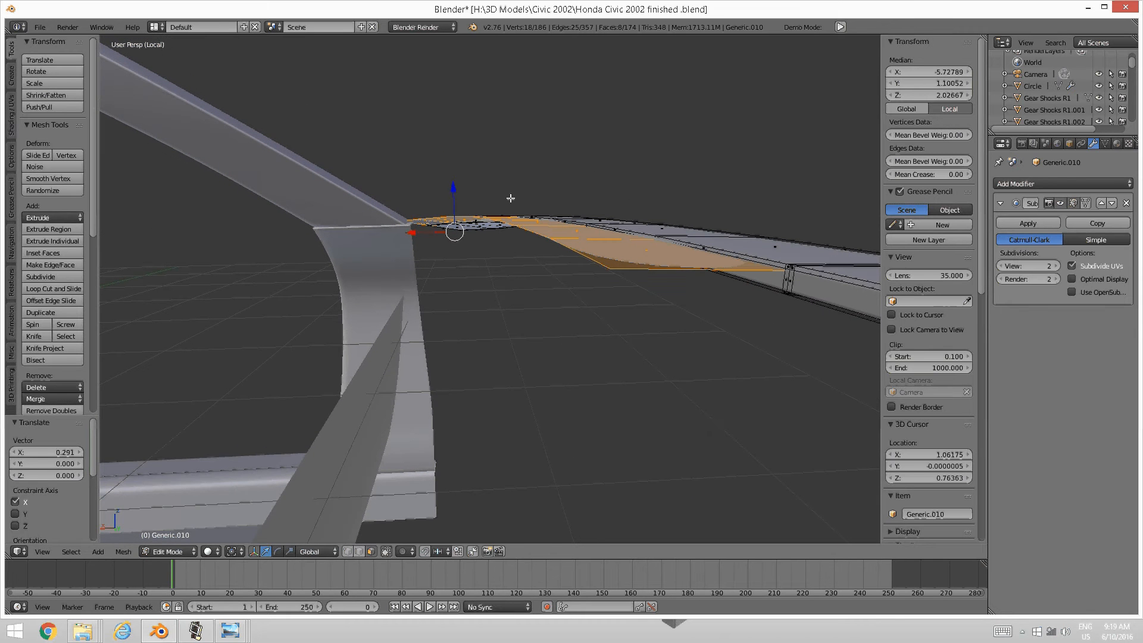
{"action": "left_click_drag", "start_coordinate": [454, 188], "coordinate": [447, 196]}
Raise the outermost face of the duplicated strip by about 0.032 along Z
{"action": "middle_click_drag", "start_coordinate": [409, 216], "coordinate": [540, 294]}
{"action": "right_click", "coordinate": [539, 293]}
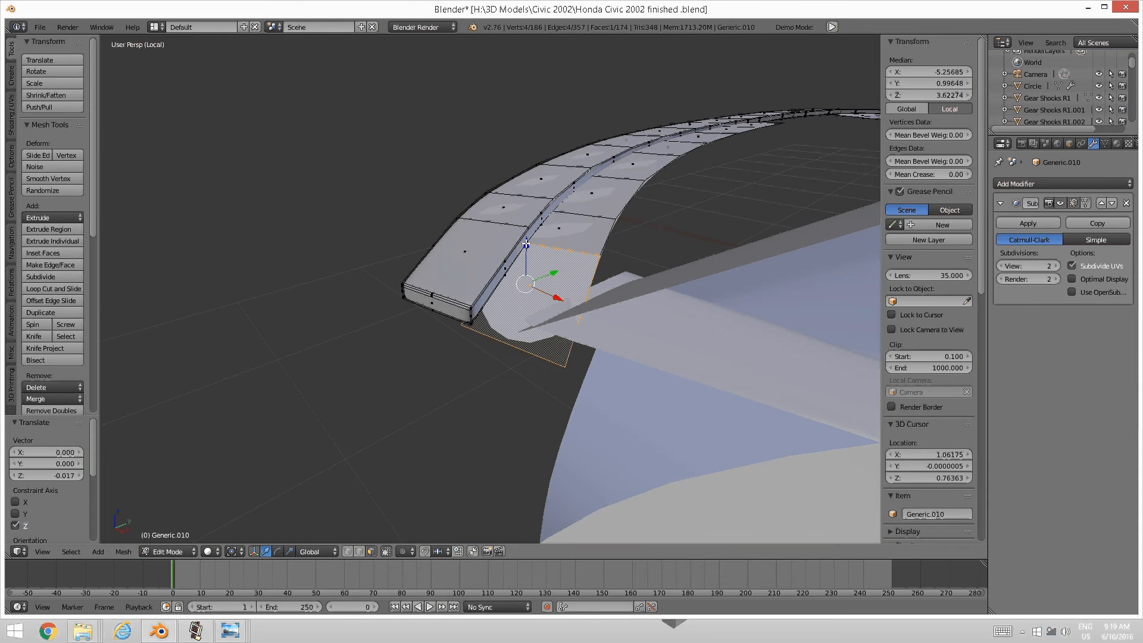
{"action": "key", "text": "g"}
{"action": "key", "text": "z"}
{"action": "left_click", "coordinate": [524, 232]}
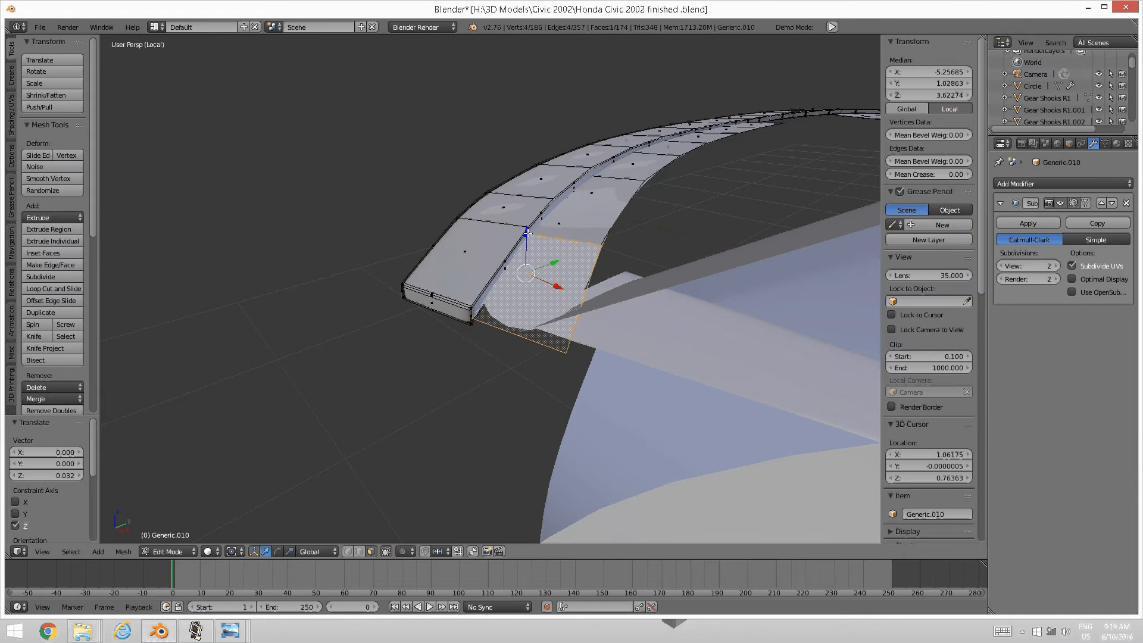
Switch to edge selection and raise a cross edge near the duplicated strip's outer end by about 0.019 along Z
{"action": "middle_click_drag", "start_coordinate": [525, 232], "coordinate": [417, 265]}
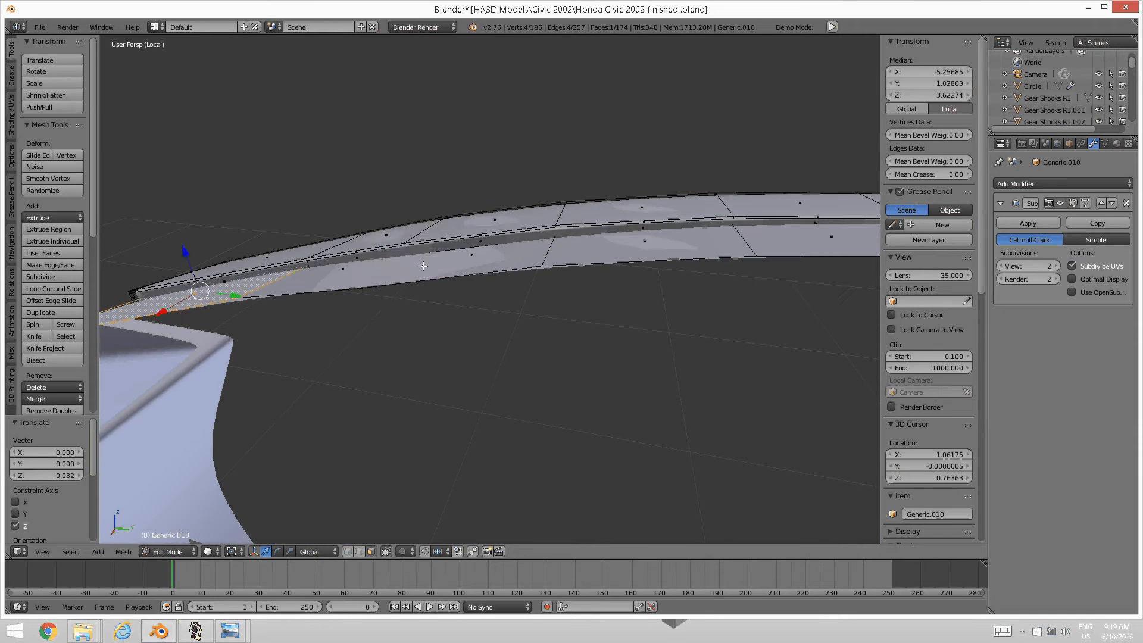
{"action": "key", "text": "a"}
{"action": "key", "text": "ctrl+Tab"}
{"action": "left_click", "coordinate": [410, 257]}
{"action": "right_click", "coordinate": [422, 262]}
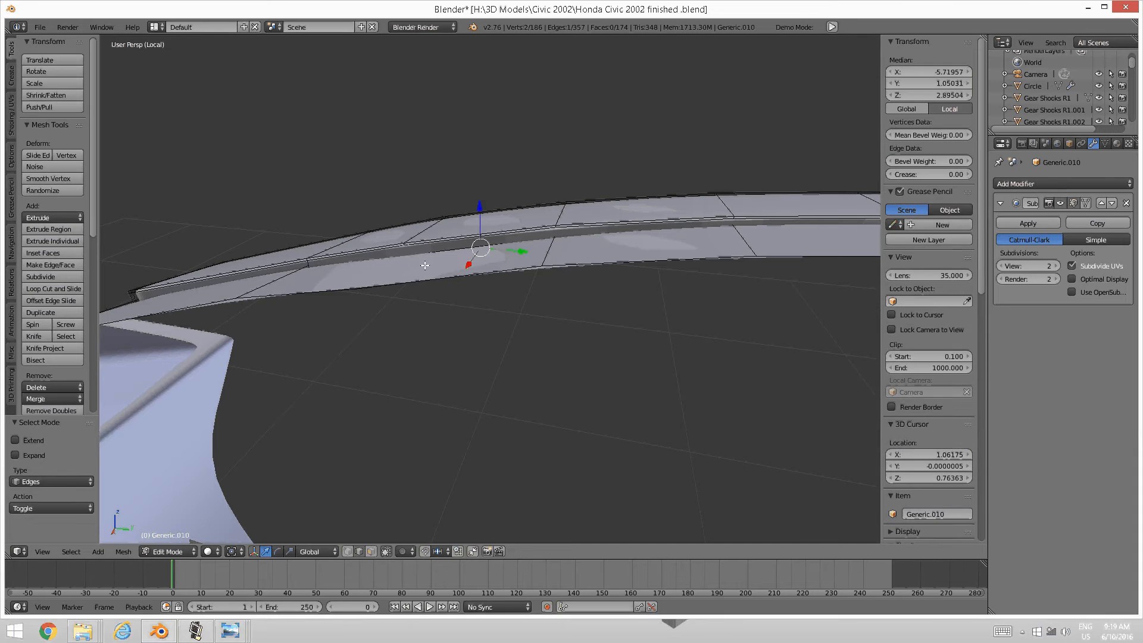
{"action": "middle_click_drag", "start_coordinate": [424, 265], "coordinate": [381, 223]}
{"action": "right_click", "coordinate": [392, 213]}
{"action": "key", "text": "g"}
{"action": "key", "text": "z"}
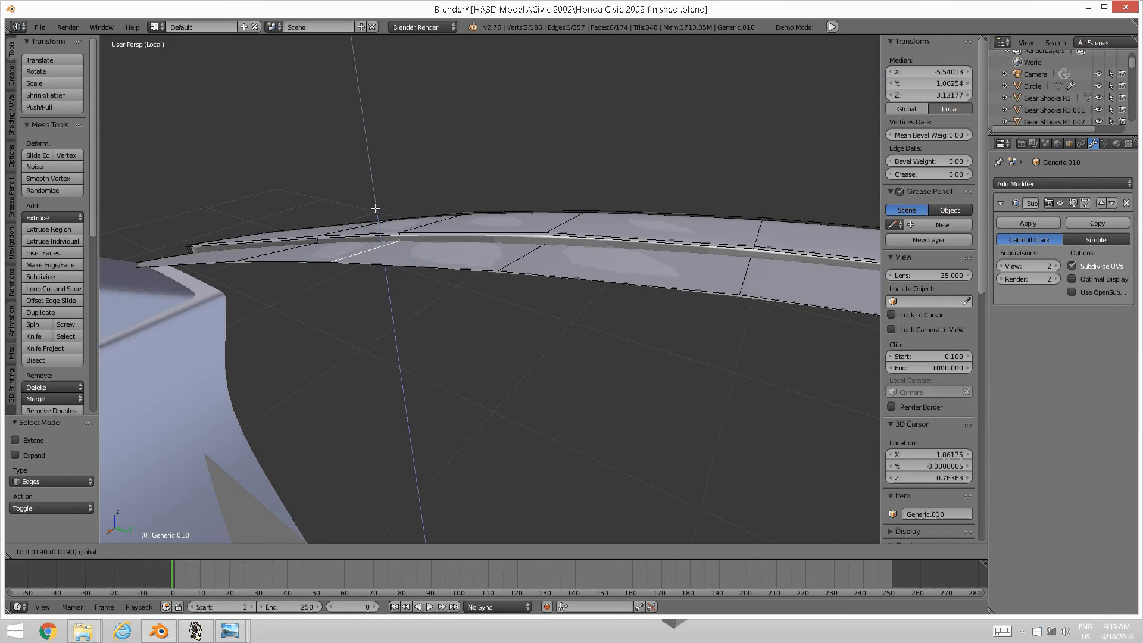
{"action": "left_click", "coordinate": [375, 208]}
Adjust the height of the next cross edge toward the strip's middle along Z and deselect it
{"action": "key", "text": "a"}
{"action": "right_click", "coordinate": [528, 250]}
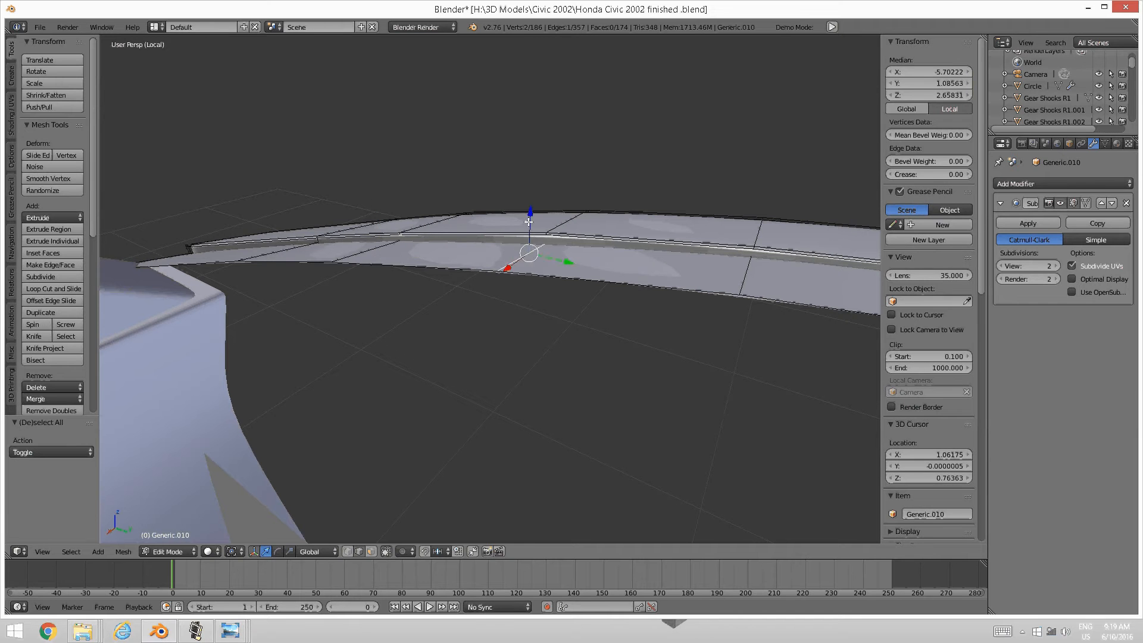
{"action": "left_click_drag", "start_coordinate": [531, 214], "coordinate": [534, 216]}
{"action": "key", "text": "a"}
Select the duplicated strip's whole inner edge and, in top view, extend it about 1.4 along X into the cabin
{"action": "middle_click_drag", "start_coordinate": [533, 217], "coordinate": [429, 357]}
{"action": "right_click", "coordinate": [513, 298], "text": "alt"}
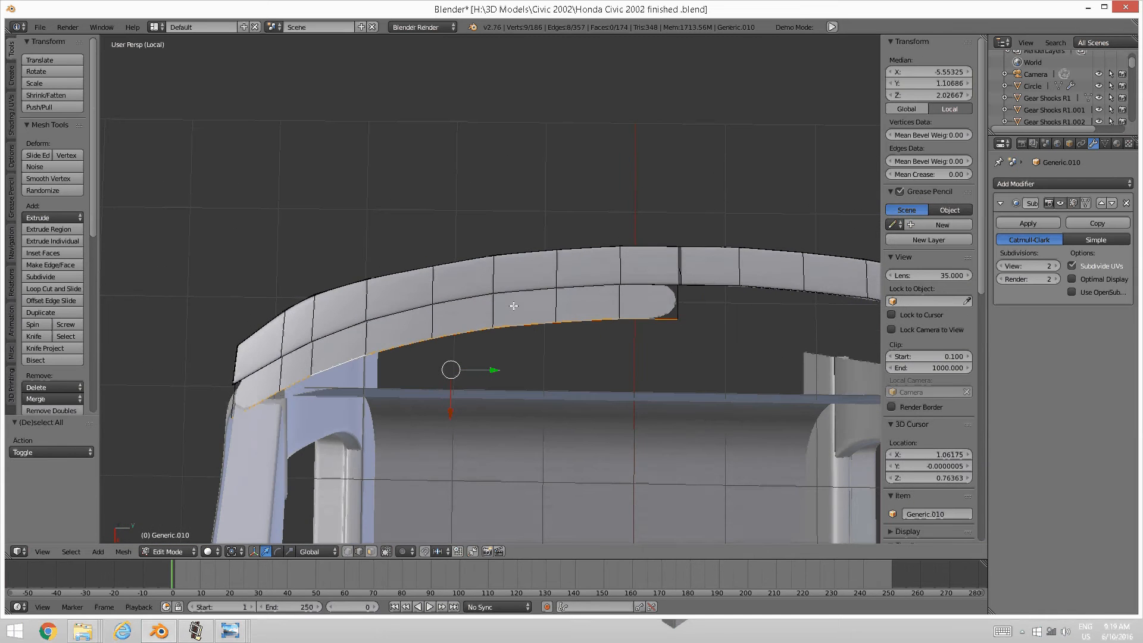
{"action": "key", "text": "KP_7"}
{"action": "middle_click_drag", "start_coordinate": [595, 271], "coordinate": [543, 286], "text": "shift"}
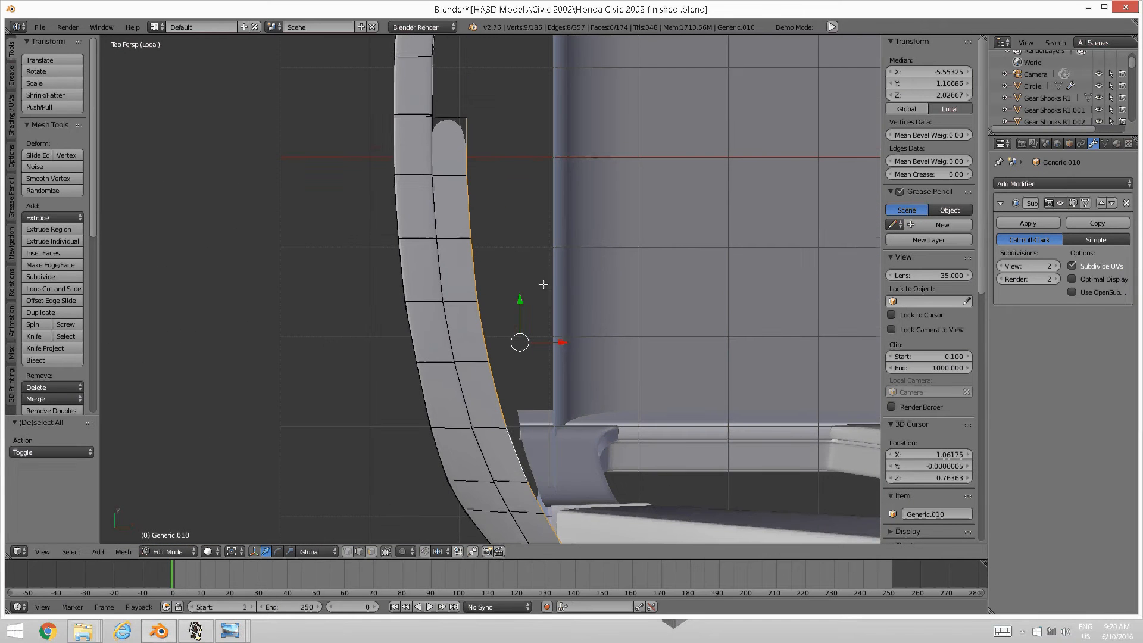
{"action": "left_click_drag", "start_coordinate": [561, 341], "coordinate": [616, 342]}
{"action": "middle_click_drag", "start_coordinate": [617, 341], "coordinate": [582, 340], "text": "shift"}
{"action": "key", "text": "g"}
{"action": "key", "text": "x"}
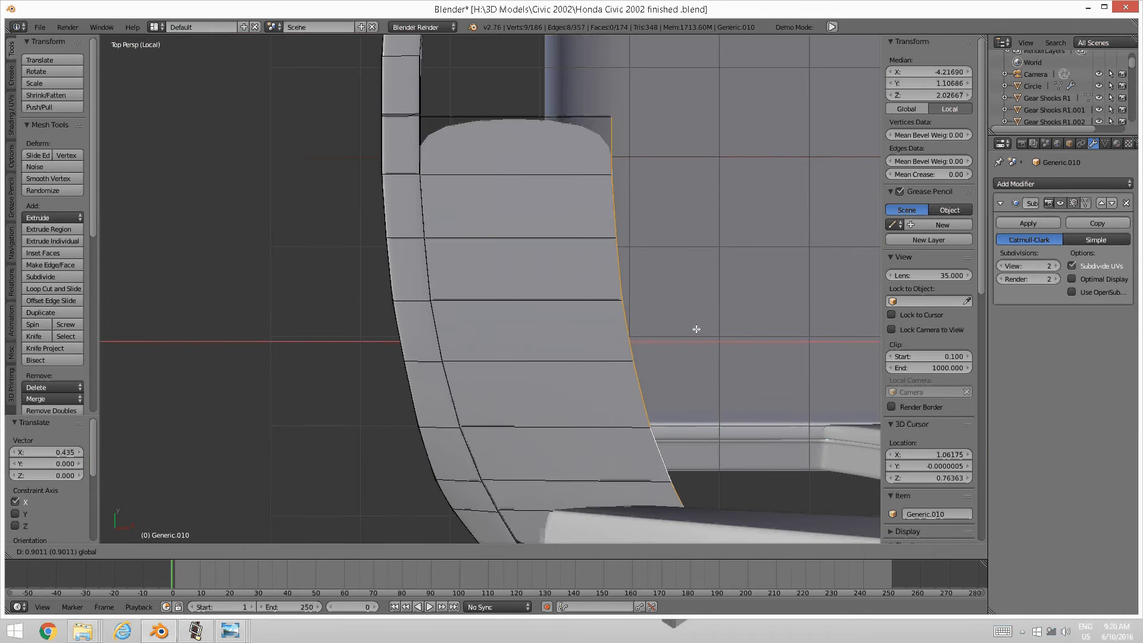
{"action": "left_click", "coordinate": [705, 329]}
Straighten the extended inner edge by scaling it flat along X
{"action": "scroll", "coordinate": [703, 329], "scroll_direction": "down", "scroll_amount": 1}
{"action": "middle_click_drag", "start_coordinate": [697, 326], "coordinate": [626, 330], "text": "shift"}
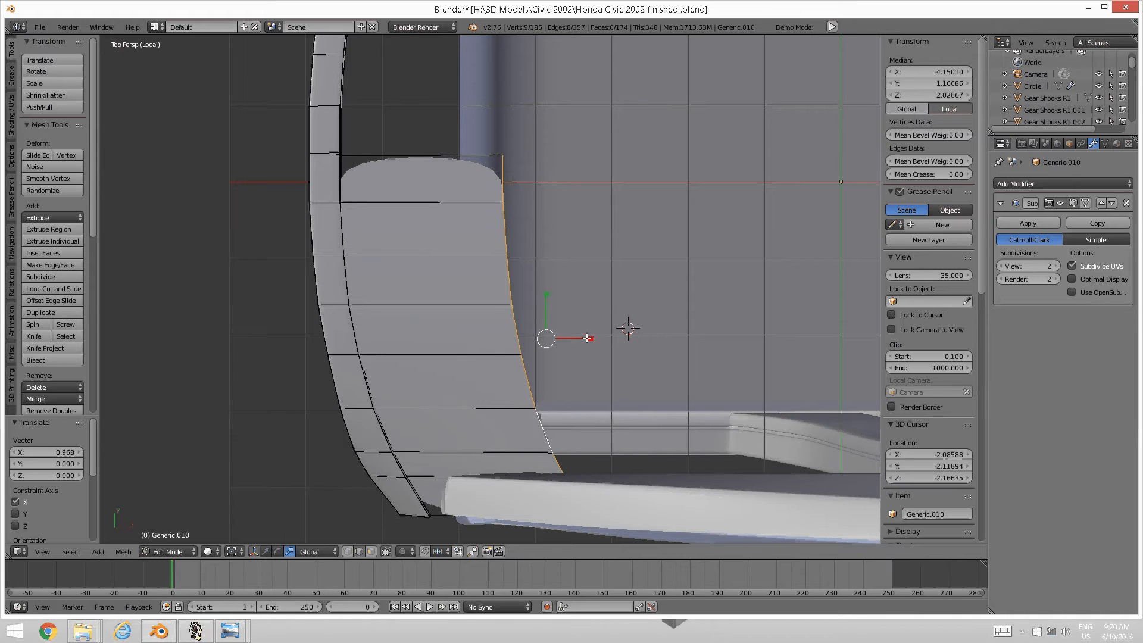
{"action": "key", "text": "s"}
{"action": "key", "text": "x"}
{"action": "mouse_move", "coordinate": [542, 333]}
{"action": "left_mouse_down"}
{"action": "mouse_move", "coordinate": [590, 340]}
{"action": "mouse_move", "coordinate": [536, 341]}
{"action": "left_mouse_up"}
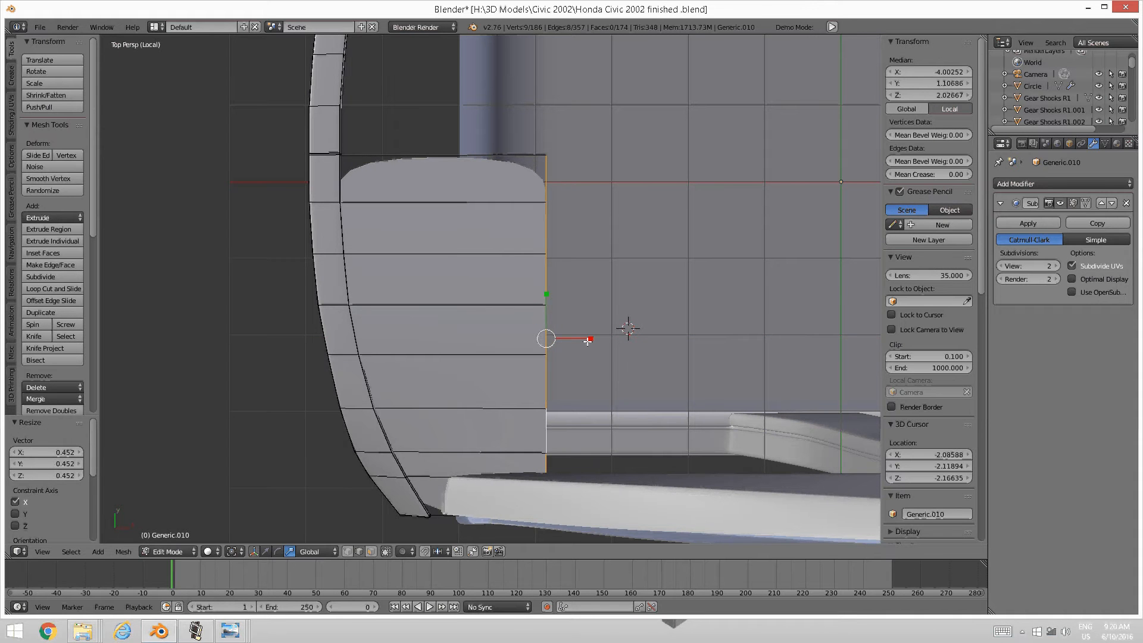
Flatten the extended inner edge further along X, shift it about -0.33 along X, and deselect it
{"action": "key", "text": "s"}
{"action": "key", "text": "x"}
{"action": "left_click", "coordinate": [619, 332]}
{"action": "middle_click_drag", "start_coordinate": [619, 333], "coordinate": [300, 530]}
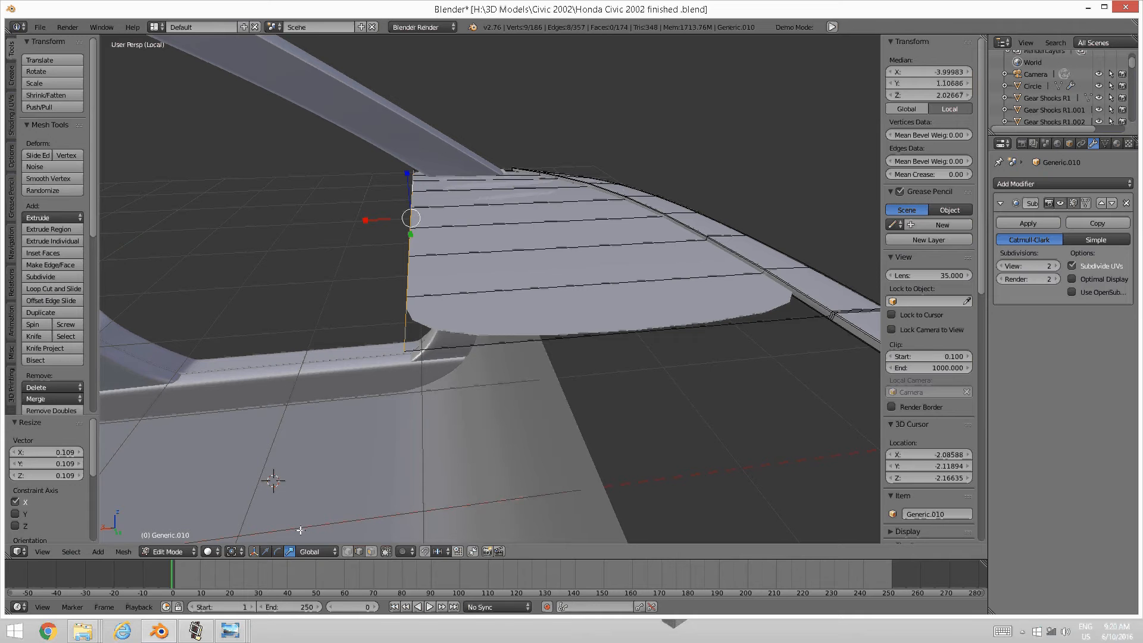
{"action": "left_click_drag", "start_coordinate": [374, 220], "coordinate": [412, 219]}
{"action": "middle_click_drag", "start_coordinate": [395, 237], "coordinate": [530, 214]}
{"action": "middle_click_drag", "start_coordinate": [296, 256], "coordinate": [426, 300]}
{"action": "middle_click_drag", "start_coordinate": [415, 295], "coordinate": [374, 275]}
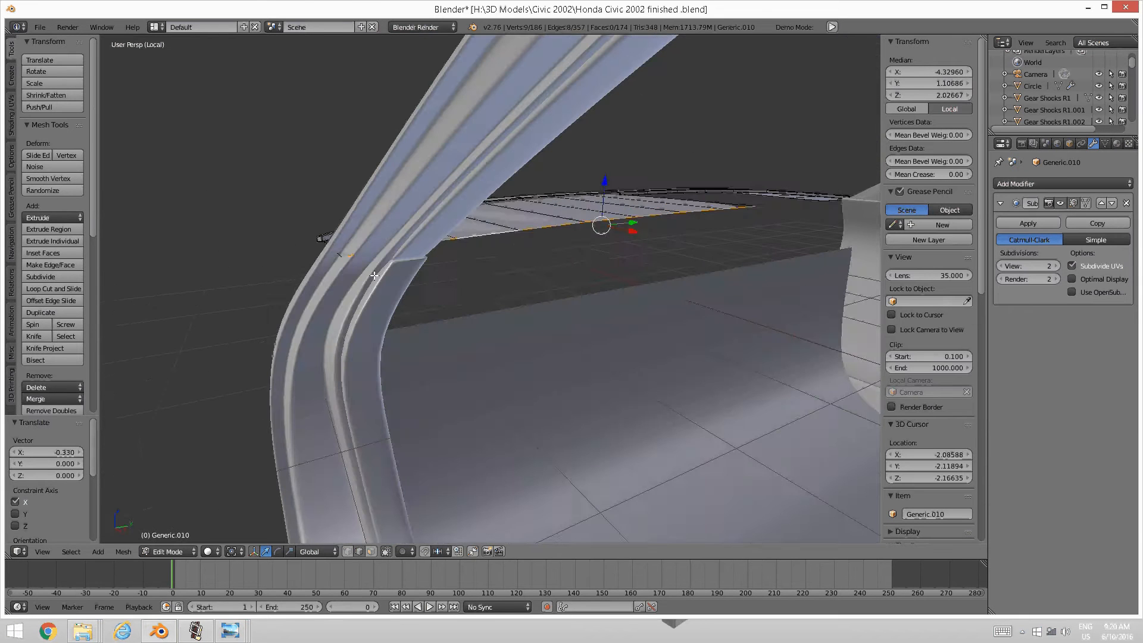
{"action": "middle_click_drag", "start_coordinate": [285, 266], "coordinate": [312, 286]}
{"action": "key", "text": "a"}
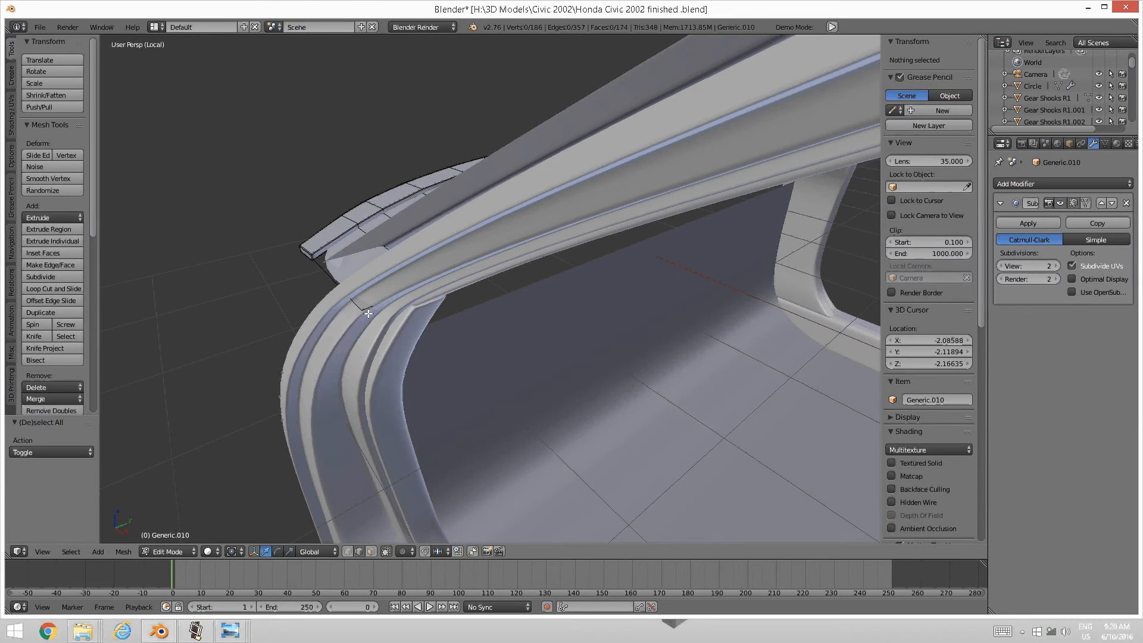
Select the two outermost segments of the panel's inner edge, shift them inward along Y and lower them slightly along Z
{"action": "right_click", "coordinate": [368, 307]}
{"action": "middle_click_drag", "start_coordinate": [433, 279], "coordinate": [396, 244]}
{"action": "right_click", "coordinate": [405, 242], "text": "shift"}
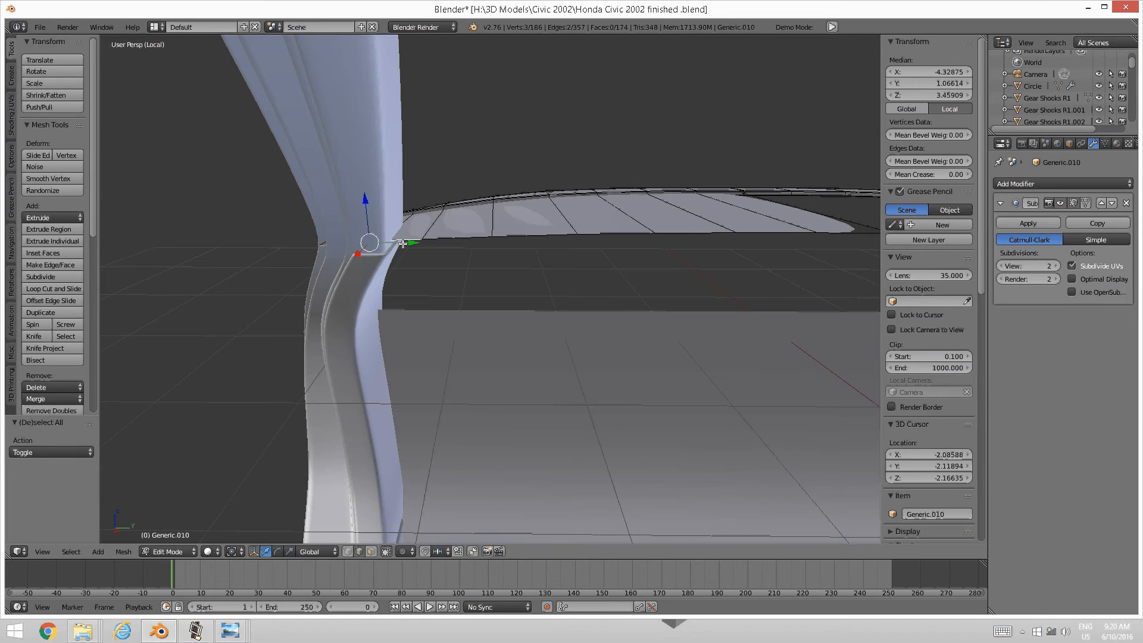
{"action": "left_click_drag", "start_coordinate": [409, 242], "coordinate": [460, 245]}
{"action": "middle_click_drag", "start_coordinate": [501, 221], "coordinate": [469, 212]}
{"action": "left_click_drag", "start_coordinate": [414, 191], "coordinate": [412, 196]}
{"action": "middle_click_drag", "start_coordinate": [412, 196], "coordinate": [386, 289]}
In vertex selection, move the inner edge's outermost vertex about 0.229 along Y, raise it about 0.027, and shift it back about 0.079 along Y
{"action": "key", "text": "a"}
{"action": "key", "text": "ctrl+Tab"}
{"action": "left_click", "coordinate": [363, 238]}
{"action": "right_click", "coordinate": [365, 242]}
{"action": "left_click_drag", "start_coordinate": [405, 295], "coordinate": [440, 293]}
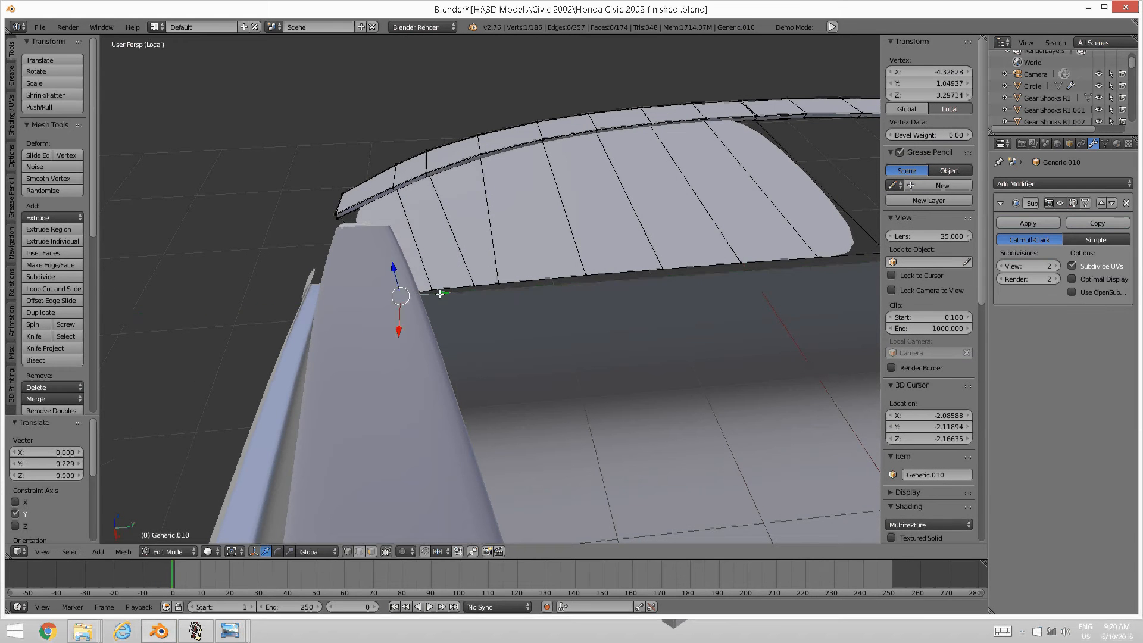
{"action": "middle_click_drag", "start_coordinate": [440, 293], "coordinate": [461, 213]}
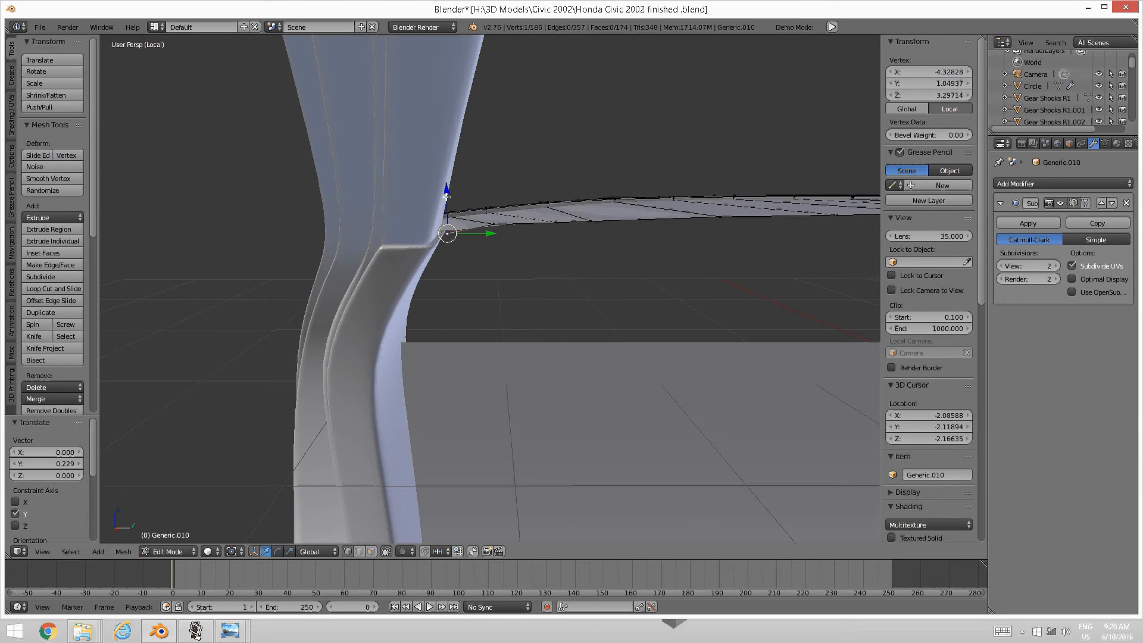
{"action": "left_click_drag", "start_coordinate": [444, 190], "coordinate": [445, 184]}
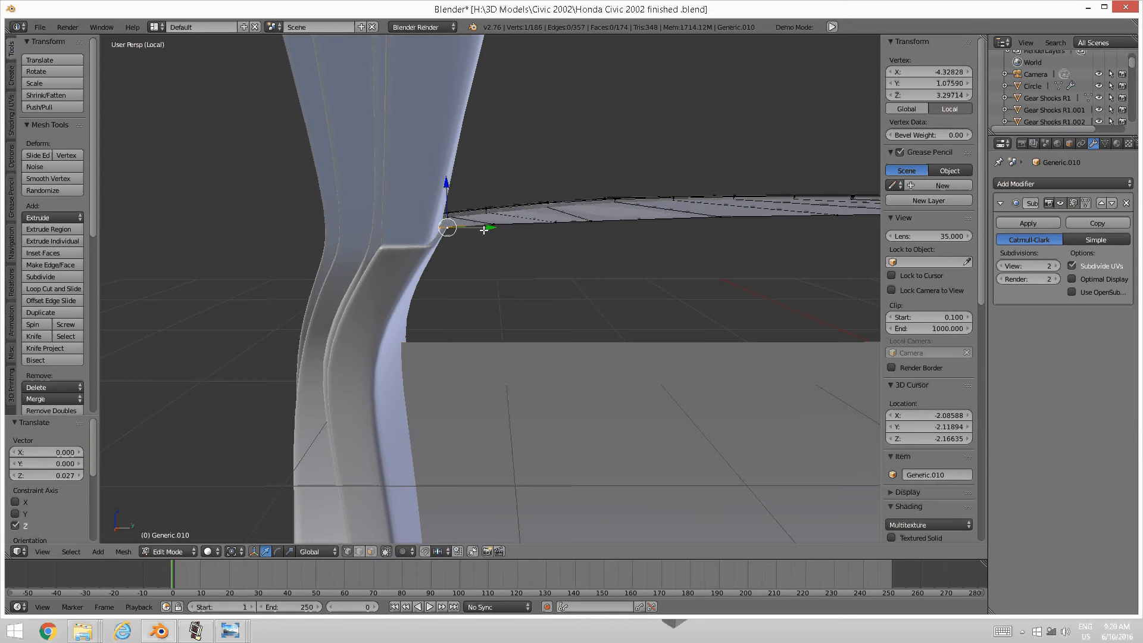
{"action": "left_click_drag", "start_coordinate": [488, 229], "coordinate": [470, 230]}
{"action": "middle_click_drag", "start_coordinate": [470, 230], "coordinate": [480, 321]}
Shift the third vertex of the inner edge inward along Y and raise it slightly, and raise the second vertex along Z
{"action": "right_click", "coordinate": [481, 331]}
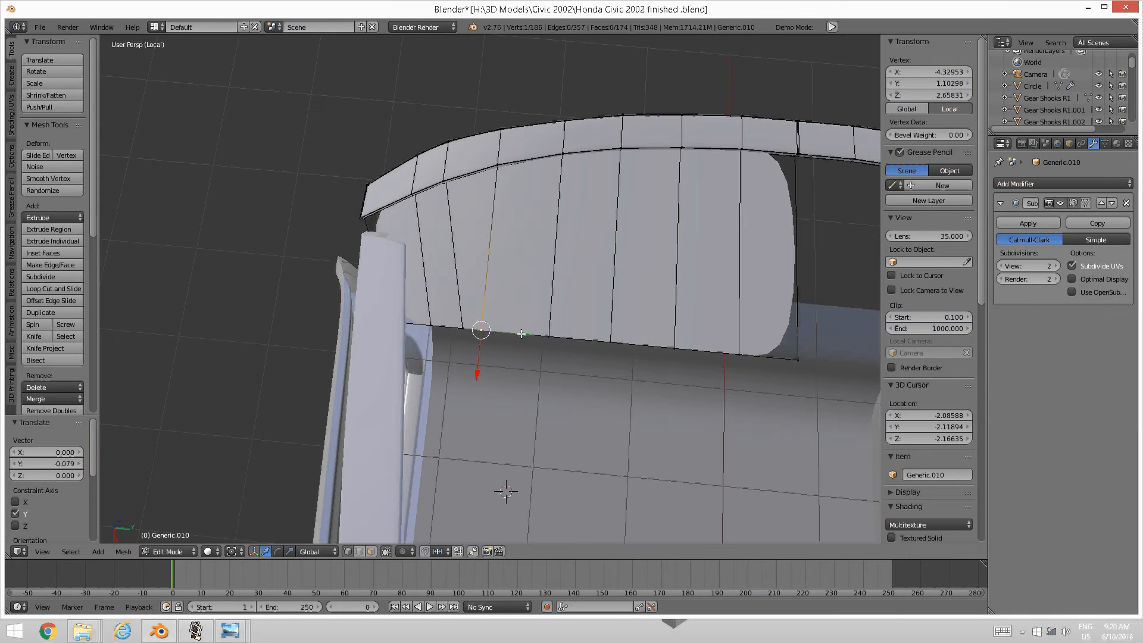
{"action": "left_click_drag", "start_coordinate": [521, 333], "coordinate": [537, 329]}
{"action": "middle_click_drag", "start_coordinate": [537, 329], "coordinate": [496, 219]}
{"action": "left_click_drag", "start_coordinate": [495, 219], "coordinate": [492, 217]}
{"action": "middle_click_drag", "start_coordinate": [492, 217], "coordinate": [491, 233]}
{"action": "key", "text": "a"}
{"action": "right_click", "coordinate": [460, 253]}
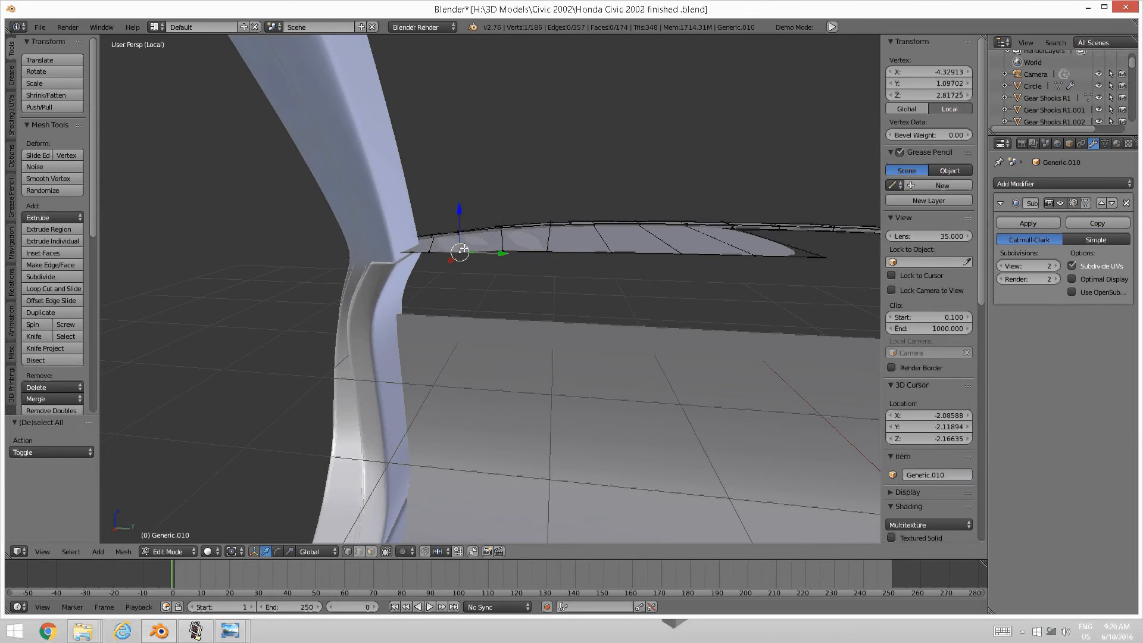
{"action": "left_click_drag", "start_coordinate": [462, 221], "coordinate": [459, 217]}
{"action": "key", "text": "a"}
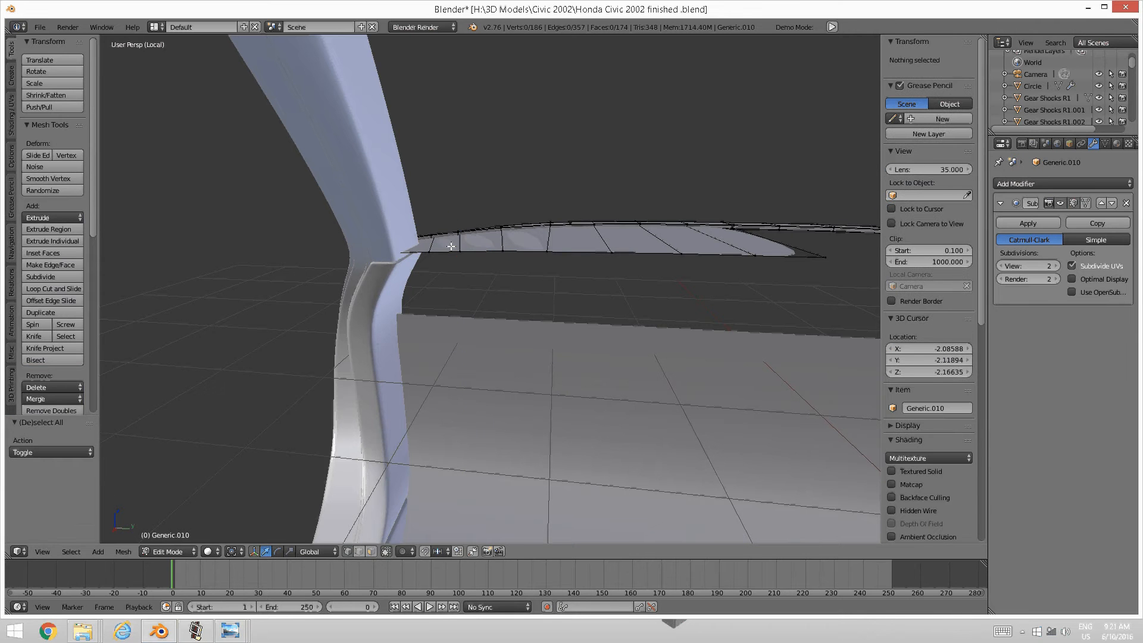
In face selection, select all linked faces of the half dashboard panel and separate them into their own object
{"action": "middle_click_drag", "start_coordinate": [451, 243], "coordinate": [449, 306]}
{"action": "key", "text": "ctrl+Tab"}
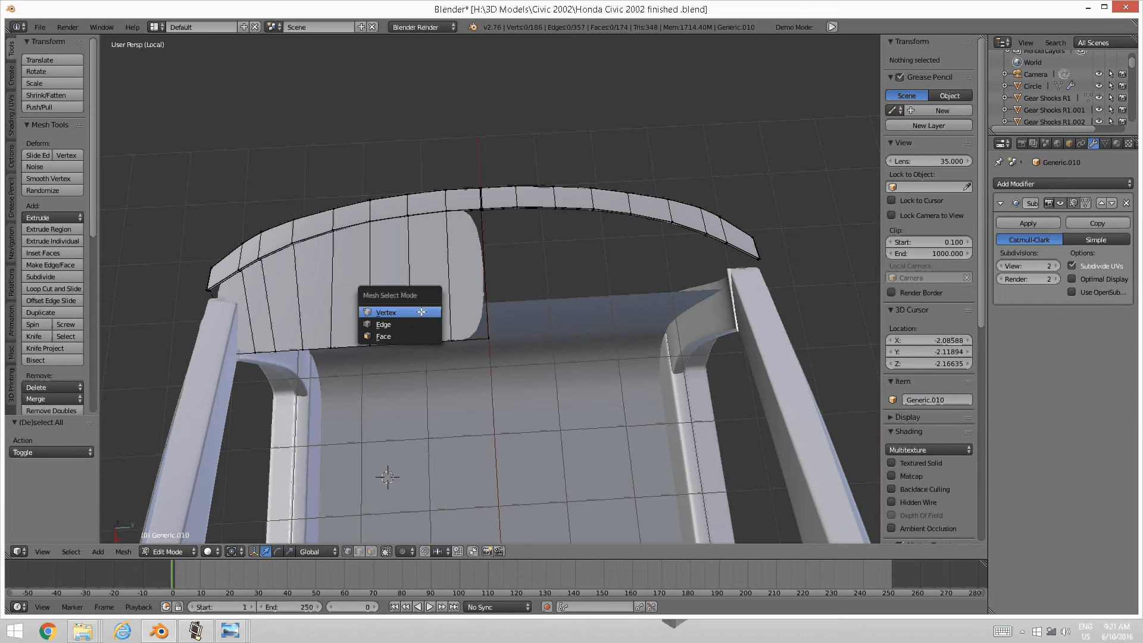
{"action": "left_click", "coordinate": [402, 336]}
{"action": "right_click", "coordinate": [419, 306]}
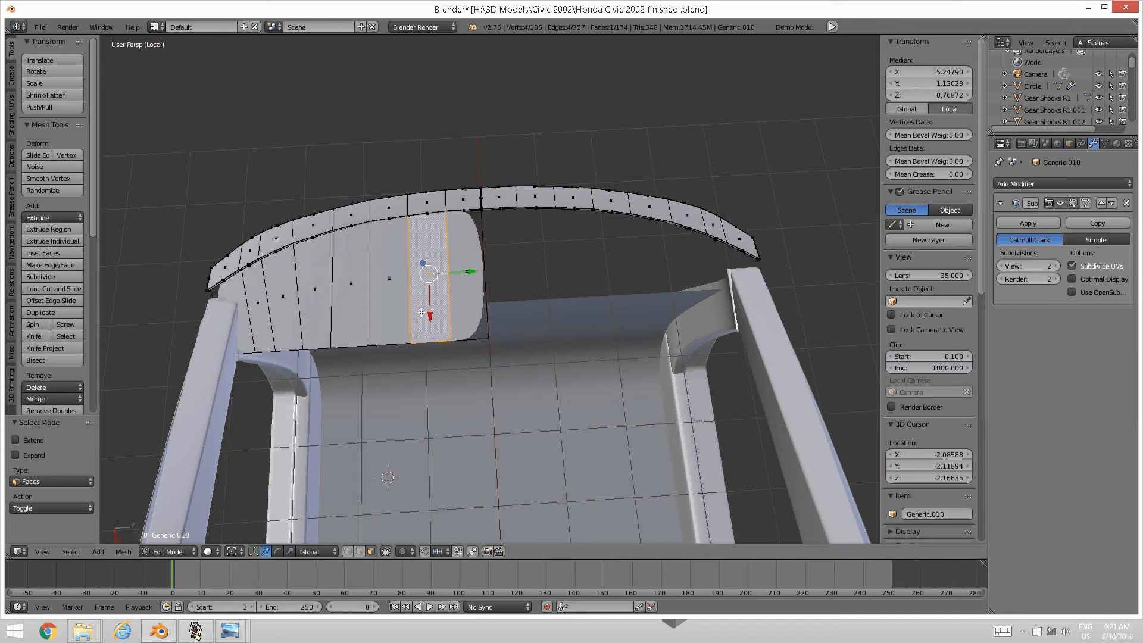
{"action": "key", "text": "ctrl+l"}
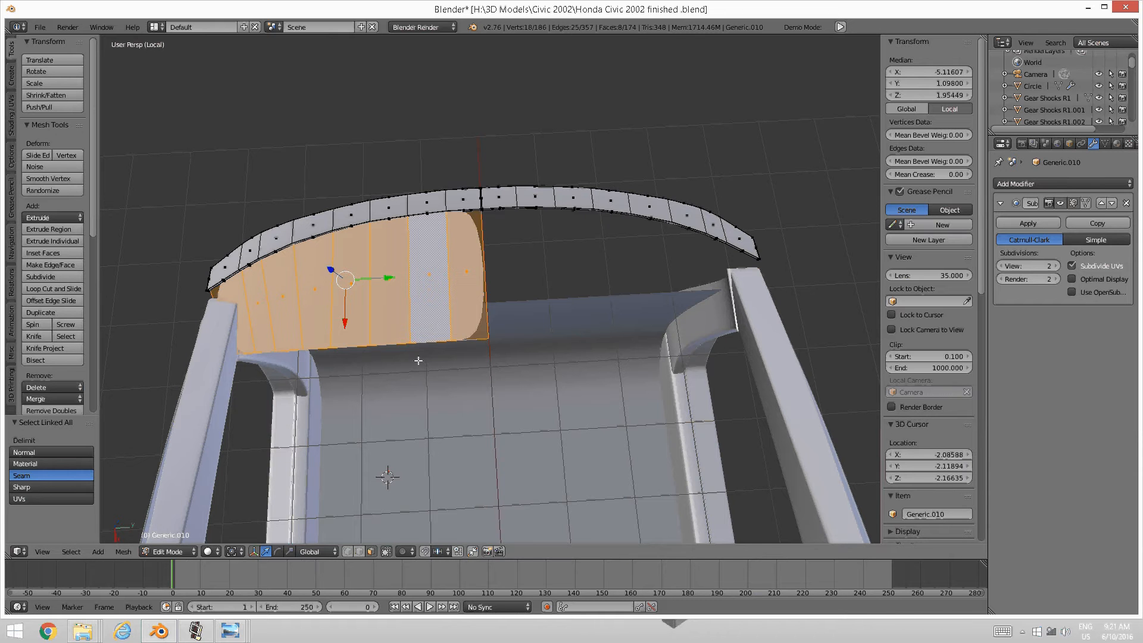
{"action": "key", "text": "p"}
{"action": "left_click", "coordinate": [434, 347]}
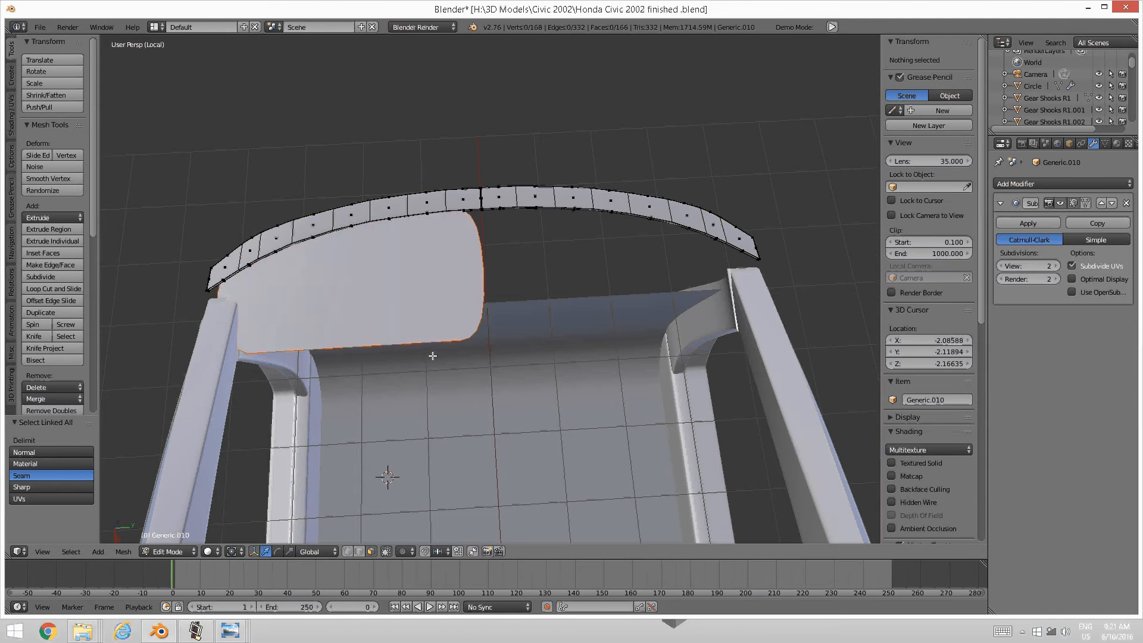
Return to object mode, select the separated dashboard panel, and add a Mirror modifier to it
{"action": "middle_click_drag", "start_coordinate": [432, 355], "coordinate": [546, 334]}
{"action": "key", "text": "Tab"}
{"action": "left_click", "coordinate": [333, 315]}
{"action": "scroll", "coordinate": [513, 314], "scroll_direction": "up", "scroll_amount": 3}
{"action": "right_click", "coordinate": [548, 331]}
{"action": "left_click", "coordinate": [1051, 184]}
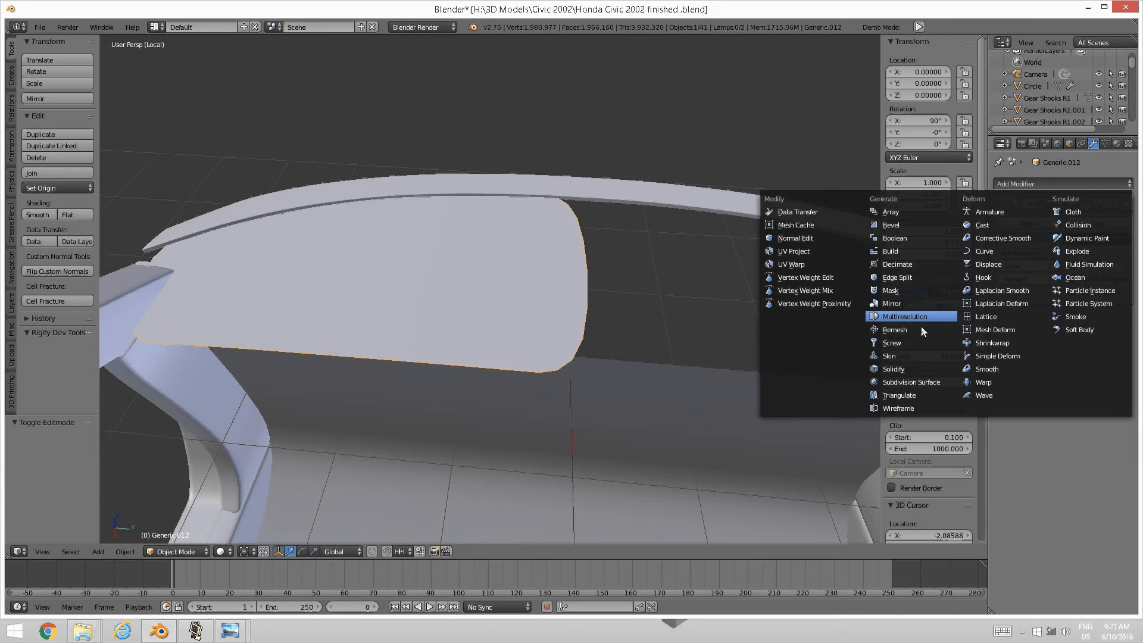
{"action": "left_click", "coordinate": [893, 304]}
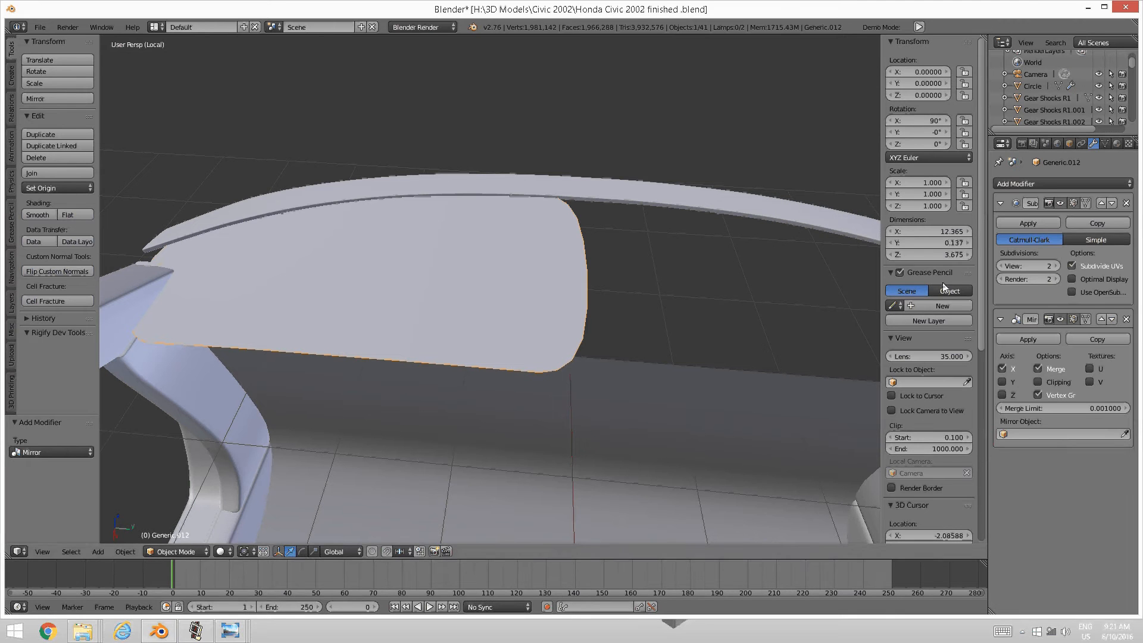
Try mirroring the panel across Y instead of X, and leave all mirror axes disabled
{"action": "left_click", "coordinate": [1003, 382]}
{"action": "left_click", "coordinate": [1002, 369]}
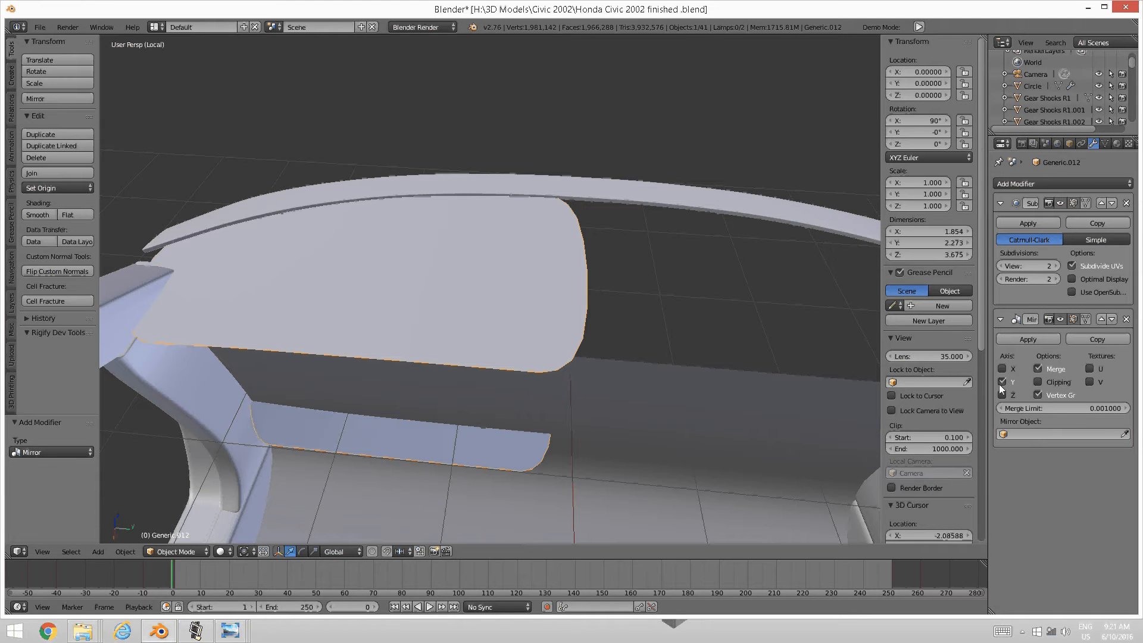
{"action": "left_click", "coordinate": [1002, 381]}
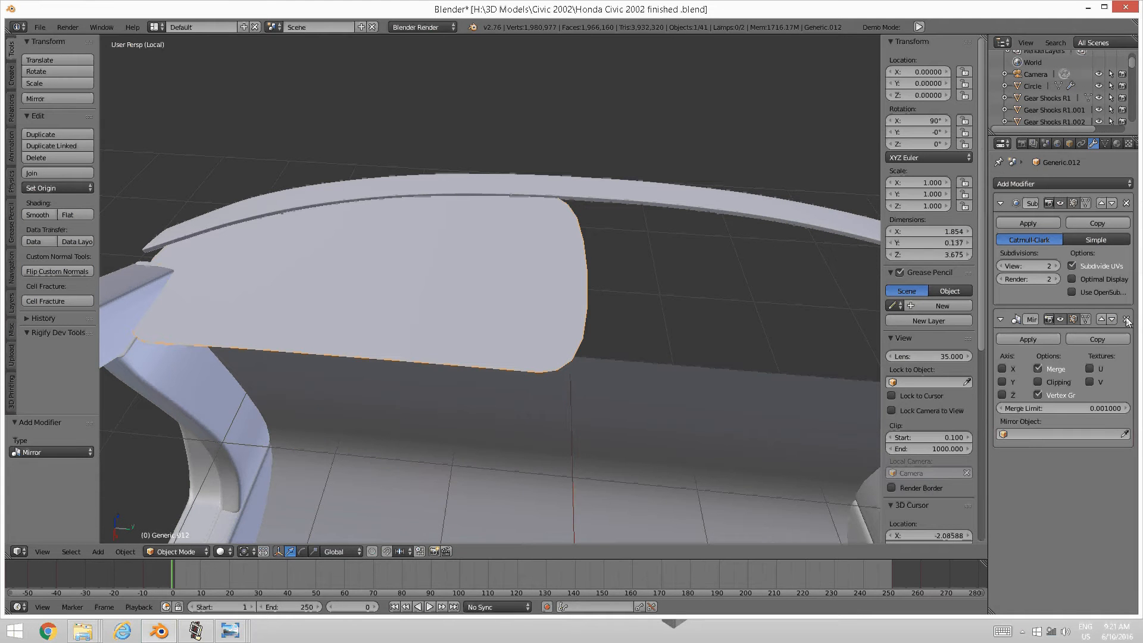
Select the dashboard panel's central end edge in edit mode and try to snap the 3D cursor to it
{"action": "key", "text": "Tab"}
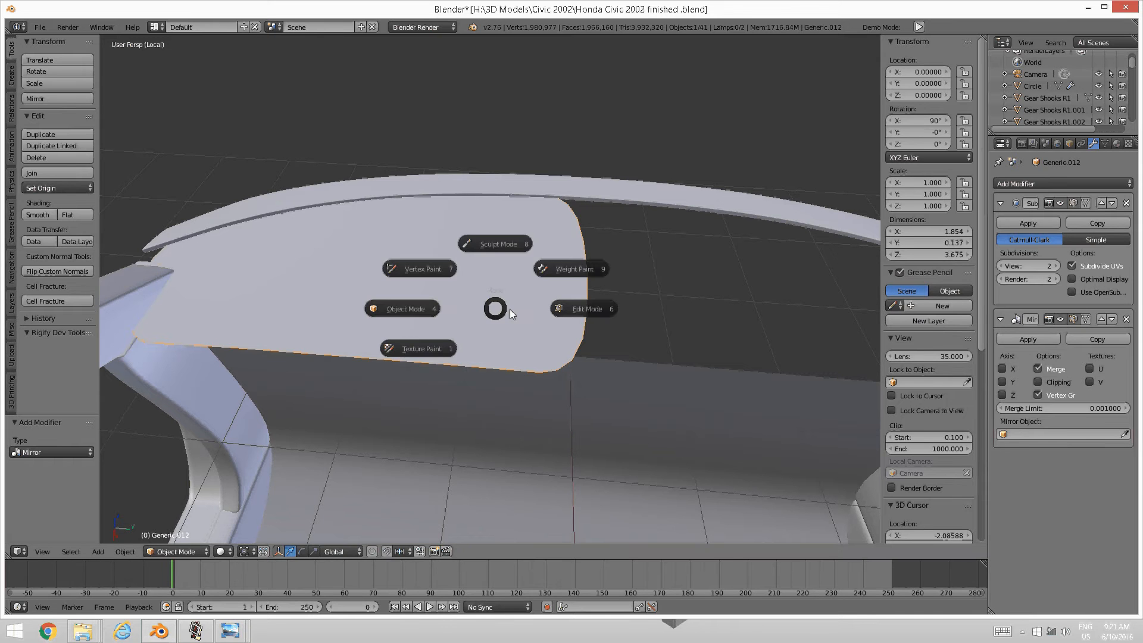
{"action": "left_click", "coordinate": [568, 311]}
{"action": "right_click", "coordinate": [588, 307]}
{"action": "key", "text": "a"}
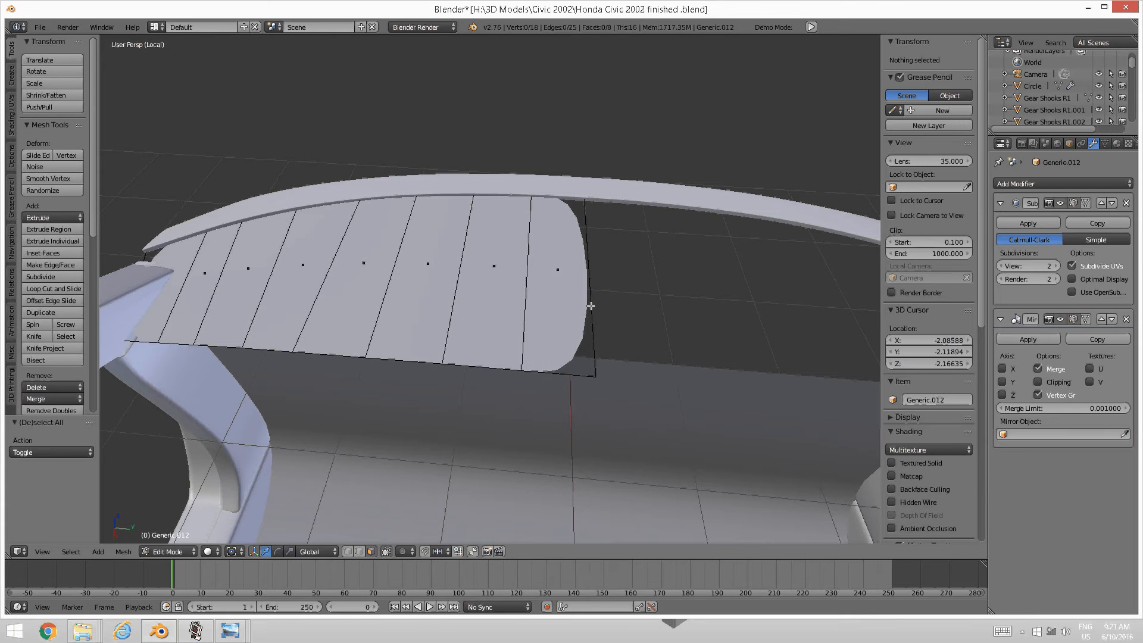
{"action": "key", "text": "ctrl+Tab"}
{"action": "left_click", "coordinate": [565, 295]}
{"action": "right_click", "coordinate": [589, 292]}
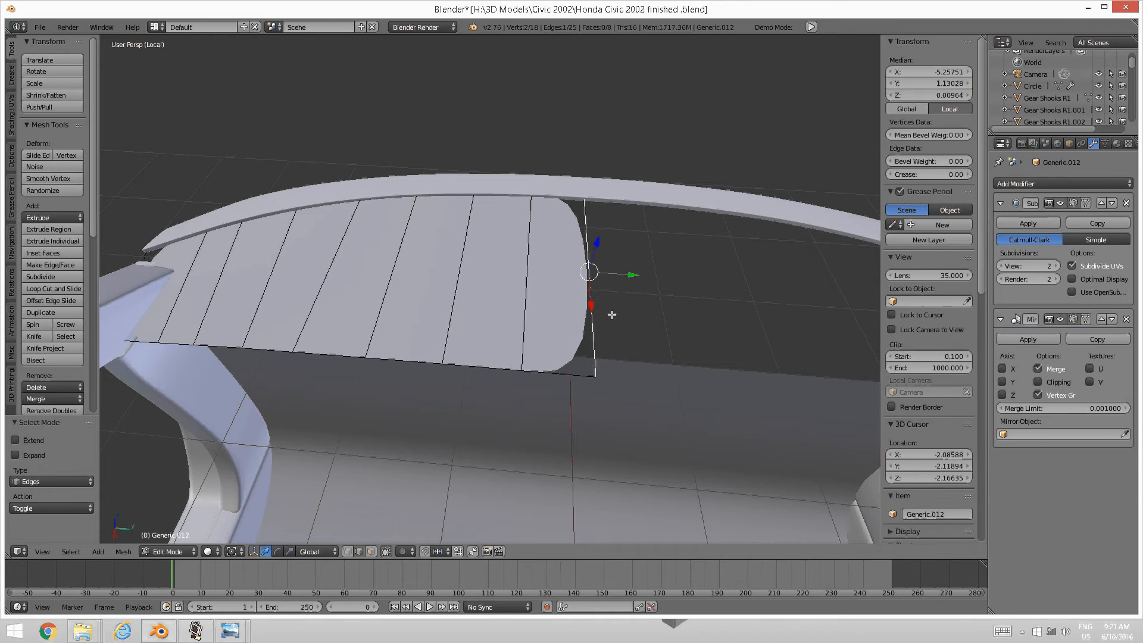
{"action": "key", "text": "shift+s"}
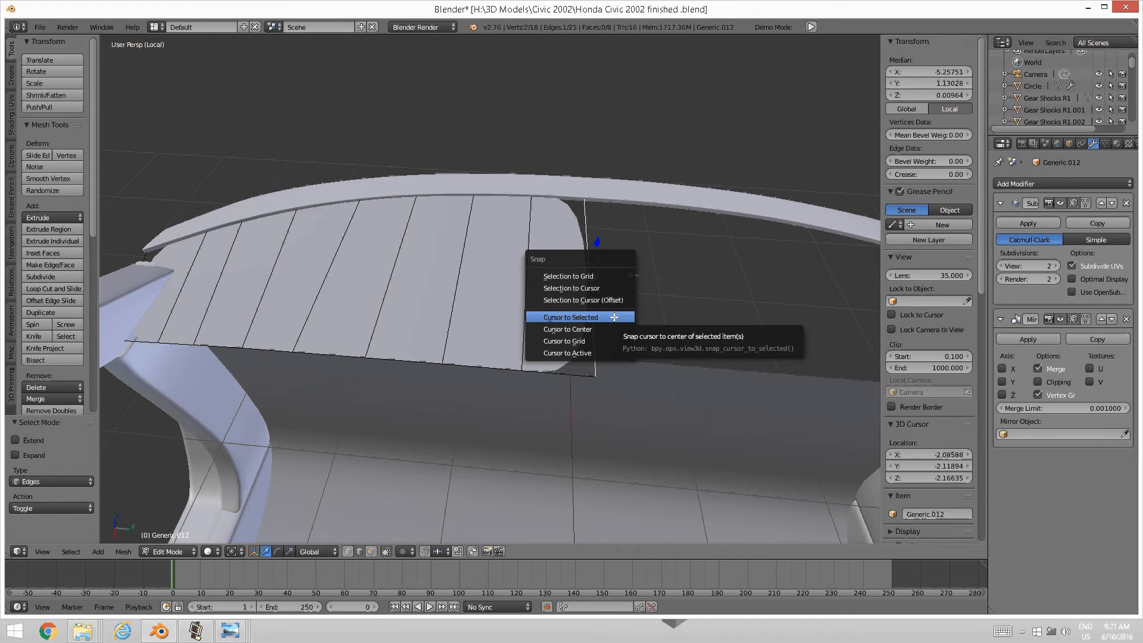
{"action": "left_click", "coordinate": [613, 317]}
{"action": "key", "text": "KP_Decimal"}
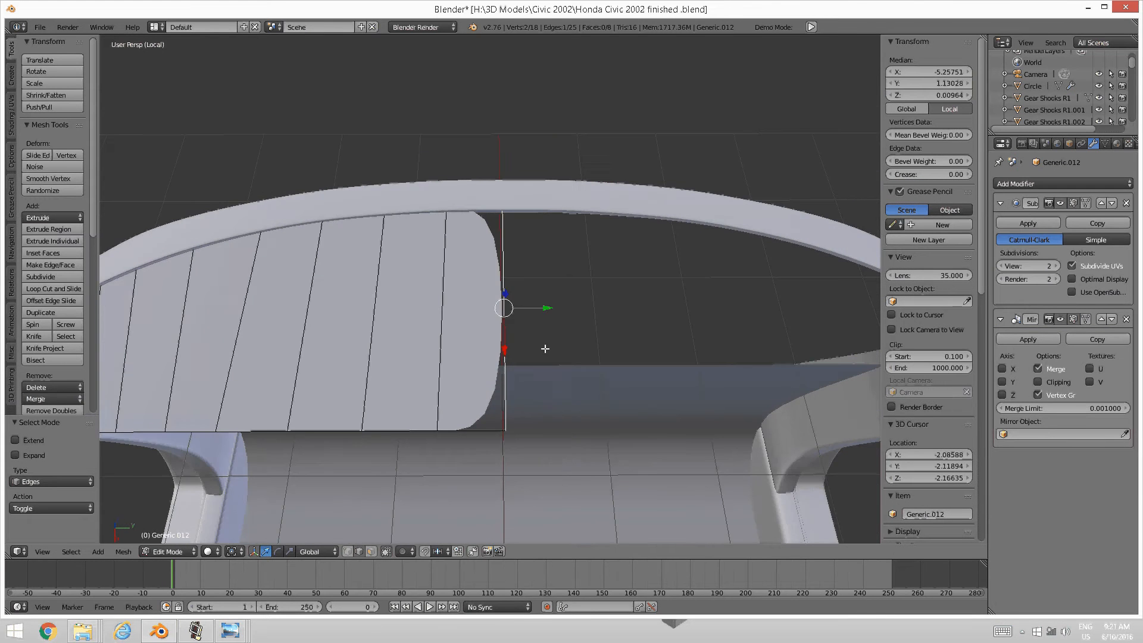
{"action": "key", "text": "a"}
{"action": "right_click", "coordinate": [522, 209]}
{"action": "key", "text": "a"}
{"action": "key", "text": "ctrl+Tab"}
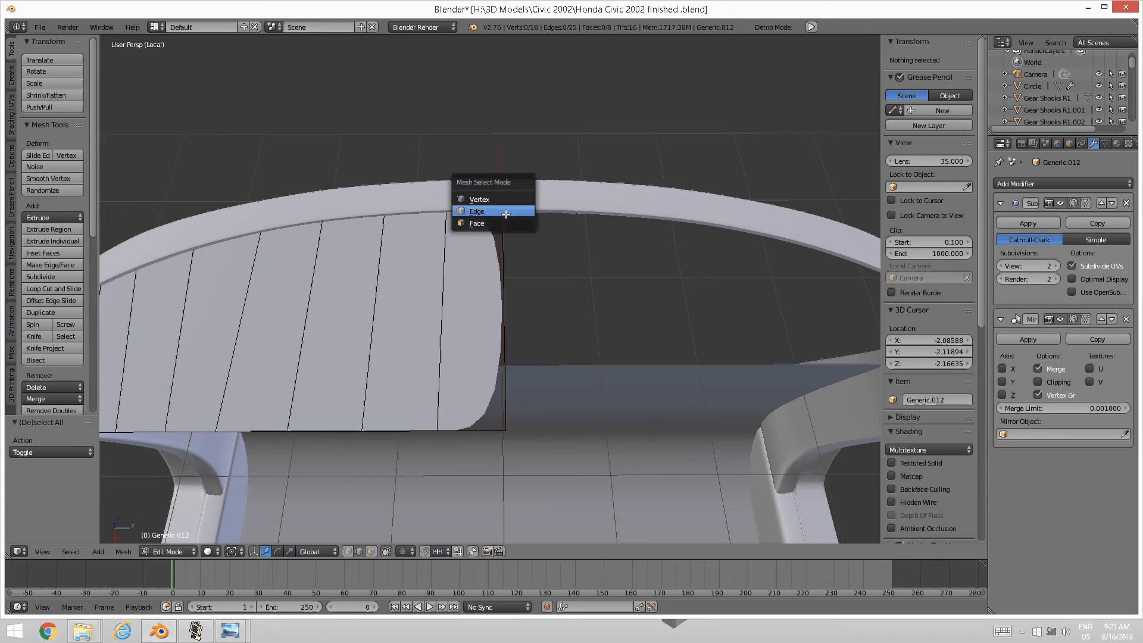
{"action": "left_click", "coordinate": [503, 224]}
{"action": "key", "text": "ctrl+Tab"}
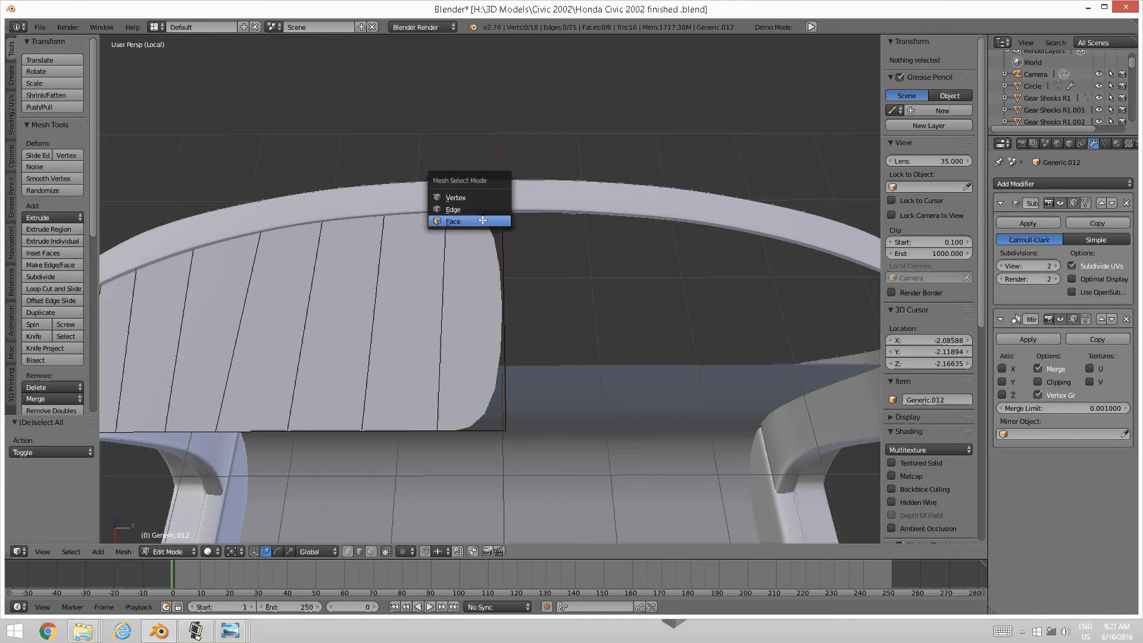
{"action": "left_click", "coordinate": [482, 221]}
{"action": "key", "text": "ctrl+Tab"}
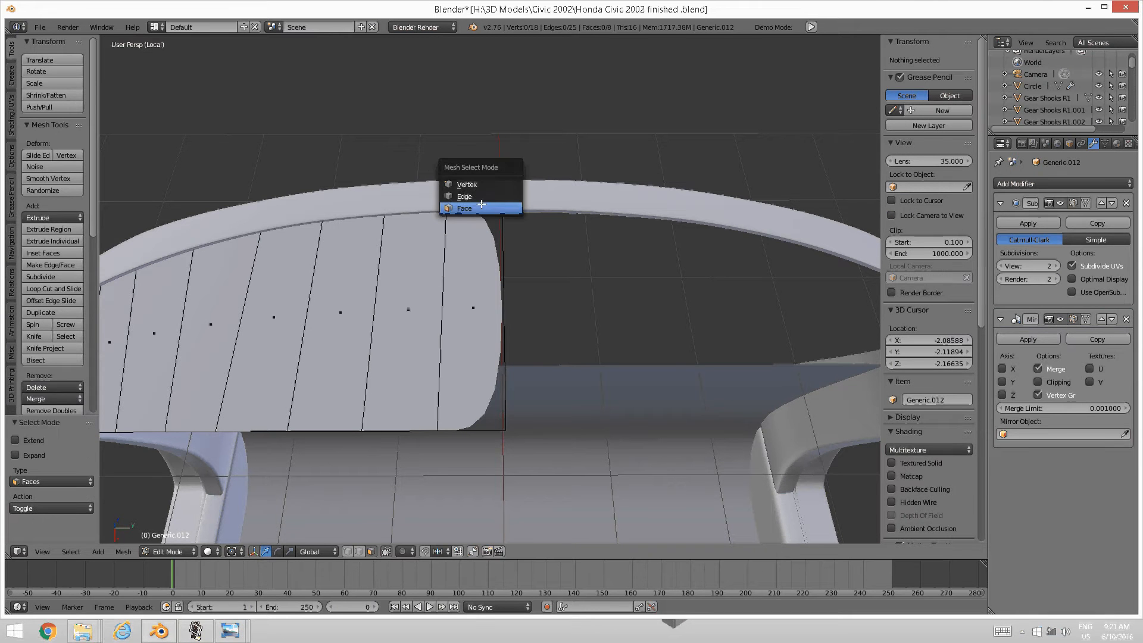
{"action": "left_click", "coordinate": [481, 203]}
{"action": "key", "text": "ctrl+Tab"}
{"action": "left_click", "coordinate": [483, 189]}
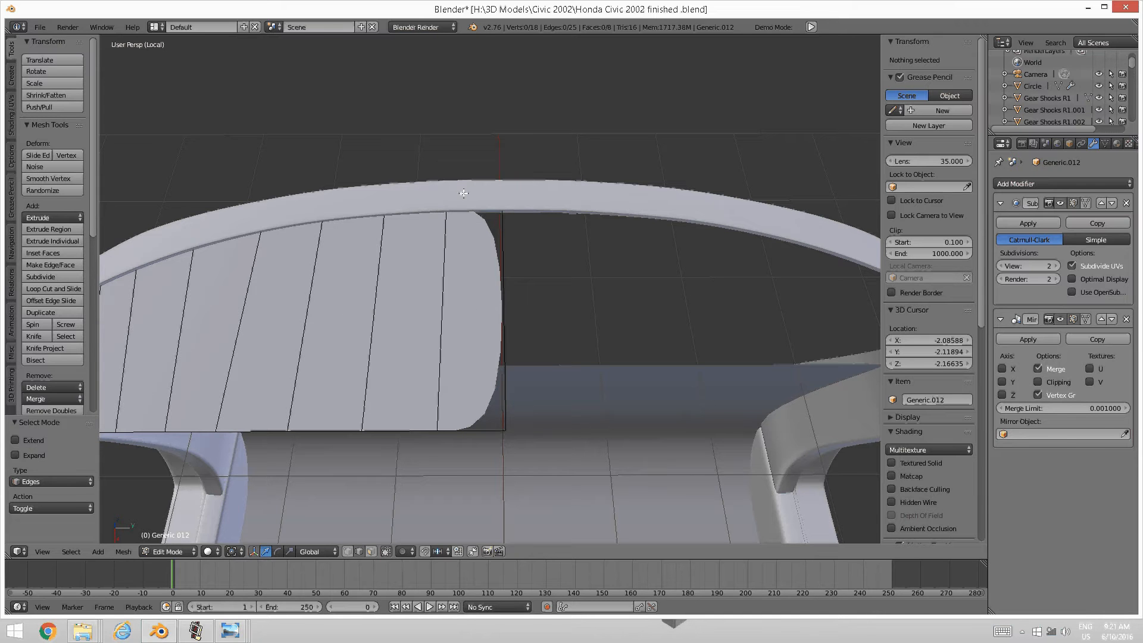
Edit the windshield strip, select its central edge loop, snap the 3D cursor to it, and deselect the loop
{"action": "key", "text": "Tab"}
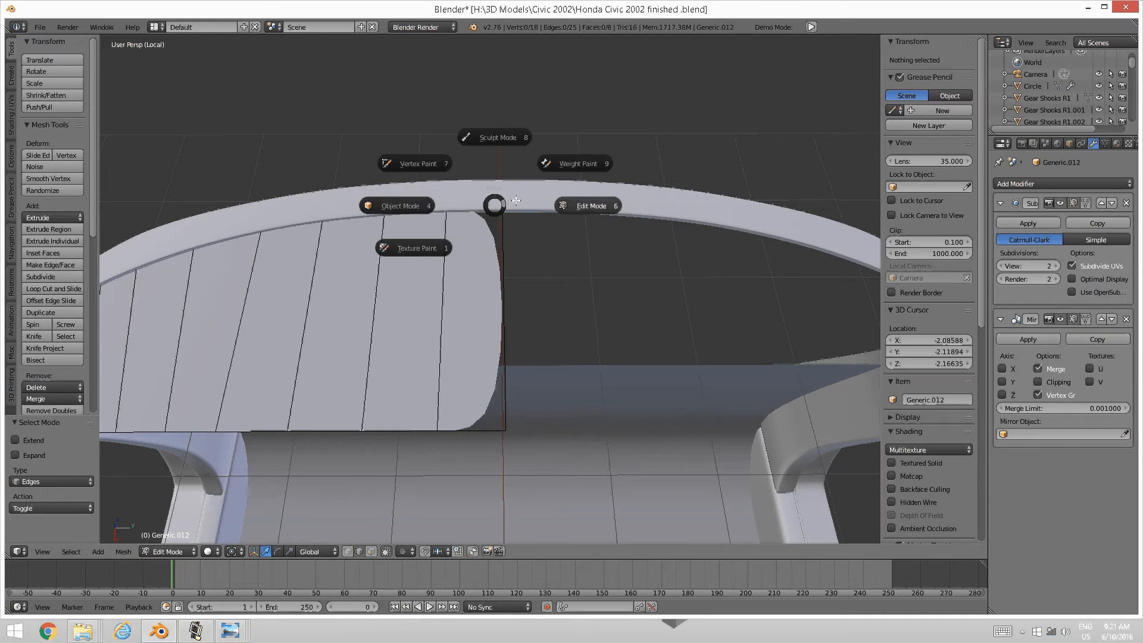
{"action": "left_click", "coordinate": [421, 206]}
{"action": "key", "text": "Tab"}
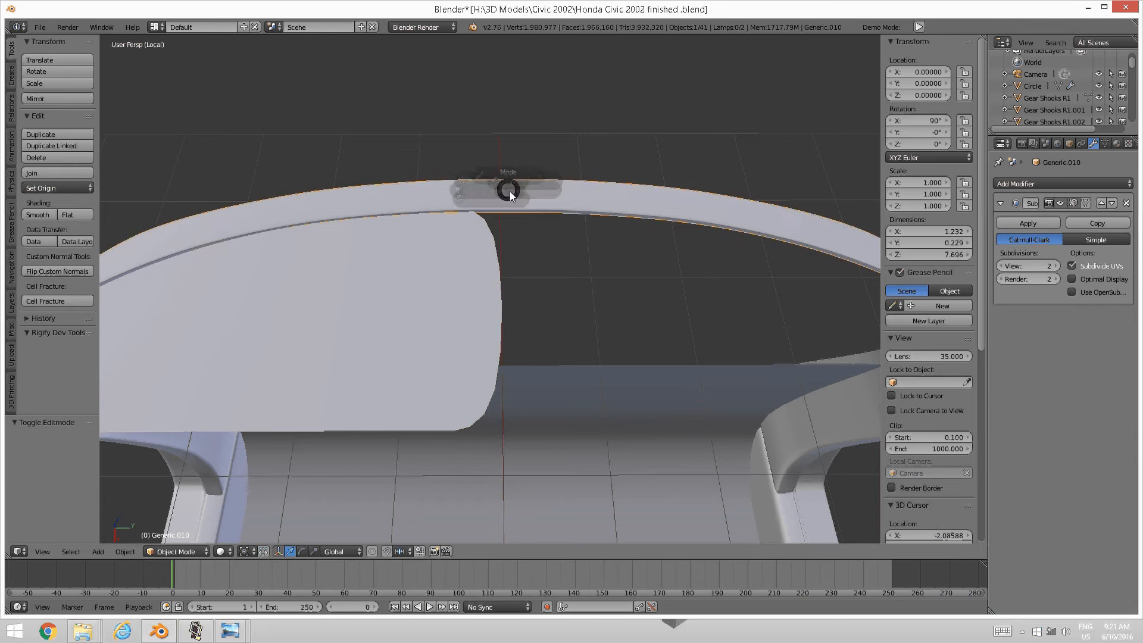
{"action": "left_click", "coordinate": [593, 192]}
{"action": "scroll", "coordinate": [518, 208], "scroll_direction": "up", "scroll_amount": 3}
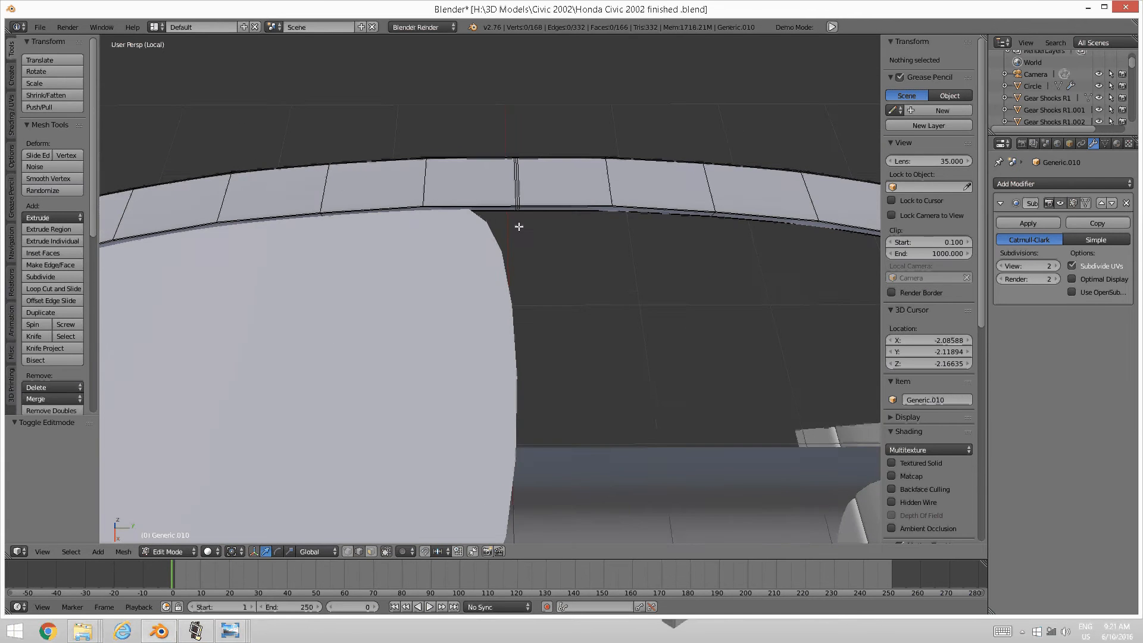
{"action": "right_click", "coordinate": [517, 195], "text": "alt"}
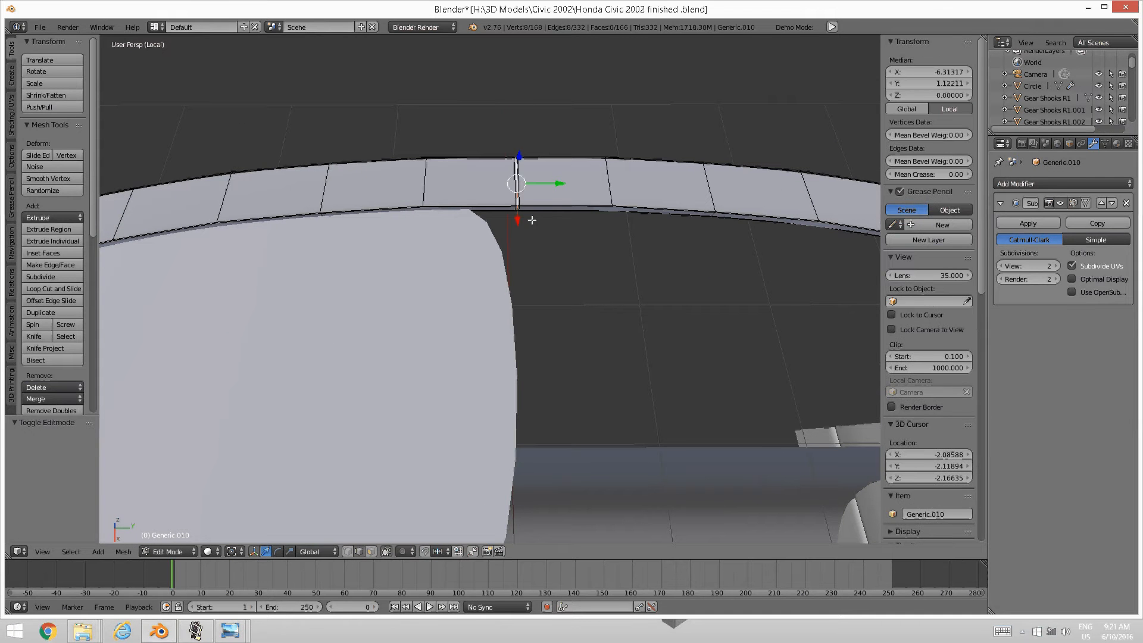
{"action": "key", "text": "shift+s"}
{"action": "left_click", "coordinate": [531, 228]}
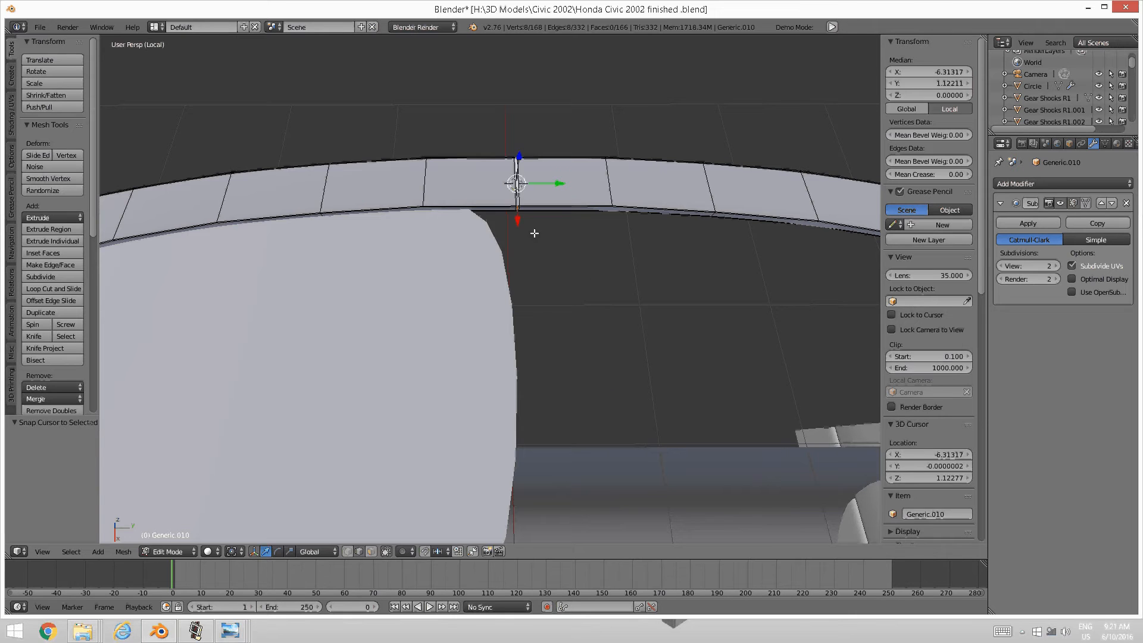
{"action": "key", "text": "a"}
Leave the windshield strip's edit mode and open the separated dashboard panel in edit mode
{"action": "scroll", "coordinate": [529, 252], "scroll_direction": "down", "scroll_amount": 3}
{"action": "mouse_move", "coordinate": [528, 253]}
{"action": "middle_mouse_down"}
{"action": "mouse_move", "coordinate": [539, 252]}
{"action": "mouse_move", "coordinate": [512, 247]}
{"action": "middle_mouse_up"}
{"action": "key", "text": "Tab"}
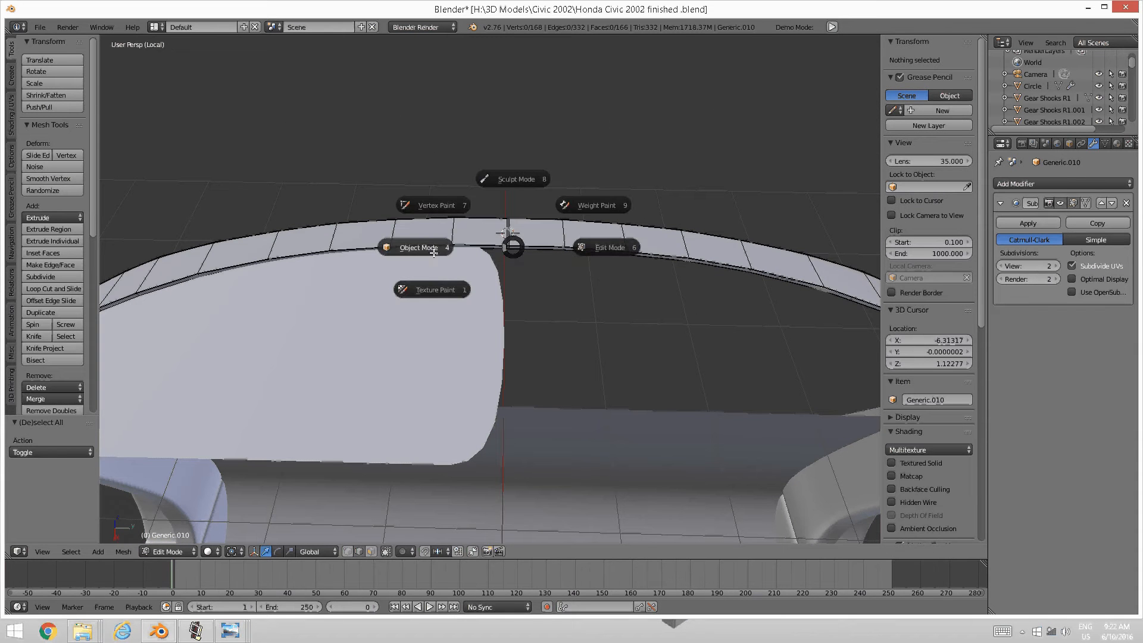
{"action": "left_click", "coordinate": [431, 252]}
{"action": "scroll", "coordinate": [516, 252], "scroll_direction": "up", "scroll_amount": 3}
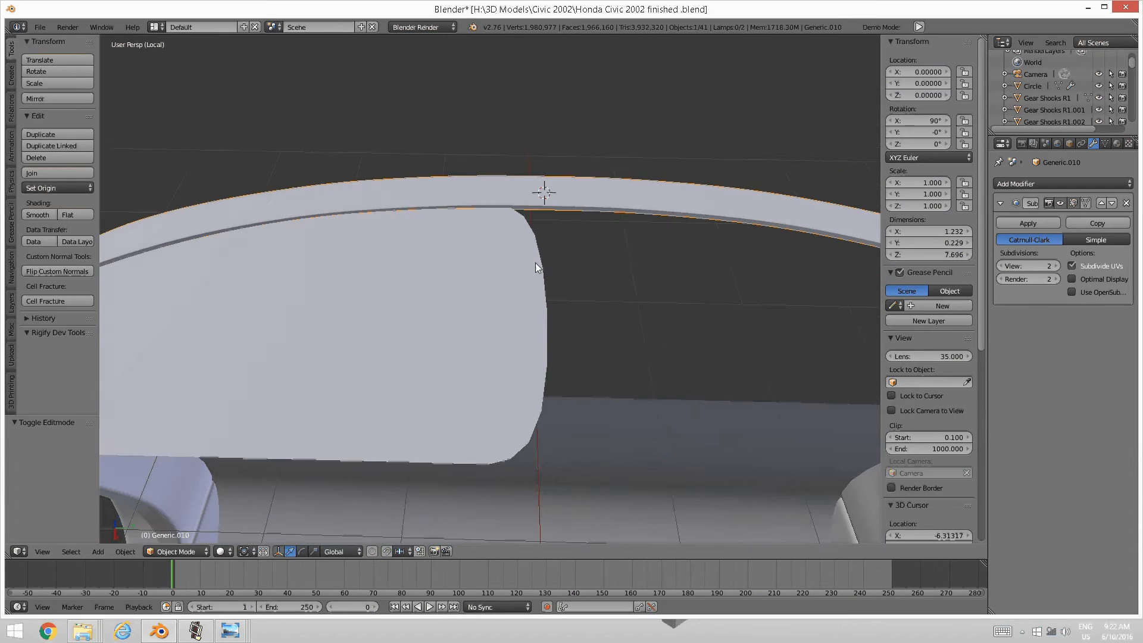
{"action": "right_click", "coordinate": [529, 274]}
{"action": "key", "text": "Tab"}
{"action": "left_click", "coordinate": [600, 266]}
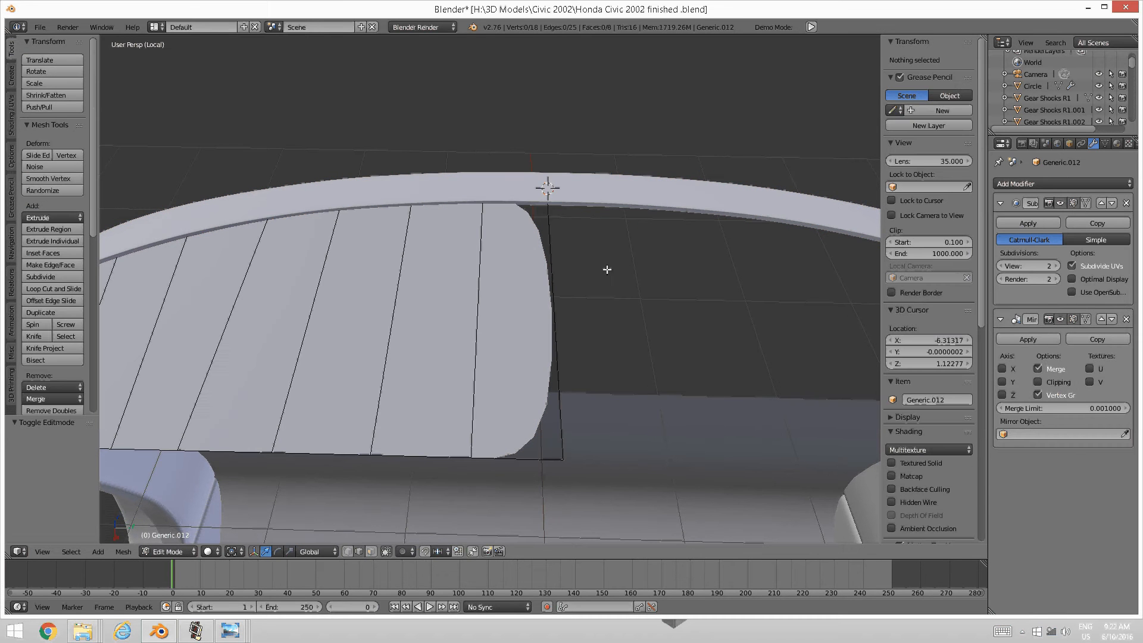
Select the dashboard panel's central end edge and snap the 3D cursor to it
{"action": "right_click", "coordinate": [553, 298]}
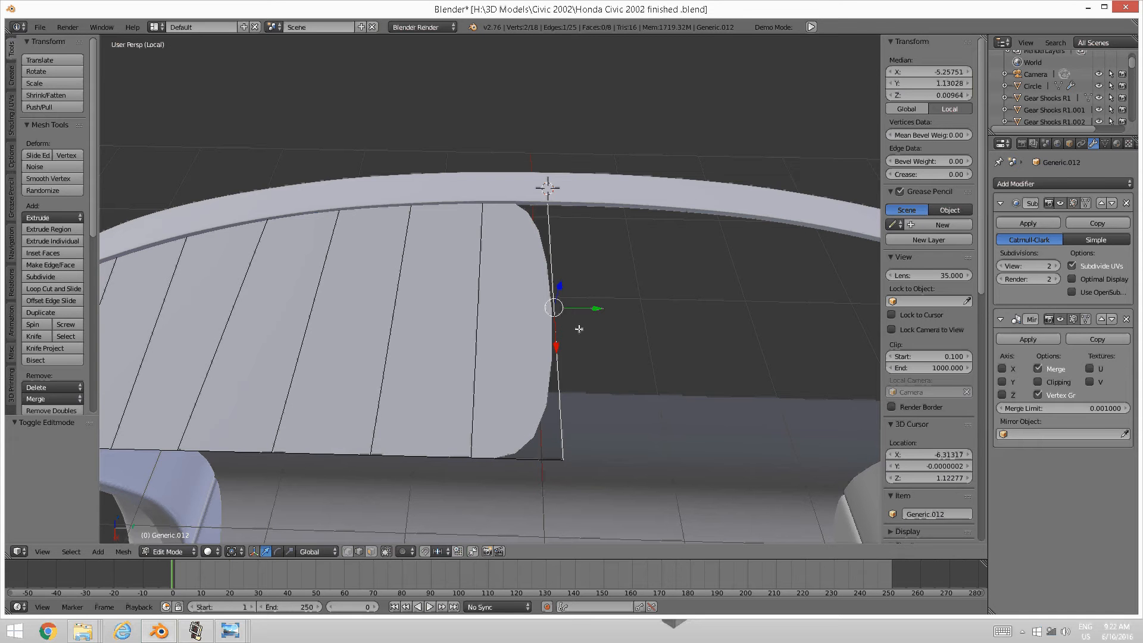
{"action": "key", "text": "shift+s"}
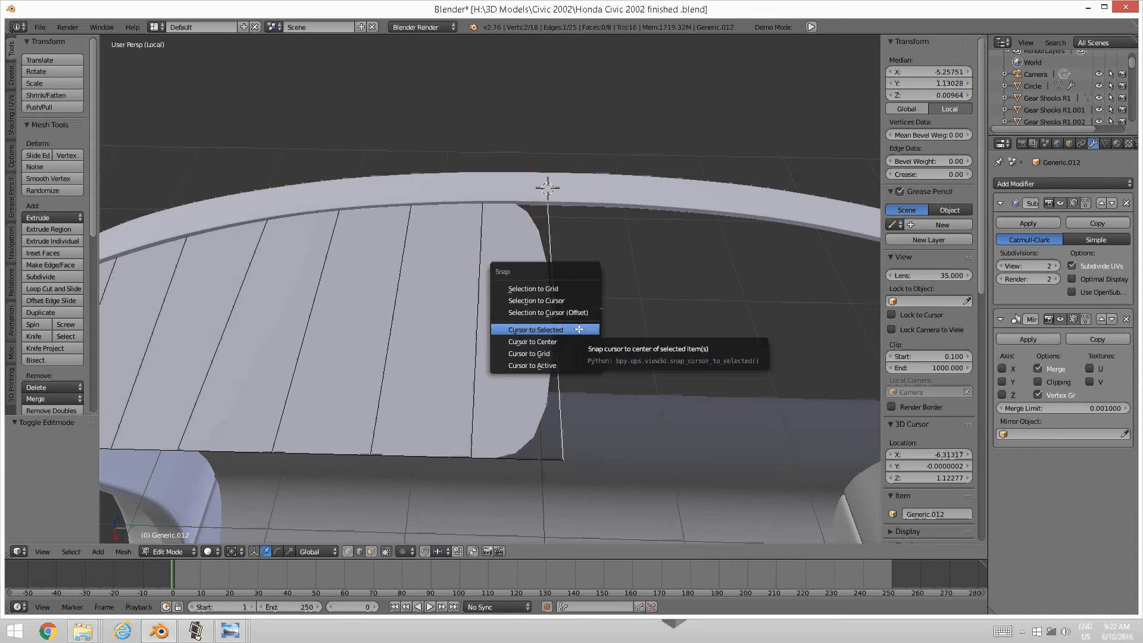
{"action": "left_click", "coordinate": [579, 330]}
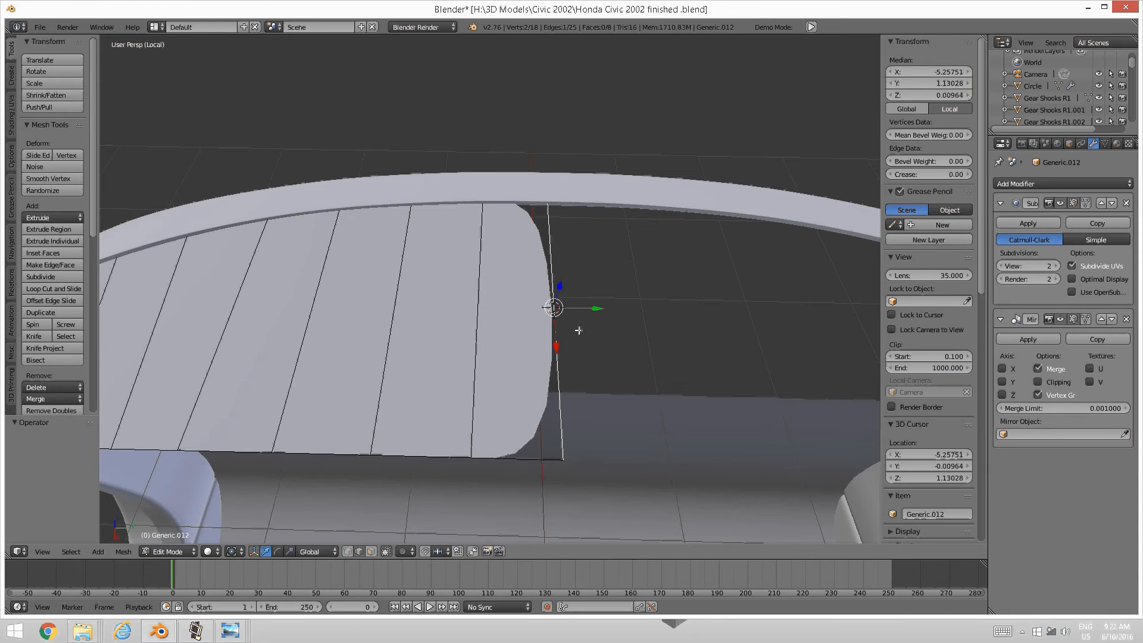
Snap the 3D cursor to the windshield strip's central edge loop, and reselect the dashboard panel in object mode
{"action": "key", "text": "Tab"}
{"action": "left_click", "coordinate": [470, 197]}
{"action": "right_click", "coordinate": [552, 191]}
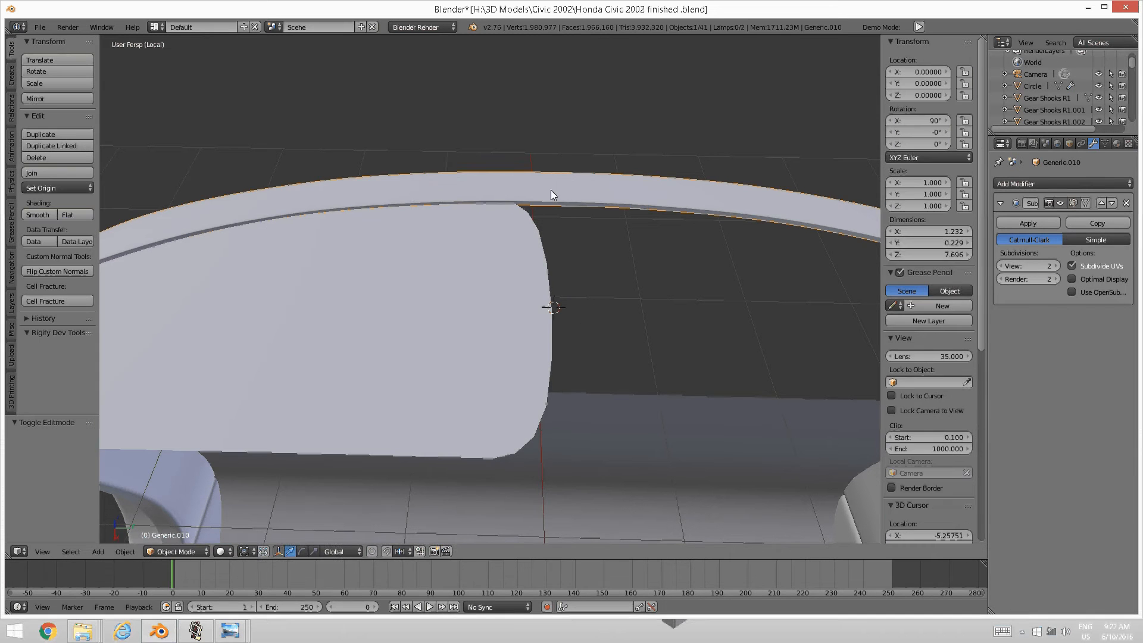
{"action": "key", "text": "Tab"}
{"action": "left_click", "coordinate": [614, 195]}
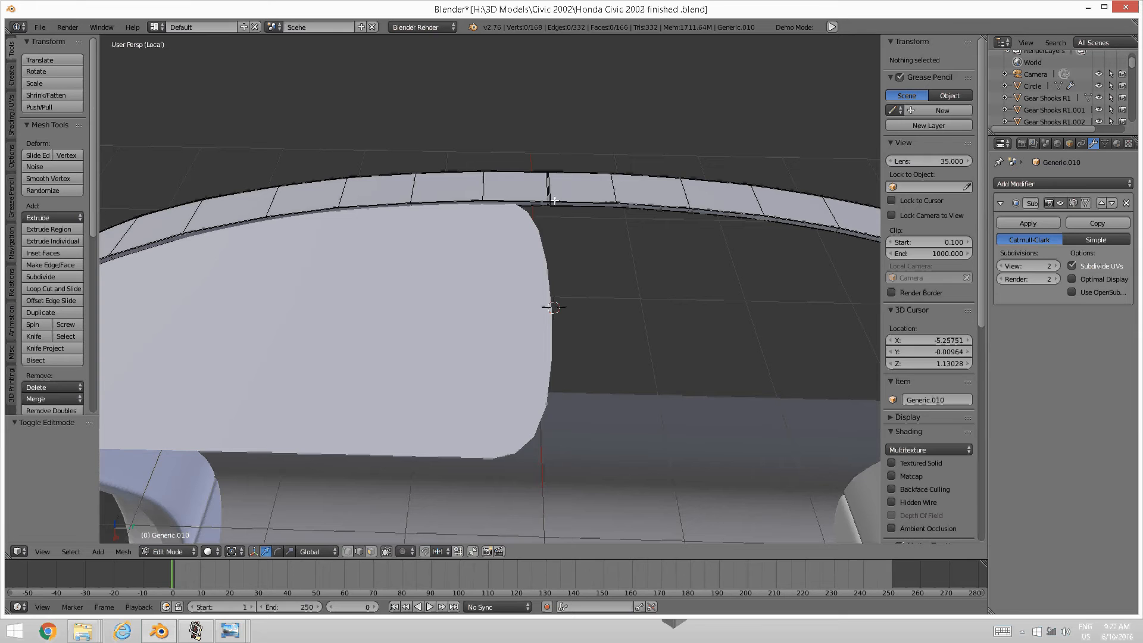
{"action": "scroll", "coordinate": [563, 192], "scroll_direction": "up", "scroll_amount": 4}
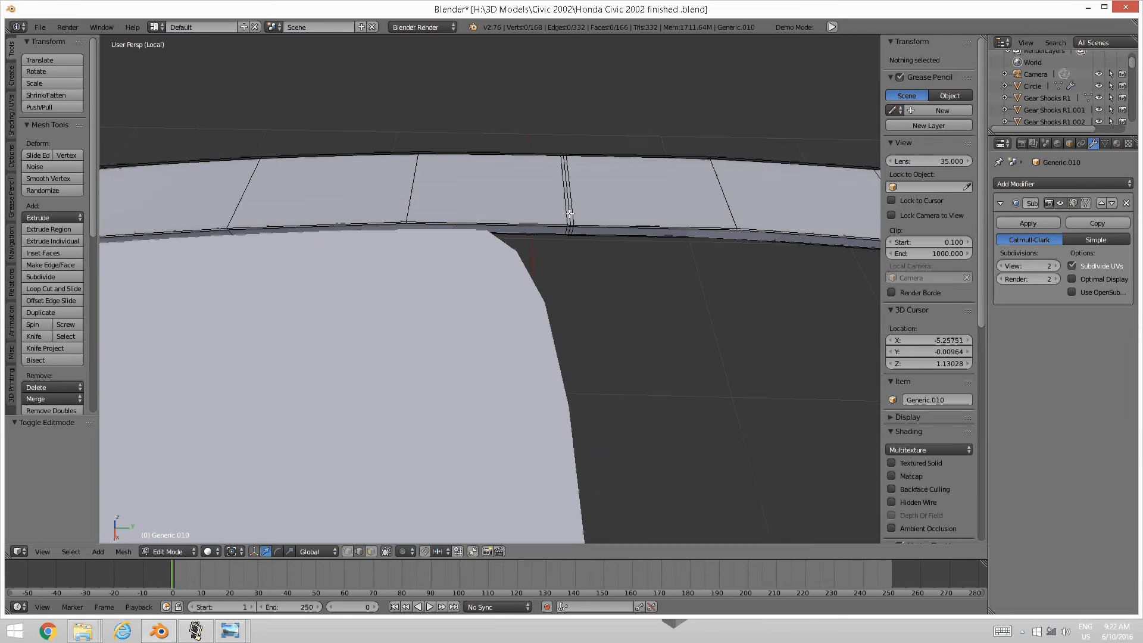
{"action": "right_click", "coordinate": [573, 208], "text": "alt"}
{"action": "middle_click_drag", "start_coordinate": [572, 208], "coordinate": [563, 235]}
{"action": "key", "text": "shift+s"}
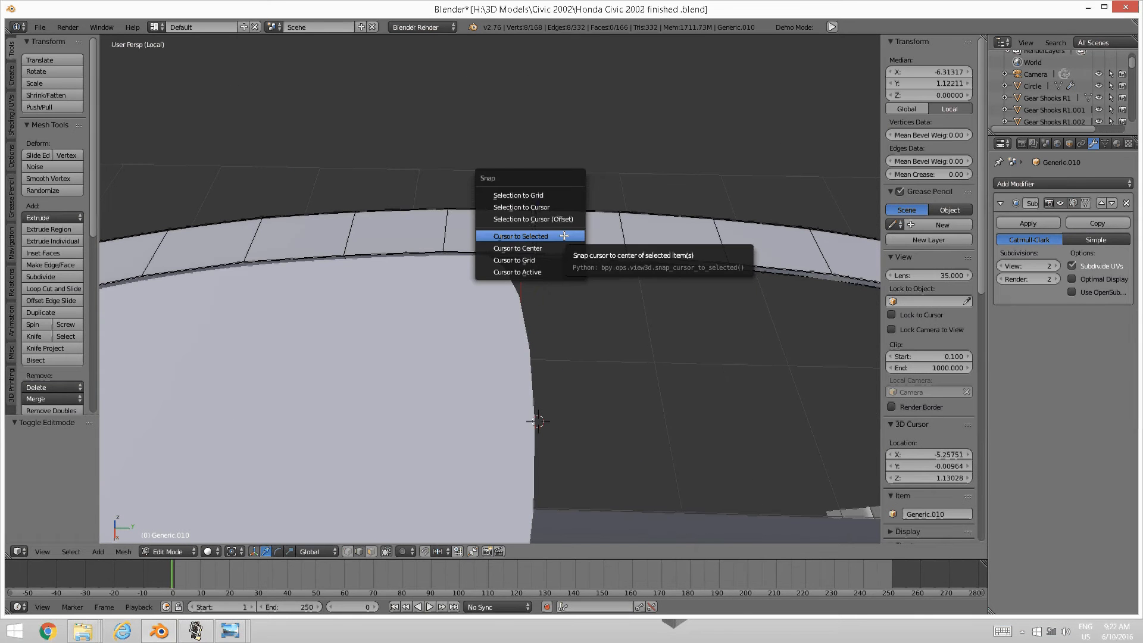
{"action": "left_click", "coordinate": [564, 235]}
{"action": "scroll", "coordinate": [575, 274], "scroll_direction": "down", "scroll_amount": 4}
{"action": "scroll", "coordinate": [576, 274], "scroll_direction": "up", "scroll_amount": 2}
{"action": "middle_click_drag", "start_coordinate": [512, 317], "coordinate": [539, 284], "text": "shift"}
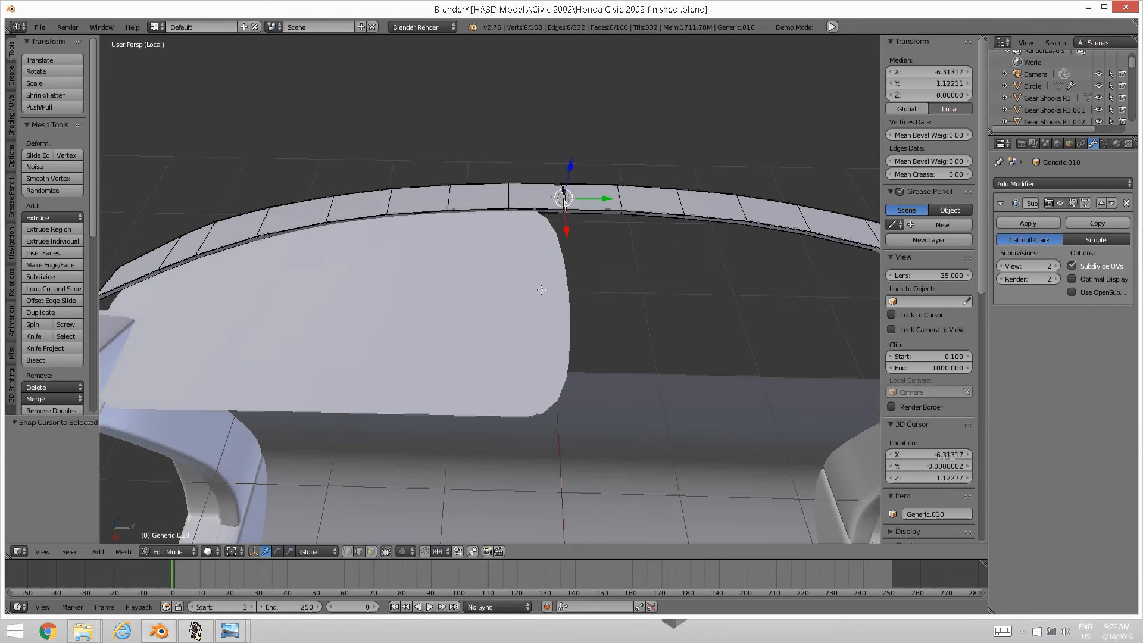
{"action": "key", "text": "Tab"}
{"action": "left_click", "coordinate": [441, 289]}
{"action": "right_click", "coordinate": [541, 282]}
{"action": "key", "text": "Tab"}
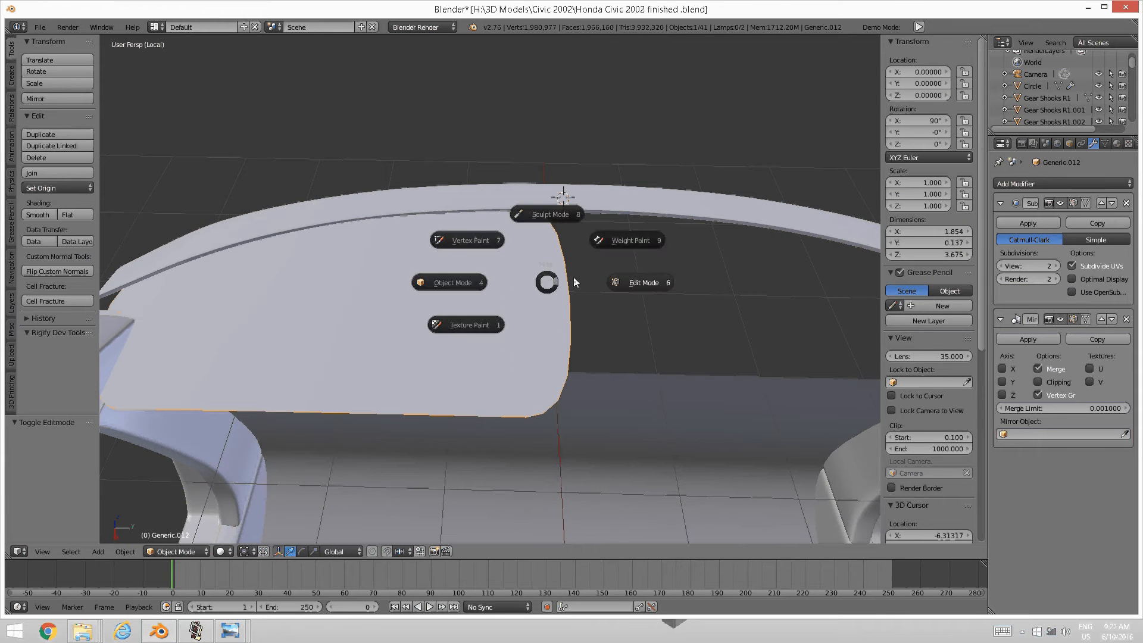
{"action": "left_click", "coordinate": [620, 280]}
{"action": "key", "text": "shift+s"}
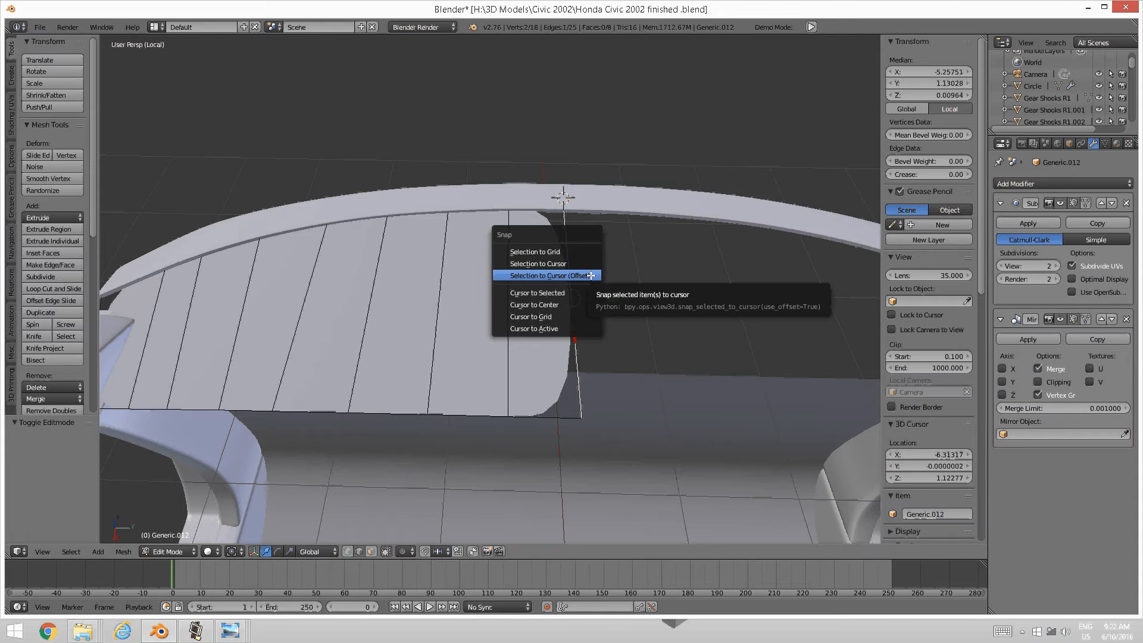
{"action": "left_click", "coordinate": [592, 275]}
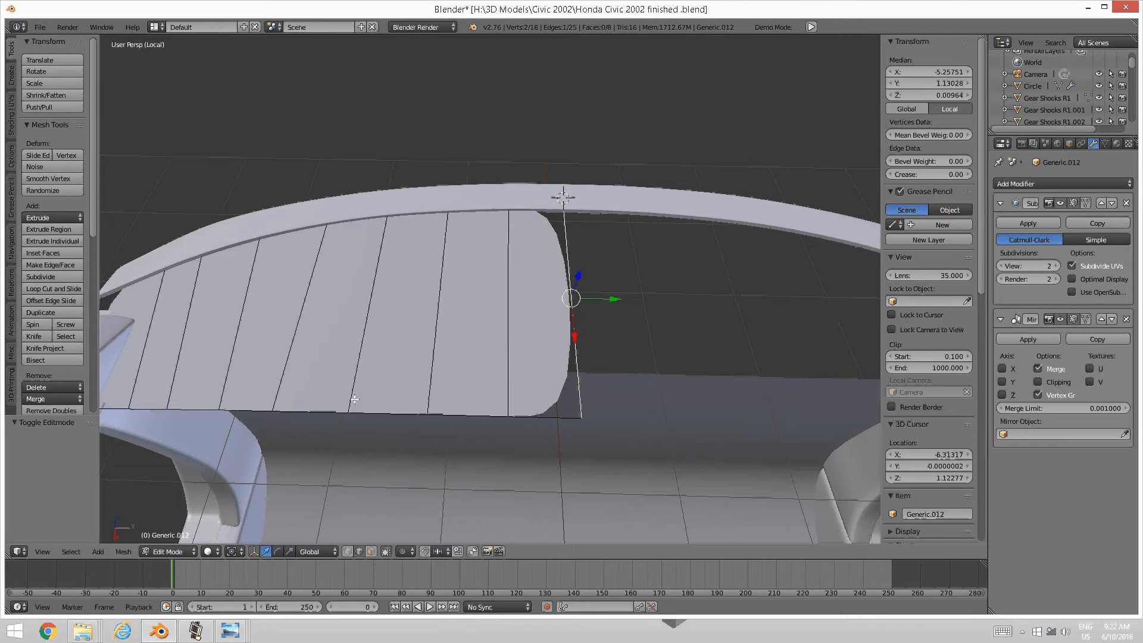
{"action": "key", "text": "Tab"}
{"action": "left_click", "coordinate": [272, 376]}
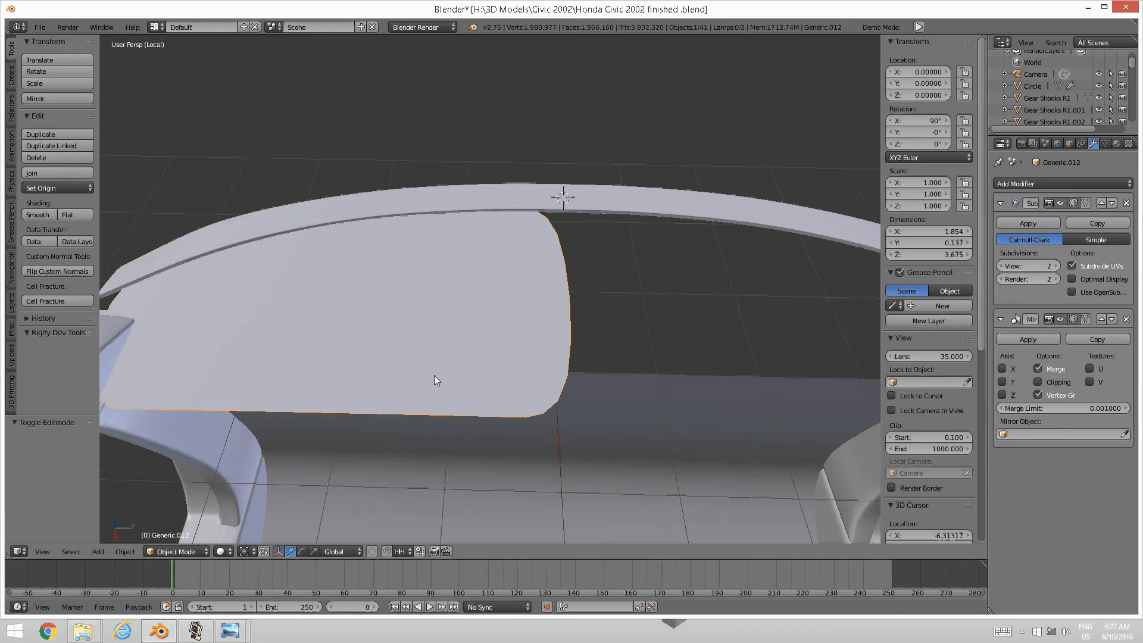
Set the dashboard panel's origin to the 3D cursor
{"action": "left_click", "coordinate": [123, 551]}
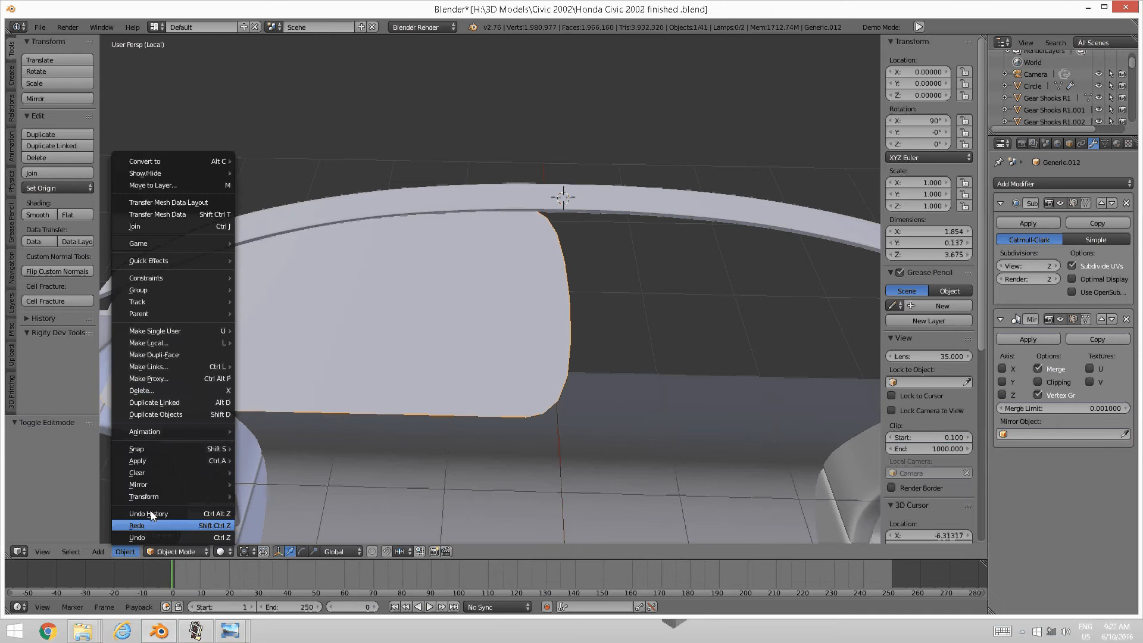
{"action": "mouse_move", "coordinate": [177, 494]}
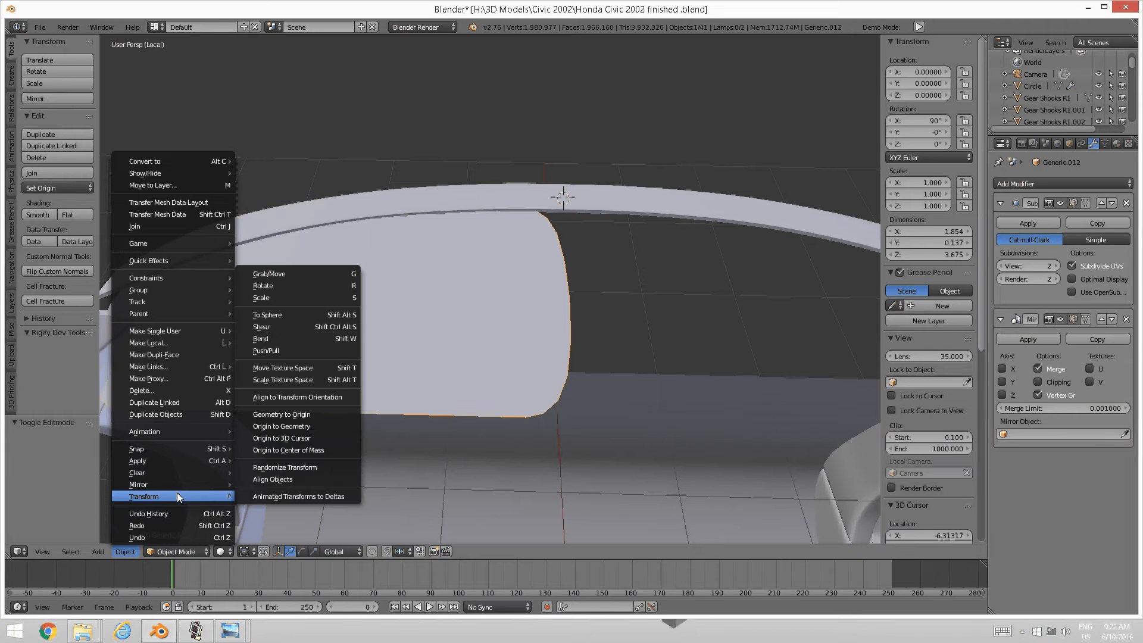
{"action": "left_click", "coordinate": [295, 438]}
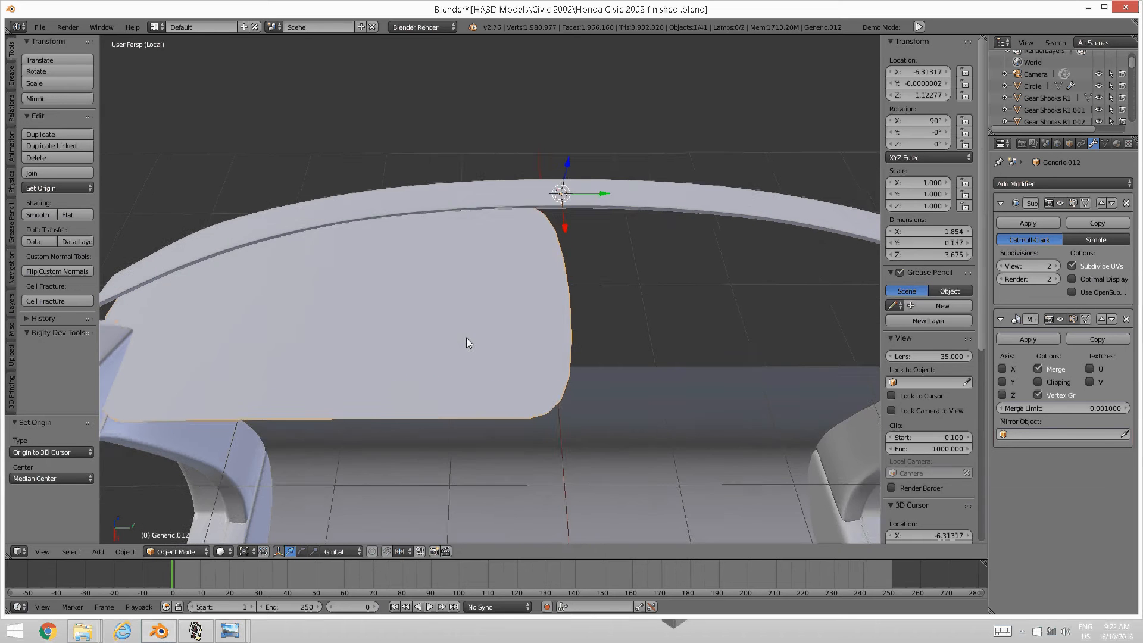
Try the Mirror modifier's X and Y axes on the panel, and keep only Z enabled with clipping on
{"action": "left_click", "coordinate": [1003, 369]}
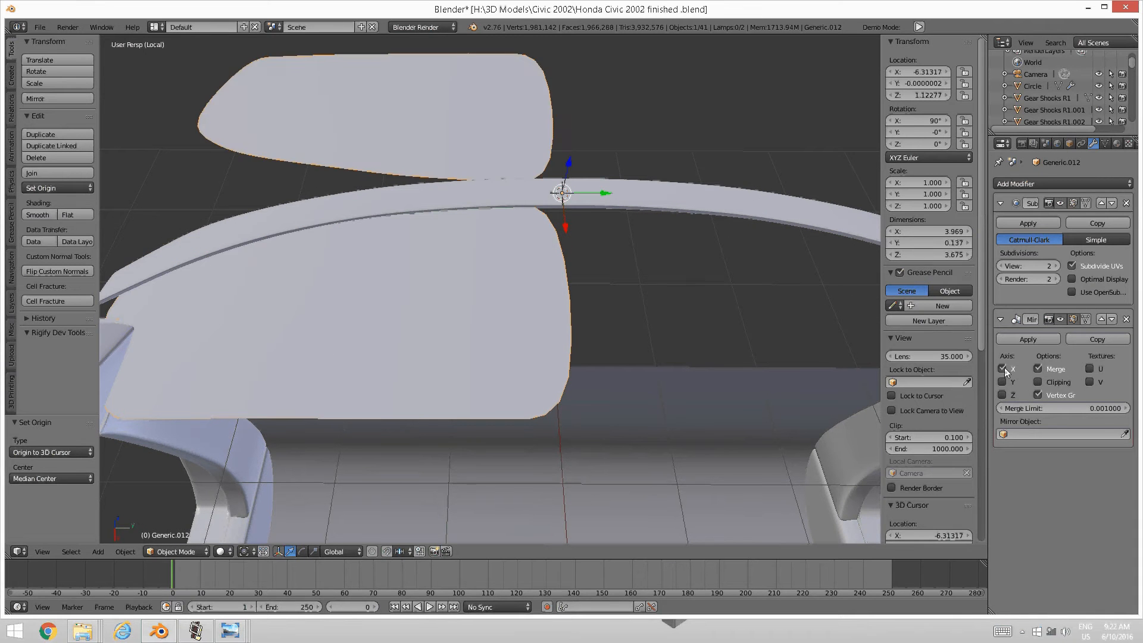
{"action": "left_click", "coordinate": [1002, 369]}
{"action": "left_click", "coordinate": [1002, 382]}
{"action": "middle_click_drag", "start_coordinate": [512, 367], "coordinate": [505, 337]}
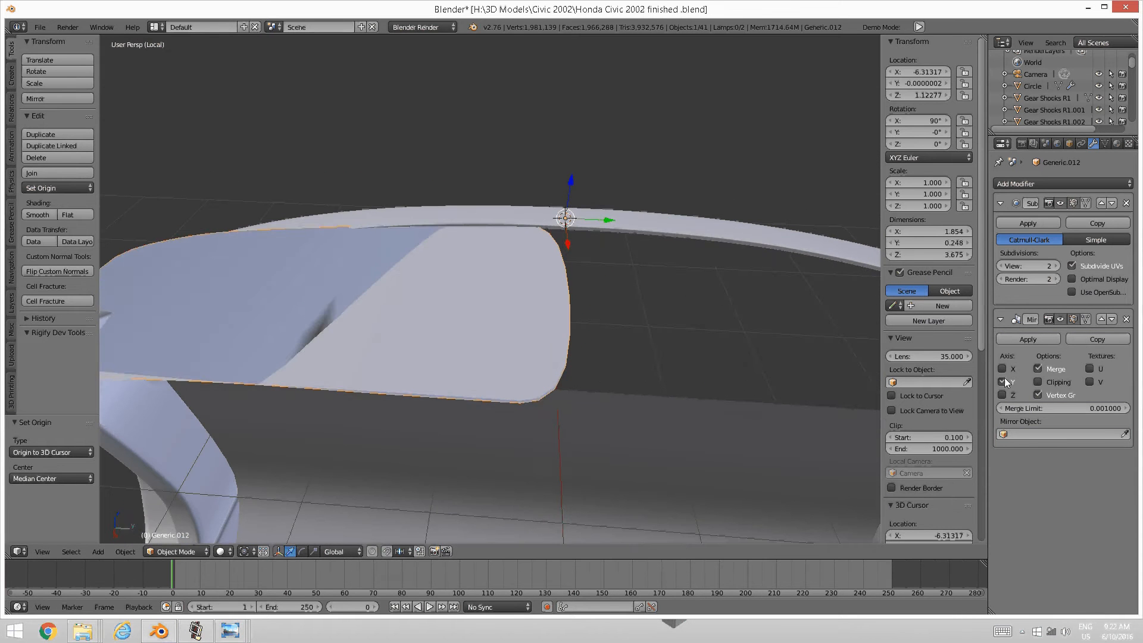
{"action": "left_click", "coordinate": [1004, 380]}
{"action": "left_click", "coordinate": [1003, 394]}
{"action": "middle_click_drag", "start_coordinate": [695, 320], "coordinate": [579, 315]}
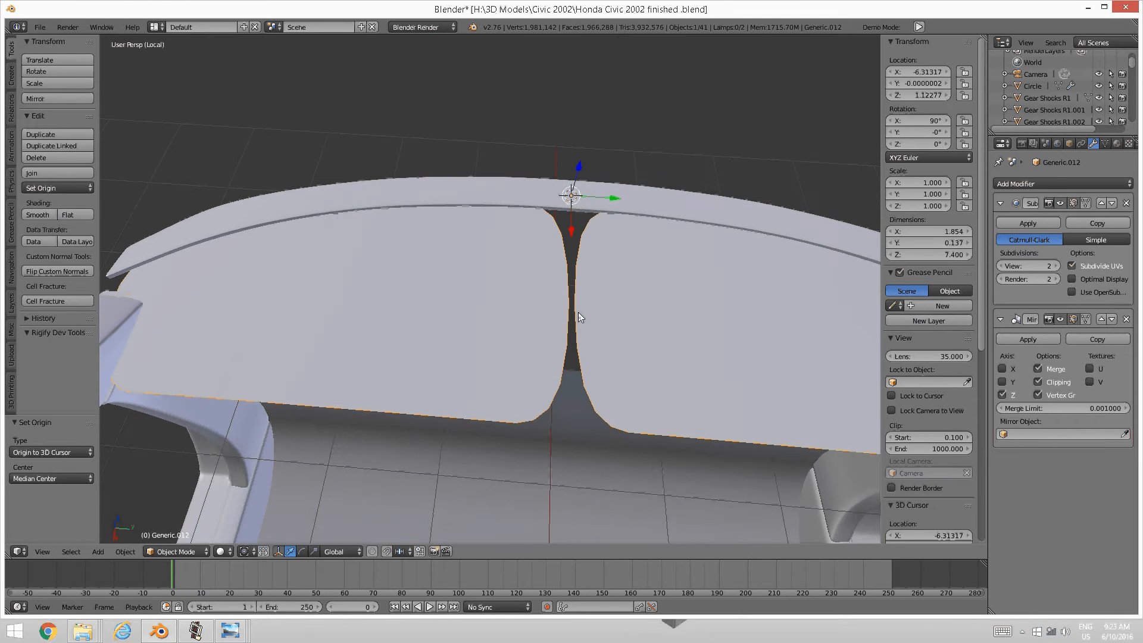
Move the panel's central end edge along Y onto the mirror plane so it meets its mirrored half
{"action": "key", "text": "Tab"}
{"action": "left_click", "coordinate": [573, 315]}
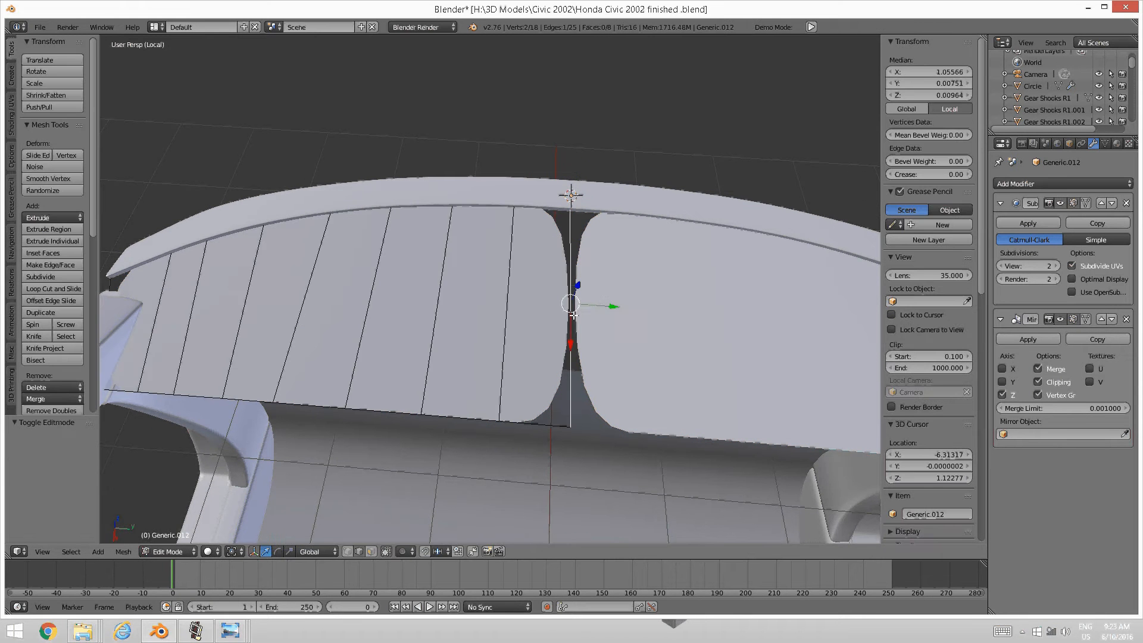
{"action": "key", "text": "g"}
{"action": "key", "text": "y"}
{"action": "left_click", "coordinate": [667, 302]}
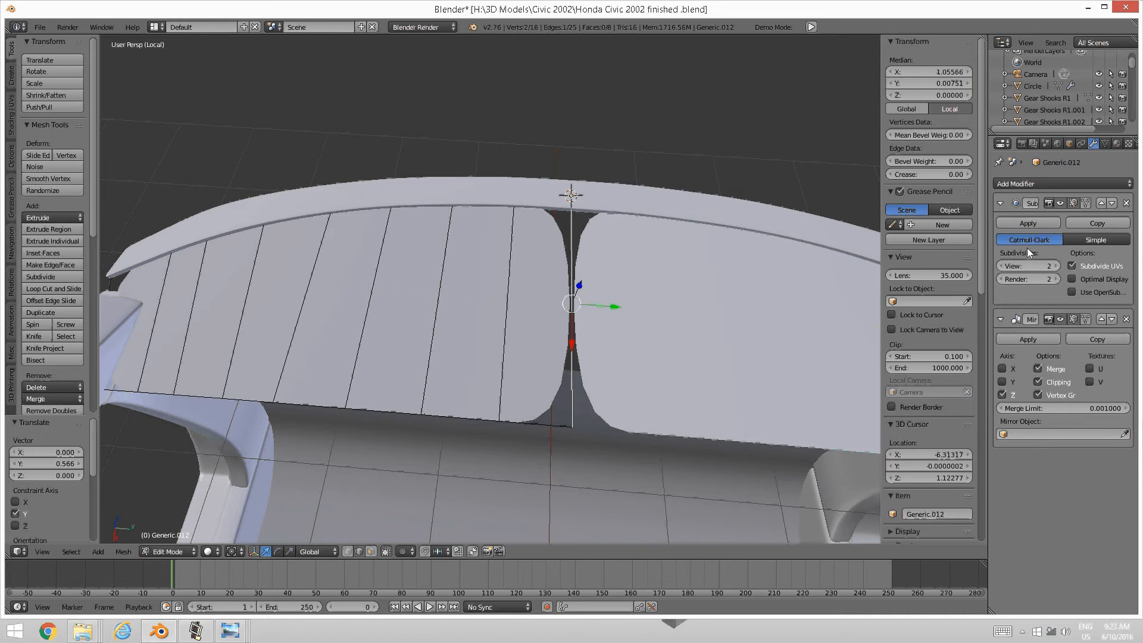
Move the Mirror modifier above the Subdivision Surface modifier so the two panel halves join at the centre
{"action": "left_click", "coordinate": [1101, 319]}
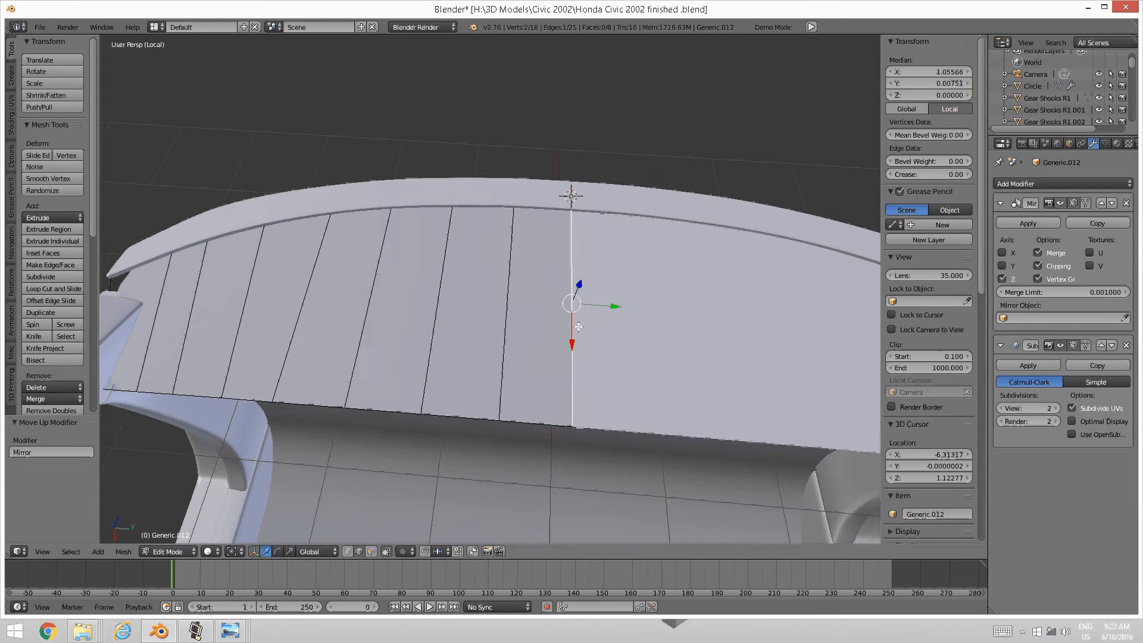
{"action": "middle_click_drag", "start_coordinate": [580, 343], "coordinate": [603, 272]}
{"action": "scroll", "coordinate": [603, 272], "scroll_direction": "down", "scroll_amount": 4}
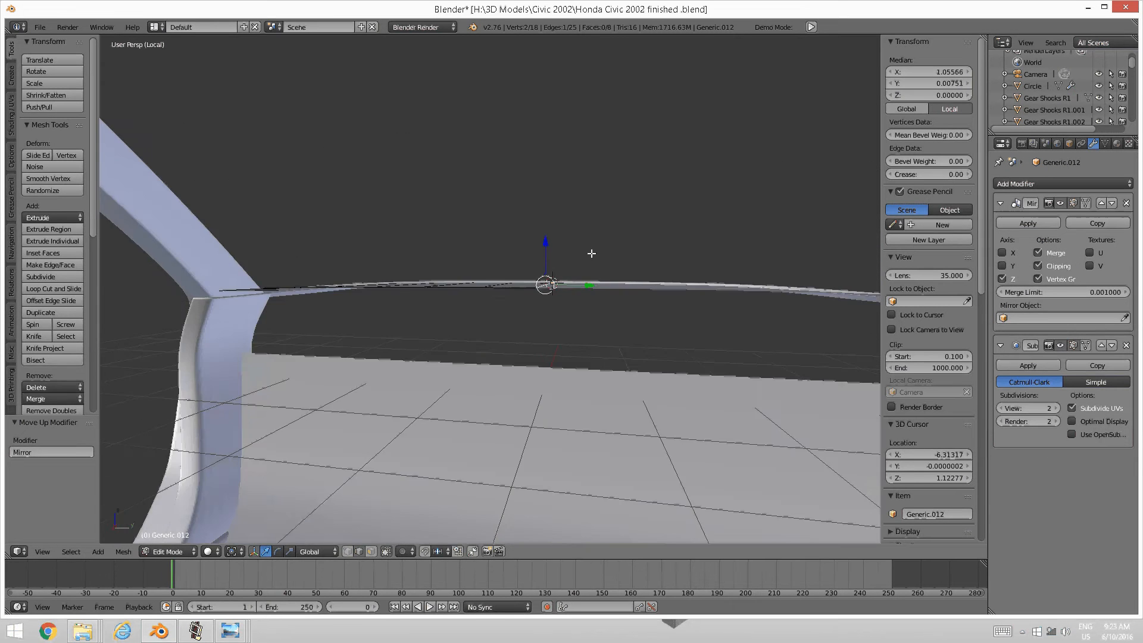
{"action": "middle_click_drag", "start_coordinate": [476, 337], "coordinate": [434, 339]}
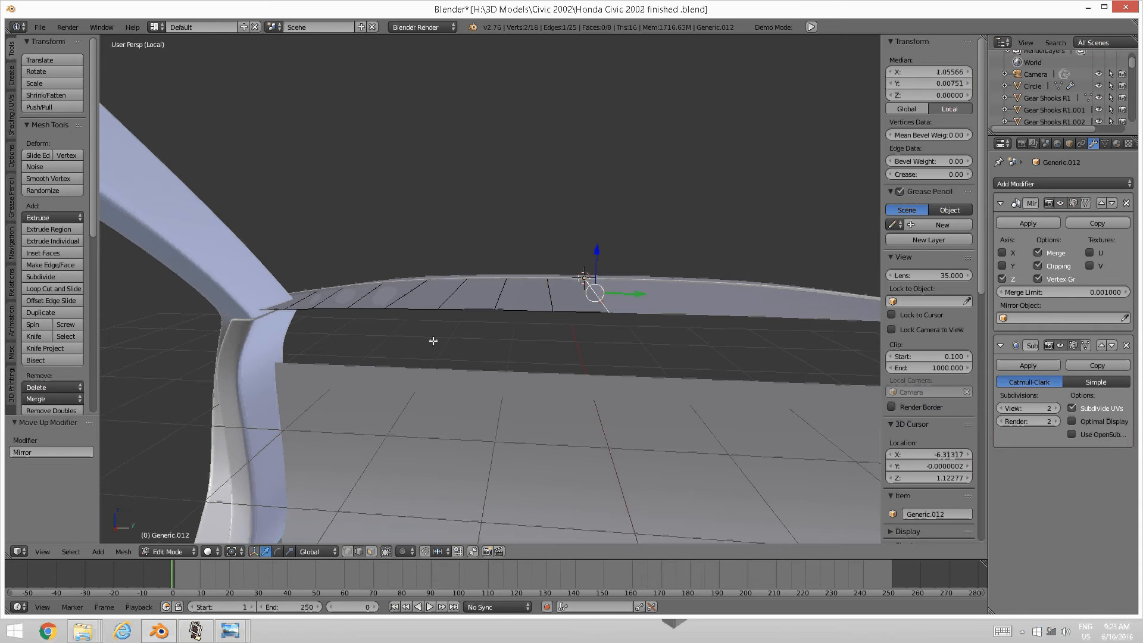
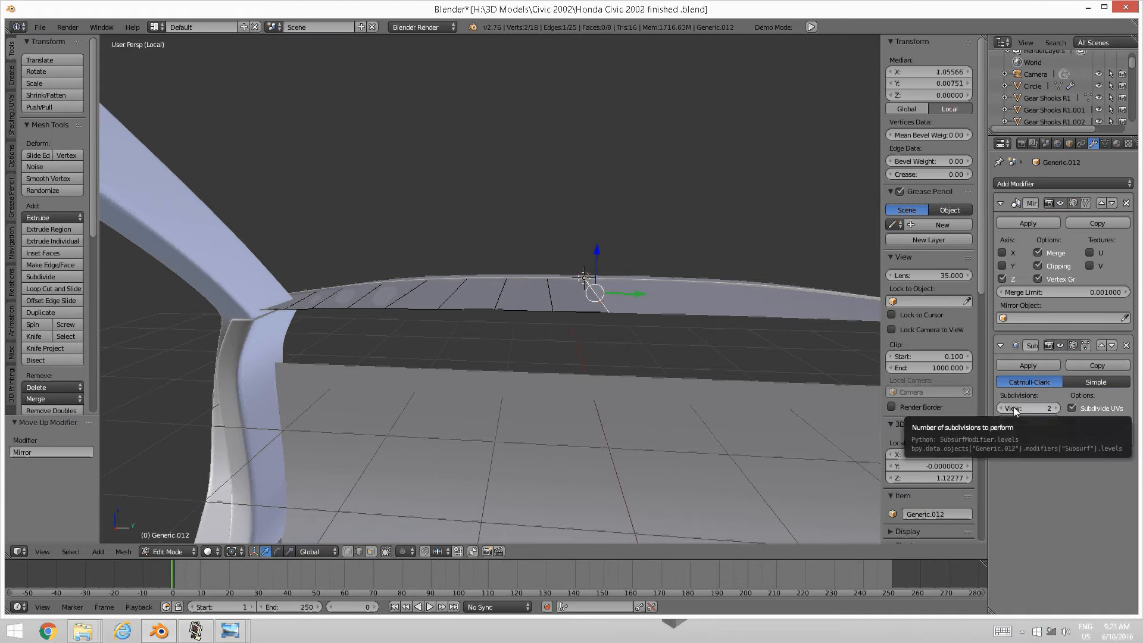
Try to apply the panel's Mirror modifier, leave edit mode and return to it with the modifier kept
{"action": "left_click", "coordinate": [1018, 223]}
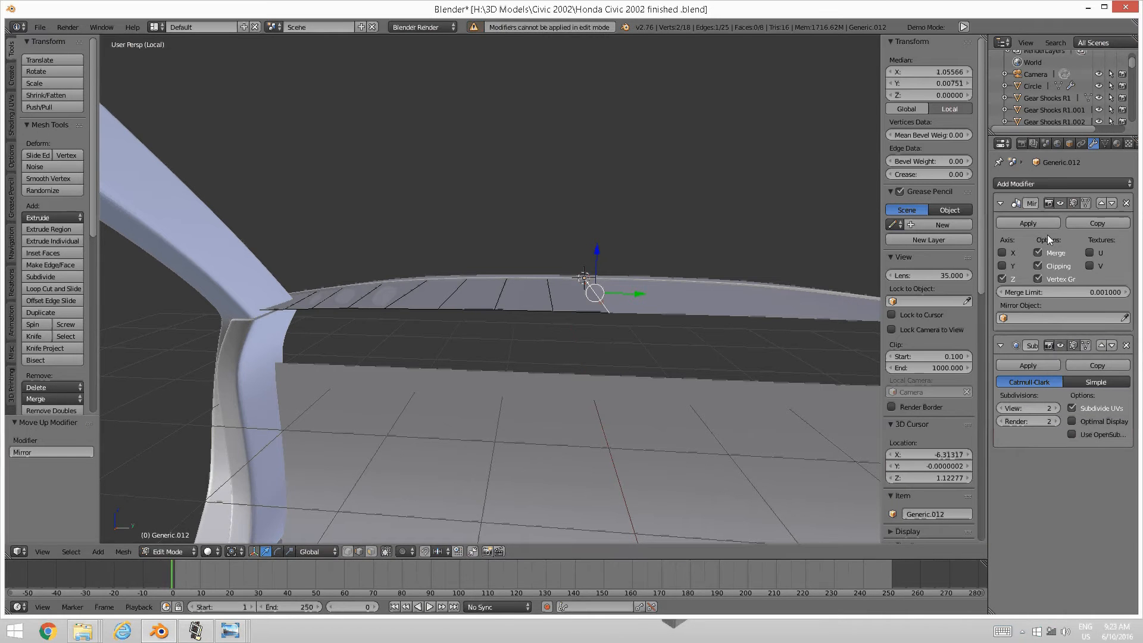
{"action": "key", "text": "Tab"}
{"action": "left_click", "coordinate": [437, 369]}
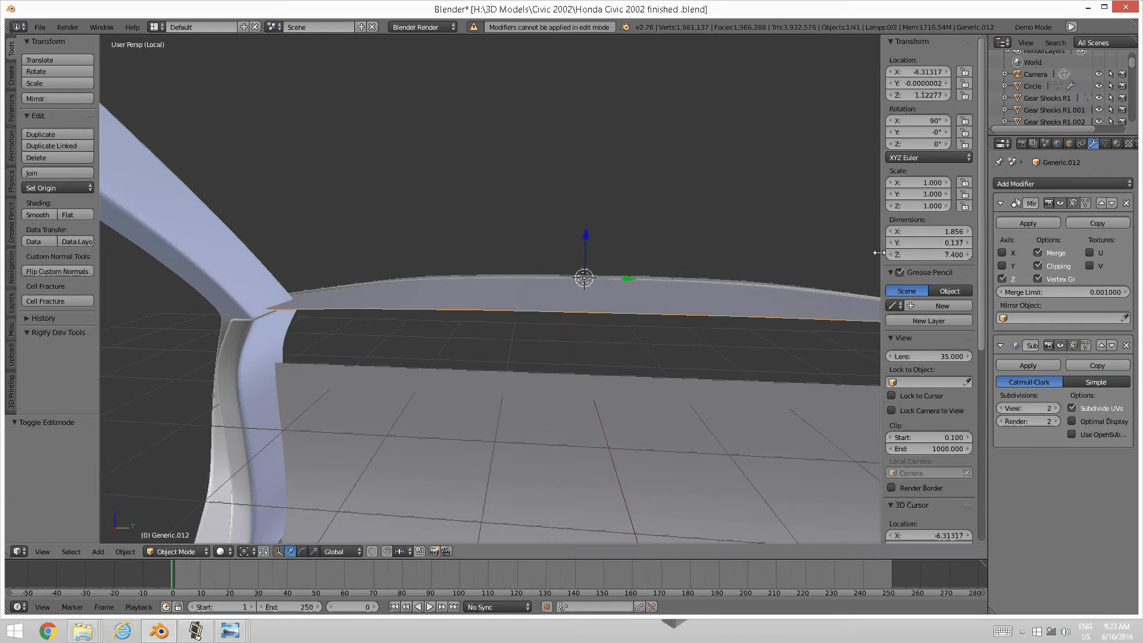
{"action": "key", "text": "Tab"}
{"action": "left_click", "coordinate": [867, 296]}
Select the panel's cabin-side edge loop, check the interior photo in Windows Photo Viewer, and move the loop 0.343 along X in Blender
{"action": "left_click", "coordinate": [717, 301]}
{"action": "middle_click_drag", "start_coordinate": [717, 301], "coordinate": [537, 463]}
{"action": "key", "text": "a"}
{"action": "key", "text": "a"}
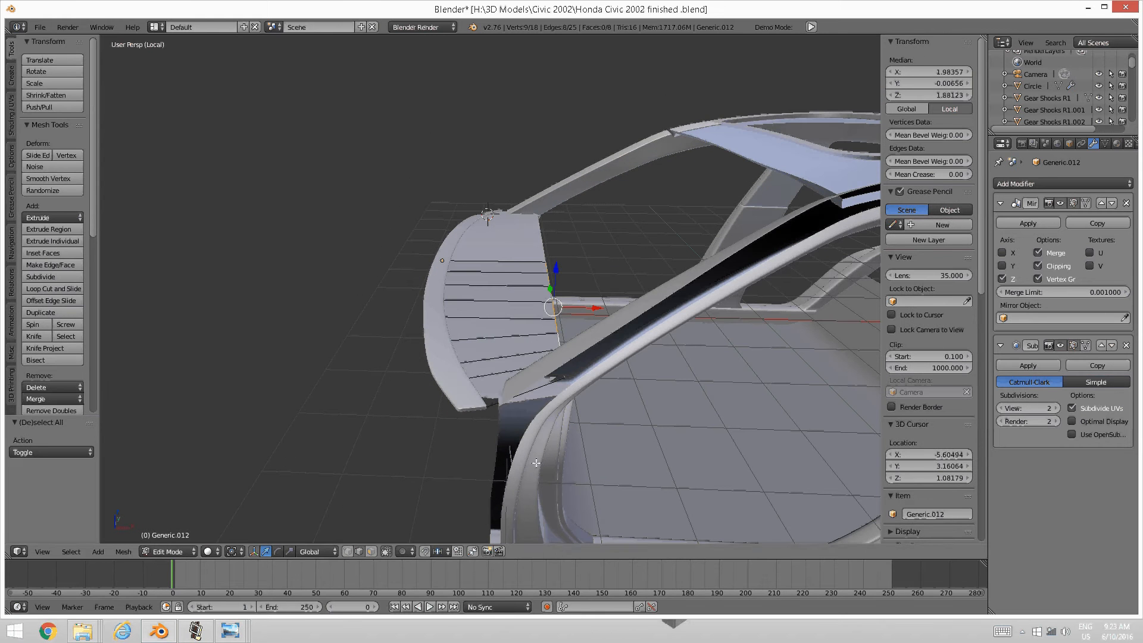
{"action": "mouse_move", "coordinate": [230, 631]}
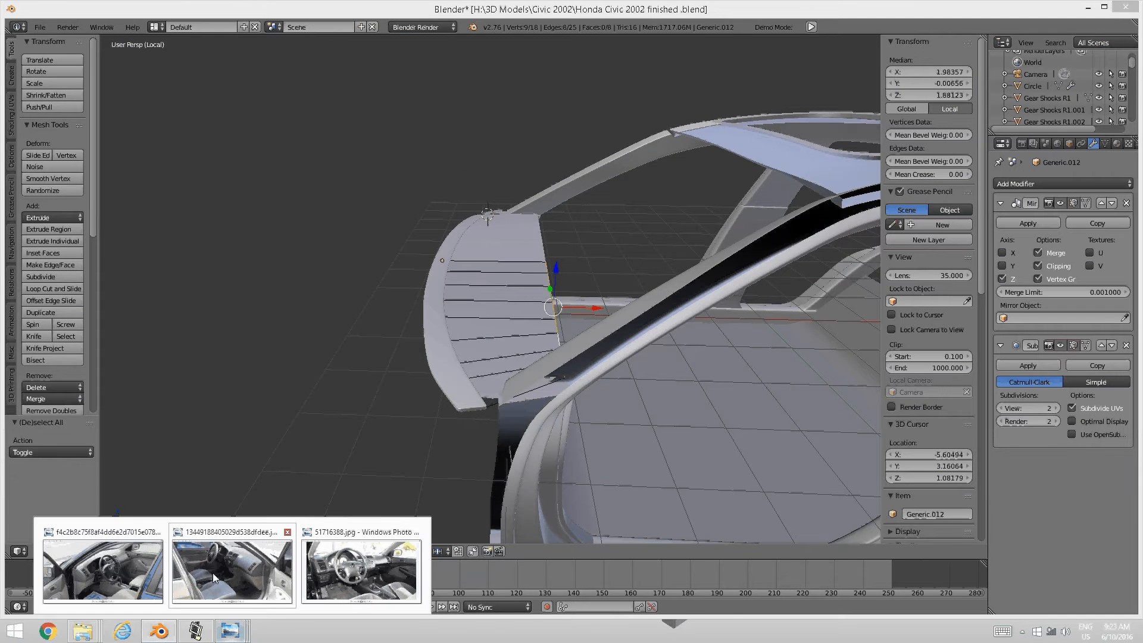
{"action": "left_click", "coordinate": [102, 569]}
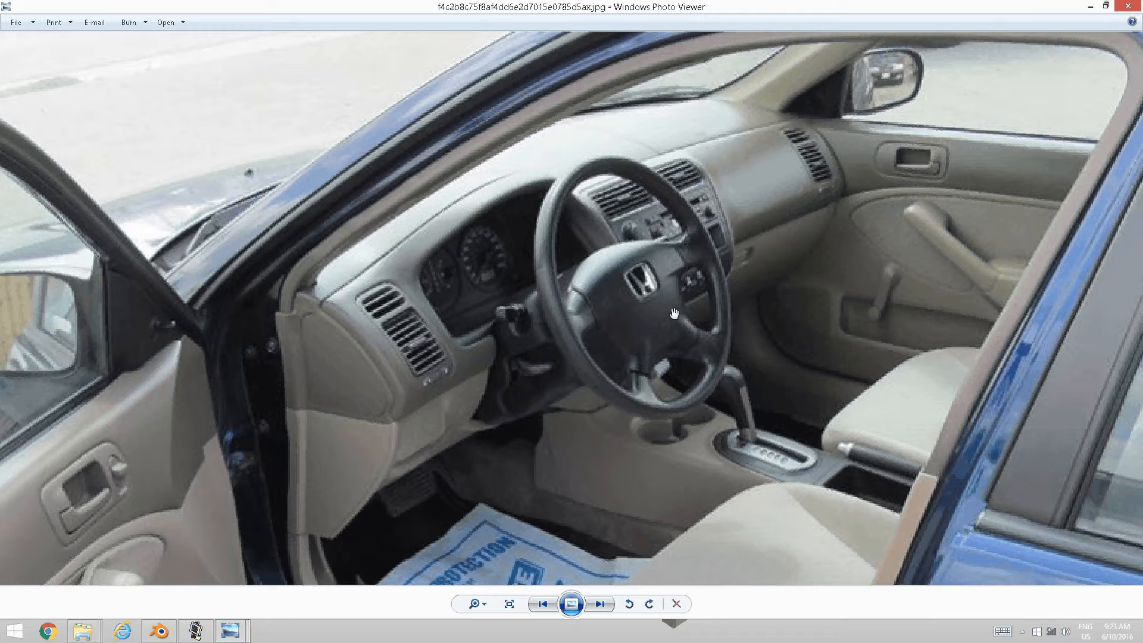
{"action": "key", "text": "alt+Tab"}
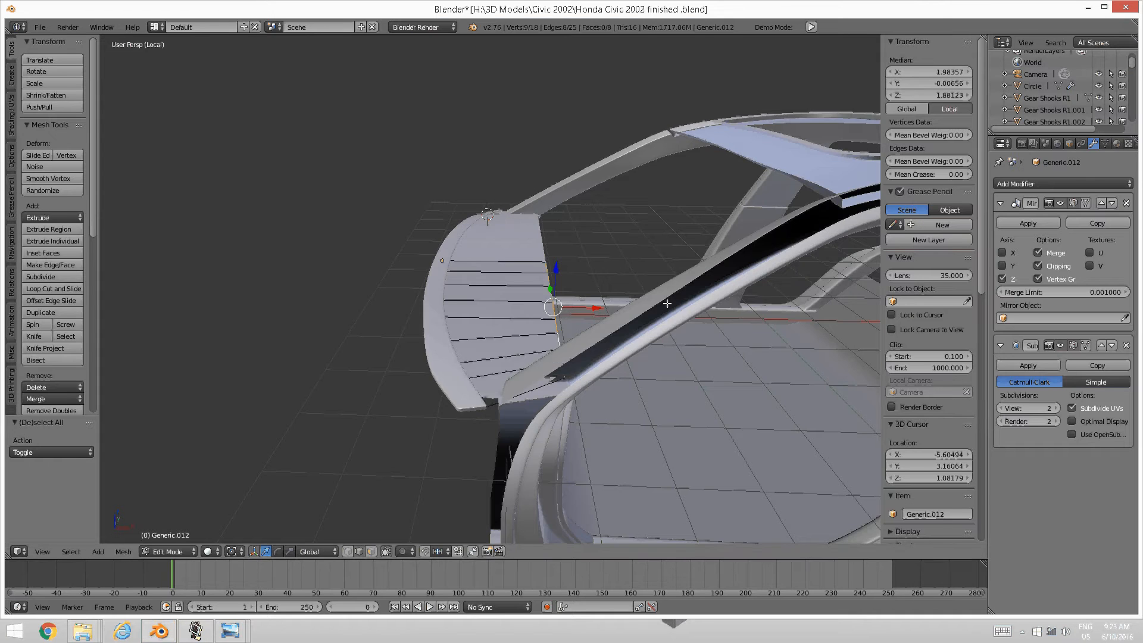
{"action": "middle_click_drag", "start_coordinate": [667, 304], "coordinate": [561, 297]}
{"action": "left_click_drag", "start_coordinate": [515, 289], "coordinate": [540, 302]}
Check the driver-side interior photo in Windows Photo Viewer and move the panel's cabin-side edge loop -0.142 along Z in Blender
{"action": "middle_click_drag", "start_coordinate": [513, 276], "coordinate": [367, 421]}
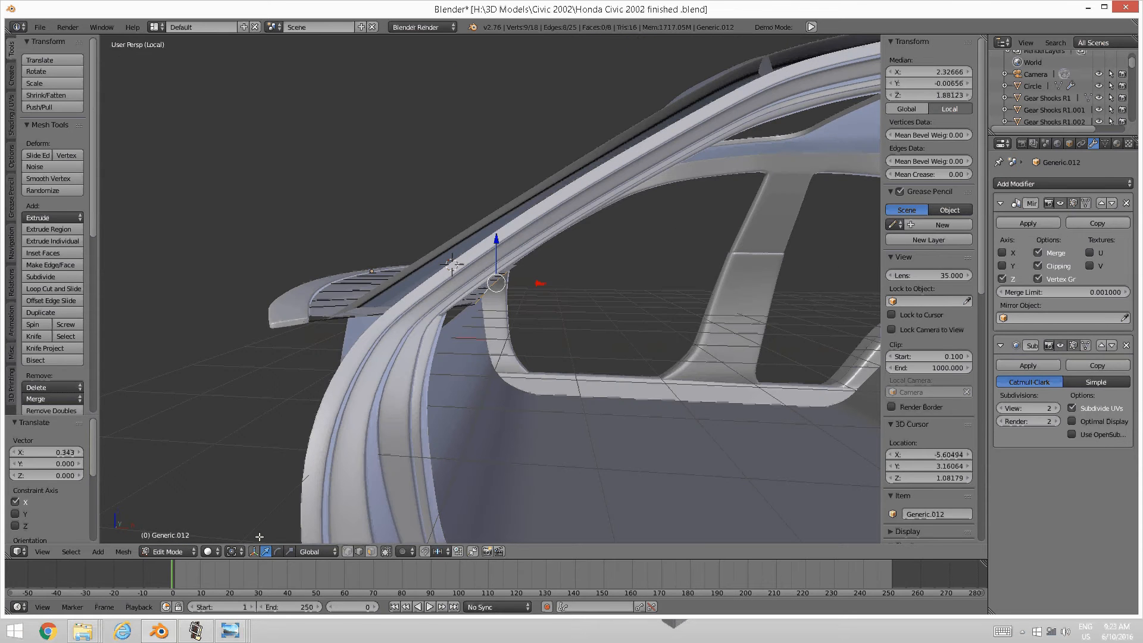
{"action": "mouse_move", "coordinate": [247, 636]}
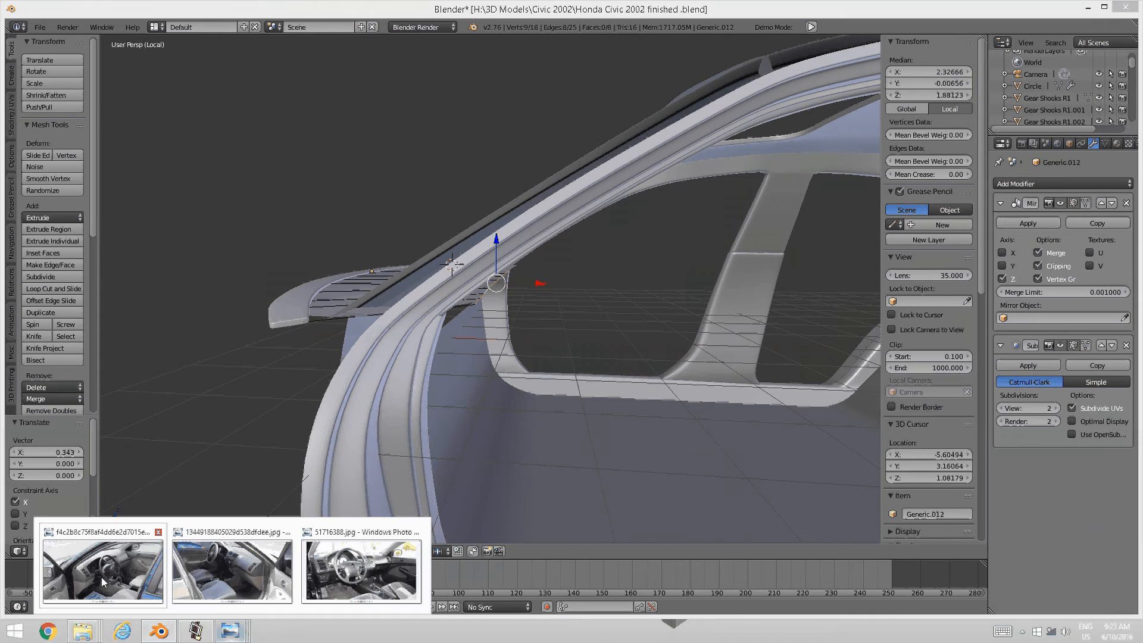
{"action": "left_click", "coordinate": [96, 571]}
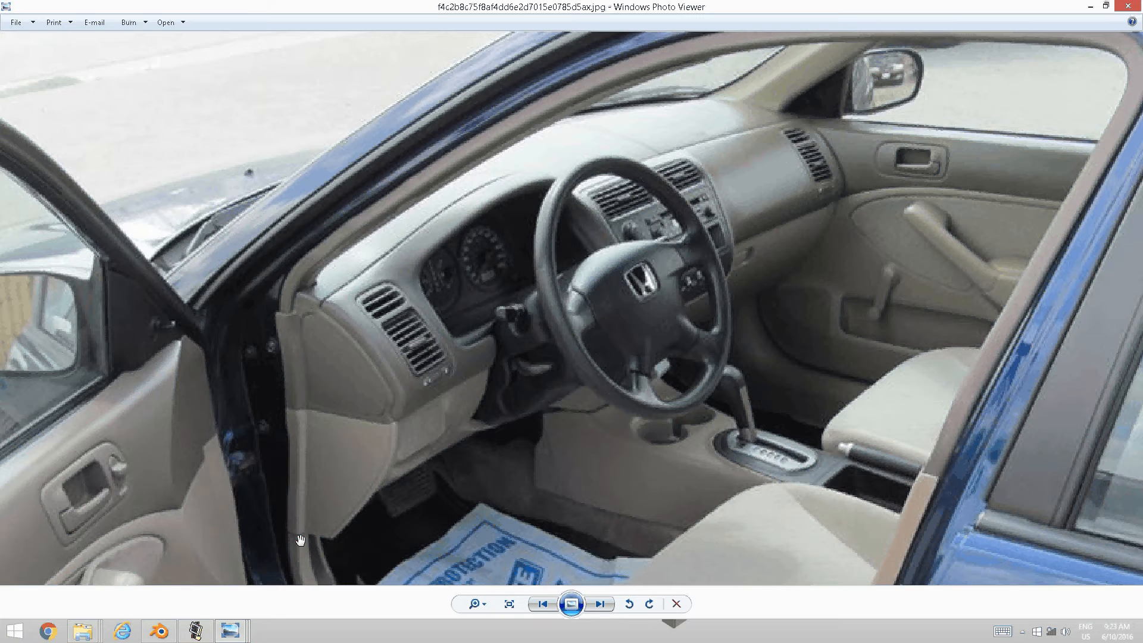
{"action": "left_click", "coordinate": [174, 631]}
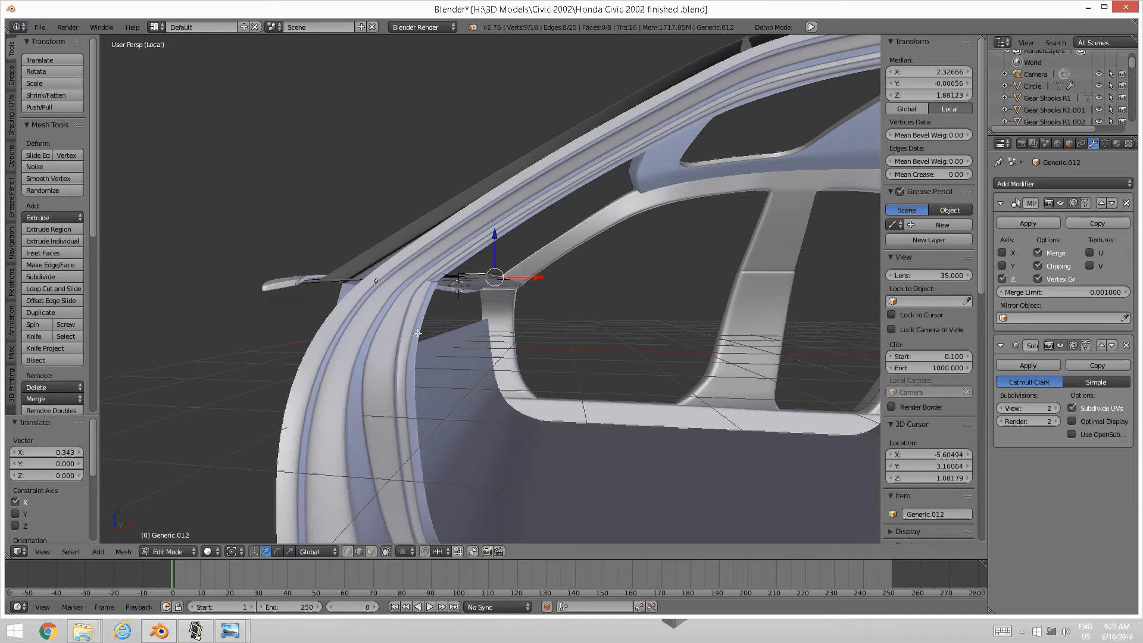
{"action": "key", "text": "g"}
{"action": "key", "text": "z"}
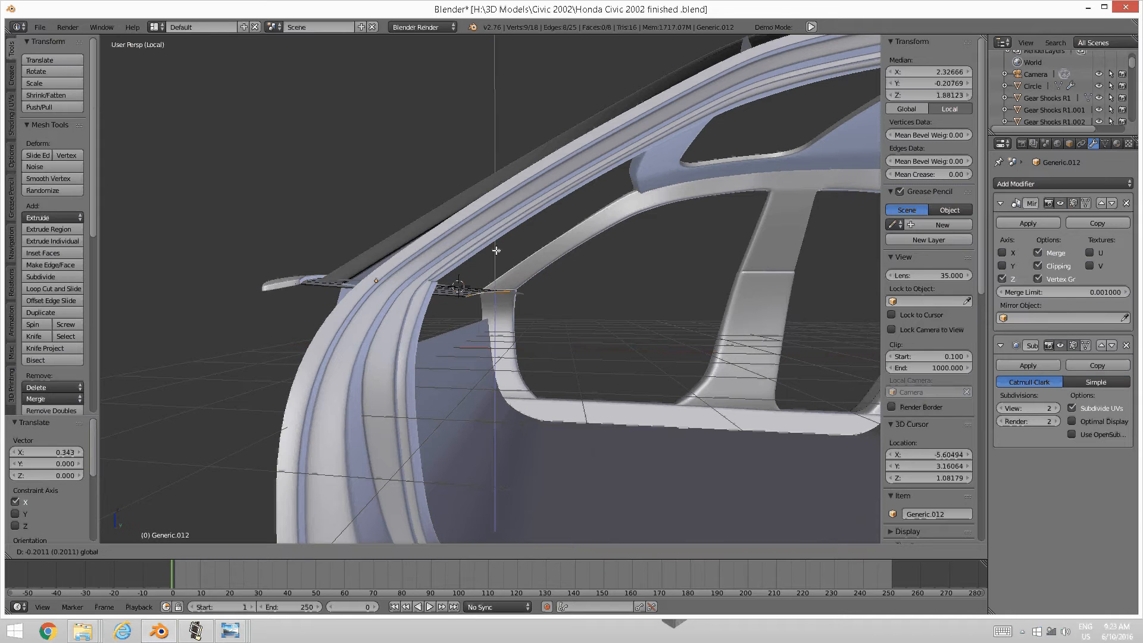
{"action": "left_click", "coordinate": [505, 245]}
Lower the cabin-side edge loop slightly more, by -0.018 along Z
{"action": "scroll", "coordinate": [505, 245], "scroll_direction": "down", "scroll_amount": 3}
{"action": "scroll", "coordinate": [506, 300], "scroll_direction": "up", "scroll_amount": 2}
{"action": "mouse_move", "coordinate": [505, 268]}
{"action": "middle_mouse_down"}
{"action": "mouse_move", "coordinate": [505, 300]}
{"action": "mouse_move", "coordinate": [500, 254]}
{"action": "middle_mouse_up"}
{"action": "key", "text": "g"}
{"action": "key", "text": "z"}
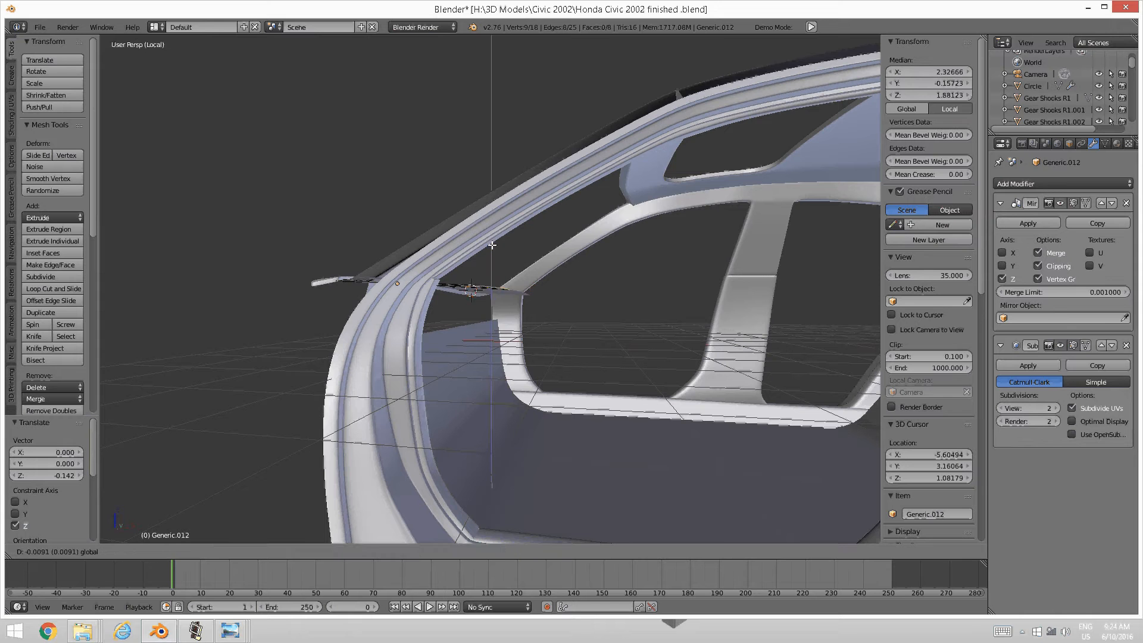
{"action": "left_click", "coordinate": [492, 246]}
{"action": "scroll", "coordinate": [548, 291], "scroll_direction": "up", "scroll_amount": 3}
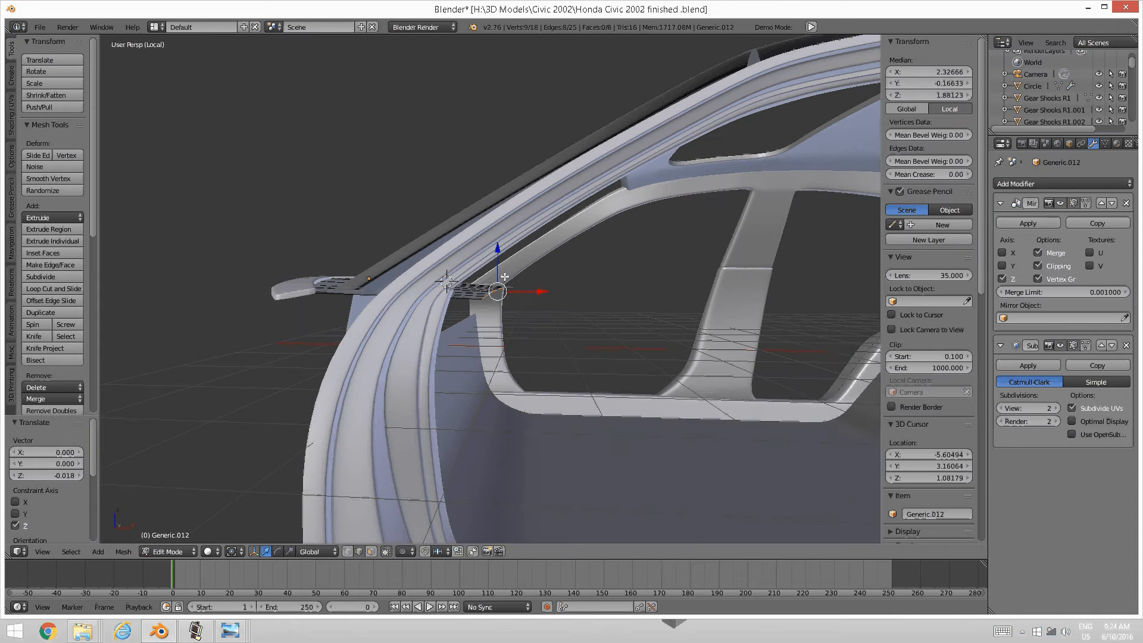
Check the lower dashboard in the interior photo and, in Blender's orthographic front view, extrude the cabin-side edge 0.620 along X and -0.587 along Z
{"action": "middle_click_drag", "start_coordinate": [554, 370], "coordinate": [539, 372]}
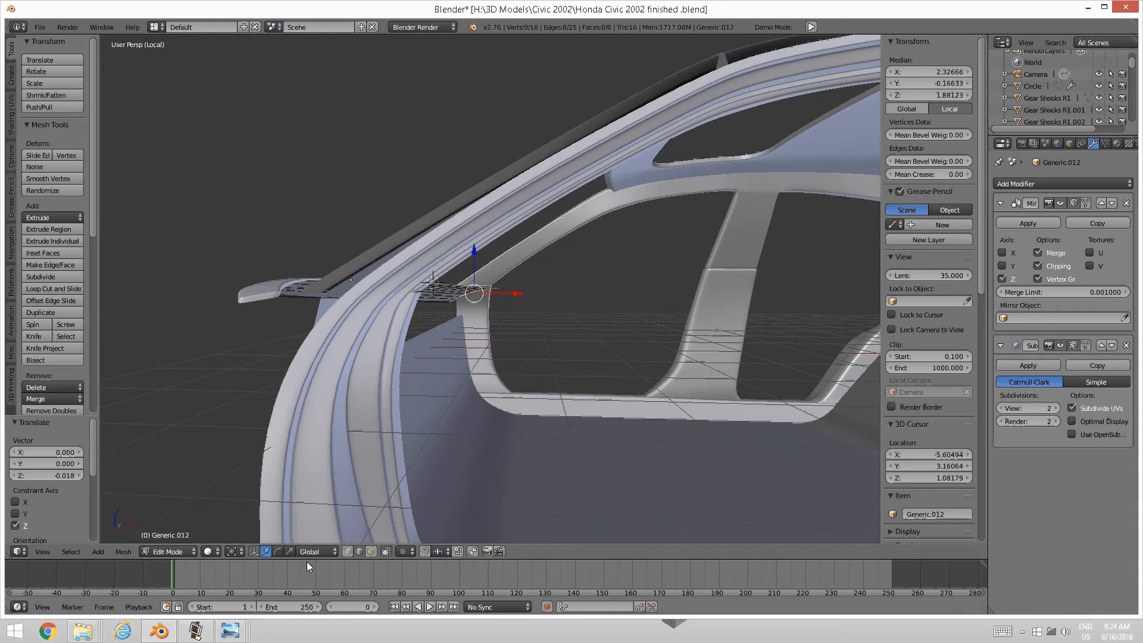
{"action": "mouse_move", "coordinate": [515, 413]}
{"action": "middle_mouse_down"}
{"action": "mouse_move", "coordinate": [524, 426]}
{"action": "mouse_move", "coordinate": [512, 433]}
{"action": "mouse_move", "coordinate": [506, 396]}
{"action": "middle_mouse_up"}
{"action": "mouse_move", "coordinate": [230, 632]}
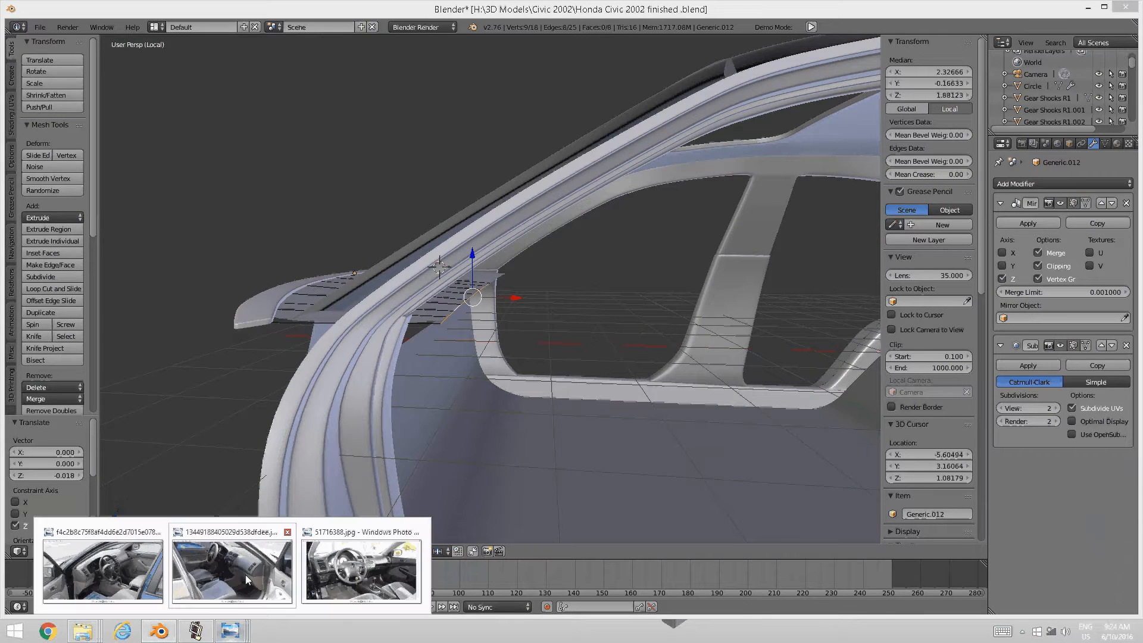
{"action": "left_click", "coordinate": [112, 572]}
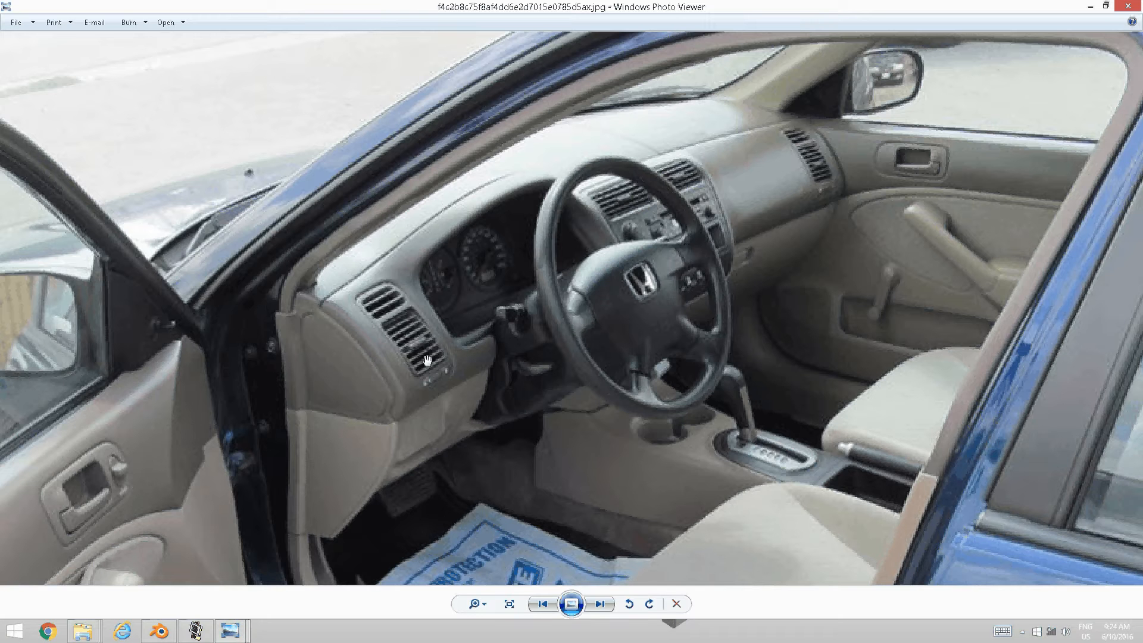
{"action": "left_click_drag", "start_coordinate": [380, 559], "coordinate": [439, 355]}
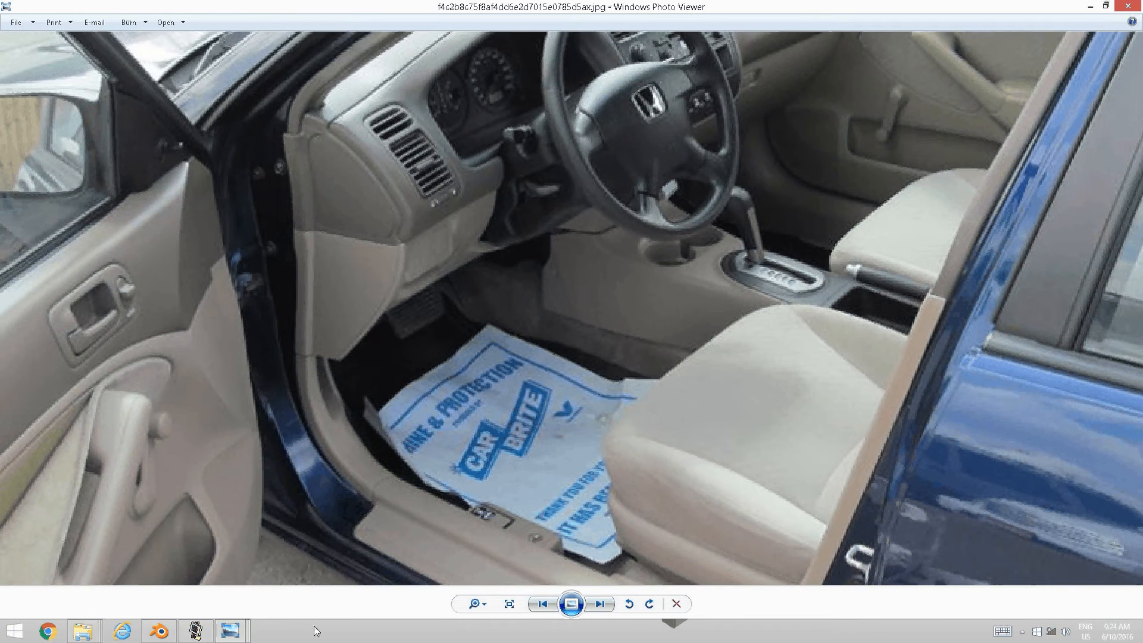
{"action": "left_click", "coordinate": [159, 631]}
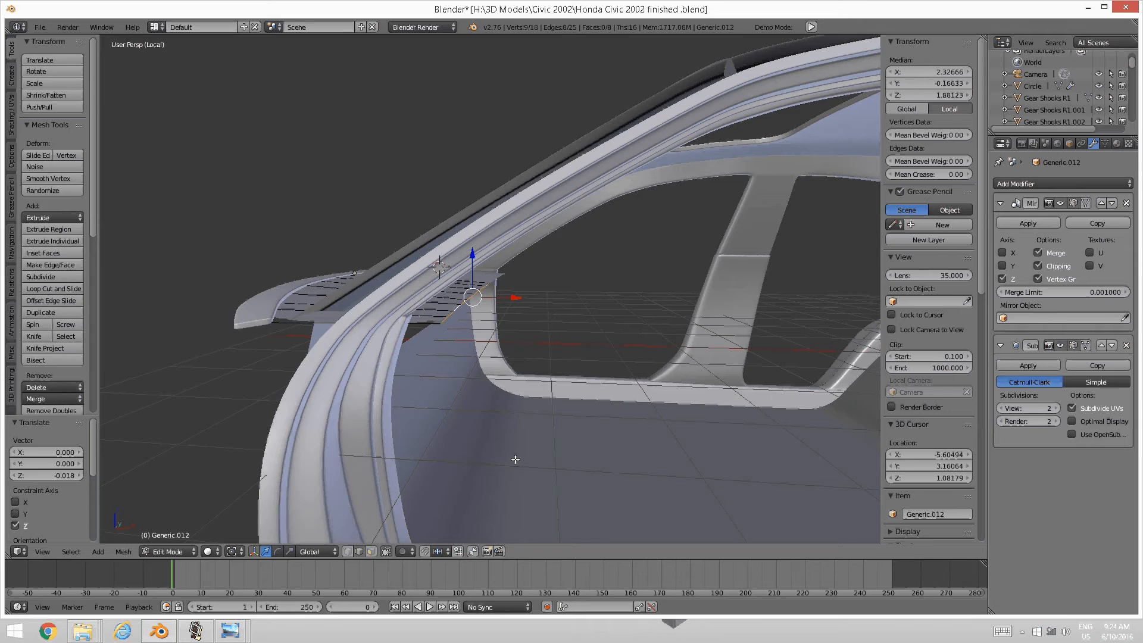
{"action": "key", "text": "KP_1"}
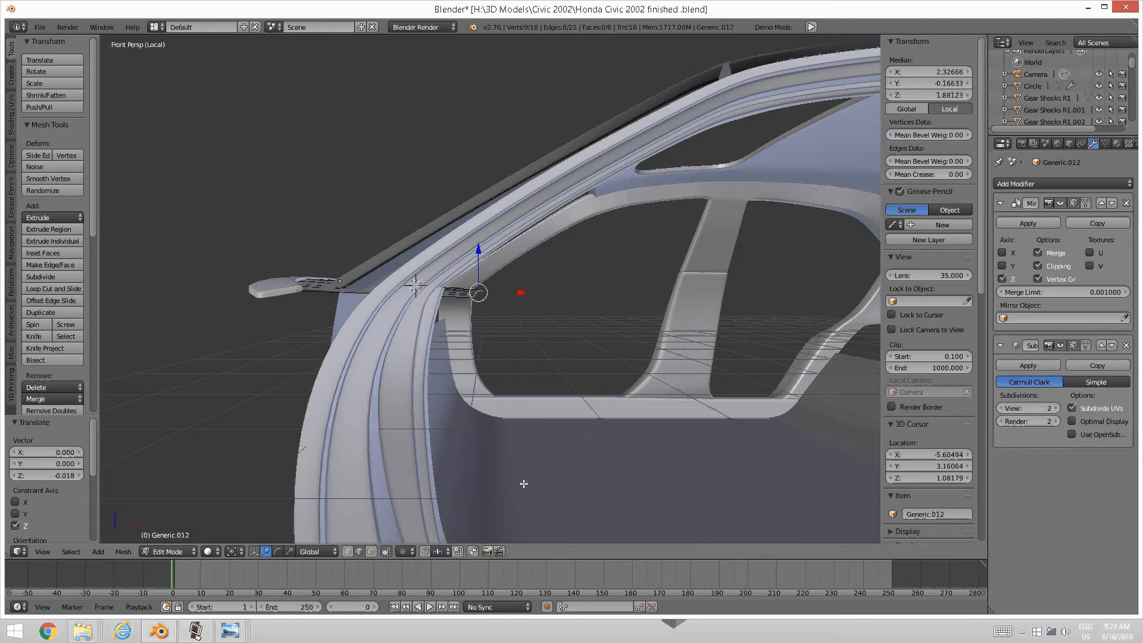
{"action": "key", "text": "KP_5"}
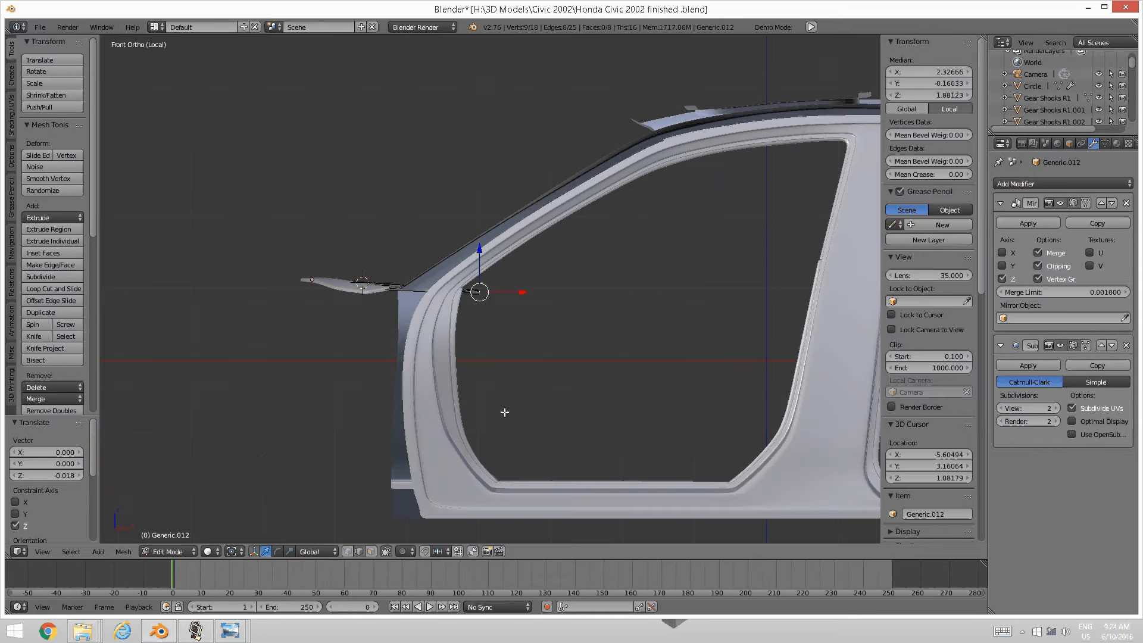
{"action": "key", "text": "e"}
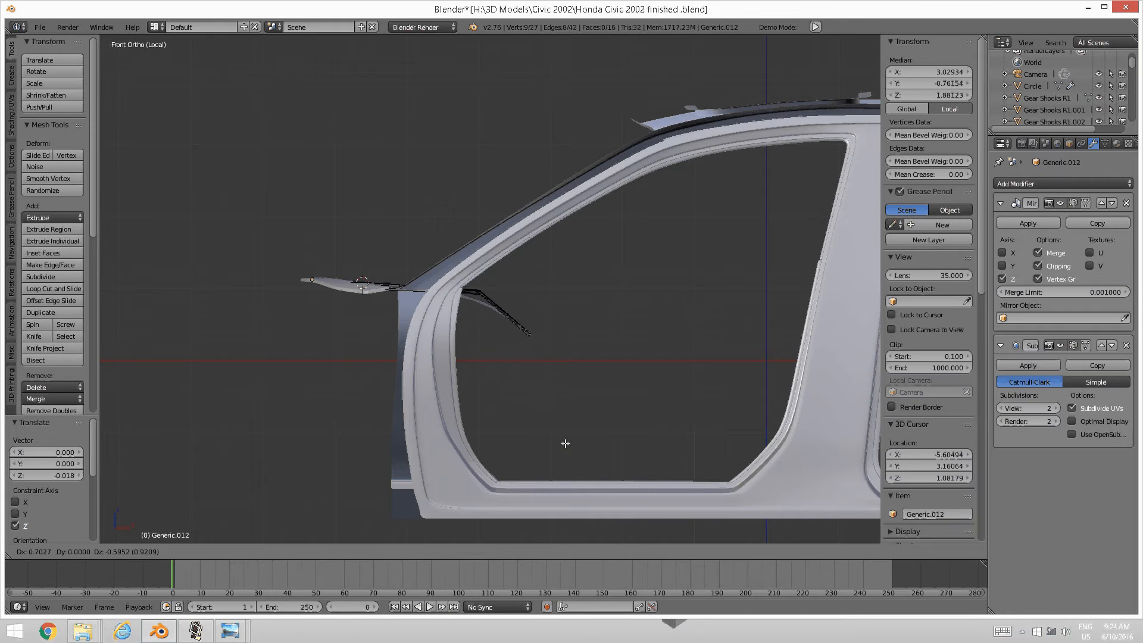
{"action": "left_click", "coordinate": [559, 444]}
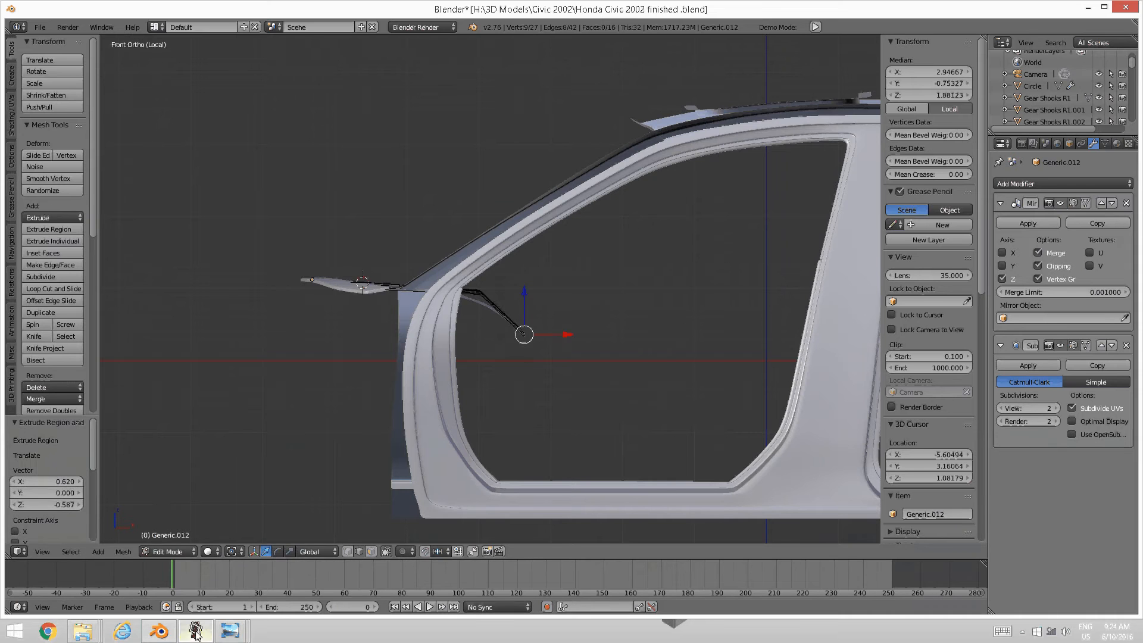
Compare with the interior photo and move the extruded edge -0.048 along X and 0.072 along Z in Blender
{"action": "left_click", "coordinate": [159, 636]}
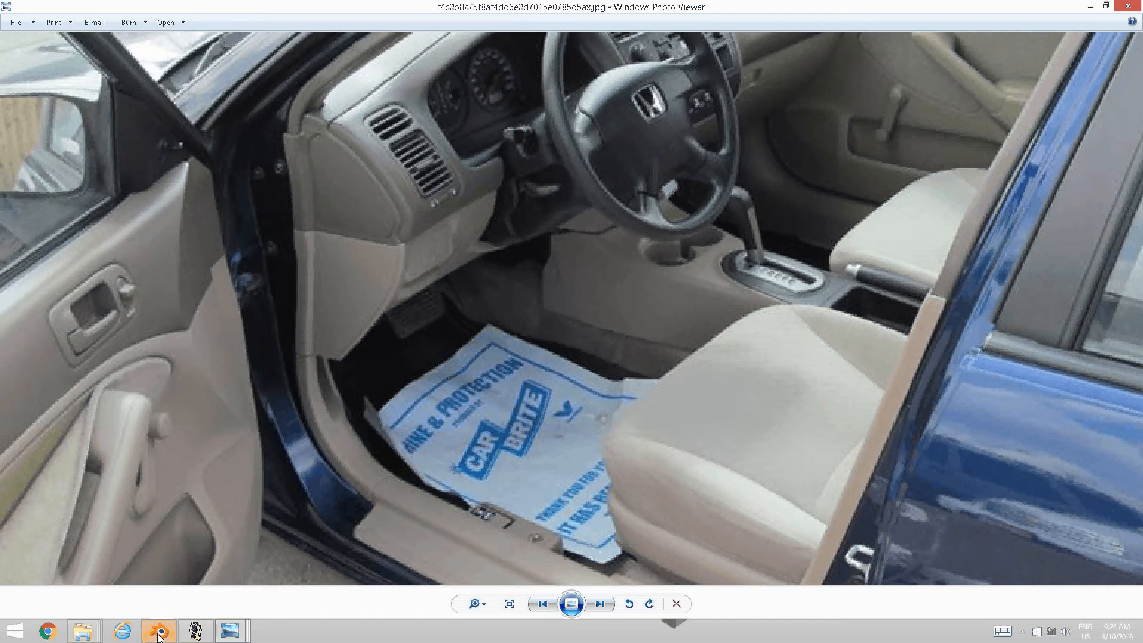
{"action": "left_click", "coordinate": [159, 636]}
{"action": "scroll", "coordinate": [560, 382], "scroll_direction": "up", "scroll_amount": 5}
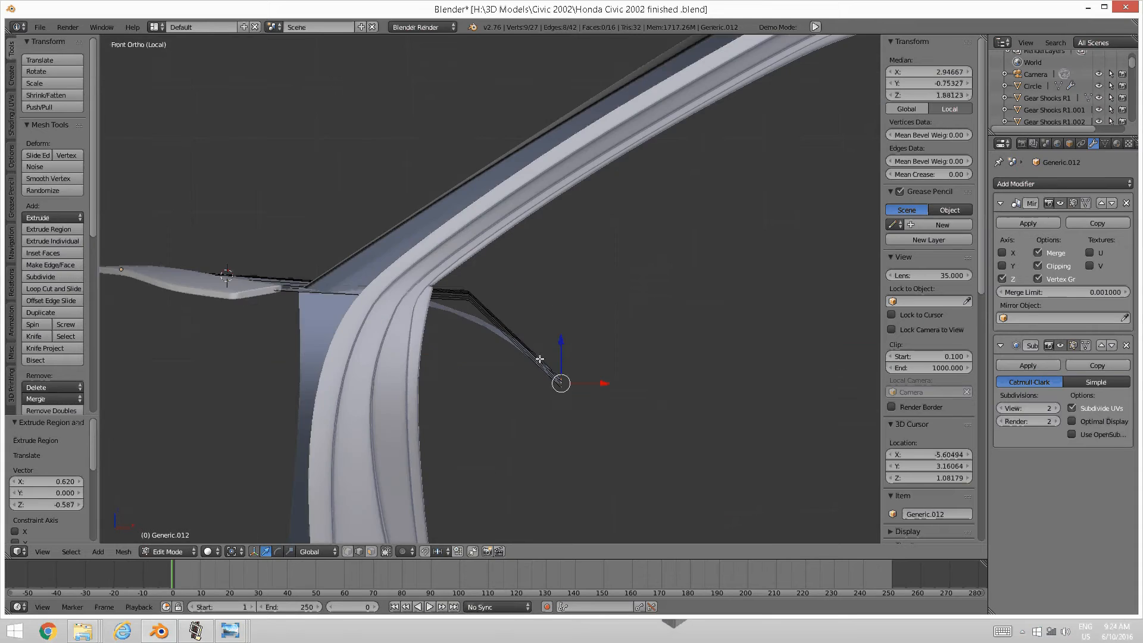
{"action": "key", "text": "g"}
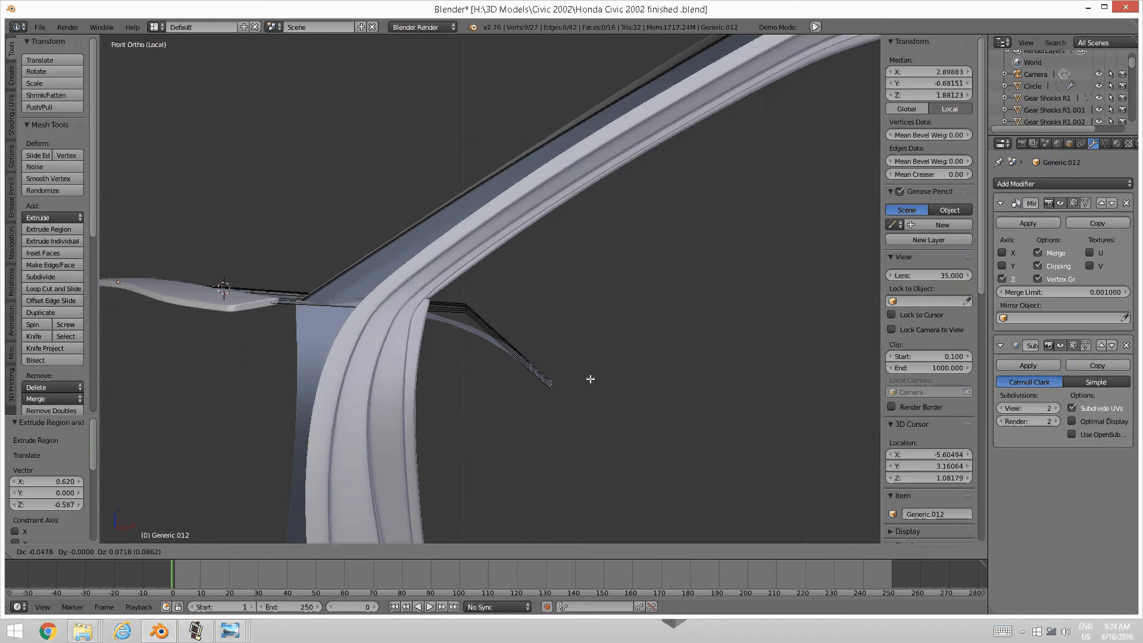
{"action": "left_click", "coordinate": [590, 380]}
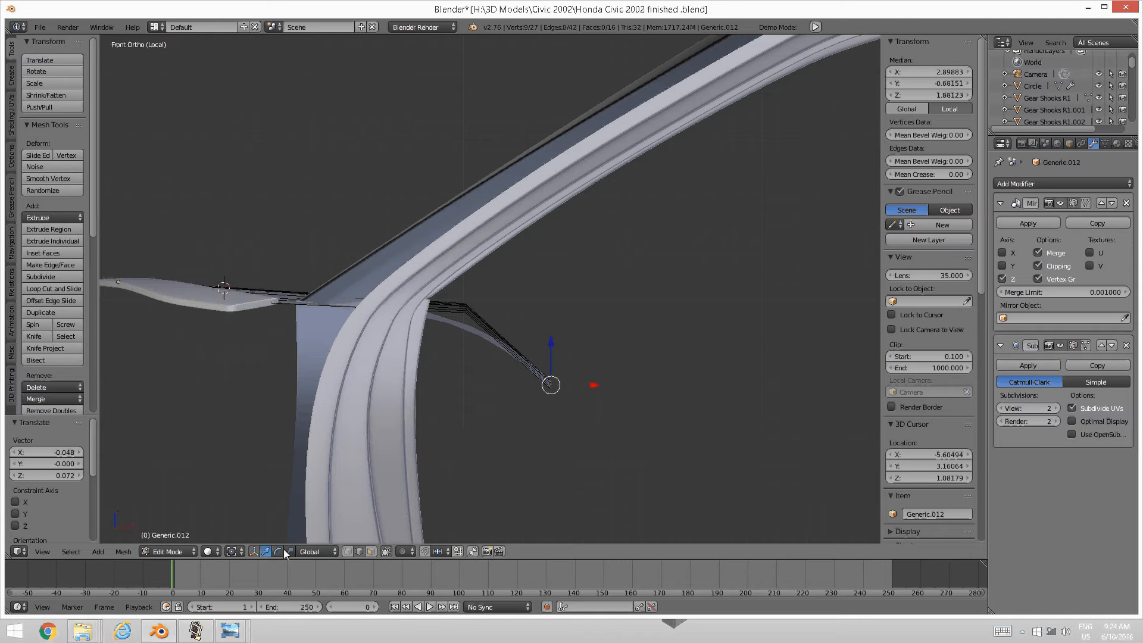
Flatten the extruded edge with a Z scale of 0.062 and extrude it -0.104 along X and -0.191 along Z
{"action": "key", "text": "s"}
{"action": "key", "text": "z"}
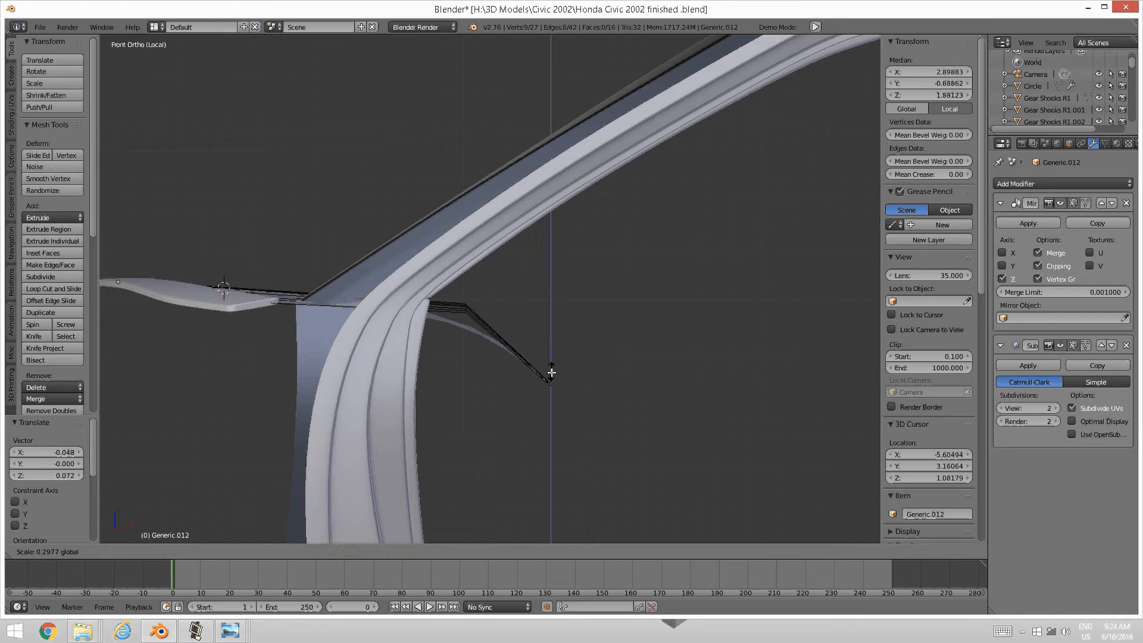
{"action": "left_click", "coordinate": [548, 380]}
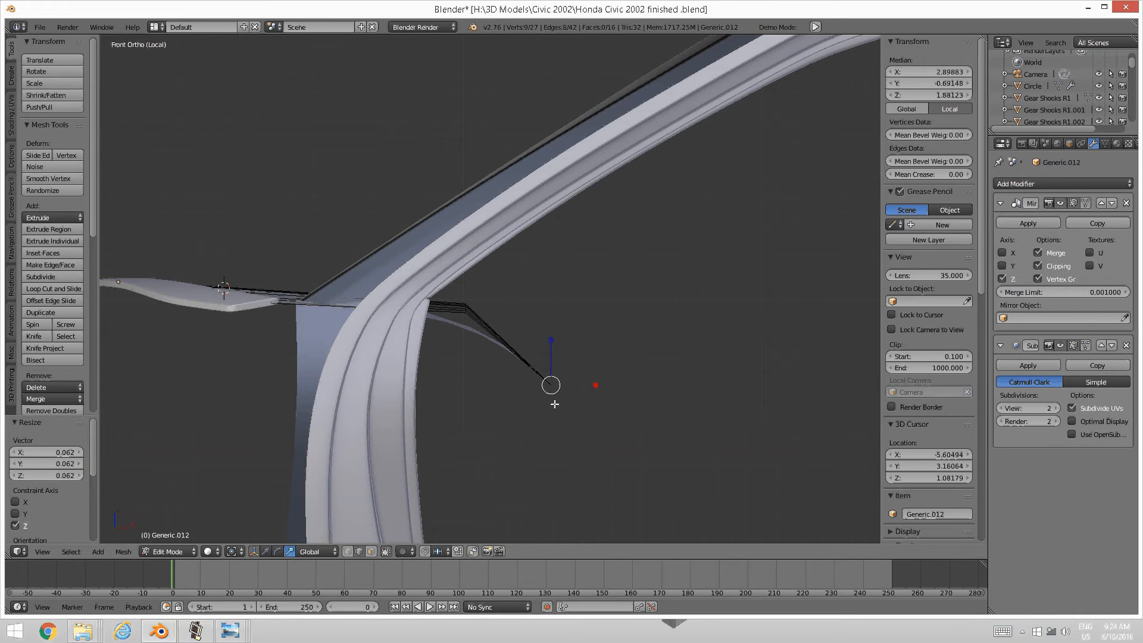
{"action": "key", "text": "e"}
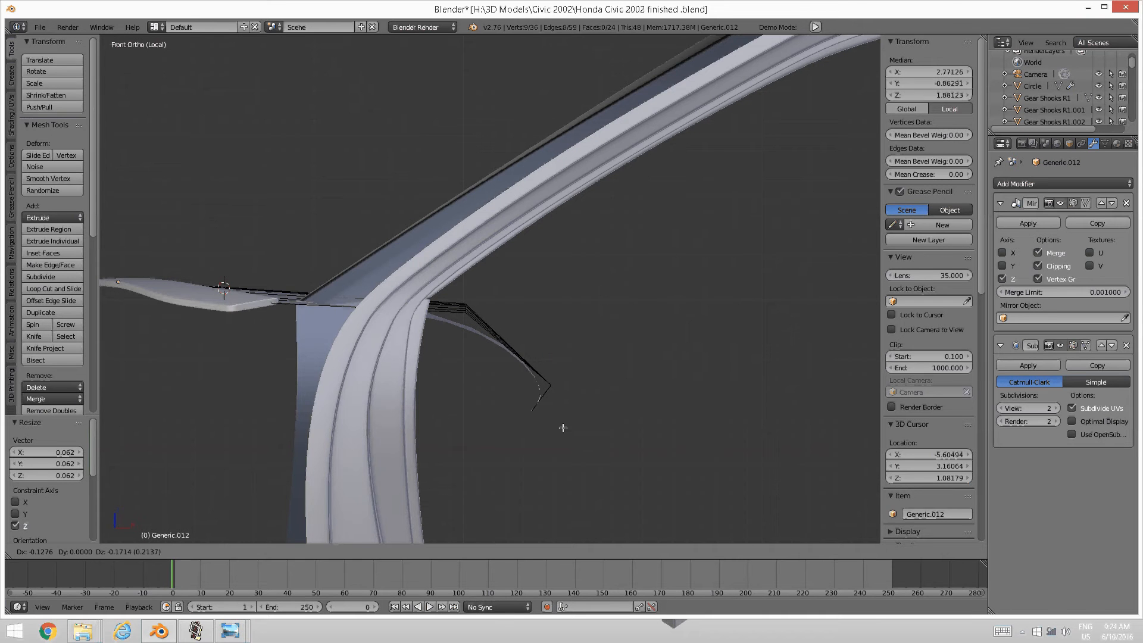
{"action": "left_click", "coordinate": [568, 430]}
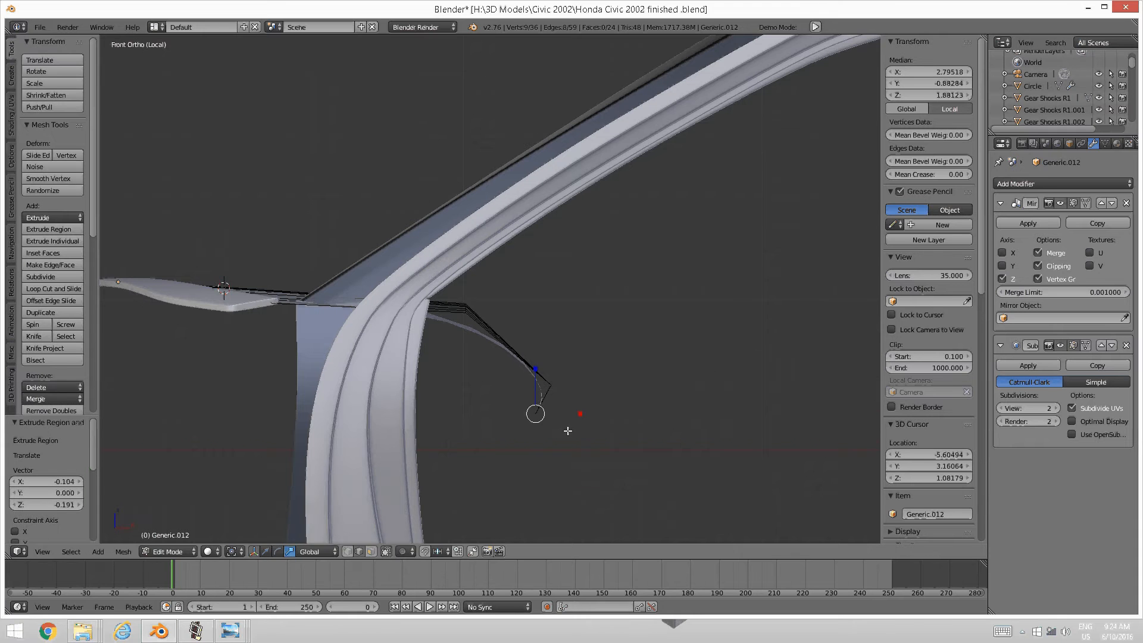
{"action": "middle_click_drag", "start_coordinate": [568, 430], "coordinate": [578, 397], "text": "shift"}
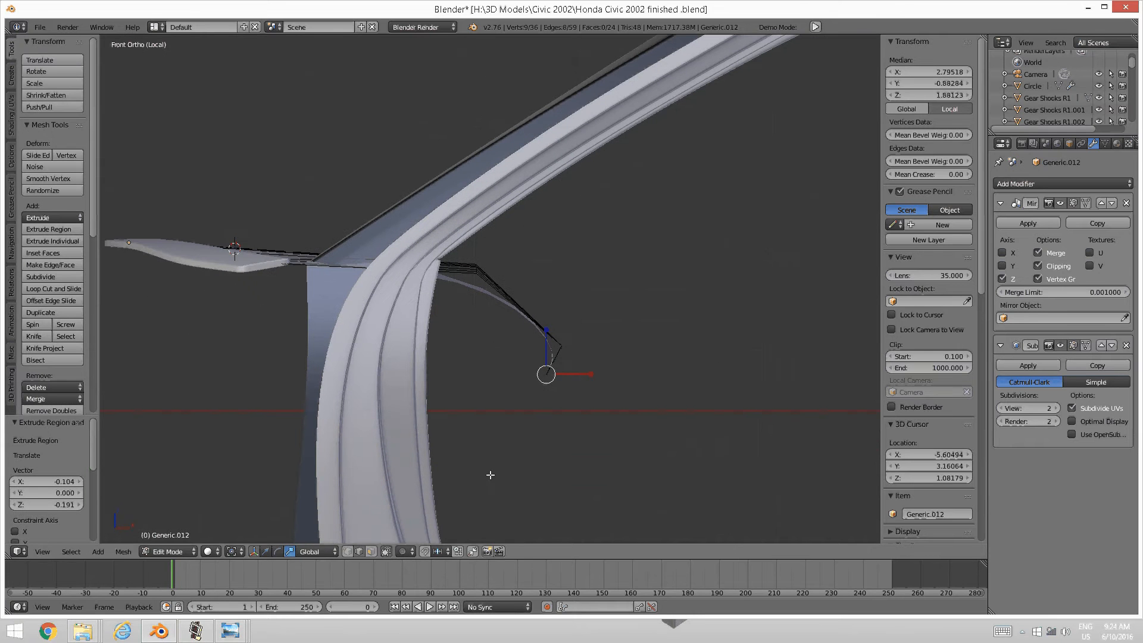
Check the interior photo and continue the dashboard profile in Blender with extrusions of 0.020 X, -0.231 Z and -0.151 X, -0.482 Z
{"action": "left_click", "coordinate": [230, 630]}
{"action": "left_click", "coordinate": [102, 565]}
{"action": "left_click", "coordinate": [562, 422]}
{"action": "middle_click_drag", "start_coordinate": [563, 422], "coordinate": [579, 253], "text": "shift"}
{"action": "key", "text": "e"}
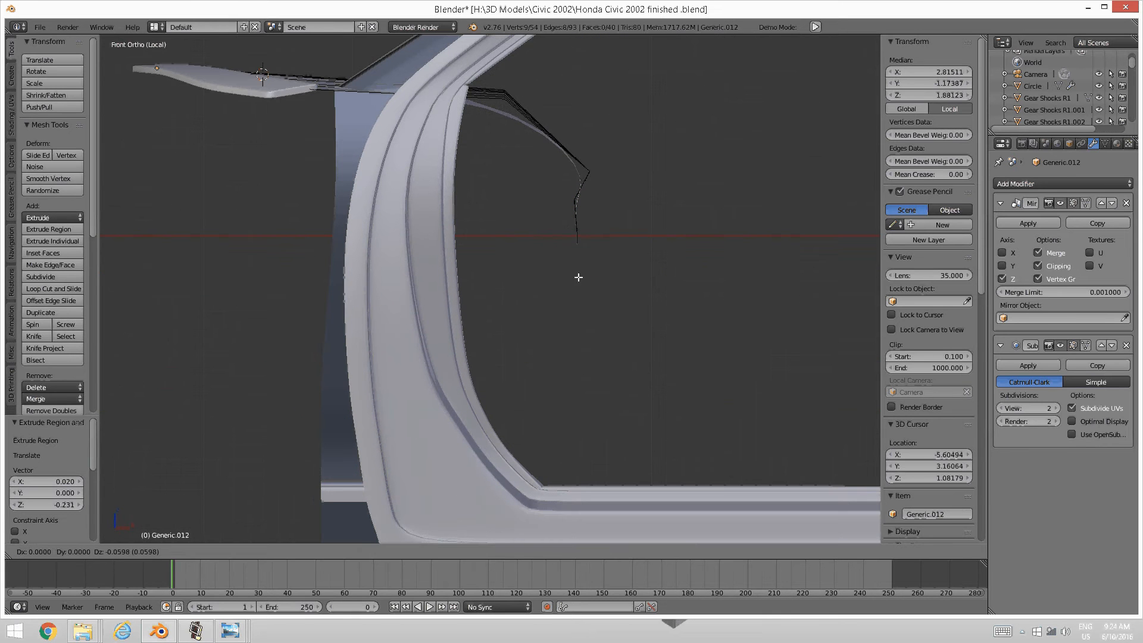
{"action": "left_click", "coordinate": [556, 331]}
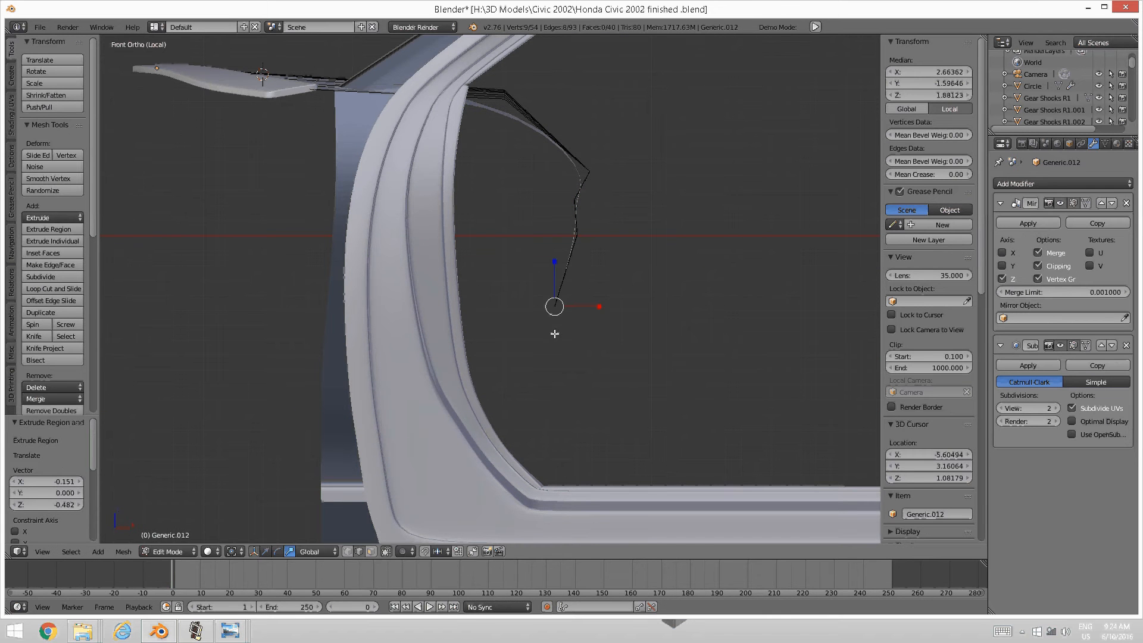
Extrude the profile's lower edge -0.562 along X and -0.395 along Z, and raise the new edge 0.038 along Z
{"action": "key", "text": "e"}
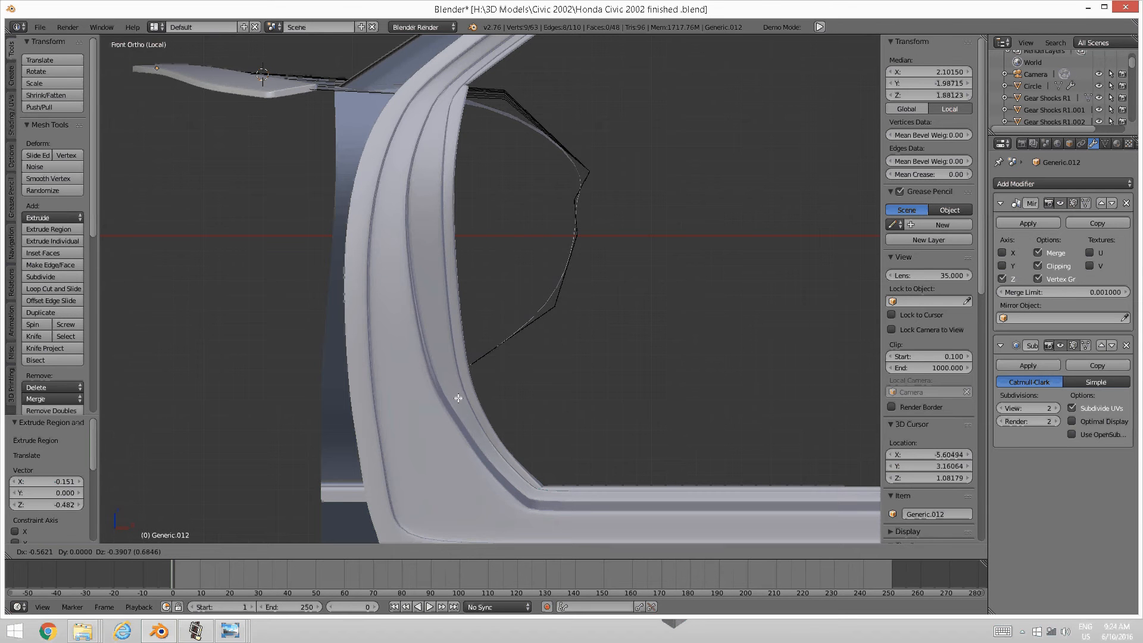
{"action": "left_click", "coordinate": [465, 395]}
{"action": "middle_click_drag", "start_coordinate": [569, 337], "coordinate": [507, 371]}
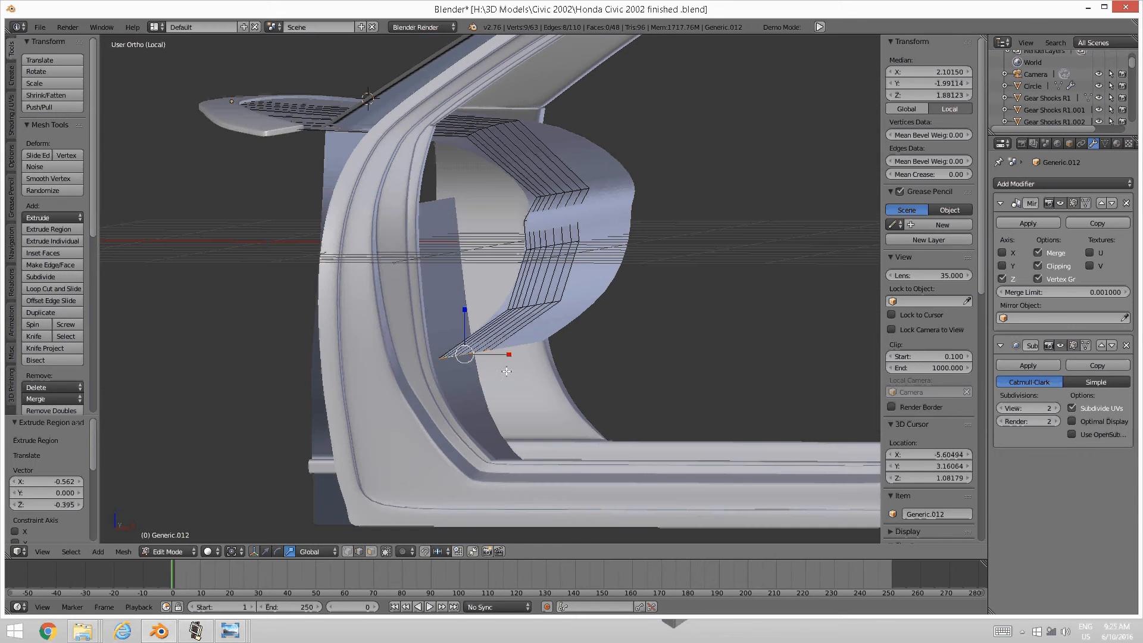
{"action": "key", "text": "g"}
{"action": "key", "text": "z"}
{"action": "left_click", "coordinate": [539, 390]}
{"action": "middle_click_drag", "start_coordinate": [539, 390], "coordinate": [606, 346]}
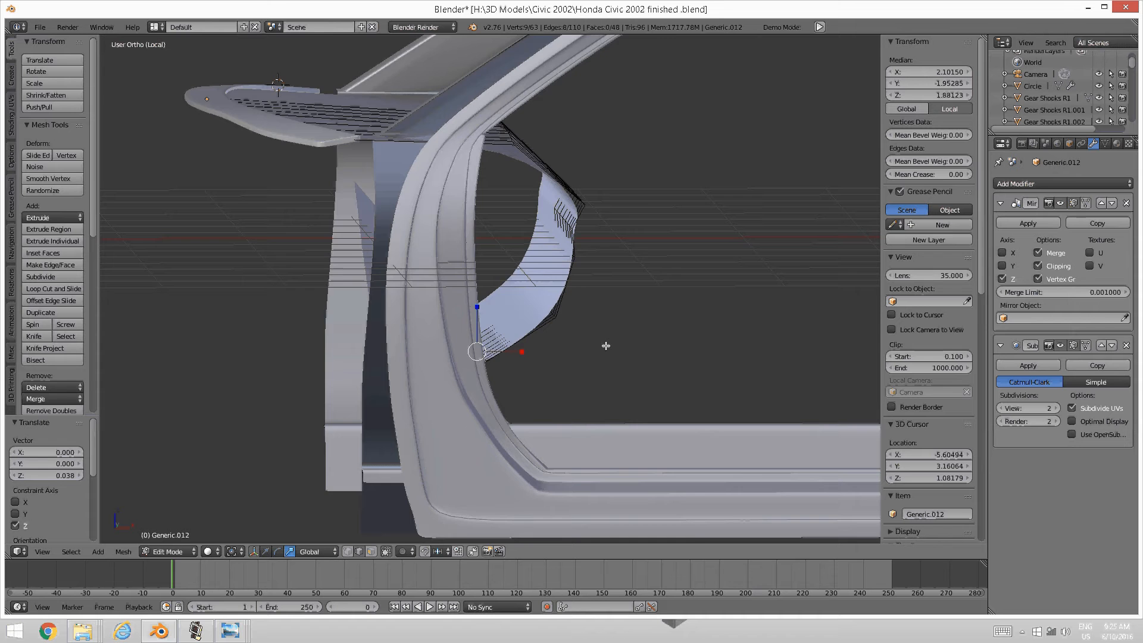
Check the dashboard underside in the interior photo and move the profile's lowest edge 0.187 along X in Blender's front view
{"action": "key", "text": "KP_1"}
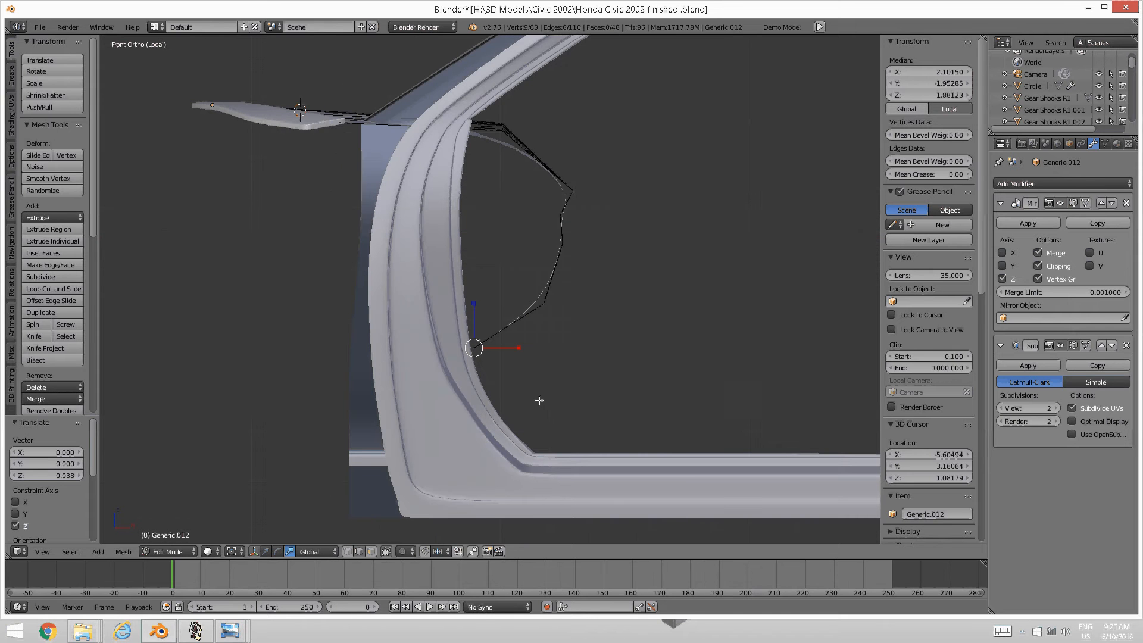
{"action": "mouse_move", "coordinate": [230, 631]}
{"action": "left_click", "coordinate": [122, 580]}
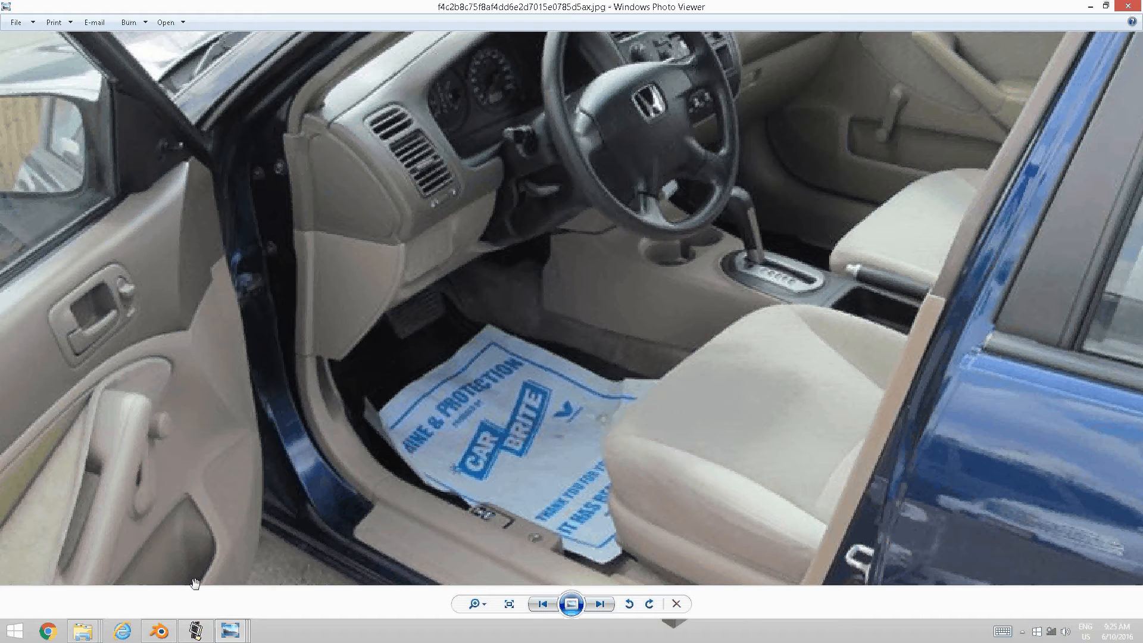
{"action": "left_click", "coordinate": [158, 631]}
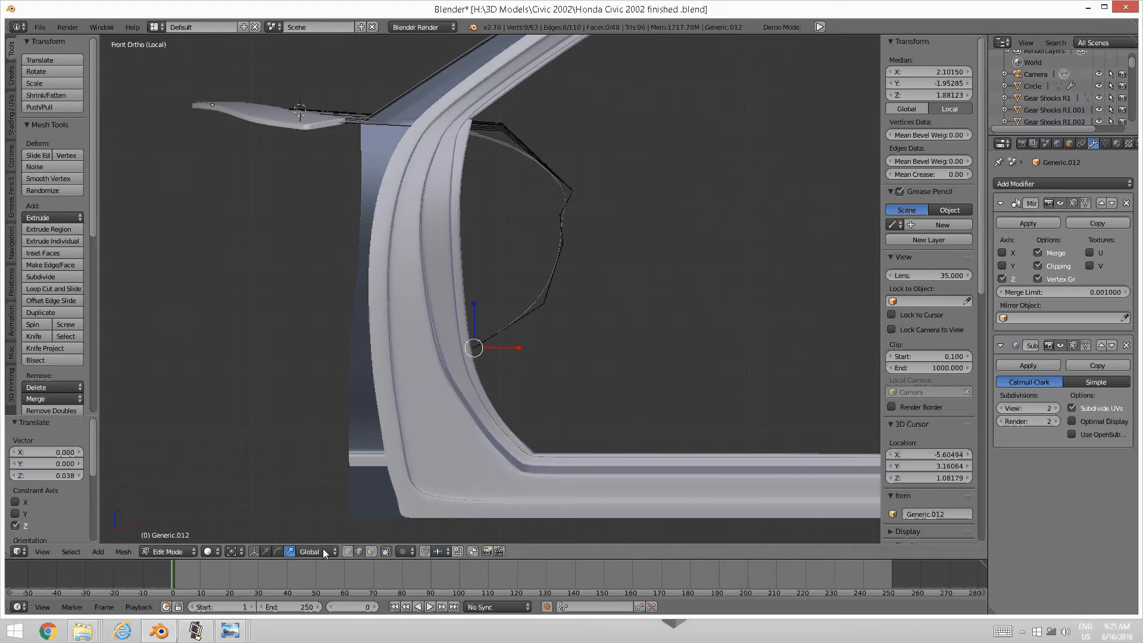
{"action": "left_click", "coordinate": [266, 549]}
{"action": "left_click_drag", "start_coordinate": [520, 347], "coordinate": [543, 344]}
Extrude the dashboard profile's lowest edge -0.852 along X to start its underside
{"action": "key", "text": "e"}
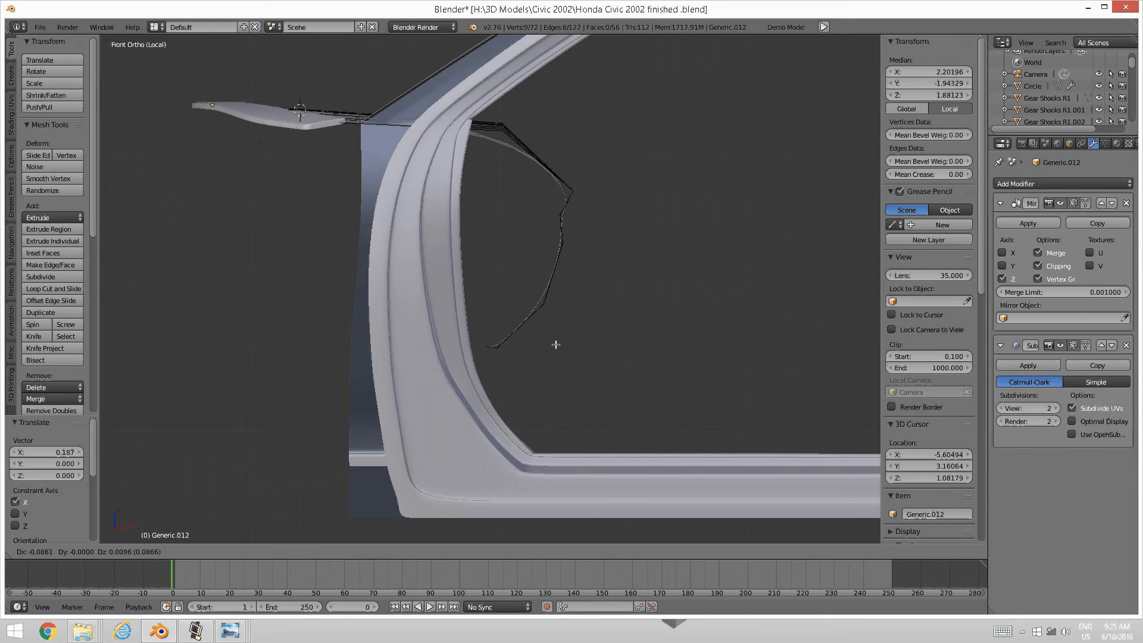
{"action": "key", "text": "x"}
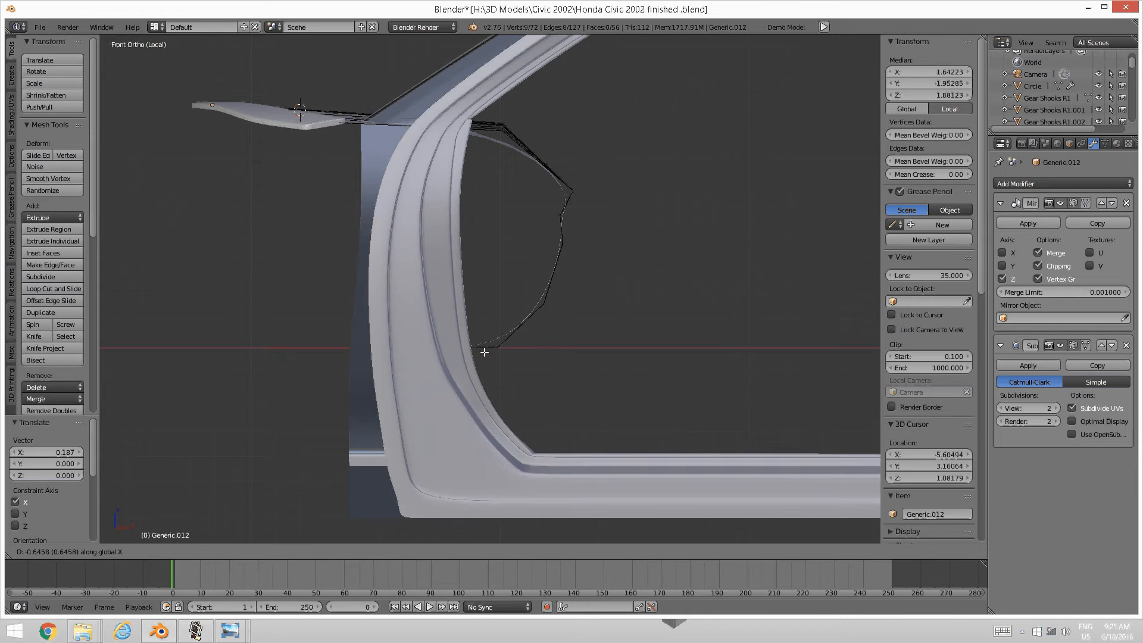
{"action": "left_click", "coordinate": [457, 359]}
{"action": "middle_click_drag", "start_coordinate": [455, 359], "coordinate": [399, 401]}
{"action": "scroll", "coordinate": [422, 396], "scroll_direction": "up", "scroll_amount": 1}
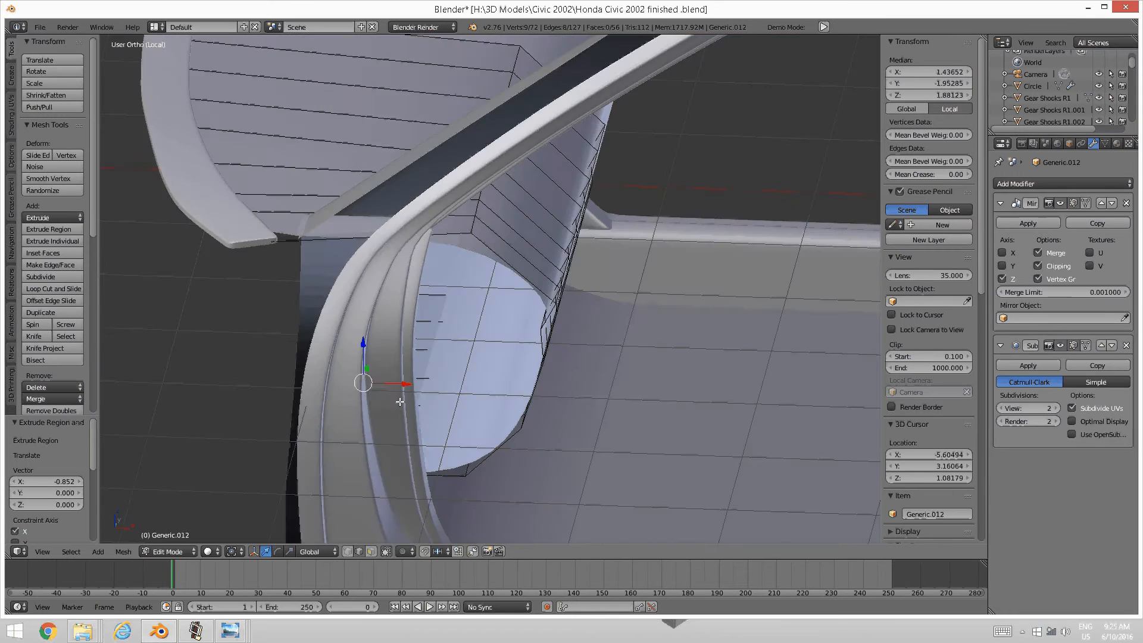
{"action": "scroll", "coordinate": [399, 400], "scroll_direction": "down", "scroll_amount": 1}
{"action": "middle_click_drag", "start_coordinate": [504, 365], "coordinate": [339, 433]}
{"action": "middle_click_drag", "start_coordinate": [381, 388], "coordinate": [427, 331]}
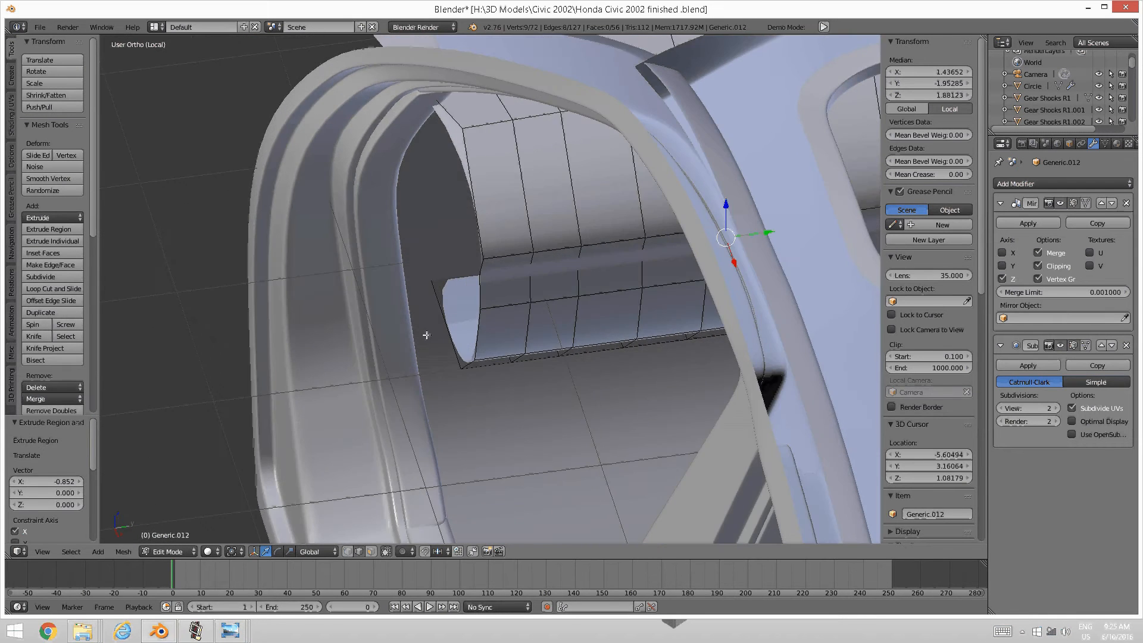
{"action": "key", "text": "a"}
{"action": "right_click", "coordinate": [482, 255]}
{"action": "right_click", "coordinate": [480, 272], "text": "shift"}
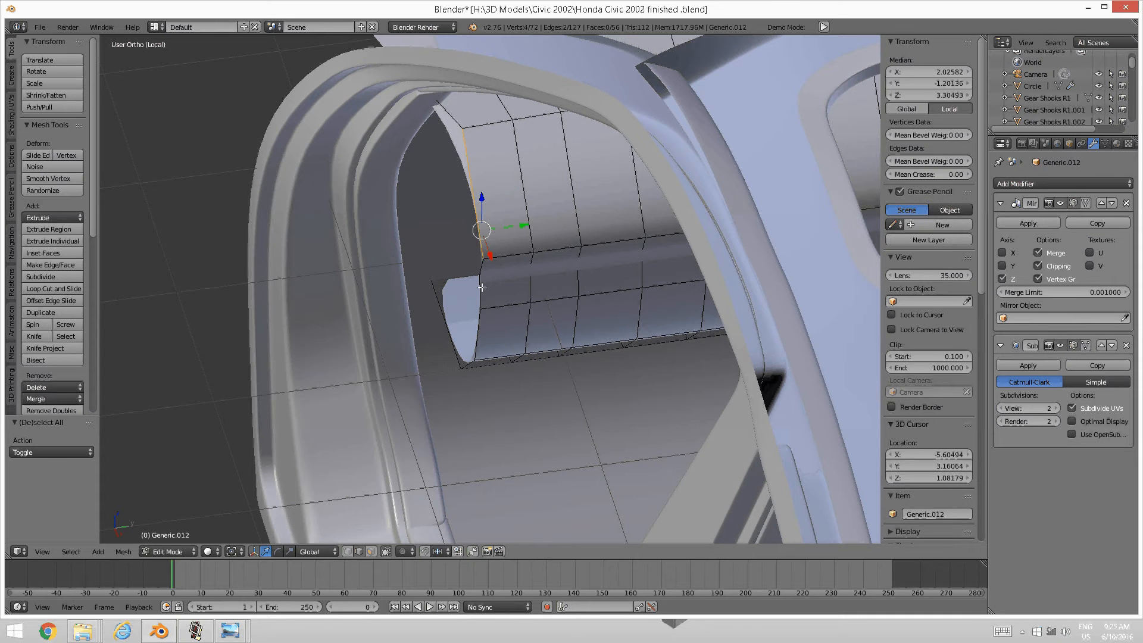
{"action": "key", "text": "a"}
Select the chain of outer side edges on the dashboard profile and move them about -0.09 along Y towards the door frame
{"action": "middle_click_drag", "start_coordinate": [462, 283], "coordinate": [476, 262]}
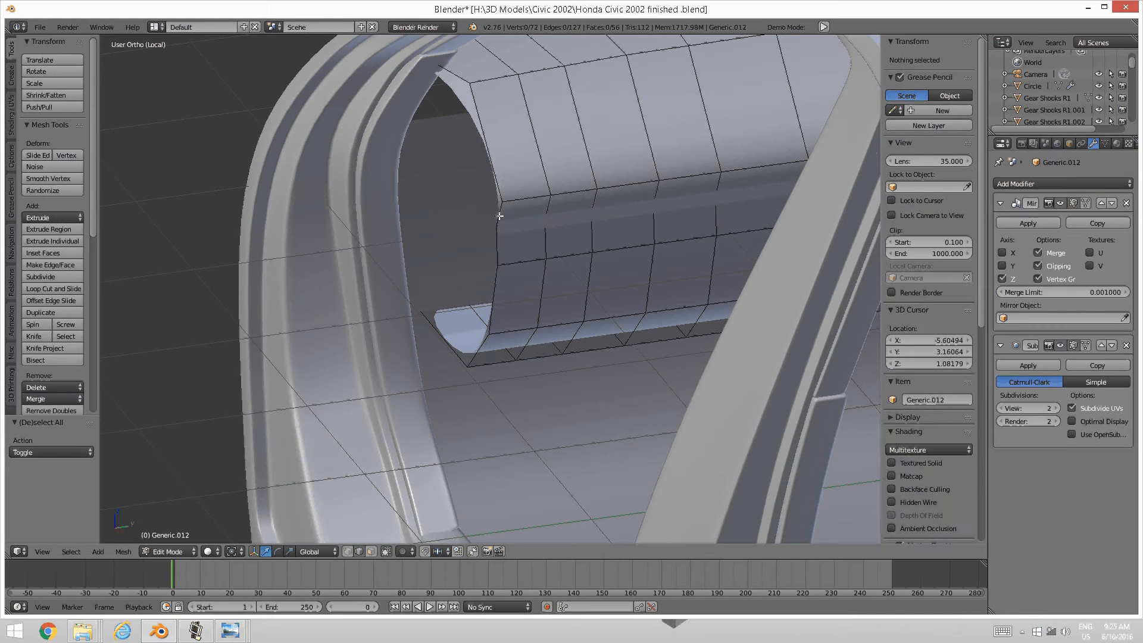
{"action": "right_click", "coordinate": [500, 216]}
{"action": "right_click", "coordinate": [491, 148], "text": "shift"}
{"action": "right_click", "coordinate": [498, 245], "text": "shift"}
{"action": "right_click", "coordinate": [492, 294], "text": "shift"}
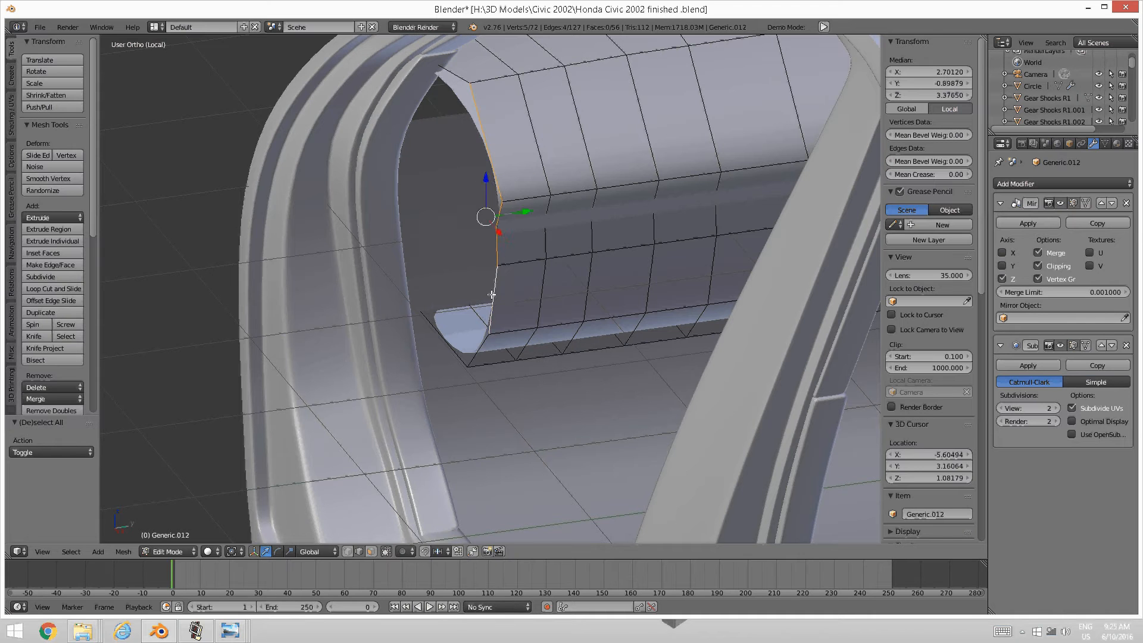
{"action": "right_click", "coordinate": [476, 351], "text": "shift"}
{"action": "right_click", "coordinate": [445, 339], "text": "shift"}
{"action": "middle_click_drag", "start_coordinate": [523, 306], "coordinate": [501, 262]}
{"action": "key", "text": "g"}
{"action": "key", "text": "y"}
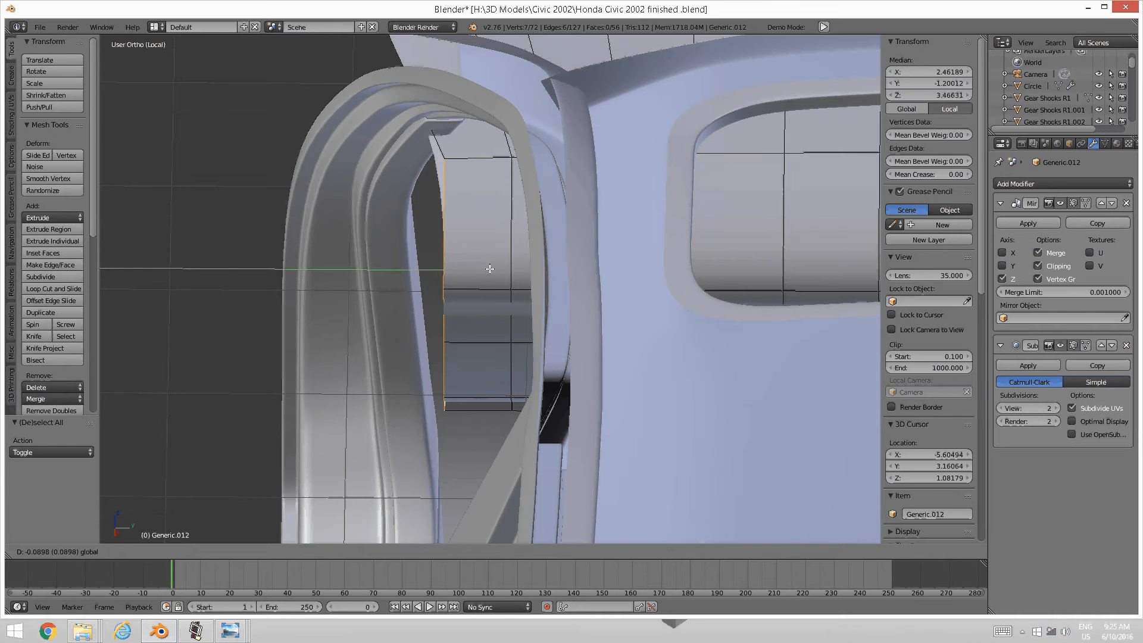
{"action": "left_click", "coordinate": [487, 269]}
Try moving only the lowest outer side edge of the dashboard about -0.13 along Y
{"action": "mouse_move", "coordinate": [474, 276]}
{"action": "middle_mouse_down"}
{"action": "mouse_move", "coordinate": [492, 275]}
{"action": "mouse_move", "coordinate": [484, 288]}
{"action": "middle_mouse_up"}
{"action": "key", "text": "a"}
{"action": "right_click", "coordinate": [455, 395]}
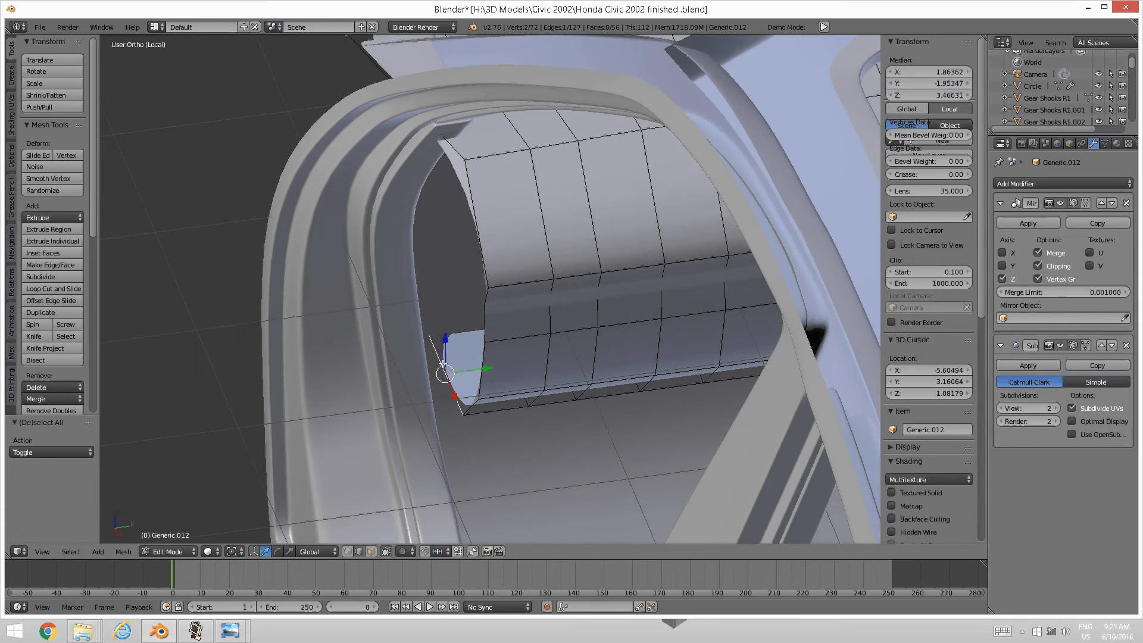
{"action": "key", "text": "g"}
{"action": "key", "text": "y"}
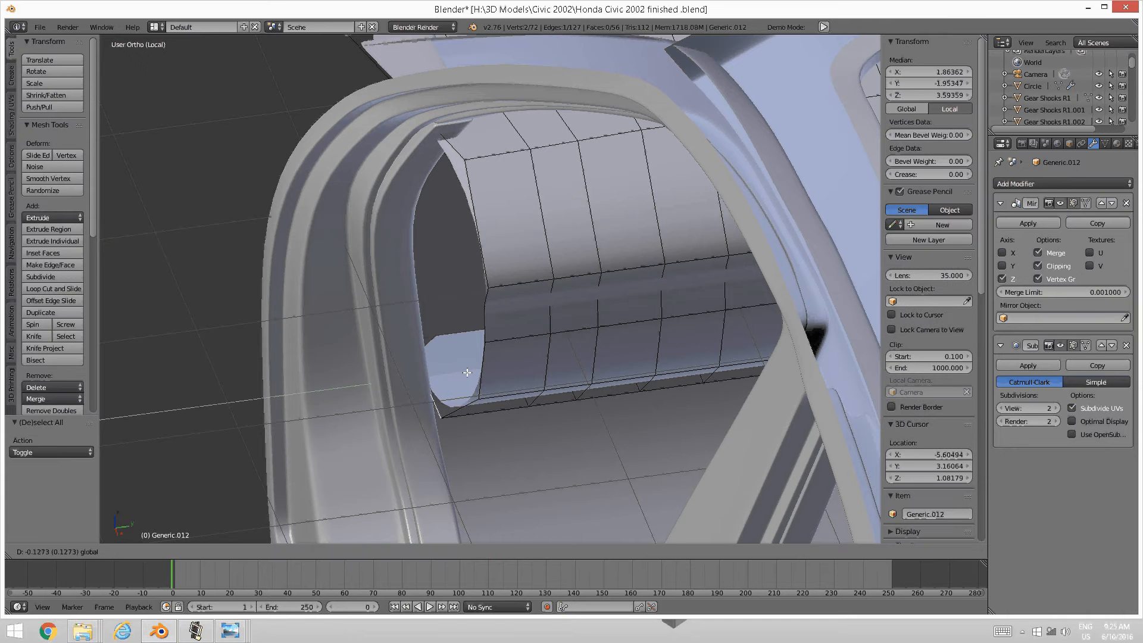
{"action": "left_click", "coordinate": [463, 374]}
Try moving the side edge just above the lowest one outward along Y to line up with it
{"action": "middle_click_drag", "start_coordinate": [463, 373], "coordinate": [476, 347]}
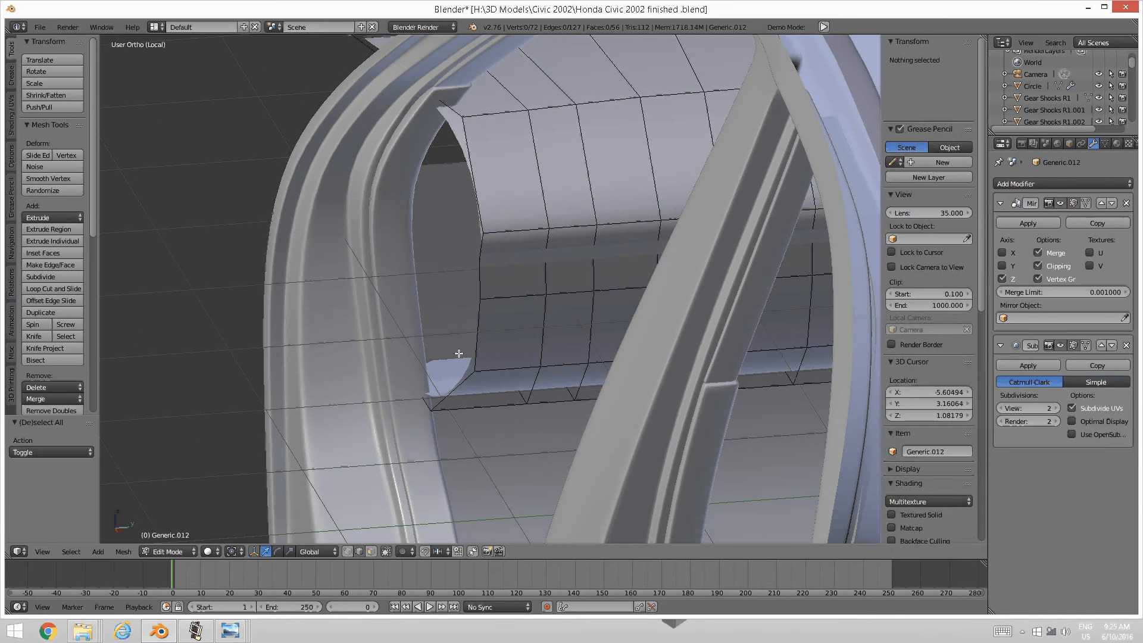
{"action": "key", "text": "a"}
{"action": "right_click", "coordinate": [477, 347]}
{"action": "middle_click_drag", "start_coordinate": [471, 303], "coordinate": [476, 334]}
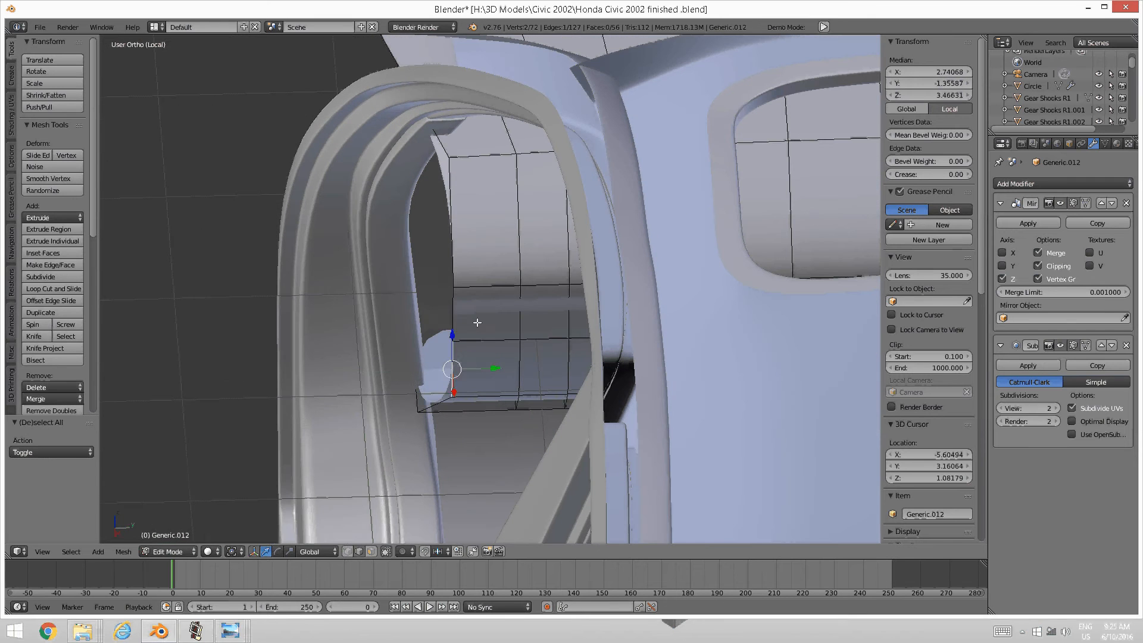
{"action": "key", "text": "g"}
{"action": "key", "text": "y"}
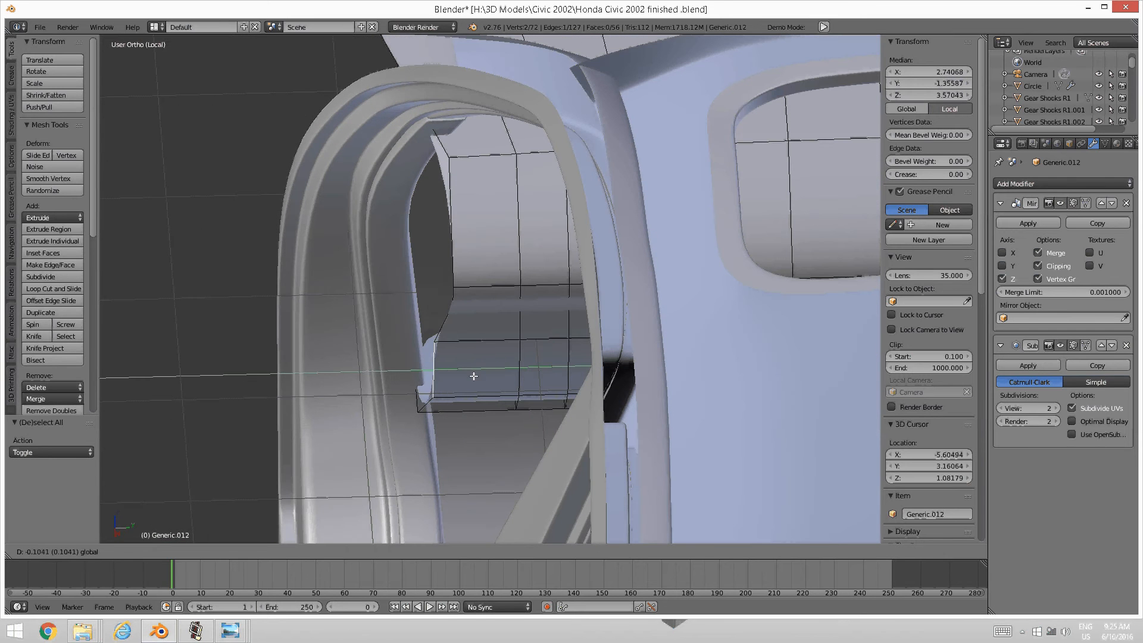
{"action": "left_click", "coordinate": [464, 369]}
{"action": "key", "text": "a"}
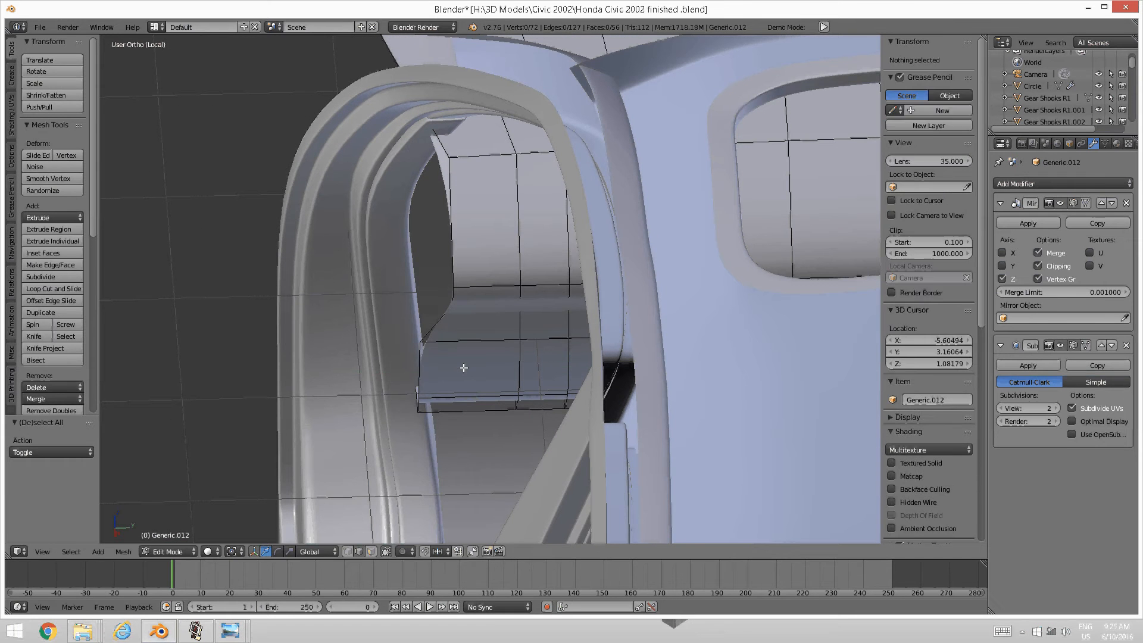
{"action": "right_click", "coordinate": [464, 368]}
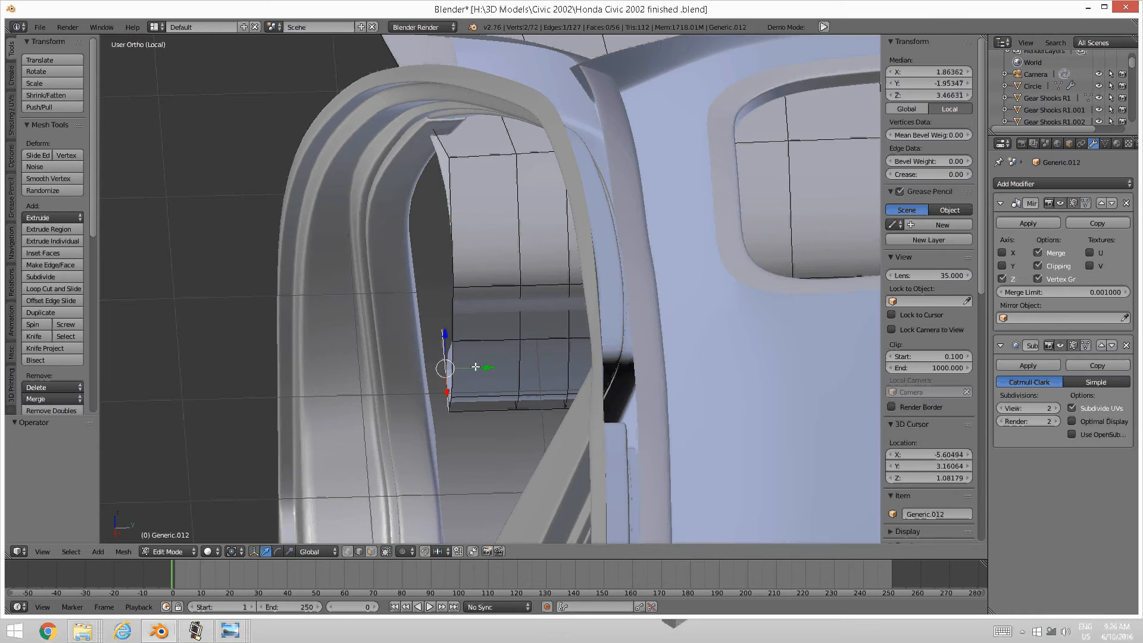
Reselect the dashboard's whole chain of outer side edges and move it about -0.2 along Y into the door frame
{"action": "middle_click_drag", "start_coordinate": [447, 386], "coordinate": [476, 341]}
{"action": "right_click", "coordinate": [469, 360], "text": "shift"}
{"action": "right_click", "coordinate": [481, 301], "text": "ctrl"}
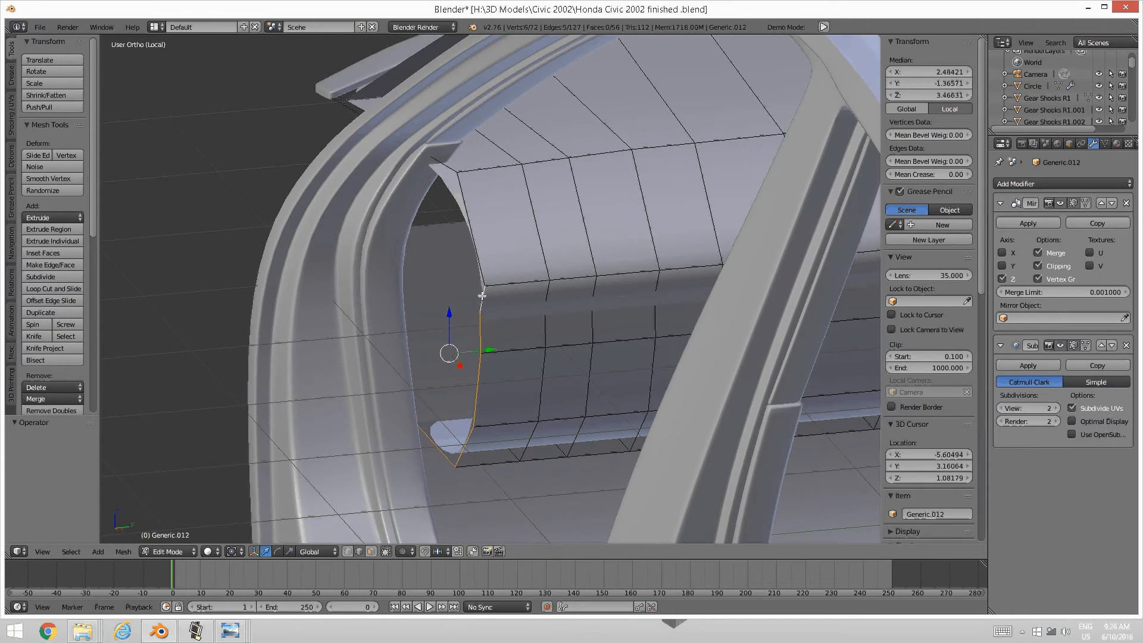
{"action": "right_click", "coordinate": [475, 250], "text": "ctrl"}
{"action": "middle_click_drag", "start_coordinate": [475, 250], "coordinate": [468, 307]}
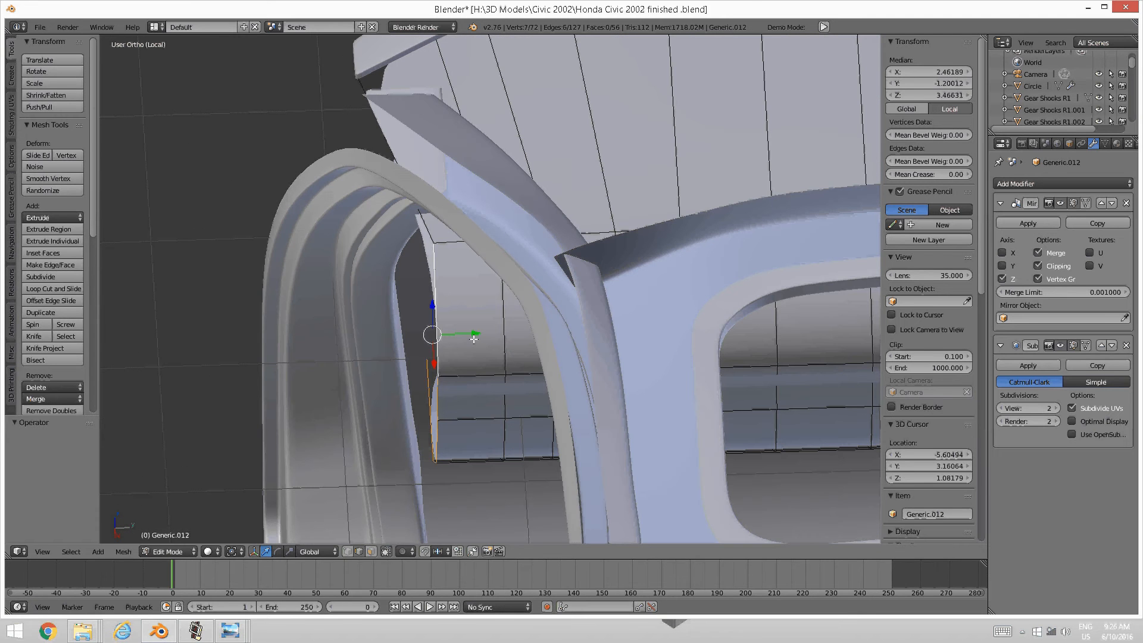
{"action": "key", "text": "g"}
{"action": "key", "text": "y"}
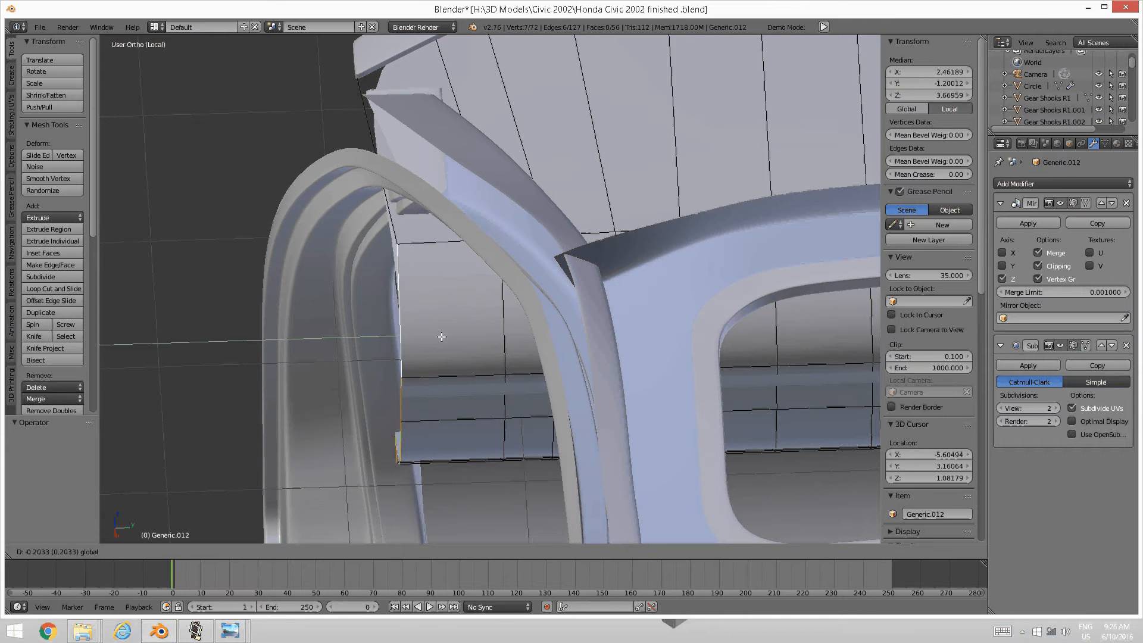
{"action": "left_click", "coordinate": [441, 337]}
Move the dashboard's top outer side edge inward along Y, beside the base of the windshield pillar
{"action": "middle_click_drag", "start_coordinate": [440, 337], "coordinate": [419, 355]}
{"action": "key", "text": "a"}
{"action": "middle_click_drag", "start_coordinate": [387, 233], "coordinate": [398, 251], "text": "shift"}
{"action": "right_click", "coordinate": [398, 250]}
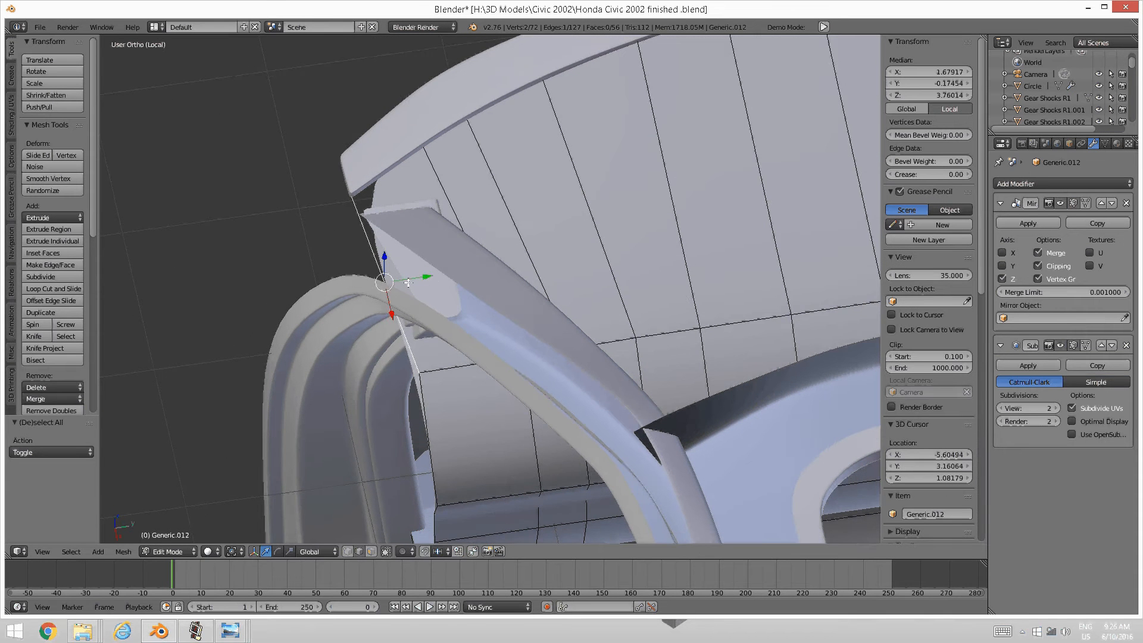
{"action": "key", "text": "g"}
{"action": "left_click_drag", "start_coordinate": [432, 271], "coordinate": [450, 268]}
{"action": "middle_click_drag", "start_coordinate": [450, 268], "coordinate": [517, 365]}
{"action": "key", "text": "a"}
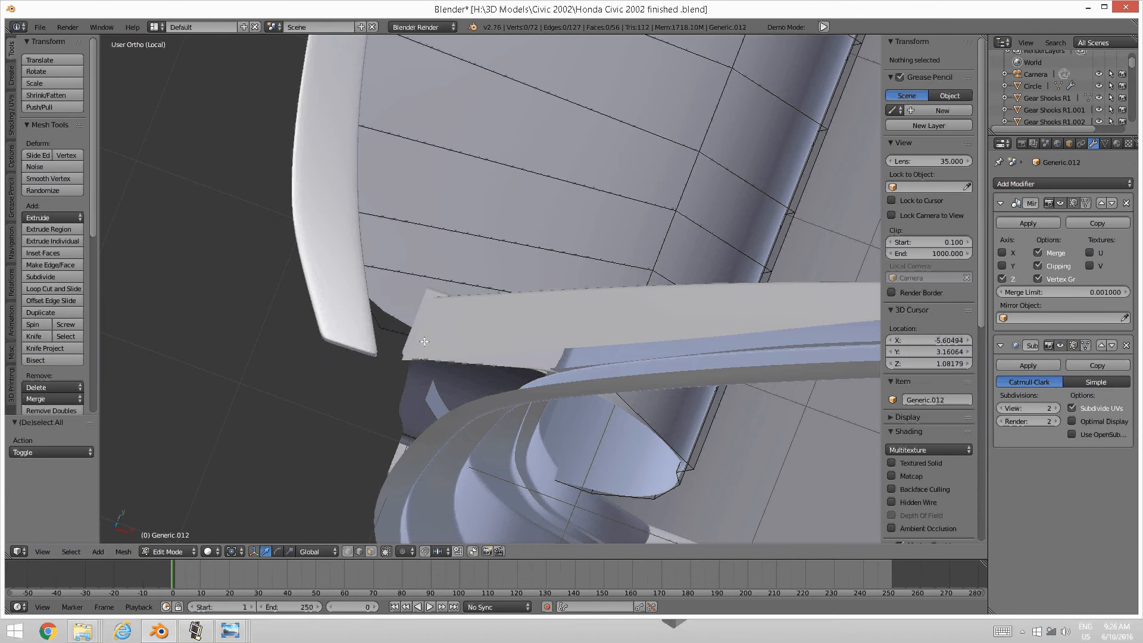
Switch to vertex selection and move the dashboard top's front outer corner vertex -0.117 along X
{"action": "key", "text": "ctrl+Tab"}
{"action": "left_click", "coordinate": [366, 318]}
{"action": "right_click", "coordinate": [375, 323]}
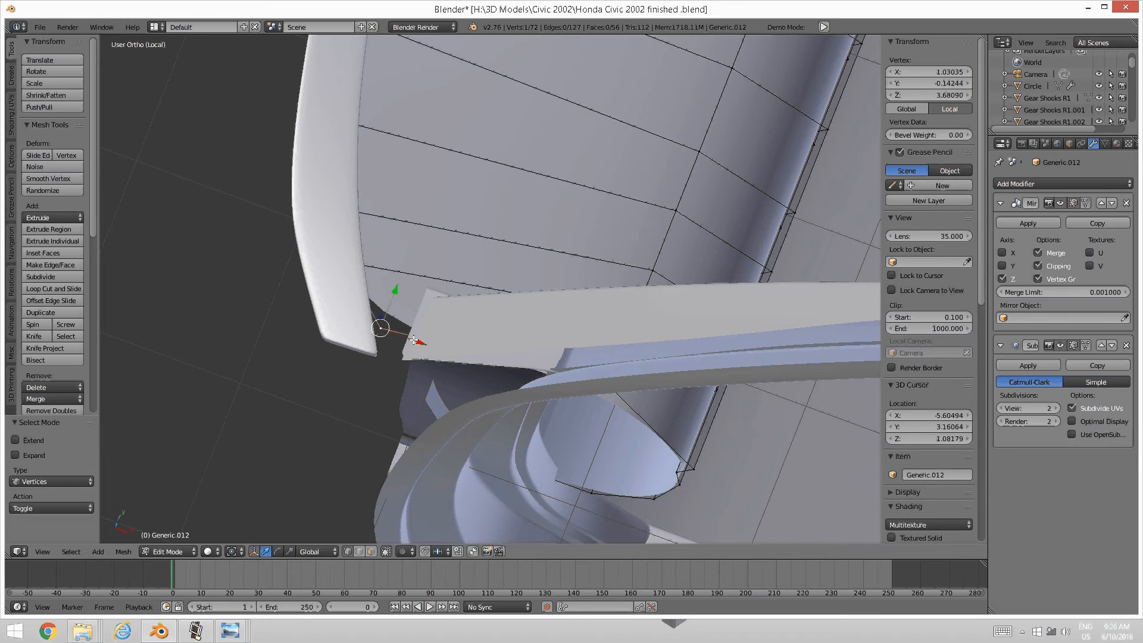
{"action": "key", "text": "g"}
{"action": "key", "text": "x"}
{"action": "left_click", "coordinate": [396, 341]}
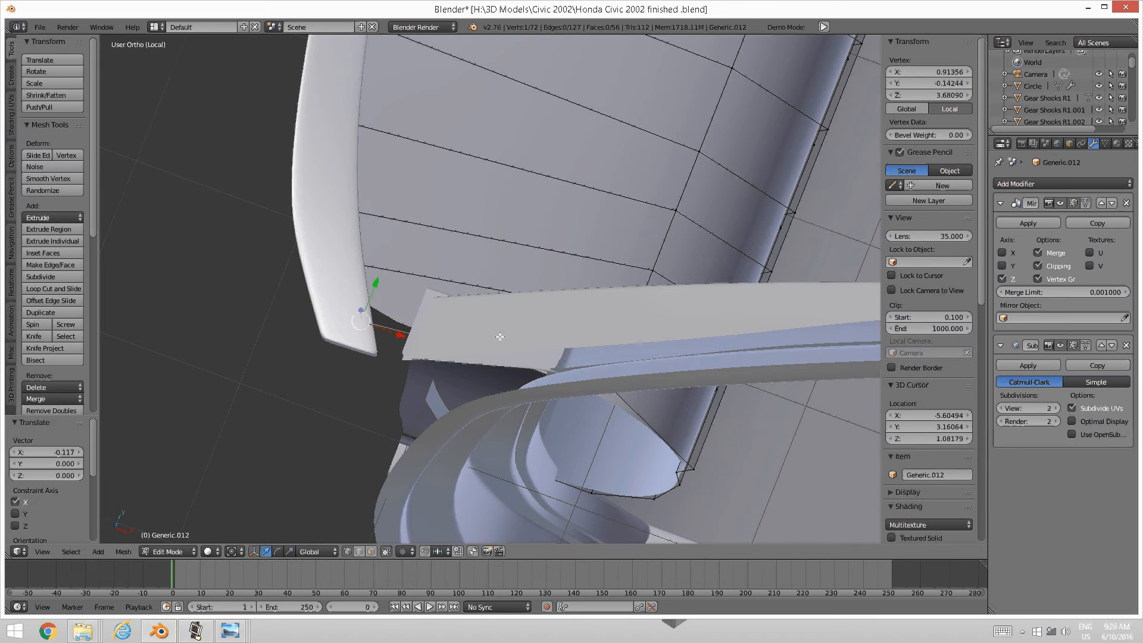
{"action": "middle_click_drag", "start_coordinate": [396, 341], "coordinate": [536, 220]}
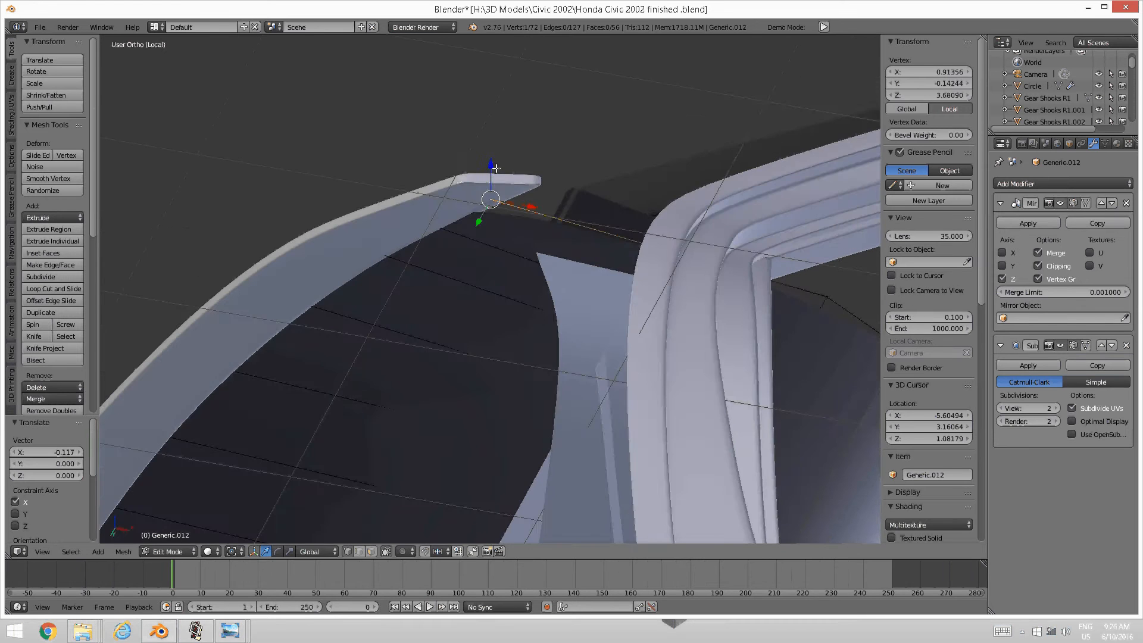
Raise the dashboard's front outer corner vertex along Z in two small moves, the second by 0.012
{"action": "middle_click_drag", "start_coordinate": [497, 168], "coordinate": [503, 242]}
{"action": "key", "text": "g"}
{"action": "key", "text": "z"}
{"action": "left_click", "coordinate": [487, 190]}
{"action": "key", "text": "g"}
{"action": "key", "text": "z"}
{"action": "left_click", "coordinate": [380, 219]}
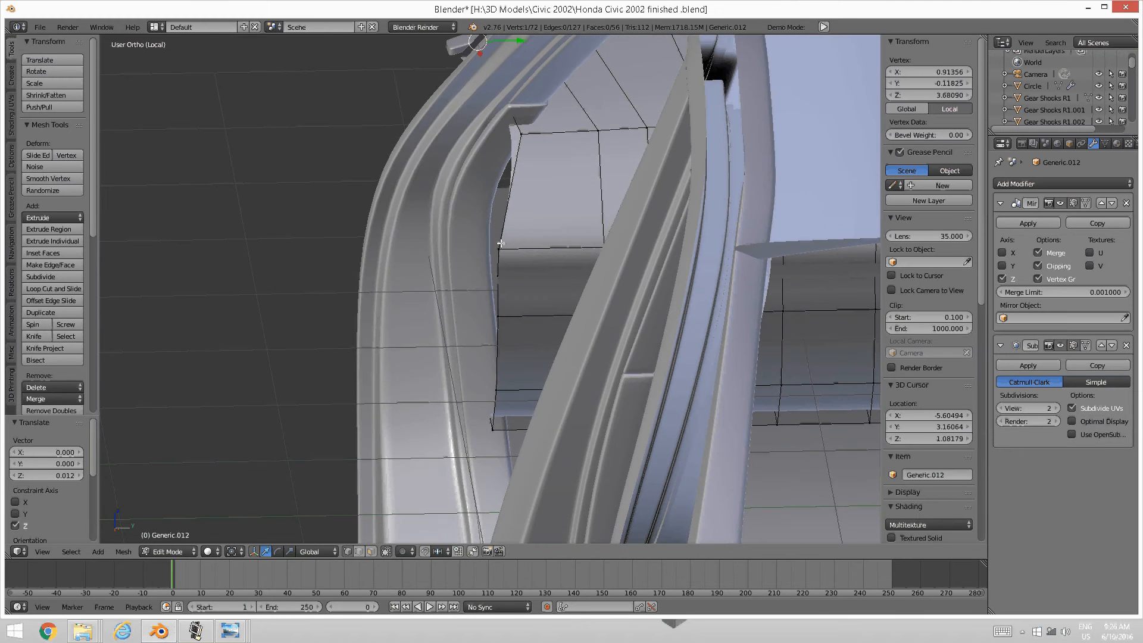
Move the two upper vertices of the dashboard's cabin-facing side edge inward along Y, by 0.097 and 0.084
{"action": "right_click", "coordinate": [503, 240]}
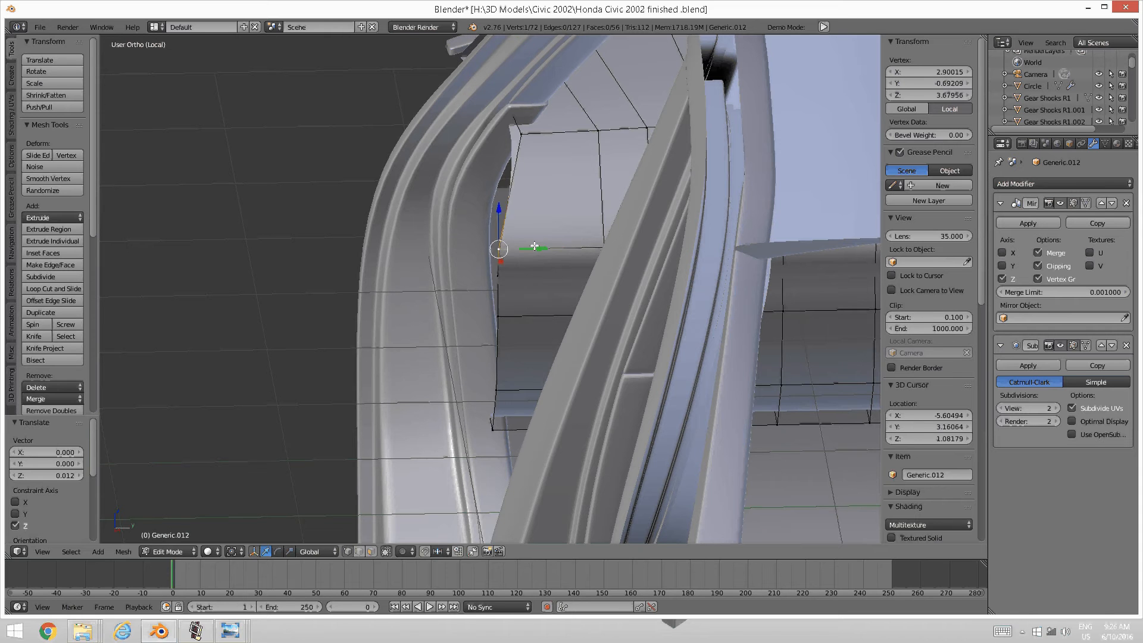
{"action": "key", "text": "g"}
{"action": "key", "text": "y"}
{"action": "left_click", "coordinate": [534, 266]}
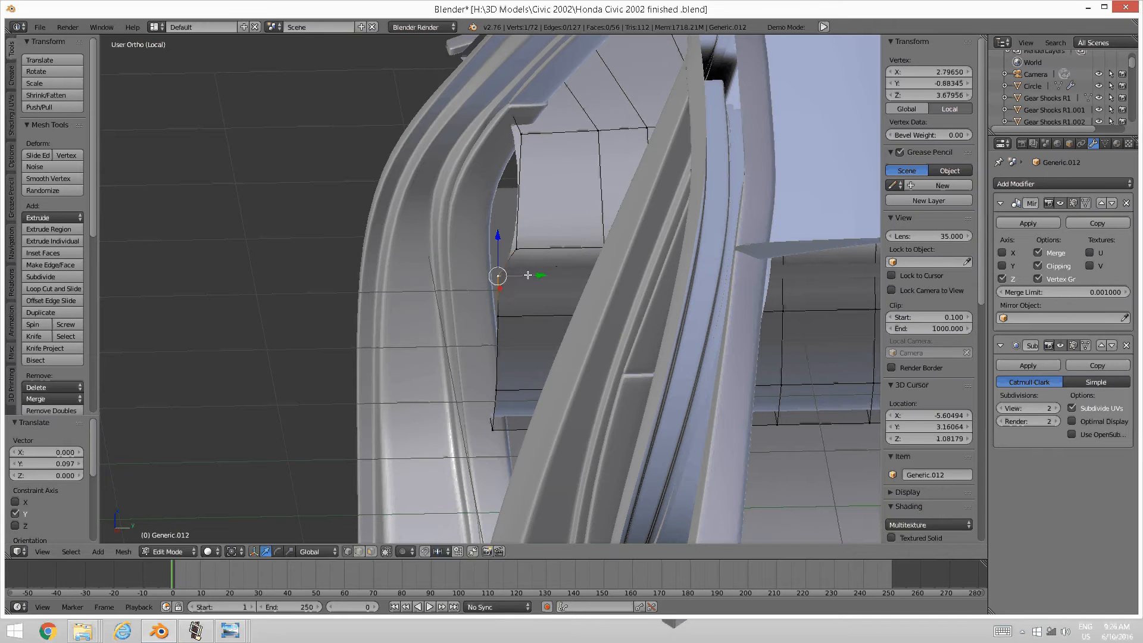
{"action": "key", "text": "g"}
{"action": "key", "text": "y"}
{"action": "left_click", "coordinate": [555, 272]}
Move the next two vertices down the dashboard's side edge along Y, by 0.050 and 0.003
{"action": "right_click", "coordinate": [535, 317]}
{"action": "key", "text": "g"}
{"action": "key", "text": "y"}
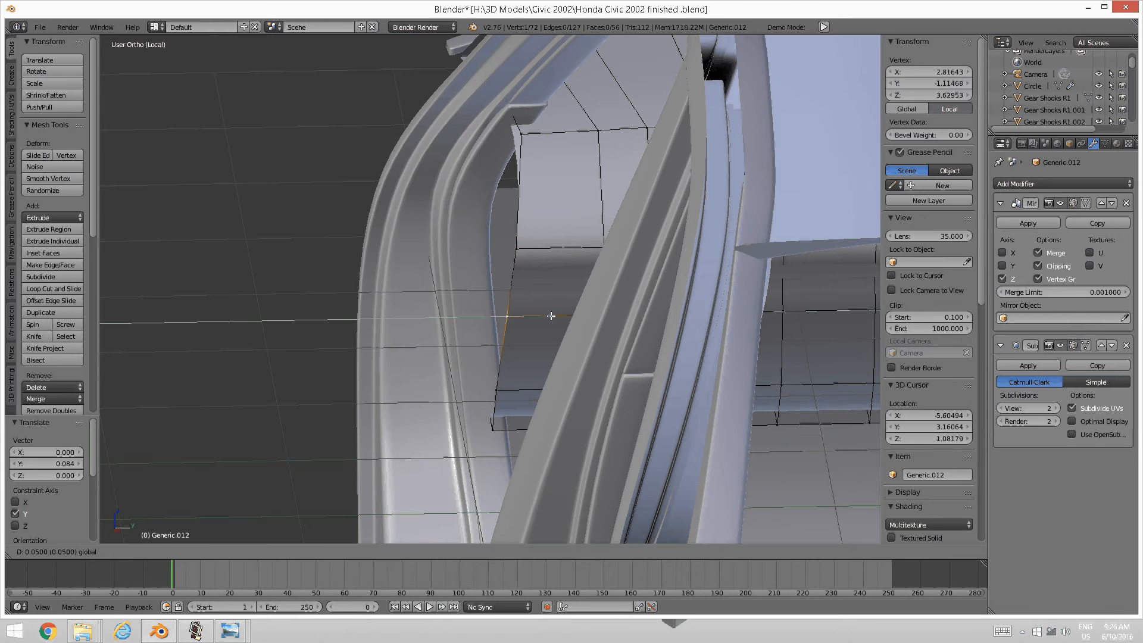
{"action": "left_click", "coordinate": [551, 316]}
{"action": "right_click", "coordinate": [506, 398]}
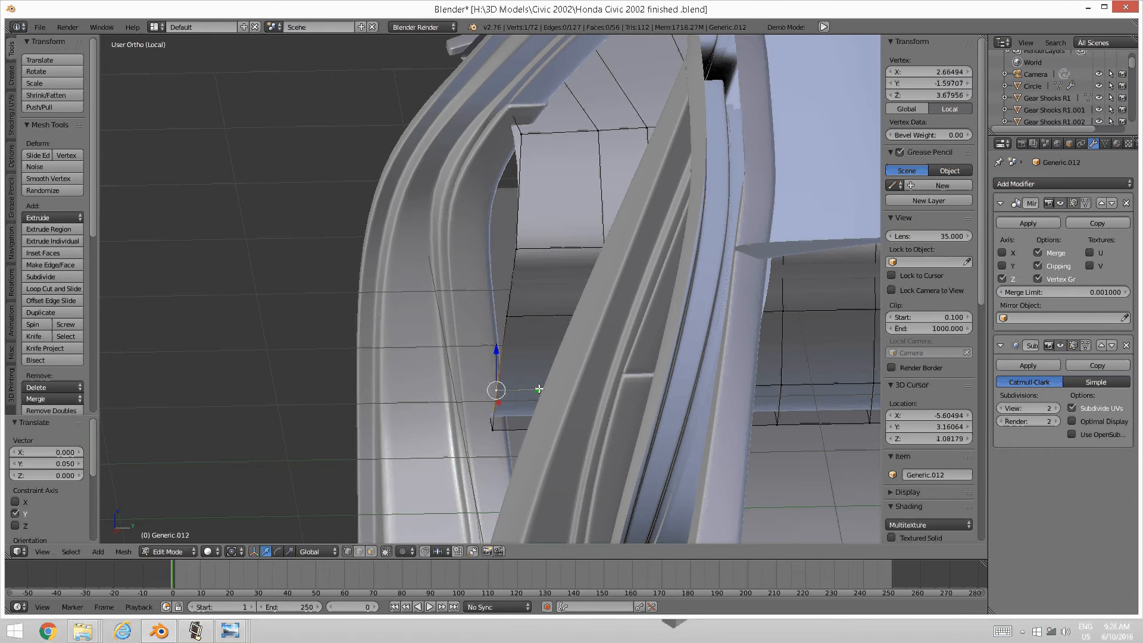
{"action": "key", "text": "g"}
{"action": "key", "text": "y"}
{"action": "left_click", "coordinate": [508, 387]}
{"action": "middle_click_drag", "start_coordinate": [507, 292], "coordinate": [600, 336]}
{"action": "mouse_move", "coordinate": [626, 248]}
{"action": "middle_mouse_down"}
{"action": "mouse_move", "coordinate": [511, 281]}
{"action": "mouse_move", "coordinate": [734, 225]}
{"action": "mouse_move", "coordinate": [615, 236]}
{"action": "middle_mouse_up"}
{"action": "middle_click_drag", "start_coordinate": [611, 248], "coordinate": [598, 268]}
{"action": "right_click", "coordinate": [505, 271]}
{"action": "key", "text": "g"}
{"action": "key", "text": "y"}
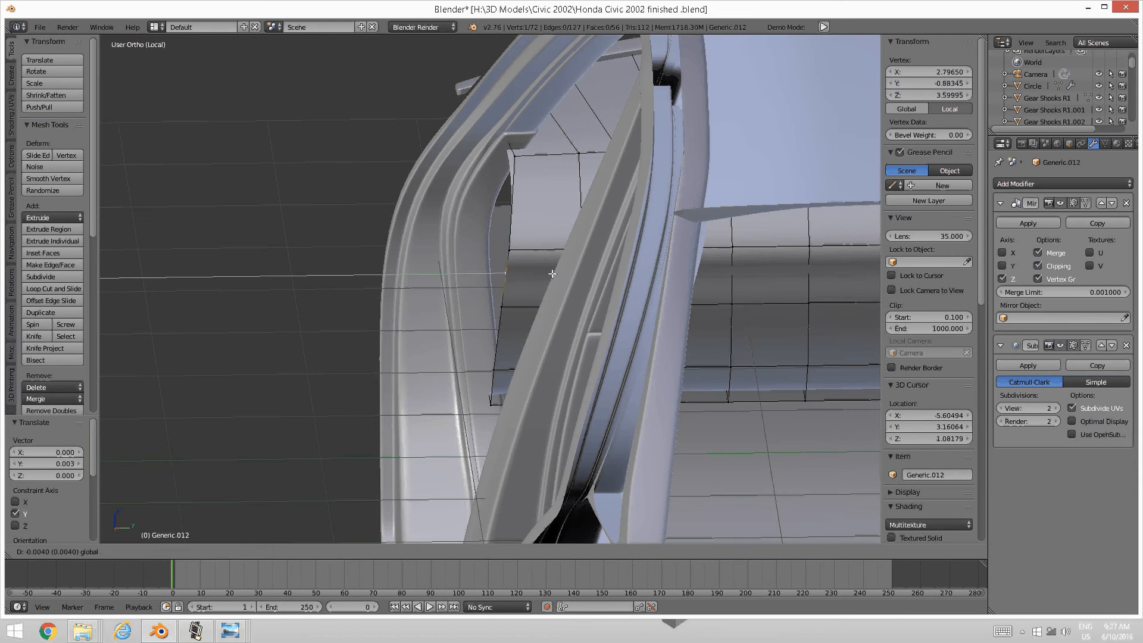
{"action": "key", "text": "Escape"}
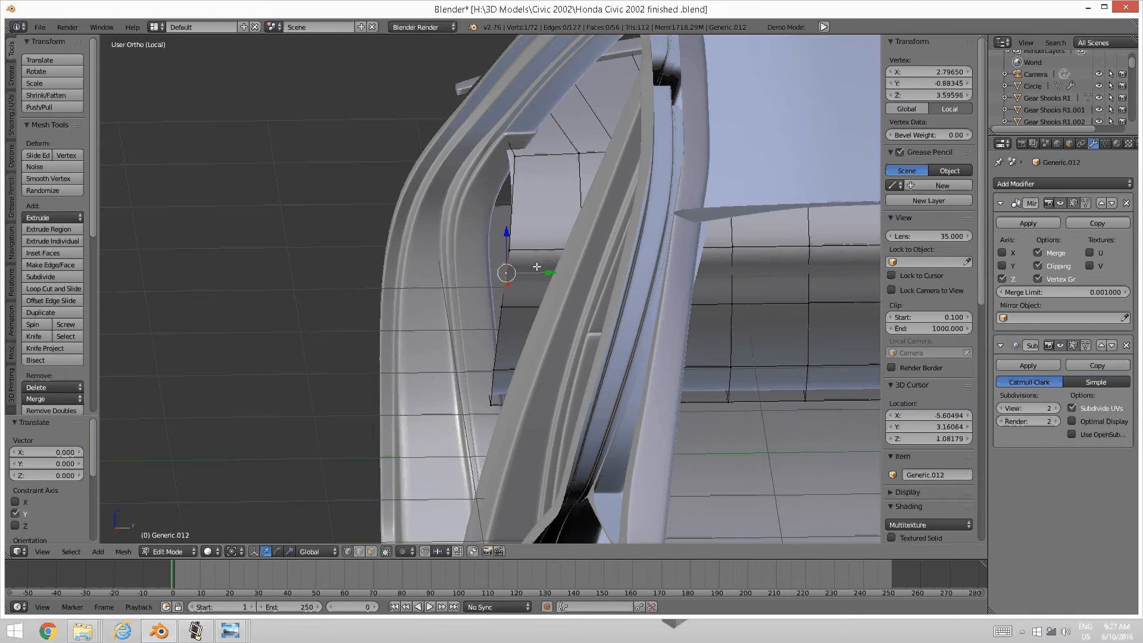
Move the top vertex of the dashboard's cabin-facing side edge about 0.012 along Y
{"action": "key", "text": "a"}
{"action": "right_click", "coordinate": [517, 173]}
{"action": "mouse_move", "coordinate": [517, 193]}
{"action": "middle_mouse_down"}
{"action": "mouse_move", "coordinate": [544, 217]}
{"action": "mouse_move", "coordinate": [519, 200]}
{"action": "middle_mouse_up"}
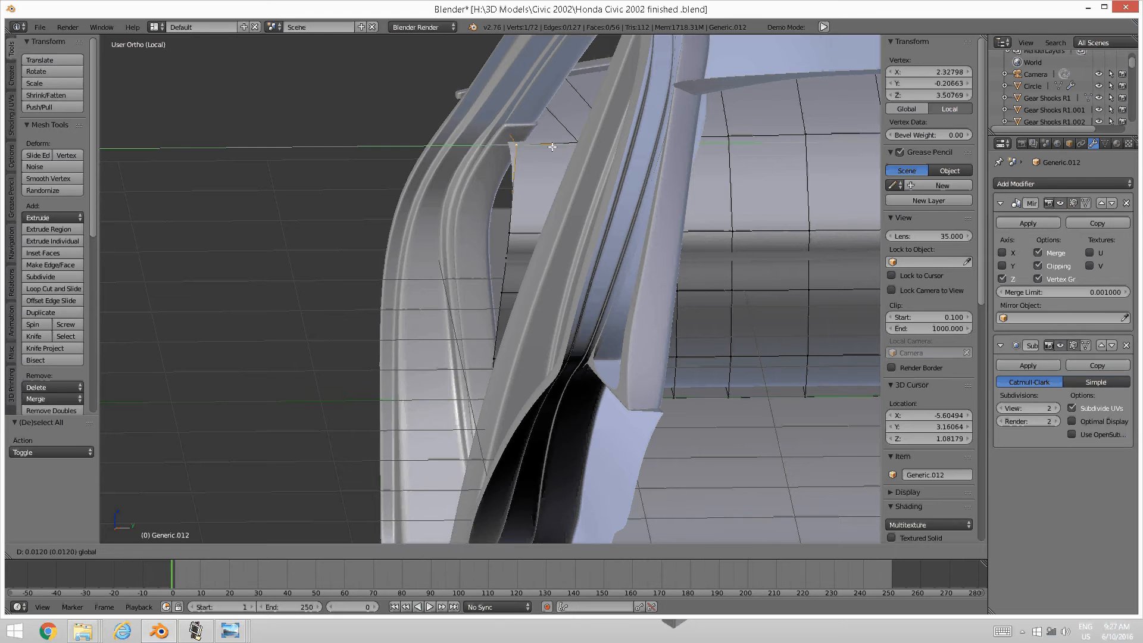
{"action": "key", "text": "a"}
{"action": "middle_click_drag", "start_coordinate": [546, 159], "coordinate": [509, 316]}
Select the open edge loop of the dashboard's underside and extrude it -0.168 along X
{"action": "key", "text": "a"}
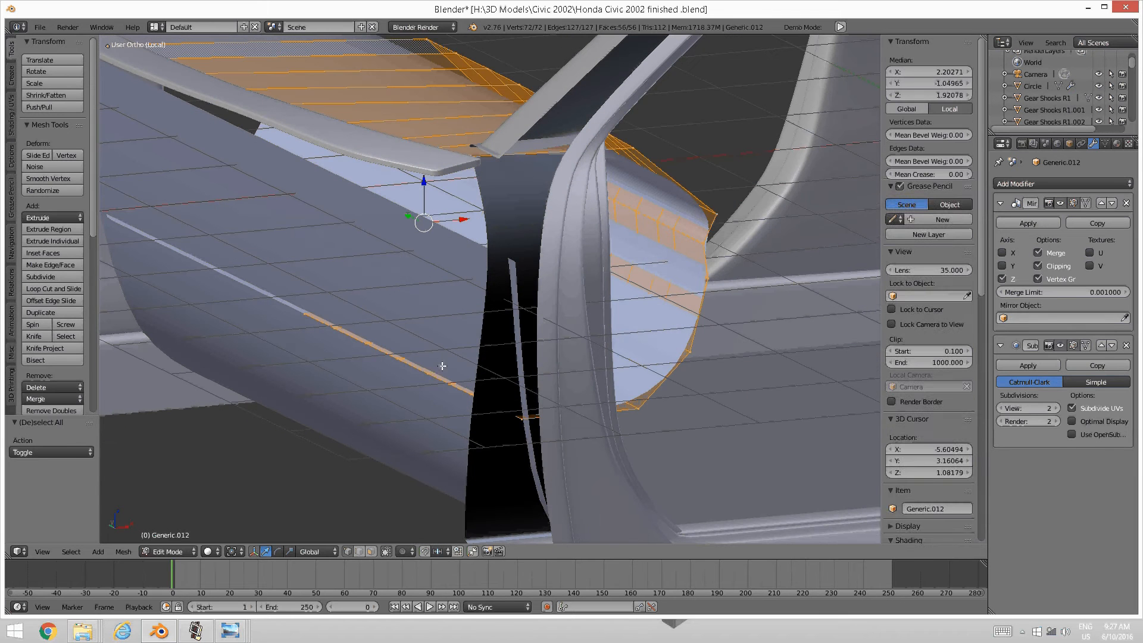
{"action": "key", "text": "a"}
{"action": "right_click", "coordinate": [435, 376], "text": "alt"}
{"action": "middle_click_drag", "start_coordinate": [439, 374], "coordinate": [497, 356]}
{"action": "key", "text": "e"}
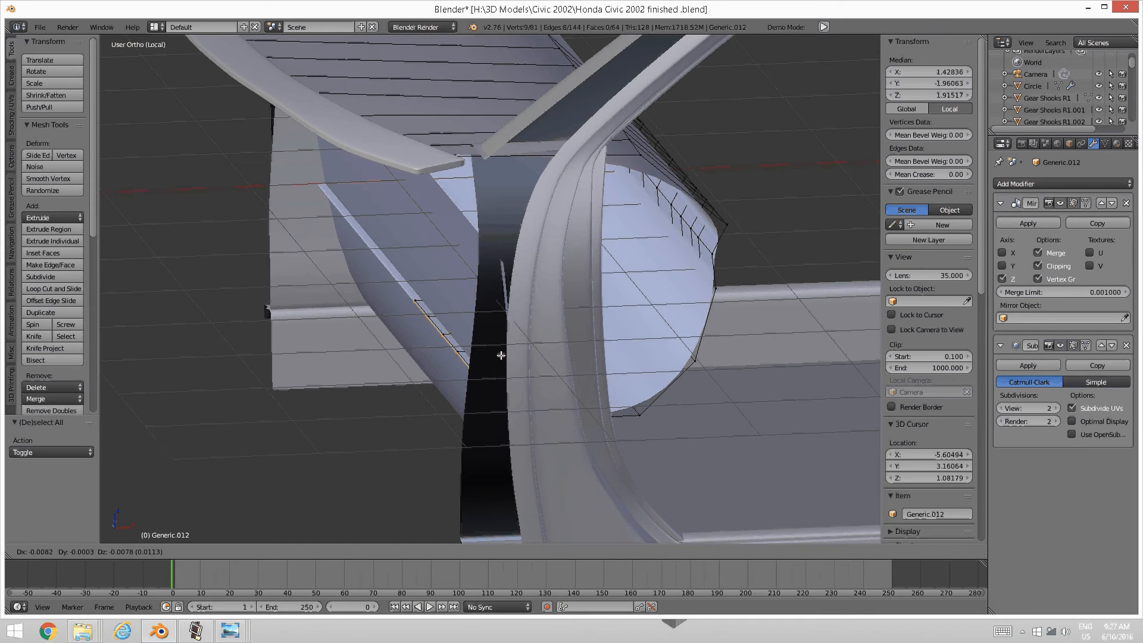
{"action": "key", "text": "x"}
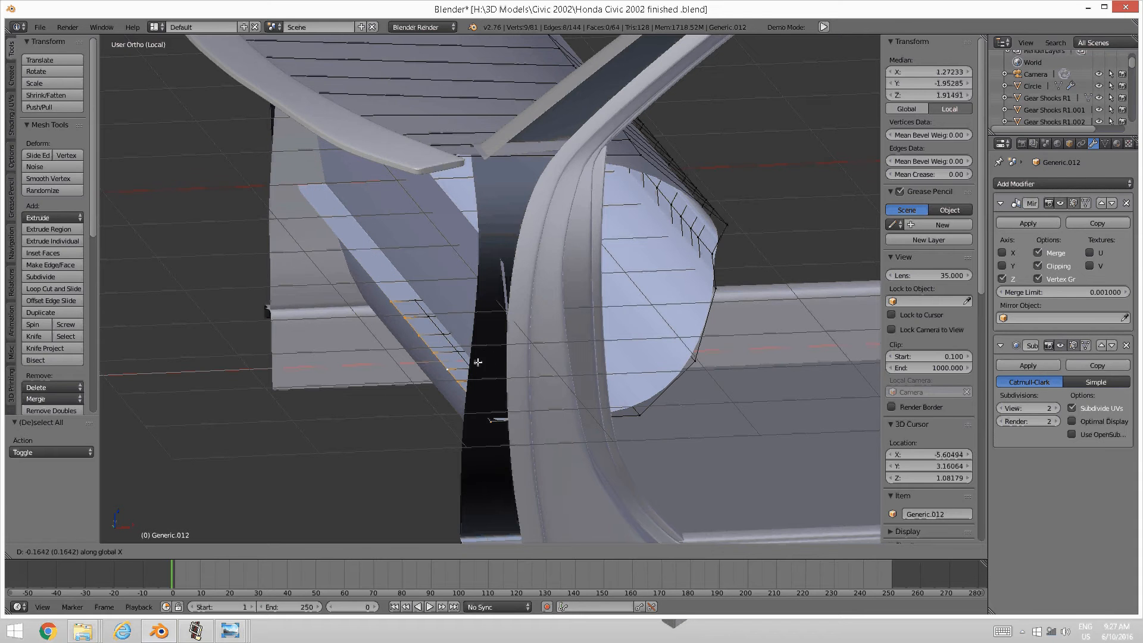
{"action": "left_click", "coordinate": [475, 358]}
{"action": "middle_click_drag", "start_coordinate": [476, 357], "coordinate": [536, 357]}
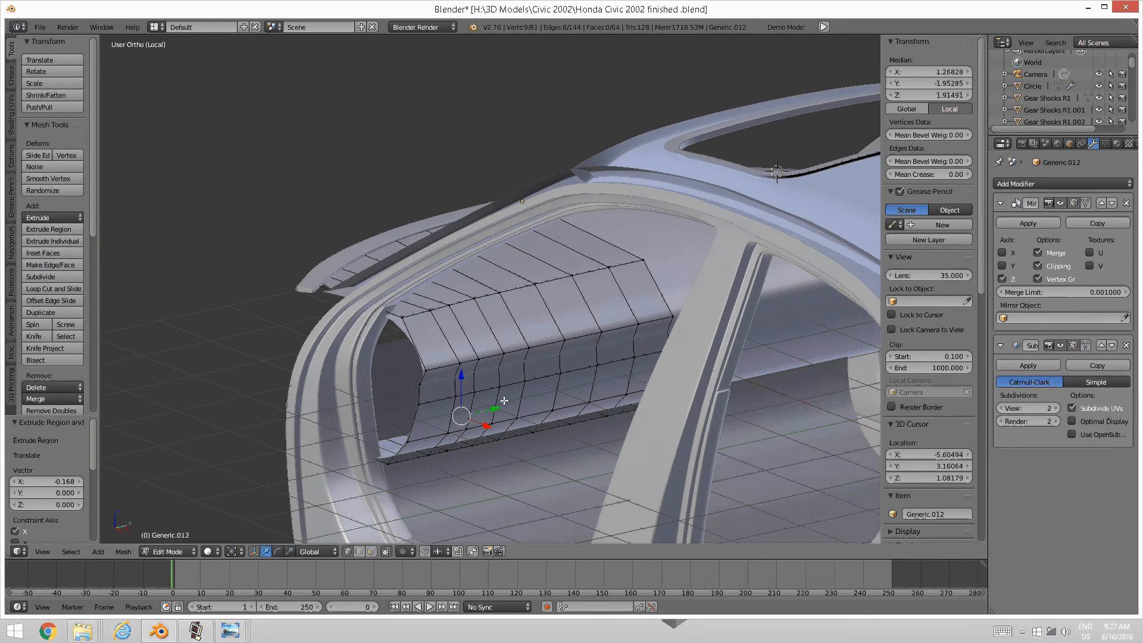
{"action": "left_click", "coordinate": [195, 633]}
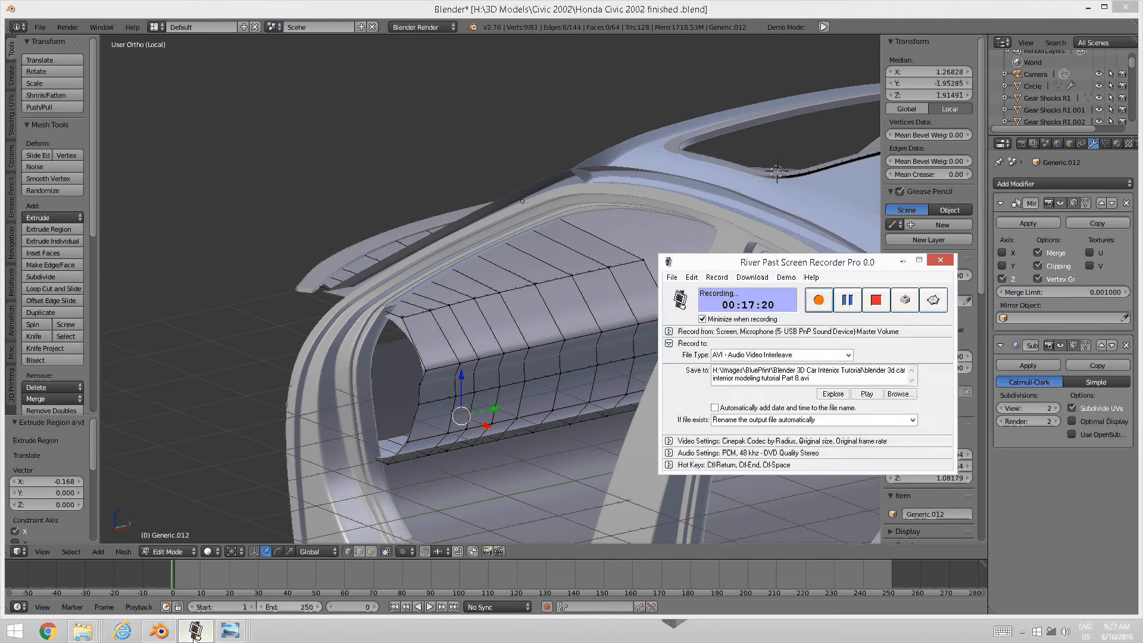
{"action": "left_click", "coordinate": [193, 636]}
Isolate the dashboard mesh in local view and clear the vertex selection
{"action": "scroll", "coordinate": [410, 421], "scroll_direction": "up", "scroll_amount": 4}
{"action": "middle_click_drag", "start_coordinate": [410, 421], "coordinate": [429, 336]}
{"action": "scroll", "coordinate": [395, 379], "scroll_direction": "down", "scroll_amount": 3}
{"action": "key", "text": "KP_Divide"}
{"action": "key", "text": "KP_Decimal"}
{"action": "key", "text": "KP_Divide"}
{"action": "key", "text": "a"}
{"action": "scroll", "coordinate": [435, 334], "scroll_direction": "down", "scroll_amount": 5}
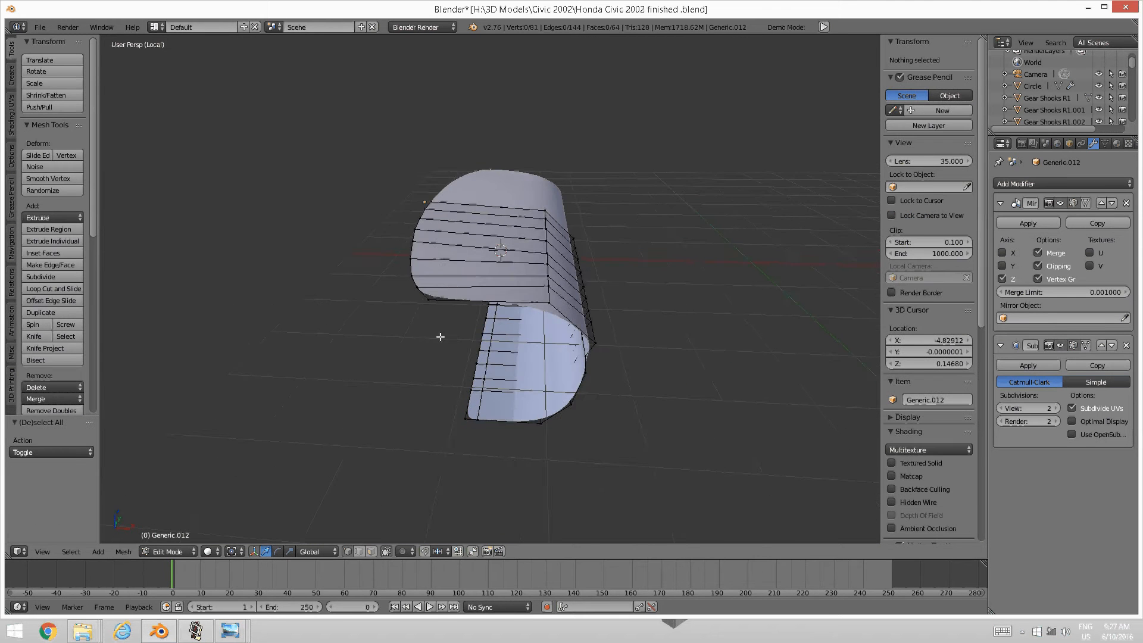
Add a loop cut along the dashboard's top surface, slide it close to the windshield-side edge, and deselect it
{"action": "key", "text": "ctrl+r"}
{"action": "left_click", "coordinate": [459, 277]}
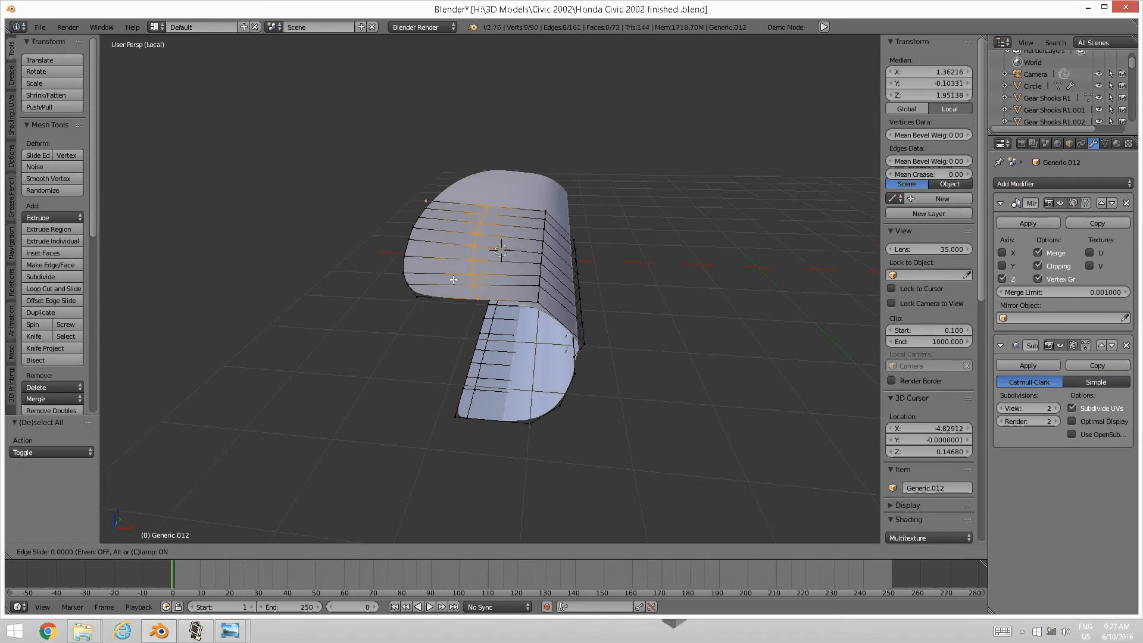
{"action": "left_click", "coordinate": [403, 283]}
{"action": "key", "text": "a"}
{"action": "middle_click_drag", "start_coordinate": [417, 297], "coordinate": [450, 324]}
In edge select mode, create a face joining the narrow windshield-side end edges of the dashboard's top and underside
{"action": "key", "text": "ctrl+Tab"}
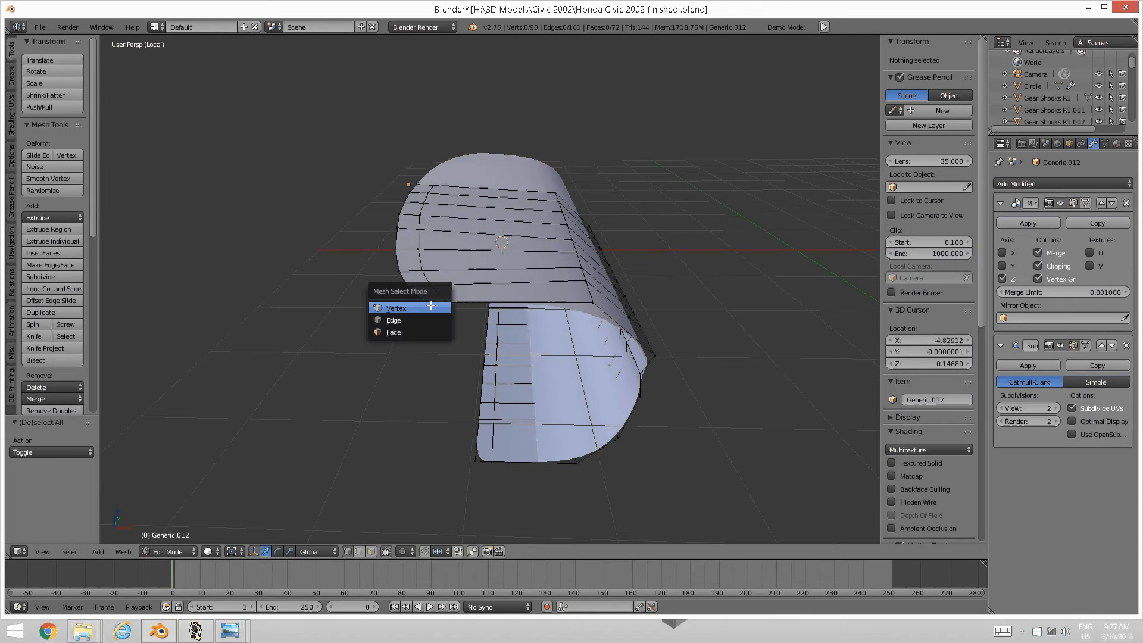
{"action": "left_click", "coordinate": [409, 333]}
{"action": "key", "text": "ctrl+Tab"}
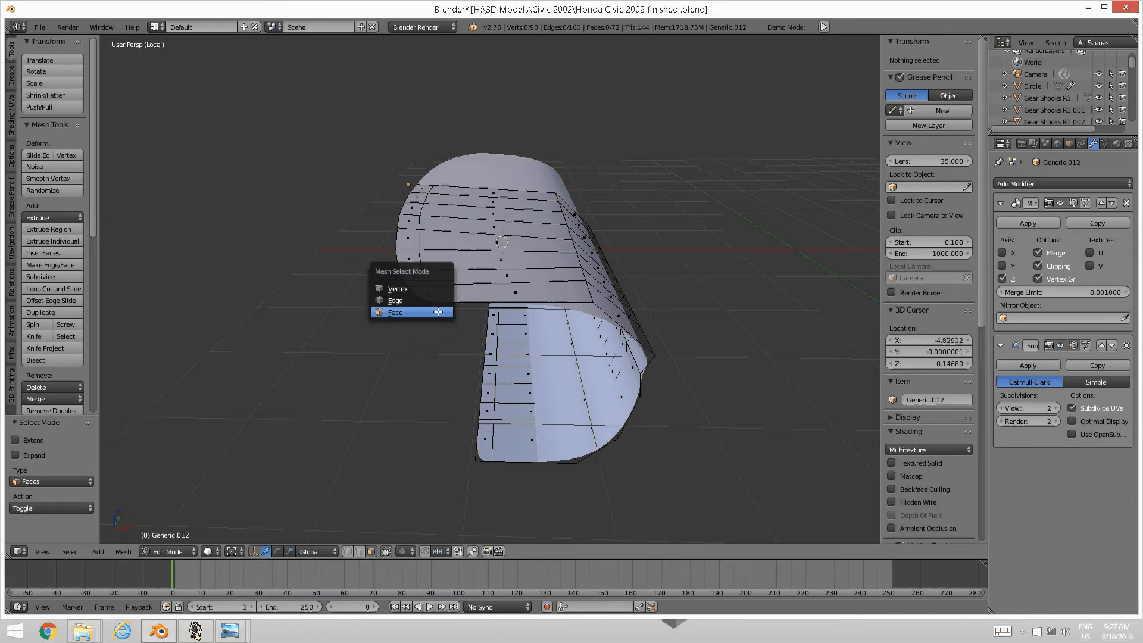
{"action": "left_click", "coordinate": [429, 301]}
{"action": "right_click", "coordinate": [434, 301]}
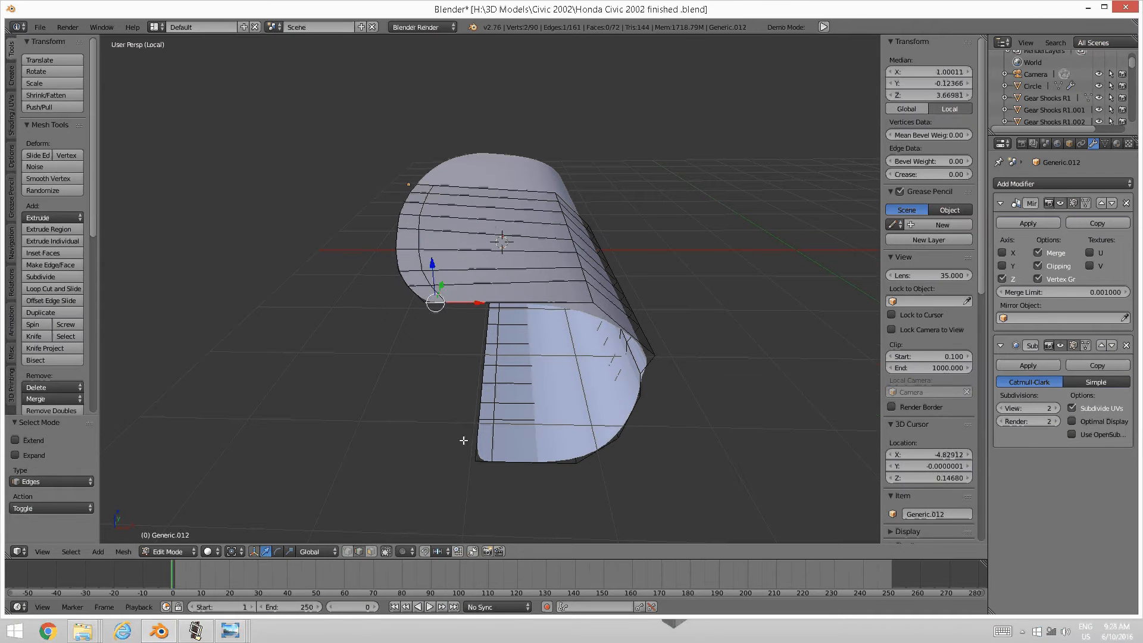
{"action": "right_click", "coordinate": [477, 457], "text": "shift"}
{"action": "key", "text": "f"}
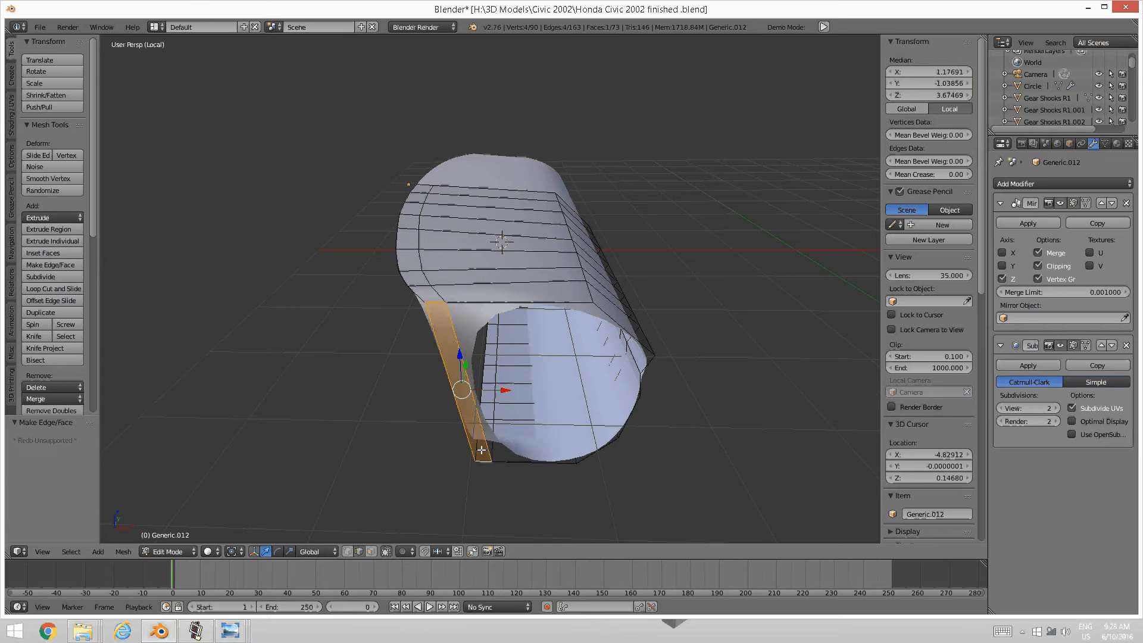
{"action": "middle_click_drag", "start_coordinate": [502, 453], "coordinate": [476, 452]}
{"action": "key", "text": "a"}
Create the adjoining side face between the long end edges of the dashboard's top and underside
{"action": "right_click", "coordinate": [472, 465]}
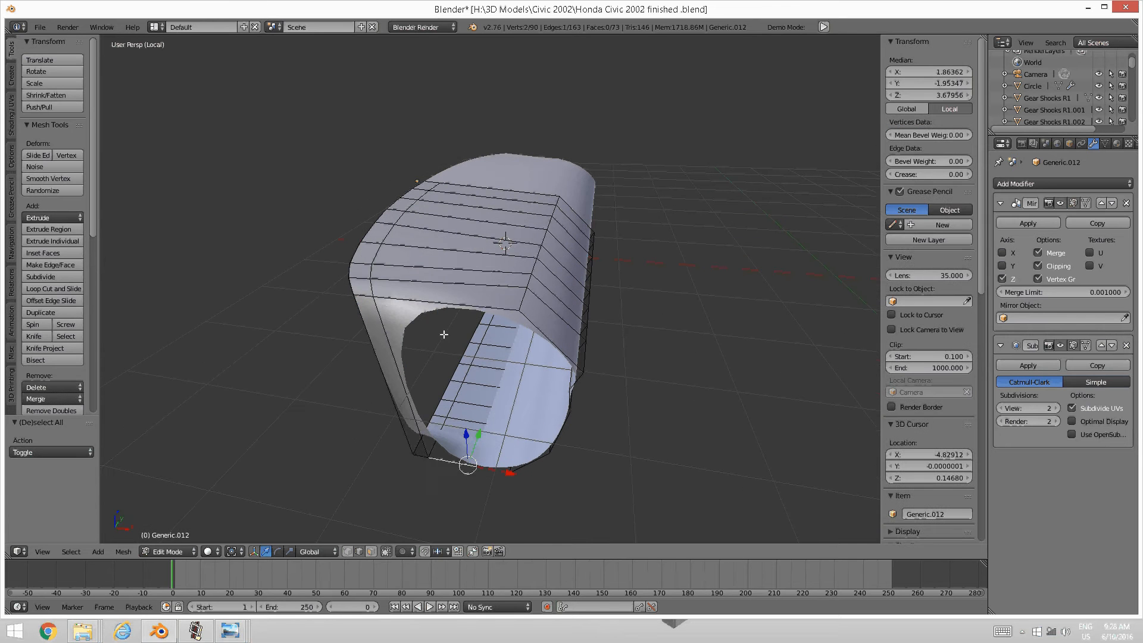
{"action": "right_click", "coordinate": [448, 314], "text": "shift"}
{"action": "key", "text": "f"}
{"action": "middle_click_drag", "start_coordinate": [481, 349], "coordinate": [502, 344]}
{"action": "key", "text": "a"}
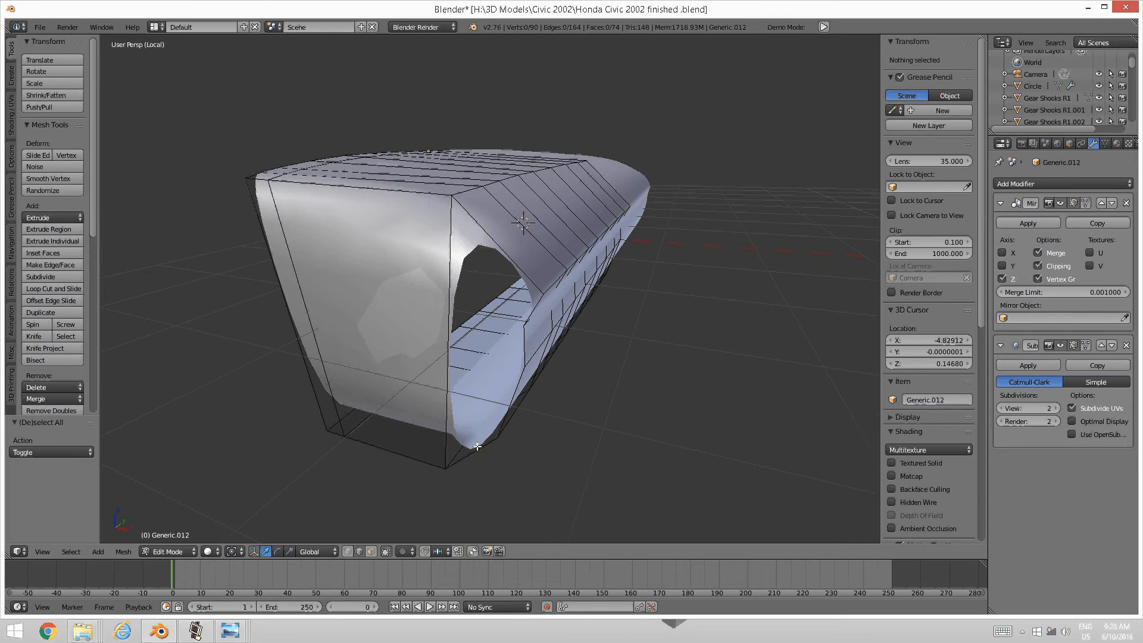
Try to fill the remaining side opening with one face between the sloped upper edge and the short bottom edge
{"action": "right_click", "coordinate": [476, 447]}
{"action": "right_click", "coordinate": [502, 260], "text": "shift"}
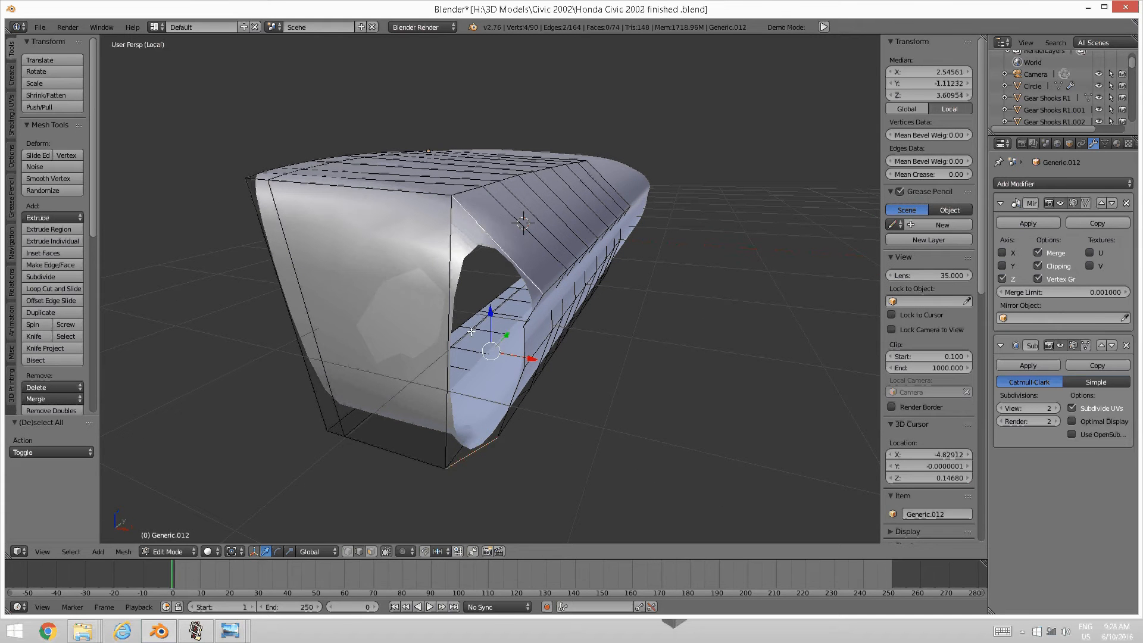
{"action": "key", "text": "f"}
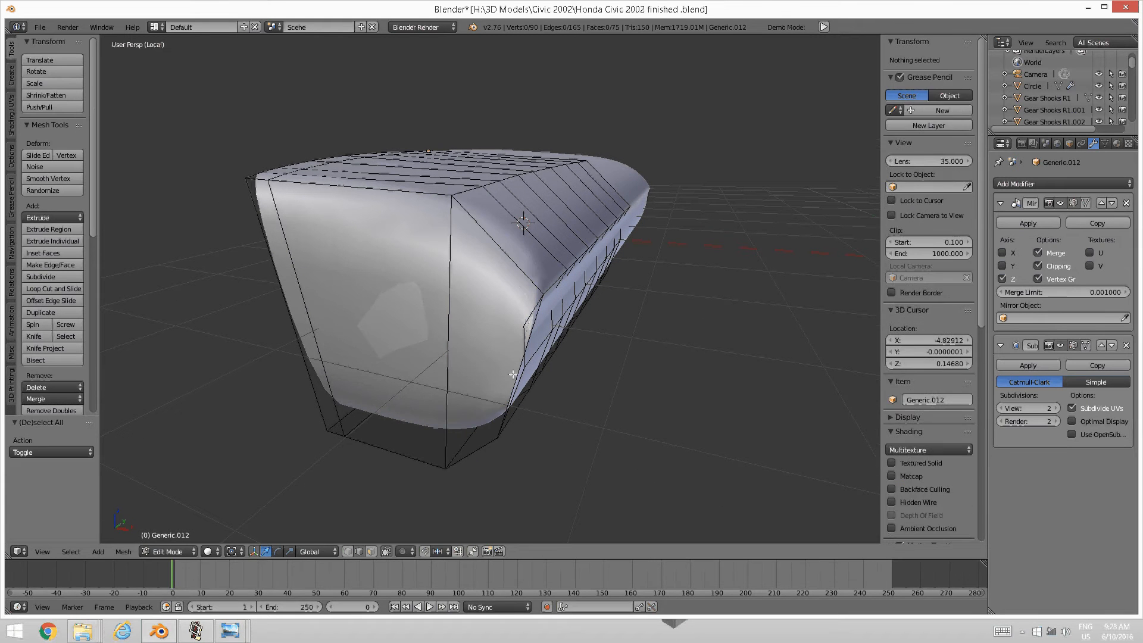
{"action": "key", "text": "ctrl+z"}
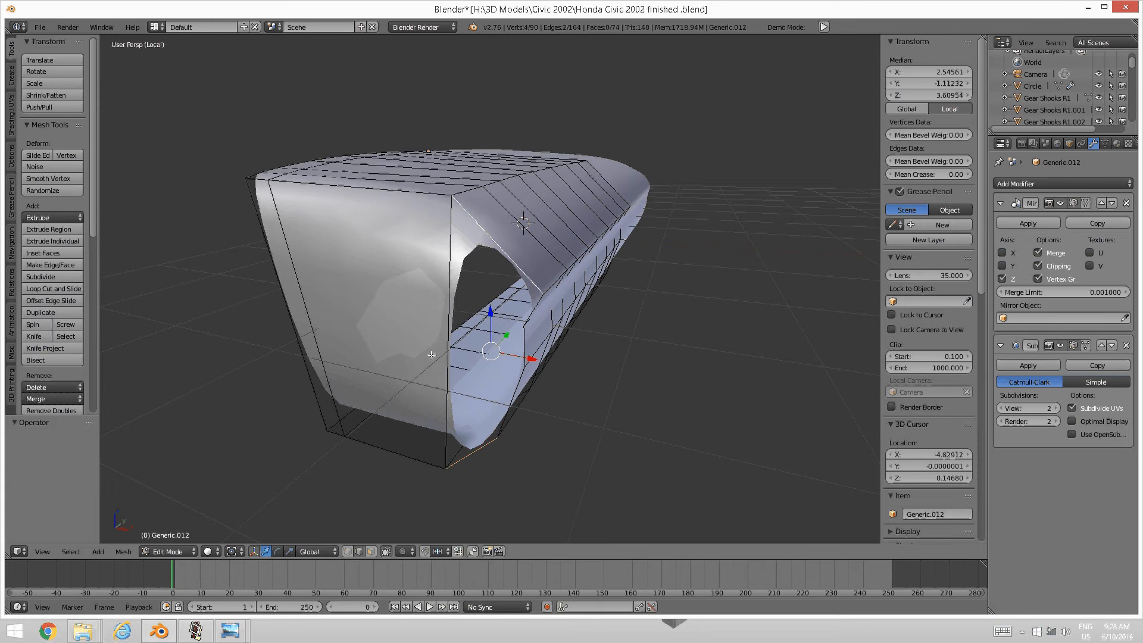
Add one horizontal loop cut across the dashboard's new side panel, slightly below its middle, and deselect it
{"action": "key", "text": "ctrl+r"}
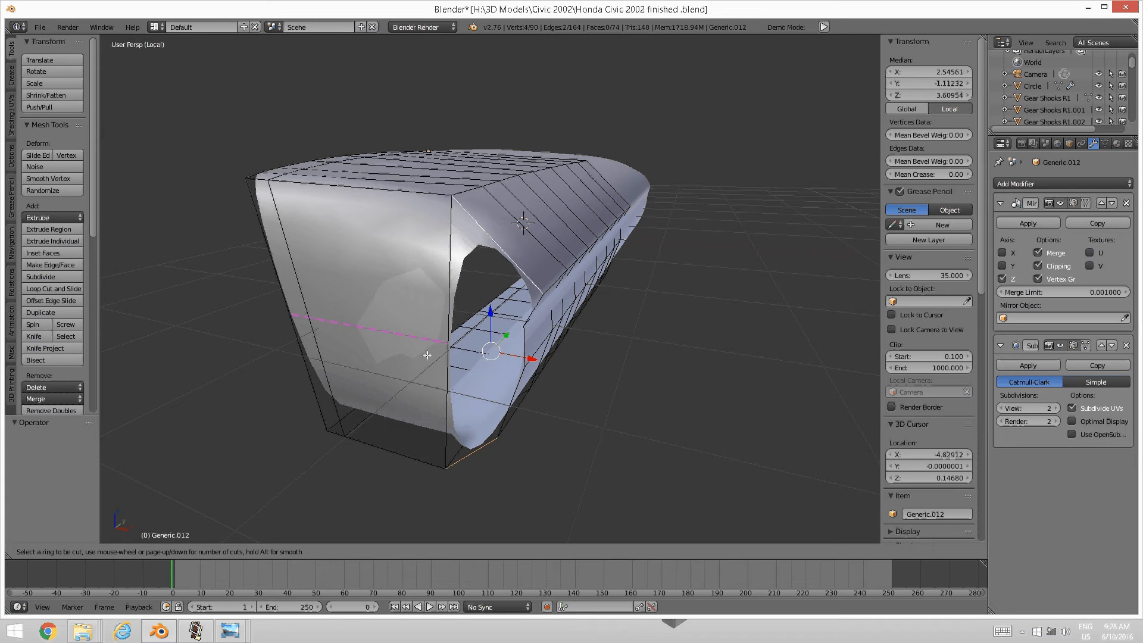
{"action": "left_click", "coordinate": [426, 355]}
{"action": "left_click", "coordinate": [419, 374]}
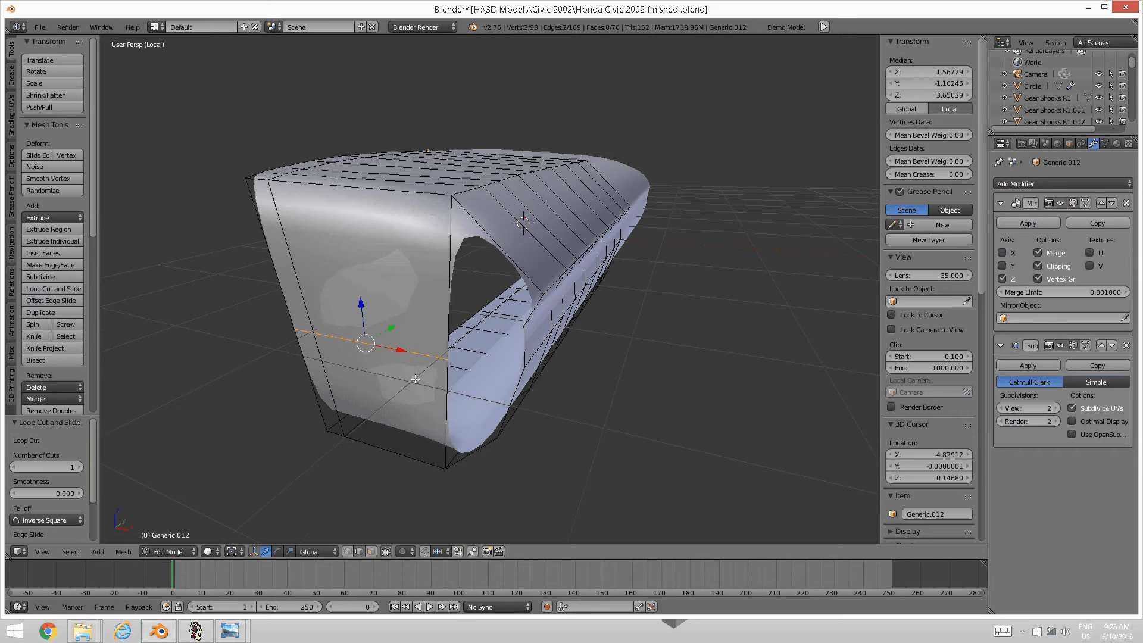
{"action": "middle_click_drag", "start_coordinate": [415, 378], "coordinate": [446, 345]}
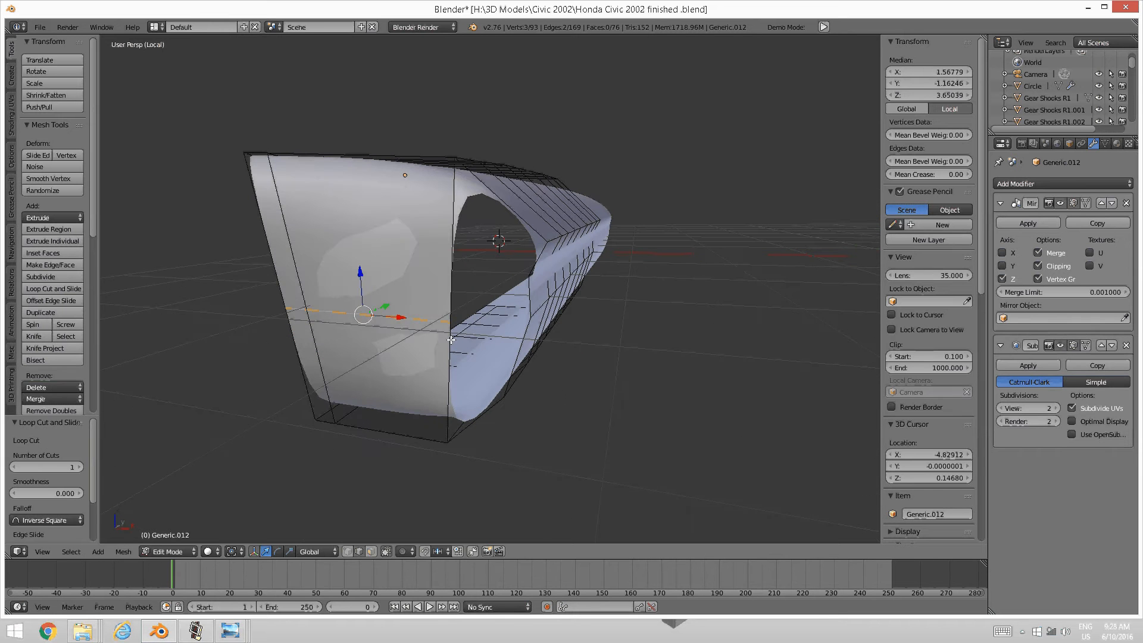
{"action": "key", "text": "a"}
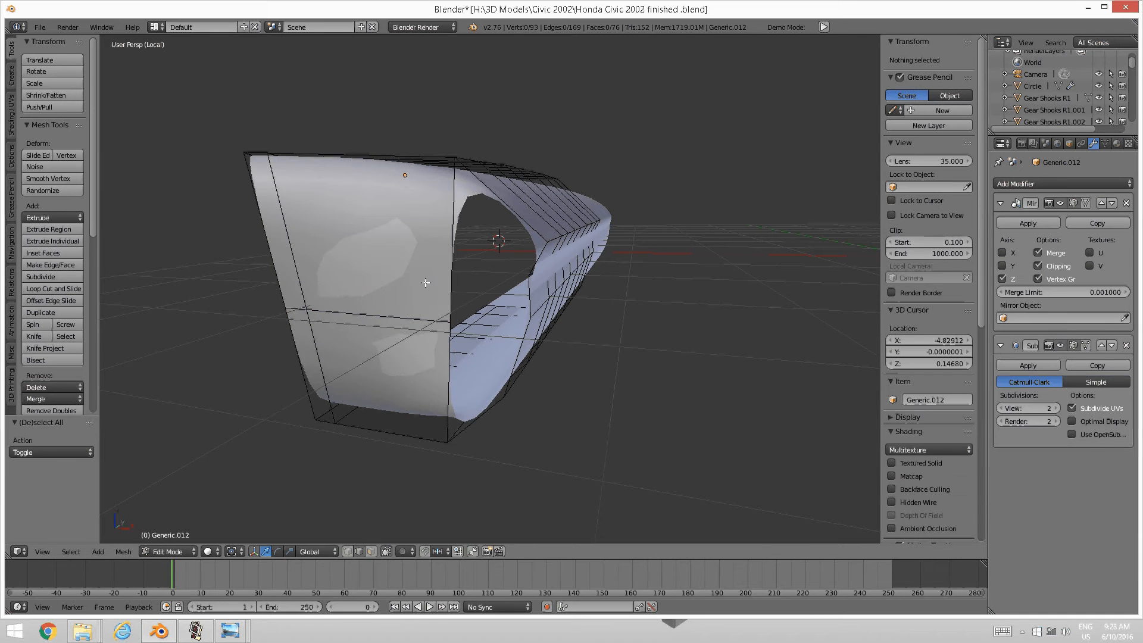
Add two more horizontal loop cuts to the side panel, one in its upper part and one midway to the existing cut
{"action": "key", "text": "ctrl+r"}
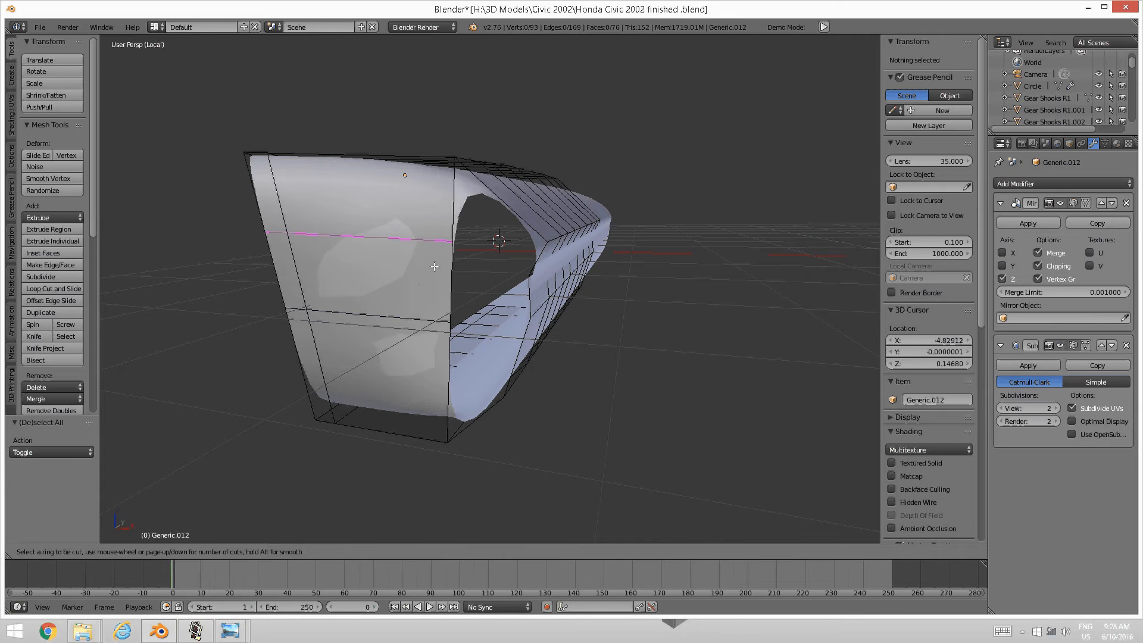
{"action": "left_click", "coordinate": [434, 266]}
{"action": "left_click", "coordinate": [436, 262]}
{"action": "key", "text": "a"}
{"action": "key", "text": "ctrl+r"}
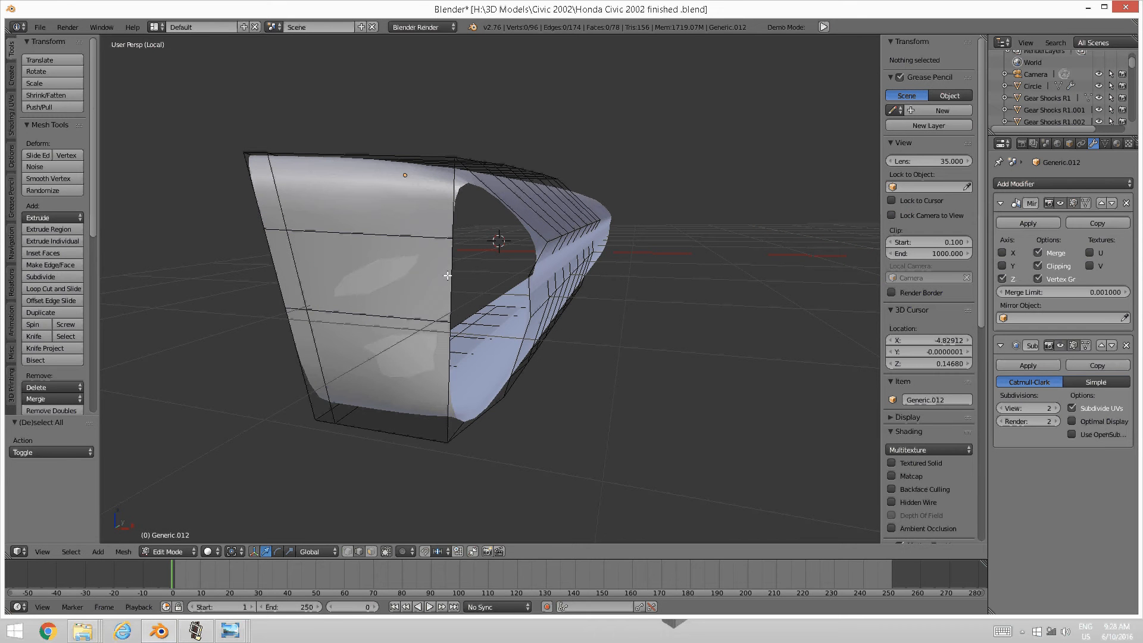
{"action": "left_click", "coordinate": [447, 275]}
{"action": "left_click", "coordinate": [447, 276]}
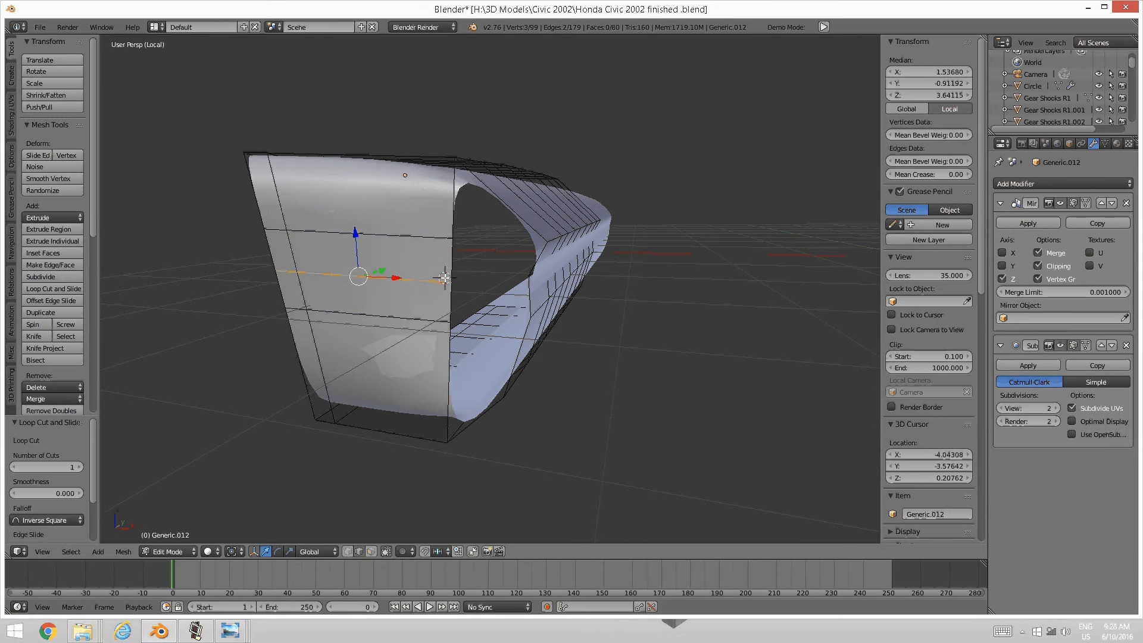
{"action": "left_click", "coordinate": [444, 278]}
{"action": "key", "text": "a"}
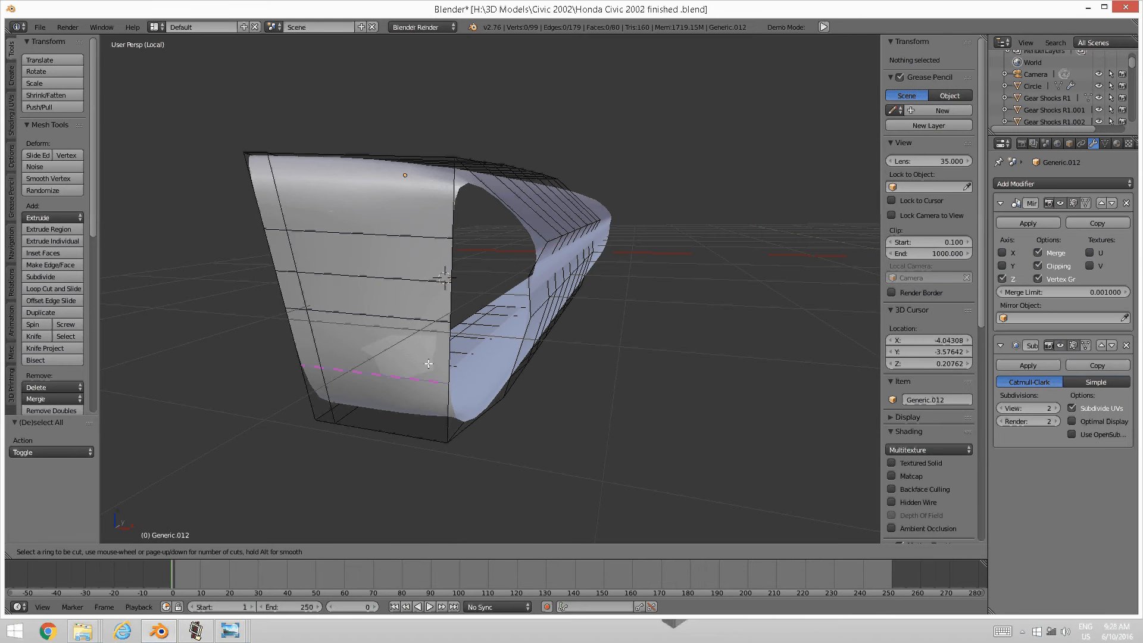
Try to bridge the side panel's edge segment between the two lower cuts to the cabin-facing edge with a face
{"action": "right_click", "coordinate": [450, 303]}
{"action": "right_click", "coordinate": [513, 305], "text": "shift"}
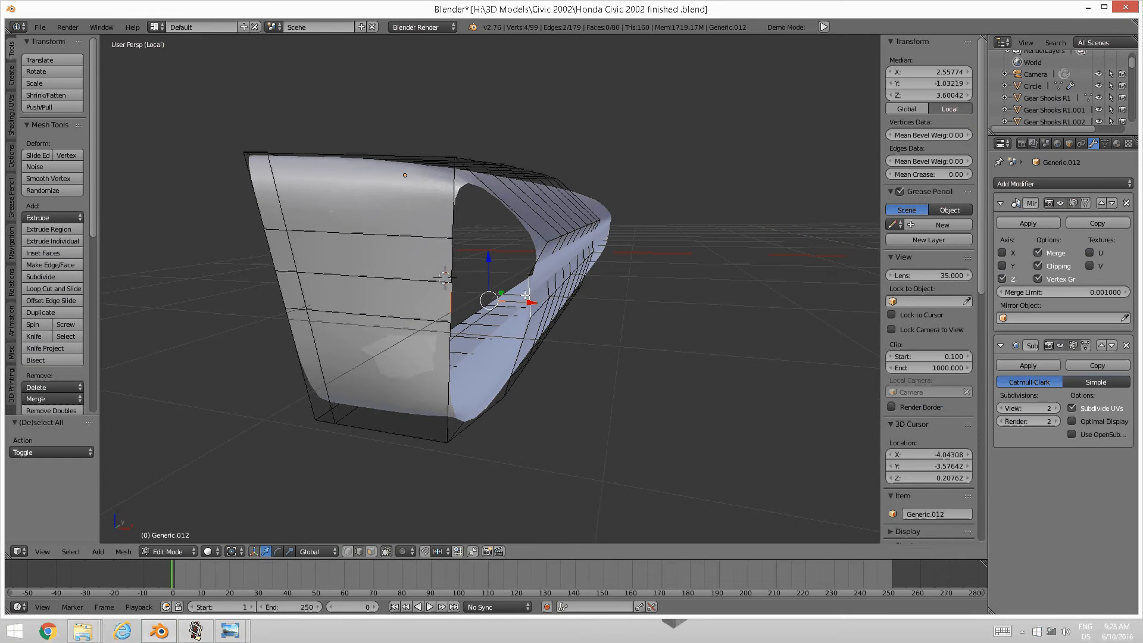
{"action": "key", "text": "f"}
{"action": "key", "text": "a"}
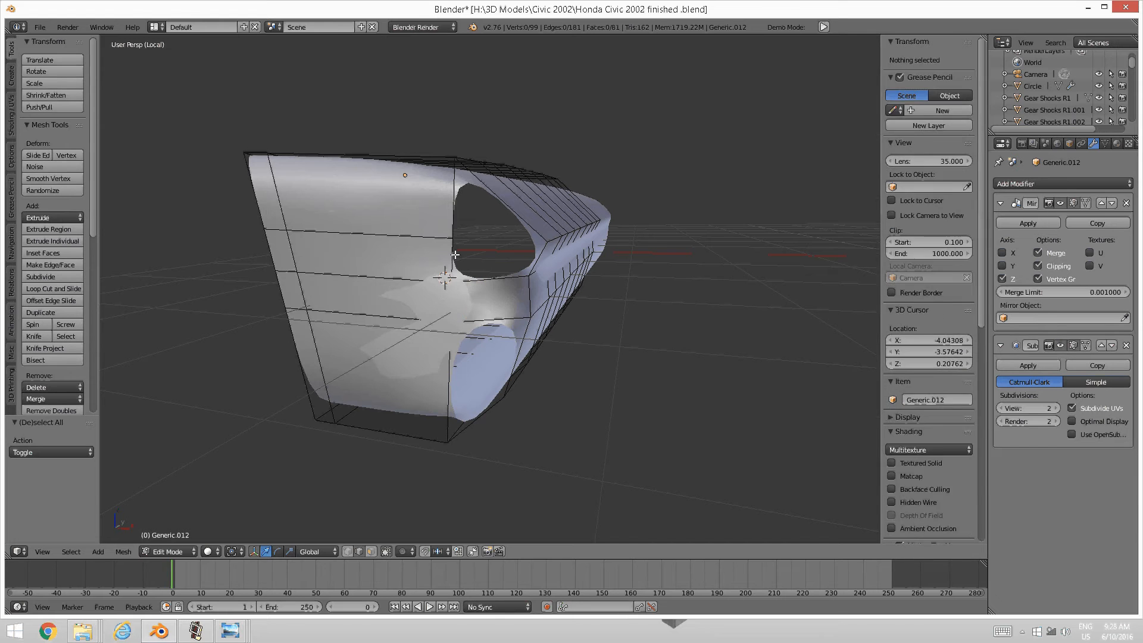
{"action": "right_click", "coordinate": [454, 257]}
{"action": "right_click", "coordinate": [533, 259], "text": "shift"}
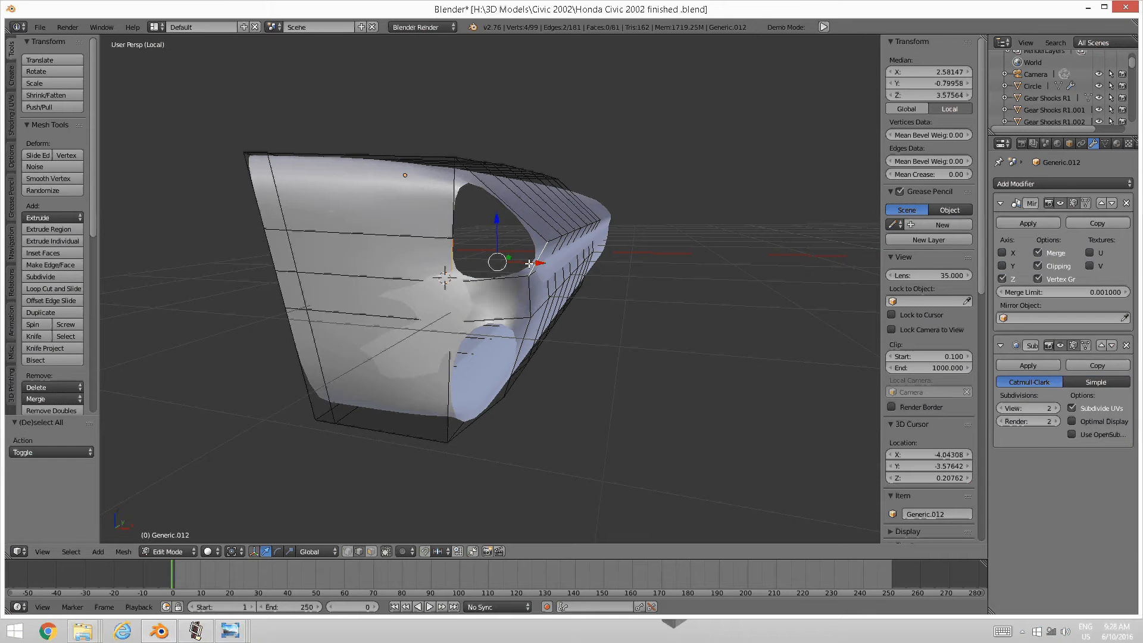
{"action": "right_click", "coordinate": [529, 263], "text": "shift"}
{"action": "key", "text": "ctrl+z"}
{"action": "key", "text": "ctrl+z"}
{"action": "key", "text": "ctrl+z"}
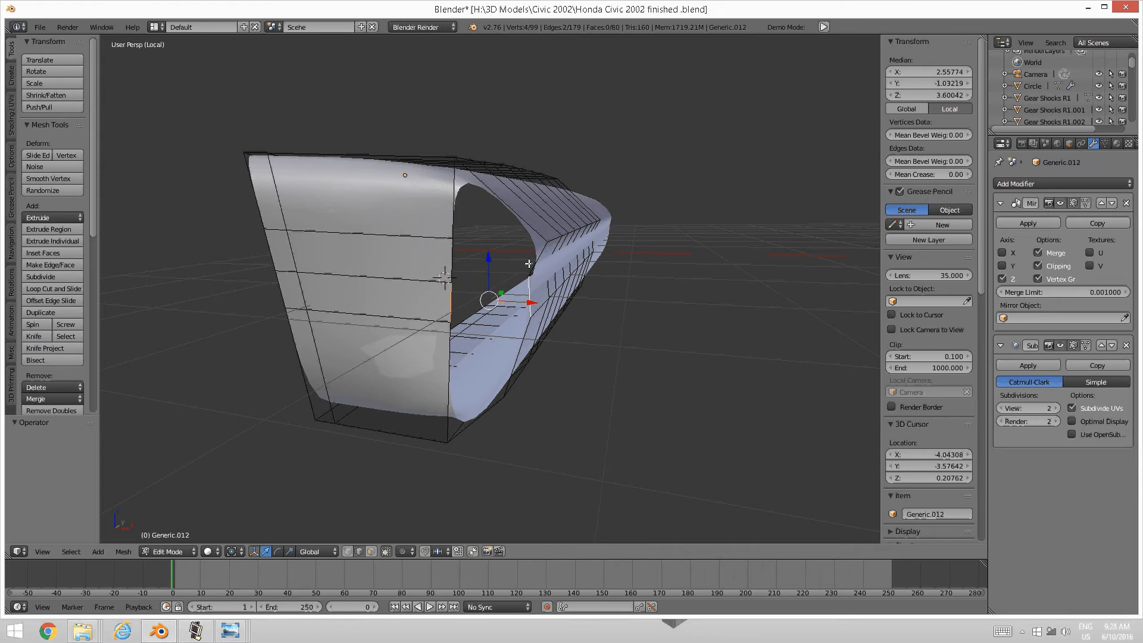
Dissolve the uppermost horizontal edge loop of the dashboard's side panel
{"action": "right_click", "coordinate": [430, 230]}
{"action": "key", "text": "a"}
{"action": "key", "text": "ctrl+Tab"}
{"action": "left_click", "coordinate": [398, 246]}
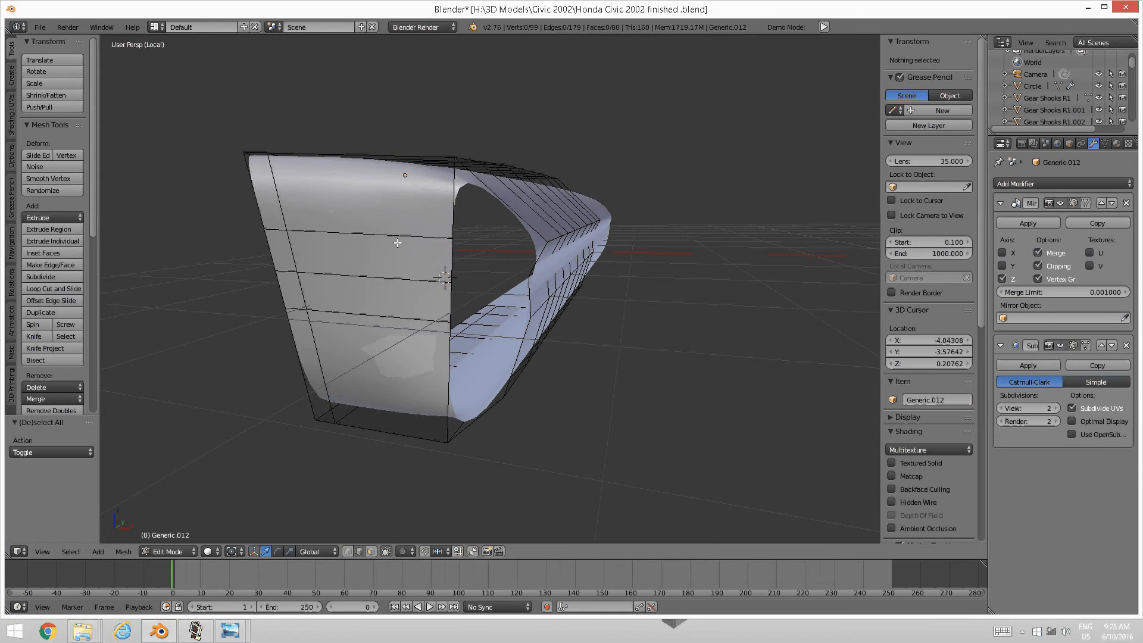
{"action": "right_click", "coordinate": [398, 241], "text": "alt"}
{"action": "key", "text": "x"}
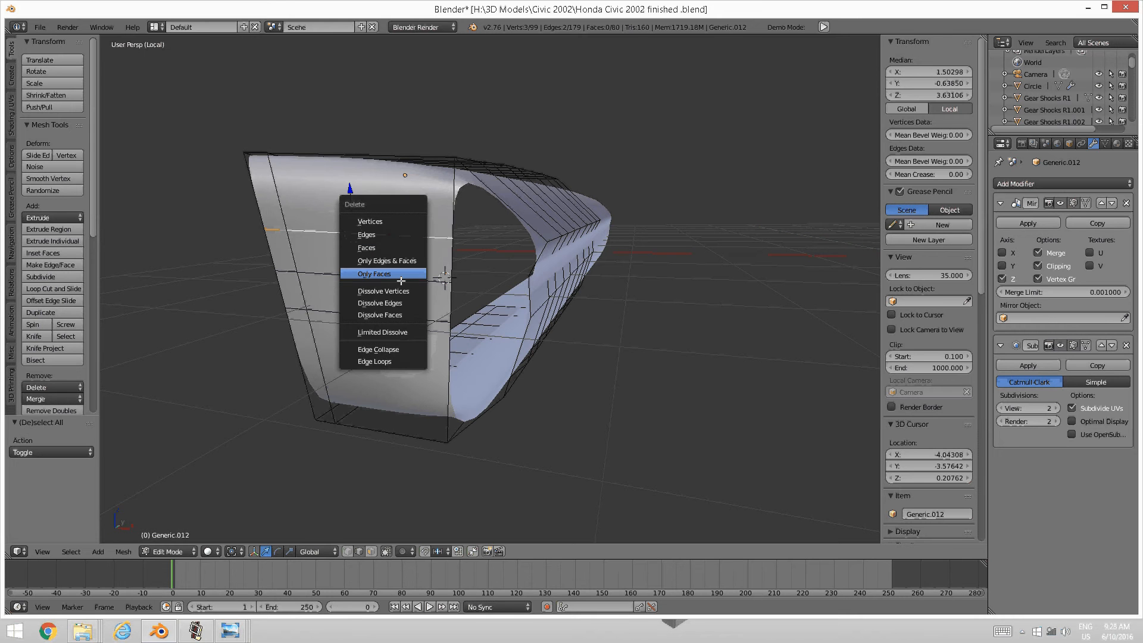
{"action": "left_click", "coordinate": [403, 301]}
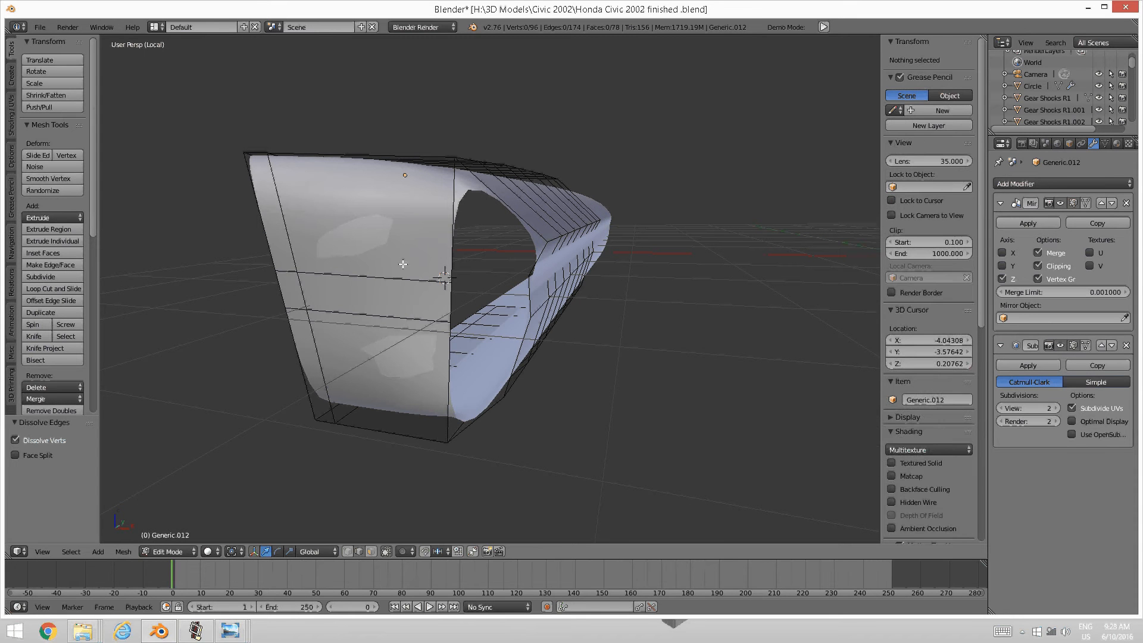
Bridge the side panel's edge between the two remaining cuts to the cabin-facing edge with a face, and fill the opening above it
{"action": "right_click", "coordinate": [450, 300]}
{"action": "right_click", "coordinate": [527, 298], "text": "shift"}
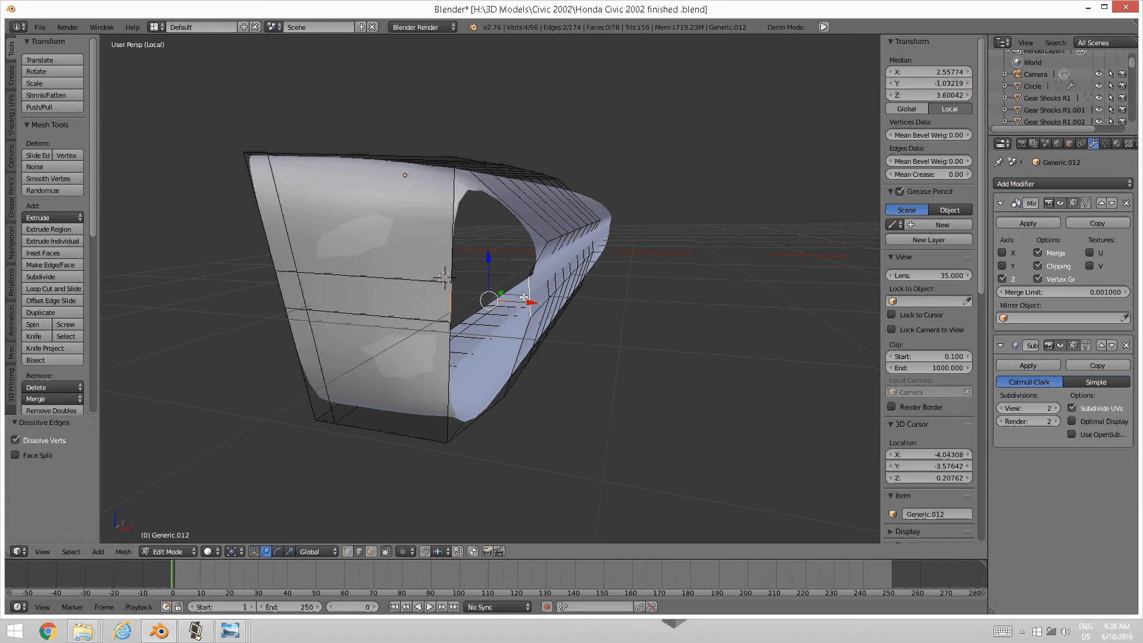
{"action": "key", "text": "f"}
{"action": "key", "text": "a"}
{"action": "right_click", "coordinate": [533, 260], "text": "alt"}
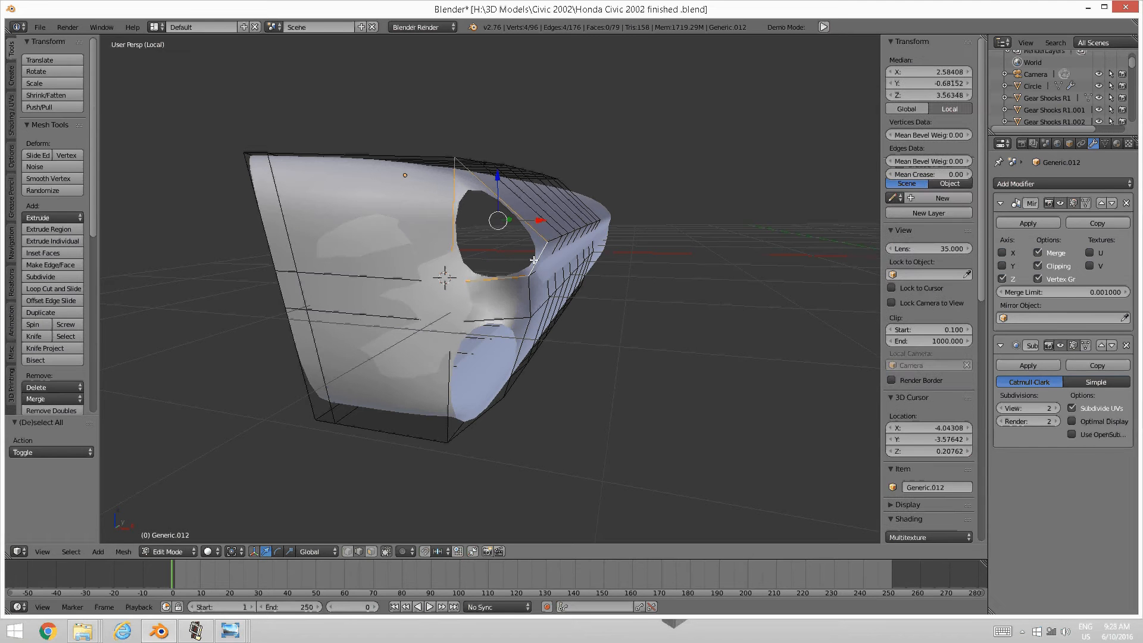
{"action": "key", "text": "f"}
{"action": "key", "text": "a"}
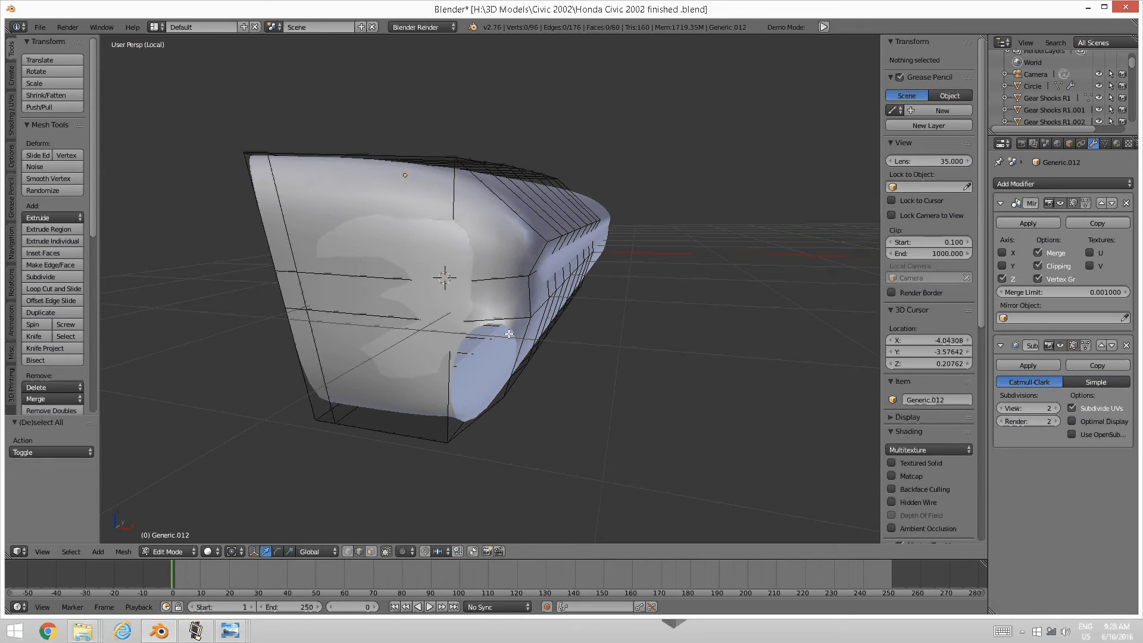
Select the boundary edge loop of the lower opening in the dashboard's side
{"action": "right_click", "coordinate": [526, 331], "text": "alt"}
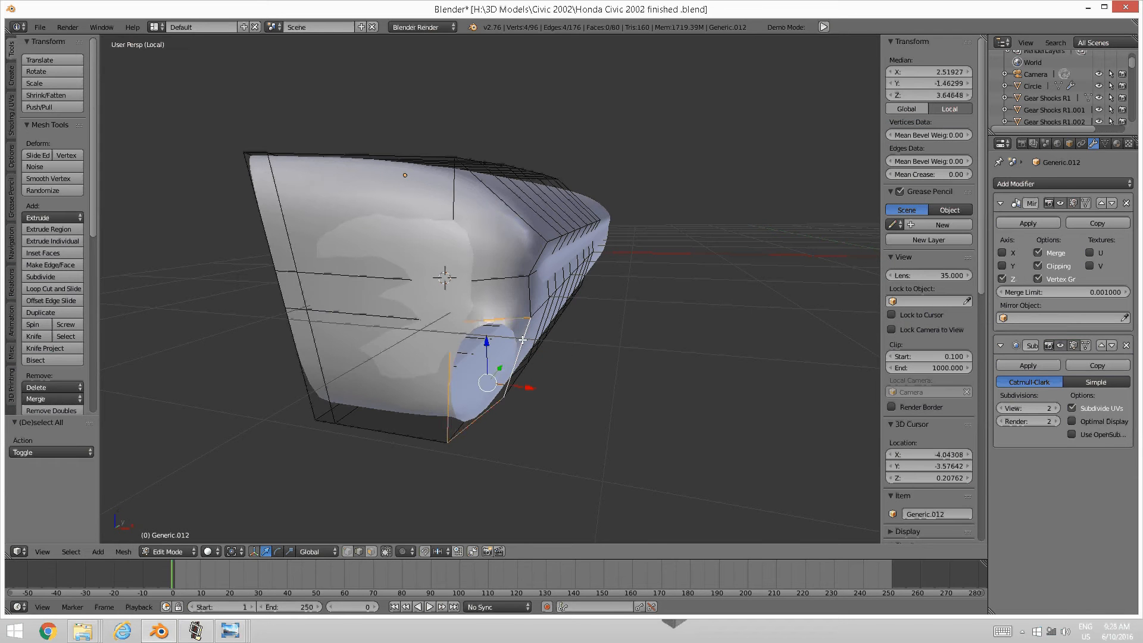
Fill the open lower corner at the end of the dashboard mesh with a face and deselect everything
{"action": "key", "text": "f"}
{"action": "key", "text": "a"}
{"action": "middle_click_drag", "start_coordinate": [522, 339], "coordinate": [573, 292]}
{"action": "scroll", "coordinate": [538, 349], "scroll_direction": "up", "scroll_amount": 8}
{"action": "scroll", "coordinate": [540, 348], "scroll_direction": "down", "scroll_amount": 9}
{"action": "scroll", "coordinate": [514, 292], "scroll_direction": "up", "scroll_amount": 4}
{"action": "scroll", "coordinate": [598, 306], "scroll_direction": "down", "scroll_amount": 3}
{"action": "scroll", "coordinate": [573, 292], "scroll_direction": "up", "scroll_amount": 3}
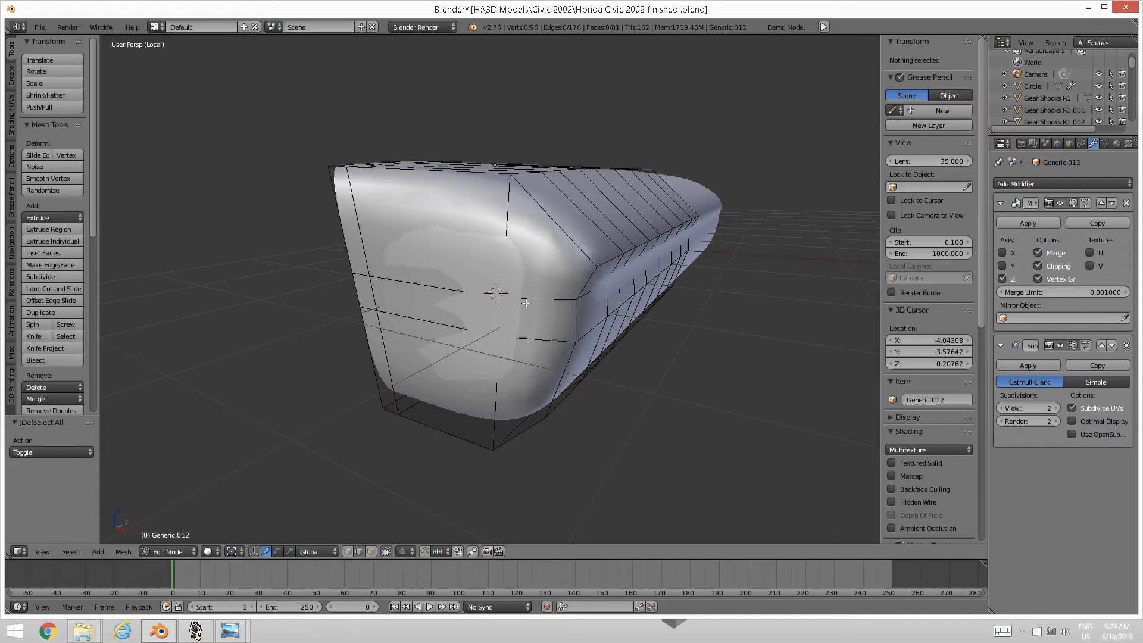
{"action": "middle_click_drag", "start_coordinate": [537, 431], "coordinate": [472, 411]}
Study the dashboard's end in the passenger-side interior photo in Windows Photo Viewer, and return to Blender
{"action": "mouse_move", "coordinate": [230, 630]}
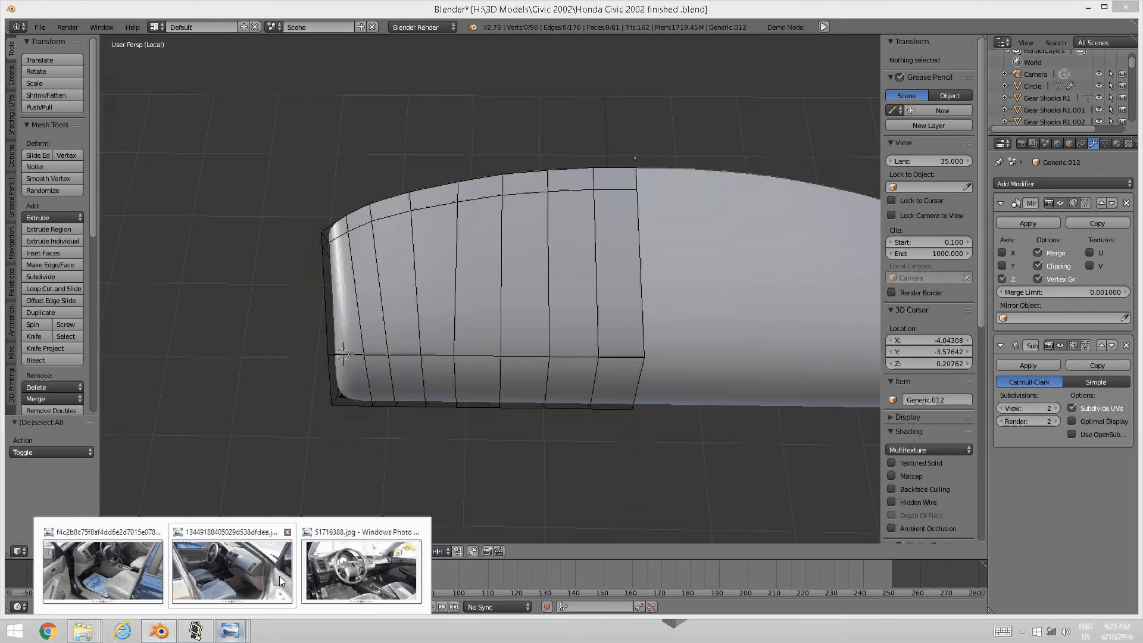
{"action": "left_click", "coordinate": [245, 573]}
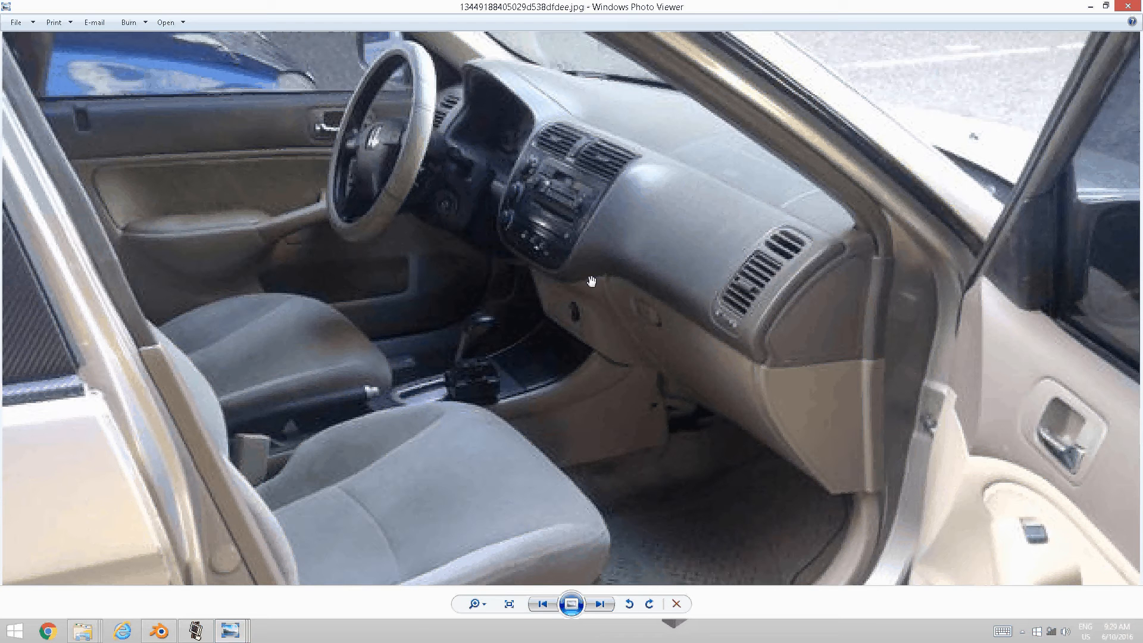
{"action": "left_click", "coordinate": [198, 630]}
{"action": "left_click", "coordinate": [199, 630]}
{"action": "mouse_move", "coordinate": [163, 636]}
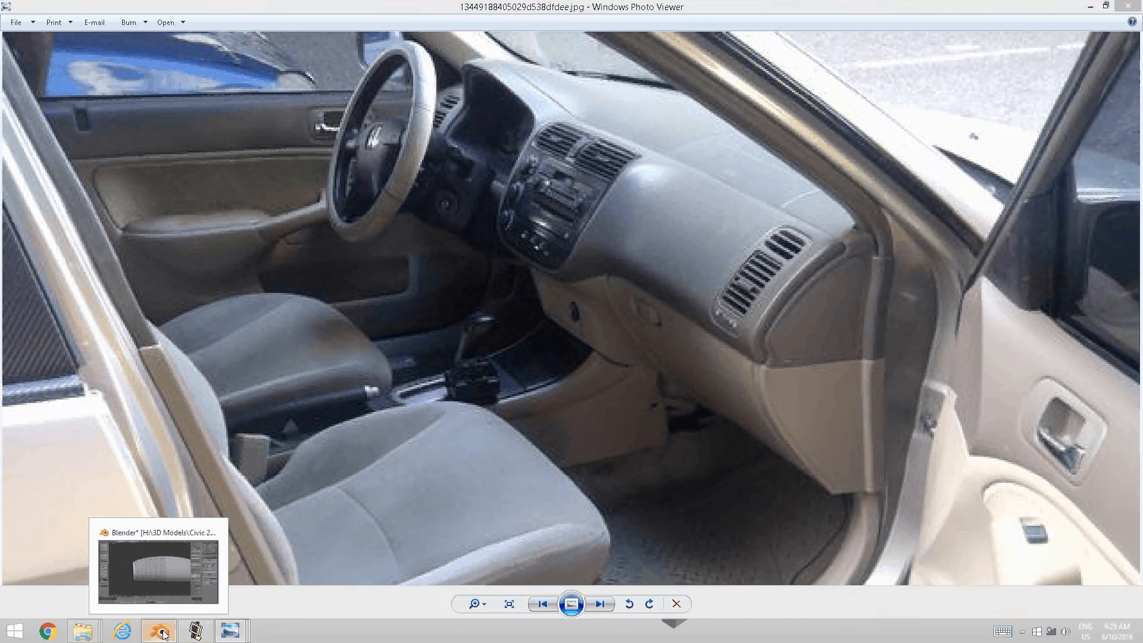
{"action": "left_click", "coordinate": [163, 635]}
Try a new edge loop between the two horizontal loops around the dashboard's end, slid up towards the upper one
{"action": "scroll", "coordinate": [501, 361], "scroll_direction": "up", "scroll_amount": 3}
{"action": "middle_click_drag", "start_coordinate": [518, 363], "coordinate": [553, 316]}
{"action": "scroll", "coordinate": [552, 316], "scroll_direction": "up", "scroll_amount": 2}
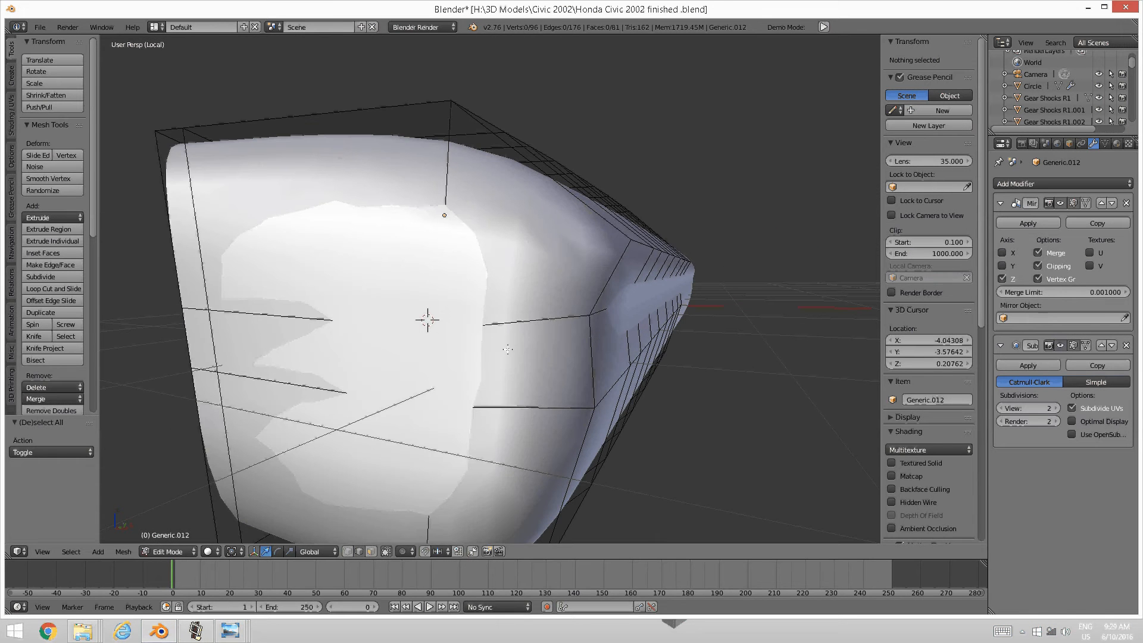
{"action": "key", "text": "ctrl+r"}
{"action": "left_click", "coordinate": [587, 327]}
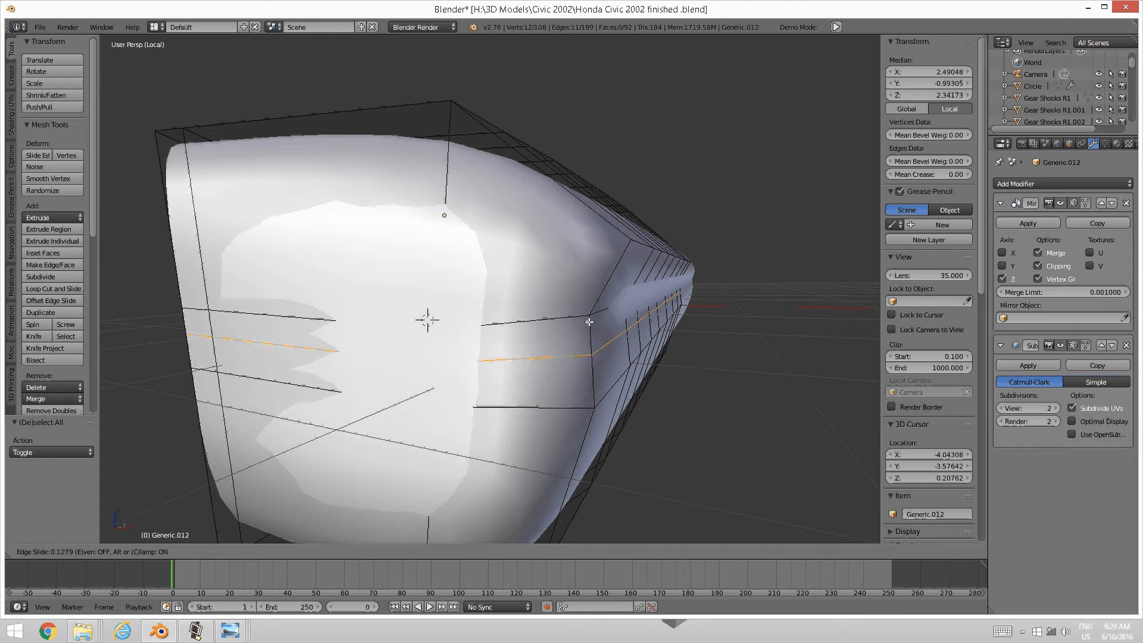
{"action": "left_click", "coordinate": [593, 292]}
{"action": "key", "text": "a"}
{"action": "scroll", "coordinate": [580, 309], "scroll_direction": "down", "scroll_amount": 5}
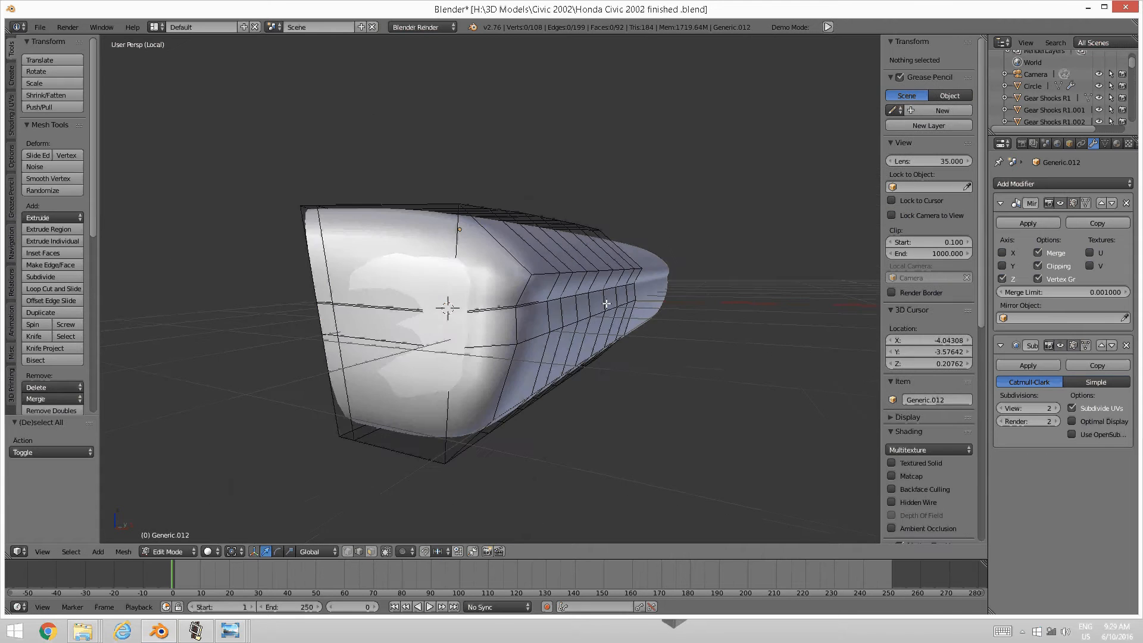
Undo the edge loop just added around the dashboard
{"action": "middle_click_drag", "start_coordinate": [580, 309], "coordinate": [495, 368]}
{"action": "scroll", "coordinate": [460, 356], "scroll_direction": "up", "scroll_amount": 3}
{"action": "scroll", "coordinate": [515, 373], "scroll_direction": "down", "scroll_amount": 2}
{"action": "key", "text": "ctrl+z"}
{"action": "key", "text": "ctrl+z"}
{"action": "key", "text": "ctrl+z"}
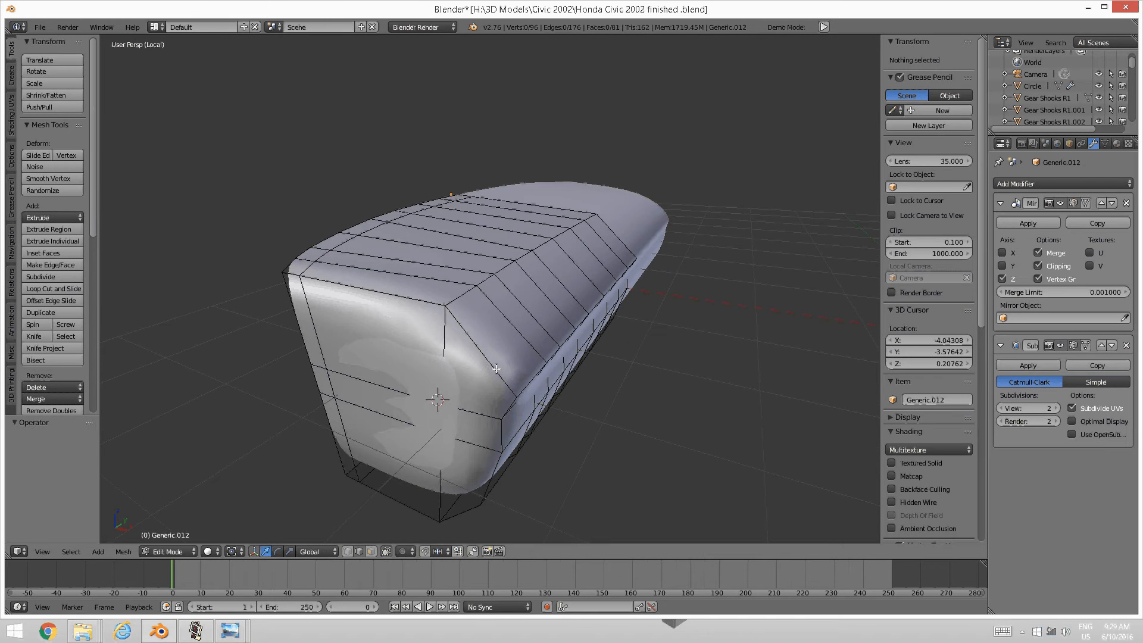
Check the dashboard's side shape in the driver-side interior photo in Windows Photo Viewer, and return to Blender
{"action": "mouse_move", "coordinate": [229, 631]}
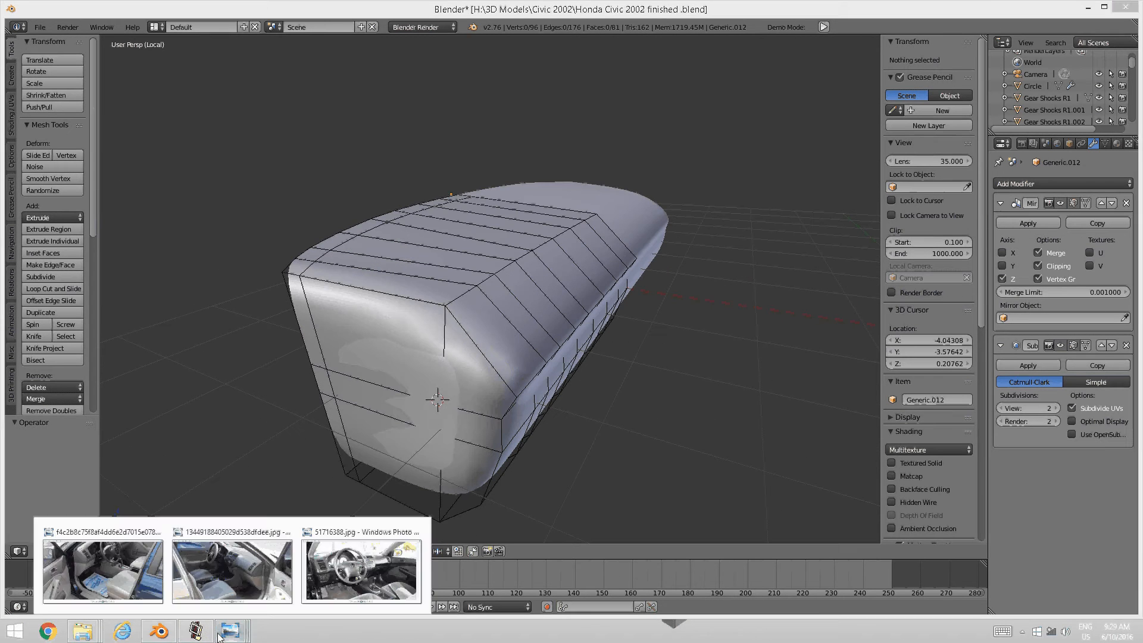
{"action": "mouse_move", "coordinate": [350, 564]}
{"action": "mouse_move", "coordinate": [250, 588]}
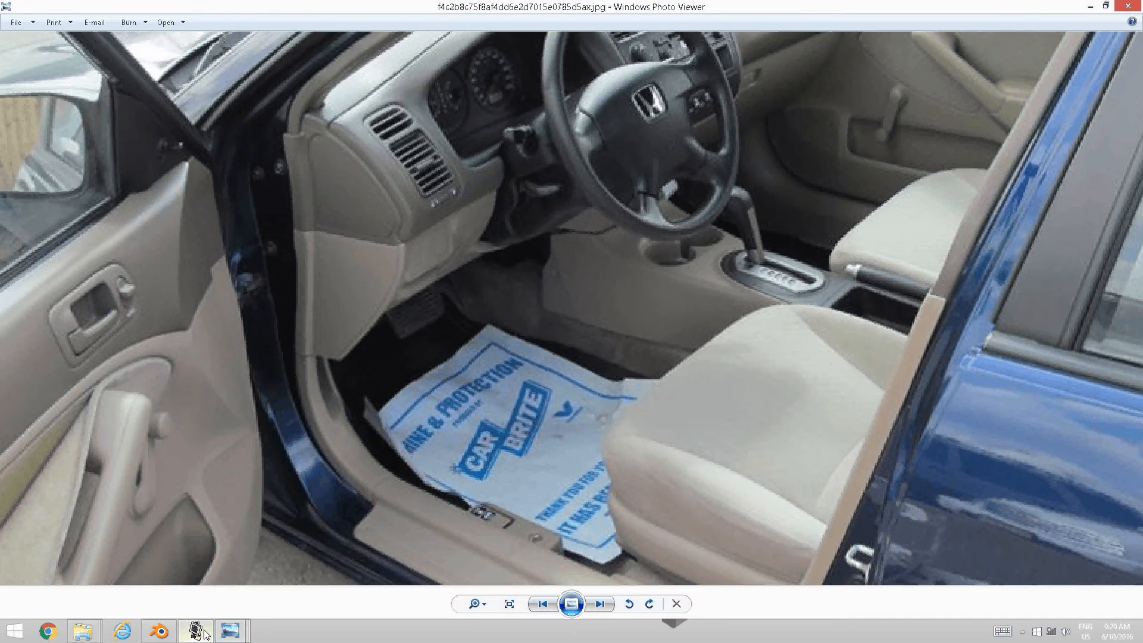
{"action": "left_click", "coordinate": [159, 631]}
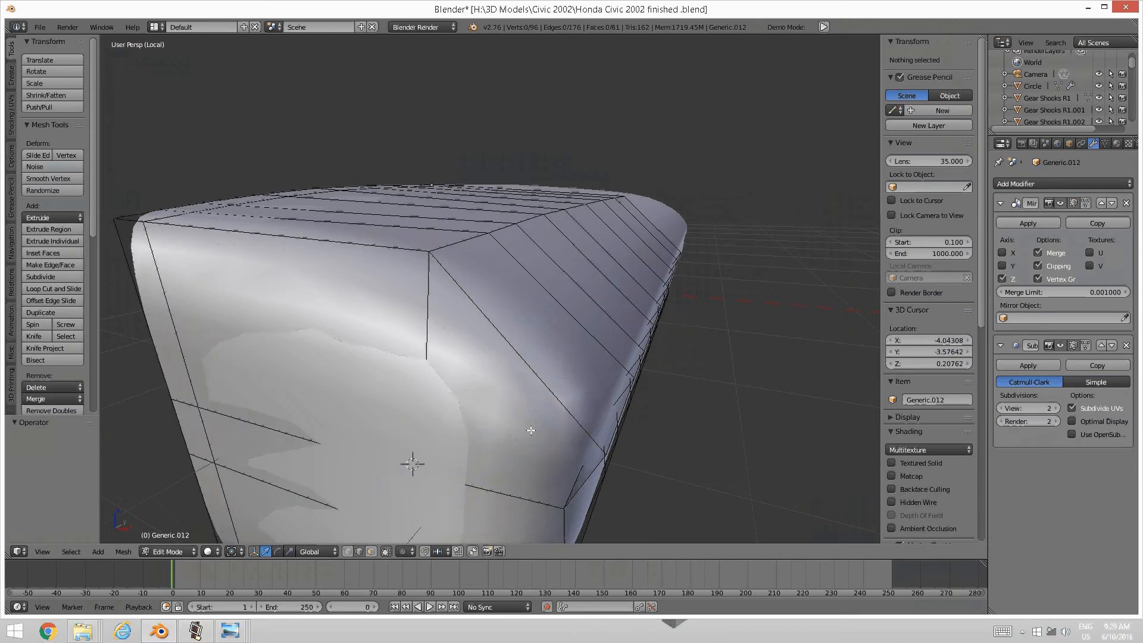
Add an edge loop between the two horizontal loops, slide it tight against the upper one, and deselect everything
{"action": "middle_click_drag", "start_coordinate": [531, 432], "coordinate": [600, 406]}
{"action": "key", "text": "ctrl+r"}
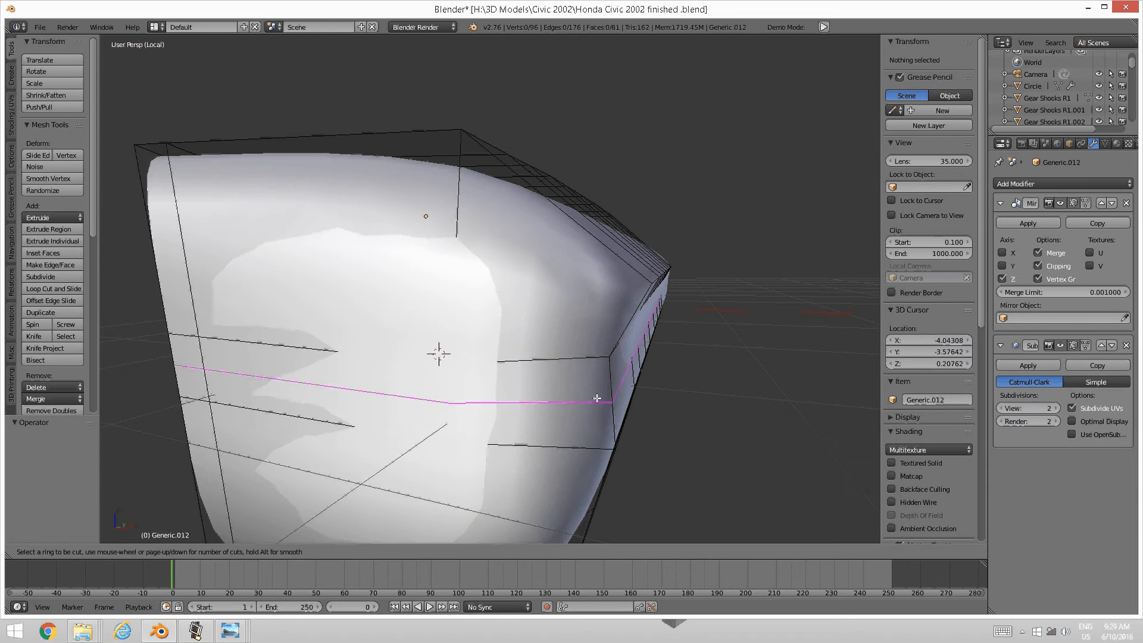
{"action": "left_click", "coordinate": [598, 393]}
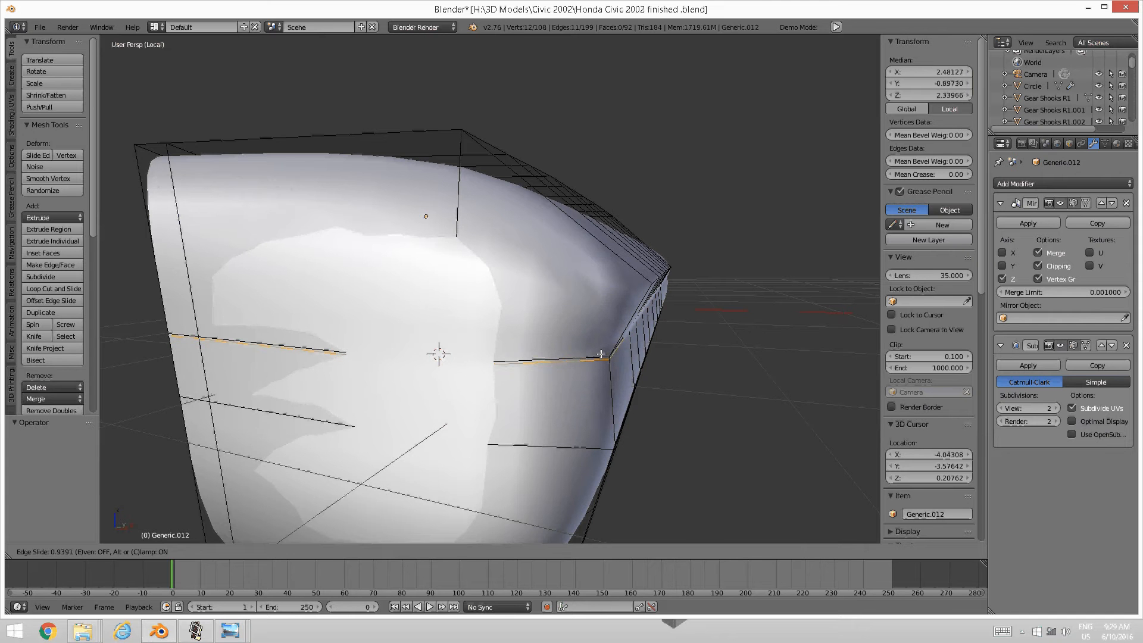
{"action": "left_click", "coordinate": [606, 358]}
{"action": "key", "text": "a"}
{"action": "scroll", "coordinate": [604, 358], "scroll_direction": "down", "scroll_amount": 3}
{"action": "scroll", "coordinate": [571, 365], "scroll_direction": "up", "scroll_amount": 2}
{"action": "middle_click_drag", "start_coordinate": [572, 365], "coordinate": [527, 331]}
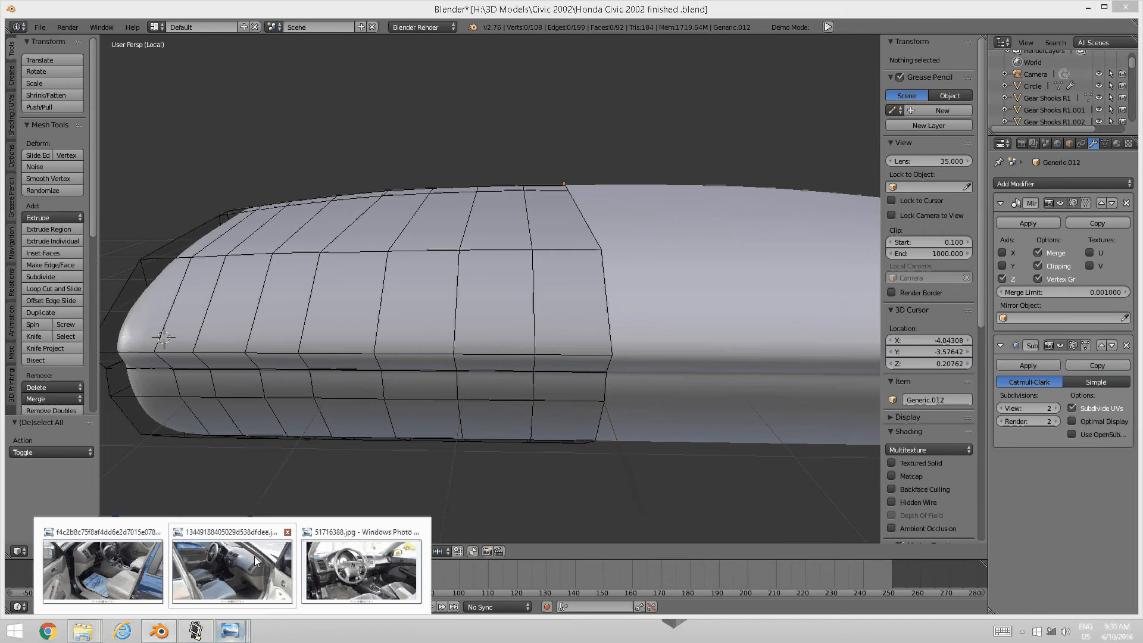
Compare the end of the dashboard mesh with the passenger-side interior photo in Windows Photo Viewer
{"action": "left_click", "coordinate": [233, 569]}
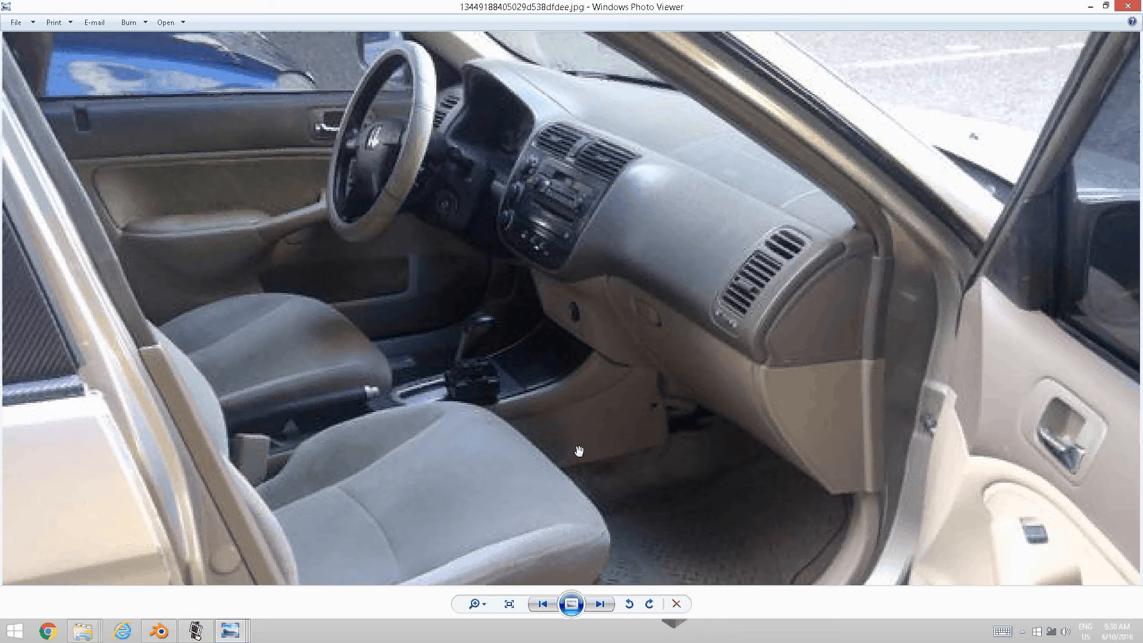
{"action": "left_click", "coordinate": [195, 631]}
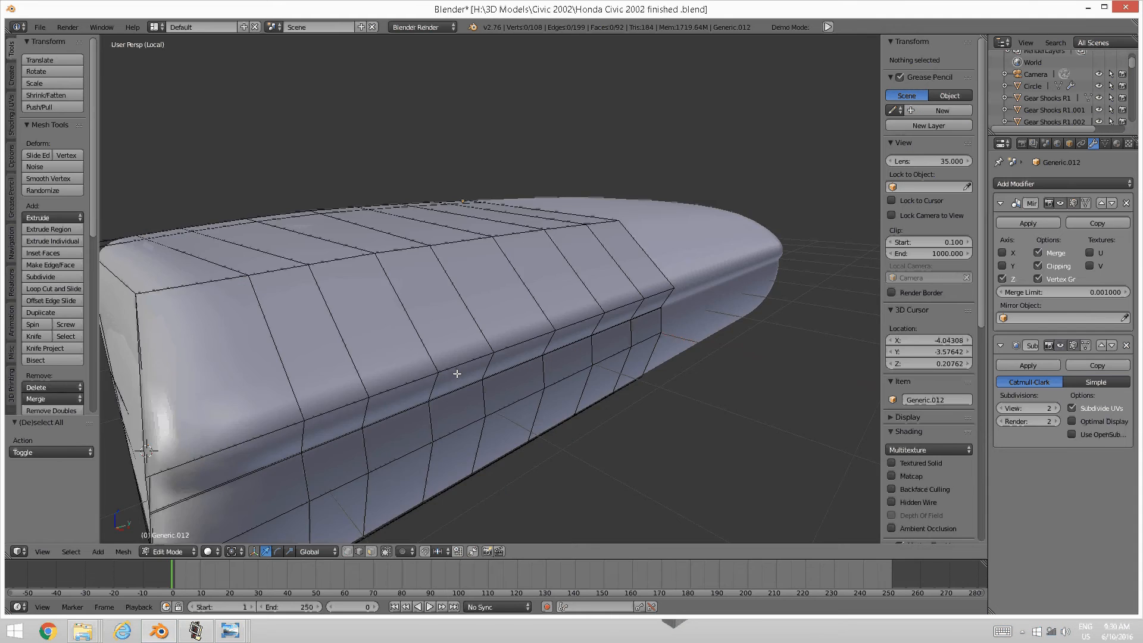
{"action": "middle_click_drag", "start_coordinate": [455, 378], "coordinate": [480, 397]}
{"action": "scroll", "coordinate": [481, 398], "scroll_direction": "up", "scroll_amount": 2}
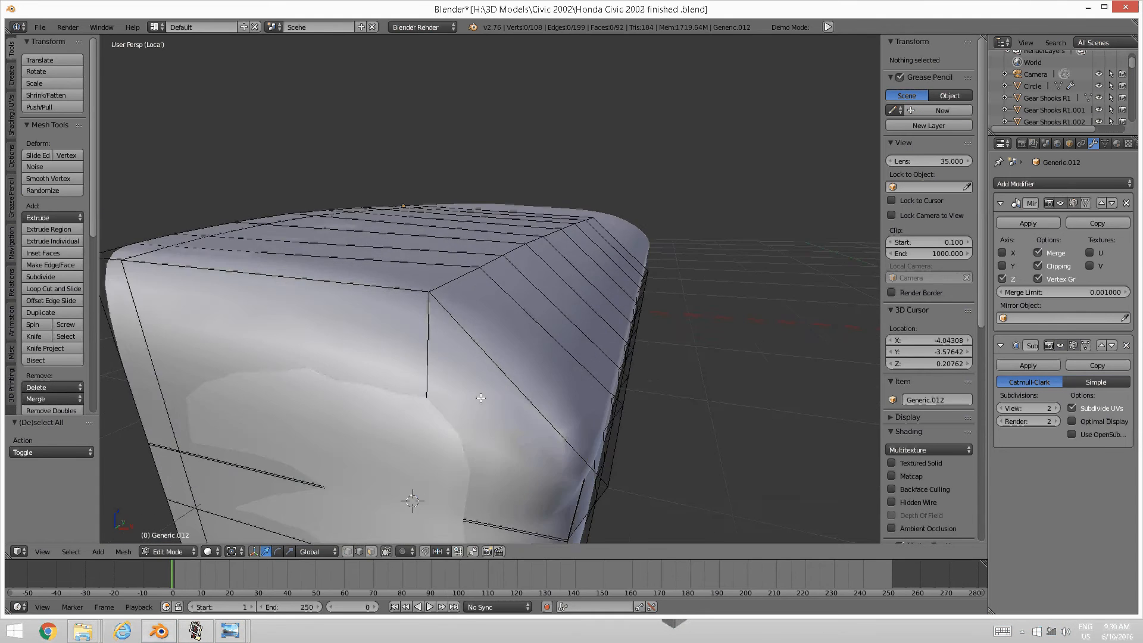
{"action": "scroll", "coordinate": [481, 398], "scroll_direction": "down", "scroll_amount": 1}
{"action": "middle_click_drag", "start_coordinate": [546, 346], "coordinate": [471, 367]}
Switch to face selection and select the large upper, lower and front corner faces of the dashboard's end
{"action": "key", "text": "ctrl+Tab"}
{"action": "left_click", "coordinate": [468, 378]}
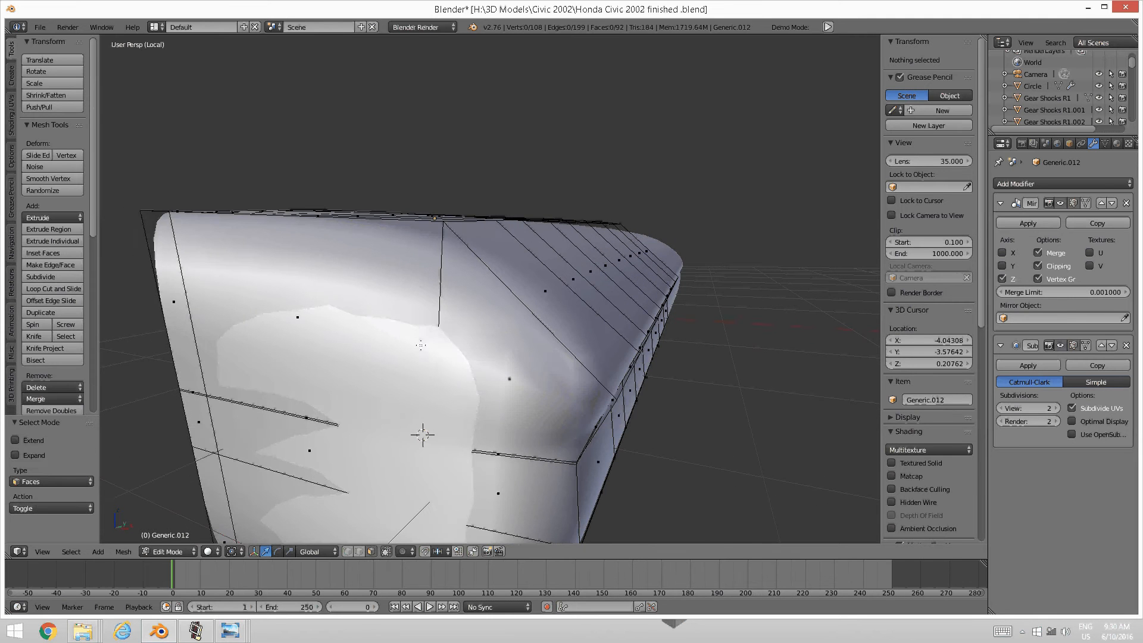
{"action": "right_click", "coordinate": [310, 318]}
{"action": "right_click", "coordinate": [478, 428], "text": "shift"}
{"action": "middle_click_drag", "start_coordinate": [478, 428], "coordinate": [452, 334]}
{"action": "right_click", "coordinate": [622, 141], "text": "shift"}
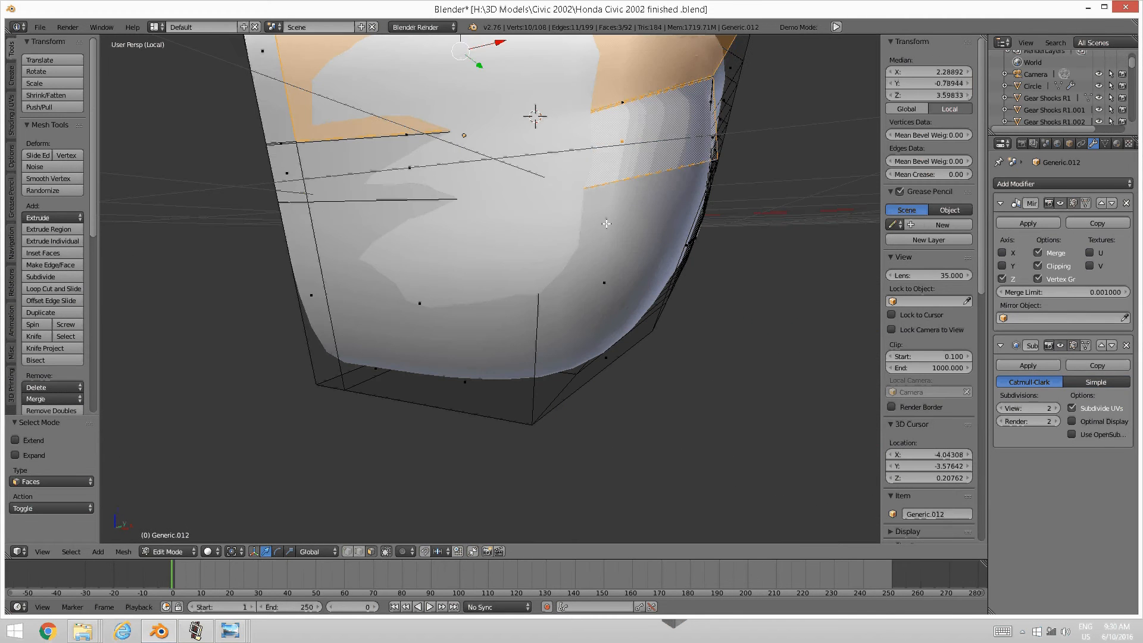
{"action": "right_click", "coordinate": [605, 283], "text": "shift"}
{"action": "right_click", "coordinate": [420, 304], "text": "shift"}
{"action": "right_click", "coordinate": [327, 302], "text": "shift"}
{"action": "middle_click_drag", "start_coordinate": [369, 277], "coordinate": [360, 340]}
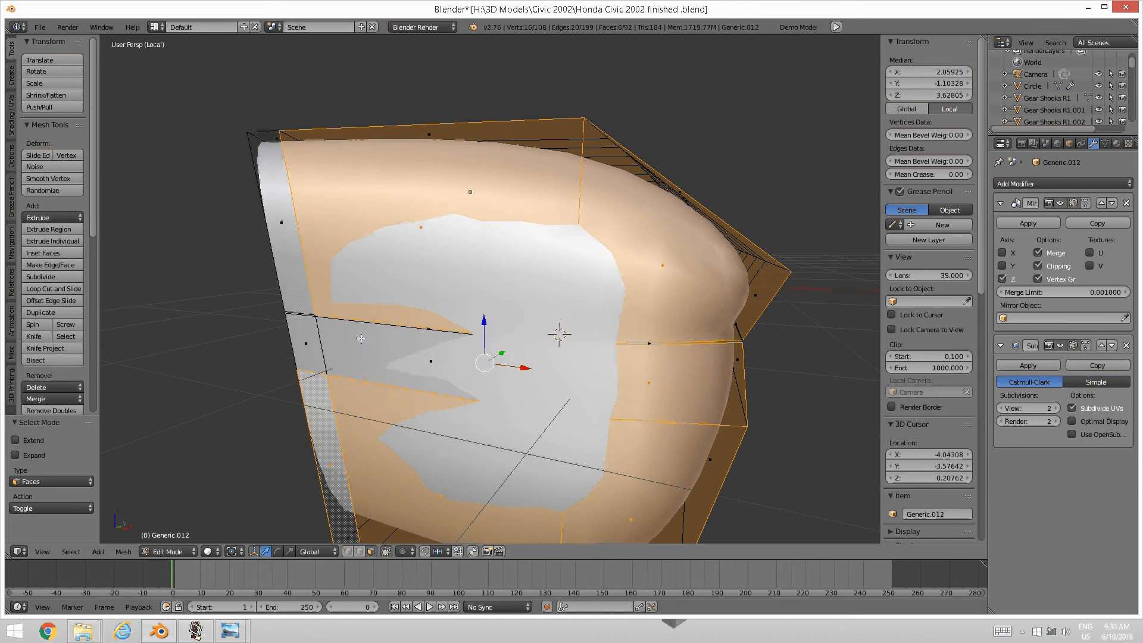
Add the remaining middle, rear-edge and thin strip faces to the selection so the dashboard's whole end is selected
{"action": "right_click", "coordinate": [360, 340], "text": "shift"}
{"action": "right_click", "coordinate": [301, 343], "text": "shift"}
{"action": "right_click", "coordinate": [293, 280], "text": "shift"}
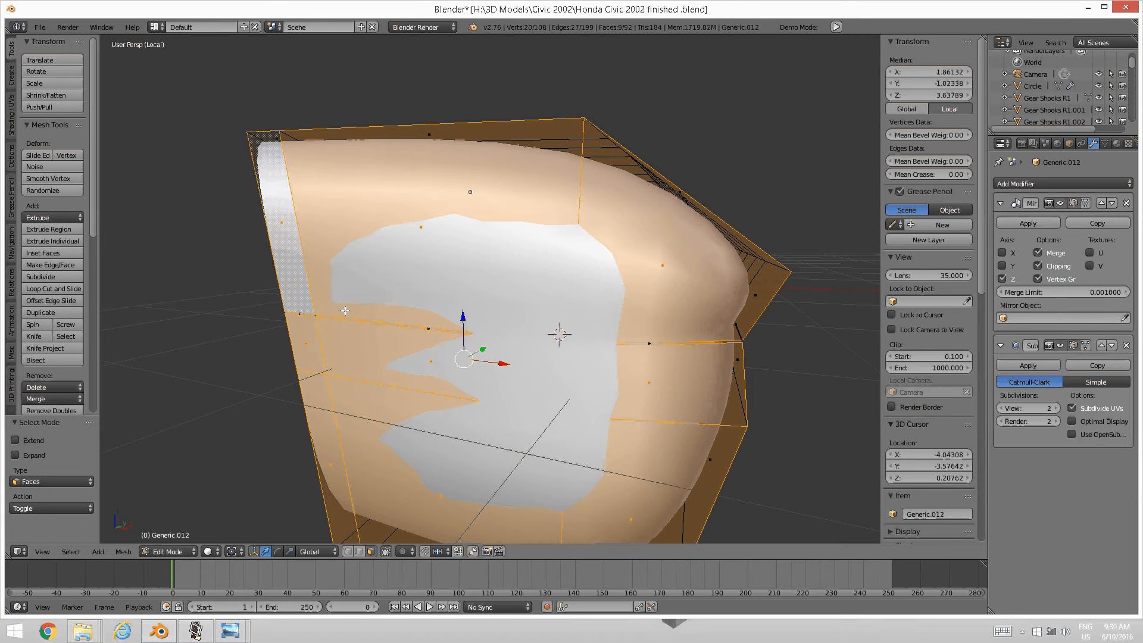
{"action": "key", "text": "ctrl+z"}
{"action": "key", "text": "c"}
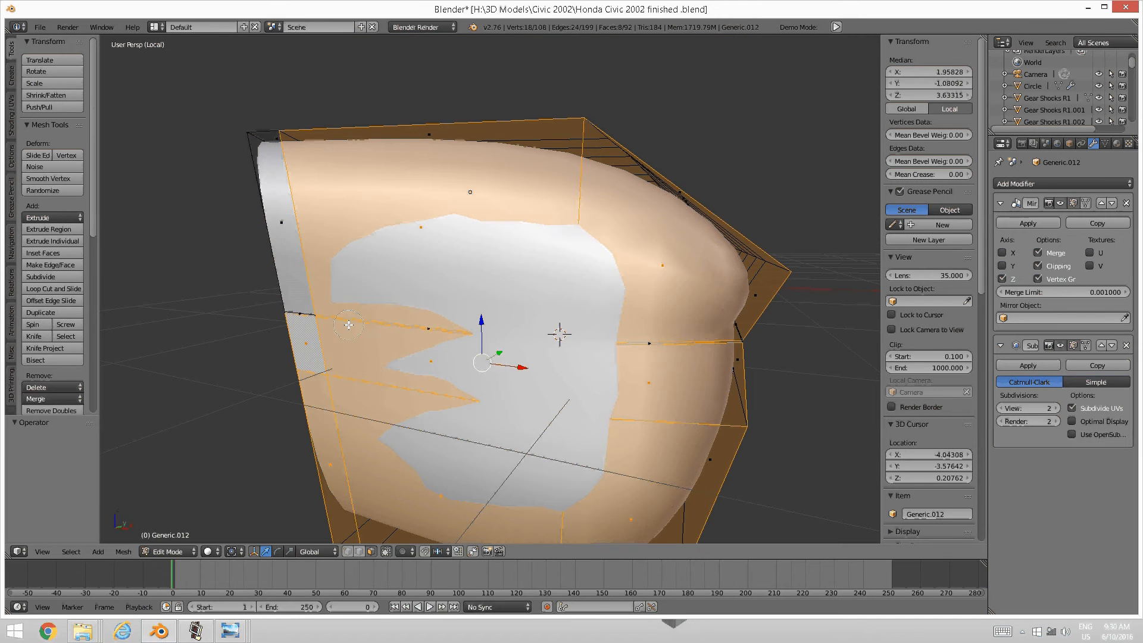
{"action": "left_click", "coordinate": [349, 325]}
{"action": "left_click", "coordinate": [323, 316]}
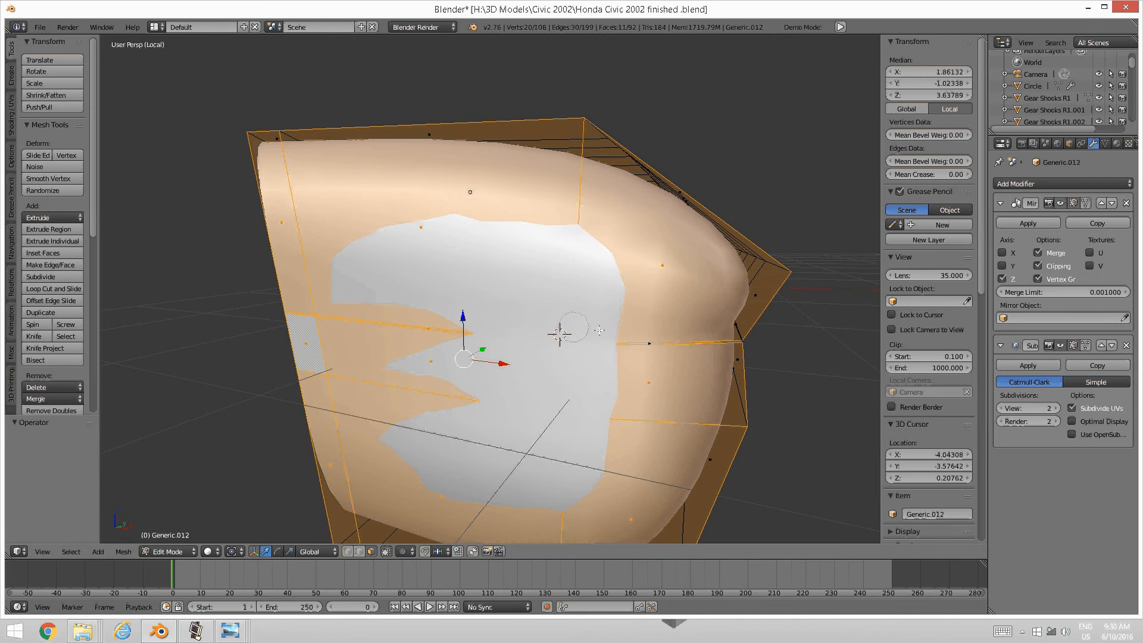
{"action": "left_click", "coordinate": [630, 337]}
{"action": "right_click", "coordinate": [630, 337]}
{"action": "middle_click_drag", "start_coordinate": [610, 311], "coordinate": [582, 315], "text": "shift"}
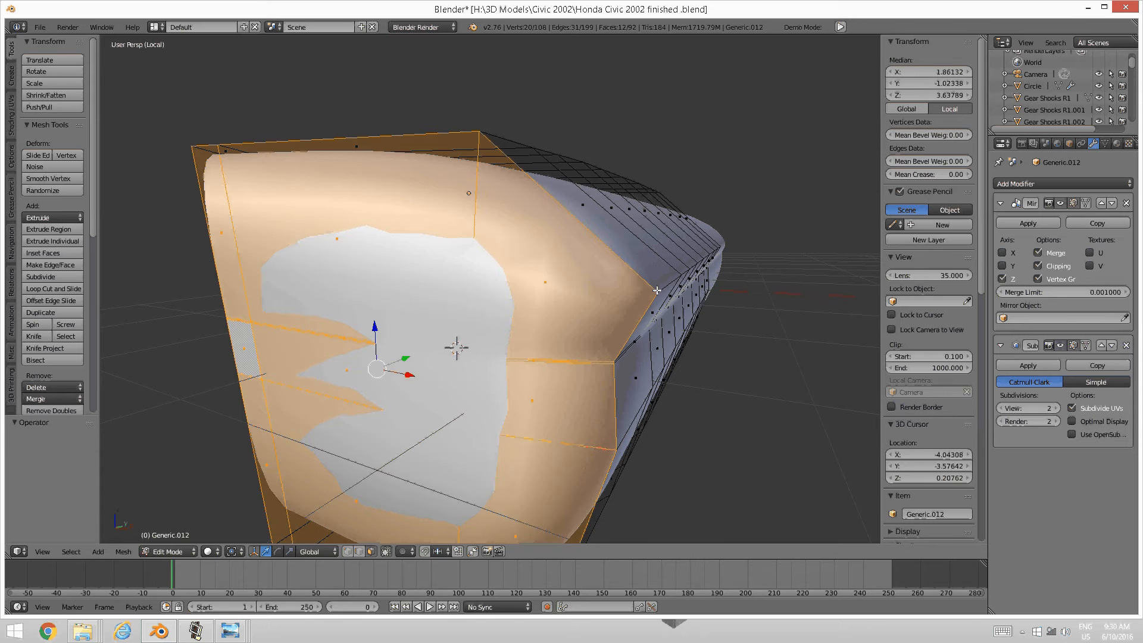
Inset the selected end faces by a thickness of about 0.05 and deselect everything
{"action": "key", "text": "i"}
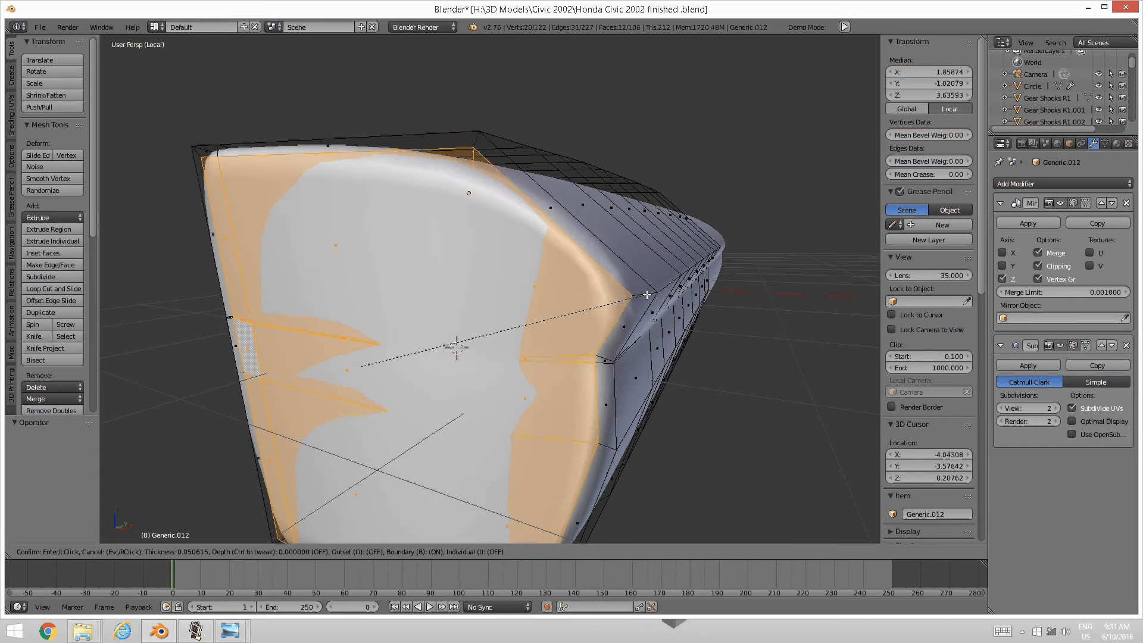
{"action": "left_click", "coordinate": [645, 297]}
{"action": "middle_click_drag", "start_coordinate": [548, 349], "coordinate": [460, 332]}
{"action": "key", "text": "a"}
{"action": "key", "text": "a"}
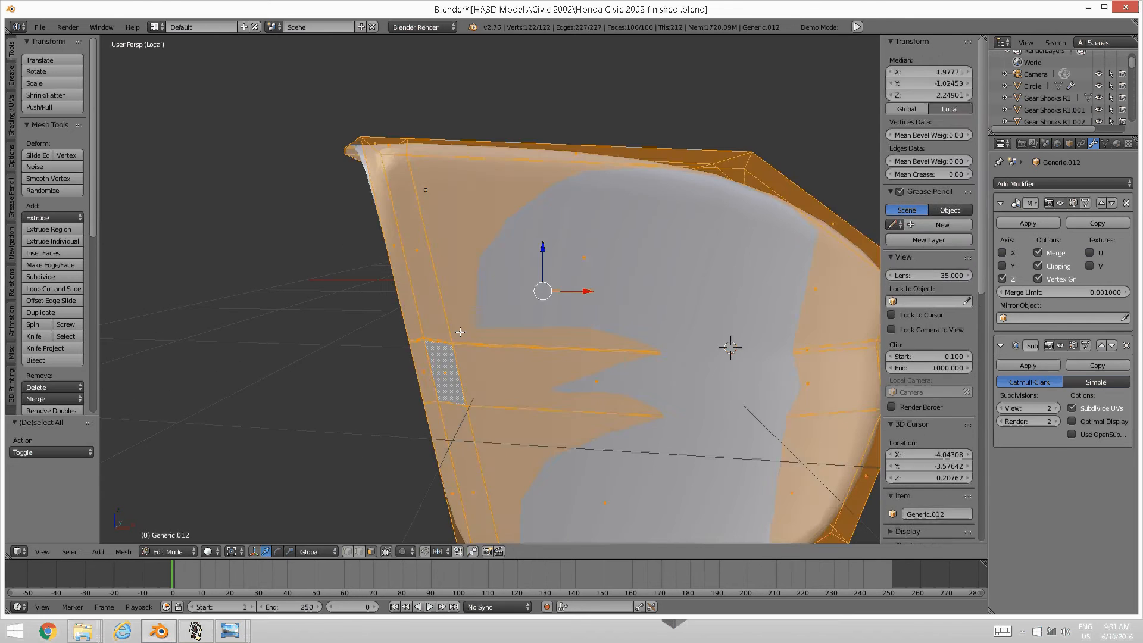
{"action": "key", "text": "a"}
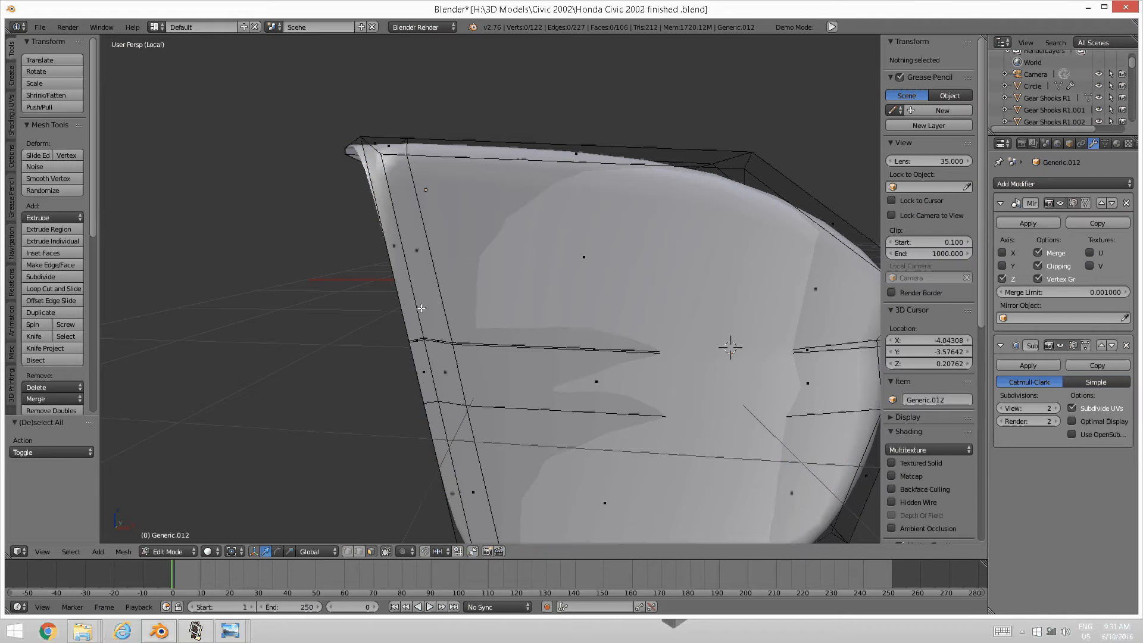
Cut a new edge with the Knife from the inset's upper rear corner vertex across to the neighbouring outer edge
{"action": "scroll", "coordinate": [421, 293], "scroll_direction": "down", "scroll_amount": 2}
{"action": "middle_click_drag", "start_coordinate": [421, 293], "coordinate": [444, 297]}
{"action": "scroll", "coordinate": [417, 300], "scroll_direction": "up", "scroll_amount": 2}
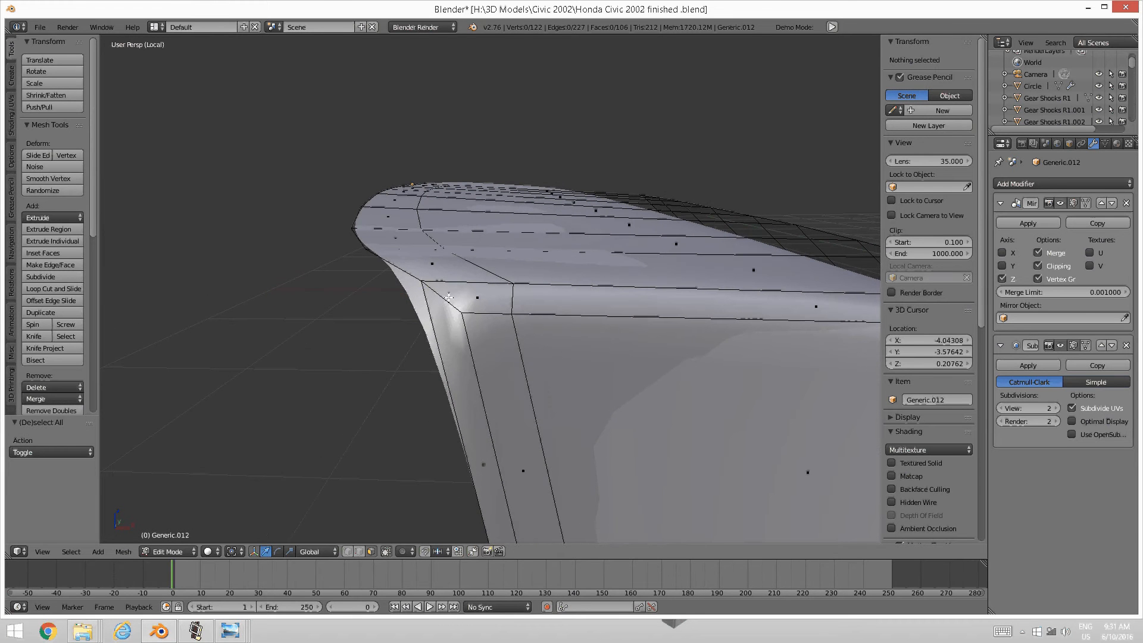
{"action": "key", "text": "k"}
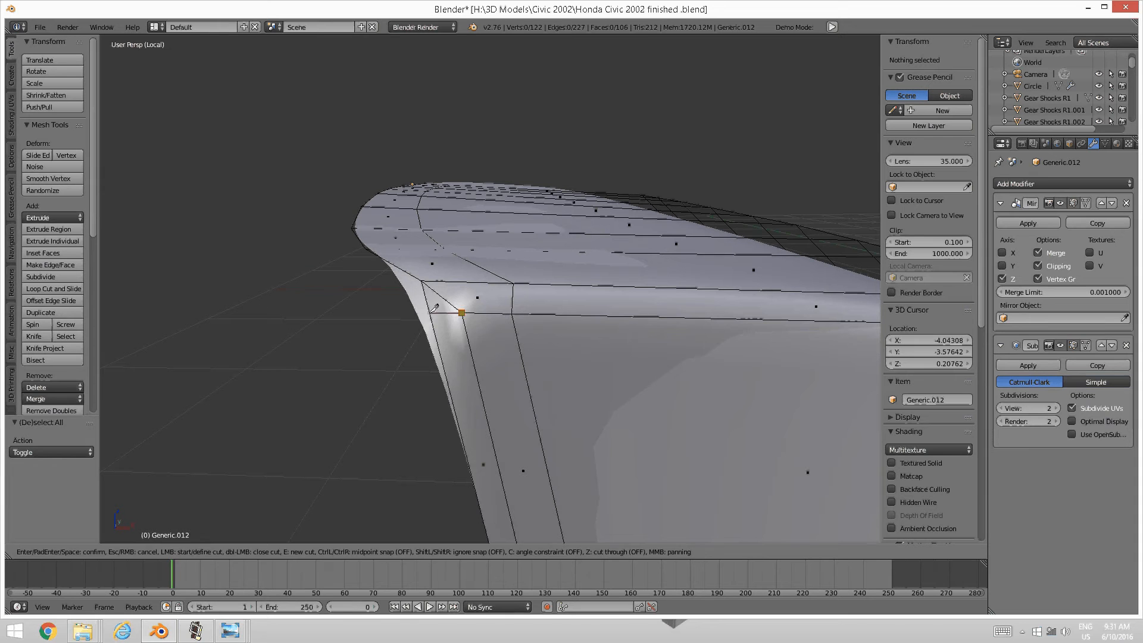
{"action": "key", "text": "Escape"}
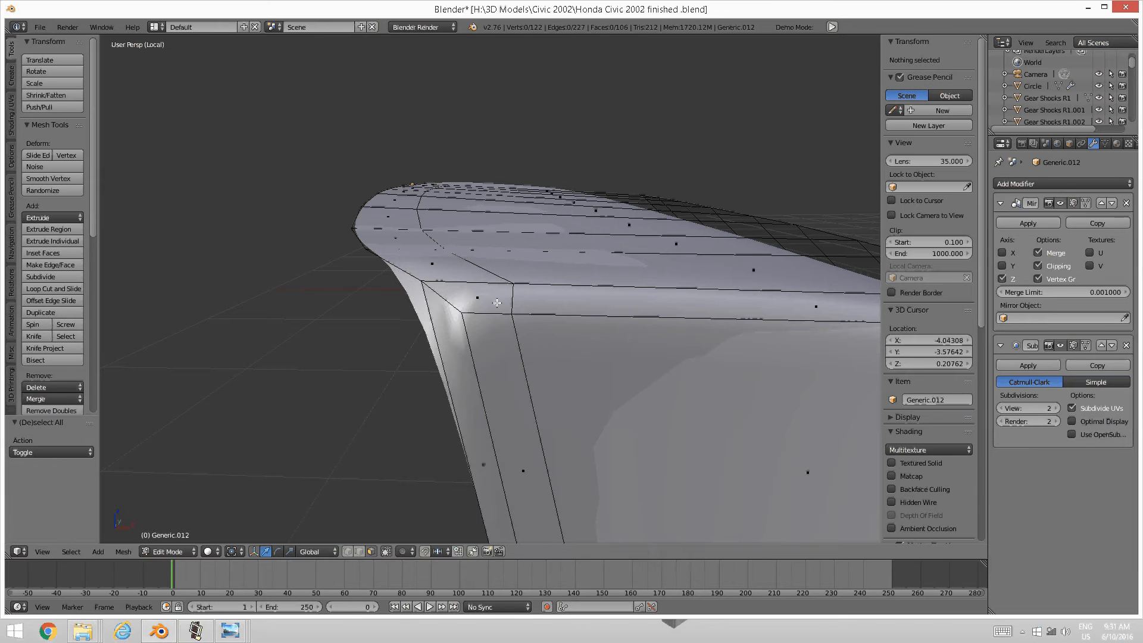
{"action": "key", "text": "k"}
{"action": "left_click", "coordinate": [462, 313]}
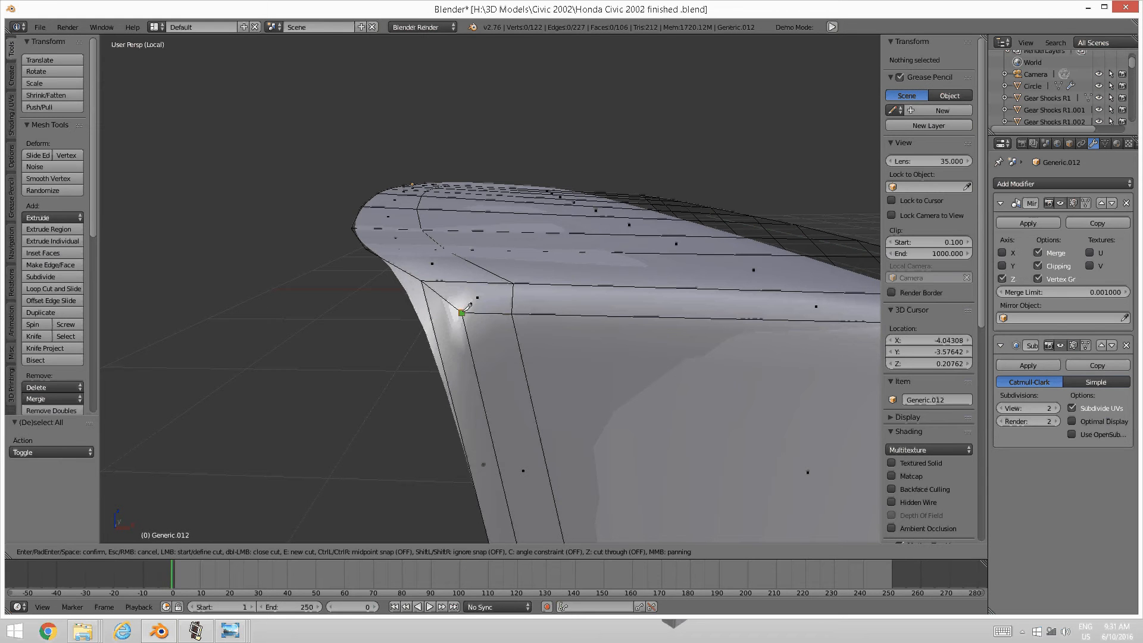
{"action": "left_click", "coordinate": [433, 311]}
{"action": "key", "text": "Return"}
Cut a matching Knife edge at the inset's lower rear corner, joining the corner vertex to the outer edge
{"action": "middle_click_drag", "start_coordinate": [477, 398], "coordinate": [487, 321]}
{"action": "key", "text": "k"}
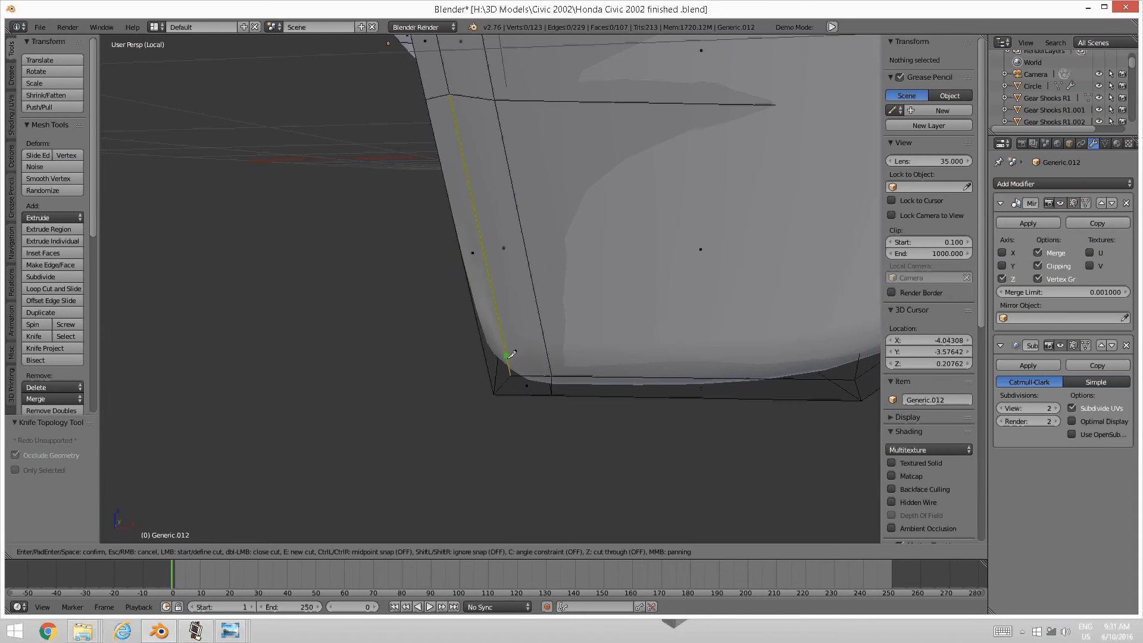
{"action": "left_click", "coordinate": [510, 375]}
{"action": "key", "text": "Return"}
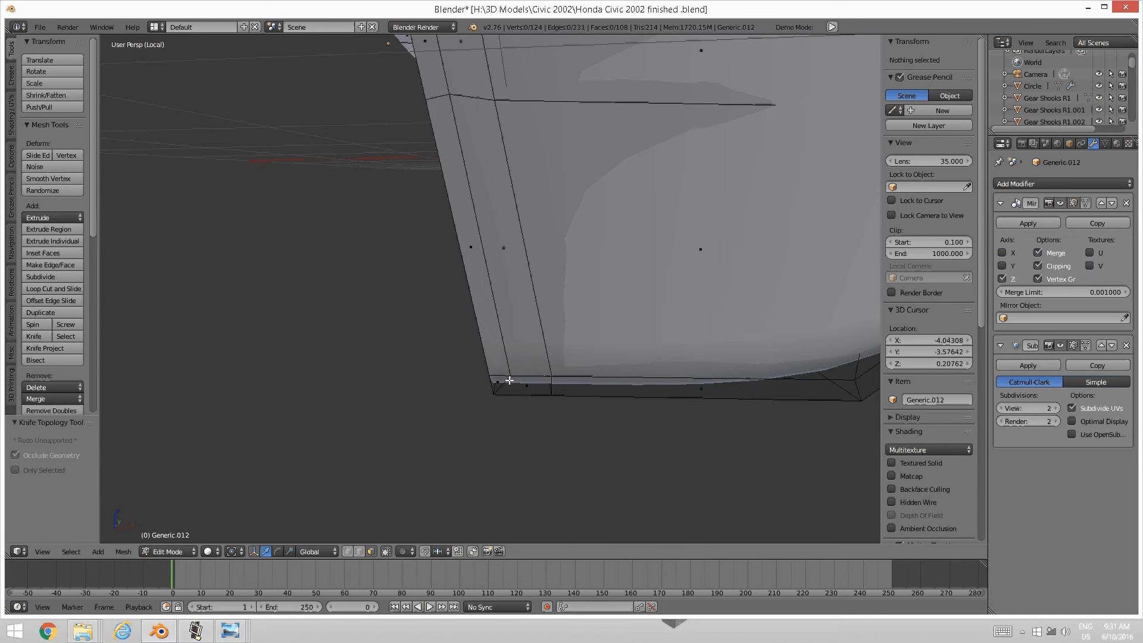
In vertex select mode, merge the inset's lower rear corner vertex into the outer edge vertex beside it, using At Last
{"action": "key", "text": "ctrl+Tab"}
{"action": "left_click", "coordinate": [491, 358]}
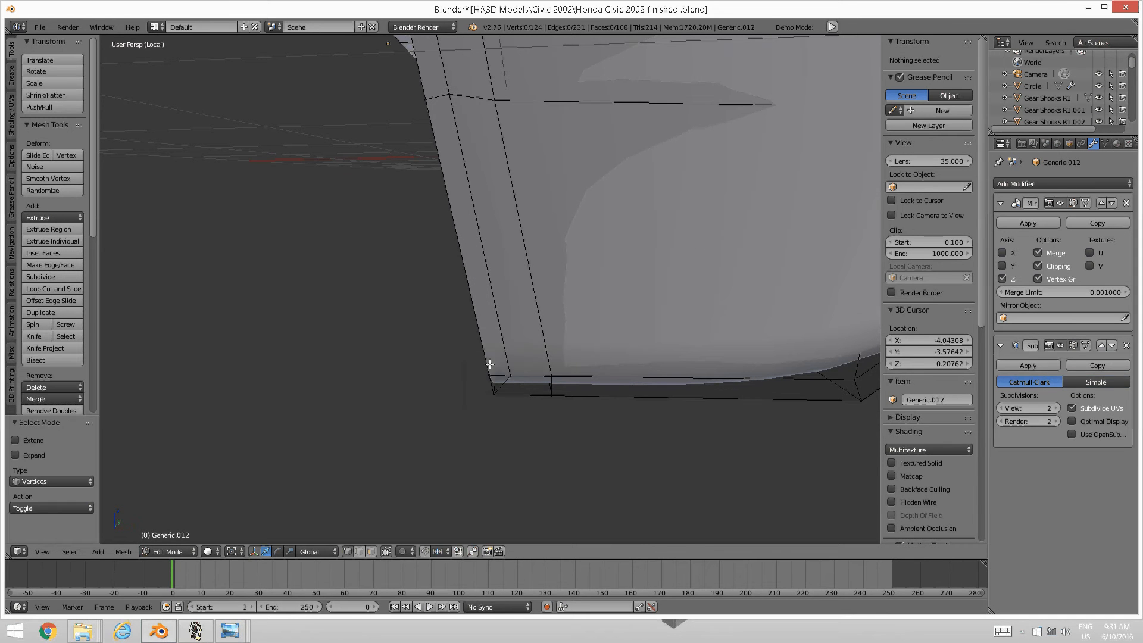
{"action": "right_click", "coordinate": [510, 376]}
{"action": "right_click", "coordinate": [490, 375], "text": "shift"}
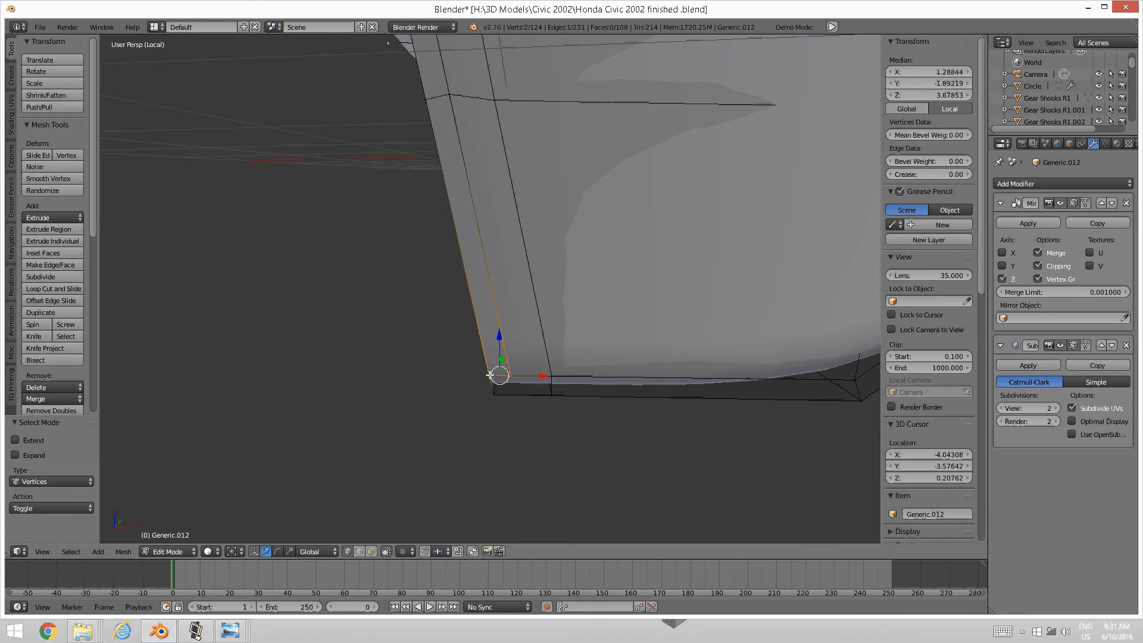
{"action": "key", "text": "alt+m"}
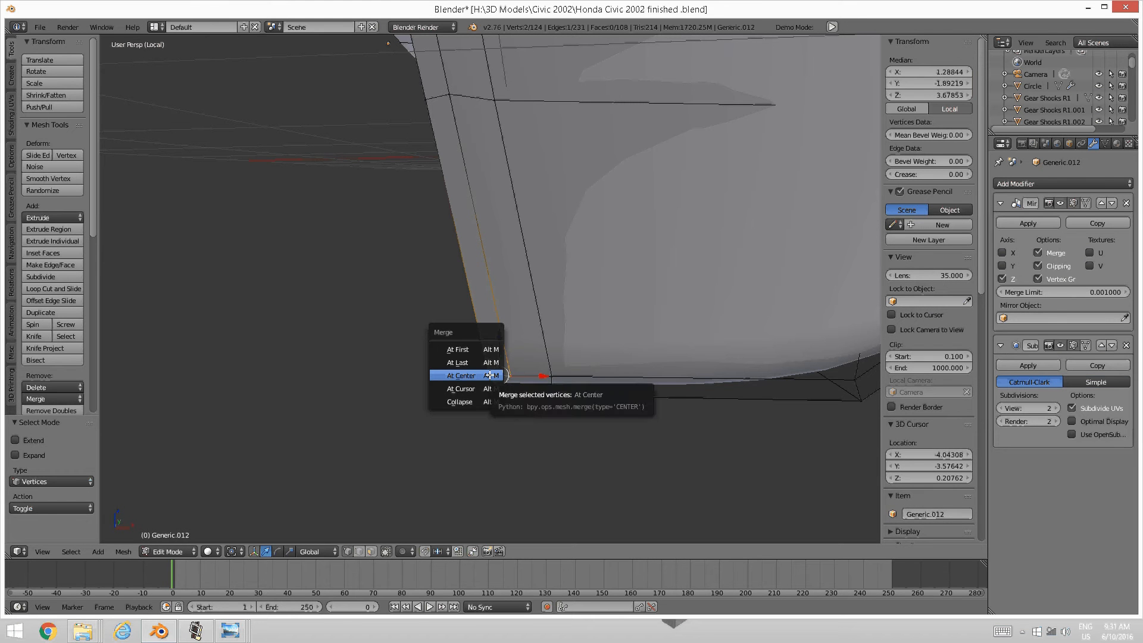
{"action": "left_click", "coordinate": [489, 362]}
Merge the inset's upper rear corner vertex into the neighbouring outer edge vertex at last and deselect everything
{"action": "middle_click_drag", "start_coordinate": [480, 314], "coordinate": [510, 324], "text": "shift"}
{"action": "right_click", "coordinate": [493, 283]}
{"action": "right_click", "coordinate": [457, 283], "text": "shift"}
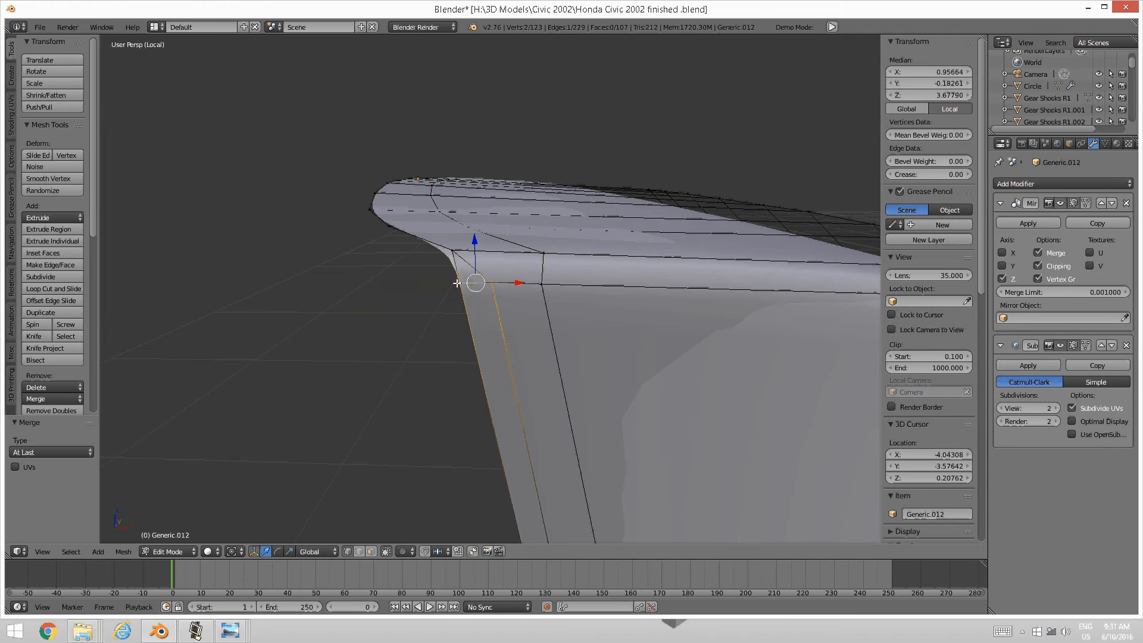
{"action": "key", "text": "alt+m"}
{"action": "left_click", "coordinate": [456, 286]}
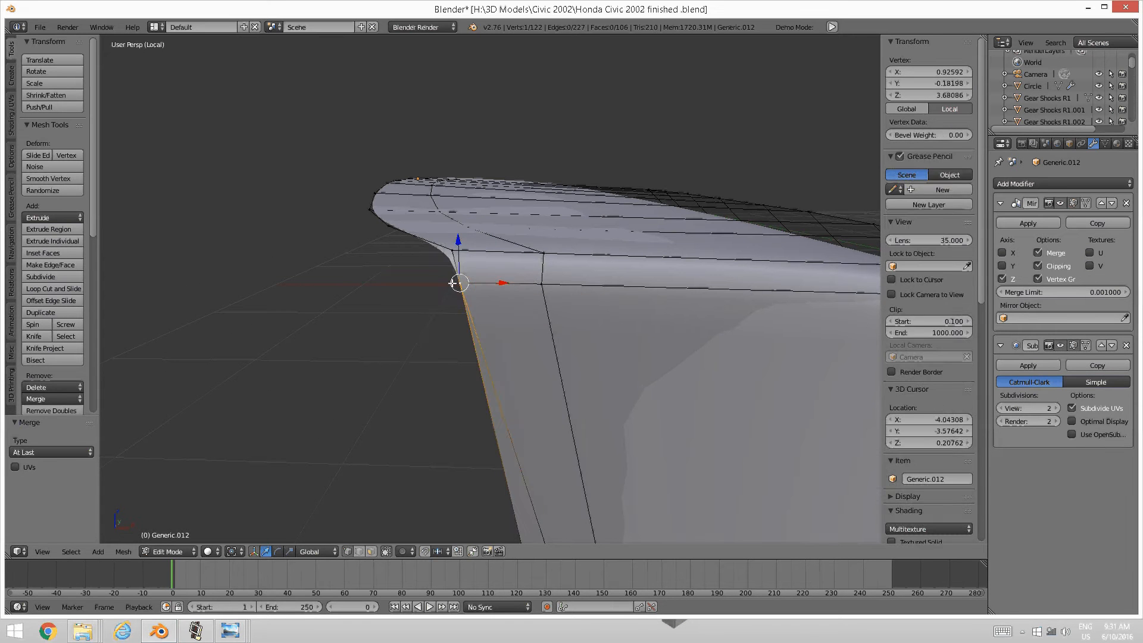
{"action": "key", "text": "a"}
Merge both inset vertices at the upper horizontal double edge into their matching outer rear edge vertices, using At Last
{"action": "middle_click_drag", "start_coordinate": [565, 371], "coordinate": [541, 262]}
{"action": "right_click", "coordinate": [477, 159]}
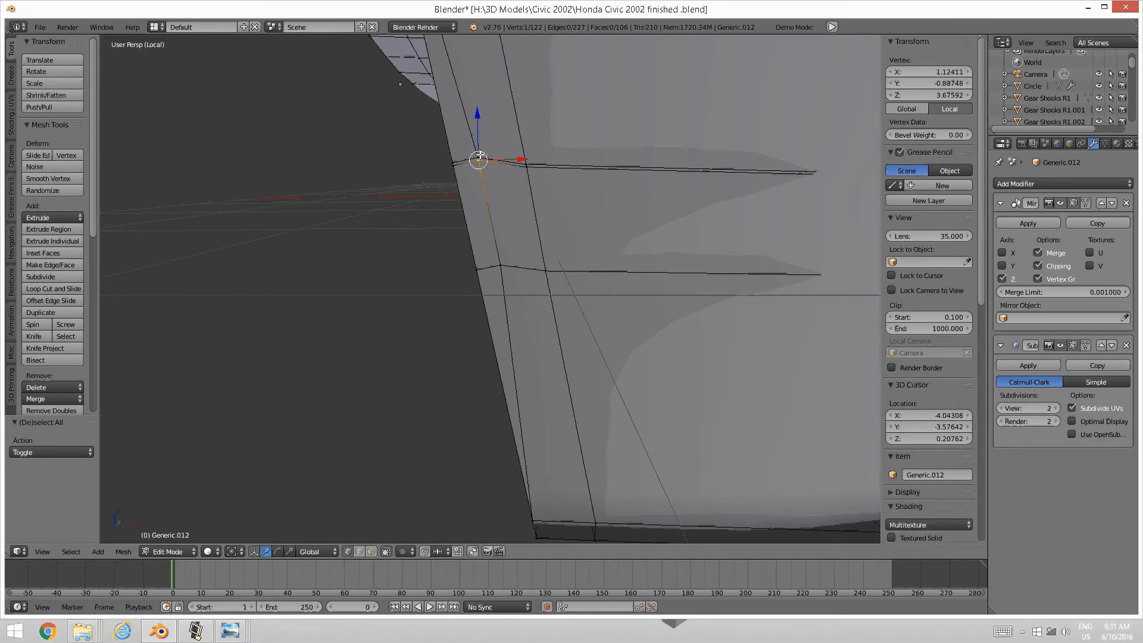
{"action": "right_click", "coordinate": [462, 166], "text": "shift"}
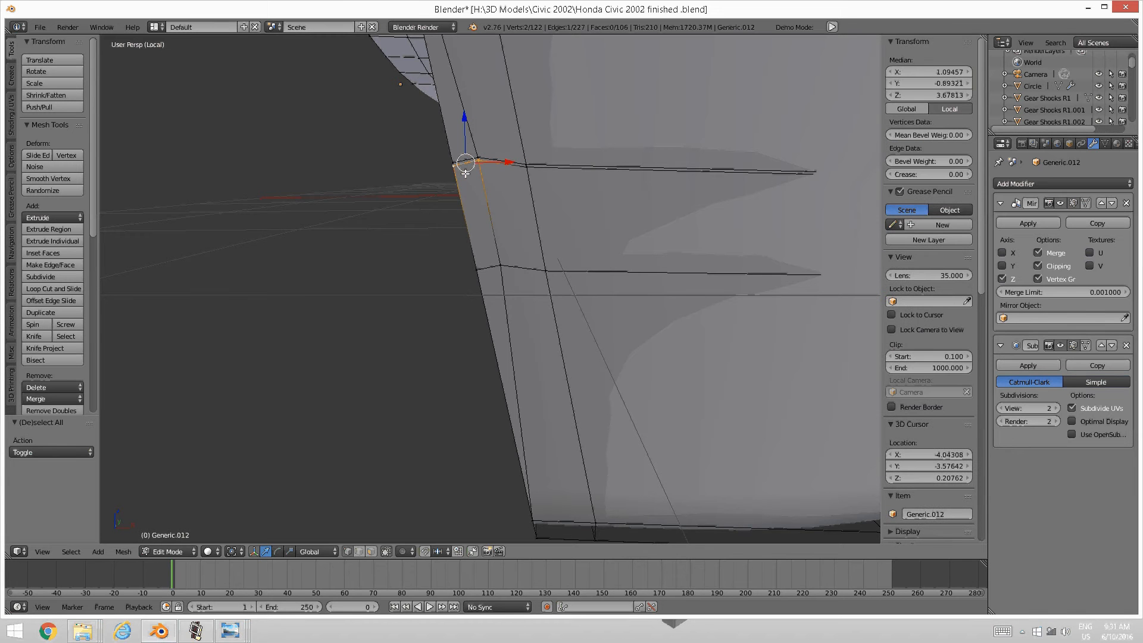
{"action": "key", "text": "alt+m"}
{"action": "left_click", "coordinate": [465, 173]}
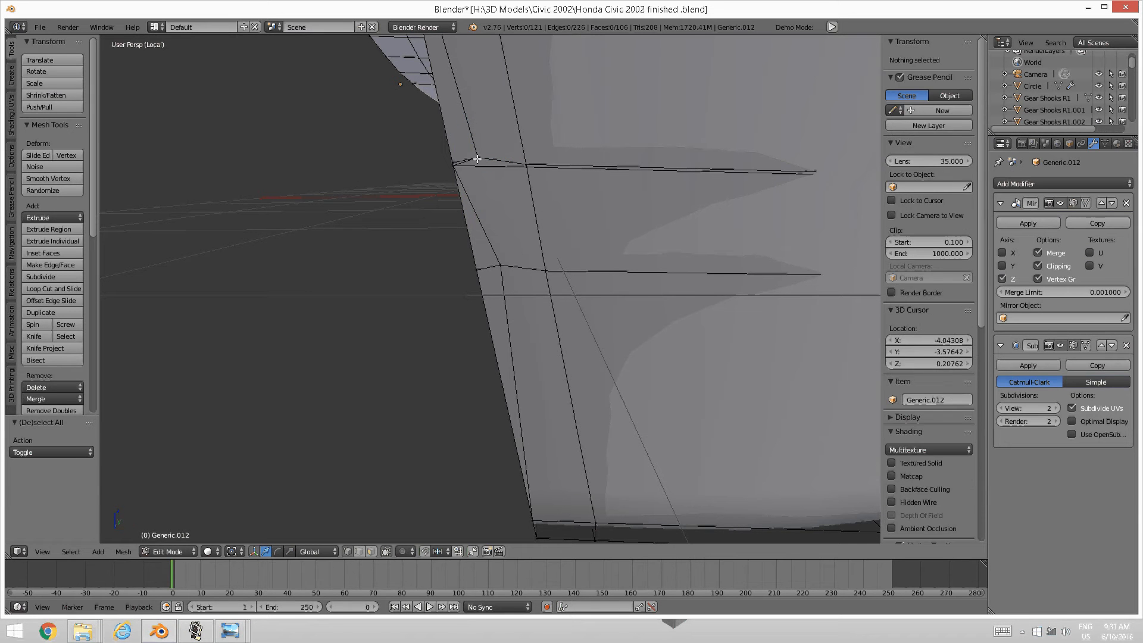
{"action": "right_click", "coordinate": [457, 160], "text": "shift"}
{"action": "key", "text": "alt+m"}
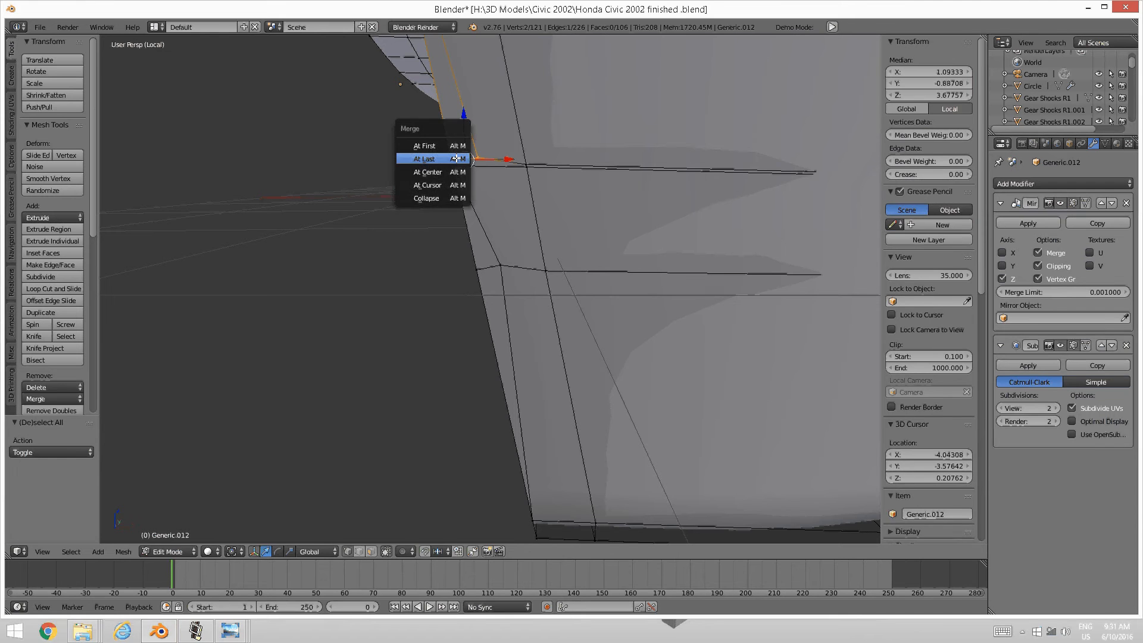
{"action": "left_click", "coordinate": [459, 159]}
Merge the remaining inset vertex on the lower horizontal edge into the outer rear edge vertex at last
{"action": "right_click", "coordinate": [500, 262]}
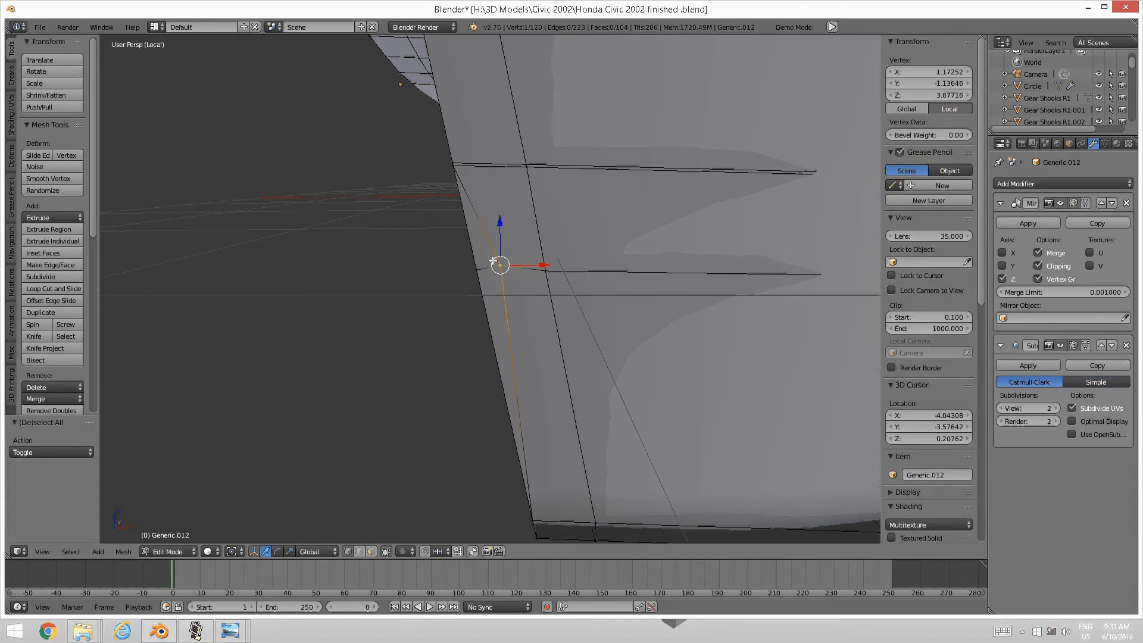
{"action": "right_click", "coordinate": [488, 255], "text": "shift"}
{"action": "key", "text": "alt+m"}
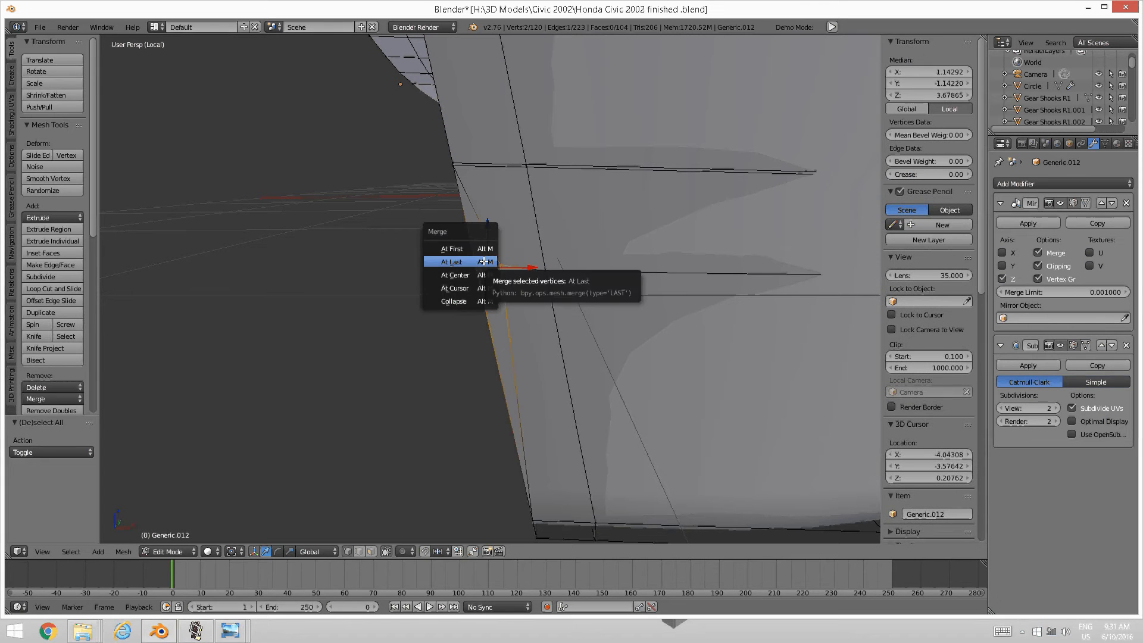
{"action": "left_click", "coordinate": [482, 262]}
{"action": "scroll", "coordinate": [492, 181], "scroll_direction": "down", "scroll_amount": 10}
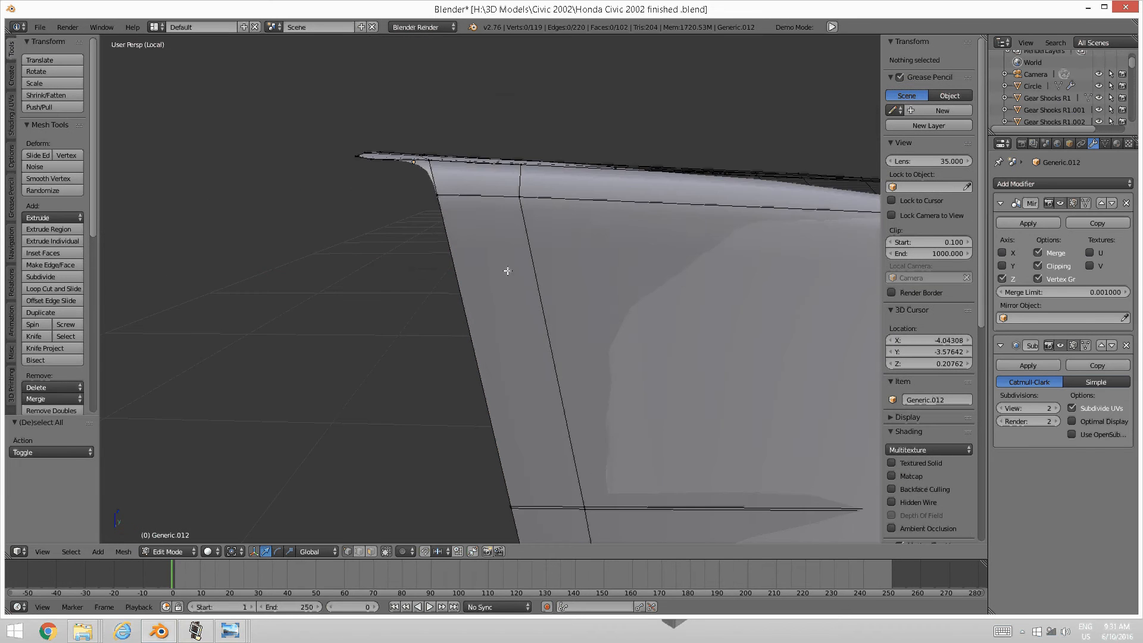
{"action": "middle_click_drag", "start_coordinate": [561, 403], "coordinate": [492, 388]}
{"action": "scroll", "coordinate": [492, 388], "scroll_direction": "up", "scroll_amount": 4}
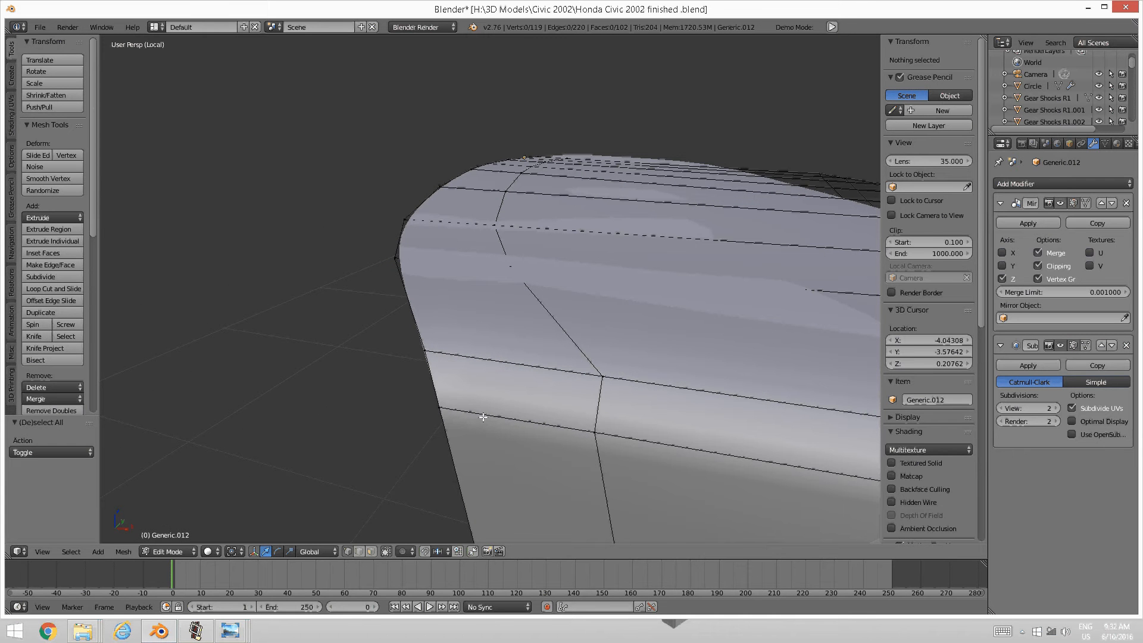
{"action": "key", "text": "k"}
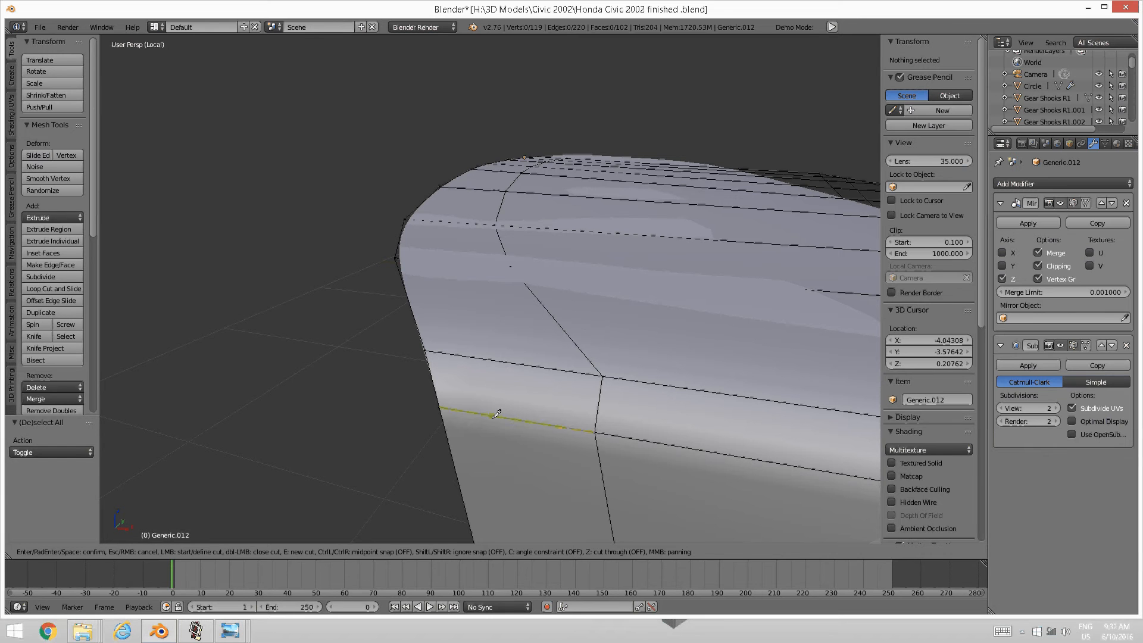
{"action": "left_click", "coordinate": [492, 416]}
{"action": "key", "text": "Escape"}
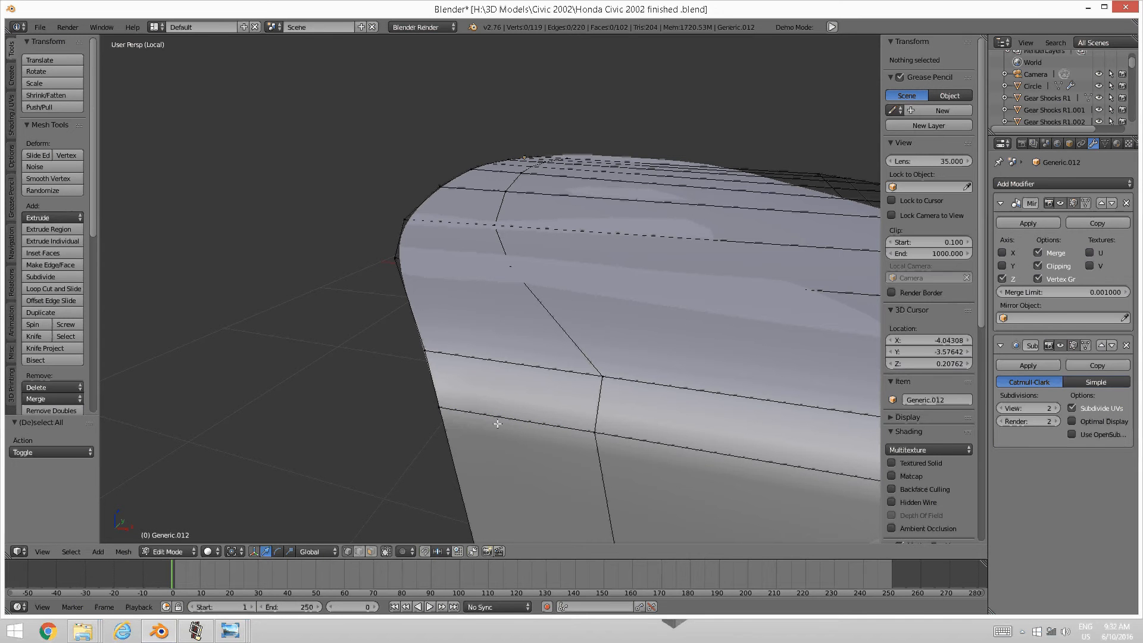
{"action": "key", "text": "k"}
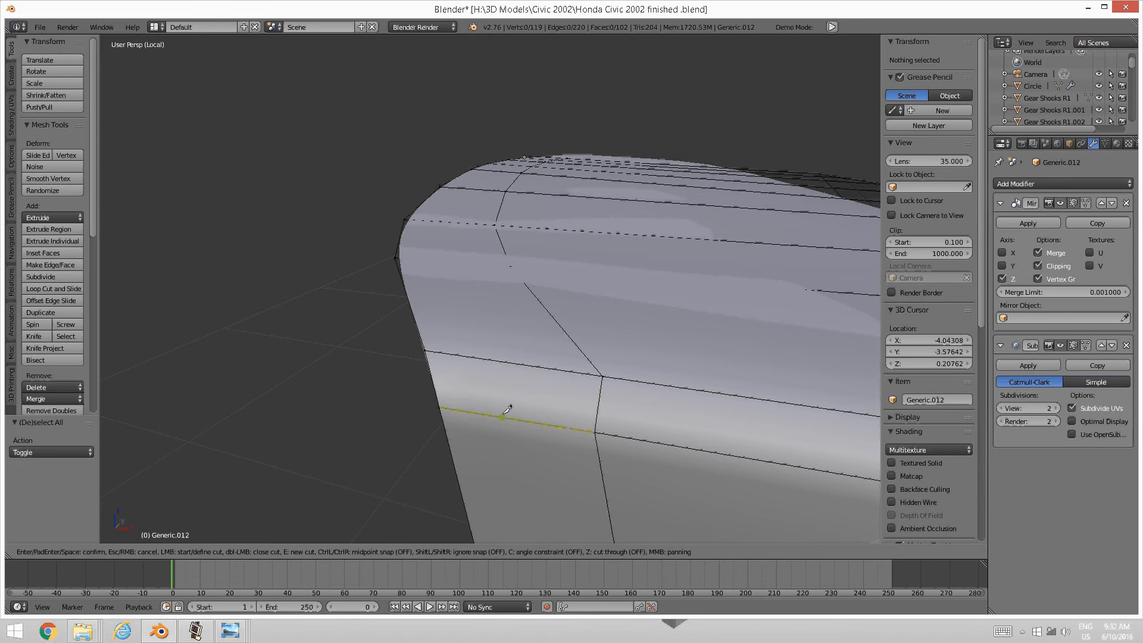
{"action": "key", "text": "Escape"}
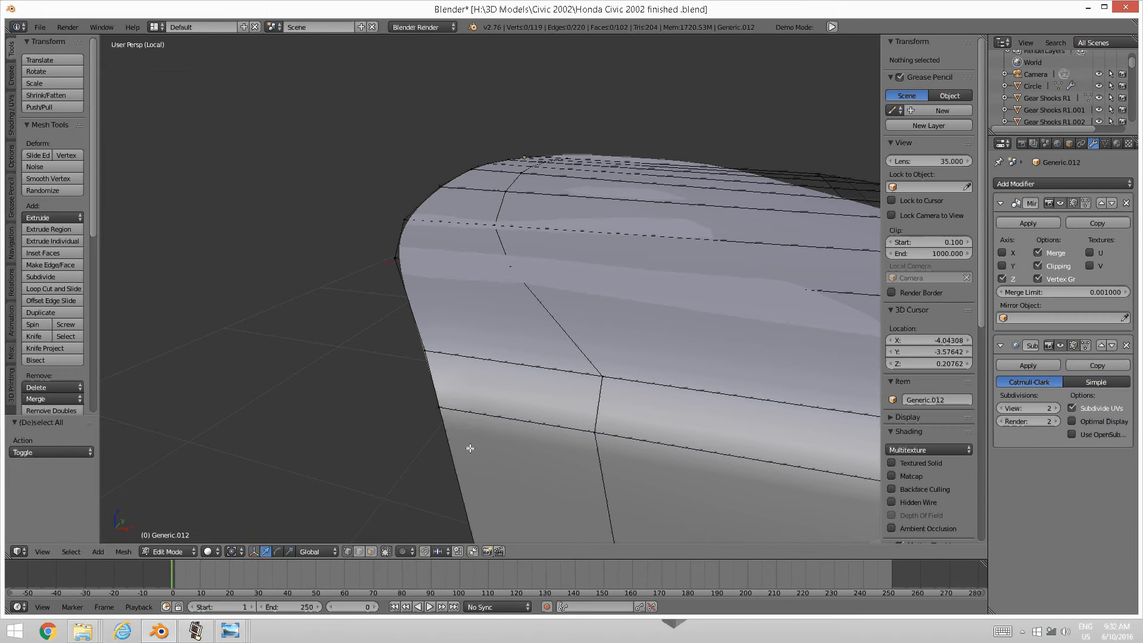
{"action": "key", "text": "k"}
{"action": "key", "text": "Escape"}
{"action": "scroll", "coordinate": [587, 416], "scroll_direction": "down", "scroll_amount": 4}
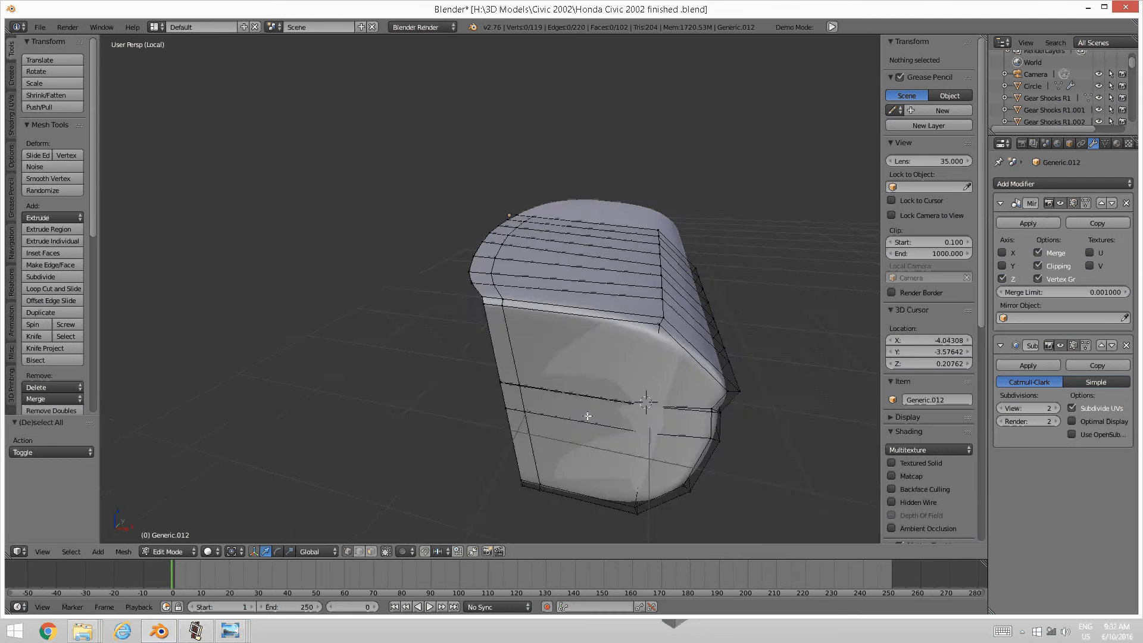
{"action": "middle_click_drag", "start_coordinate": [587, 416], "coordinate": [641, 353]}
{"action": "scroll", "coordinate": [543, 404], "scroll_direction": "up", "scroll_amount": 1}
{"action": "scroll", "coordinate": [580, 387], "scroll_direction": "up", "scroll_amount": 2}
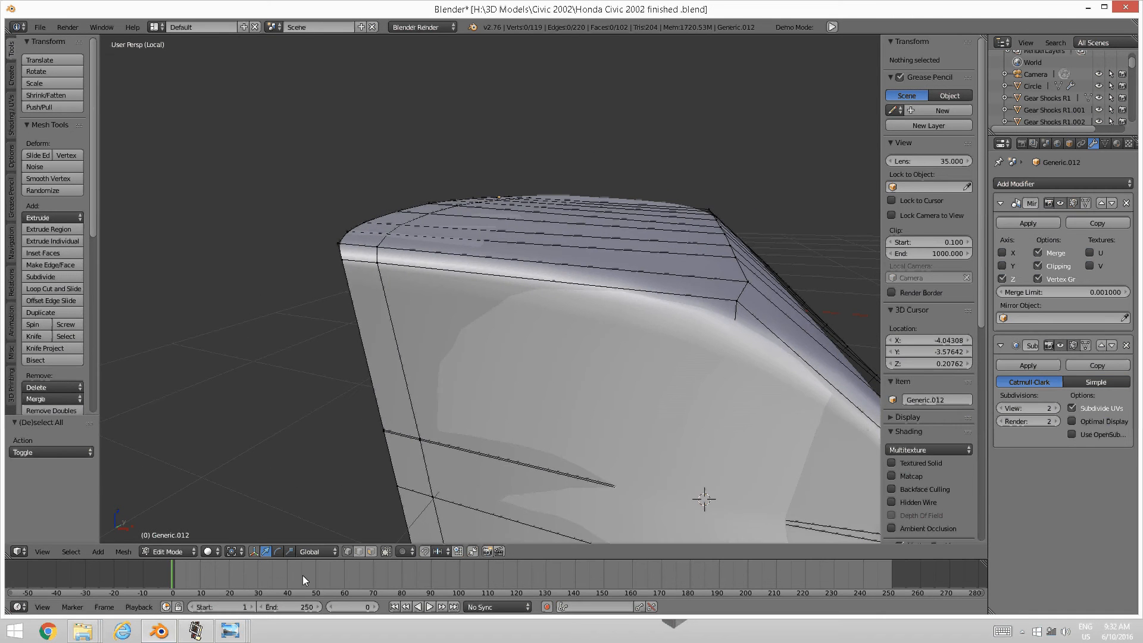
{"action": "left_click", "coordinate": [196, 630]}
{"action": "left_click", "coordinate": [230, 630]}
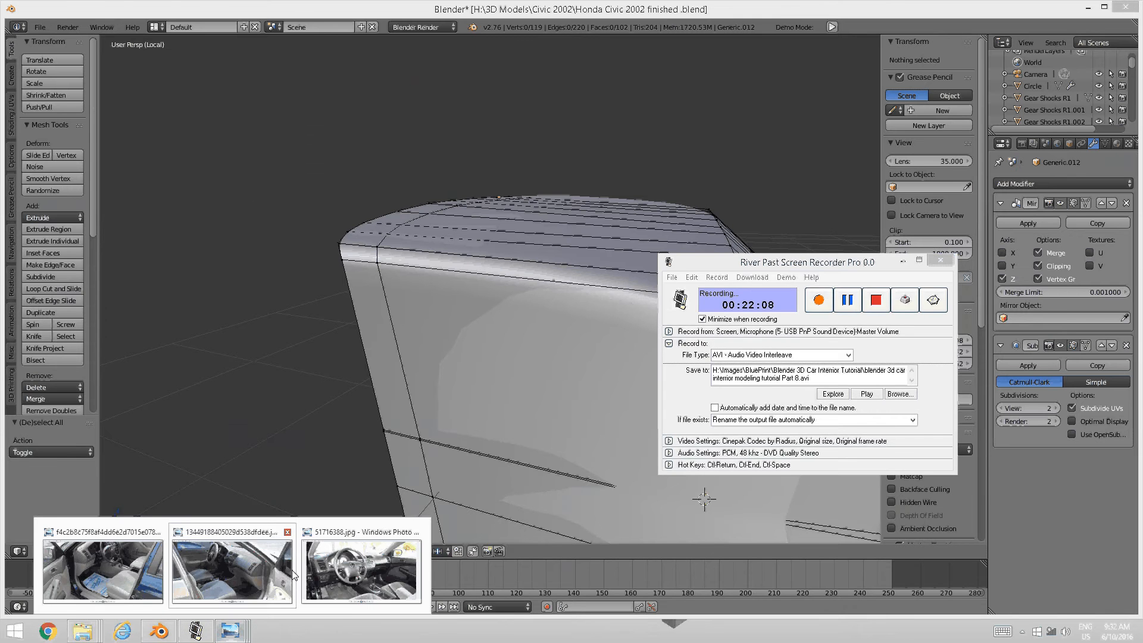
{"action": "left_click", "coordinate": [260, 599]}
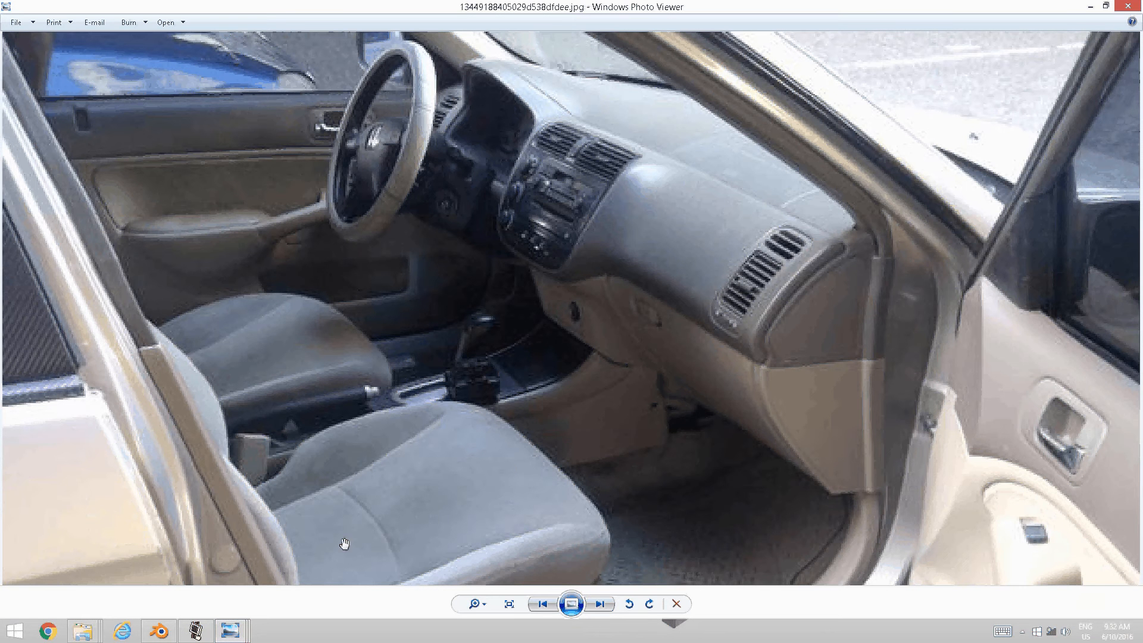
{"action": "left_click", "coordinate": [196, 630]}
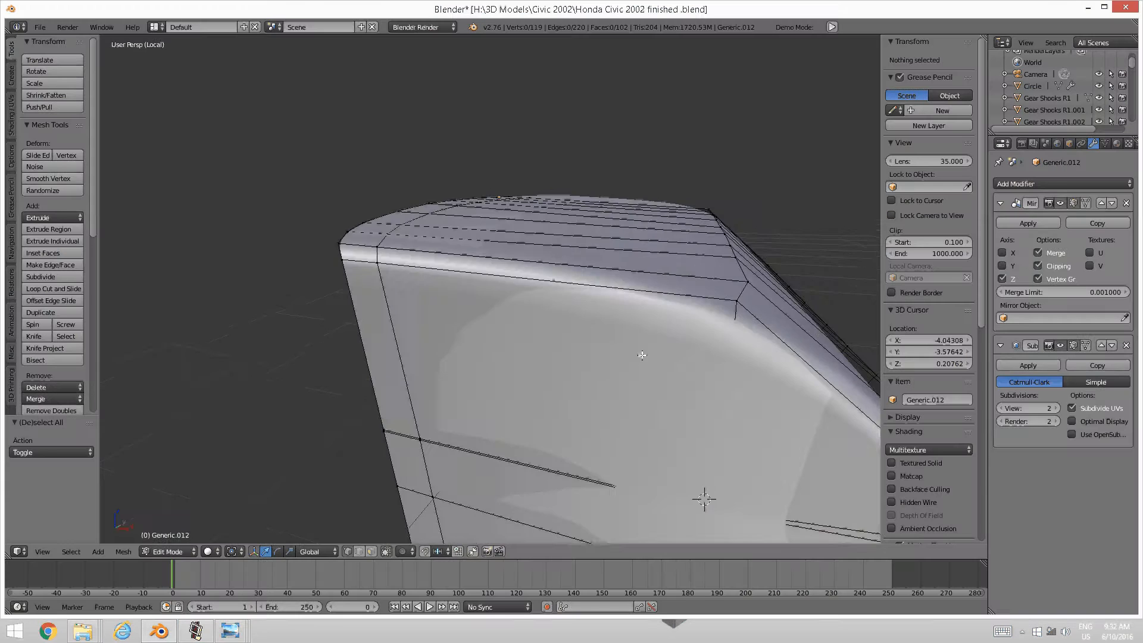
Add one edge loop around the dashboard's top and end between the rear strip and front corner, leaving it at the midpoint
{"action": "middle_click_drag", "start_coordinate": [732, 340], "coordinate": [570, 326]}
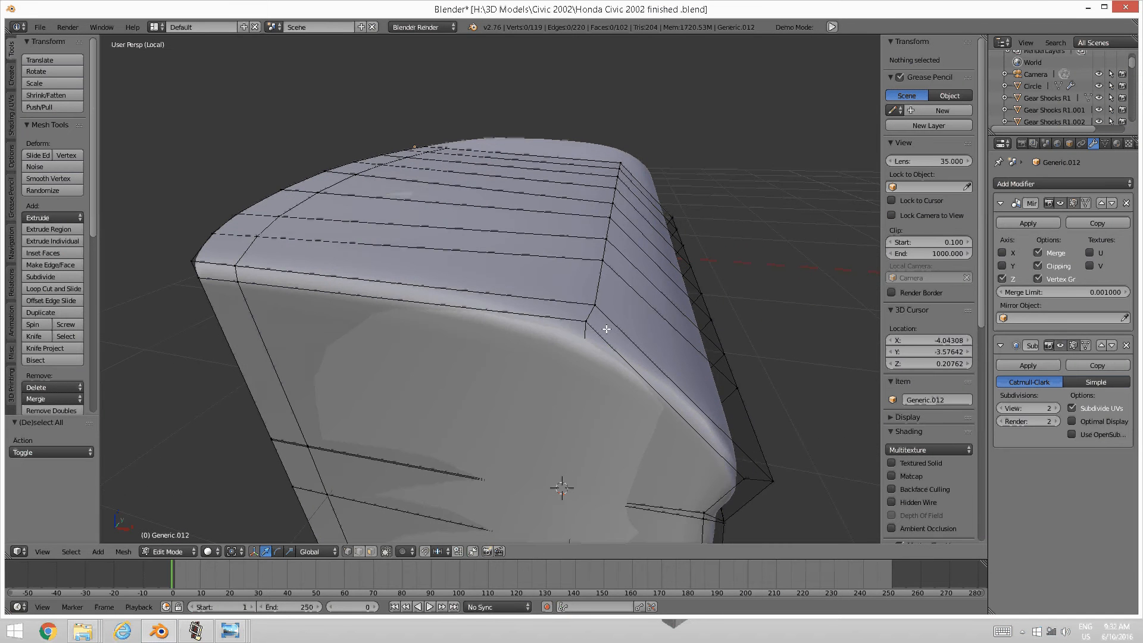
{"action": "key", "text": "ctrl+r"}
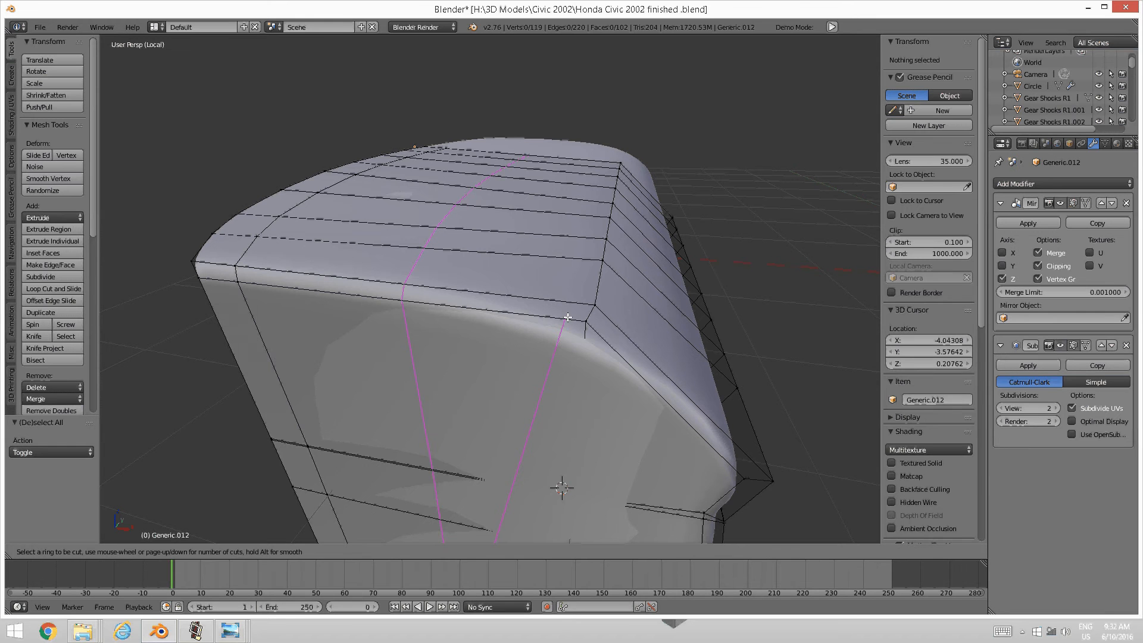
{"action": "left_click", "coordinate": [576, 307]}
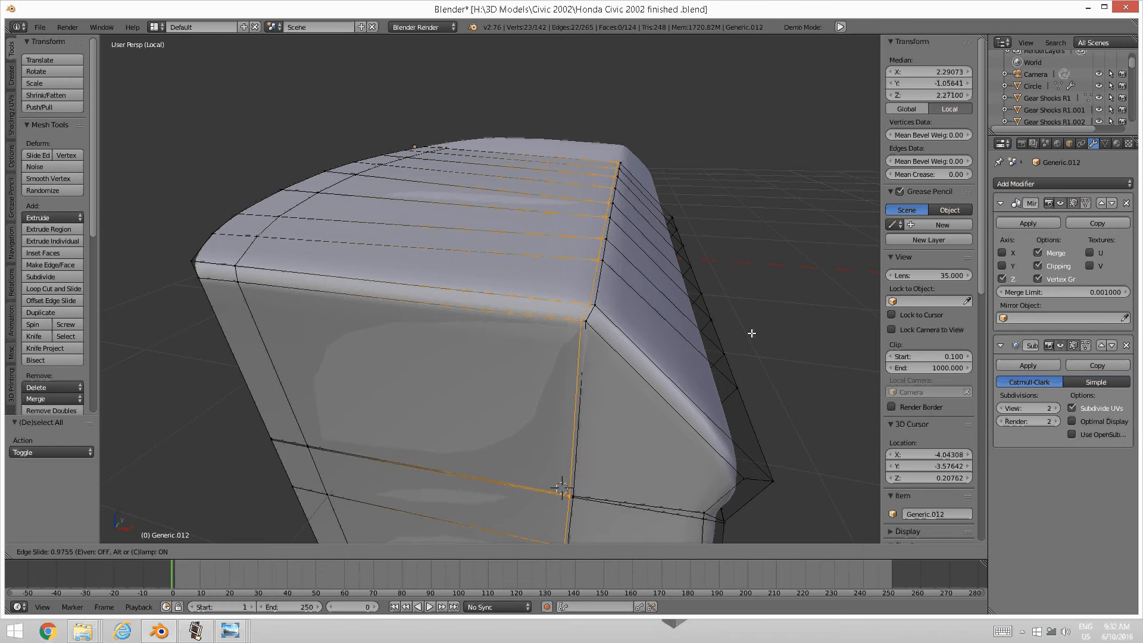
{"action": "right_click", "coordinate": [750, 332]}
Recheck the passenger-side reference photo and edge-slide the new loop by a factor of -0.972 towards the dashboard's front corner
{"action": "mouse_move", "coordinate": [220, 634]}
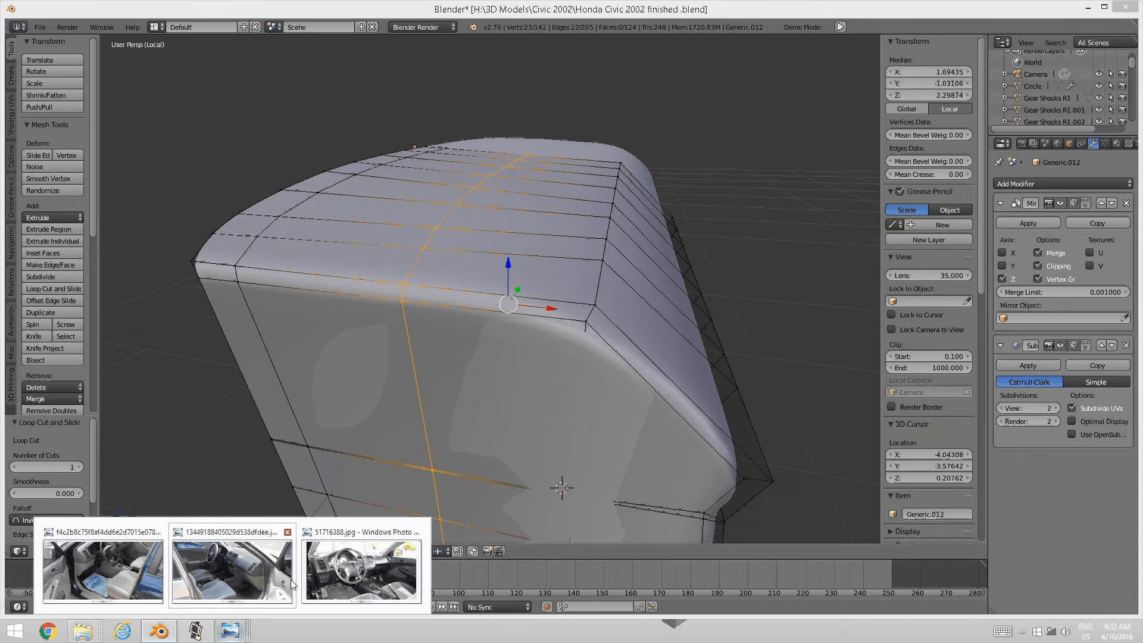
{"action": "left_click", "coordinate": [270, 573]}
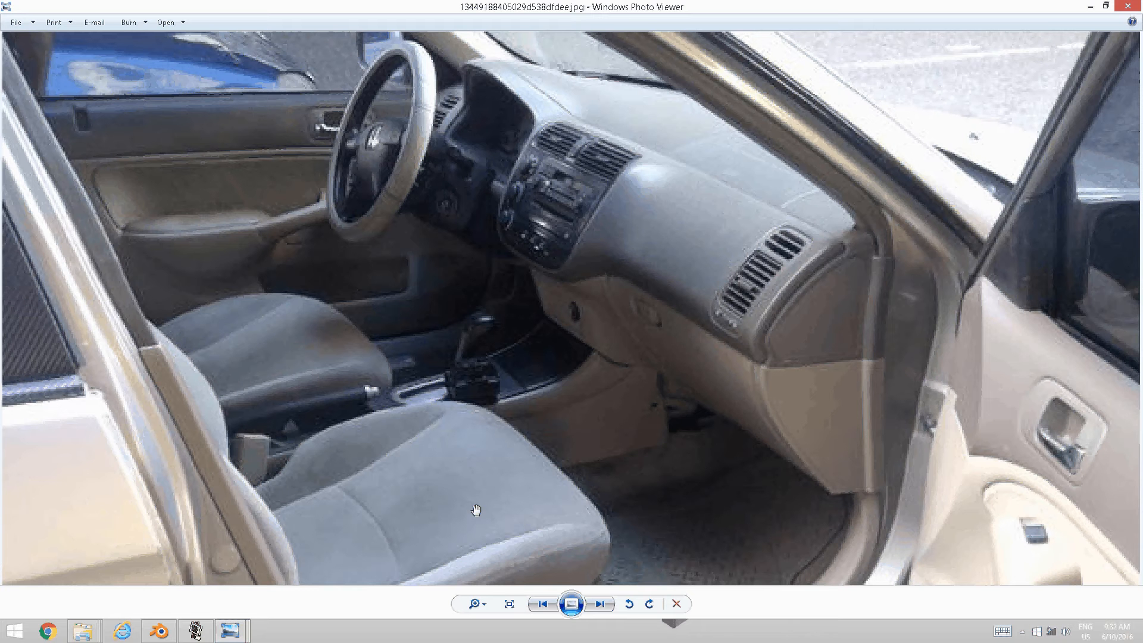
{"action": "left_click", "coordinate": [196, 630]}
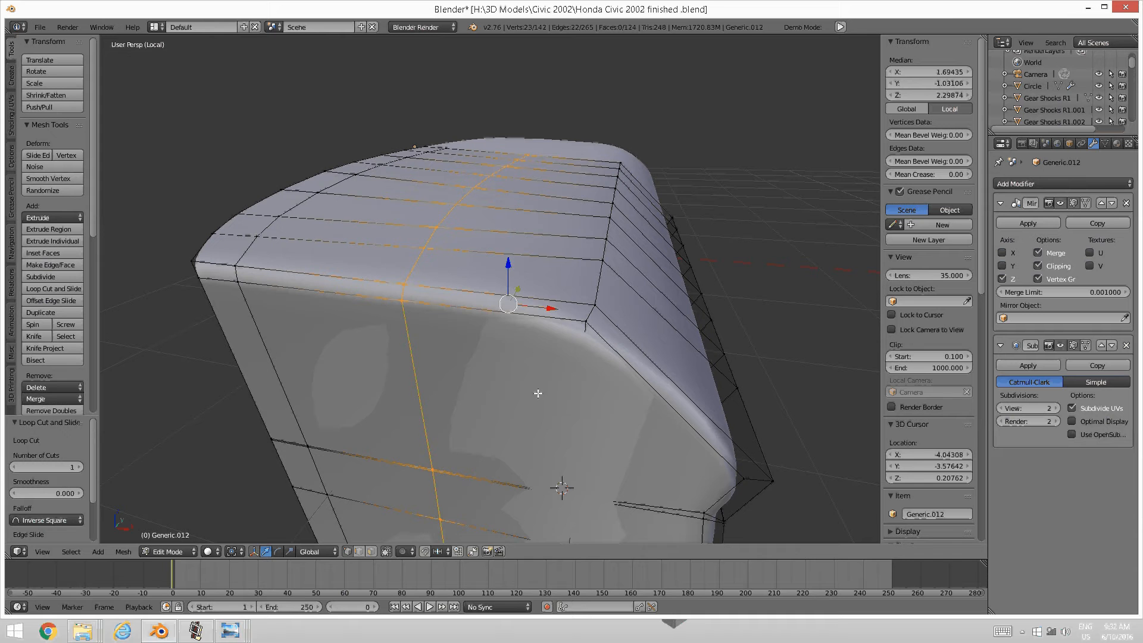
{"action": "key", "text": "ctrl+e"}
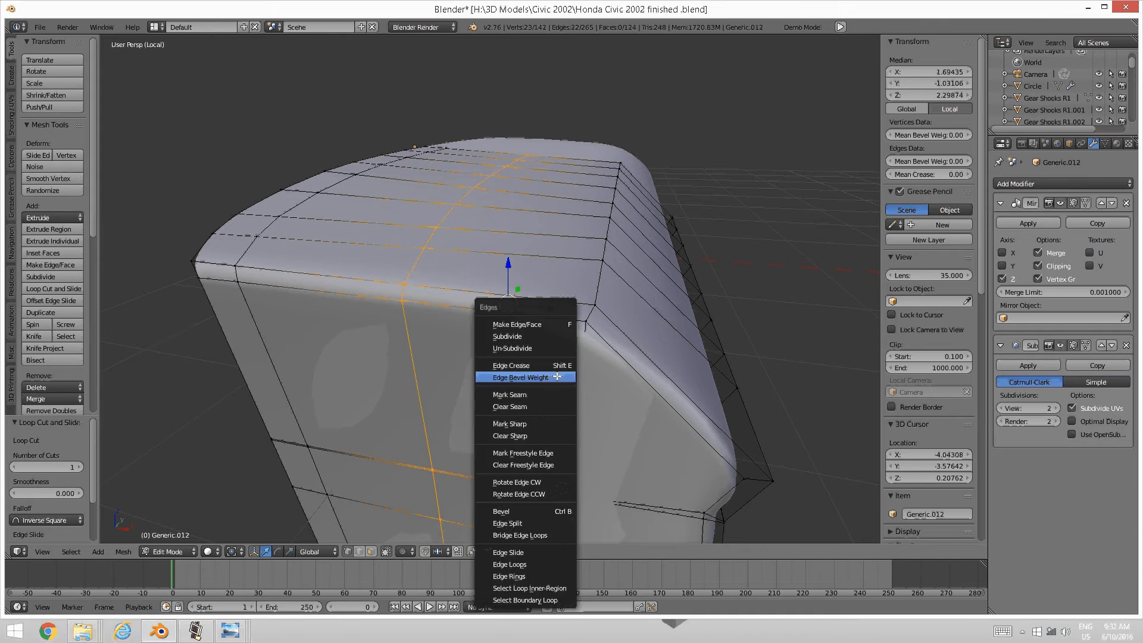
{"action": "left_click", "coordinate": [508, 552]}
{"action": "left_click", "coordinate": [640, 512]}
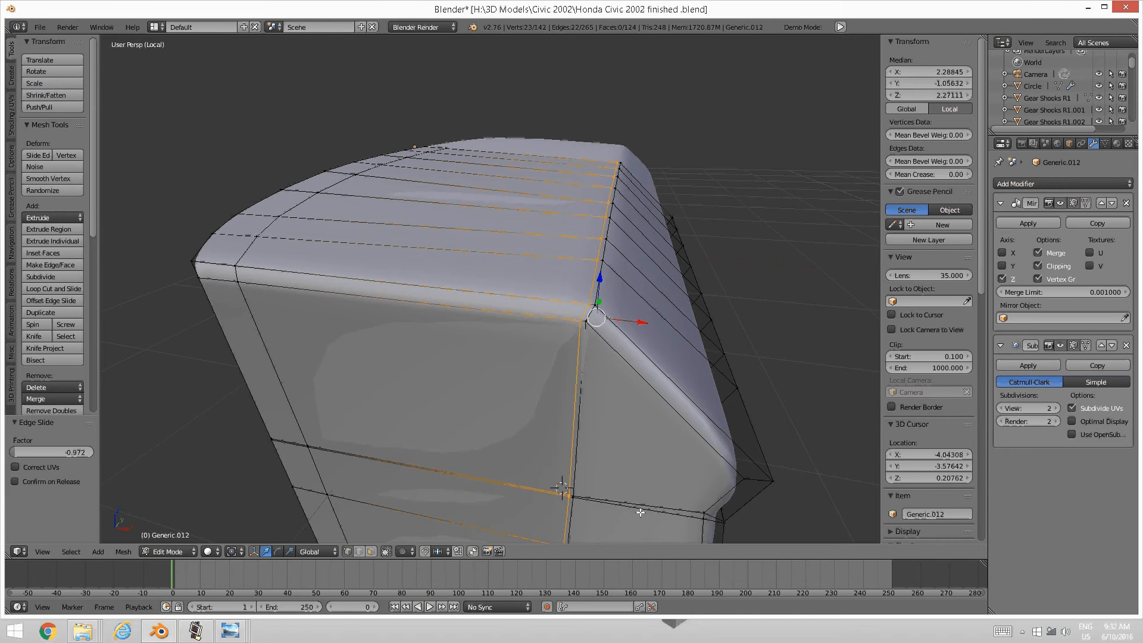
Deselect everything and add an edge loop through the middle of the dashboard's sloped front section
{"action": "middle_click_drag", "start_coordinate": [671, 352], "coordinate": [622, 328]}
{"action": "scroll", "coordinate": [621, 328], "scroll_direction": "up", "scroll_amount": 3}
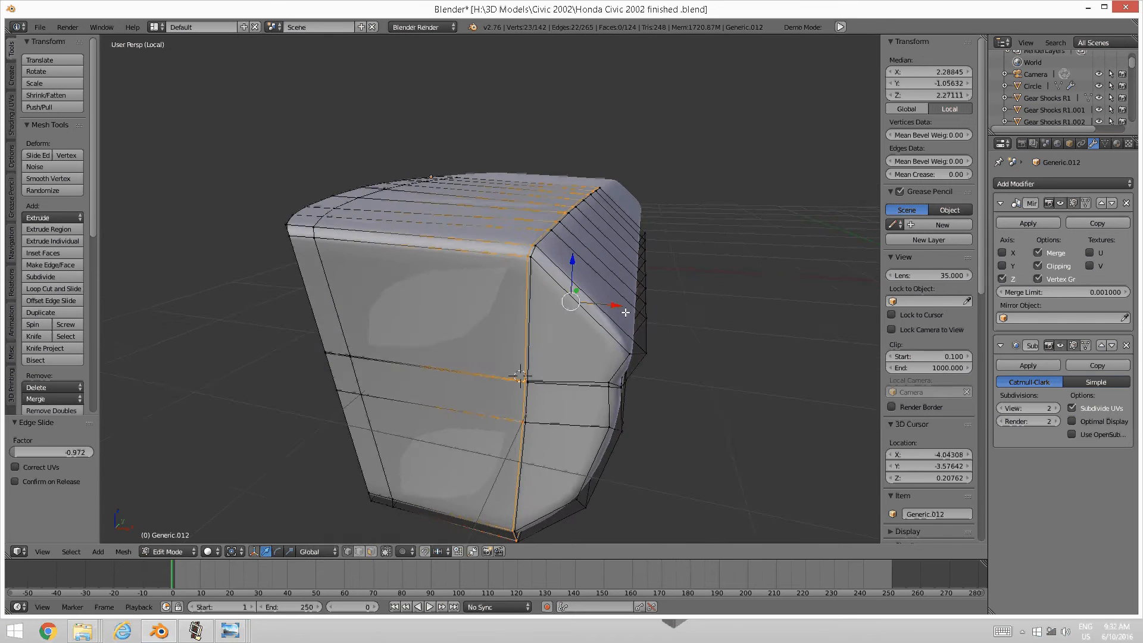
{"action": "key", "text": "a"}
{"action": "key", "text": "ctrl+r"}
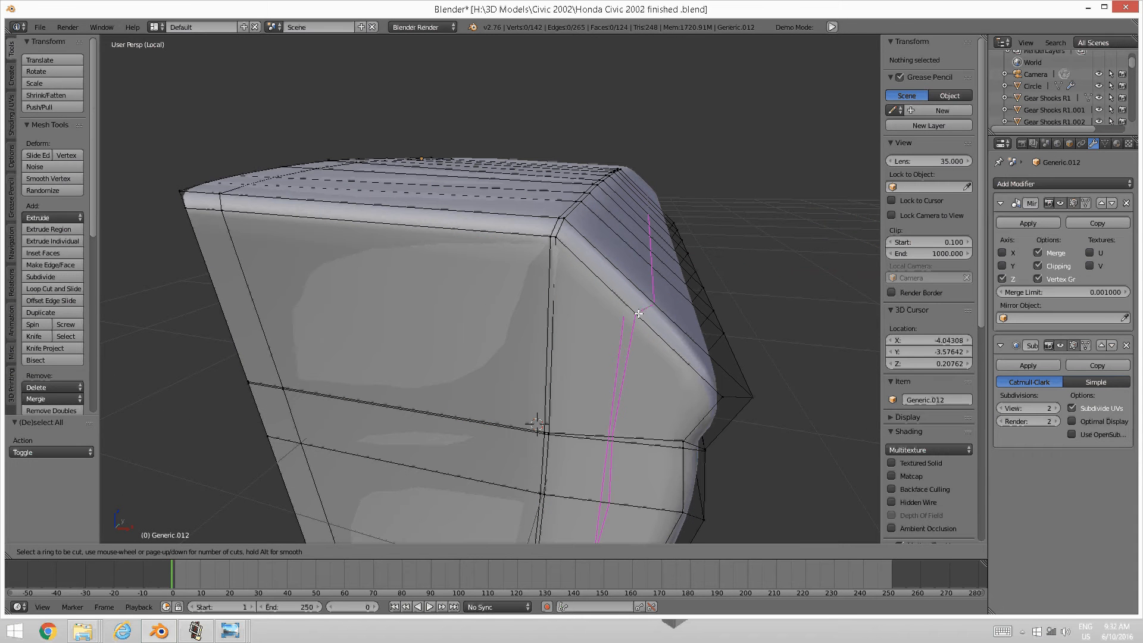
{"action": "left_click", "coordinate": [638, 314]}
{"action": "middle_click_drag", "start_coordinate": [655, 272], "coordinate": [607, 284]}
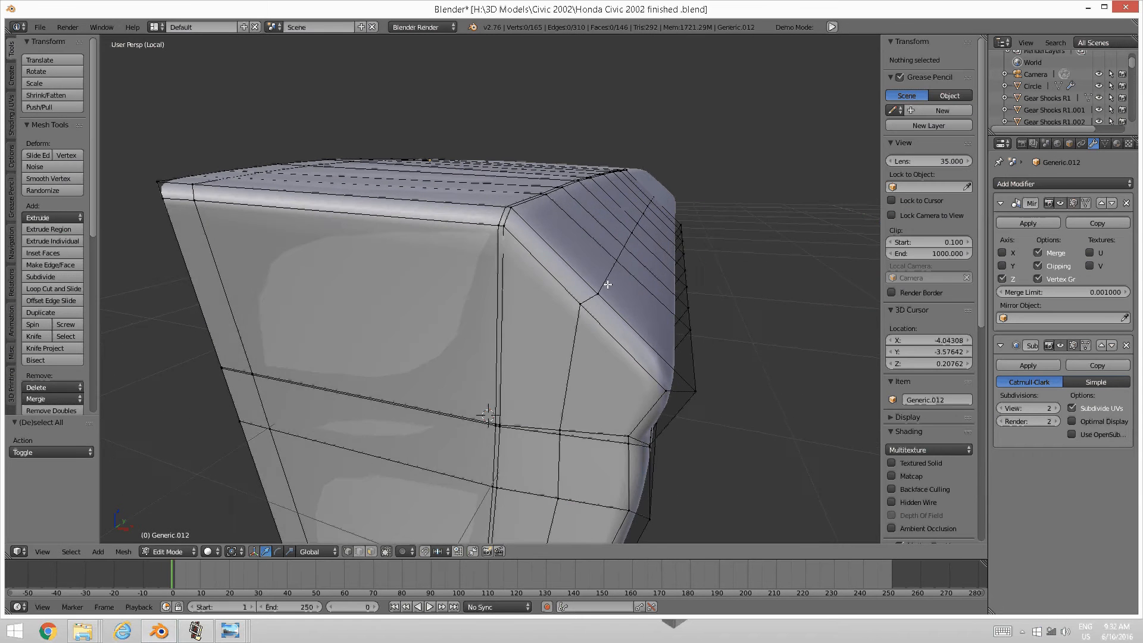
Select the new loop's vertices across the sloped front surface with circle select and move them outward 0.035 along X
{"action": "right_click", "coordinate": [584, 302]}
{"action": "right_click", "coordinate": [597, 294], "text": "shift"}
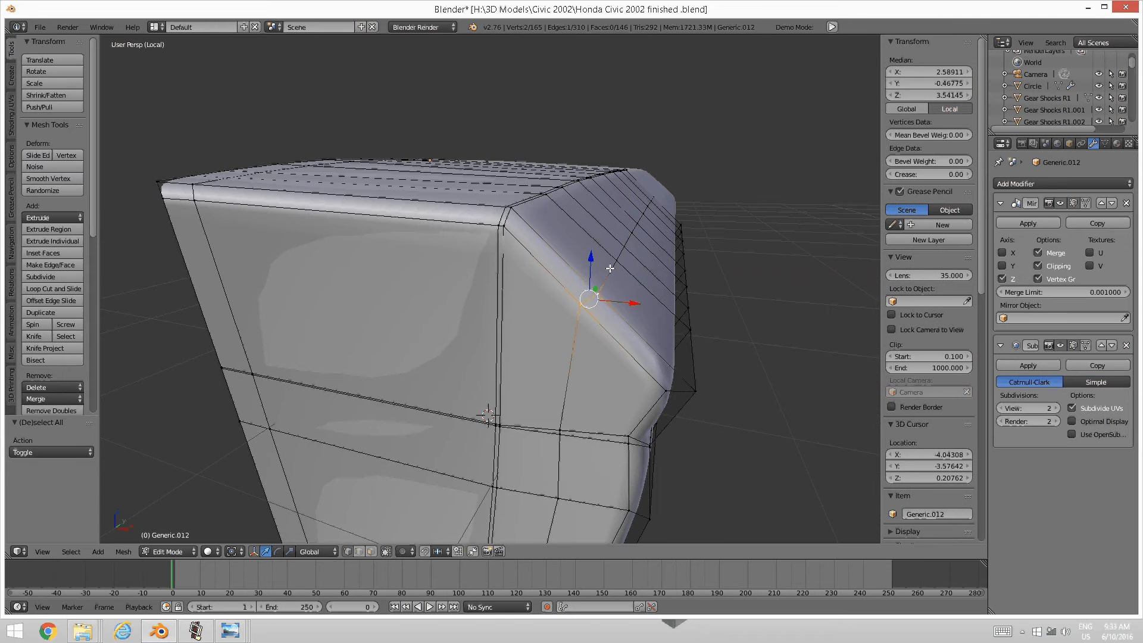
{"action": "key", "text": "c"}
{"action": "left_click", "coordinate": [611, 266]}
{"action": "left_click_drag", "start_coordinate": [614, 262], "coordinate": [653, 195]}
{"action": "right_click", "coordinate": [654, 196]}
{"action": "mouse_move", "coordinate": [617, 229]}
{"action": "middle_mouse_down"}
{"action": "mouse_move", "coordinate": [638, 213]}
{"action": "mouse_move", "coordinate": [632, 231]}
{"action": "middle_mouse_up"}
{"action": "left_click_drag", "start_coordinate": [636, 189], "coordinate": [679, 225]}
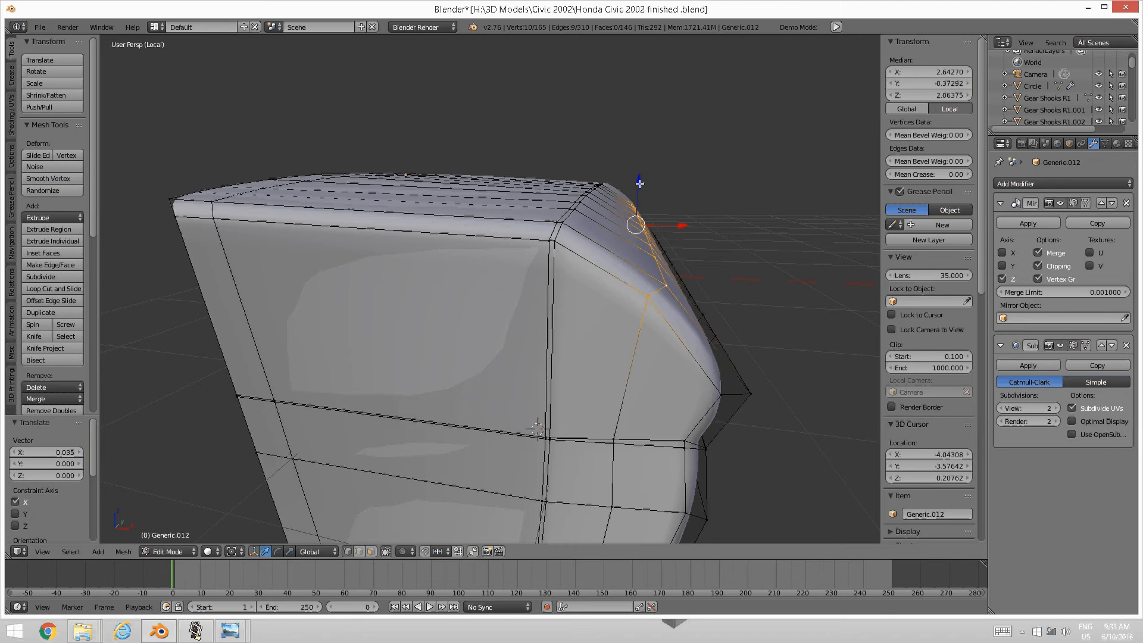
Nudge the selected vertices on the sloped upper front surface along Z and deselect them
{"action": "left_click_drag", "start_coordinate": [640, 183], "coordinate": [639, 183]}
{"action": "middle_click_drag", "start_coordinate": [639, 183], "coordinate": [603, 293]}
{"action": "key", "text": "a"}
Circle-select the lower front loop's vertices, move them -0.053 along Z and 0.027 along X, and fine-tune their height
{"action": "scroll", "coordinate": [595, 286], "scroll_direction": "up", "scroll_amount": 2}
{"action": "right_click", "coordinate": [555, 312]}
{"action": "key", "text": "c"}
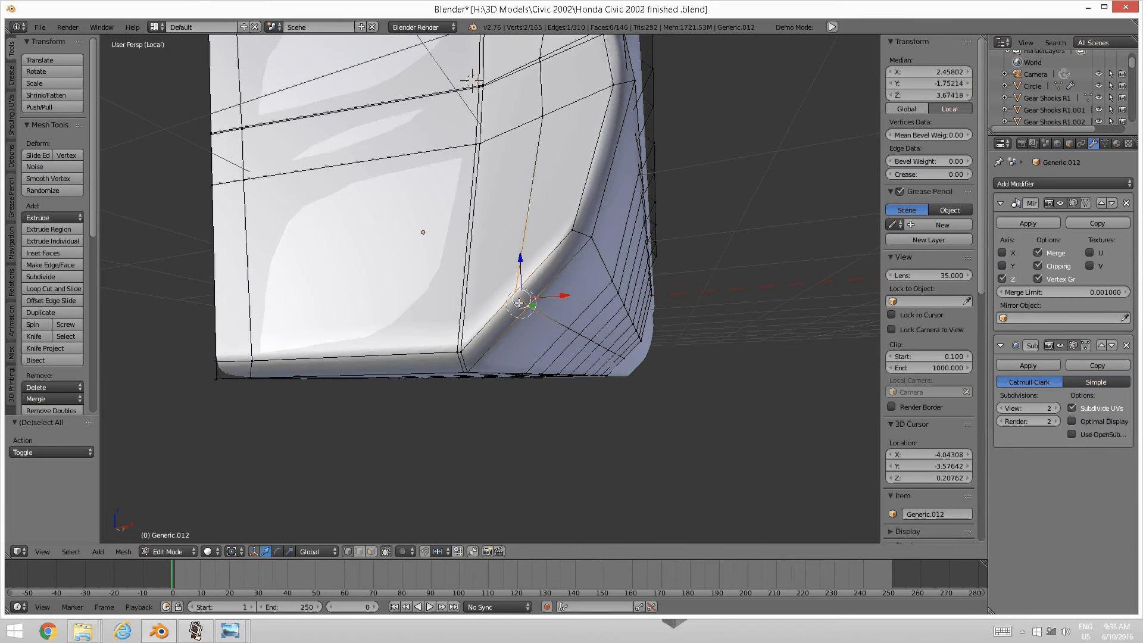
{"action": "left_click_drag", "start_coordinate": [548, 320], "coordinate": [623, 356]}
{"action": "right_click", "coordinate": [622, 355]}
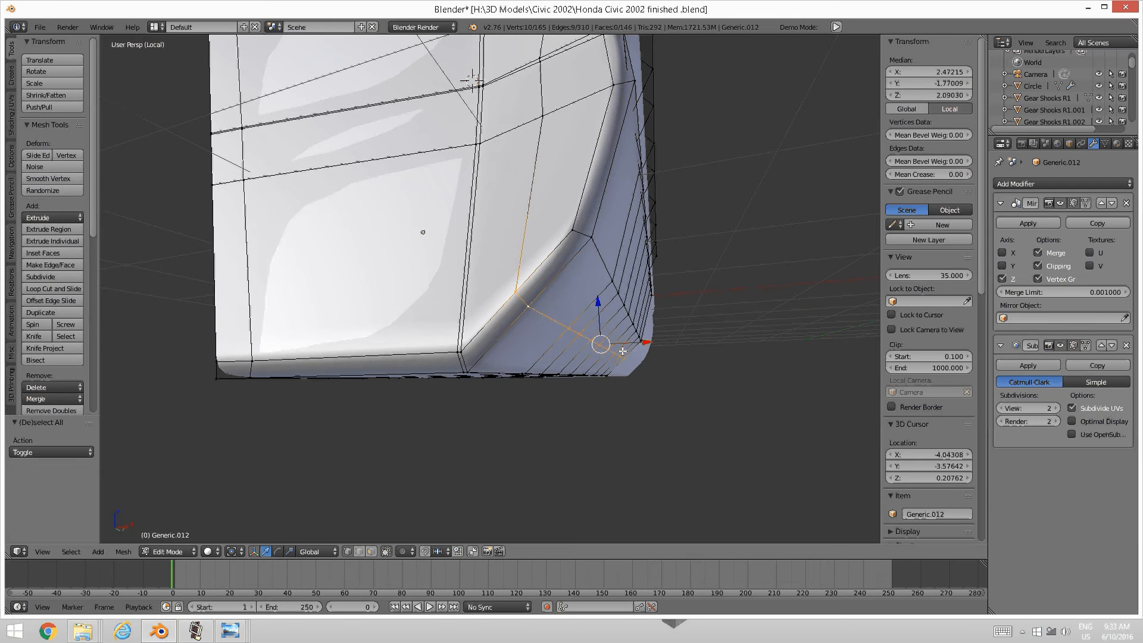
{"action": "middle_click_drag", "start_coordinate": [611, 321], "coordinate": [632, 319]}
{"action": "left_click_drag", "start_coordinate": [607, 301], "coordinate": [609, 309]}
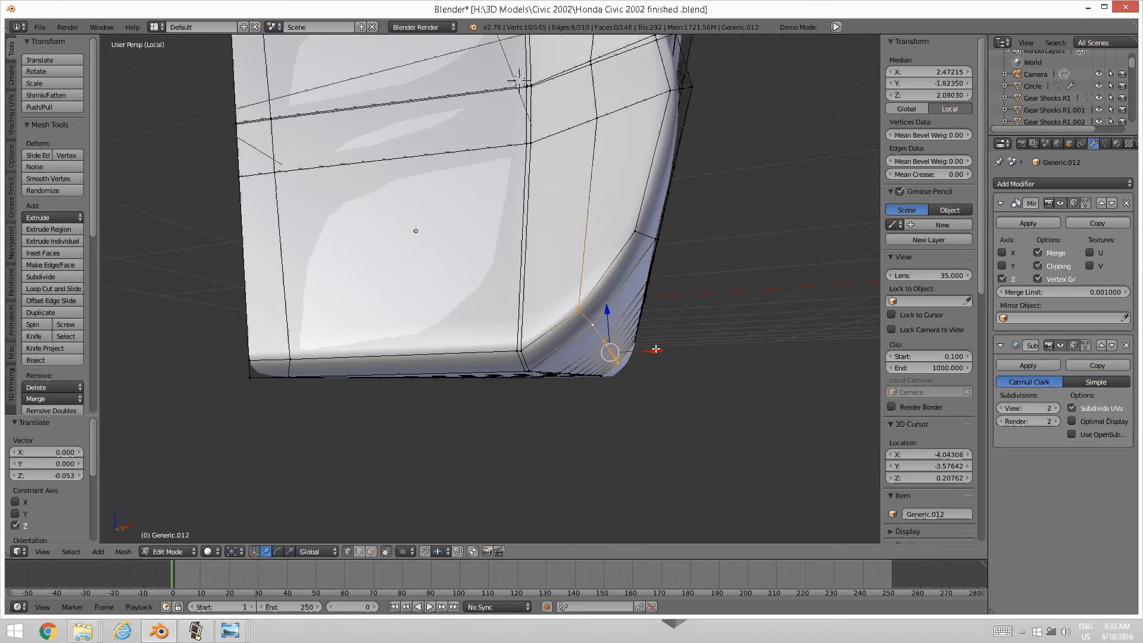
{"action": "left_click_drag", "start_coordinate": [653, 349], "coordinate": [658, 350]}
{"action": "middle_click_drag", "start_coordinate": [658, 349], "coordinate": [576, 318]}
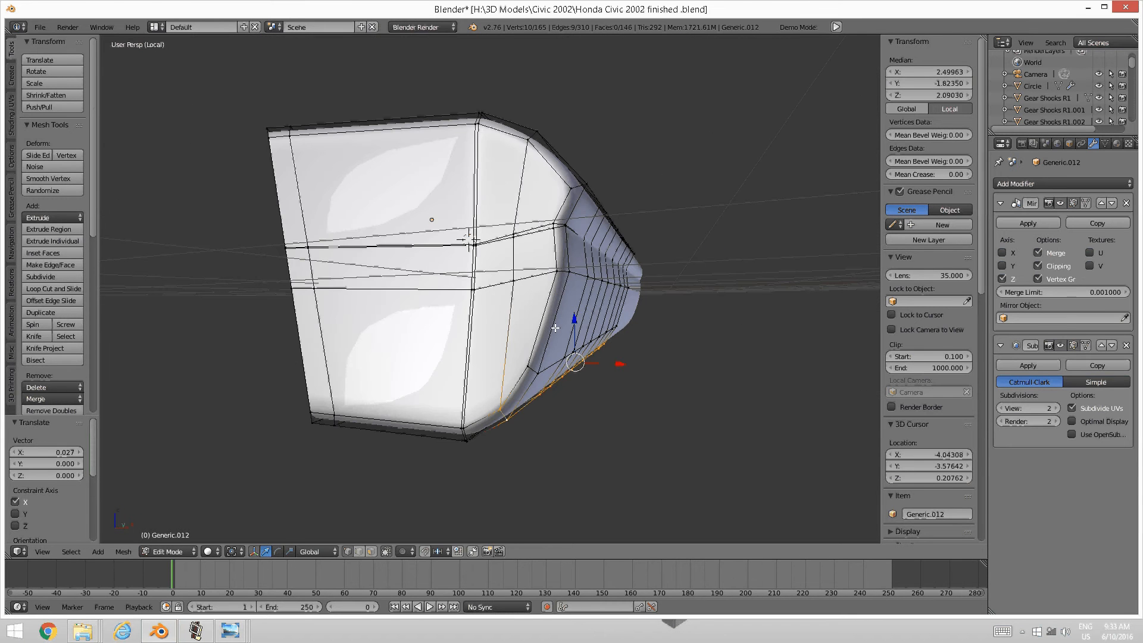
{"action": "left_click_drag", "start_coordinate": [575, 314], "coordinate": [563, 309]}
{"action": "key", "text": "a"}
Add one edge loop across the dashboard's end and lower front section, leaving it at the midpoint
{"action": "scroll", "coordinate": [595, 312], "scroll_direction": "up", "scroll_amount": 3}
{"action": "middle_click_drag", "start_coordinate": [615, 316], "coordinate": [607, 318]}
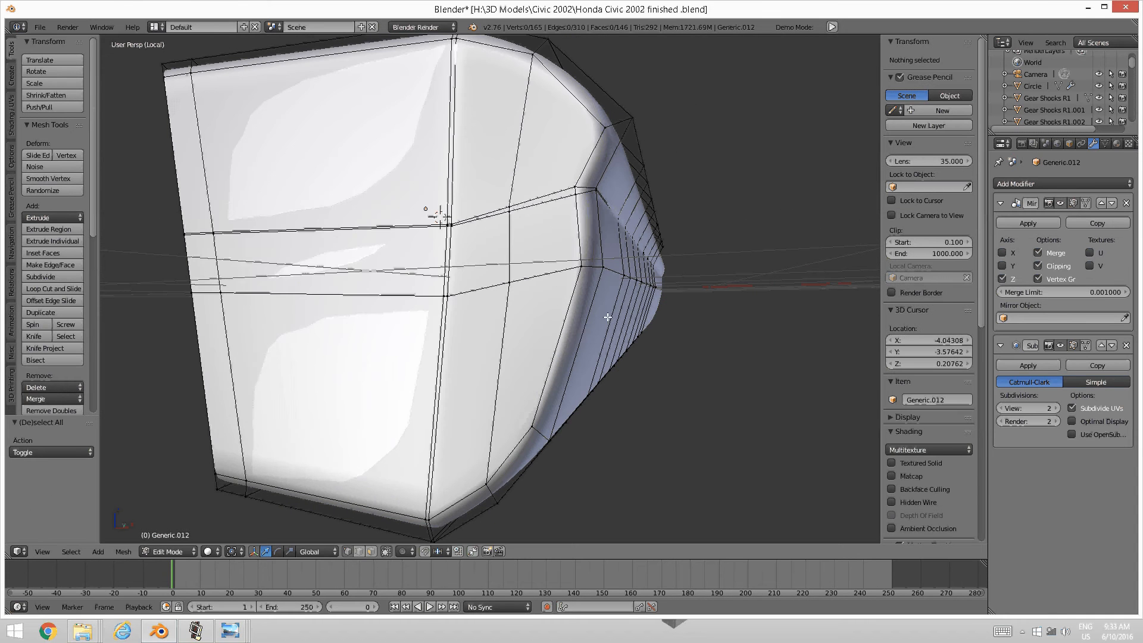
{"action": "key", "text": "ctrl+r"}
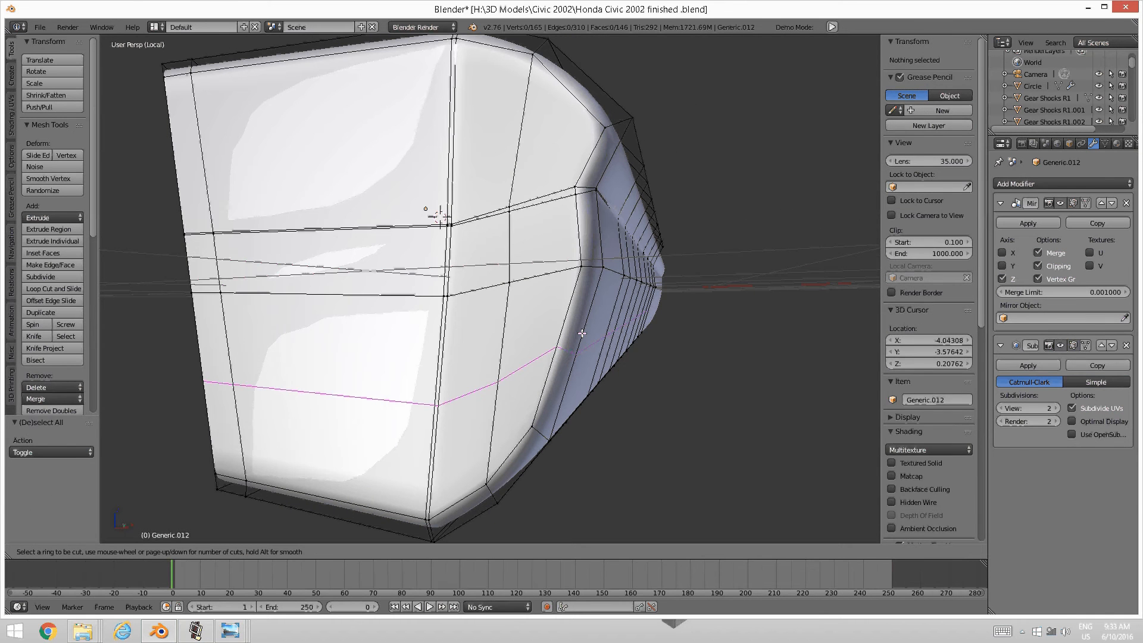
{"action": "left_click", "coordinate": [581, 334]}
{"action": "right_click", "coordinate": [523, 322]}
{"action": "middle_click_drag", "start_coordinate": [524, 321], "coordinate": [538, 323]}
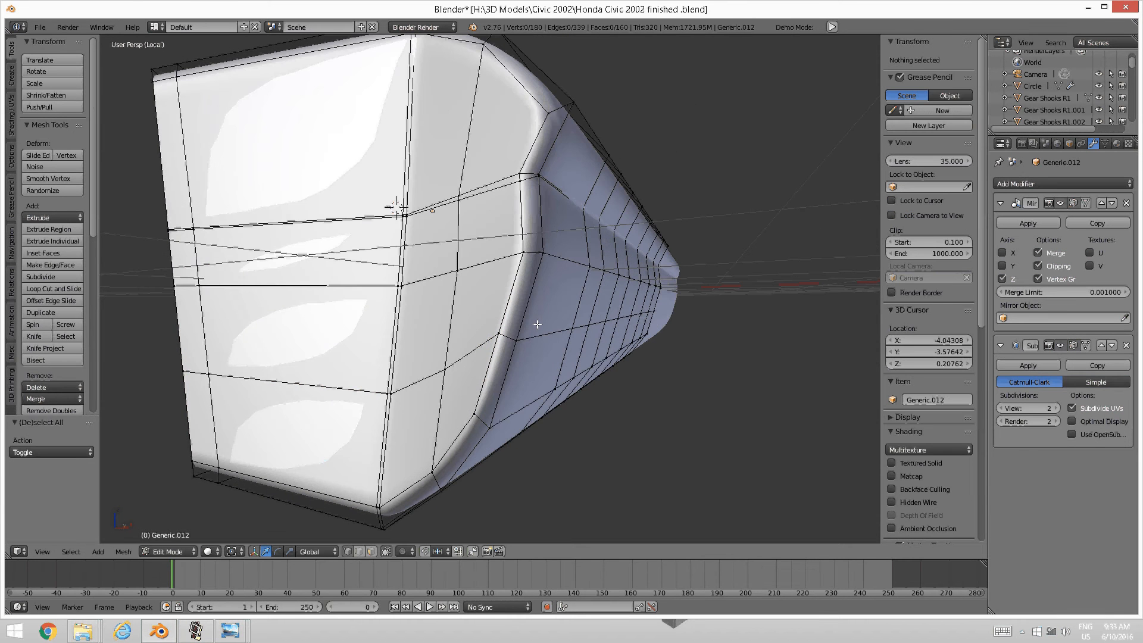
Select the new loop's vertices across the lower front surface and move them slightly outward along X
{"action": "right_click", "coordinate": [511, 334], "text": "alt"}
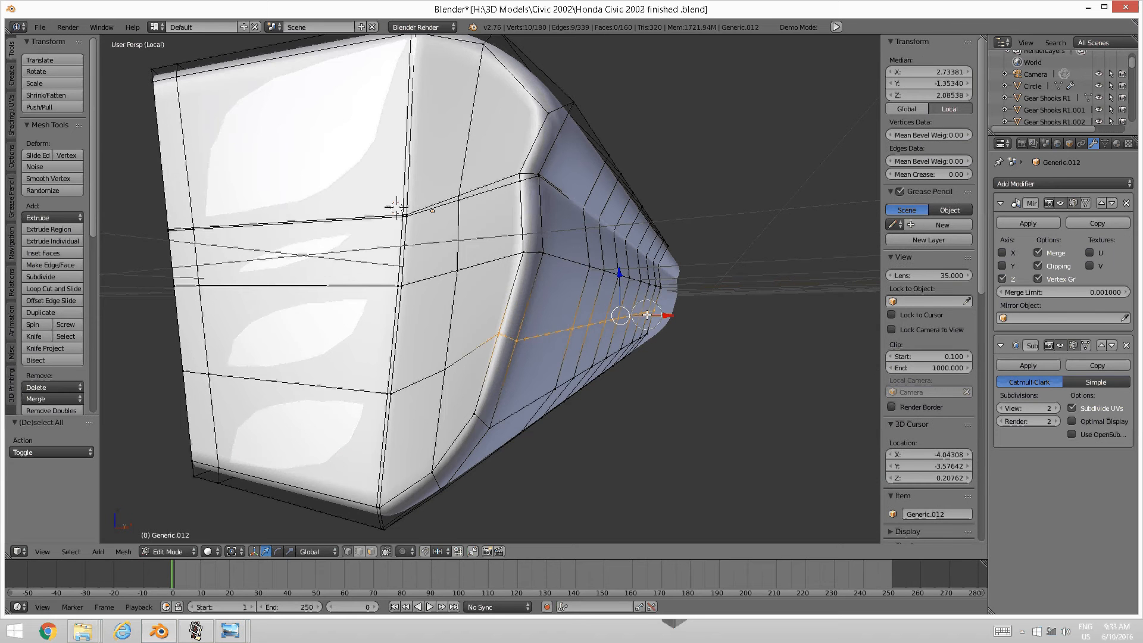
{"action": "scroll", "coordinate": [612, 321], "scroll_direction": "up", "scroll_amount": 3}
{"action": "scroll", "coordinate": [612, 321], "scroll_direction": "down", "scroll_amount": 3}
{"action": "middle_click_drag", "start_coordinate": [611, 318], "coordinate": [621, 315]}
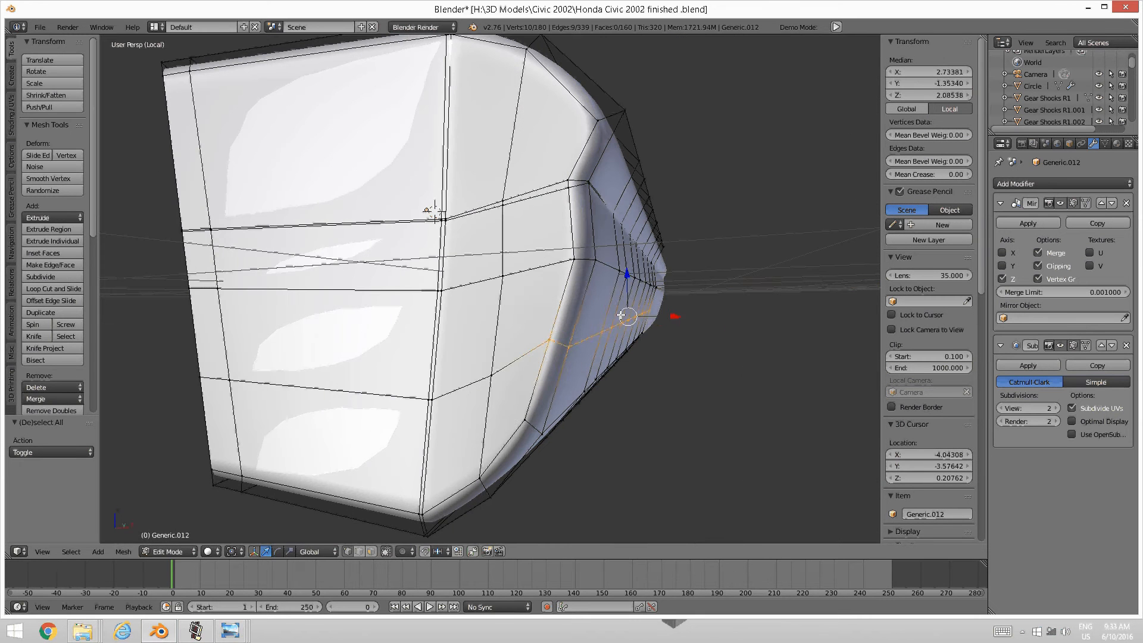
{"action": "key", "text": "a"}
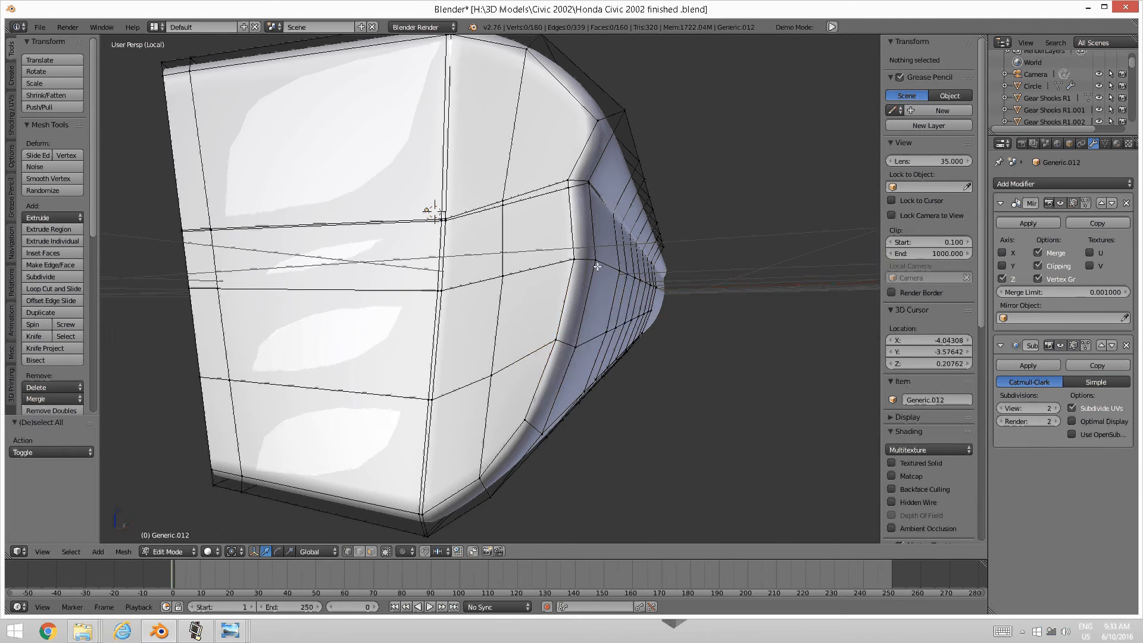
Inspect the dashboard's shape, switch to Object Mode and apply the Mirror modifier
{"action": "middle_click_drag", "start_coordinate": [597, 266], "coordinate": [583, 340]}
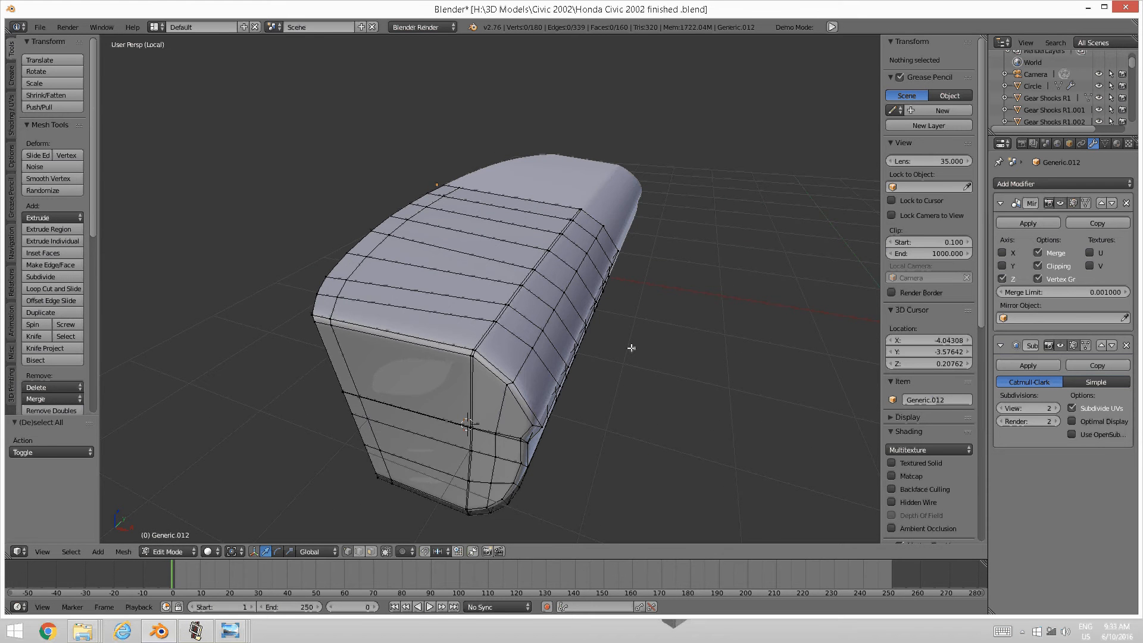
{"action": "middle_click_drag", "start_coordinate": [631, 348], "coordinate": [513, 334]}
{"action": "scroll", "coordinate": [568, 337], "scroll_direction": "up", "scroll_amount": 2}
{"action": "scroll", "coordinate": [572, 339], "scroll_direction": "down", "scroll_amount": 2}
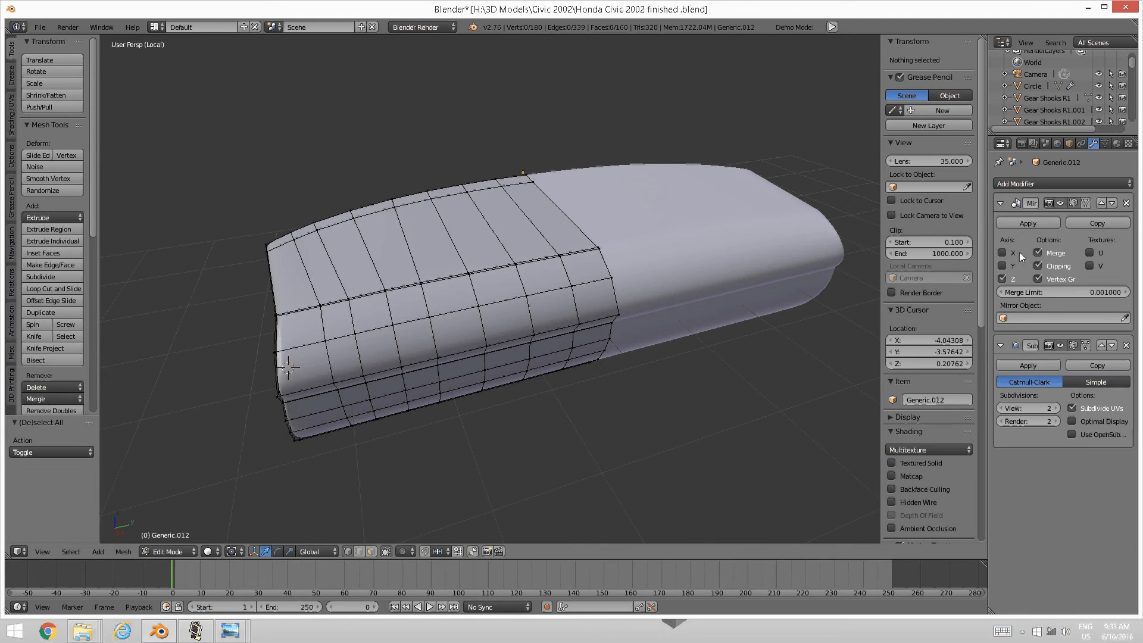
{"action": "left_click", "coordinate": [1032, 223]}
{"action": "key", "text": "Tab"}
{"action": "left_click", "coordinate": [442, 313]}
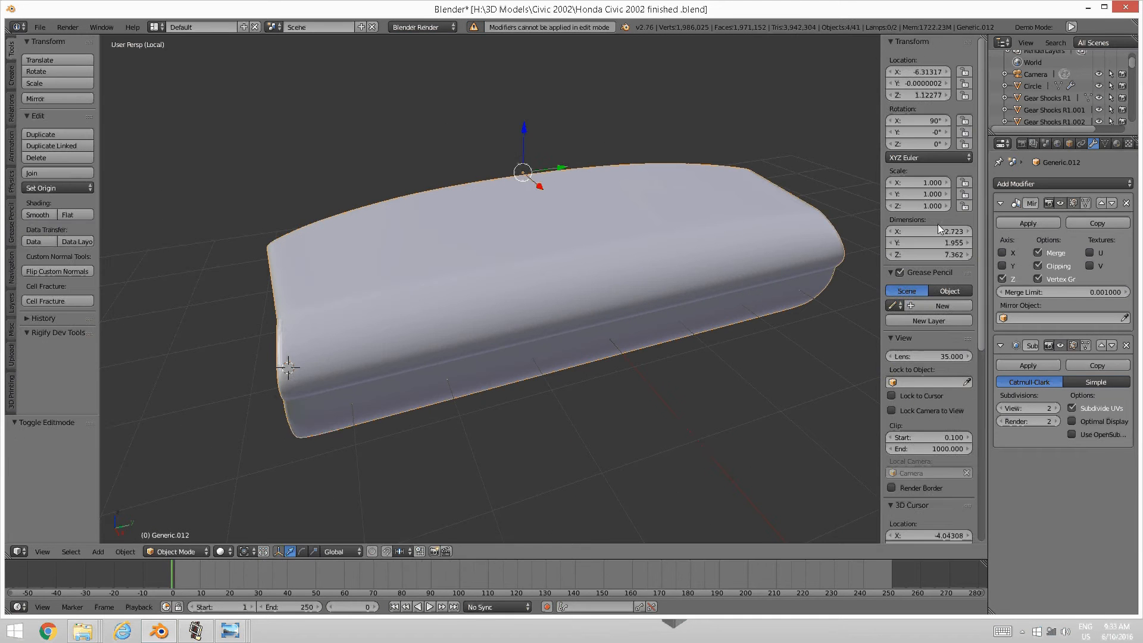
{"action": "left_click", "coordinate": [1023, 224]}
{"action": "middle_click_drag", "start_coordinate": [612, 339], "coordinate": [591, 329]}
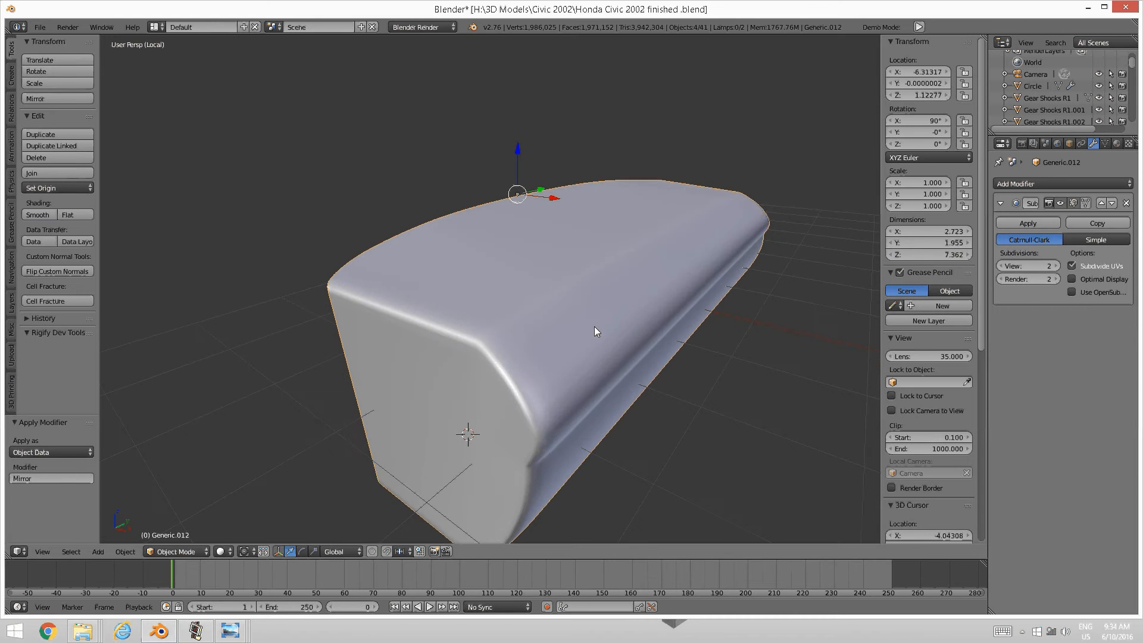
Exit local view to show the dashboard inside the car body and enter Edit Mode on it
{"action": "key", "text": "KP_Divide"}
{"action": "middle_click_drag", "start_coordinate": [455, 238], "coordinate": [225, 413]}
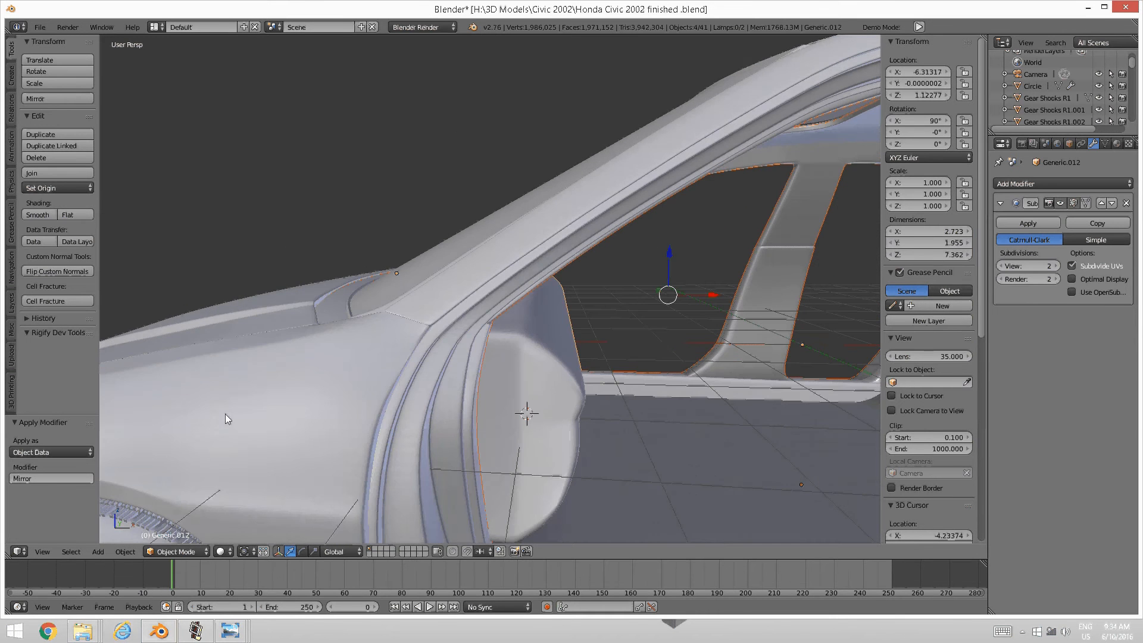
{"action": "middle_click_drag", "start_coordinate": [565, 384], "coordinate": [523, 345]}
{"action": "scroll", "coordinate": [491, 389], "scroll_direction": "up", "scroll_amount": 3}
{"action": "key", "text": "Tab"}
Circle-select the inner vertices running down the dashboard's end face and move them along Y
{"action": "left_click", "coordinate": [581, 376]}
{"action": "scroll", "coordinate": [542, 383], "scroll_direction": "up", "scroll_amount": 2}
{"action": "key", "text": "c"}
{"action": "left_click_drag", "start_coordinate": [528, 257], "coordinate": [514, 402]}
{"action": "right_click", "coordinate": [514, 402]}
{"action": "scroll", "coordinate": [548, 299], "scroll_direction": "up", "scroll_amount": 3}
{"action": "middle_click_drag", "start_coordinate": [557, 315], "coordinate": [439, 333]}
{"action": "scroll", "coordinate": [433, 303], "scroll_direction": "down", "scroll_amount": 4}
{"action": "left_click_drag", "start_coordinate": [421, 416], "coordinate": [411, 387]}
Move the end face's middle vertices outward along Y in two passes, about -0.022 and about -0.012
{"action": "key", "text": "a"}
{"action": "right_click", "coordinate": [374, 410]}
{"action": "right_click", "coordinate": [371, 375]}
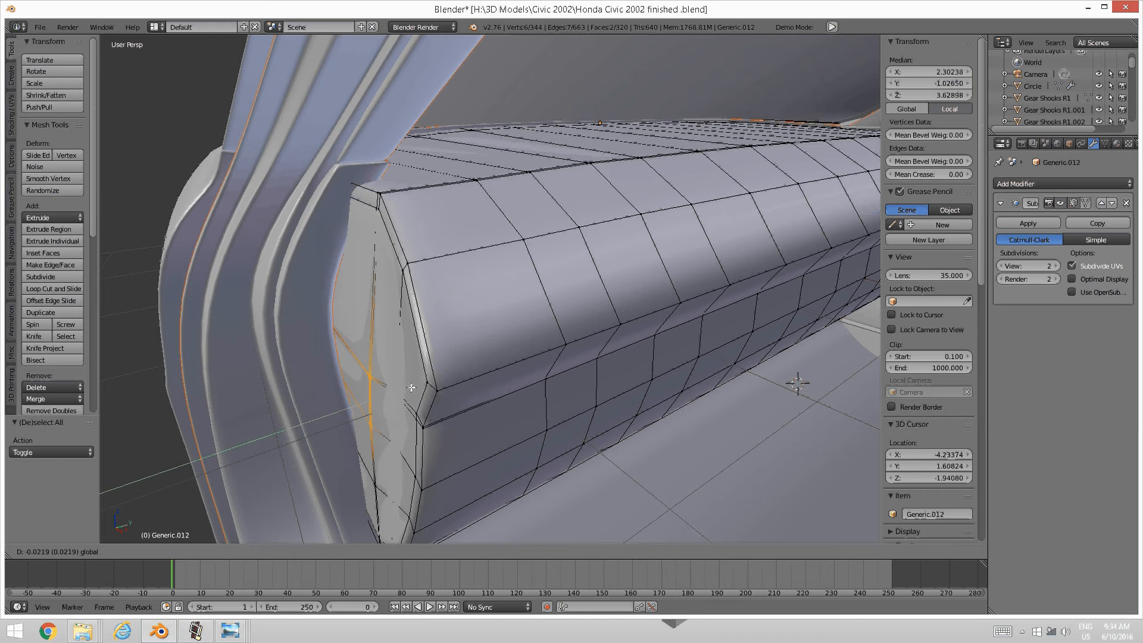
{"action": "left_click", "coordinate": [411, 387]}
{"action": "key", "text": "a"}
{"action": "right_click", "coordinate": [373, 373]}
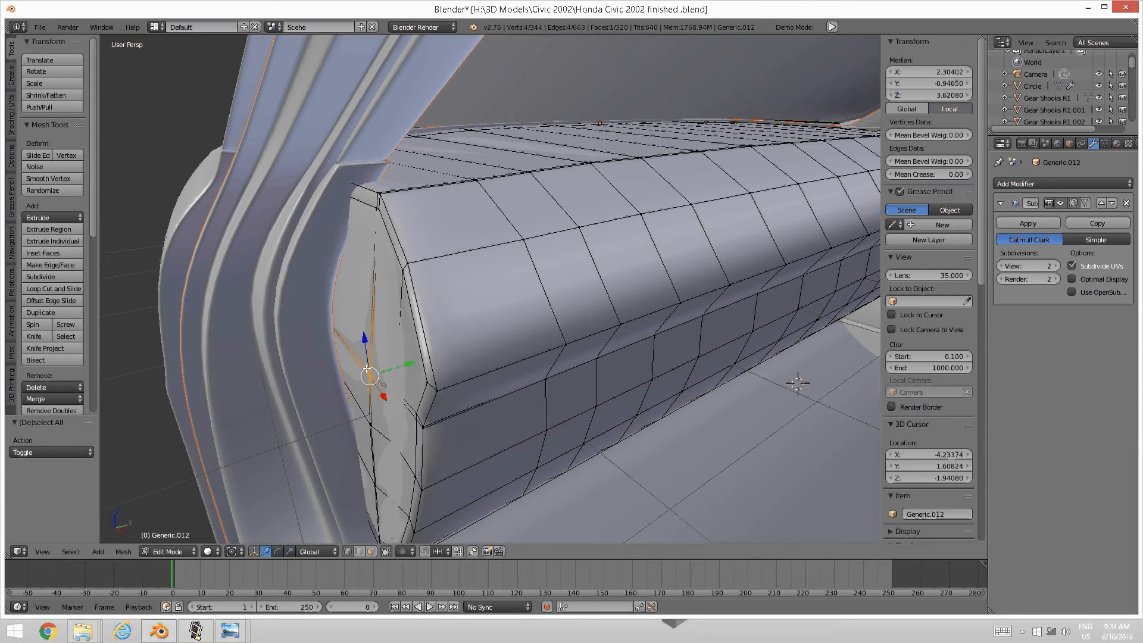
{"action": "left_click_drag", "start_coordinate": [415, 363], "coordinate": [405, 369]}
{"action": "key", "text": "a"}
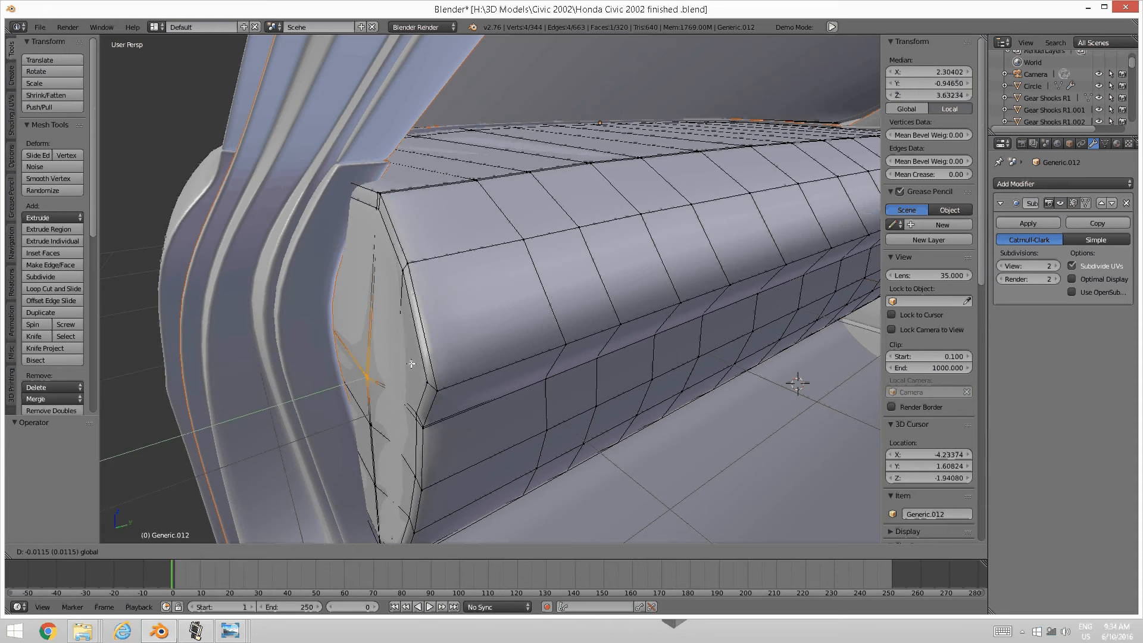
Pick out the lower inner vertex pairs on the end face and move the lowest pair outward along Y
{"action": "right_click", "coordinate": [367, 424]}
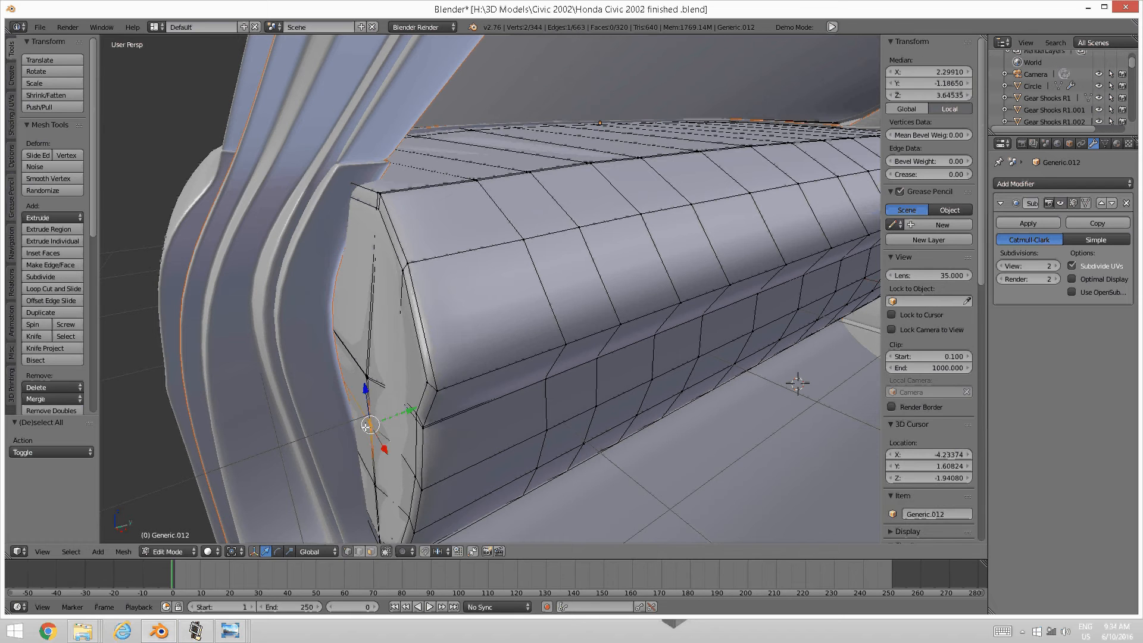
{"action": "key", "text": "a"}
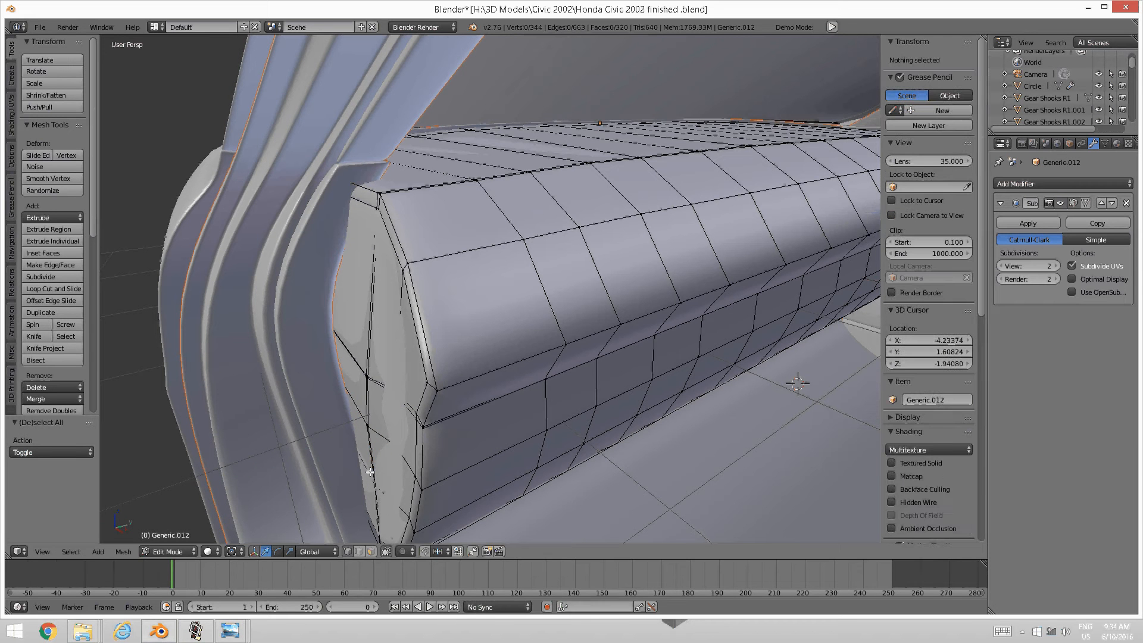
{"action": "right_click", "coordinate": [373, 473]}
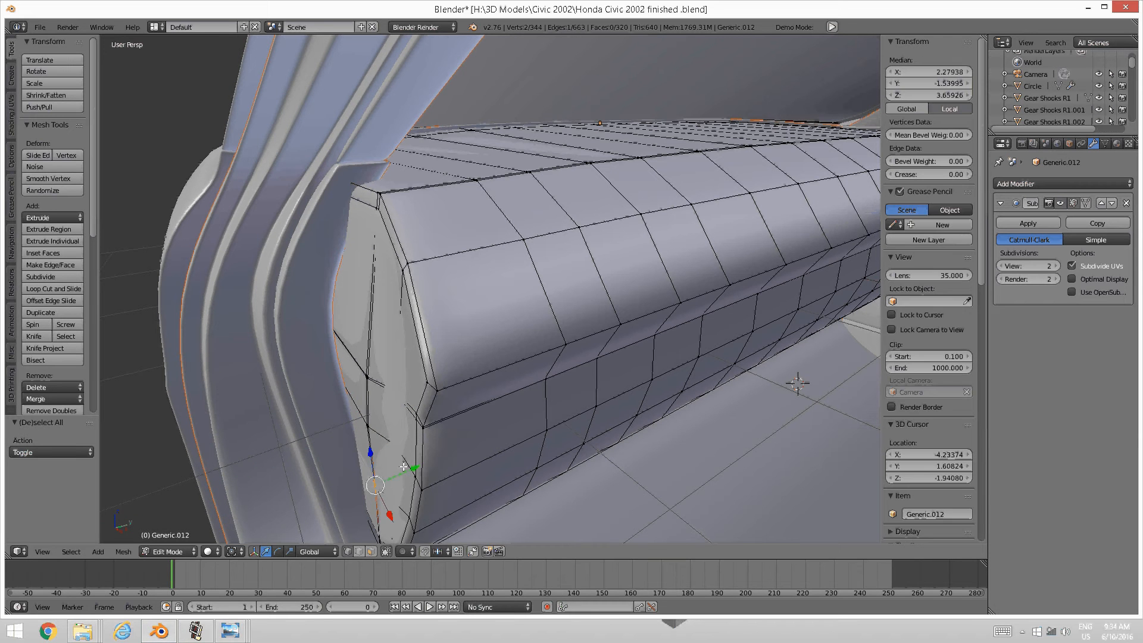
{"action": "left_click_drag", "start_coordinate": [408, 467], "coordinate": [385, 480]}
{"action": "key", "text": "a"}
{"action": "middle_click_drag", "start_coordinate": [386, 480], "coordinate": [398, 466]}
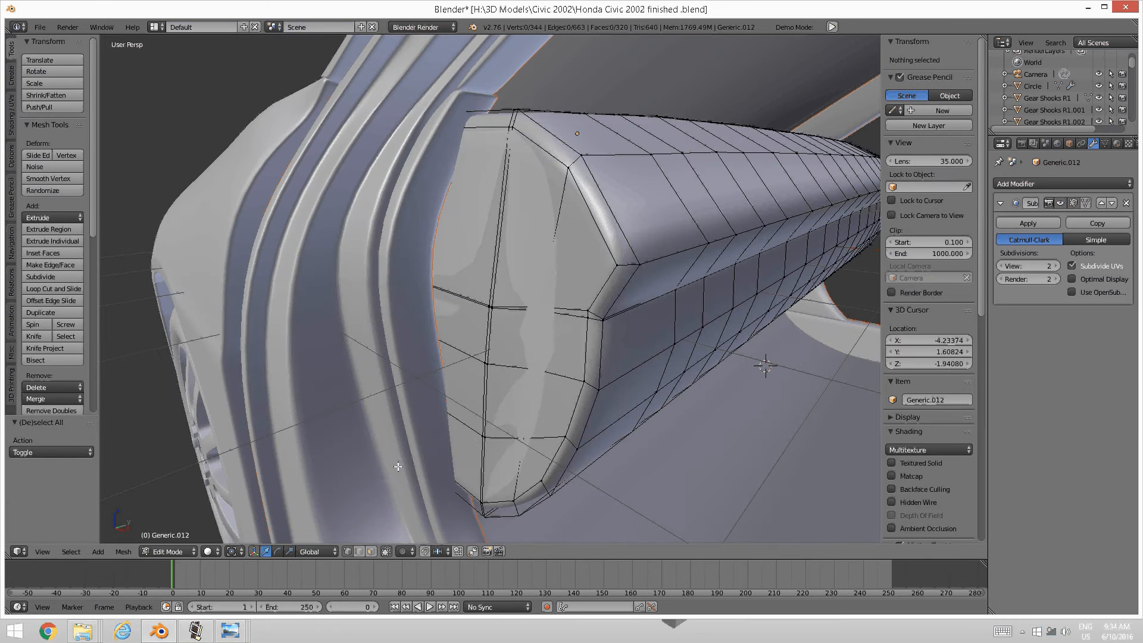
Circle-select the four vertices in the end face's front inner column and move them -0.012 along Y
{"action": "key", "text": "c"}
{"action": "left_click", "coordinate": [523, 438]}
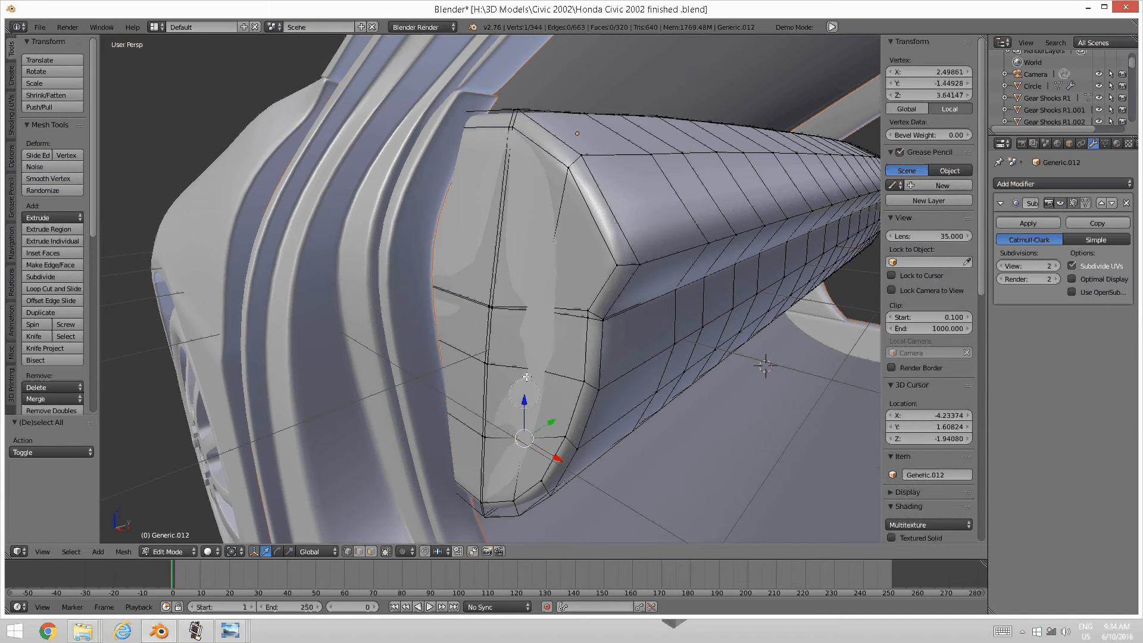
{"action": "left_click_drag", "start_coordinate": [526, 376], "coordinate": [545, 309]}
{"action": "right_click", "coordinate": [586, 313]}
{"action": "middle_click_drag", "start_coordinate": [586, 314], "coordinate": [463, 380]}
{"action": "key", "text": "g"}
{"action": "key", "text": "y"}
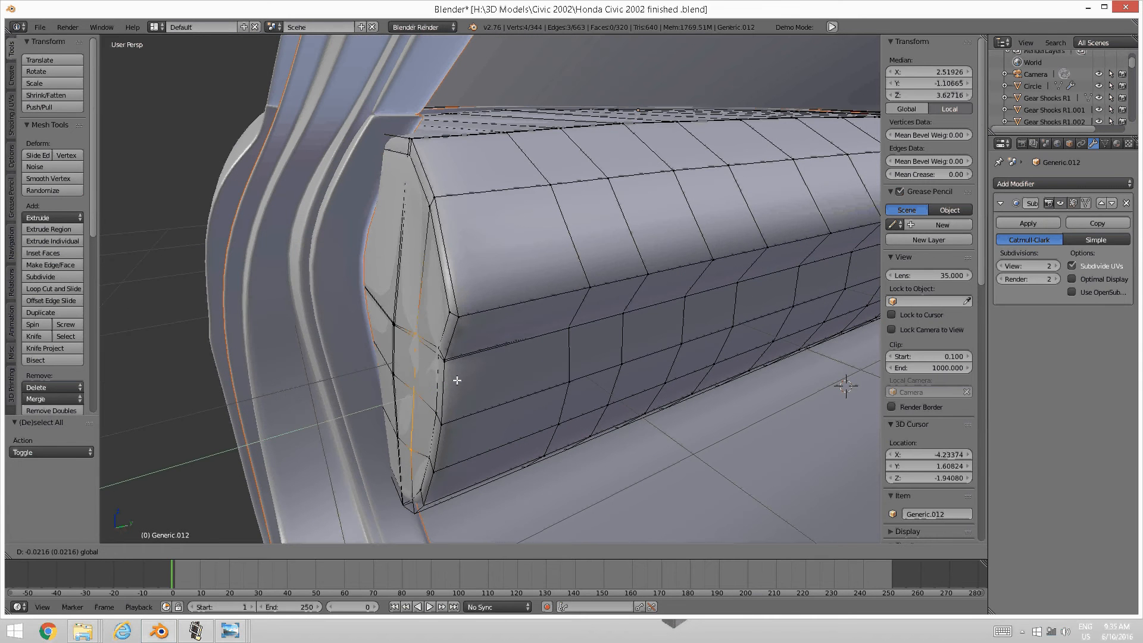
{"action": "left_click", "coordinate": [459, 380]}
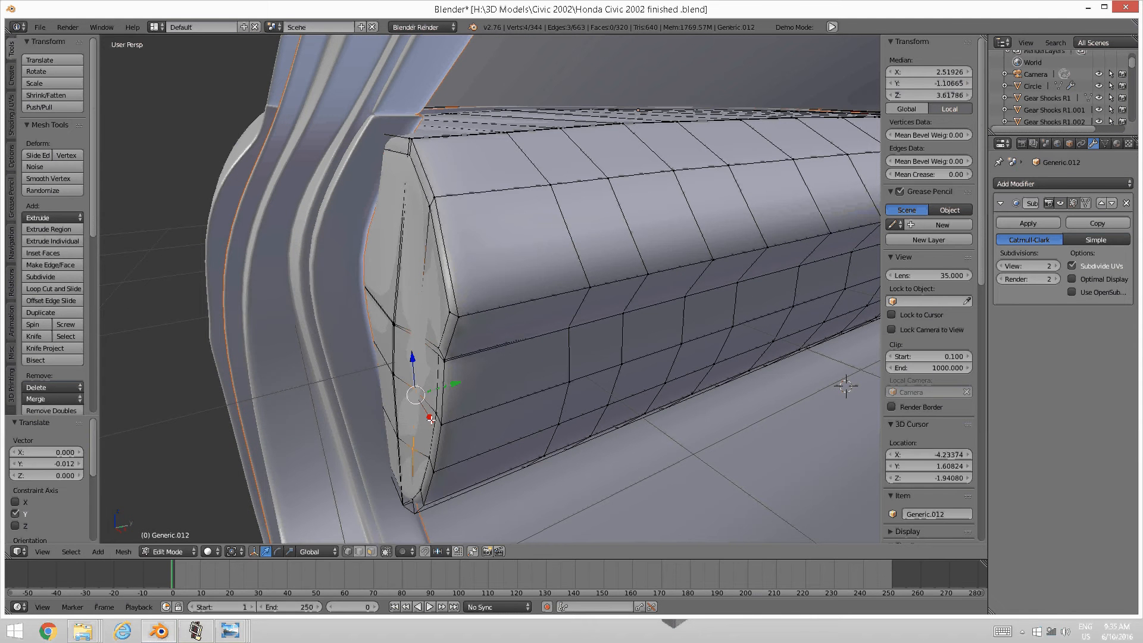
Move the single middle vertex of the end face's front inner column about -0.012 along Y
{"action": "key", "text": "a"}
{"action": "right_click", "coordinate": [413, 391]}
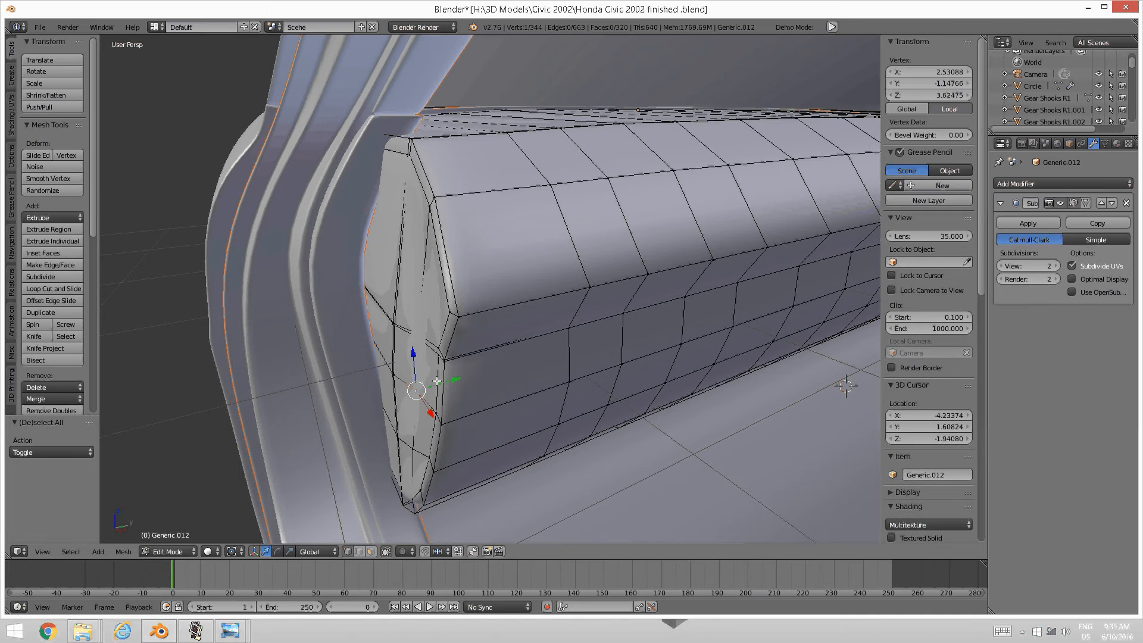
{"action": "key", "text": "g"}
{"action": "key", "text": "y"}
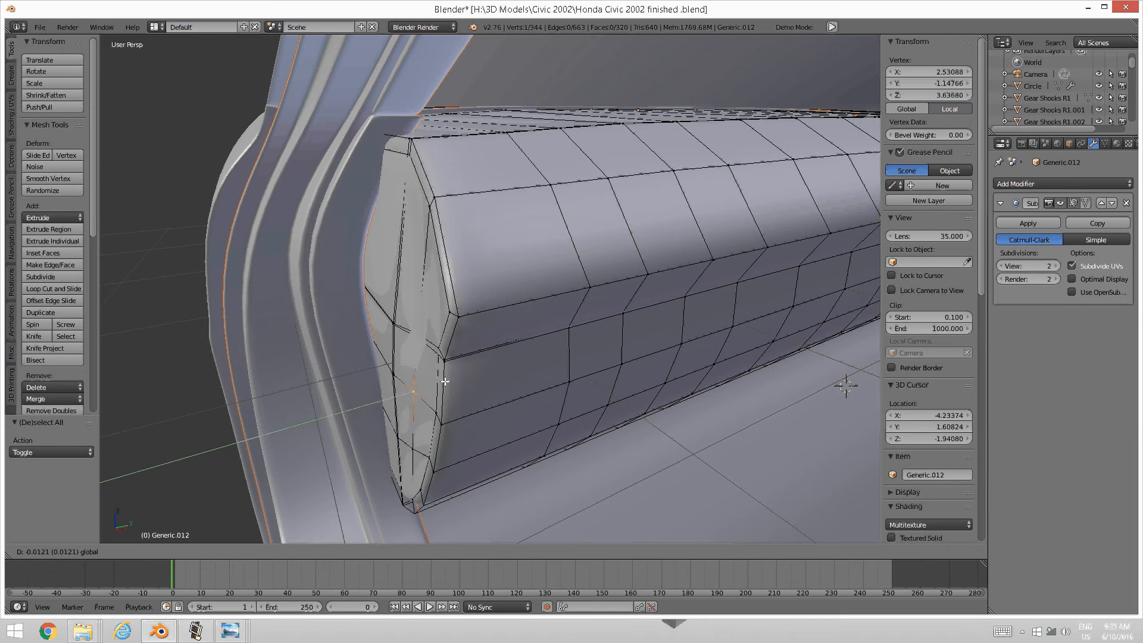
{"action": "left_click", "coordinate": [445, 381]}
Circle-select the two vertices at the end face's upper double edge and move them about -0.014 along Y
{"action": "key", "text": "a"}
{"action": "key", "text": "c"}
{"action": "left_click", "coordinate": [409, 342]}
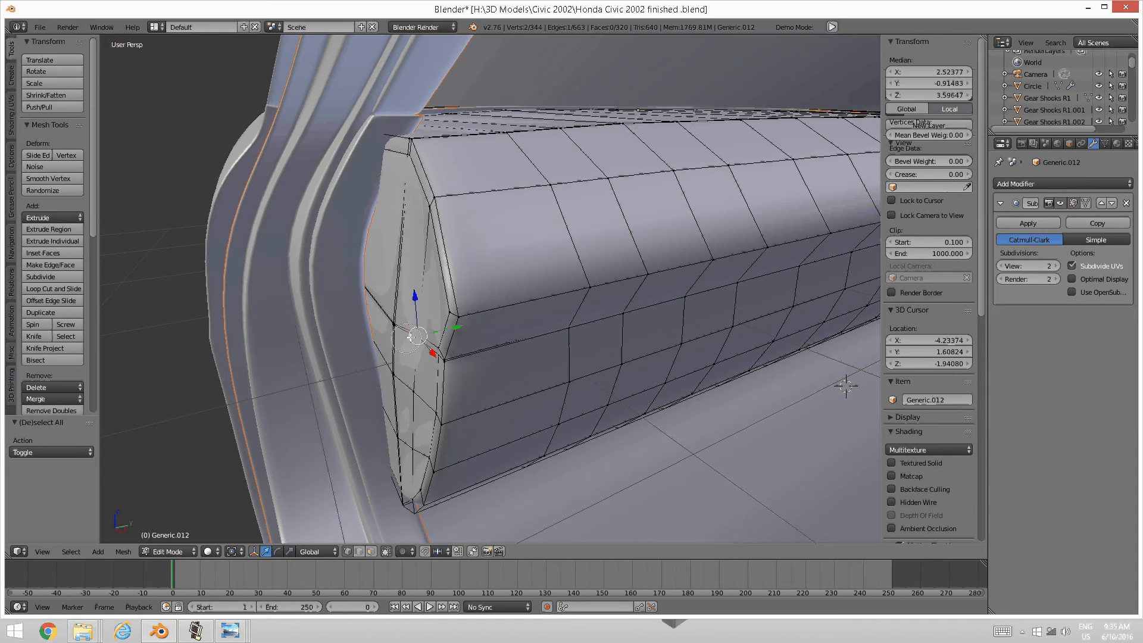
{"action": "left_click", "coordinate": [415, 337]}
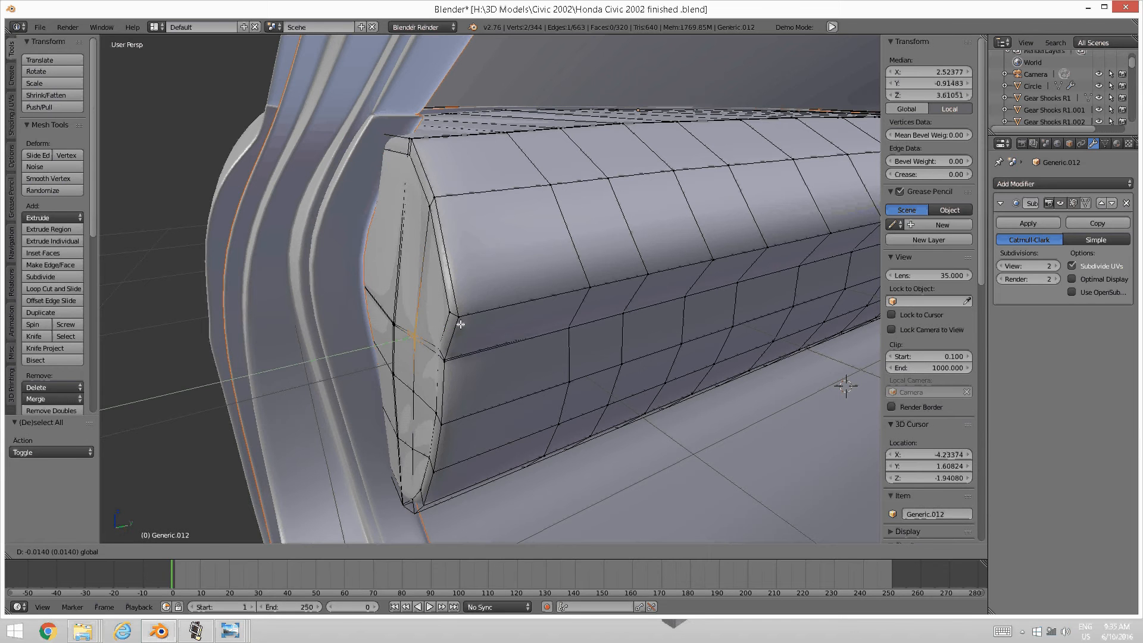
{"action": "key", "text": "Escape"}
{"action": "key", "text": "a"}
{"action": "middle_click_drag", "start_coordinate": [413, 393], "coordinate": [425, 441]}
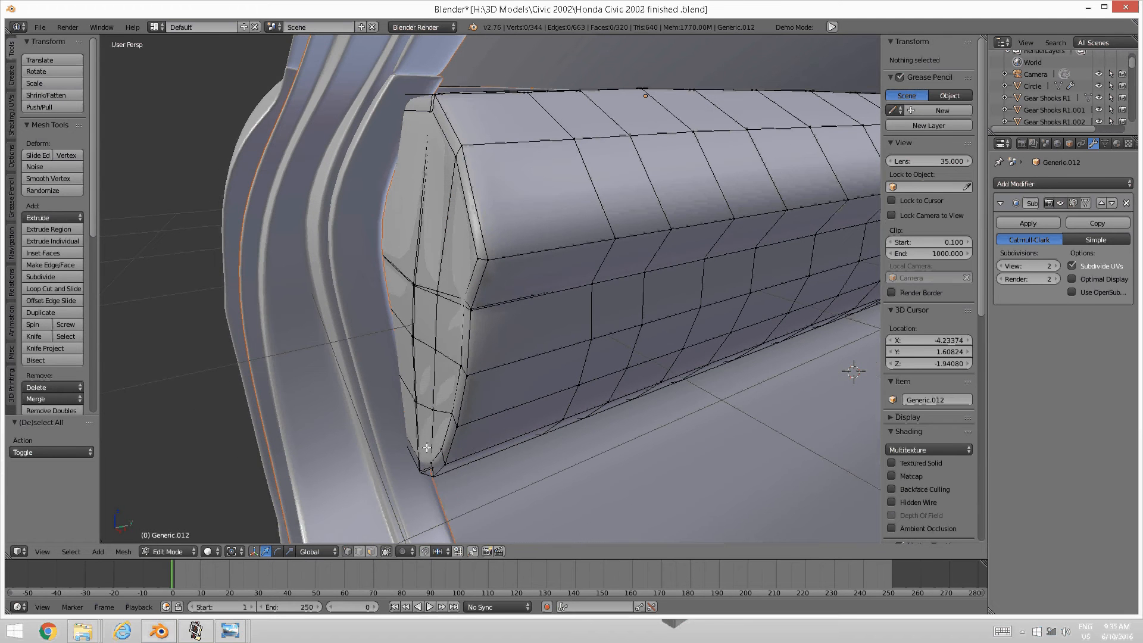
{"action": "right_click", "coordinate": [431, 459]}
{"action": "right_click", "coordinate": [441, 449], "text": "shift"}
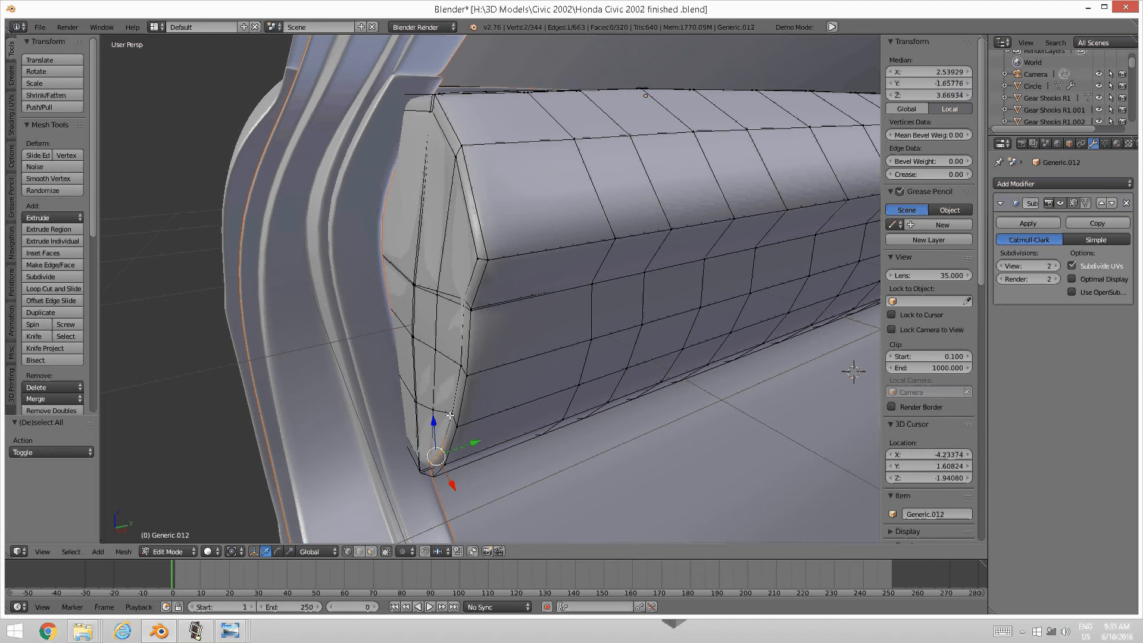
{"action": "right_click", "coordinate": [452, 412], "text": "shift"}
{"action": "key", "text": "a"}
Select six vertices along the end face's front border from the lower corner upward and move them slightly outward along Y
{"action": "right_click", "coordinate": [452, 412]}
{"action": "right_click", "coordinate": [442, 450], "text": "shift"}
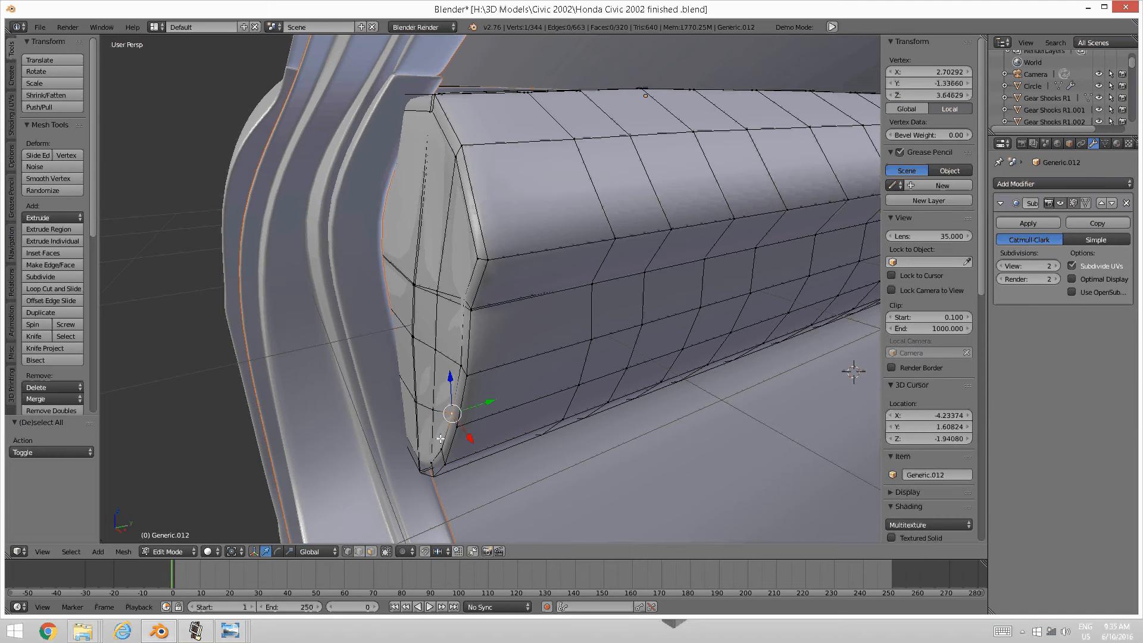
{"action": "right_click", "coordinate": [452, 366], "text": "shift"}
{"action": "right_click", "coordinate": [461, 313], "text": "shift"}
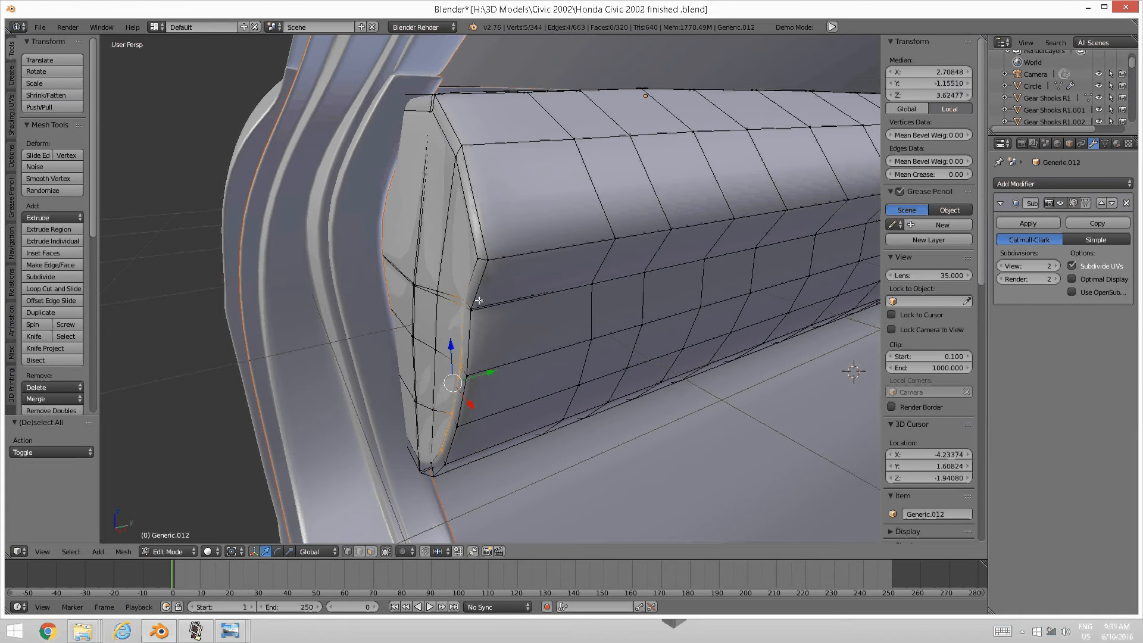
{"action": "right_click", "coordinate": [482, 309], "text": "shift"}
{"action": "right_click", "coordinate": [477, 259], "text": "shift"}
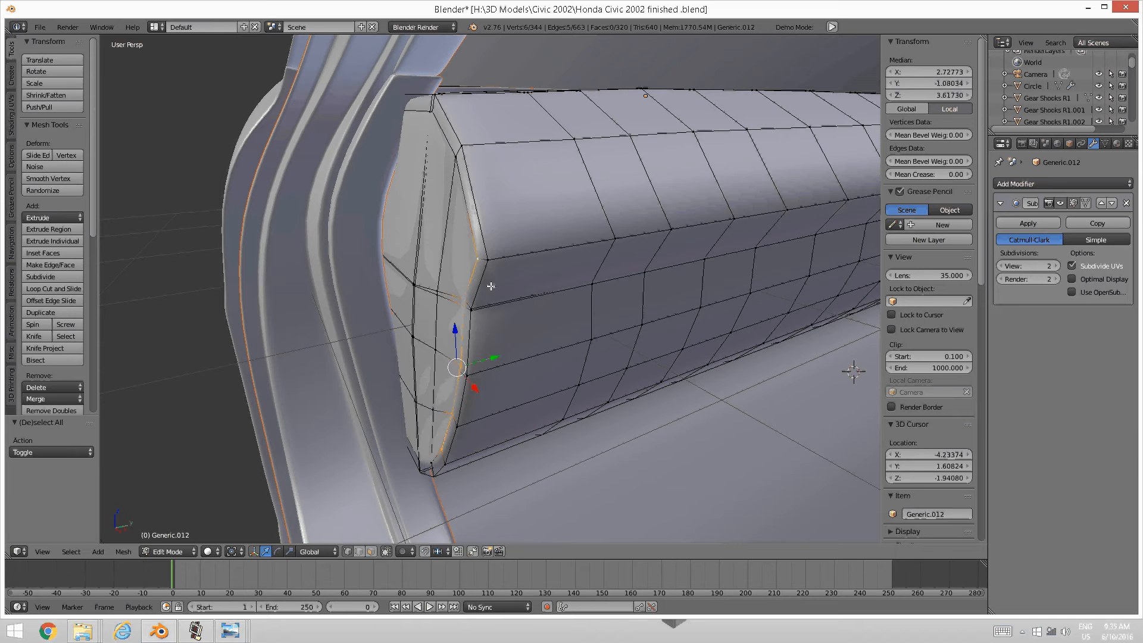
{"action": "left_click_drag", "start_coordinate": [493, 355], "coordinate": [489, 355]}
Select the single lower vertex in the middle column of the dashboard's end face and move it about -0.010 along Y
{"action": "middle_click_drag", "start_coordinate": [489, 355], "coordinate": [436, 395]}
{"action": "key", "text": "a"}
{"action": "right_click", "coordinate": [480, 344]}
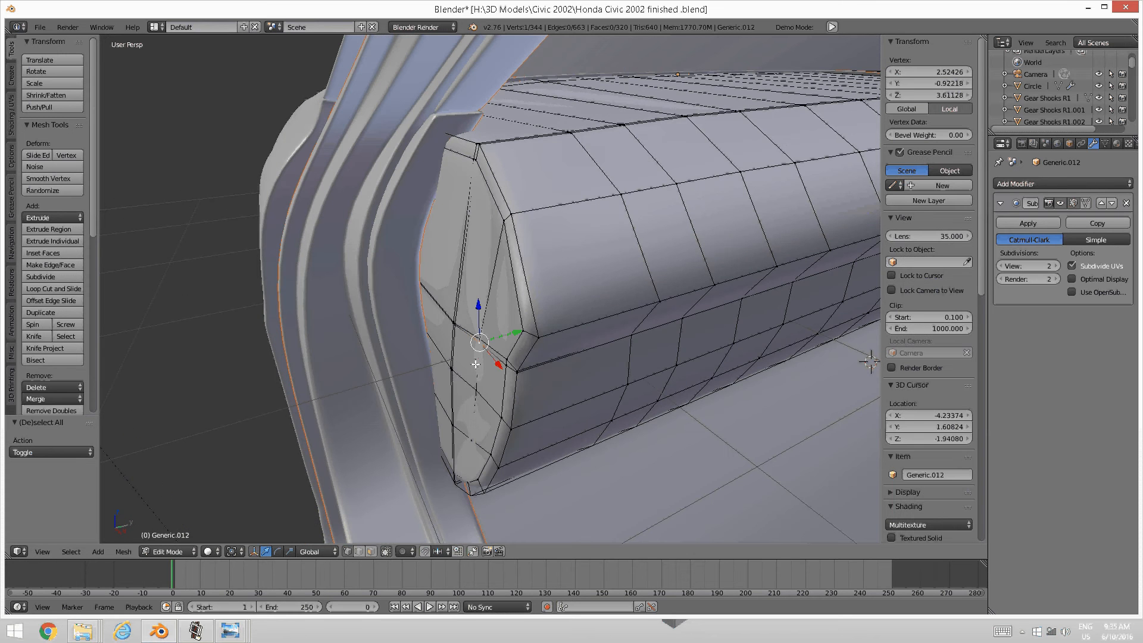
{"action": "key", "text": "a"}
{"action": "right_click", "coordinate": [467, 434]}
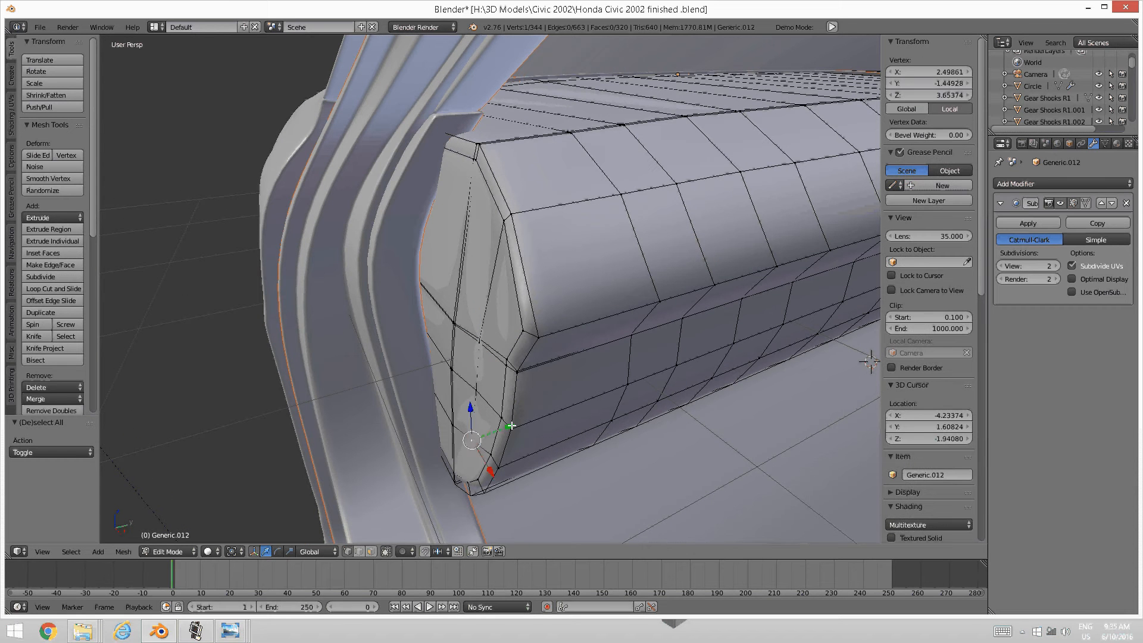
{"action": "key", "text": "g"}
{"action": "key", "text": "y"}
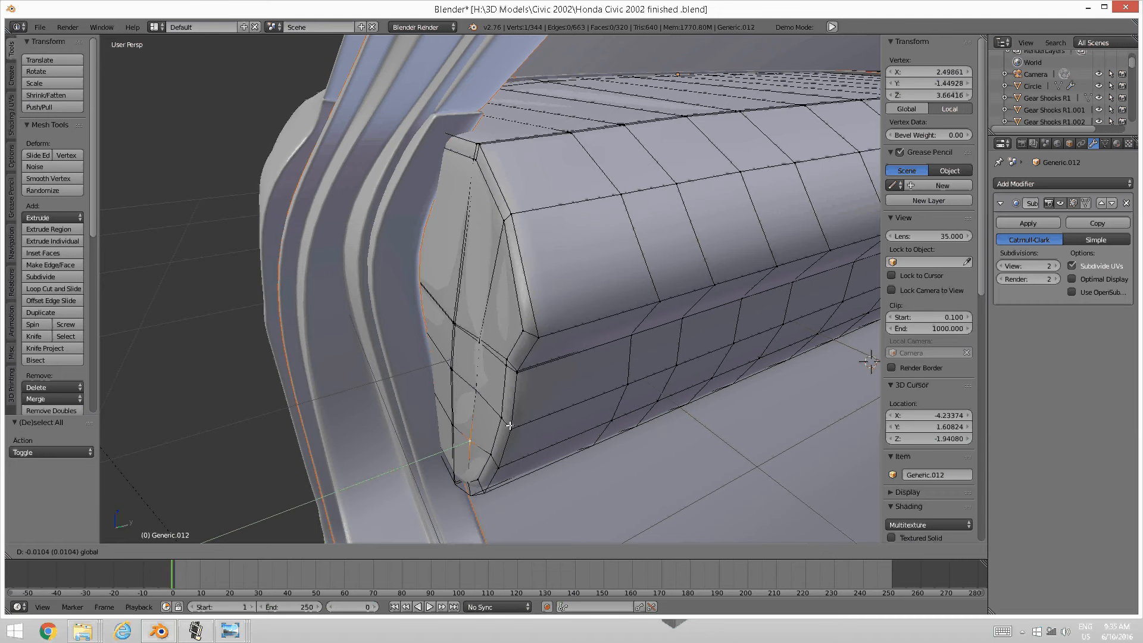
{"action": "left_click", "coordinate": [509, 425]}
Select the next vertex up in the end face's middle column and move it about -0.0115 along Y
{"action": "key", "text": "a"}
{"action": "right_click", "coordinate": [476, 391]}
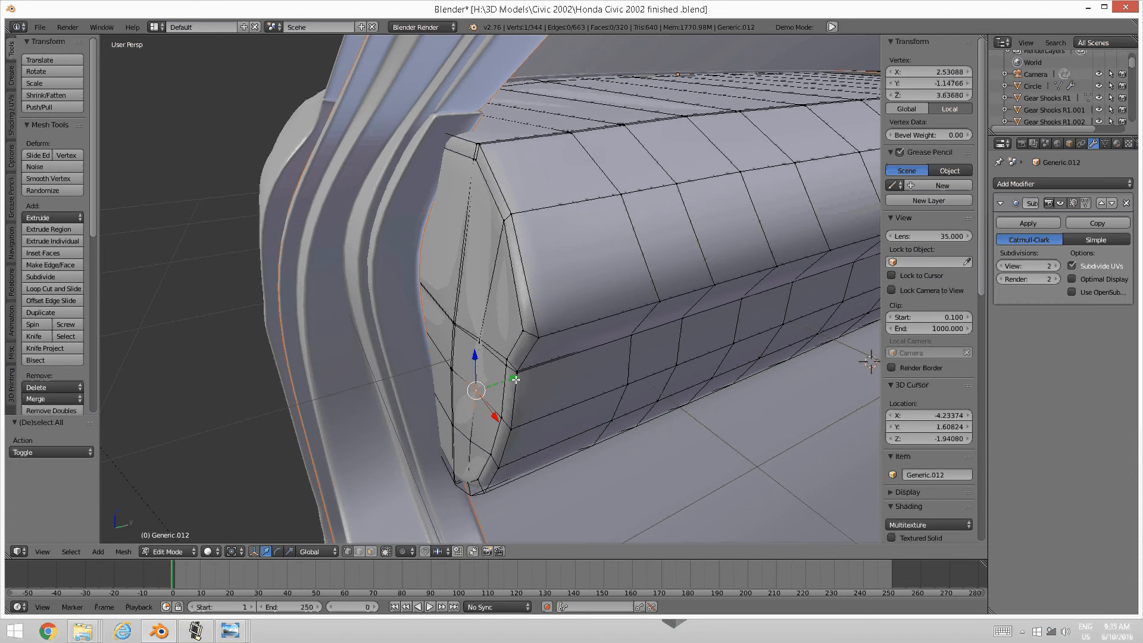
{"action": "key", "text": "g"}
{"action": "key", "text": "y"}
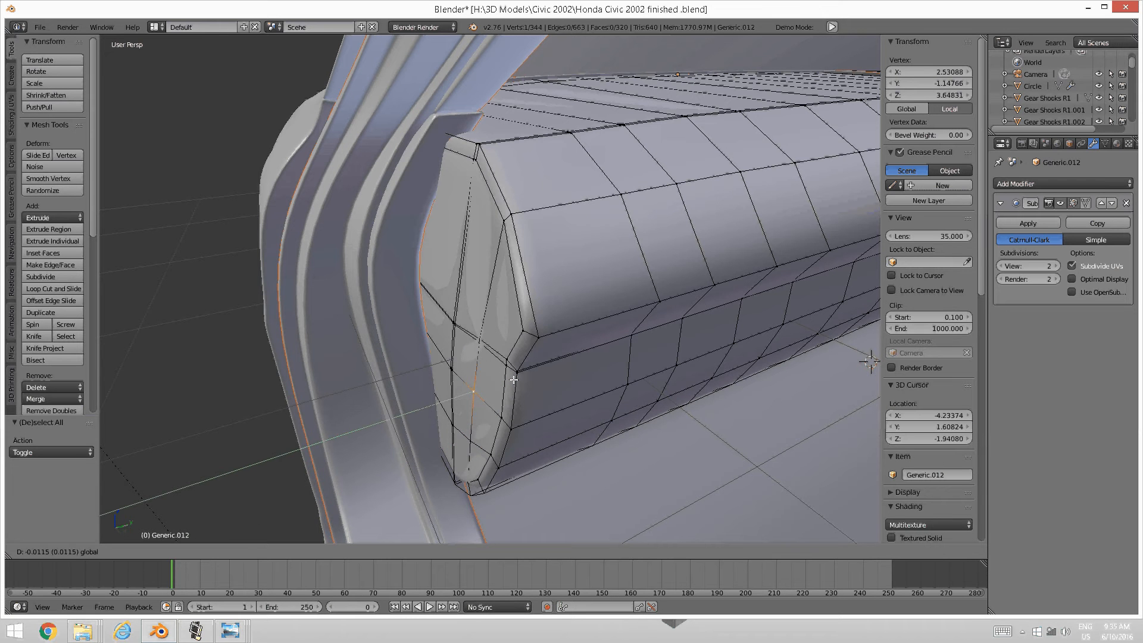
{"action": "left_click", "coordinate": [514, 380]}
Select the two close vertices at the centre of the end face and move them about -0.004 along Y
{"action": "key", "text": "a"}
{"action": "right_click", "coordinate": [480, 341]}
{"action": "right_click", "coordinate": [480, 340], "text": "shift"}
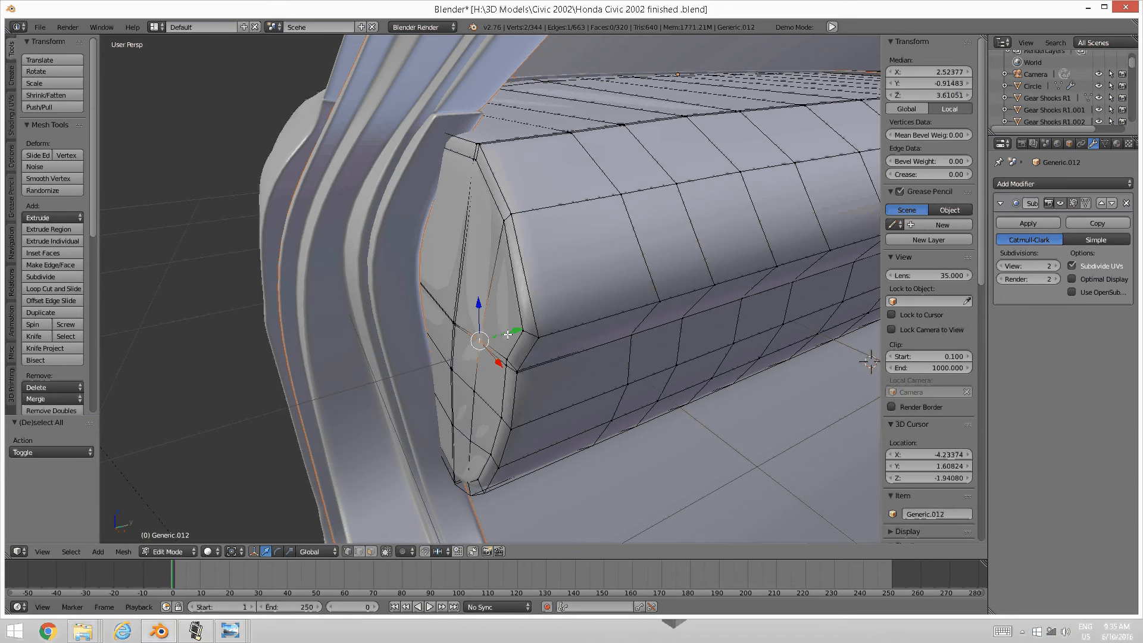
{"action": "left_click_drag", "start_coordinate": [514, 331], "coordinate": [512, 331]}
{"action": "key", "text": "a"}
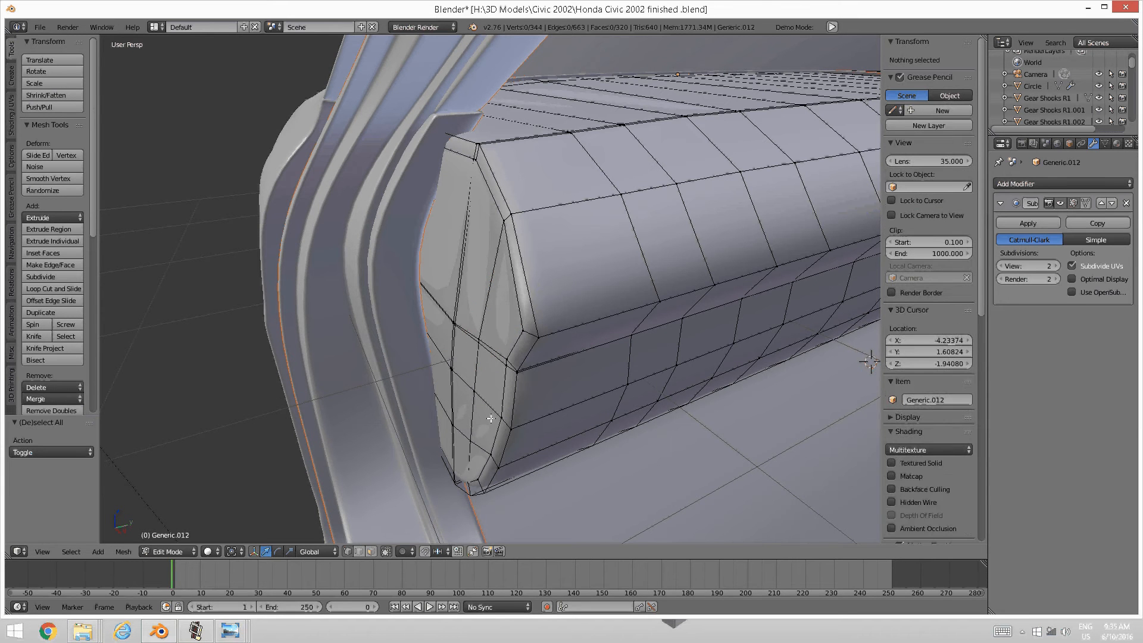
Select the lowest vertex of the end face's middle column and nudge it slightly along Y
{"action": "middle_click_drag", "start_coordinate": [489, 428], "coordinate": [490, 414], "text": "shift"}
{"action": "right_click", "coordinate": [470, 476]}
{"action": "left_click_drag", "start_coordinate": [502, 459], "coordinate": [504, 459]}
{"action": "key", "text": "a"}
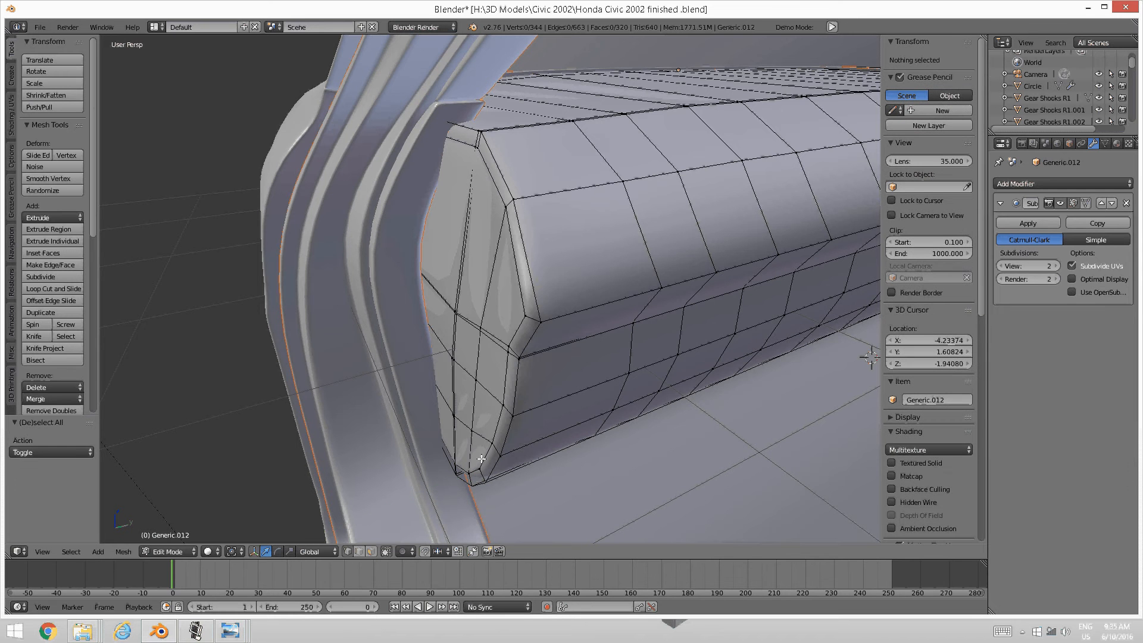
Examine the reshaped end face and the dashboard's fit against the car body from several angles
{"action": "middle_click_drag", "start_coordinate": [480, 421], "coordinate": [501, 373]}
{"action": "scroll", "coordinate": [502, 394], "scroll_direction": "up", "scroll_amount": 1}
{"action": "right_click", "coordinate": [506, 379]}
{"action": "right_click", "coordinate": [507, 375], "text": "shift"}
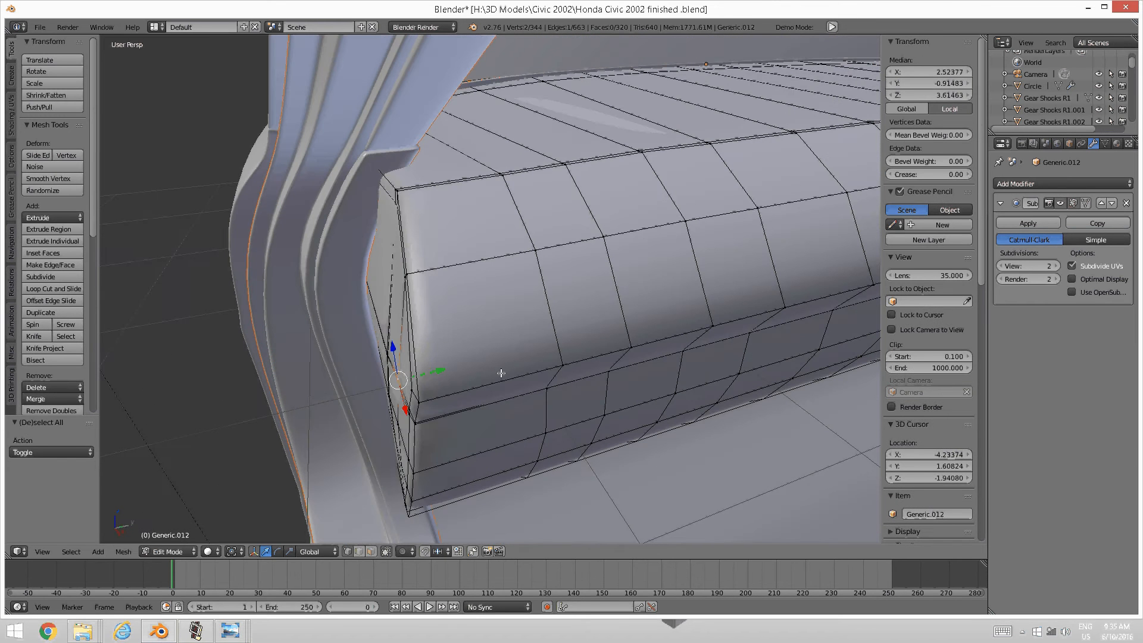
{"action": "key", "text": "a"}
{"action": "middle_click_drag", "start_coordinate": [428, 377], "coordinate": [486, 356]}
{"action": "middle_click_drag", "start_coordinate": [739, 310], "coordinate": [663, 359]}
{"action": "scroll", "coordinate": [663, 359], "scroll_direction": "up", "scroll_amount": 4}
{"action": "middle_click_drag", "start_coordinate": [518, 341], "coordinate": [573, 330]}
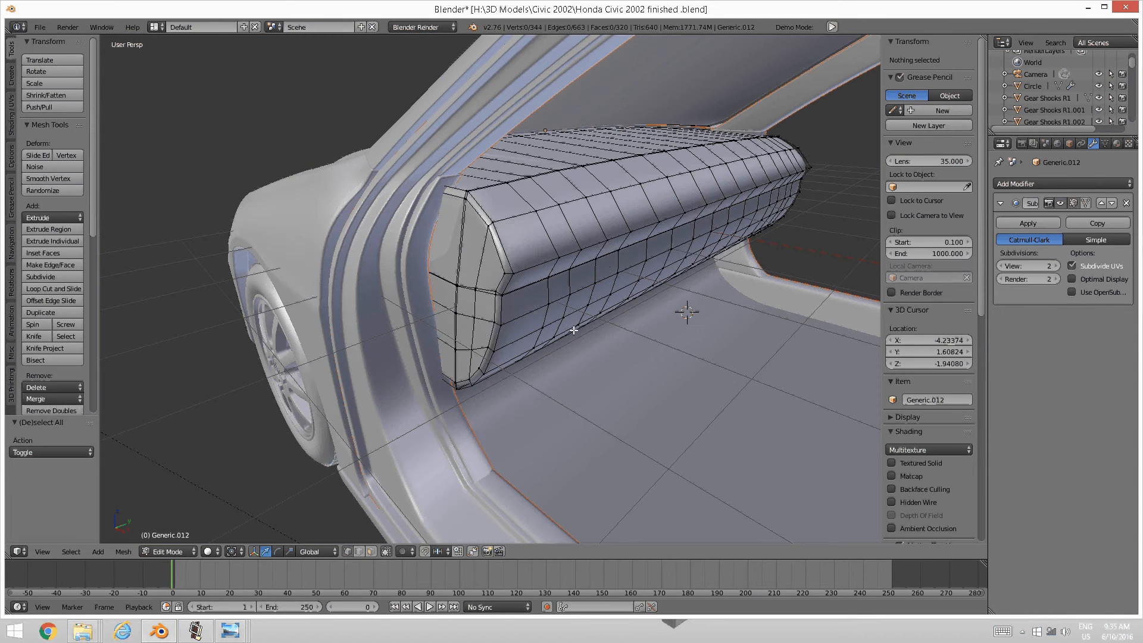
{"action": "key", "text": "Tab"}
{"action": "left_click", "coordinate": [672, 252]}
{"action": "middle_click_drag", "start_coordinate": [576, 254], "coordinate": [584, 298]}
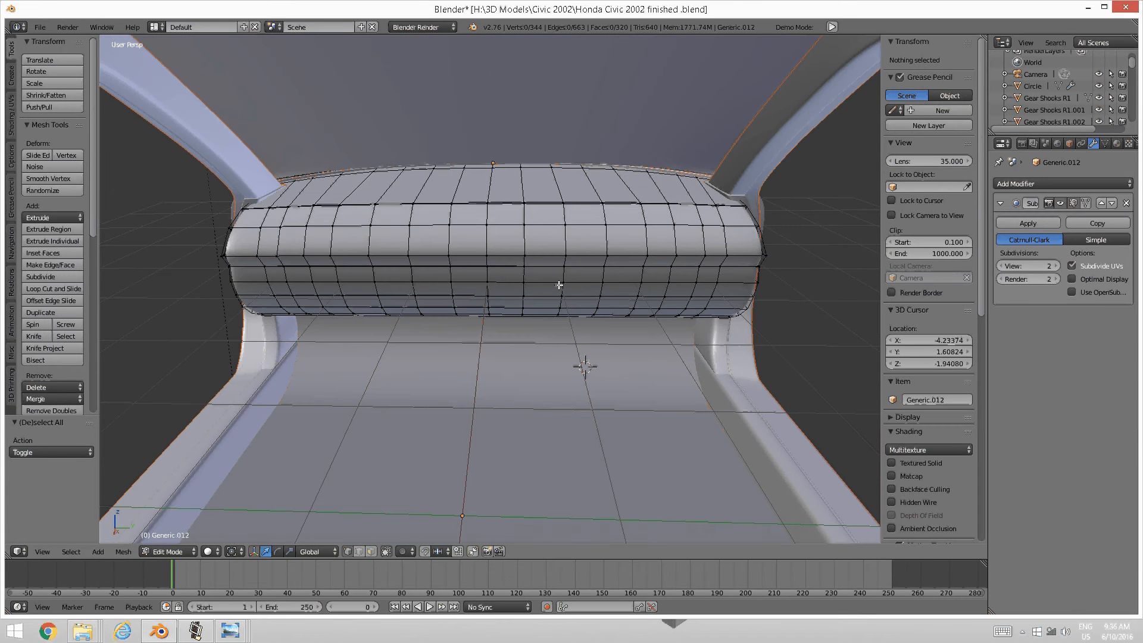
Isolate the dashboard in local view and display it as wireframe while staying in Edit Mode
{"action": "key", "text": "KP_Divide"}
{"action": "middle_click_drag", "start_coordinate": [559, 285], "coordinate": [560, 301]}
{"action": "key", "text": "Tab"}
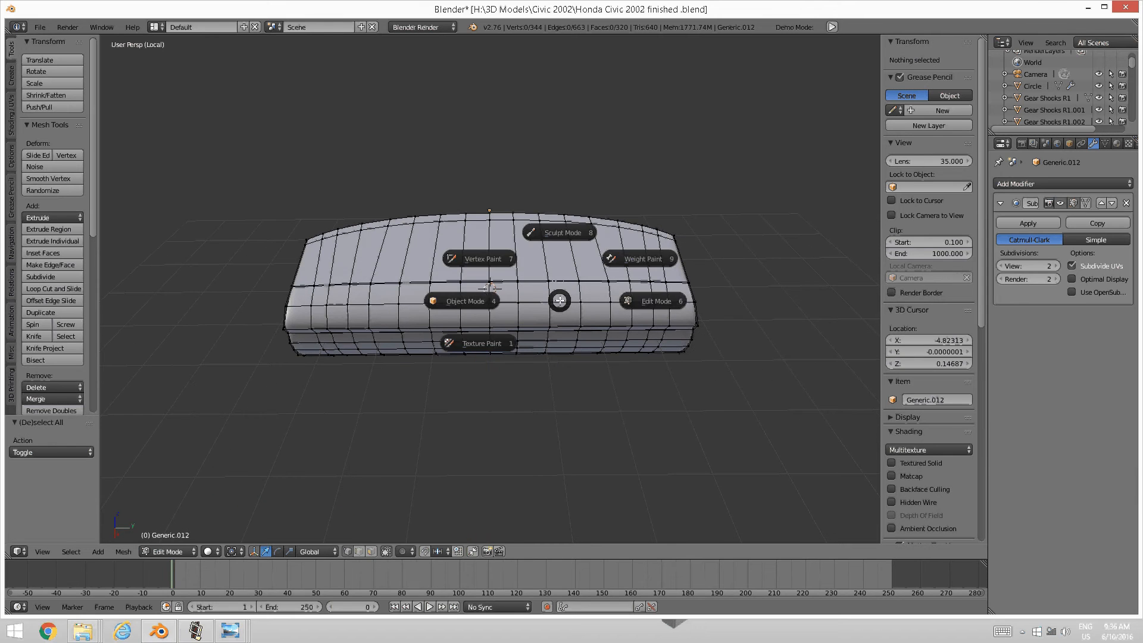
{"action": "left_click", "coordinate": [658, 301]}
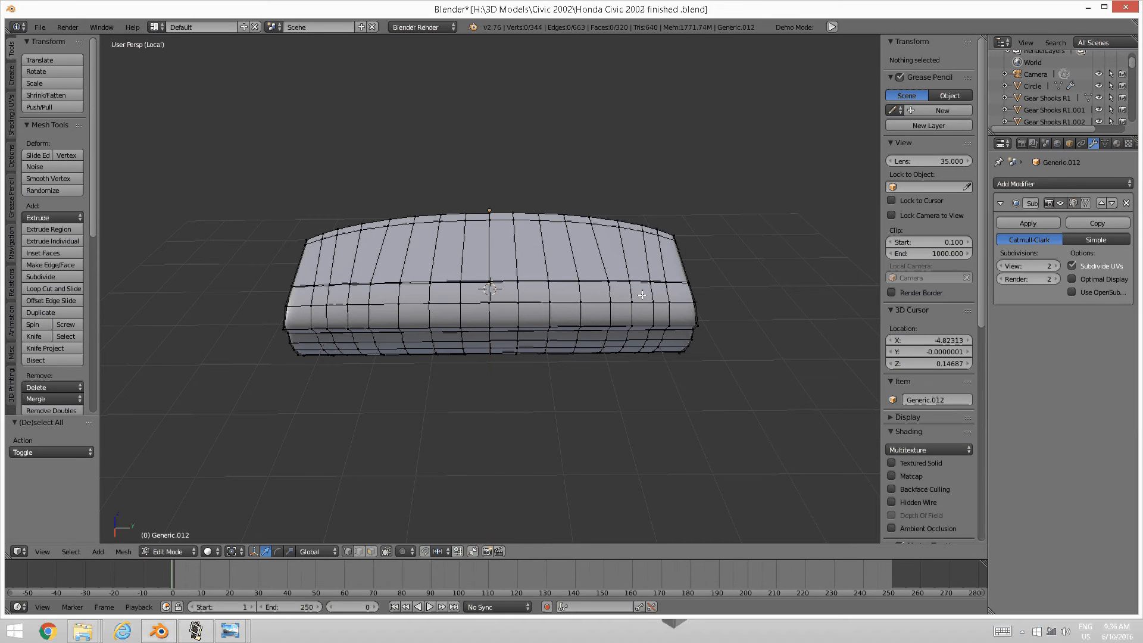
{"action": "key", "text": "Tab"}
{"action": "left_click", "coordinate": [724, 298]}
{"action": "key", "text": "z"}
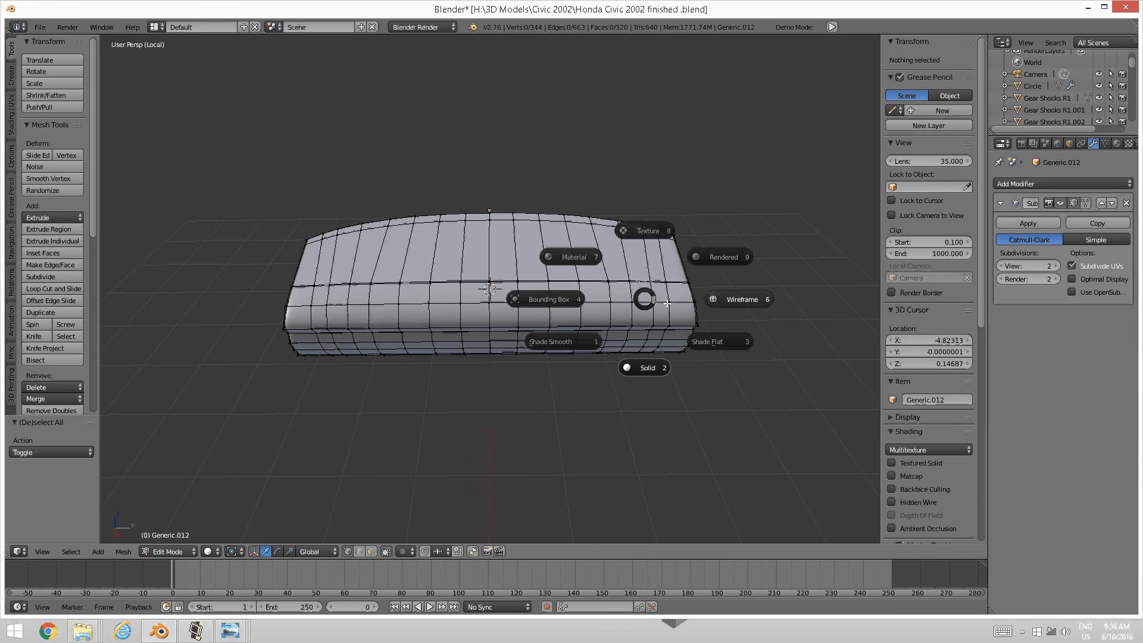
{"action": "left_click", "coordinate": [722, 304]}
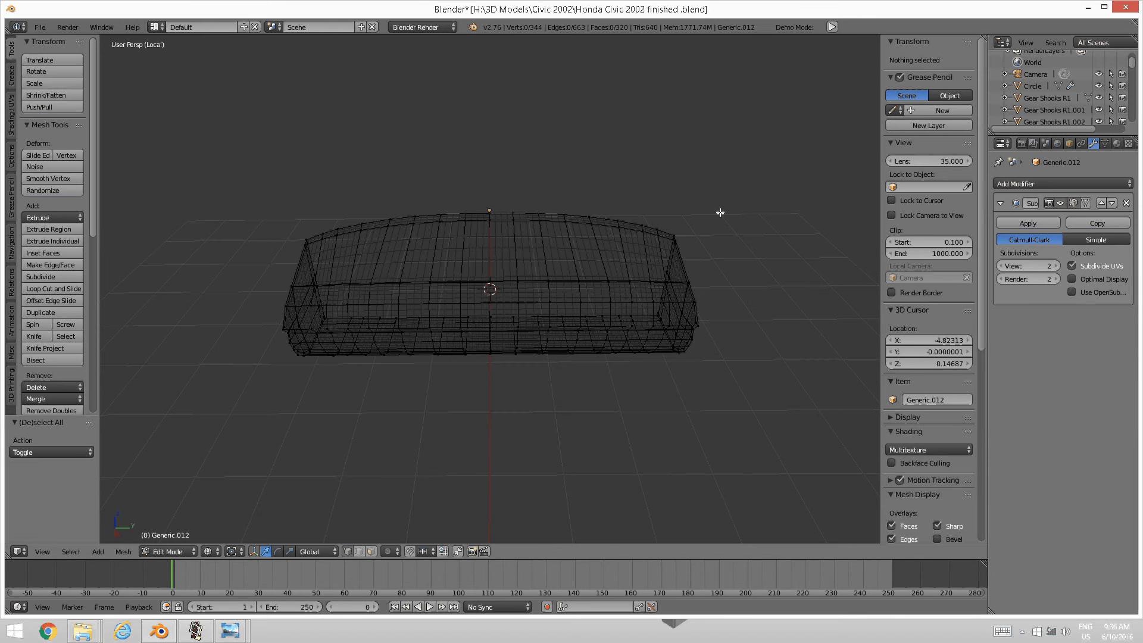
In face select mode, box-select the dashboard half on the positive Y side of the centre line and delete its faces
{"action": "key", "text": "ctrl+Tab"}
{"action": "left_click", "coordinate": [726, 237]}
{"action": "key", "text": "ctrl+Tab"}
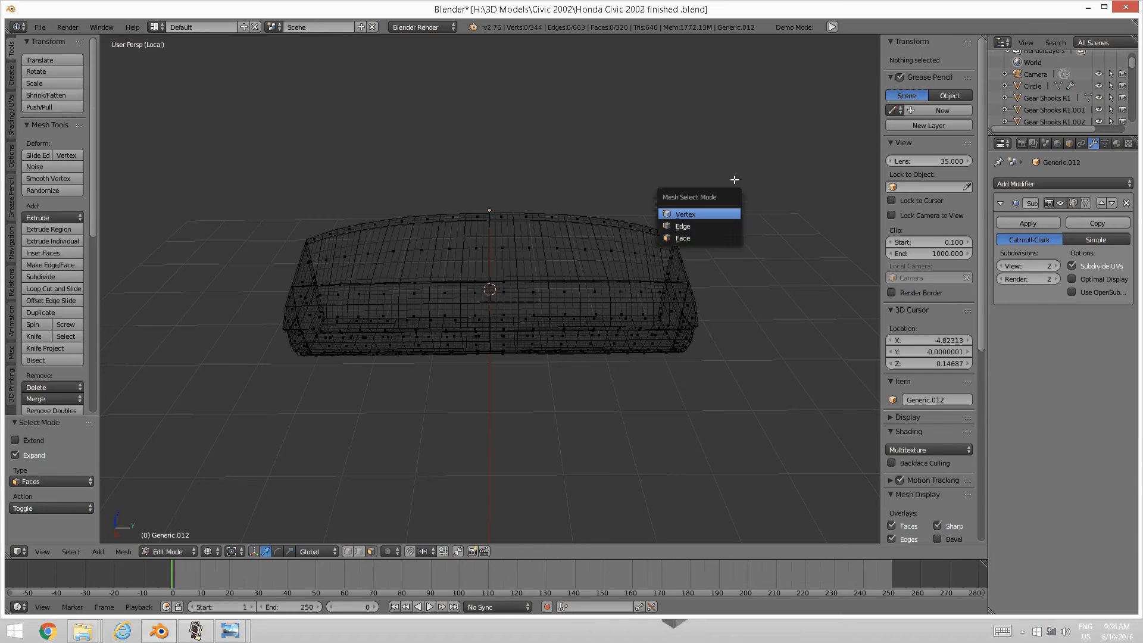
{"action": "left_click", "coordinate": [726, 237]}
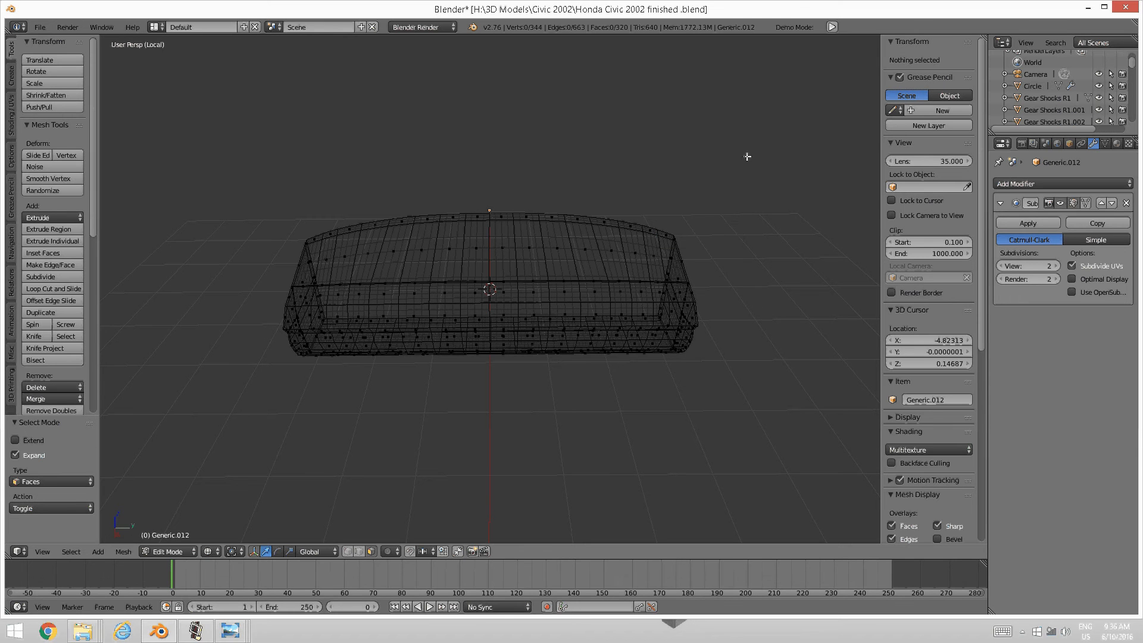
{"action": "key", "text": "b"}
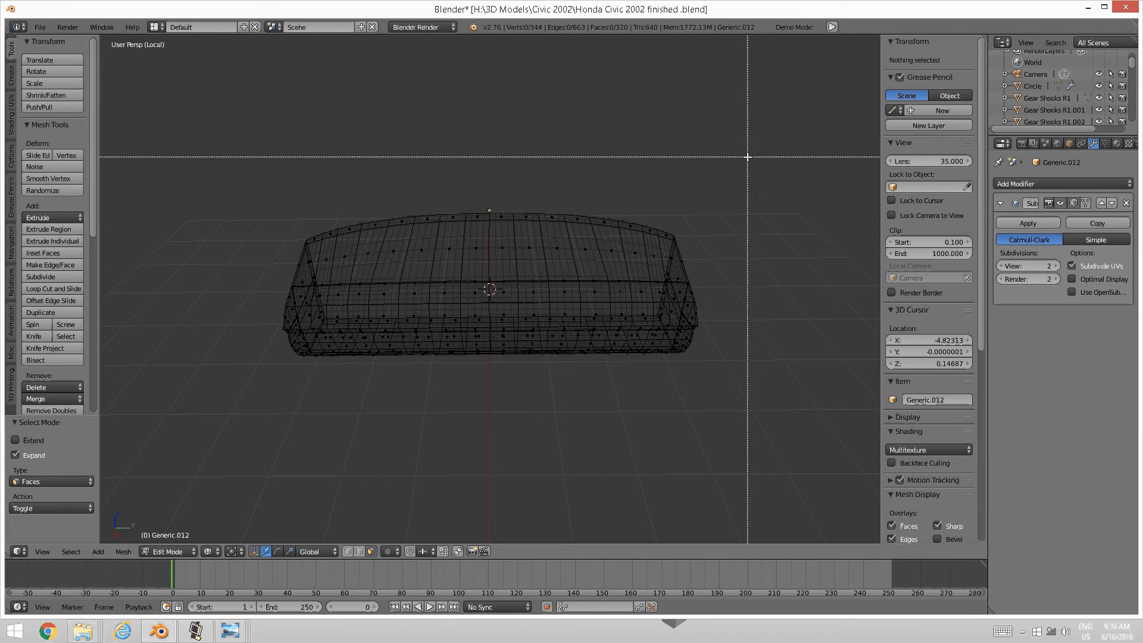
{"action": "left_click_drag", "start_coordinate": [770, 141], "coordinate": [488, 458]}
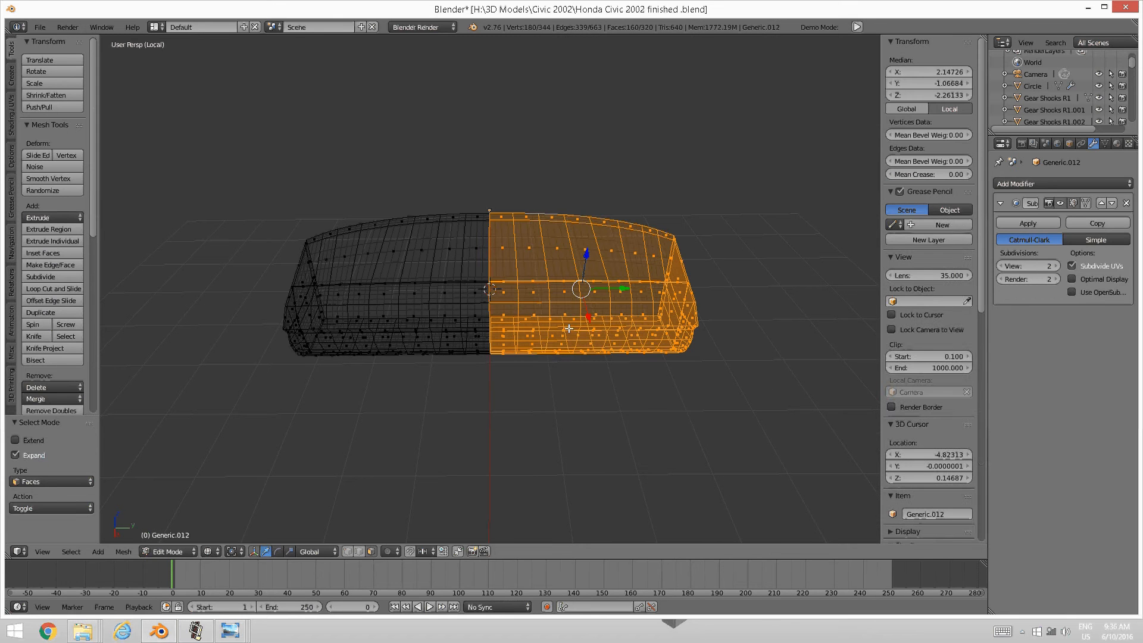
{"action": "key", "text": "x"}
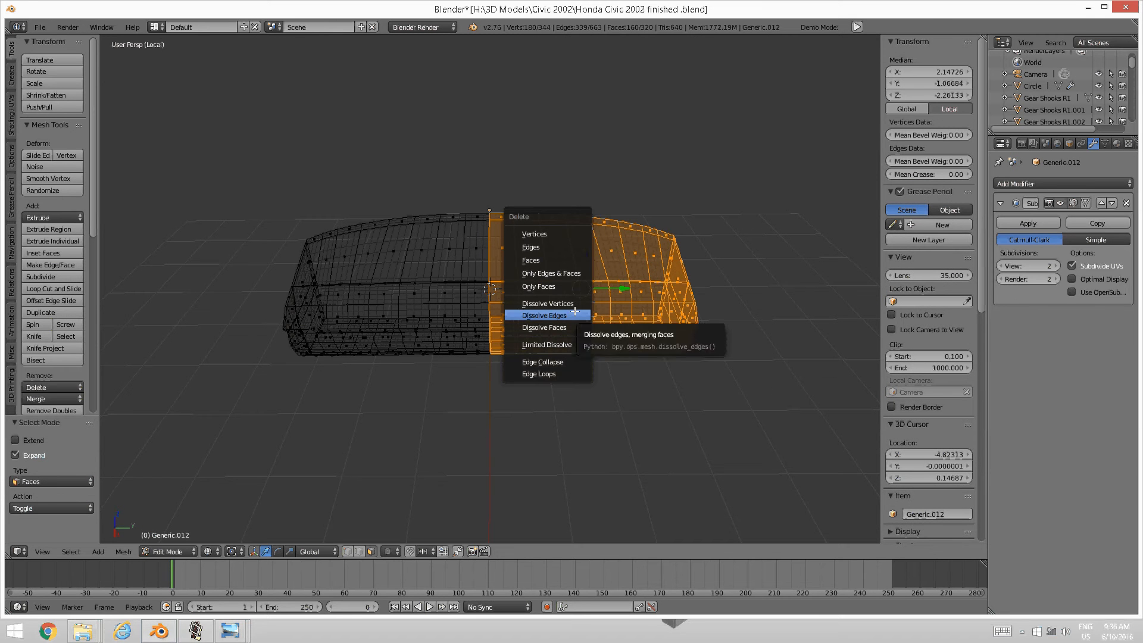
{"action": "left_click", "coordinate": [548, 259]}
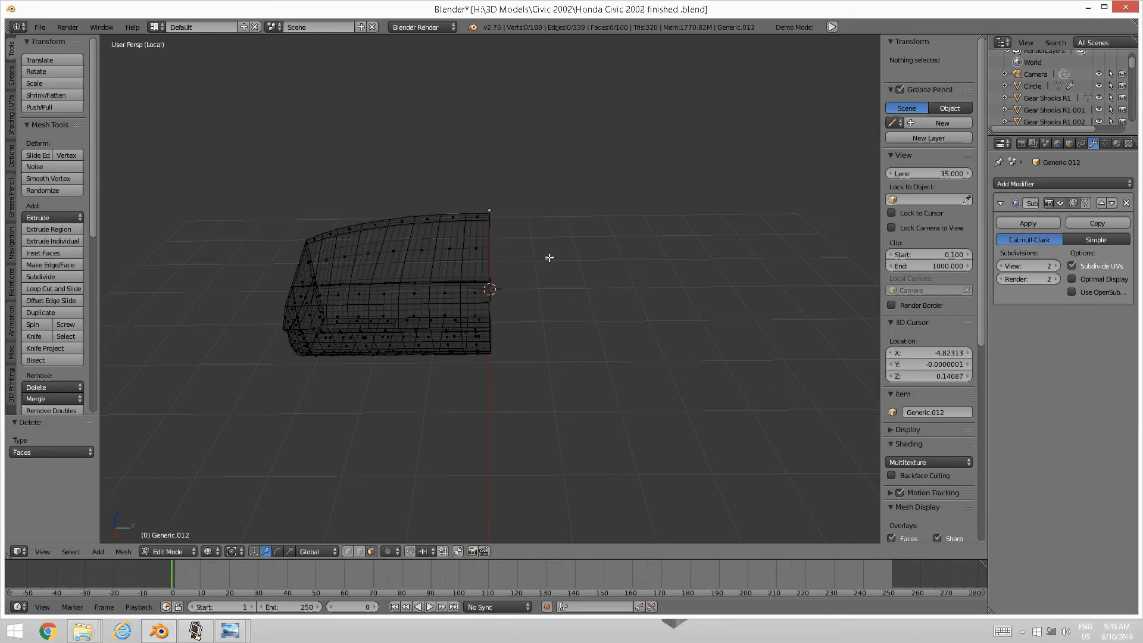
Add a Mirror modifier to the remaining dashboard half and set its axis to Z only
{"action": "left_click", "coordinate": [1074, 181]}
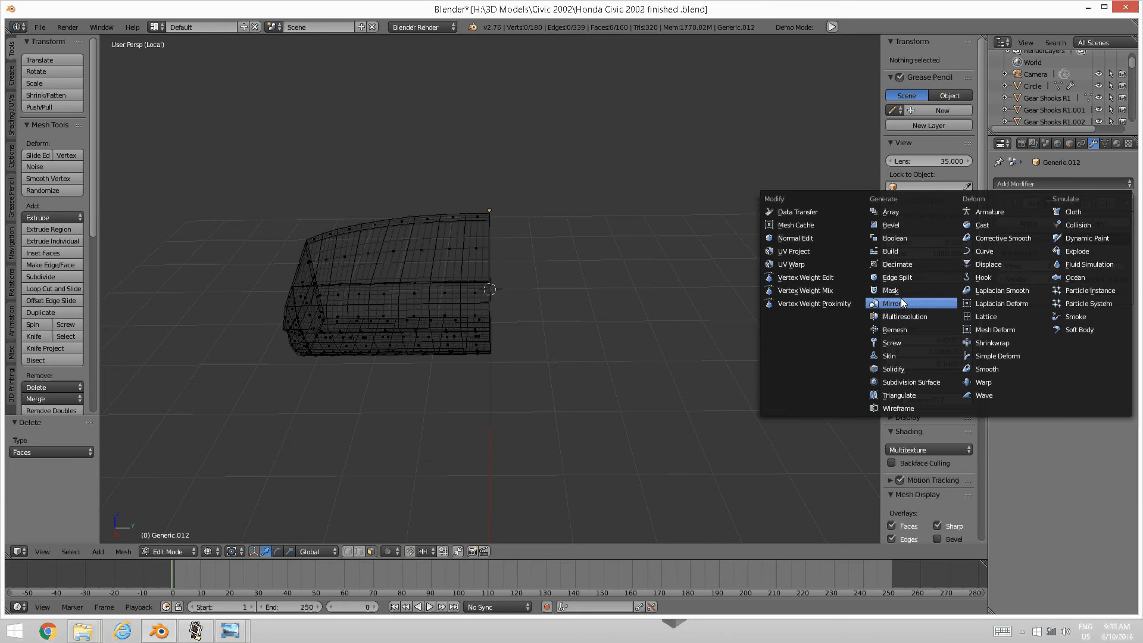
{"action": "left_click", "coordinate": [899, 299]}
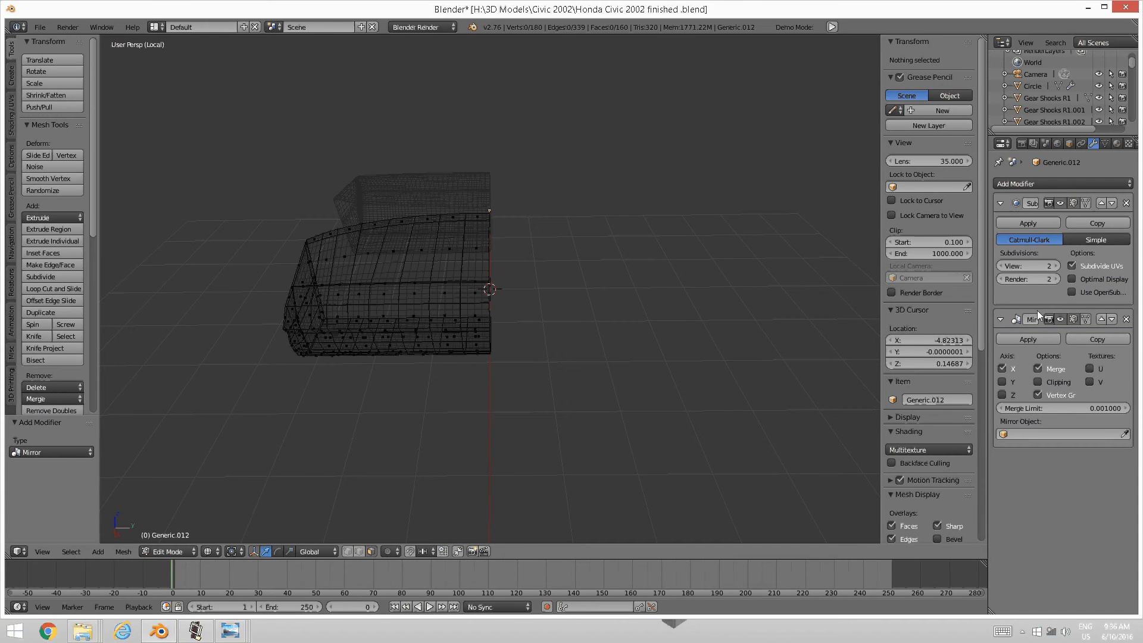
{"action": "left_click", "coordinate": [1002, 369]}
{"action": "left_click", "coordinate": [1005, 382]}
{"action": "left_click", "coordinate": [1005, 381]}
{"action": "left_click", "coordinate": [1008, 367]}
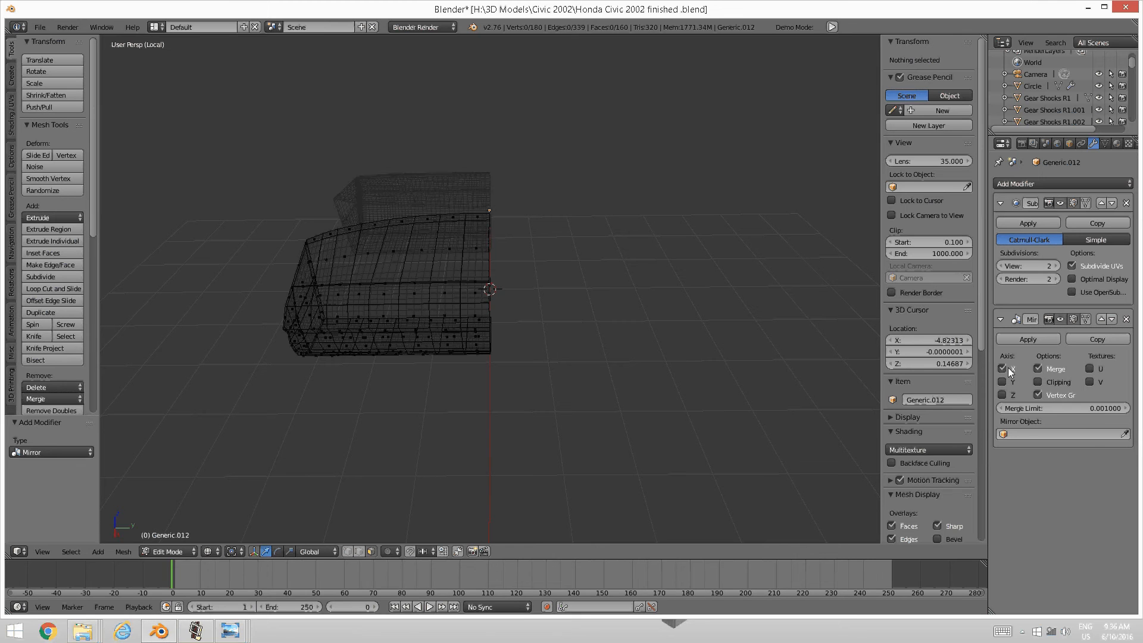
{"action": "left_click", "coordinate": [1002, 369]}
{"action": "left_click", "coordinate": [1002, 395]}
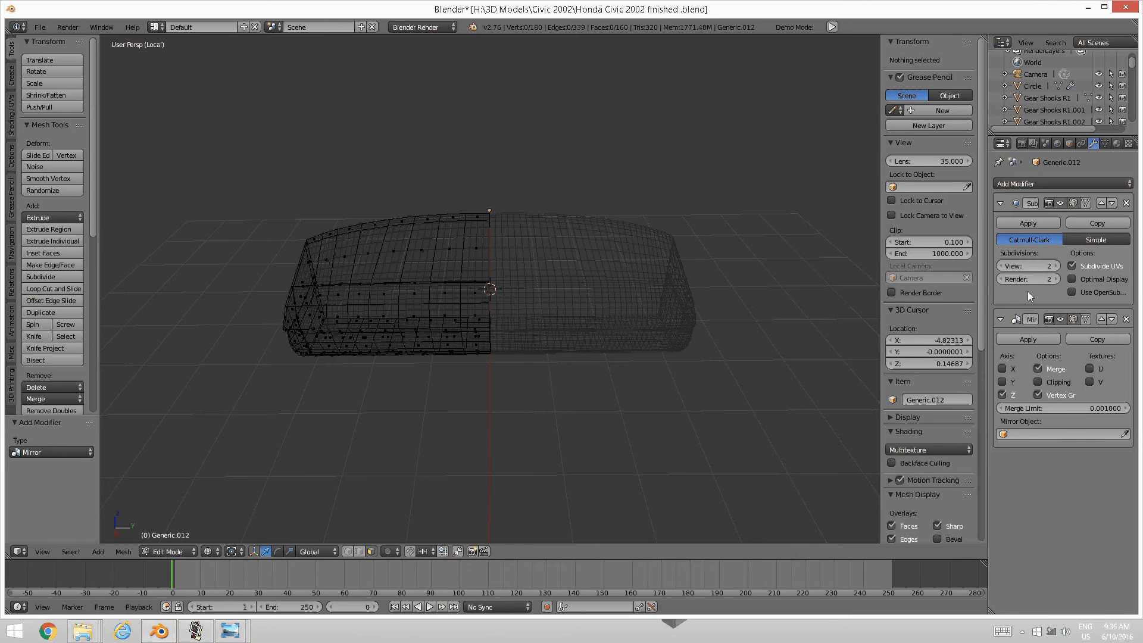
Enable clipping on the Mirror modifier and apply the modifier in Object Mode
{"action": "left_click", "coordinate": [1038, 381]}
{"action": "left_click", "coordinate": [1028, 339]}
{"action": "key", "text": "Tab"}
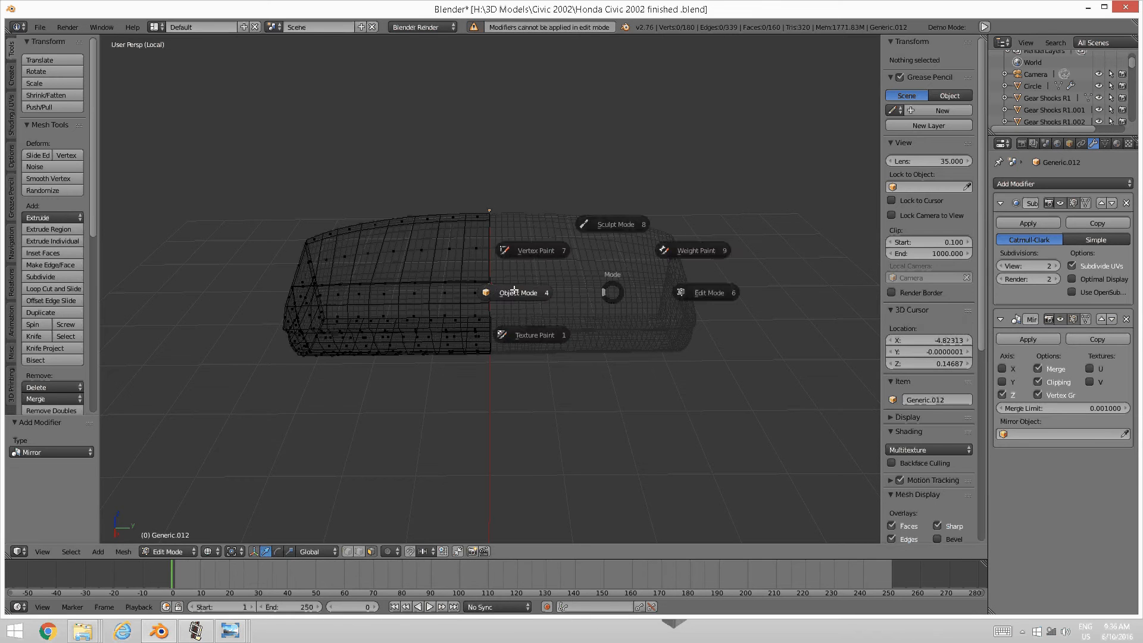
{"action": "left_click", "coordinate": [514, 290]}
{"action": "left_click", "coordinate": [1028, 339]}
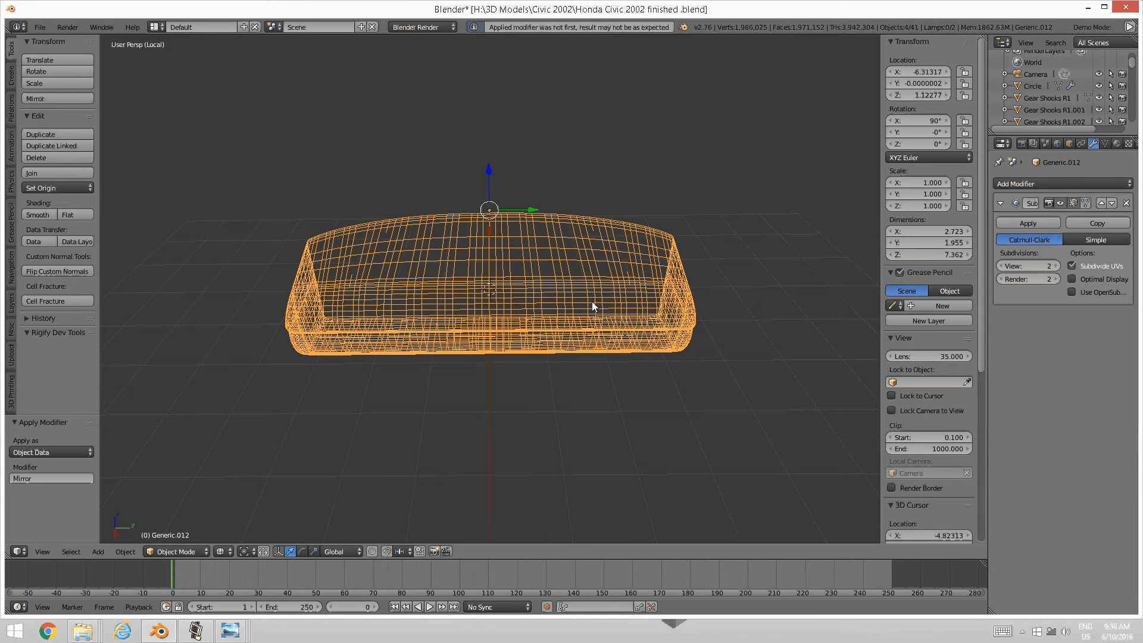
Check the mirrored dashboard from the side and return it to solid shading
{"action": "key", "text": "Tab"}
{"action": "left_click", "coordinate": [462, 303]}
{"action": "middle_click_drag", "start_coordinate": [456, 311], "coordinate": [903, 284]}
{"action": "middle_click_drag", "start_coordinate": [969, 274], "coordinate": [752, 310]}
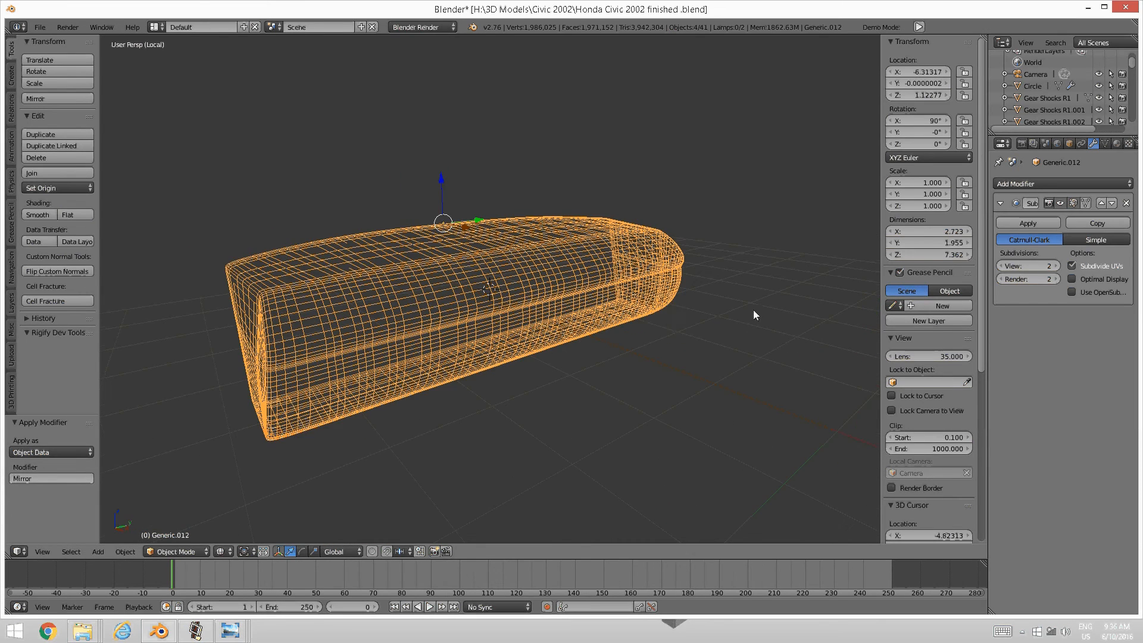
{"action": "middle_click_drag", "start_coordinate": [663, 316], "coordinate": [683, 316]}
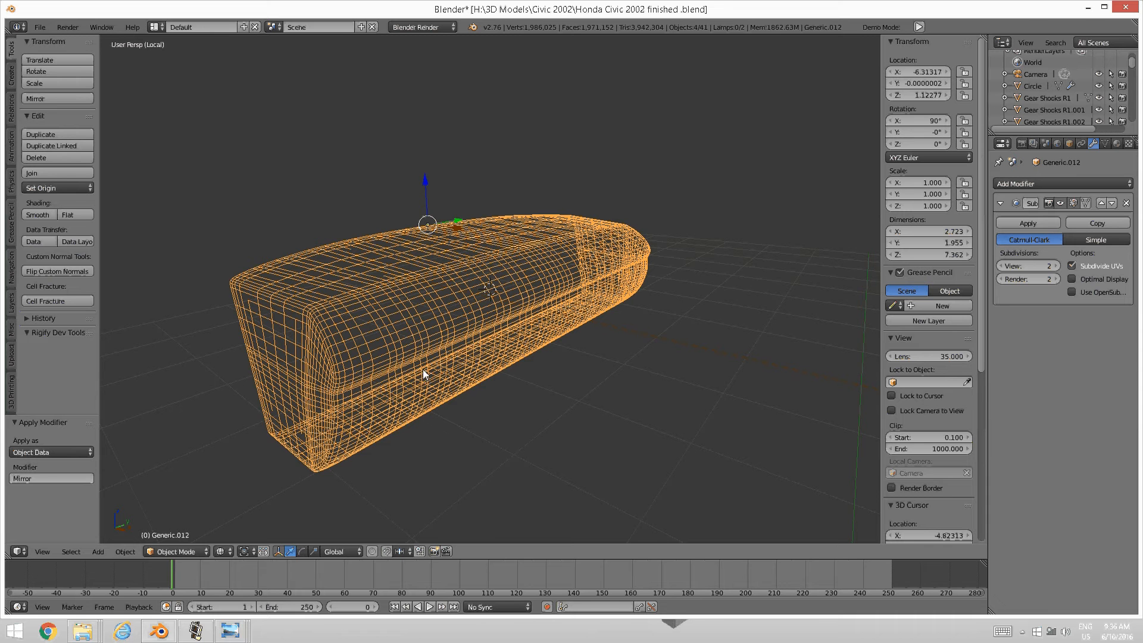
{"action": "key", "text": "z"}
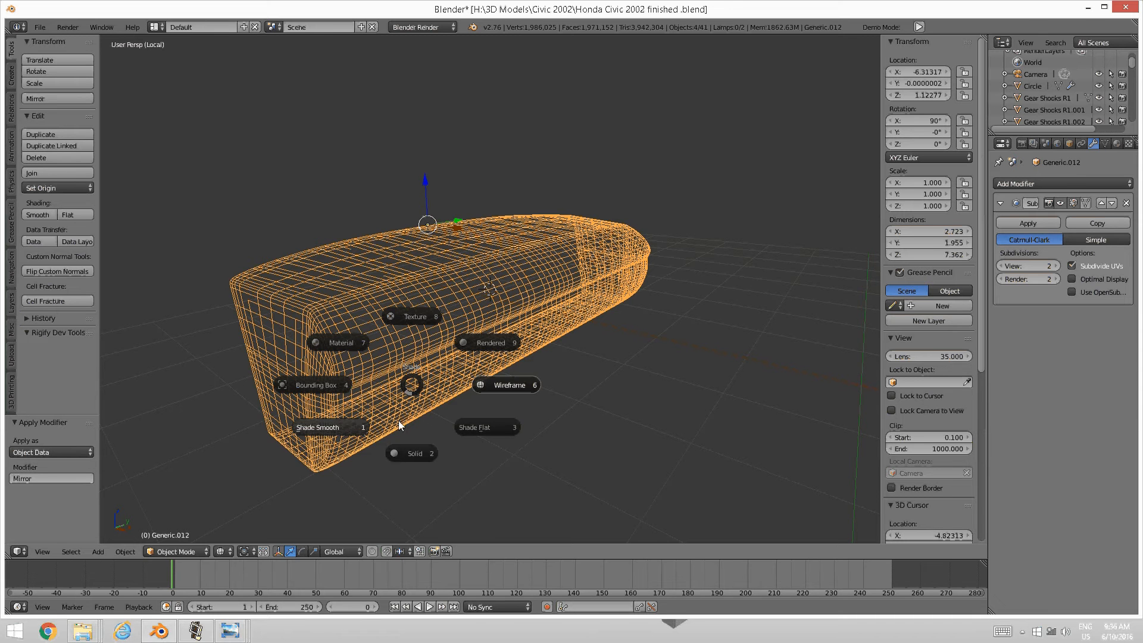
{"action": "left_click", "coordinate": [413, 454]}
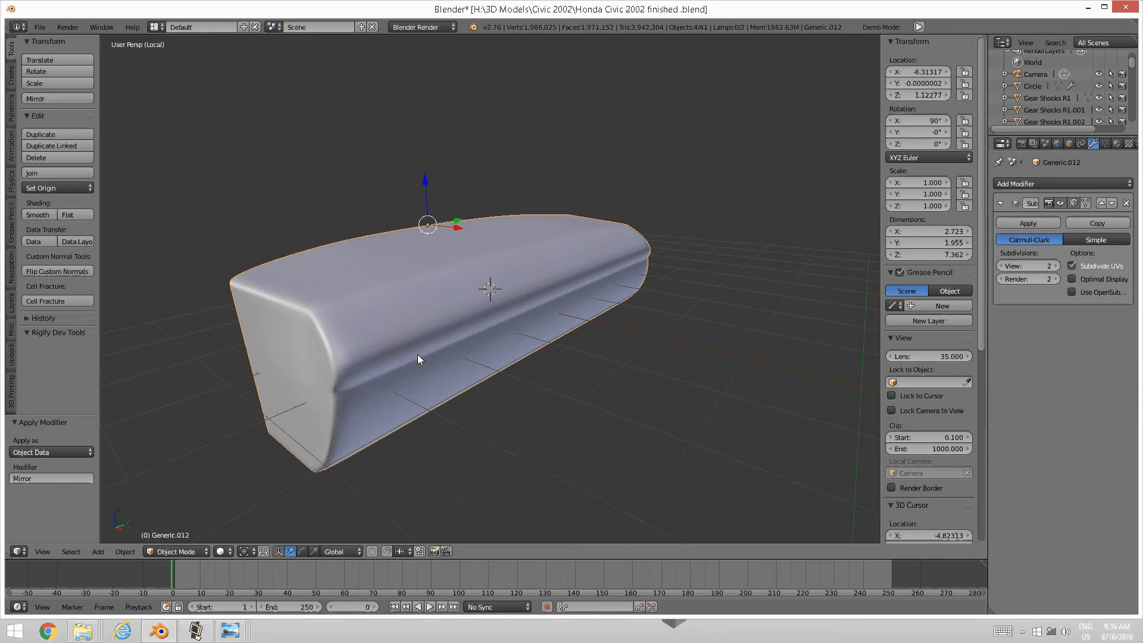
Exit the isolated view and examine how the mirrored dashboard fits the pillars and windshield edge
{"action": "mouse_move", "coordinate": [417, 355]}
{"action": "middle_mouse_down"}
{"action": "mouse_move", "coordinate": [488, 338]}
{"action": "mouse_move", "coordinate": [522, 358]}
{"action": "mouse_move", "coordinate": [480, 333]}
{"action": "mouse_move", "coordinate": [545, 291]}
{"action": "mouse_move", "coordinate": [597, 303]}
{"action": "mouse_move", "coordinate": [484, 284]}
{"action": "mouse_move", "coordinate": [588, 309]}
{"action": "mouse_move", "coordinate": [497, 296]}
{"action": "mouse_move", "coordinate": [524, 297]}
{"action": "mouse_move", "coordinate": [491, 319]}
{"action": "mouse_move", "coordinate": [515, 317]}
{"action": "mouse_move", "coordinate": [482, 318]}
{"action": "middle_mouse_up"}
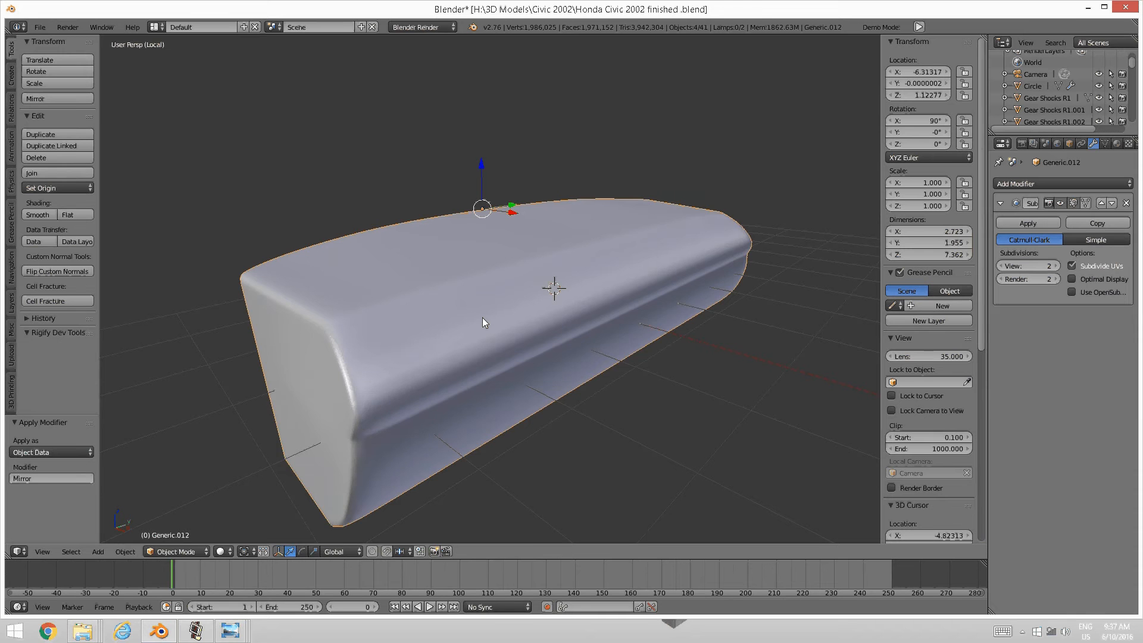
{"action": "key", "text": "KP_Divide"}
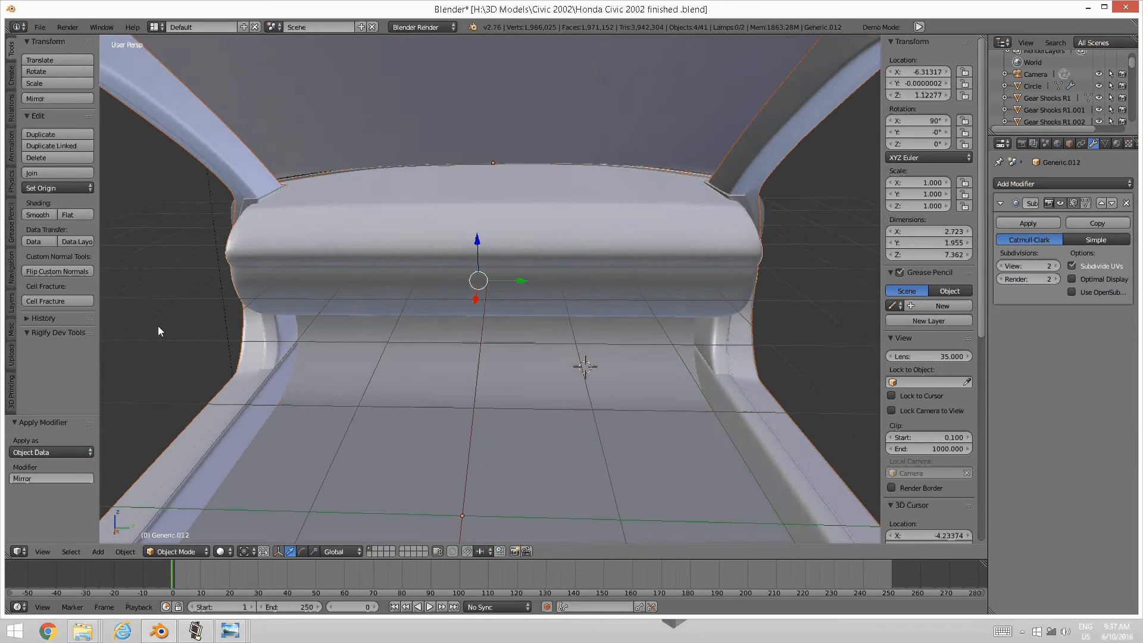
{"action": "middle_click_drag", "start_coordinate": [231, 359], "coordinate": [302, 304]}
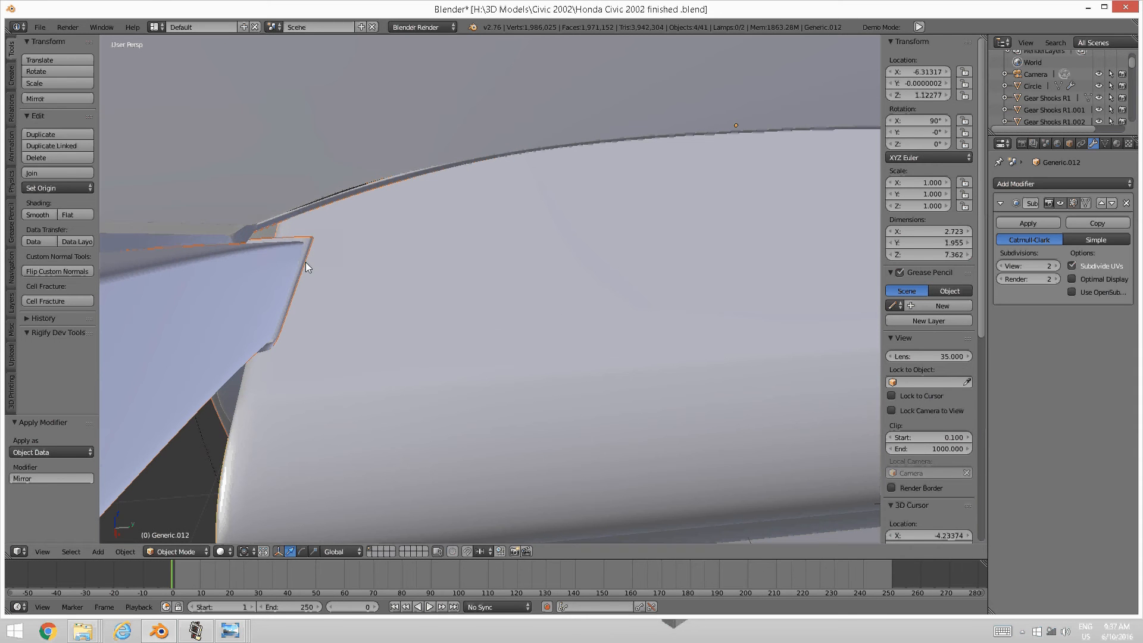
{"action": "middle_click_drag", "start_coordinate": [299, 261], "coordinate": [346, 357]}
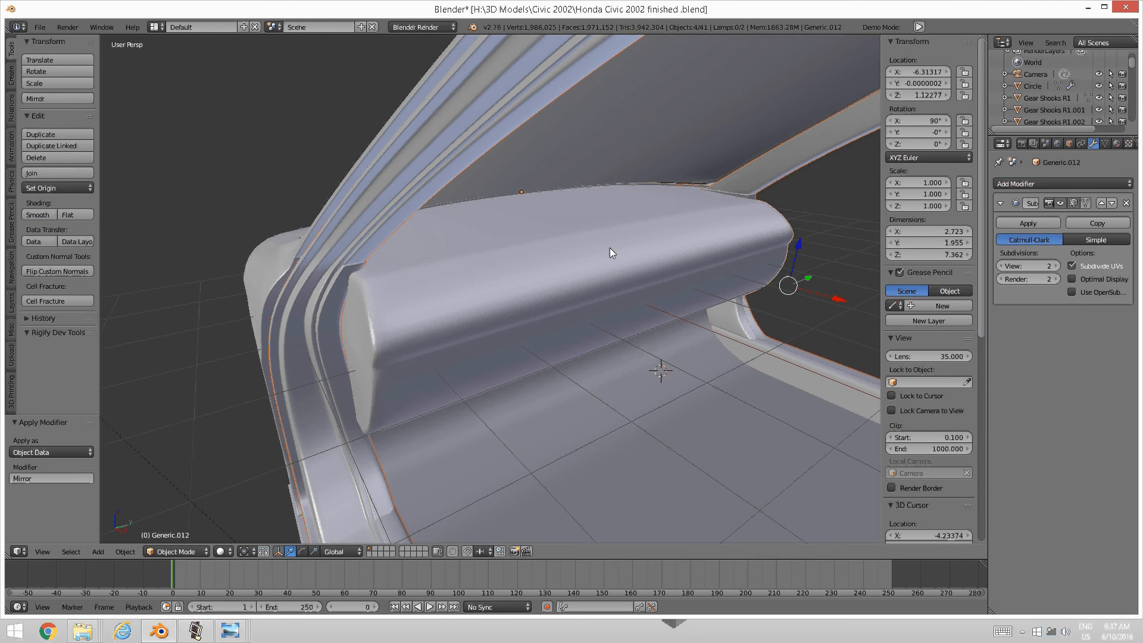
Switch to Windows Photo Viewer and examine the full dashboard in the driver-side interior photo
{"action": "middle_click_drag", "start_coordinate": [610, 247], "coordinate": [569, 249]}
{"action": "mouse_move", "coordinate": [228, 635]}
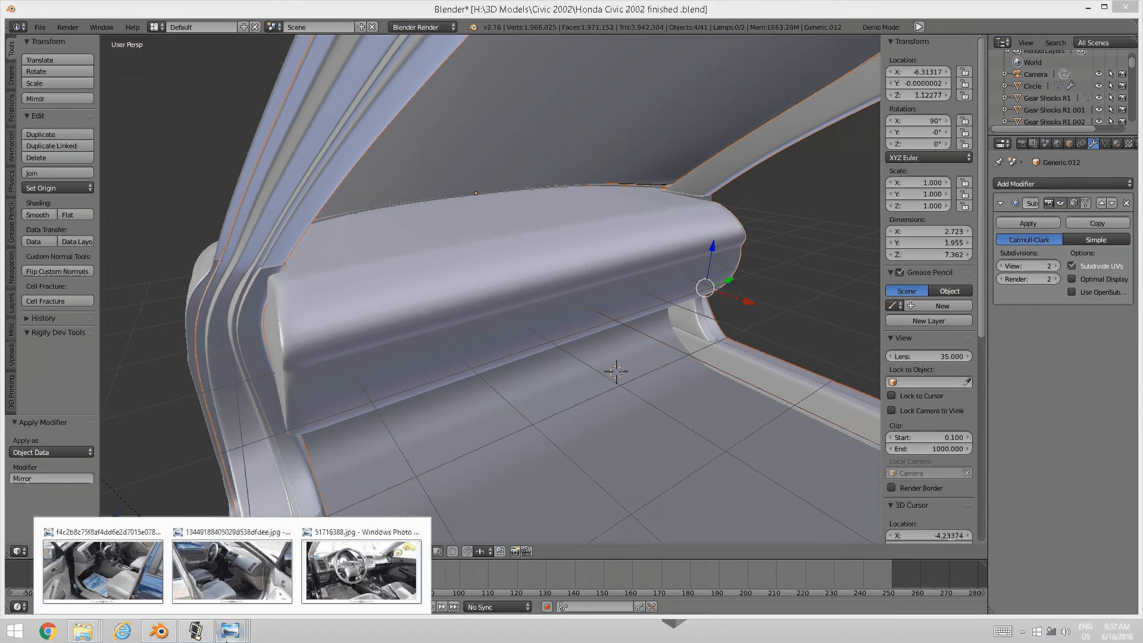
{"action": "left_click", "coordinate": [107, 565]}
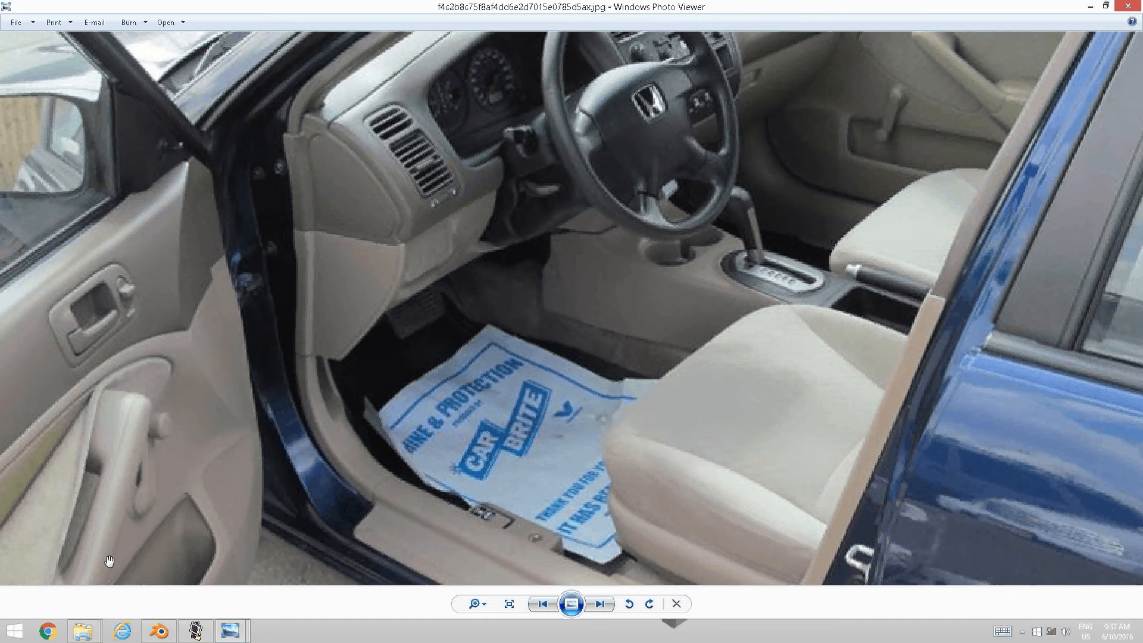
{"action": "left_click_drag", "start_coordinate": [851, 268], "coordinate": [791, 473]}
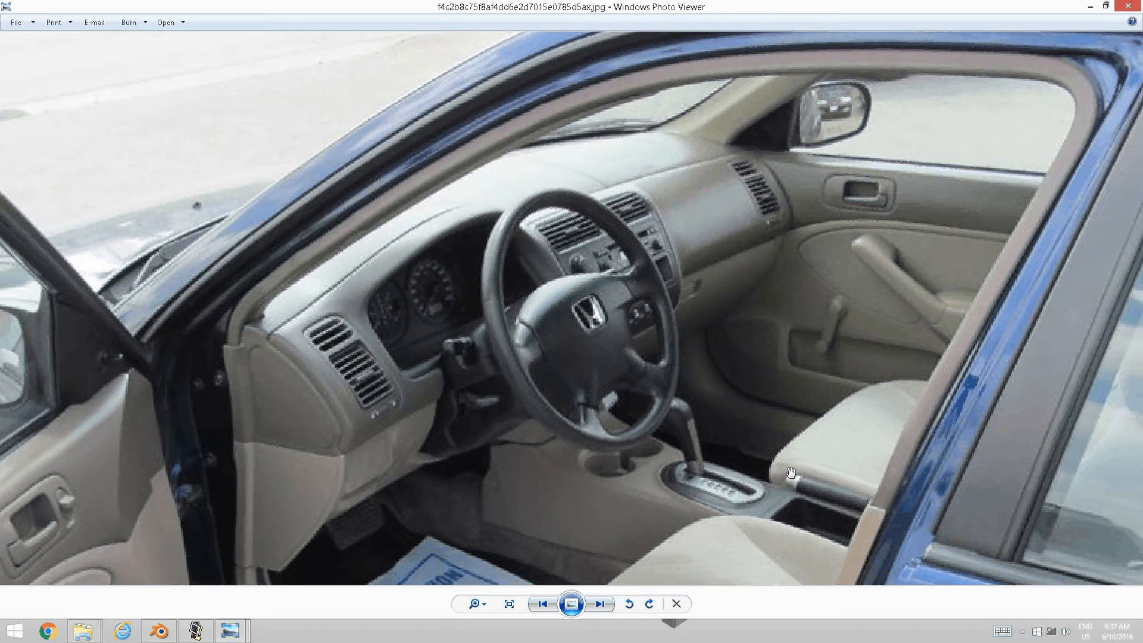
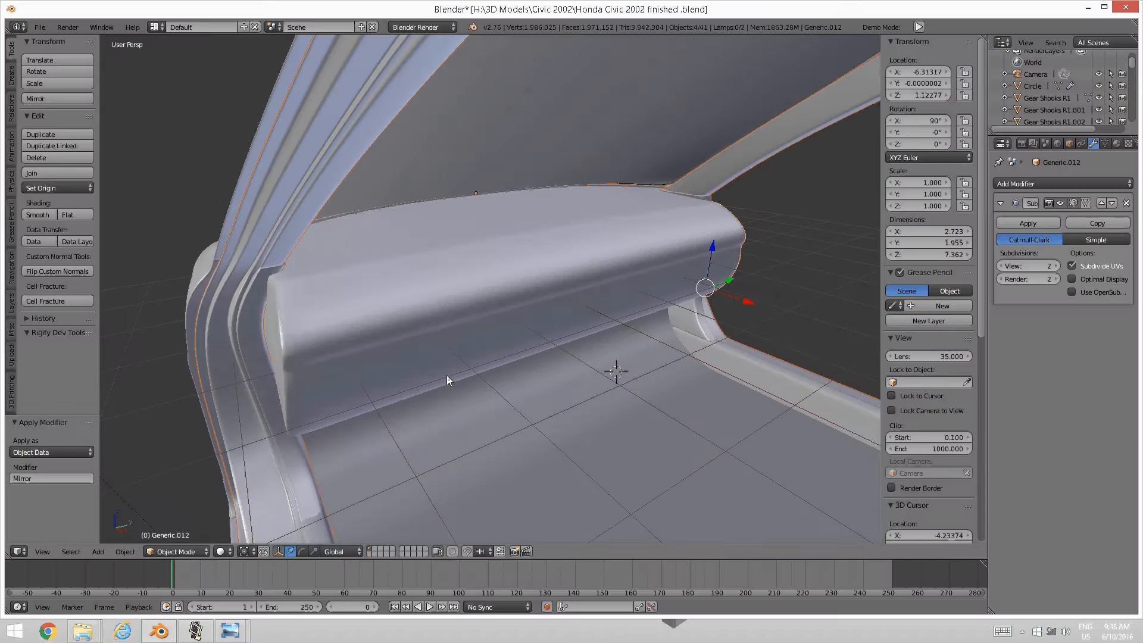
Put the dashboard in Edit Mode and add a crosswise loop cut just left of its centre
{"action": "middle_click_drag", "start_coordinate": [446, 375], "coordinate": [477, 323]}
{"action": "key", "text": "Tab"}
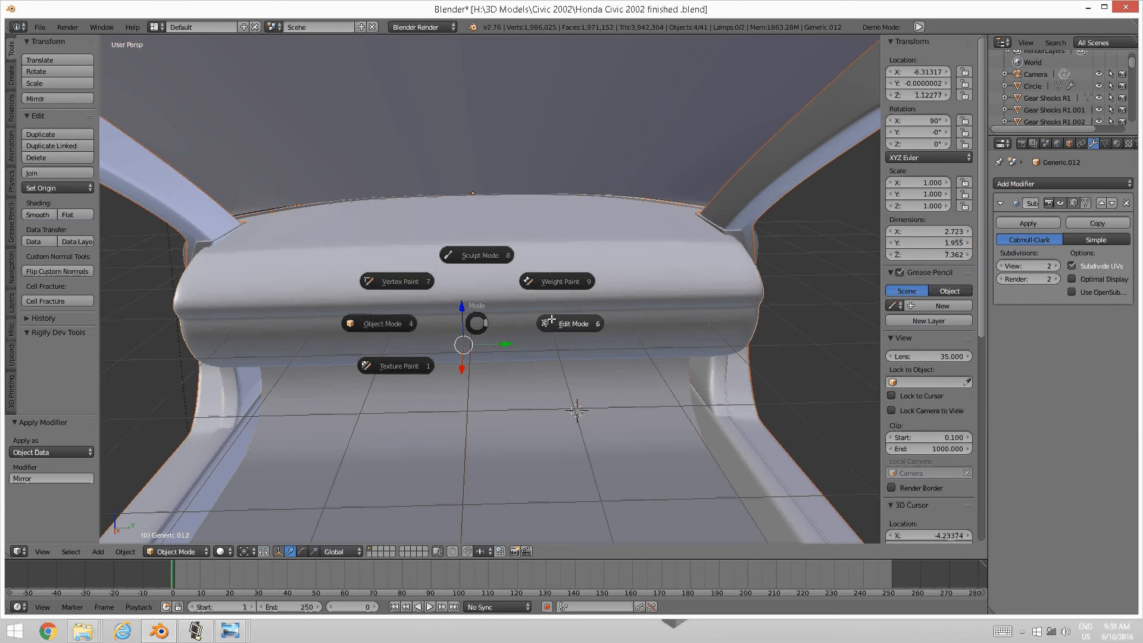
{"action": "left_click", "coordinate": [553, 318]}
{"action": "scroll", "coordinate": [550, 311], "scroll_direction": "up", "scroll_amount": 3}
{"action": "scroll", "coordinate": [549, 311], "scroll_direction": "down", "scroll_amount": 4}
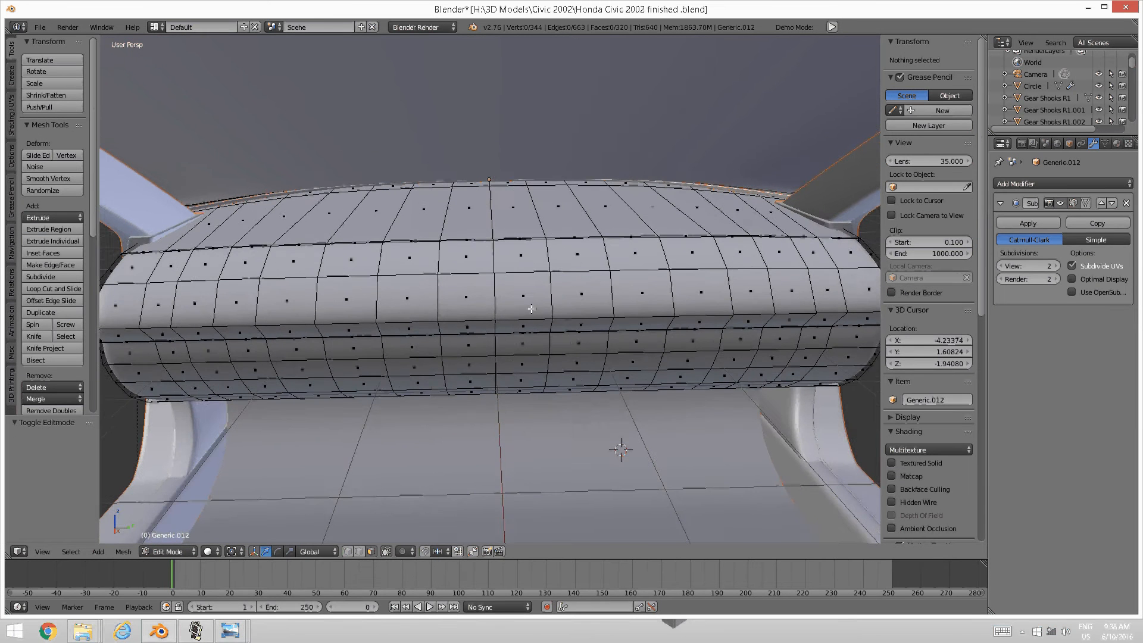
{"action": "key", "text": "ctrl+r"}
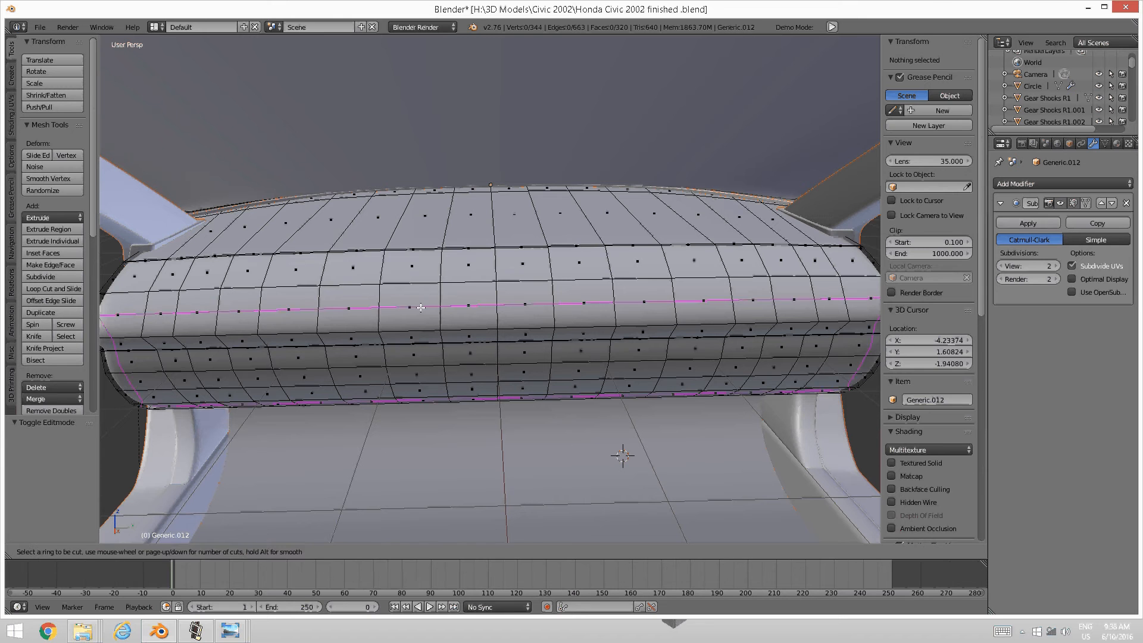
{"action": "left_click", "coordinate": [426, 339]}
{"action": "right_click", "coordinate": [427, 340]}
{"action": "key", "text": "a"}
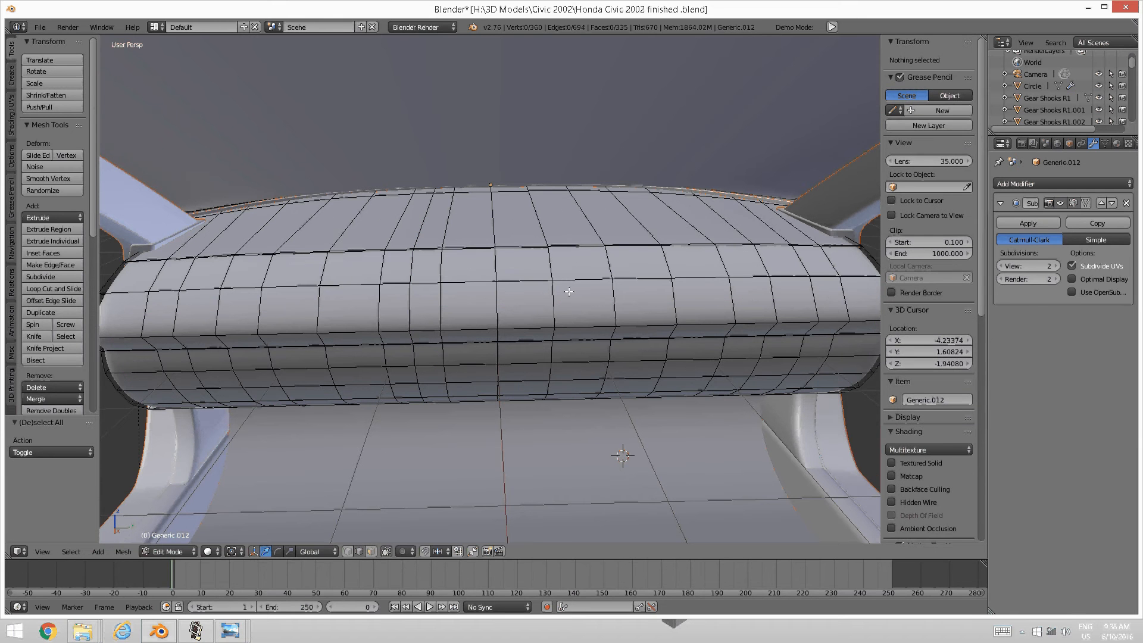
{"action": "key", "text": "ctrl+r"}
{"action": "left_click", "coordinate": [568, 287]}
{"action": "right_click", "coordinate": [570, 288]}
{"action": "key", "text": "a"}
{"action": "key", "text": "ctrl+z"}
{"action": "key", "text": "ctrl+z"}
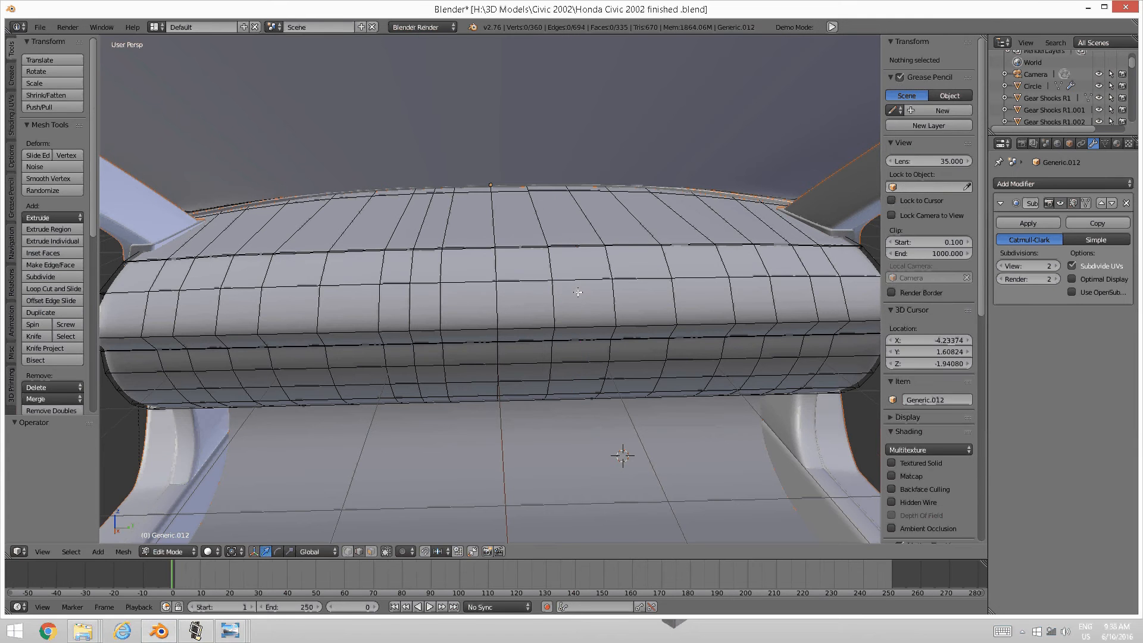
Add a matching crosswise loop cut just right of the dashboard's centre without sliding it
{"action": "key", "text": "ctrl+r"}
{"action": "left_click", "coordinate": [578, 292]}
{"action": "right_click", "coordinate": [577, 292]}
{"action": "key", "text": "a"}
Switch to face selection and select a narrow column of faces down the dashboard front, left of the centre
{"action": "middle_click_drag", "start_coordinate": [577, 293], "coordinate": [470, 316]}
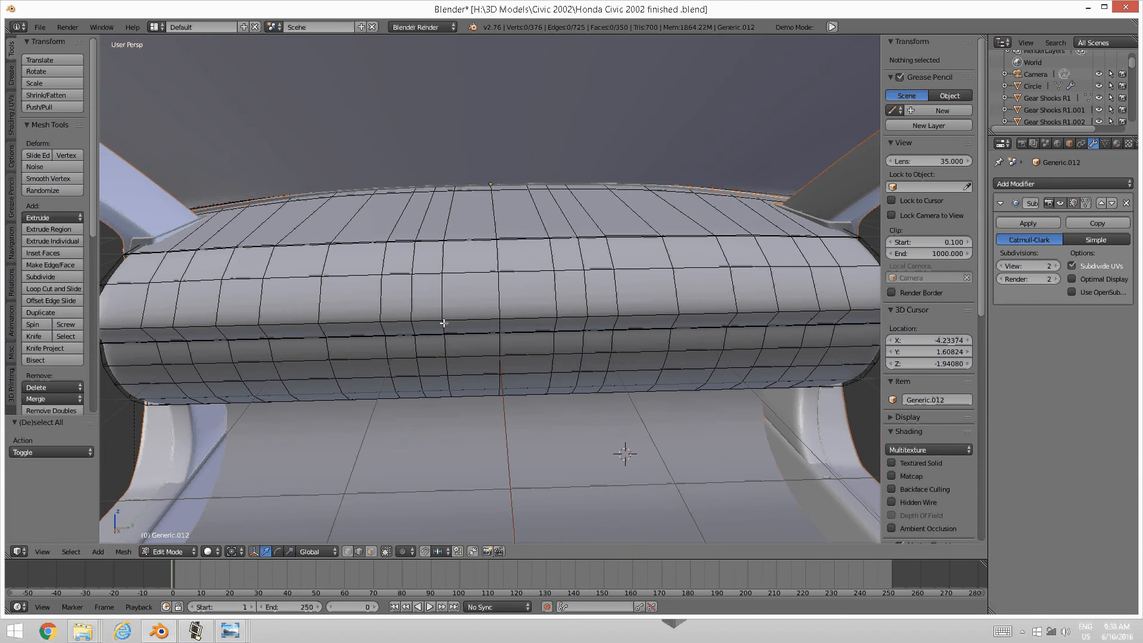
{"action": "key", "text": "ctrl+Tab"}
{"action": "left_click", "coordinate": [443, 323]}
{"action": "right_click", "coordinate": [434, 322]}
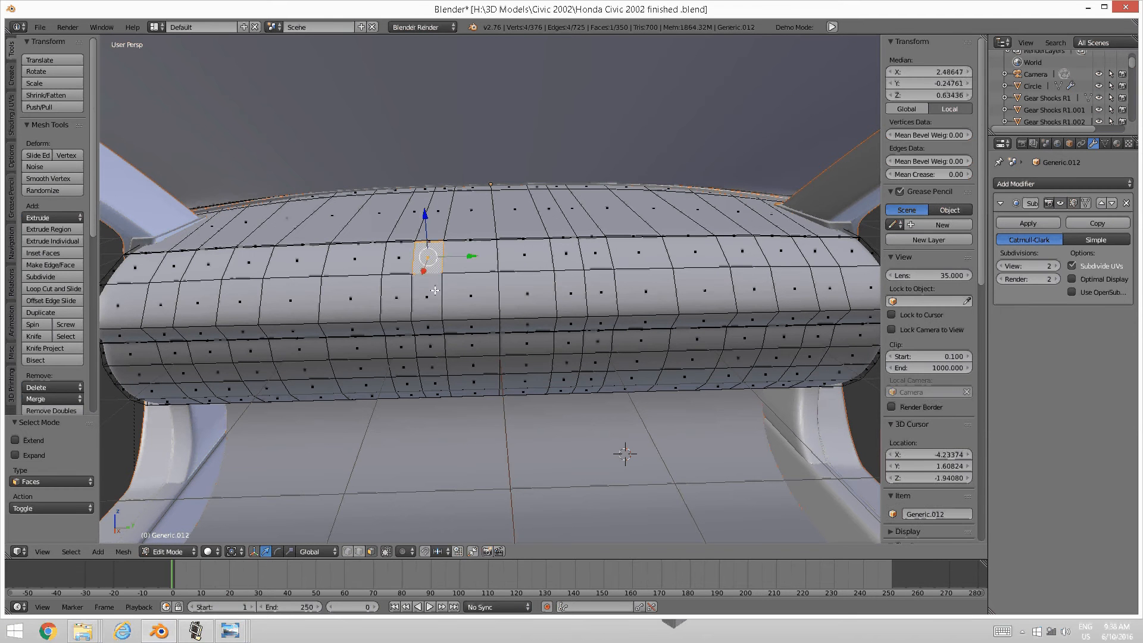
{"action": "right_click", "coordinate": [430, 333], "text": "shift"}
{"action": "right_click", "coordinate": [431, 353], "text": "shift"}
{"action": "right_click", "coordinate": [438, 369], "text": "shift"}
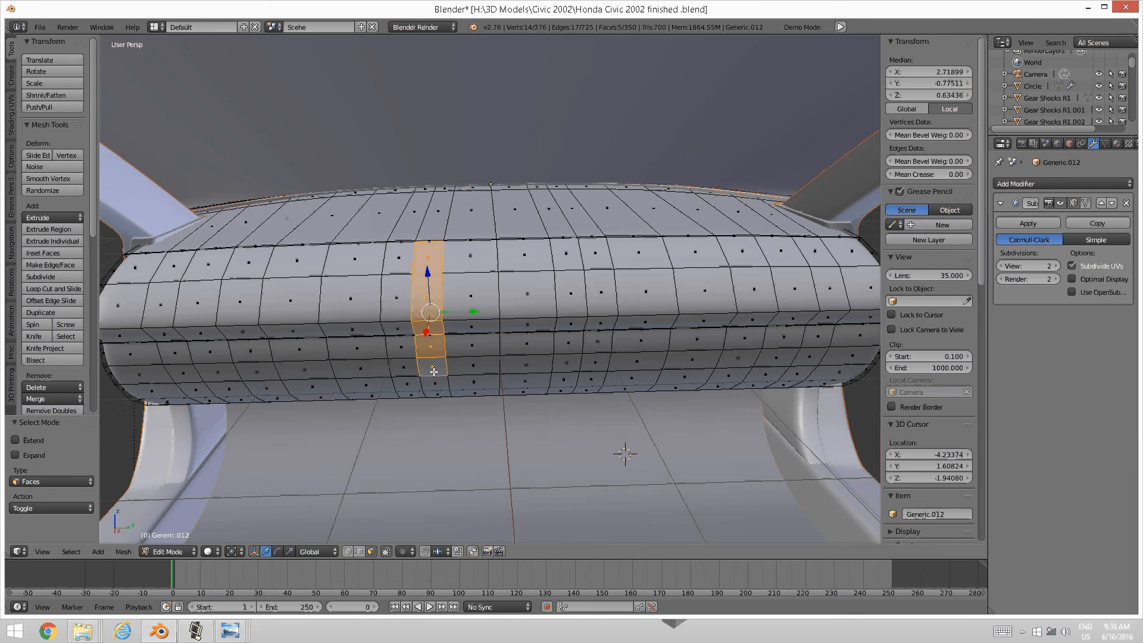
Extend the face selection across the centre of the dashboard's lower front over two rows
{"action": "middle_click_drag", "start_coordinate": [438, 369], "coordinate": [448, 303]}
{"action": "right_click", "coordinate": [447, 298], "text": "shift"}
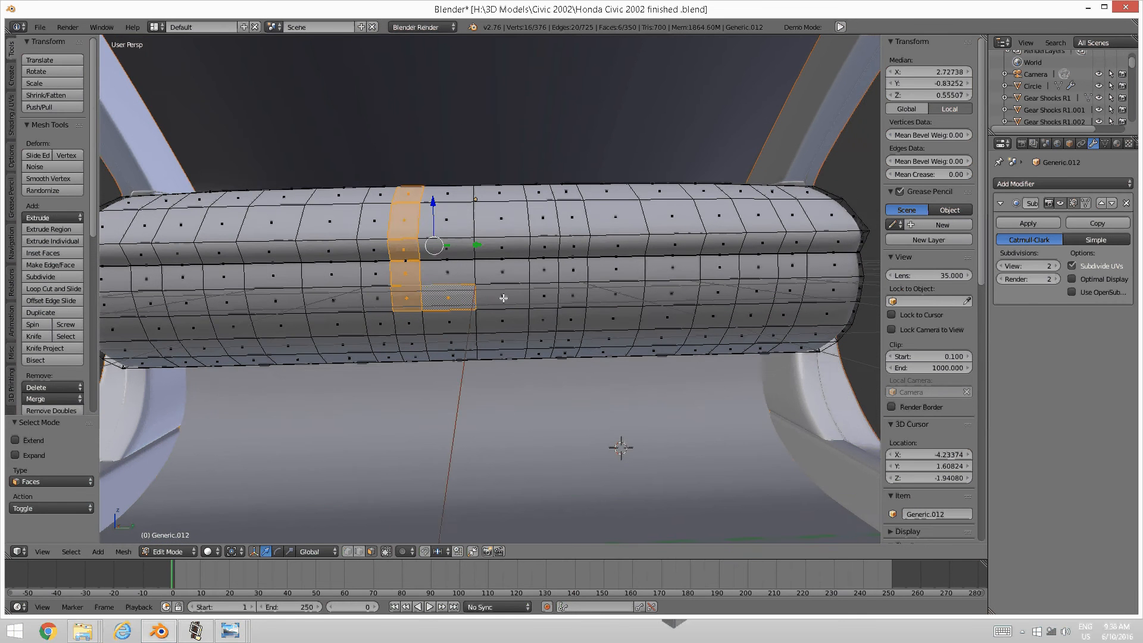
{"action": "right_click", "coordinate": [529, 294], "text": "shift"}
{"action": "right_click", "coordinate": [543, 296], "text": "shift"}
{"action": "right_click", "coordinate": [543, 271], "text": "shift"}
{"action": "right_click", "coordinate": [502, 273], "text": "shift"}
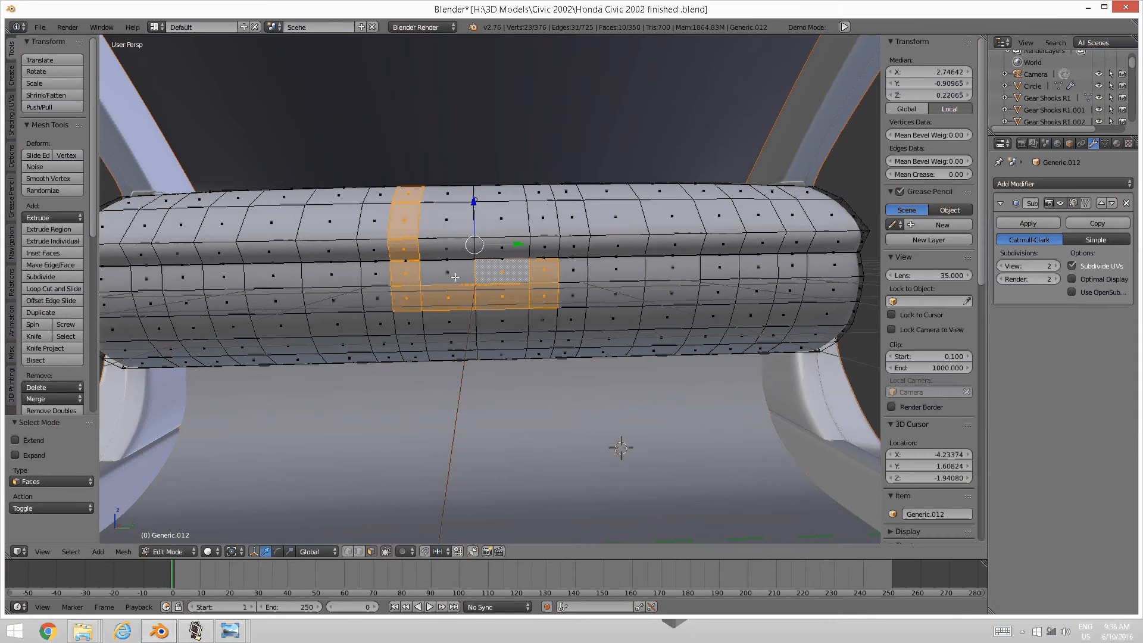
{"action": "right_click", "coordinate": [437, 272], "text": "shift"}
Fill the selection with Circle Select into a solid four-column block of faces on the dashboard's front centre
{"action": "scroll", "coordinate": [436, 283], "scroll_direction": "up", "scroll_amount": 2}
{"action": "middle_click_drag", "start_coordinate": [436, 284], "coordinate": [434, 271]}
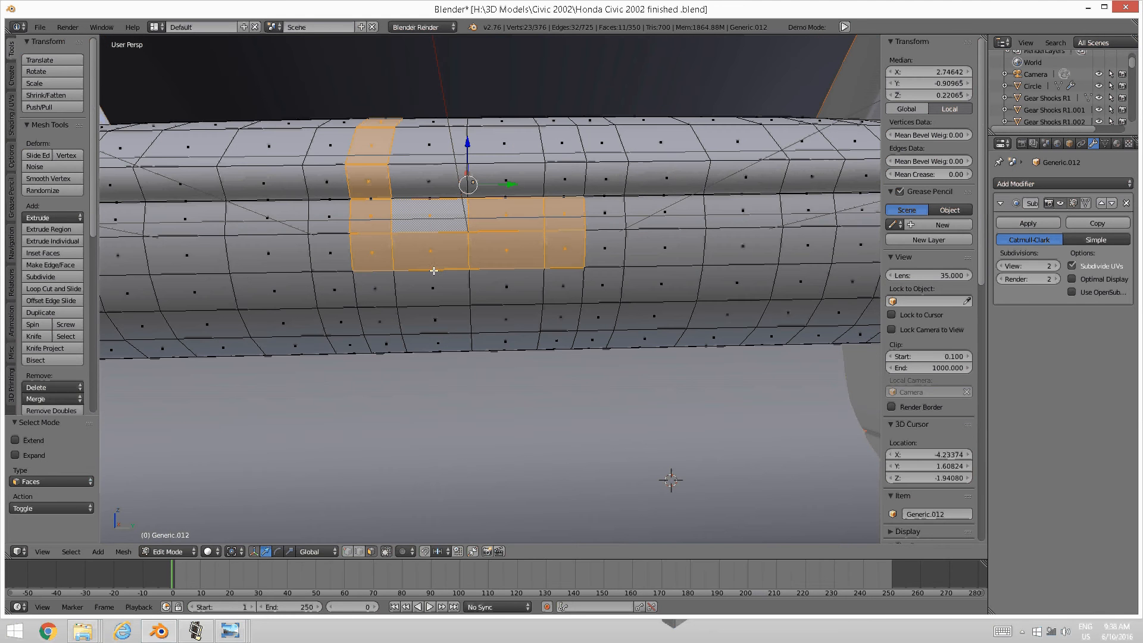
{"action": "key", "text": "x"}
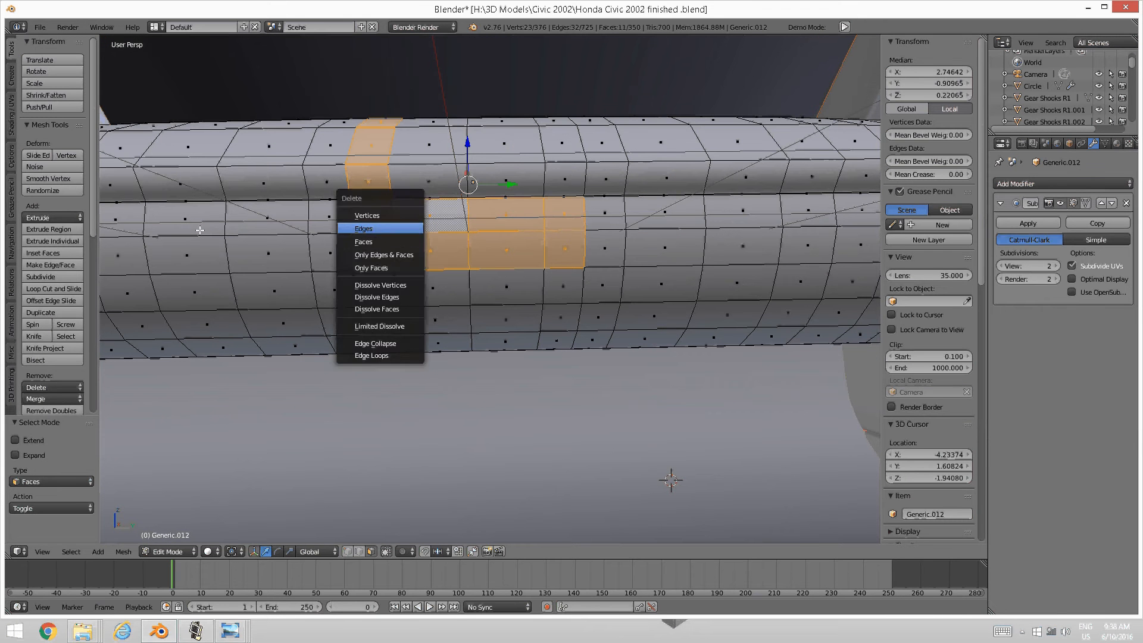
{"action": "key", "text": "Escape"}
{"action": "key", "text": "c"}
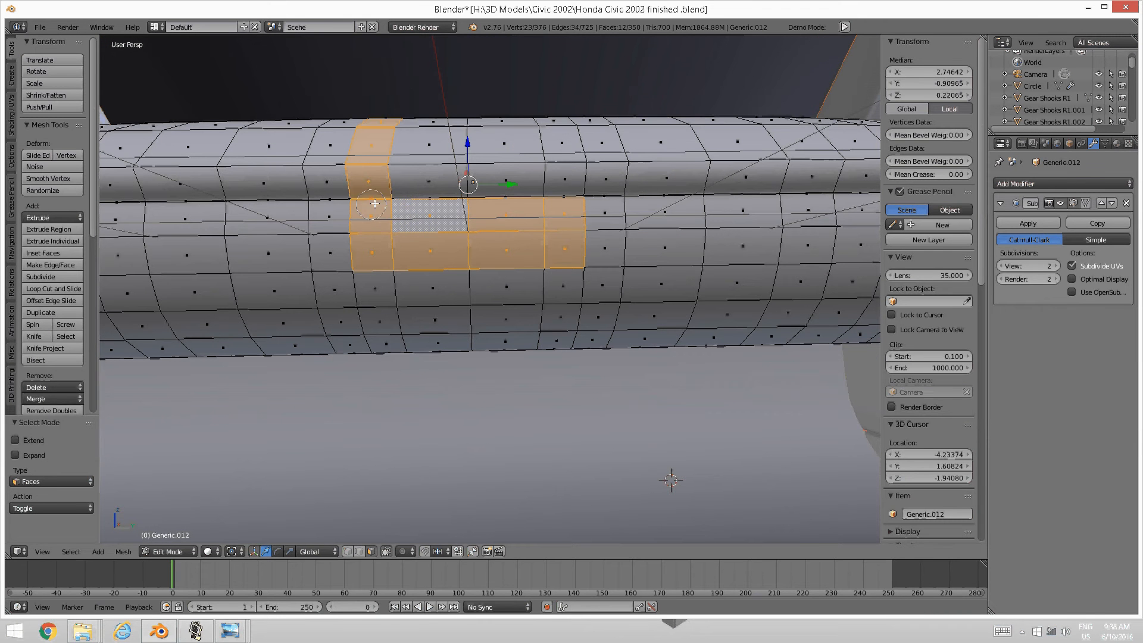
{"action": "mouse_move", "coordinate": [373, 197]}
{"action": "left_mouse_down"}
{"action": "mouse_move", "coordinate": [554, 189]}
{"action": "mouse_move", "coordinate": [459, 172]}
{"action": "left_mouse_up"}
{"action": "right_click", "coordinate": [458, 171]}
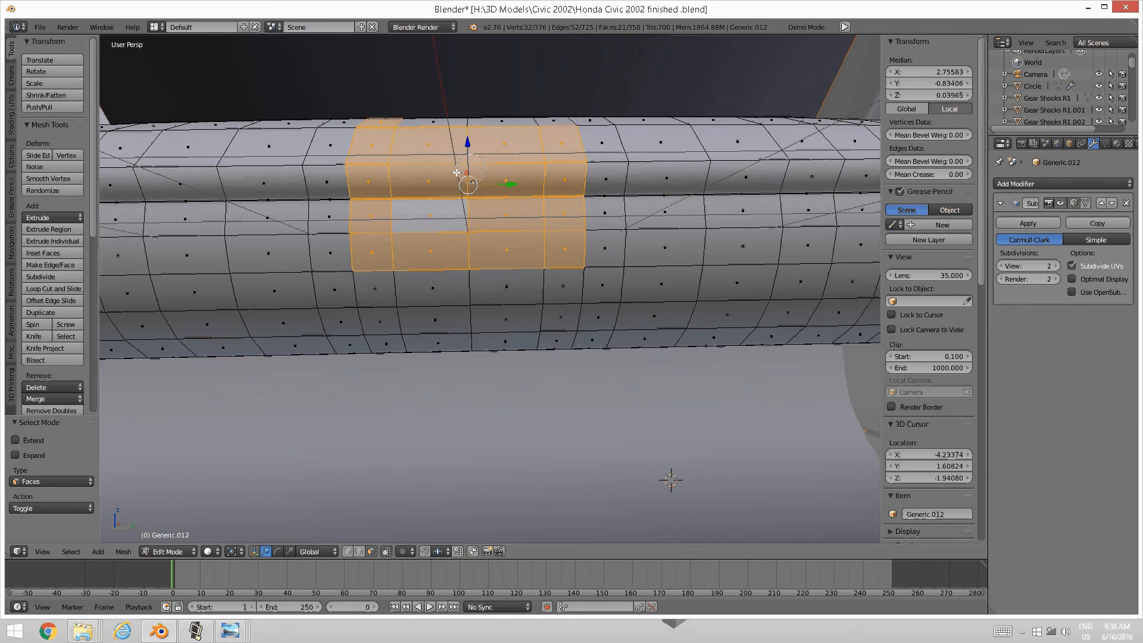
{"action": "middle_click_drag", "start_coordinate": [439, 155], "coordinate": [424, 179]}
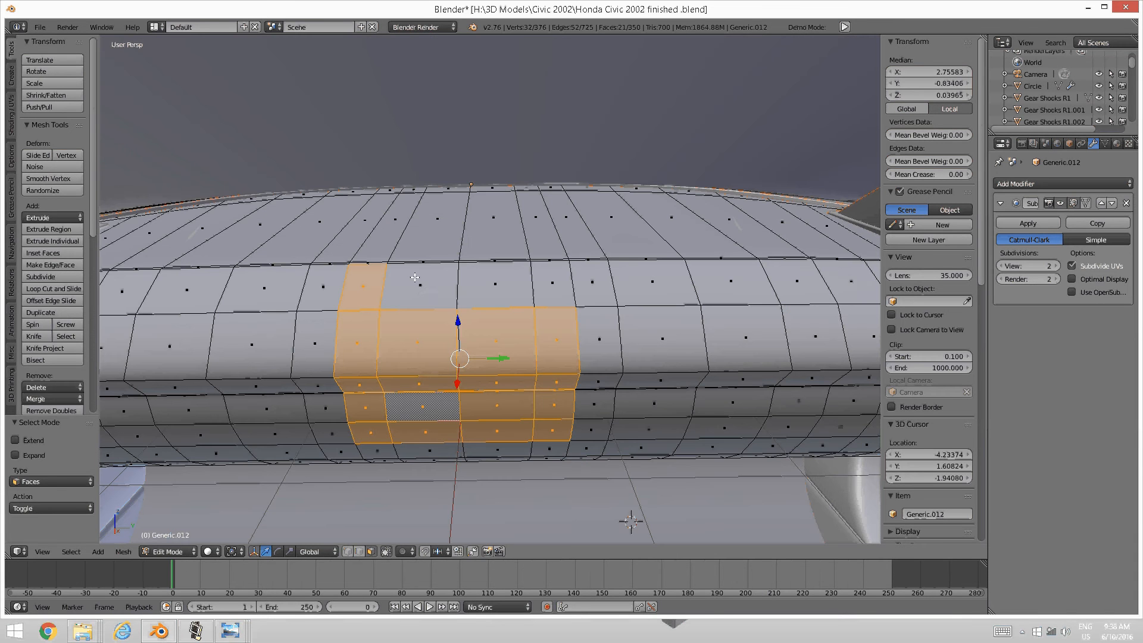
{"action": "left_click_drag", "start_coordinate": [426, 301], "coordinate": [554, 289]}
{"action": "right_click", "coordinate": [452, 339]}
{"action": "middle_click_drag", "start_coordinate": [452, 338], "coordinate": [488, 331]}
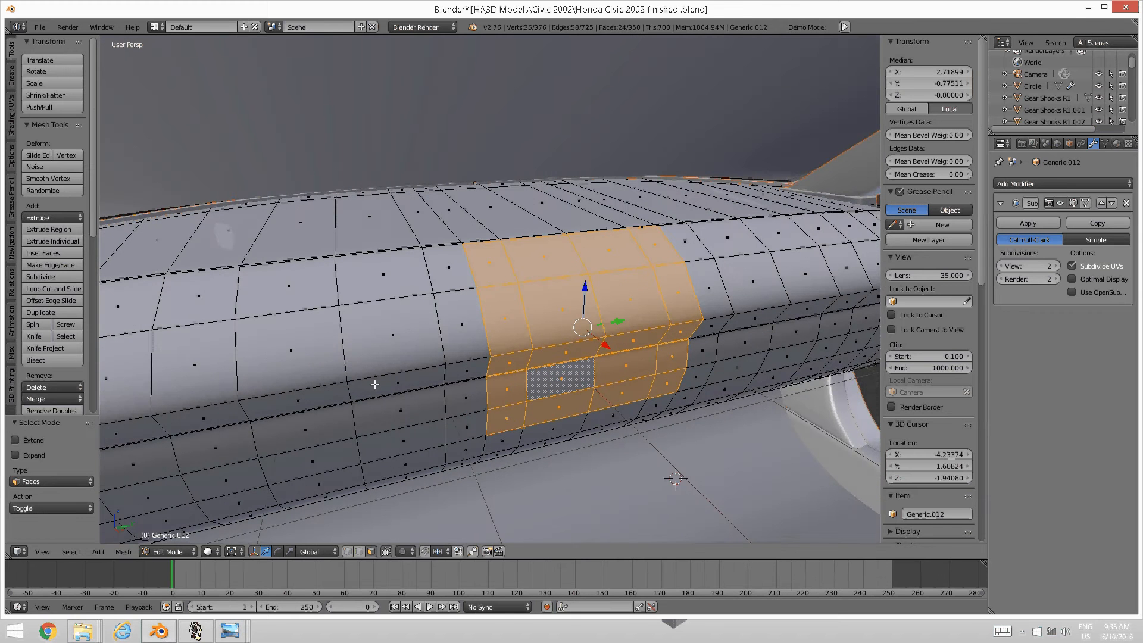
Compare the selected centre block with the radio and console area in the passenger-side interior photo
{"action": "mouse_move", "coordinate": [230, 632]}
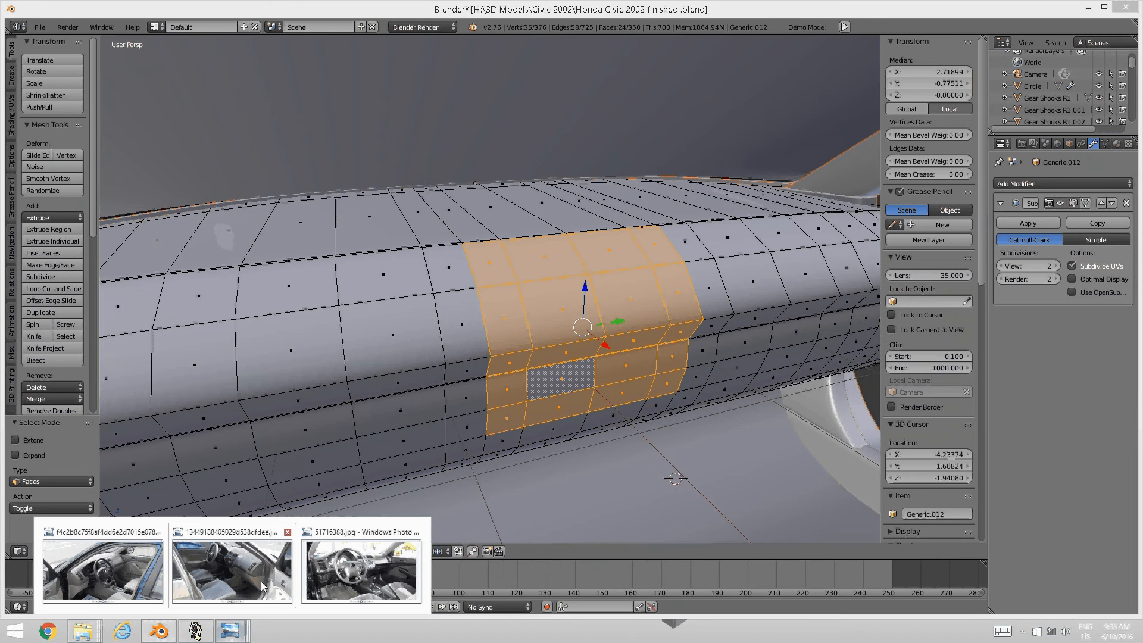
{"action": "left_click", "coordinate": [261, 581]}
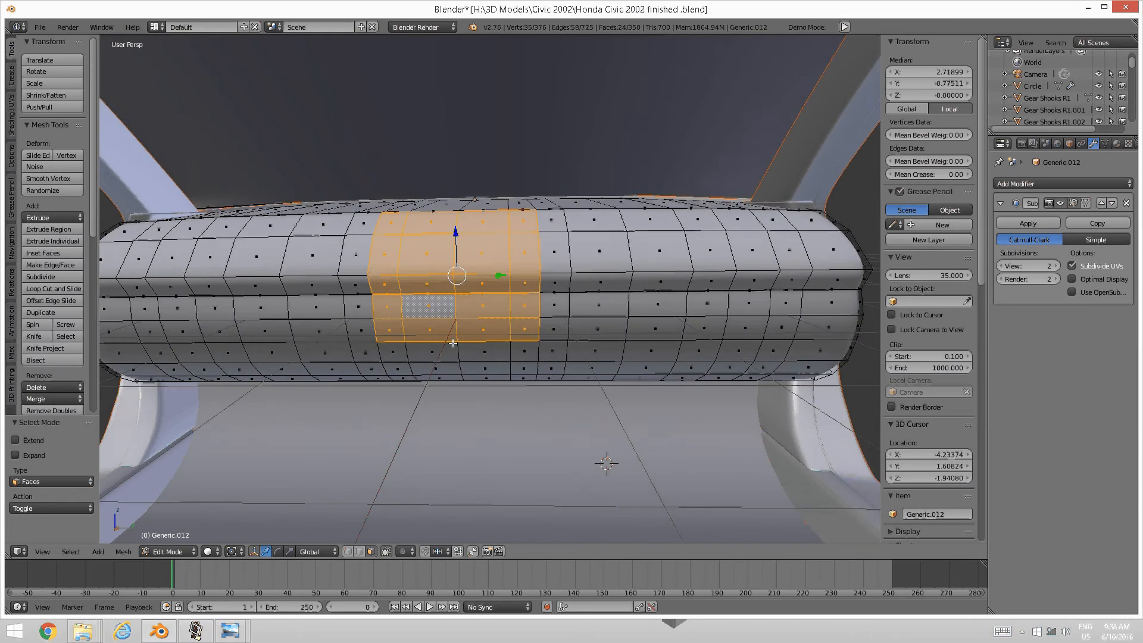
{"action": "scroll", "coordinate": [457, 335], "scroll_direction": "down", "scroll_amount": 5}
{"action": "middle_click_drag", "start_coordinate": [461, 339], "coordinate": [462, 342]}
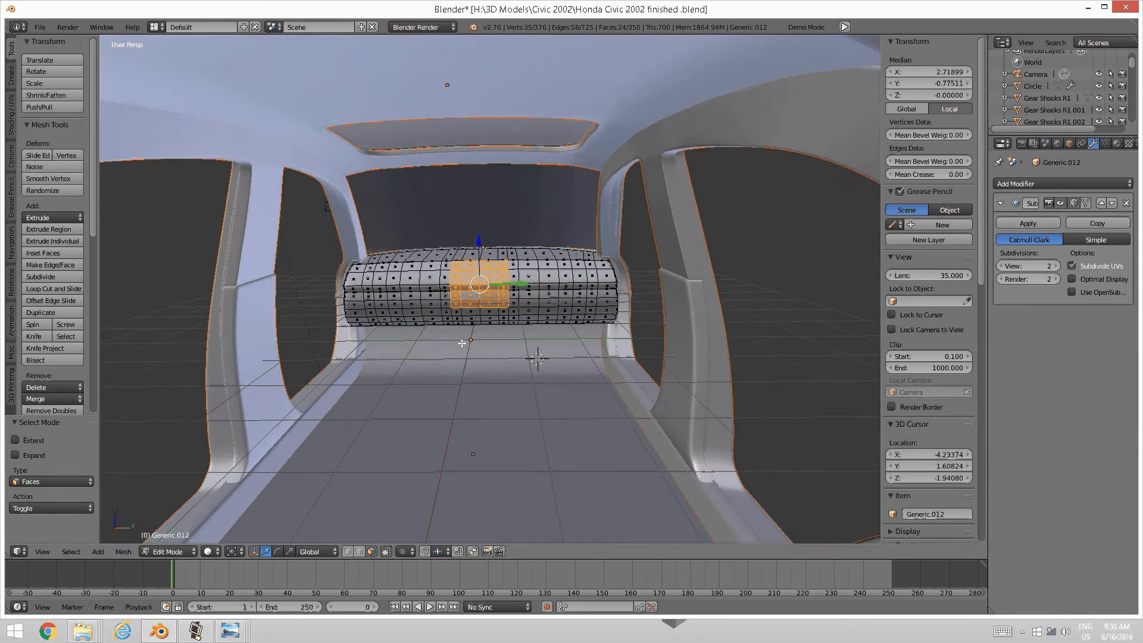
{"action": "scroll", "coordinate": [462, 343], "scroll_direction": "up", "scroll_amount": 5}
{"action": "scroll", "coordinate": [470, 345], "scroll_direction": "up", "scroll_amount": 2}
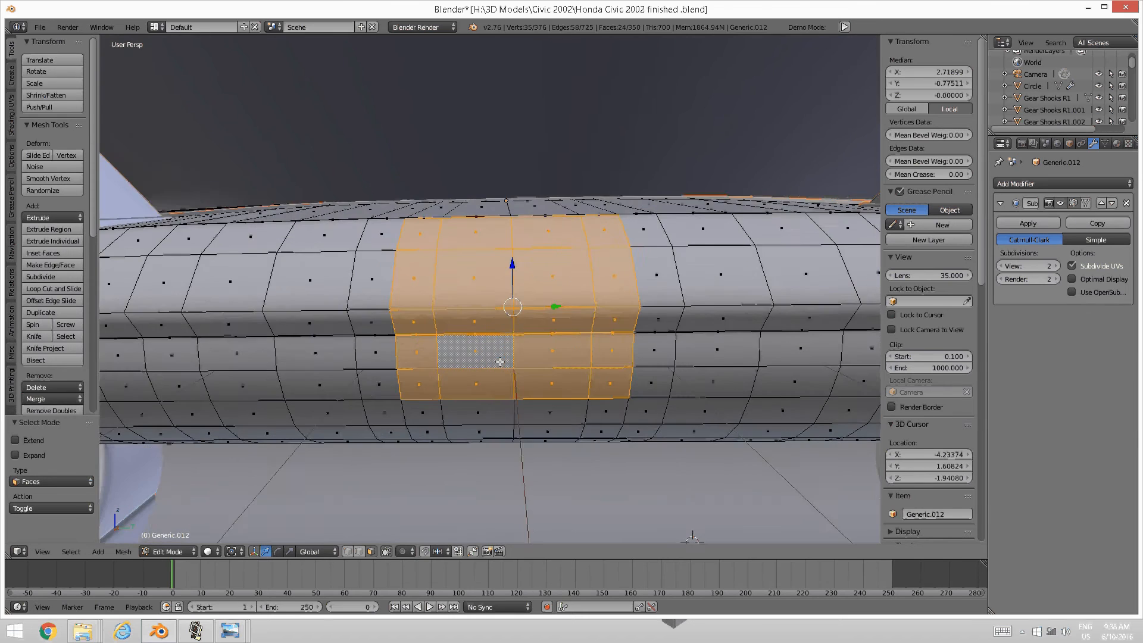
{"action": "middle_click_drag", "start_coordinate": [499, 362], "coordinate": [464, 361]}
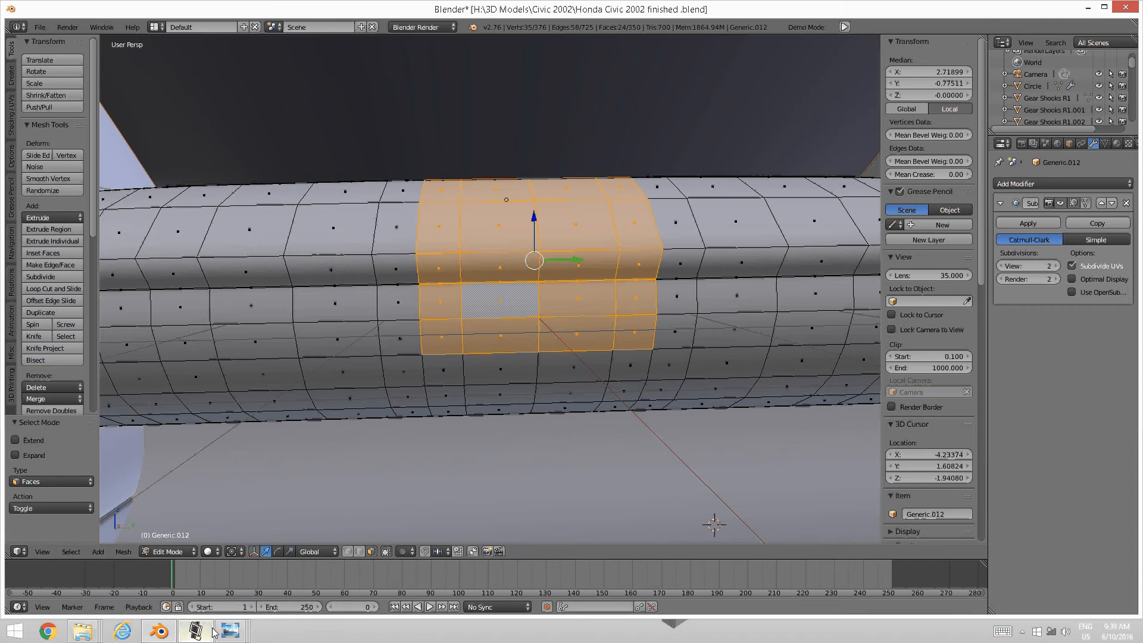
{"action": "mouse_move", "coordinate": [230, 630]}
{"action": "left_click", "coordinate": [221, 561]}
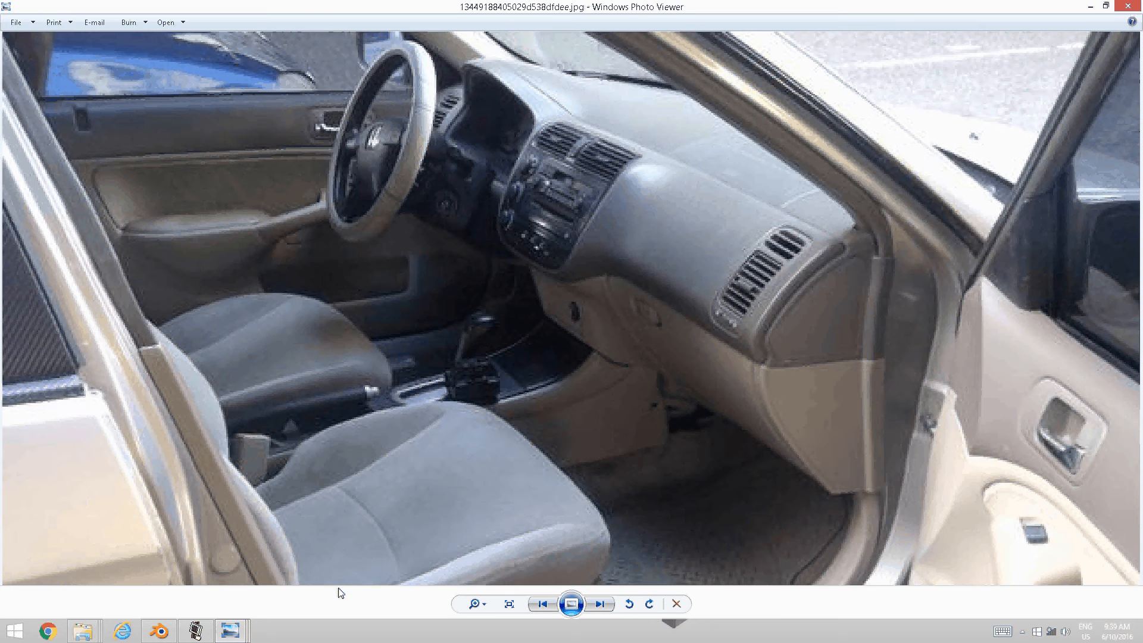
{"action": "left_click", "coordinate": [159, 631]}
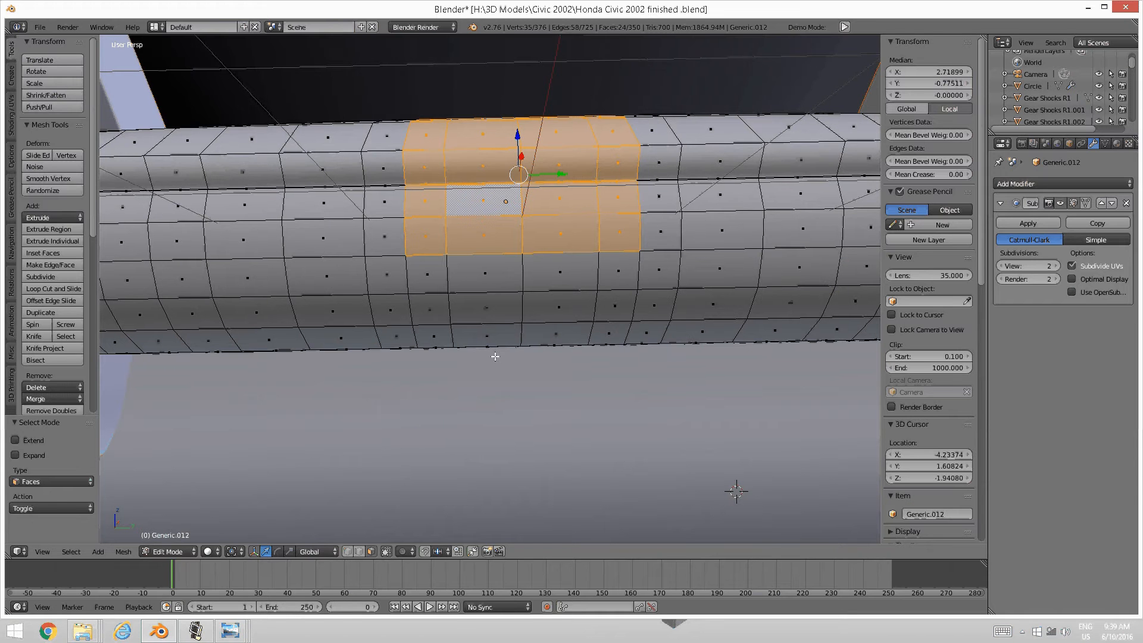
Isolate the dashboard and circle-select centre faces on its lower front and underside in addition to the front block
{"action": "key", "text": "KP_Divide"}
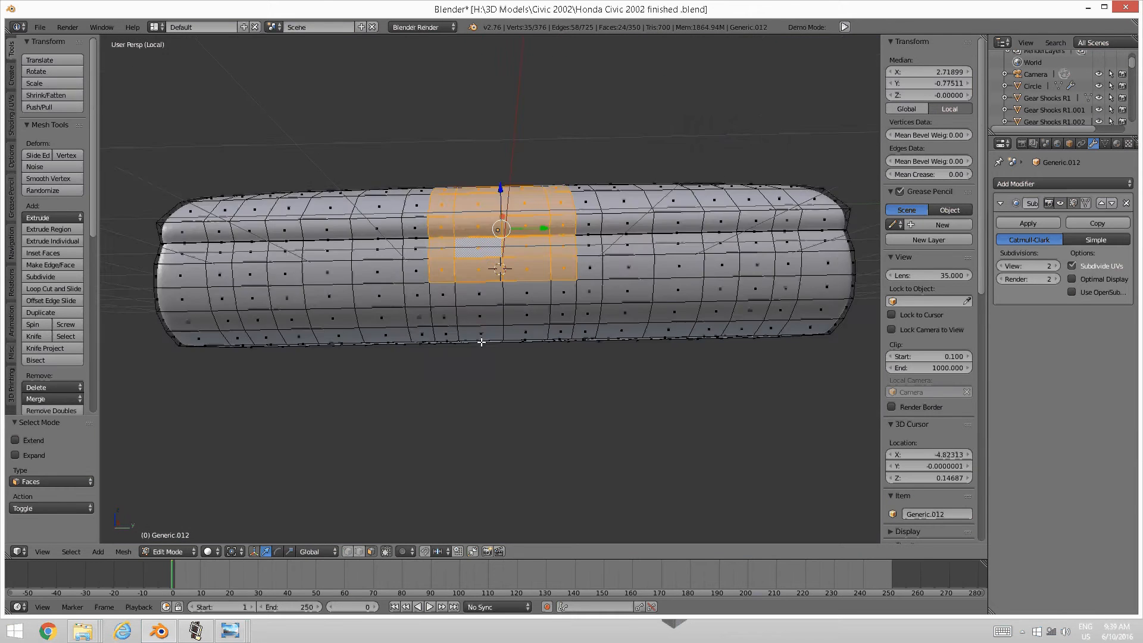
{"action": "scroll", "coordinate": [515, 253], "scroll_direction": "up", "scroll_amount": 4}
{"action": "middle_click_drag", "start_coordinate": [478, 320], "coordinate": [480, 292]}
{"action": "key", "text": "c"}
{"action": "mouse_move", "coordinate": [404, 300]}
{"action": "left_mouse_down"}
{"action": "mouse_move", "coordinate": [464, 334]}
{"action": "mouse_move", "coordinate": [492, 374]}
{"action": "mouse_move", "coordinate": [519, 352]}
{"action": "left_mouse_up"}
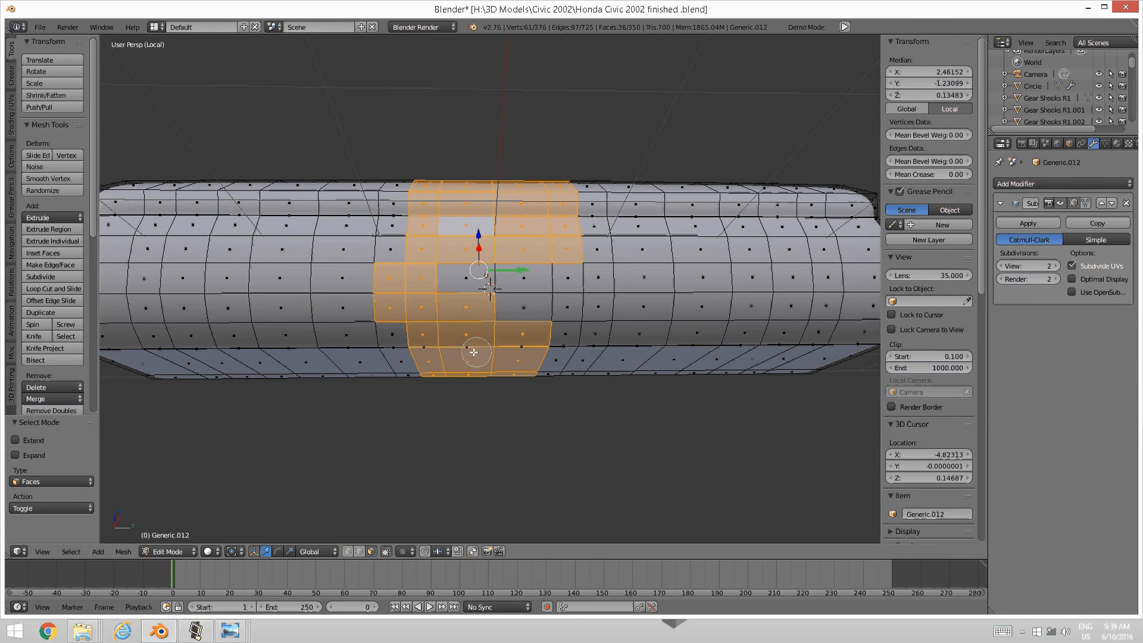
{"action": "right_click", "coordinate": [431, 347]}
Fill the gaps in the lower front and underside selection and deselect the stray faces left of the block
{"action": "middle_click_drag", "start_coordinate": [439, 354], "coordinate": [441, 309]}
{"action": "scroll", "coordinate": [441, 322], "scroll_direction": "up", "scroll_amount": 4}
{"action": "key", "text": "v"}
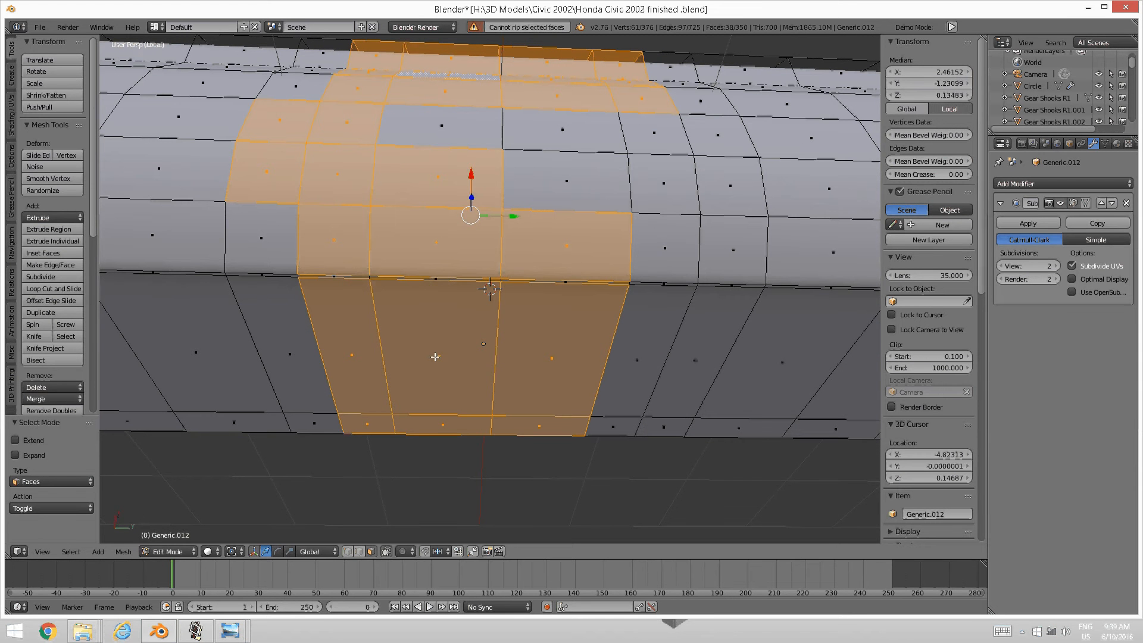
{"action": "key", "text": "c"}
{"action": "mouse_move", "coordinate": [387, 290]}
{"action": "left_mouse_down"}
{"action": "mouse_move", "coordinate": [357, 280]}
{"action": "mouse_move", "coordinate": [625, 292]}
{"action": "mouse_move", "coordinate": [613, 408]}
{"action": "mouse_move", "coordinate": [628, 179]}
{"action": "mouse_move", "coordinate": [562, 146]}
{"action": "mouse_move", "coordinate": [619, 140]}
{"action": "mouse_move", "coordinate": [433, 140]}
{"action": "left_mouse_up"}
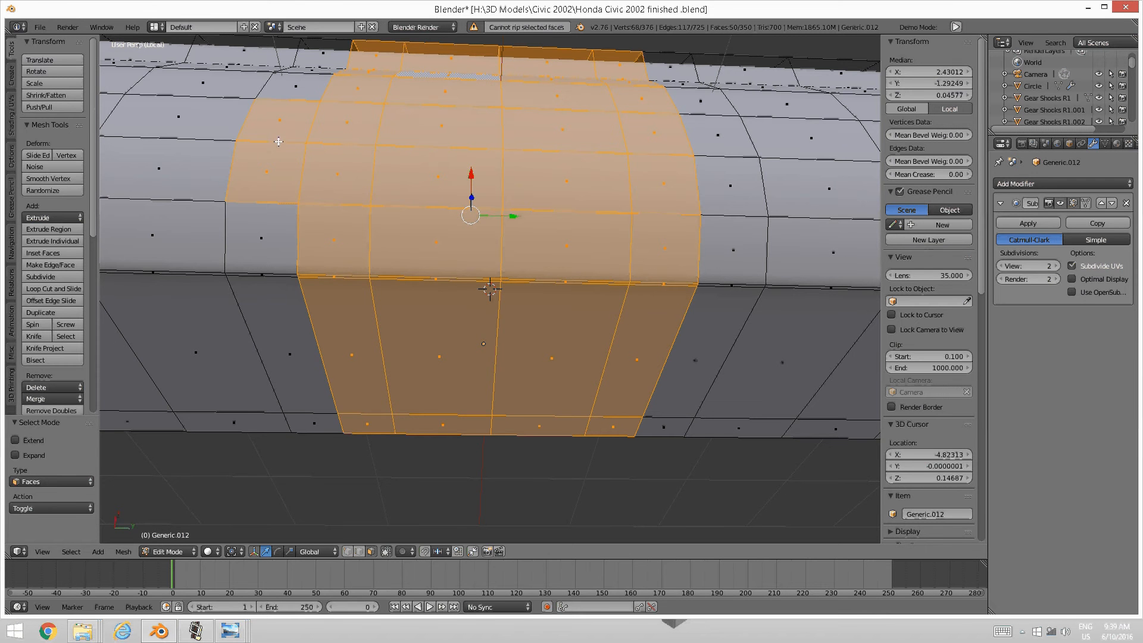
{"action": "middle_click", "coordinate": [279, 141]}
{"action": "right_click", "coordinate": [268, 166]}
Add the narrow row along the upper front edge to the centre selection, leaving the large top-surface faces unselected
{"action": "scroll", "coordinate": [268, 166], "scroll_direction": "down", "scroll_amount": 4}
{"action": "middle_click_drag", "start_coordinate": [350, 160], "coordinate": [341, 314]}
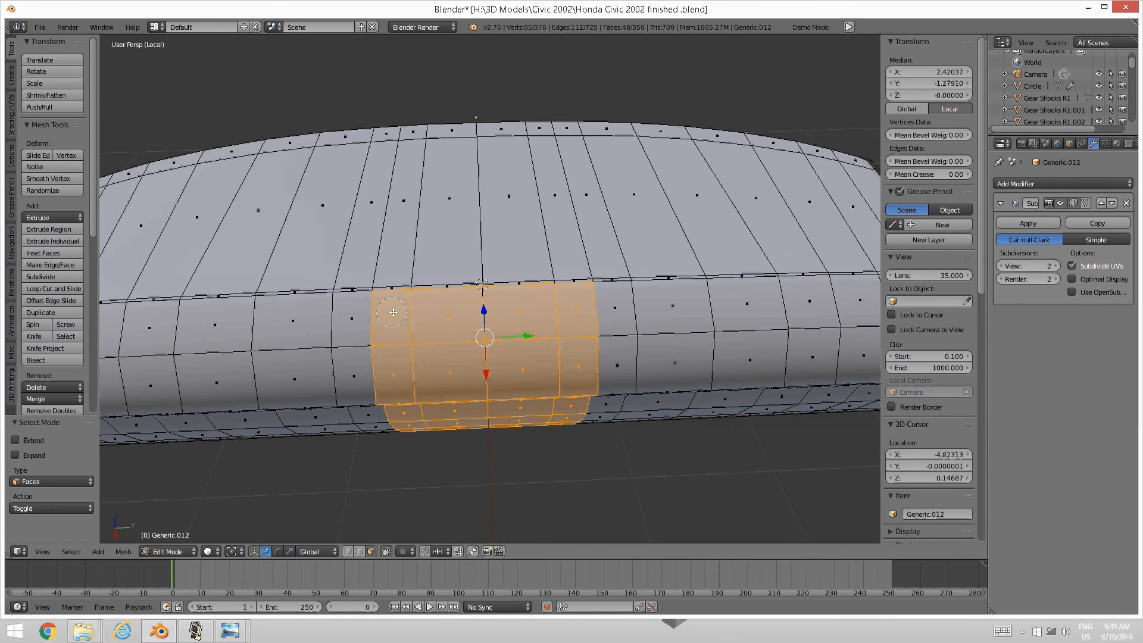
{"action": "key", "text": "c"}
{"action": "mouse_move", "coordinate": [427, 202]}
{"action": "left_mouse_down"}
{"action": "mouse_move", "coordinate": [441, 287]}
{"action": "mouse_move", "coordinate": [556, 288]}
{"action": "left_mouse_up"}
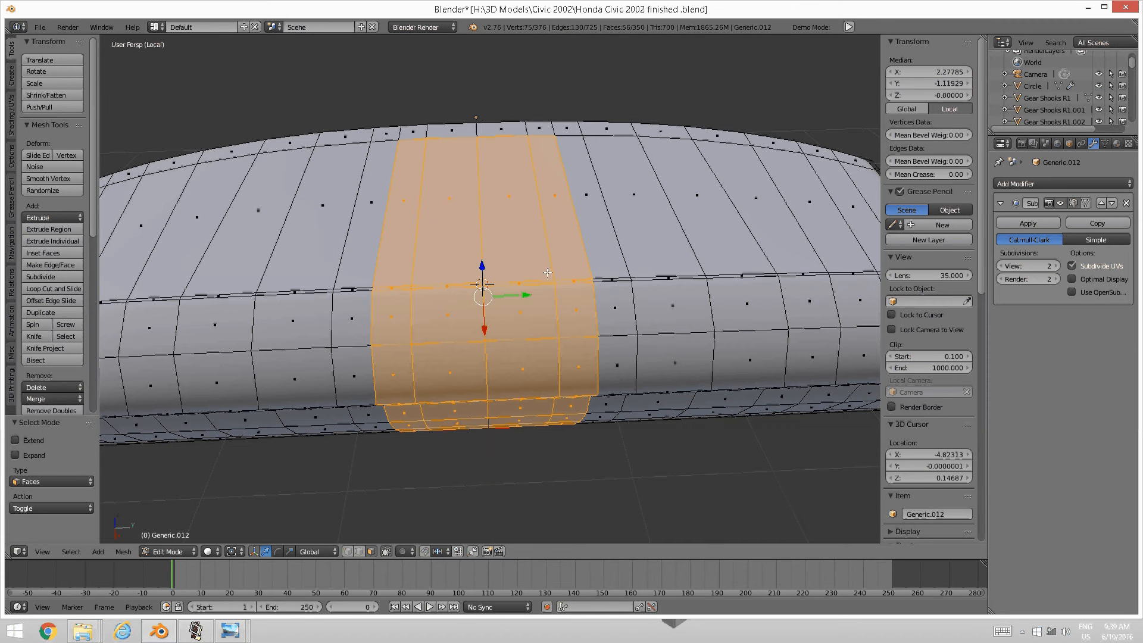
{"action": "middle_click", "coordinate": [511, 255]}
{"action": "left_click", "coordinate": [506, 253]}
{"action": "middle_click_drag", "start_coordinate": [452, 250], "coordinate": [405, 247]}
{"action": "right_click", "coordinate": [405, 247]}
{"action": "right_click", "coordinate": [499, 224], "text": "shift"}
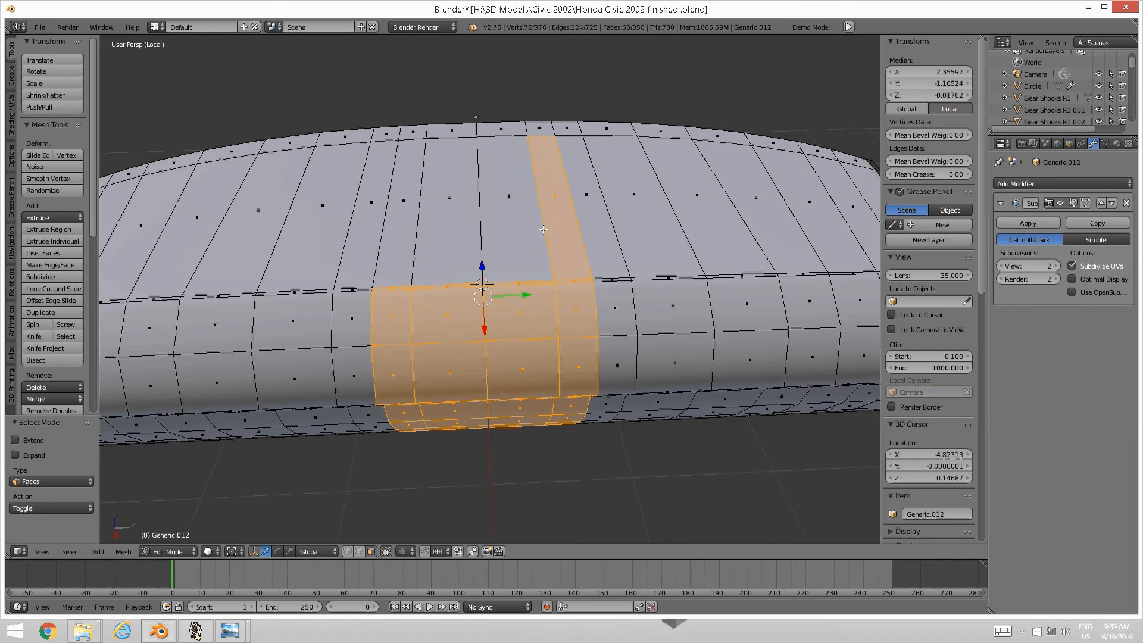
{"action": "right_click", "coordinate": [545, 229], "text": "shift"}
Check the shape of the radio and console area in the driver-side interior photo
{"action": "mouse_move", "coordinate": [245, 636]}
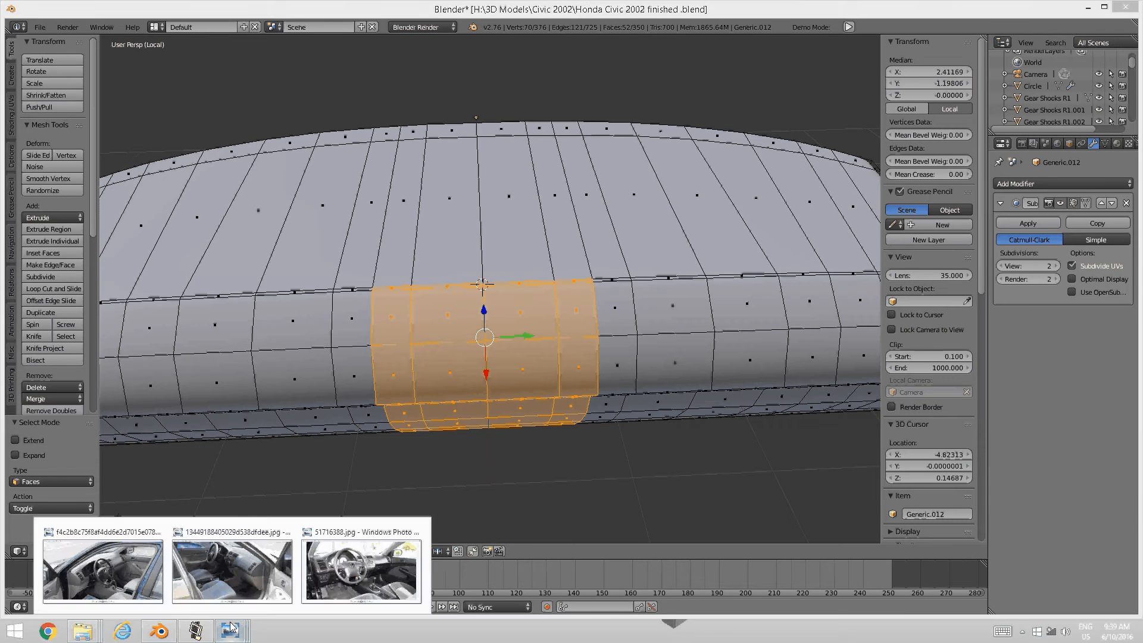
{"action": "left_click", "coordinate": [235, 566]}
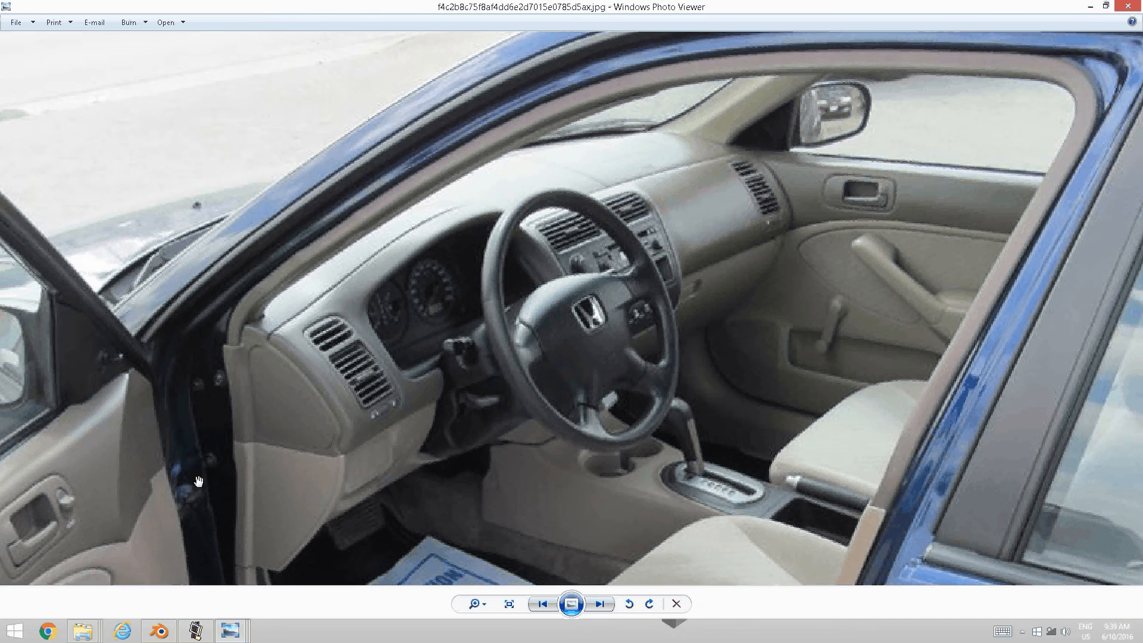
{"action": "key", "text": "alt+Tab"}
Widen the selected centre faces of the dashboard by scaling them about 1.142 along Y
{"action": "scroll", "coordinate": [299, 383], "scroll_direction": "down", "scroll_amount": 1}
{"action": "middle_click_drag", "start_coordinate": [298, 383], "coordinate": [295, 358]}
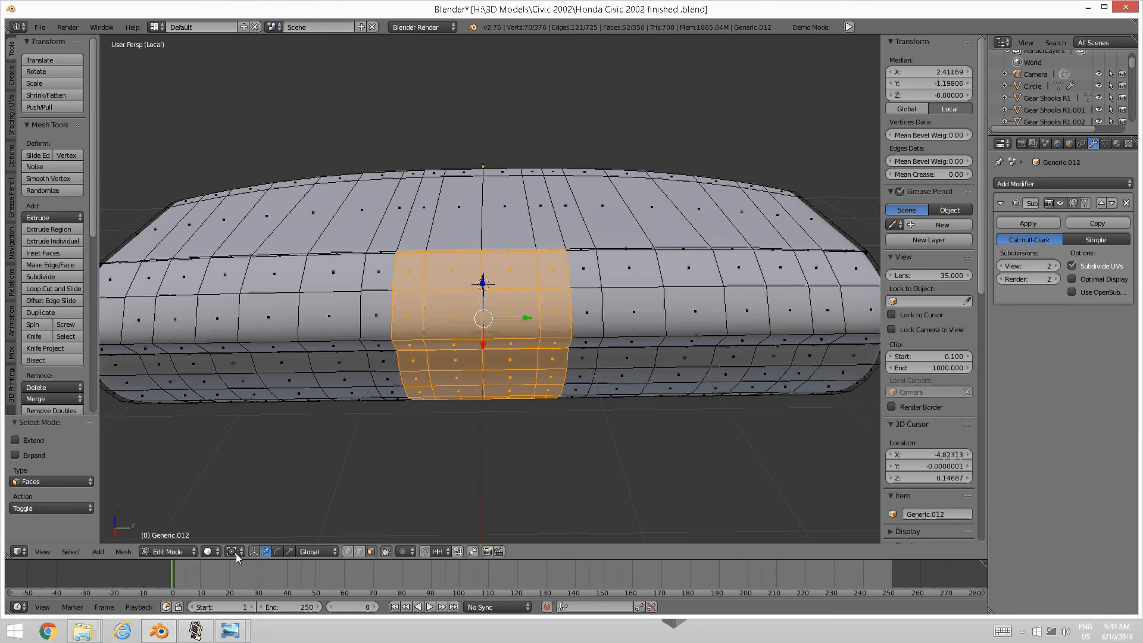
{"action": "left_click", "coordinate": [289, 552]}
{"action": "left_click_drag", "start_coordinate": [526, 318], "coordinate": [532, 317]}
Deselect the underside faces from the centre selection while keeping the full lowest front row selected
{"action": "middle_click_drag", "start_coordinate": [532, 317], "coordinate": [398, 225]}
{"action": "scroll", "coordinate": [439, 354], "scroll_direction": "up", "scroll_amount": 4}
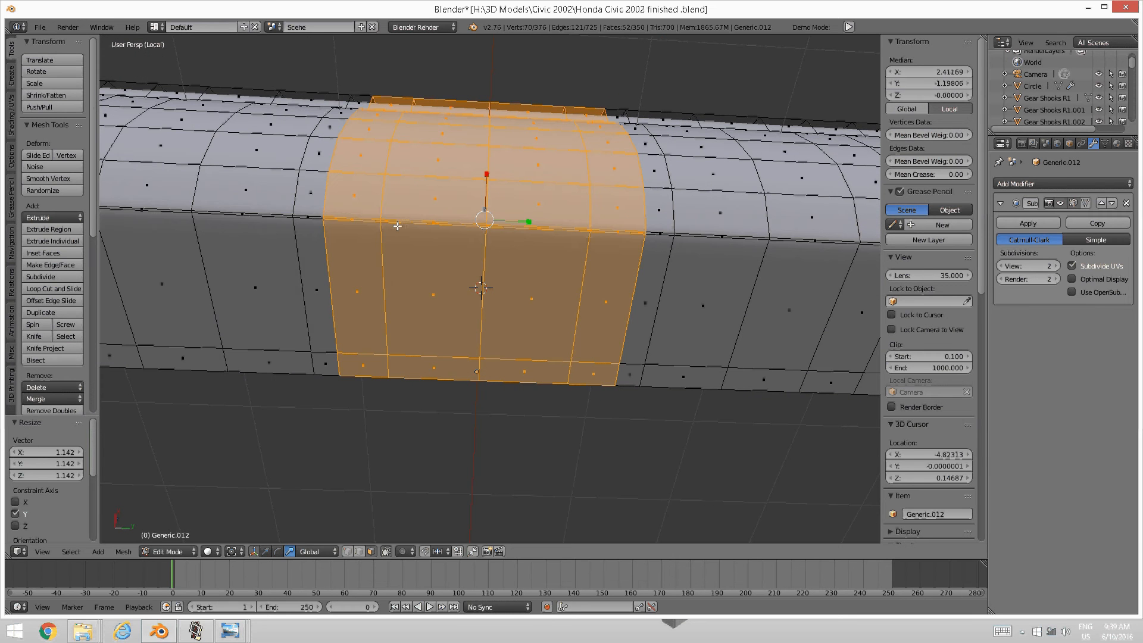
{"action": "key", "text": "c"}
{"action": "middle_click_drag", "start_coordinate": [349, 302], "coordinate": [596, 342]}
{"action": "middle_click_drag", "start_coordinate": [589, 250], "coordinate": [556, 245]}
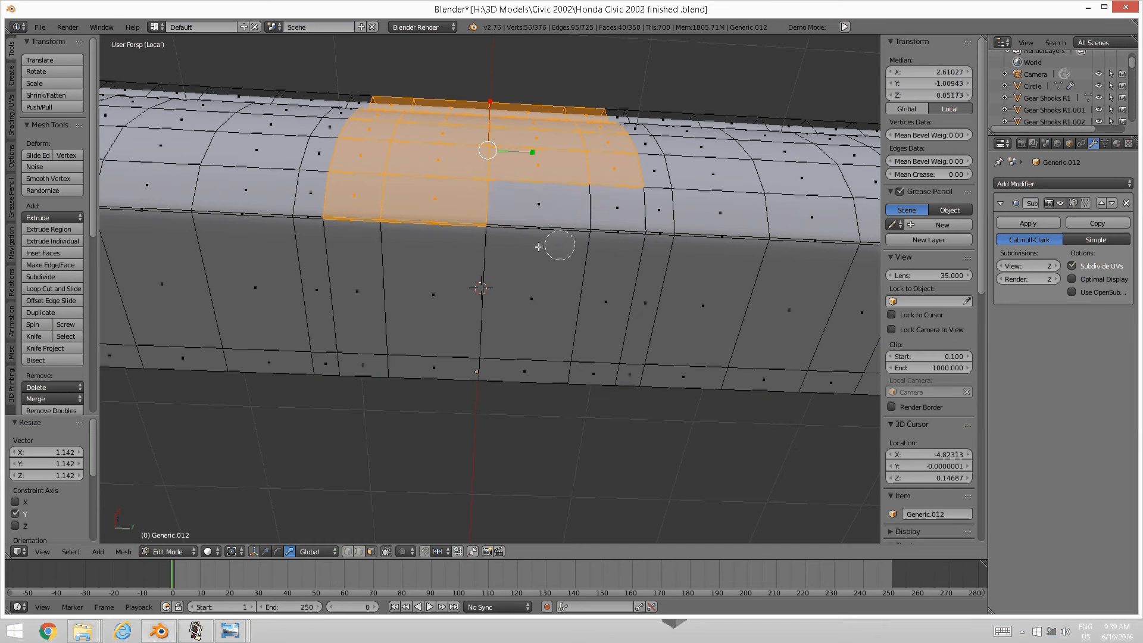
{"action": "mouse_move", "coordinate": [421, 250]}
{"action": "middle_mouse_down"}
{"action": "mouse_move", "coordinate": [369, 230]}
{"action": "mouse_move", "coordinate": [391, 242]}
{"action": "mouse_move", "coordinate": [358, 196]}
{"action": "middle_mouse_up"}
{"action": "key", "text": "Escape"}
{"action": "right_click", "coordinate": [439, 205], "text": "shift"}
{"action": "right_click", "coordinate": [539, 204], "text": "shift"}
{"action": "right_click", "coordinate": [617, 204], "text": "shift"}
Drop the narrow row along the upper front edge from the selection, keeping the four-face front row below it
{"action": "scroll", "coordinate": [488, 239], "scroll_direction": "down", "scroll_amount": 2}
{"action": "middle_click_drag", "start_coordinate": [479, 239], "coordinate": [379, 380]}
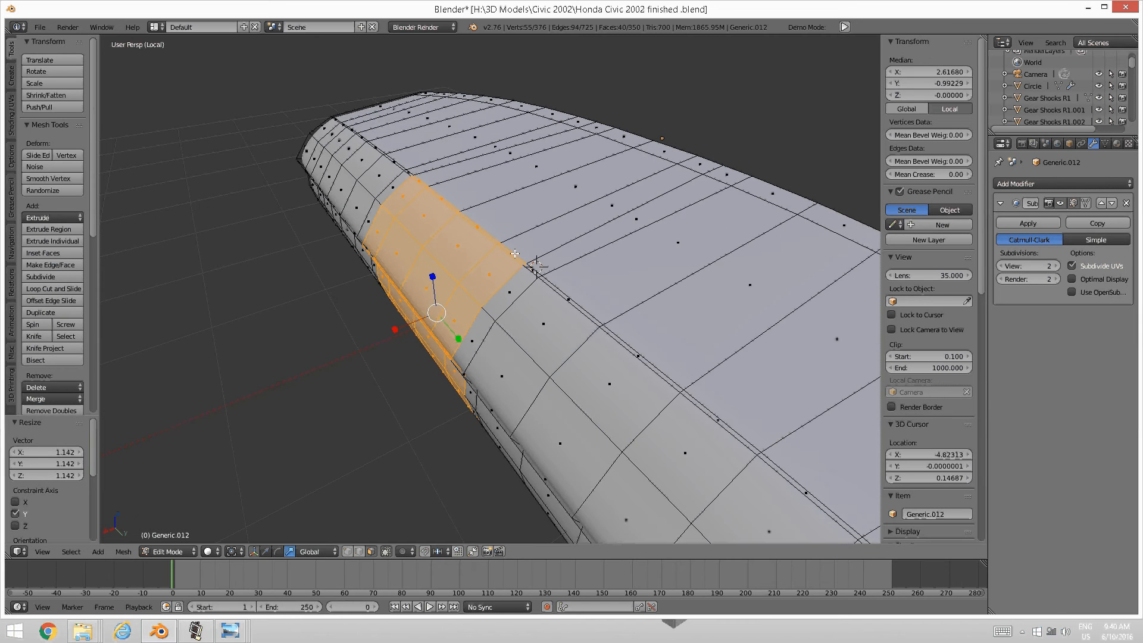
{"action": "right_click", "coordinate": [497, 244], "text": "shift"}
{"action": "key", "text": "ctrl+z"}
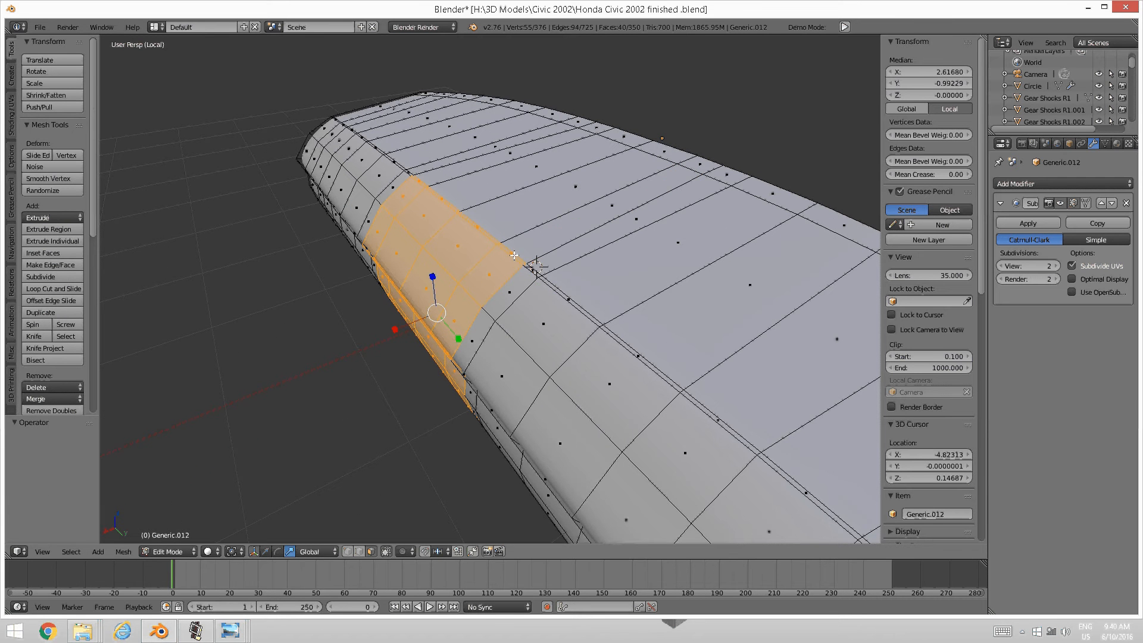
{"action": "middle_click_drag", "start_coordinate": [516, 254], "coordinate": [404, 190]}
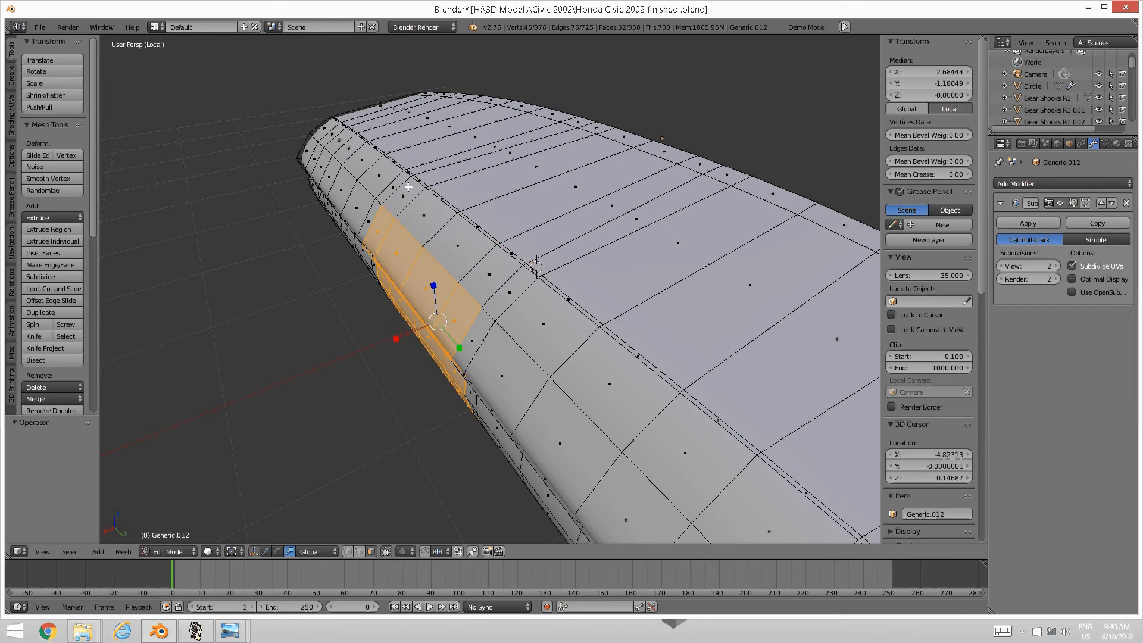
{"action": "key", "text": "Escape"}
{"action": "right_click", "coordinate": [503, 256], "text": "ctrl"}
{"action": "middle_click_drag", "start_coordinate": [503, 256], "coordinate": [479, 306]}
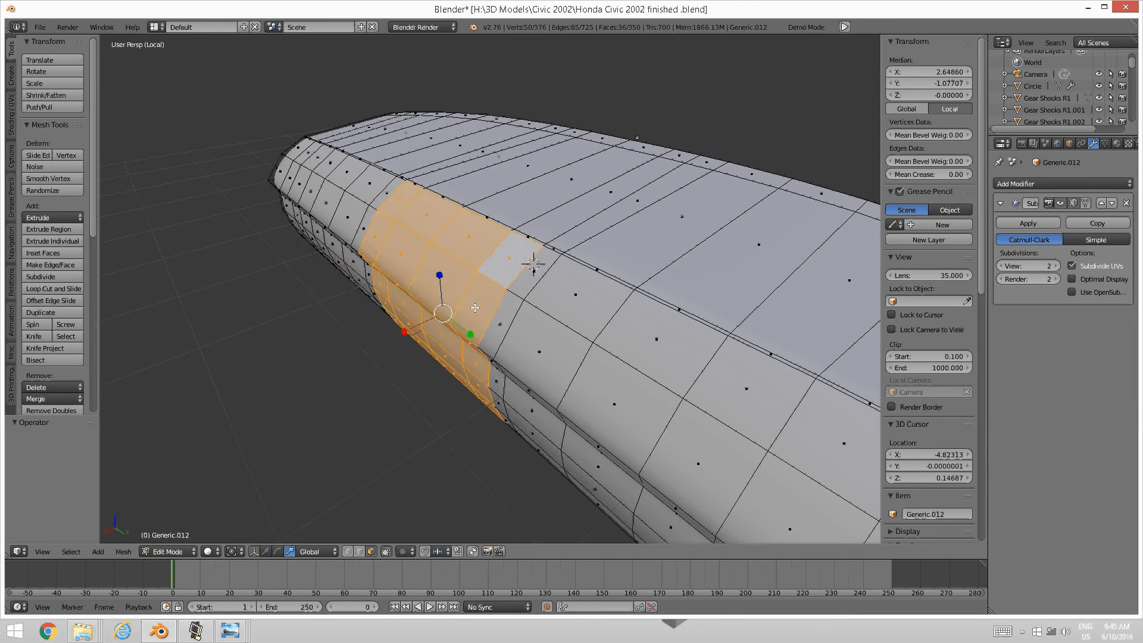
Extrude the centre faces outward about 0.41 along X and narrow them to about 0.837 along Y
{"action": "key", "text": "e"}
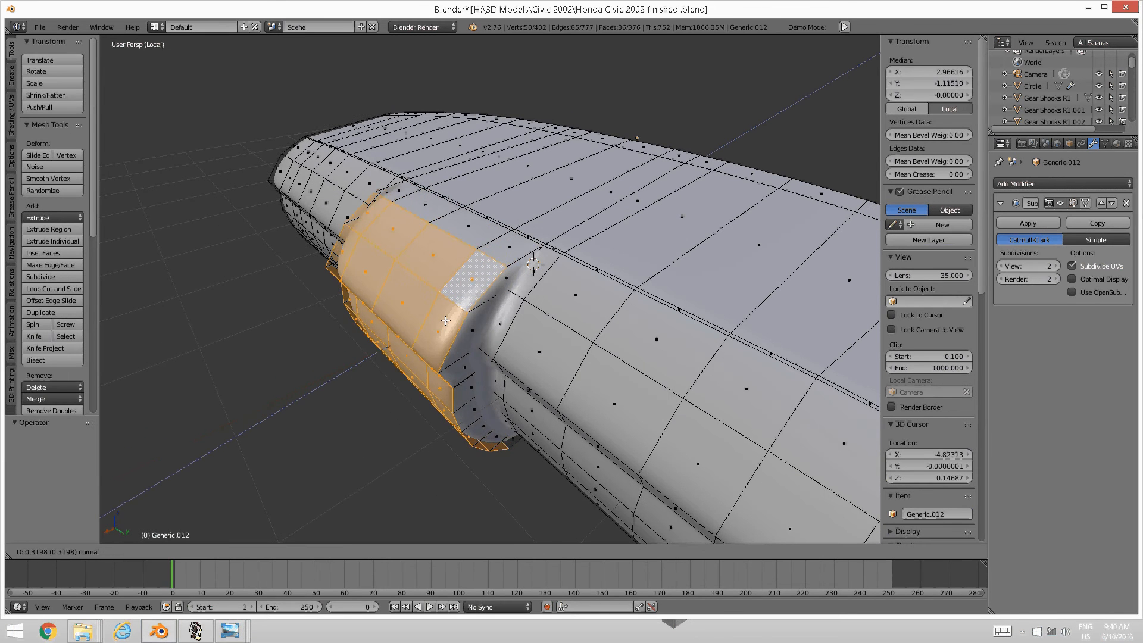
{"action": "left_click", "coordinate": [399, 351]}
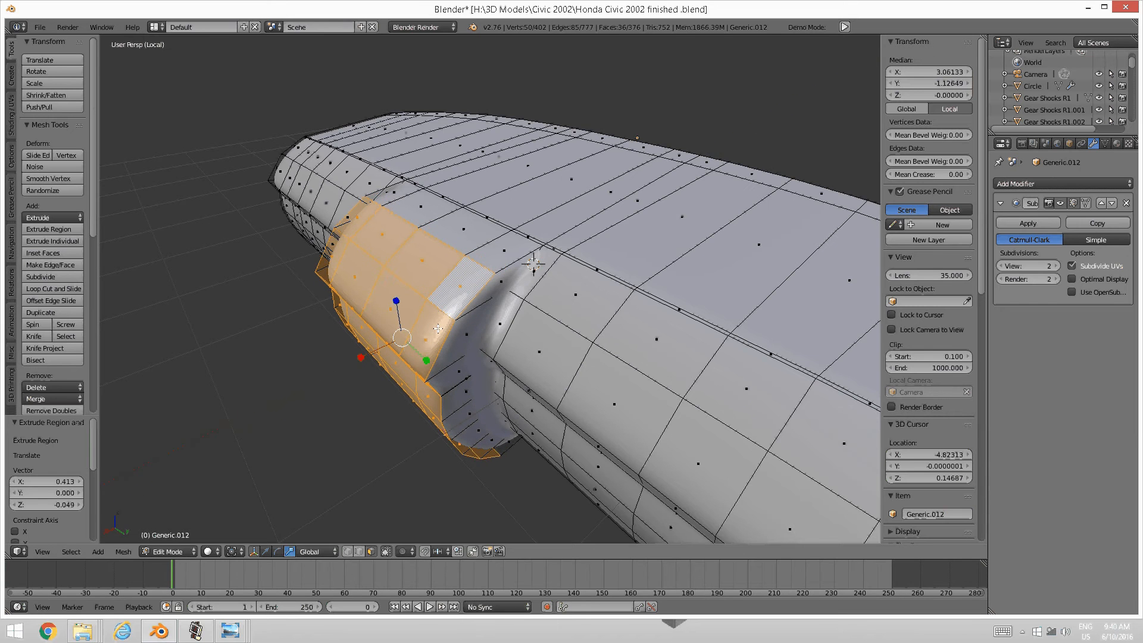
{"action": "middle_click_drag", "start_coordinate": [399, 351], "coordinate": [490, 407]}
{"action": "key", "text": "s"}
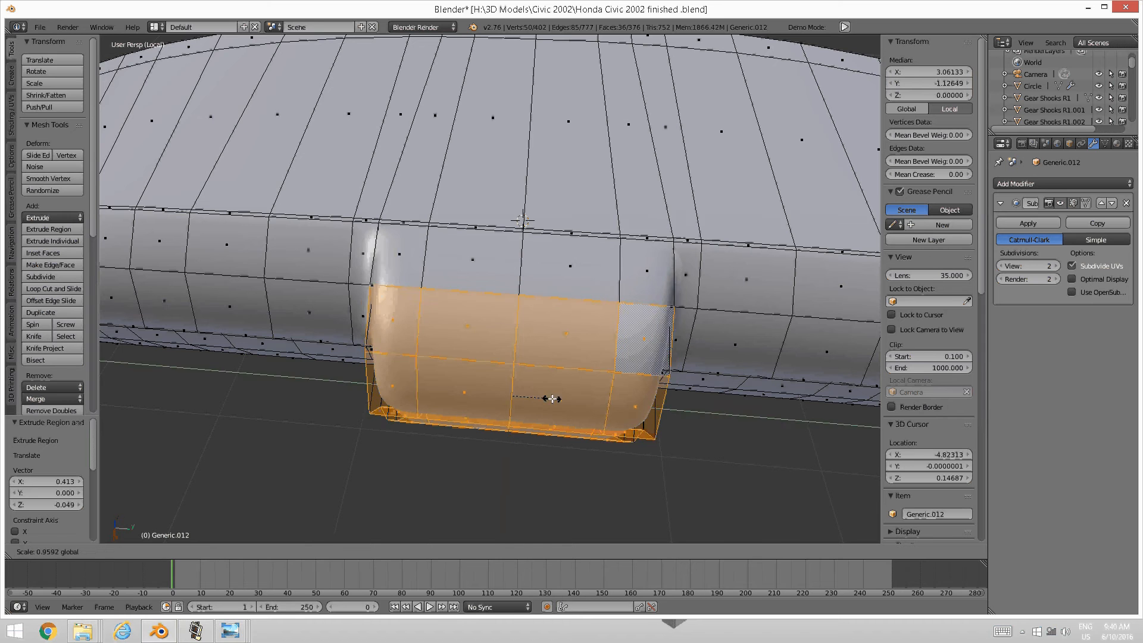
{"action": "key", "text": "y"}
{"action": "left_click", "coordinate": [546, 398]}
{"action": "middle_click_drag", "start_coordinate": [546, 398], "coordinate": [453, 387]}
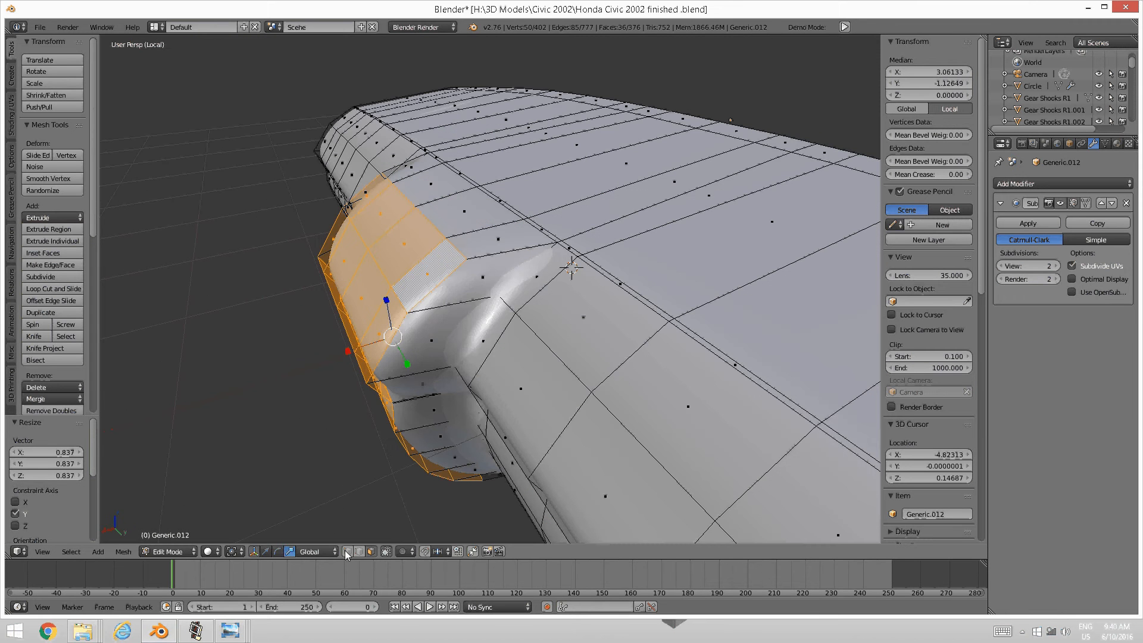
Move the extruded centre faces back about 0.076 along X toward the dashboard
{"action": "left_click", "coordinate": [266, 552]}
{"action": "left_click_drag", "start_coordinate": [350, 351], "coordinate": [335, 376]}
{"action": "middle_click_drag", "start_coordinate": [335, 376], "coordinate": [338, 375]}
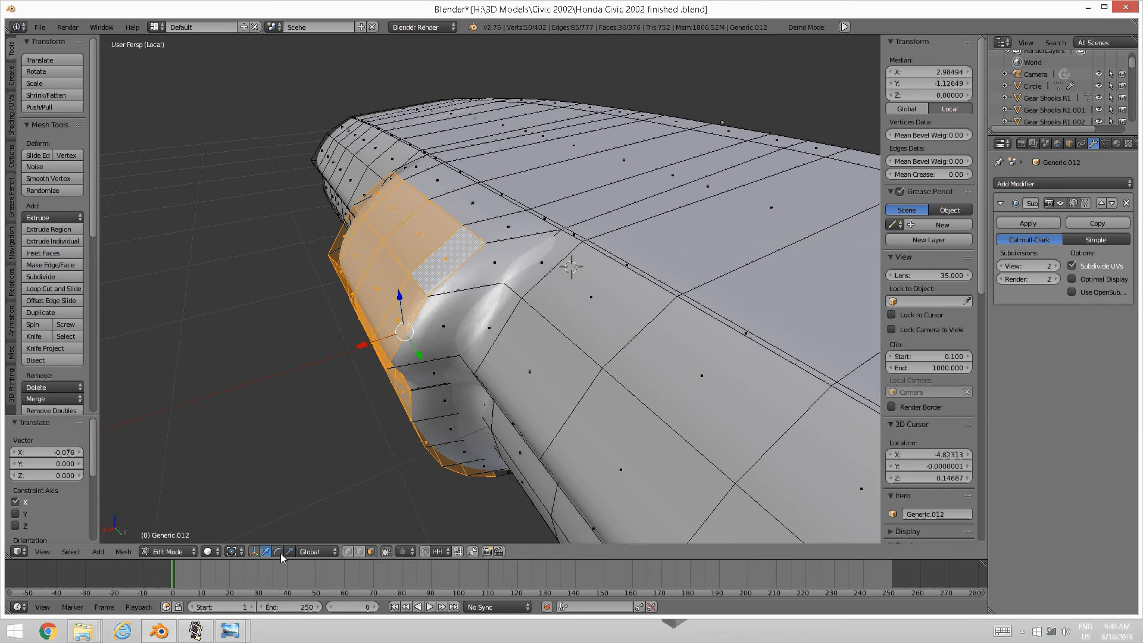
Try flattening the extruded centre faces by scaling them down along X
{"action": "key", "text": "s"}
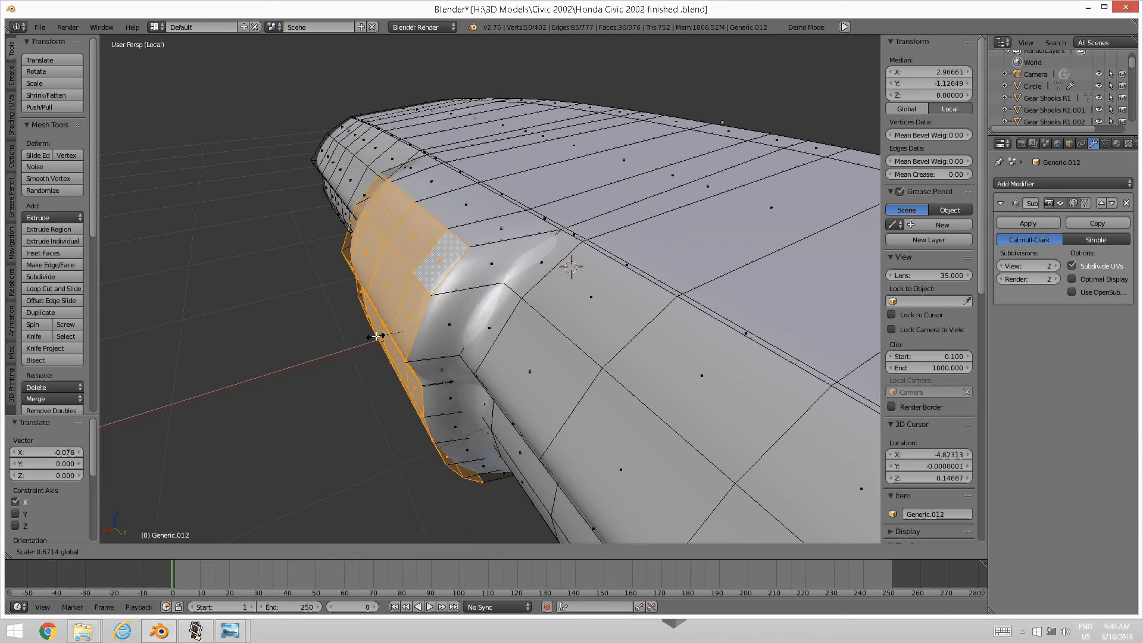
{"action": "left_click", "coordinate": [384, 364]}
{"action": "middle_click_drag", "start_coordinate": [385, 379], "coordinate": [425, 331]}
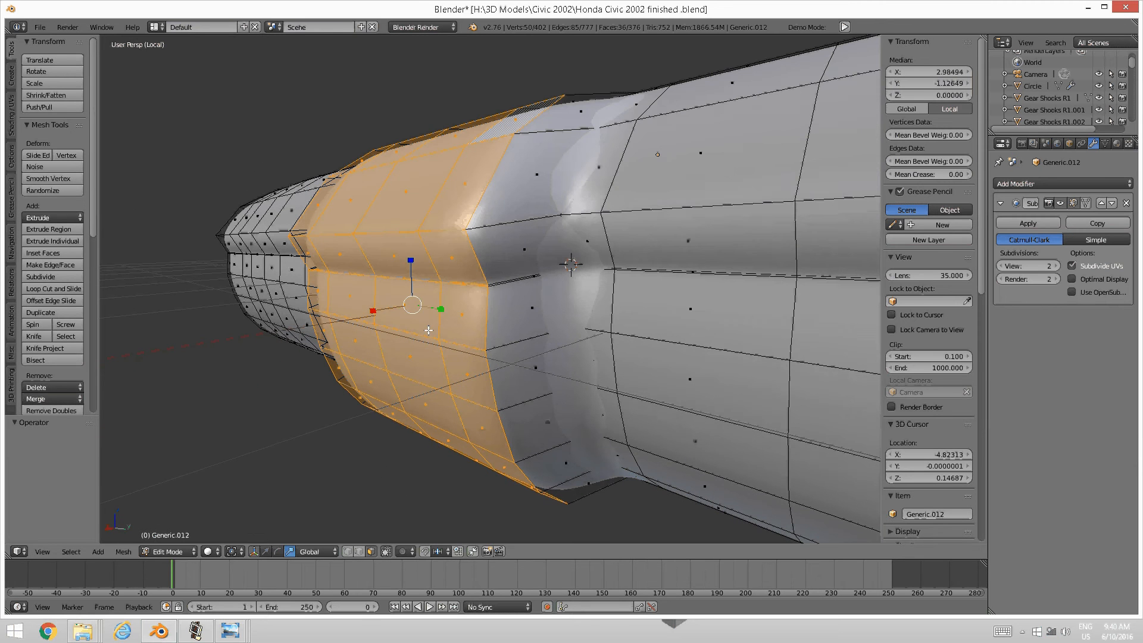
Compare the extruded centre block with the radio panel in the passenger-side interior photo, returning to Blender
{"action": "middle_click_drag", "start_coordinate": [404, 403], "coordinate": [400, 416]}
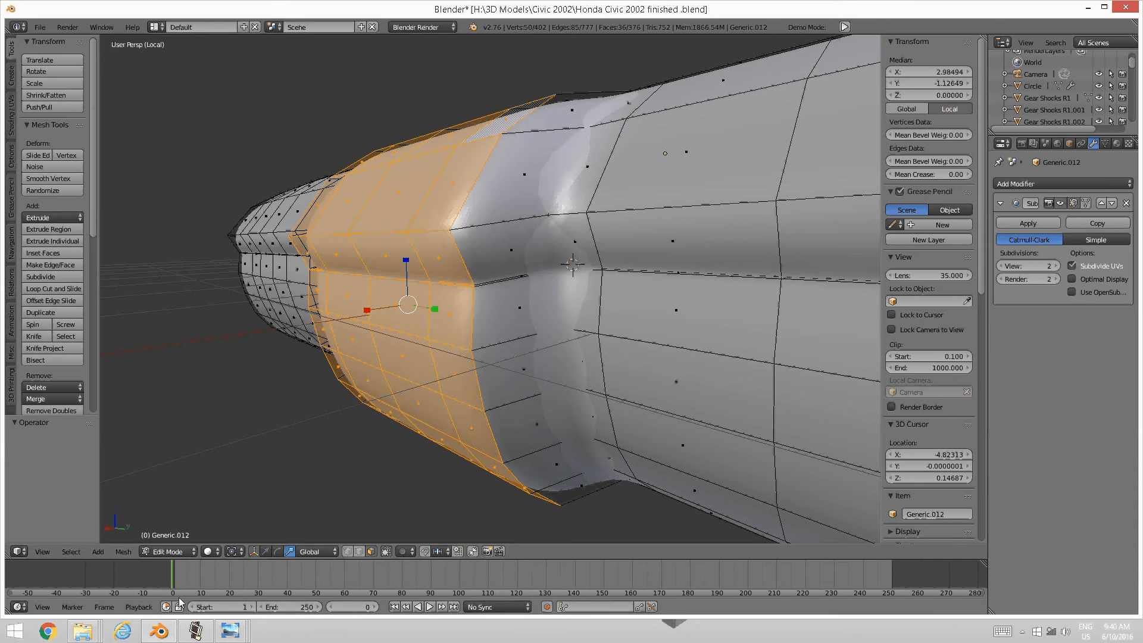
{"action": "mouse_move", "coordinate": [229, 631]}
{"action": "left_click", "coordinate": [293, 536]}
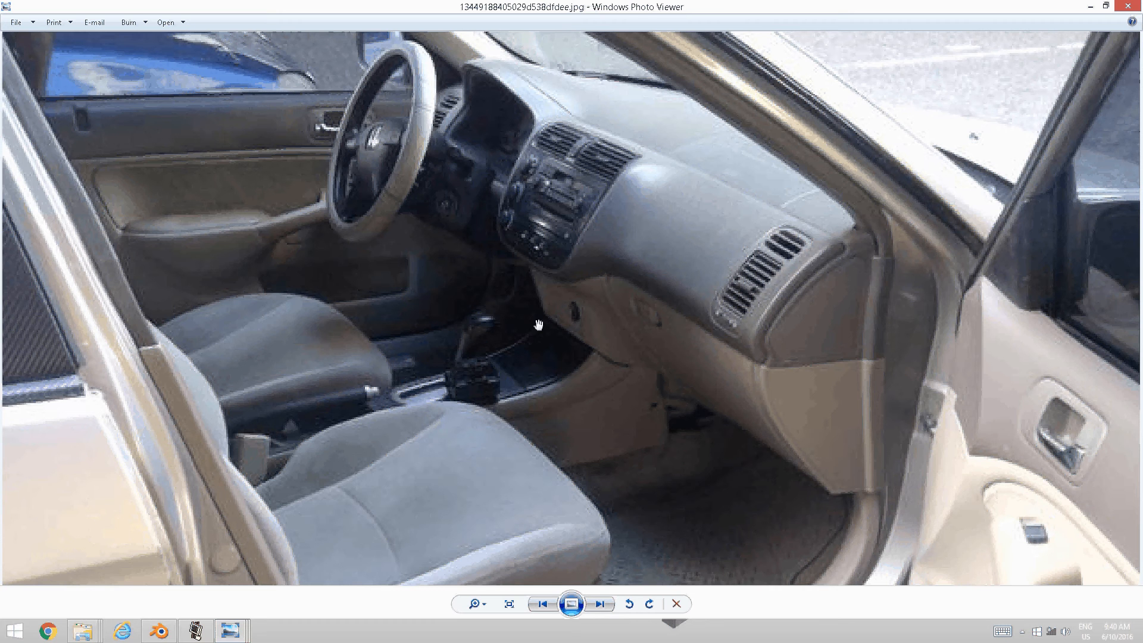
{"action": "left_click", "coordinate": [196, 634]}
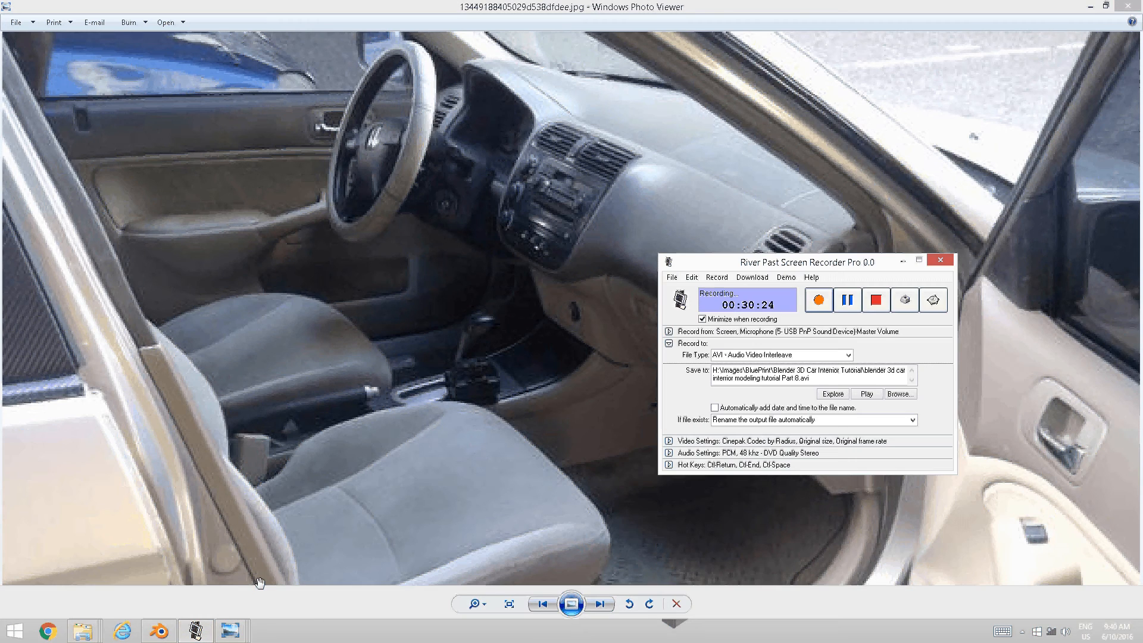
{"action": "left_click", "coordinate": [167, 632]}
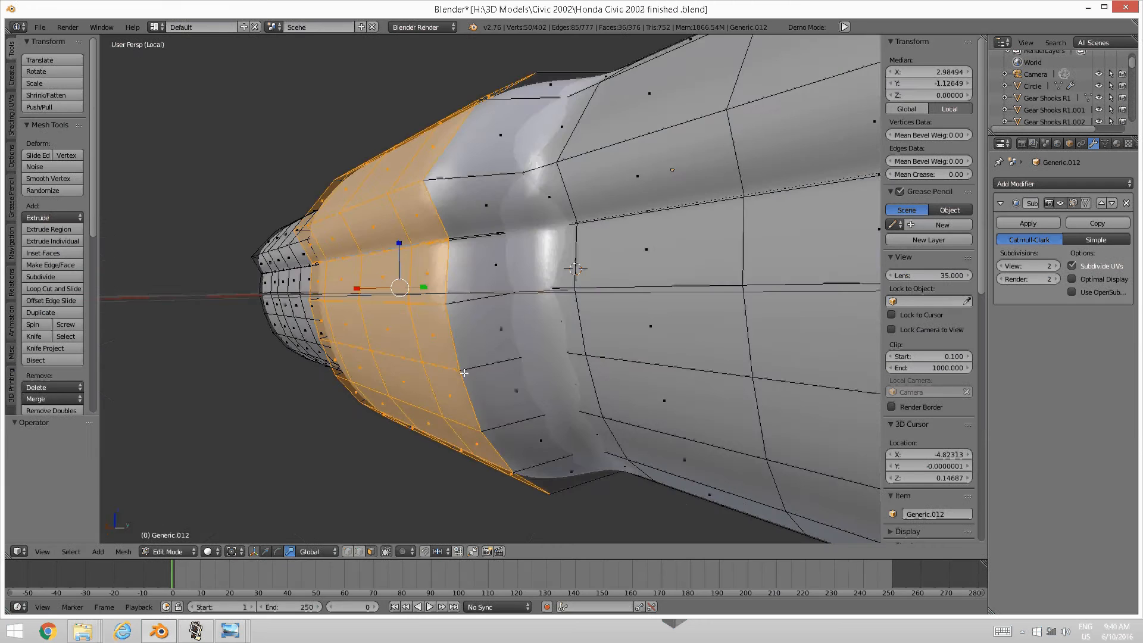
Clear the selection and circle-select the faces directly above, within and below the crease across the centre block
{"action": "middle_click_drag", "start_coordinate": [481, 266], "coordinate": [499, 289]}
{"action": "key", "text": "a"}
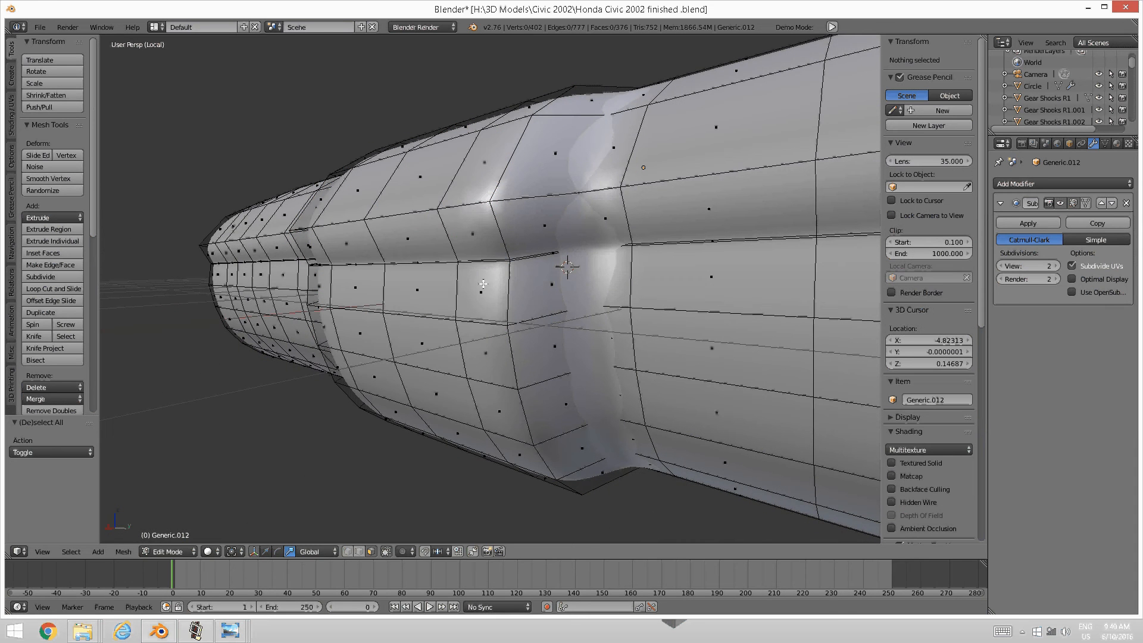
{"action": "key", "text": "ctrl+Tab"}
{"action": "left_click", "coordinate": [483, 284]}
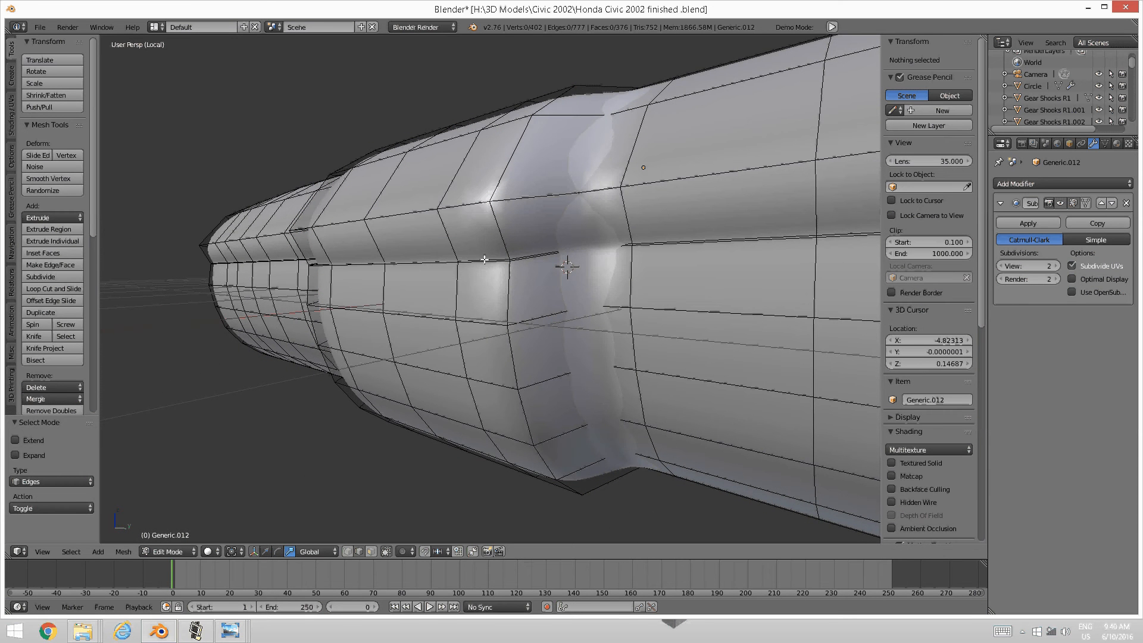
{"action": "key", "text": "ctrl+Tab"}
{"action": "left_click", "coordinate": [468, 269]}
{"action": "key", "text": "c"}
{"action": "left_click_drag", "start_coordinate": [475, 261], "coordinate": [330, 259]}
{"action": "right_click", "coordinate": [330, 259]}
{"action": "middle_click_drag", "start_coordinate": [338, 258], "coordinate": [422, 282]}
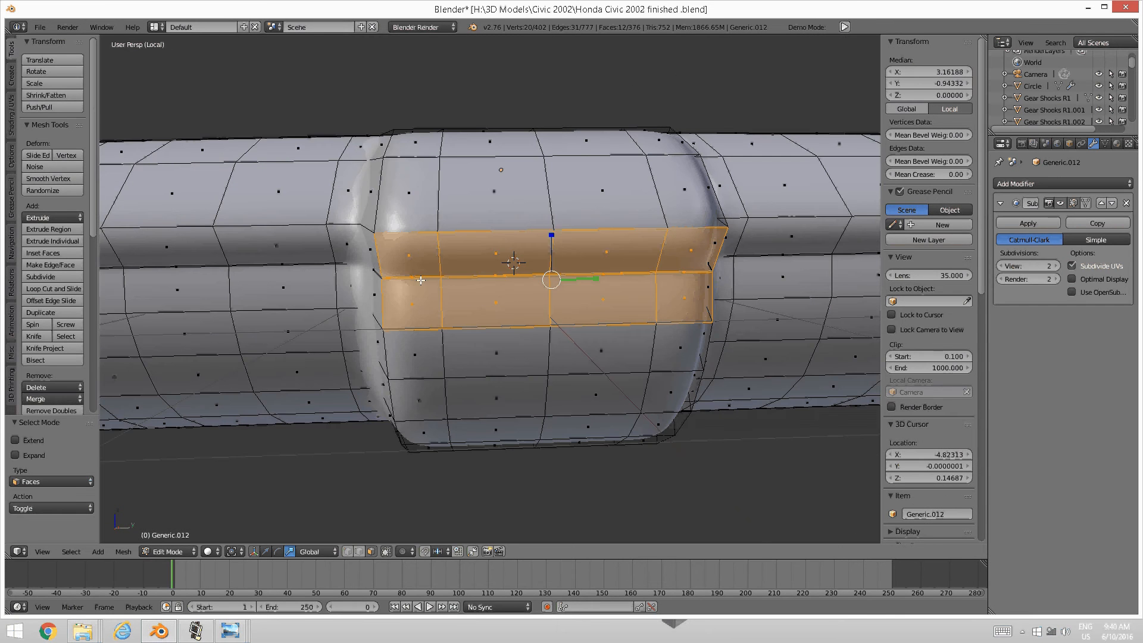
Deselect the row below the crease and move the remaining crease faces outward about 0.032 along X
{"action": "middle_click_drag", "start_coordinate": [500, 290], "coordinate": [364, 321]}
{"action": "right_click", "coordinate": [435, 356], "text": "shift"}
{"action": "right_click", "coordinate": [398, 327], "text": "shift"}
{"action": "right_click", "coordinate": [348, 309], "text": "shift"}
{"action": "right_click", "coordinate": [316, 303], "text": "shift"}
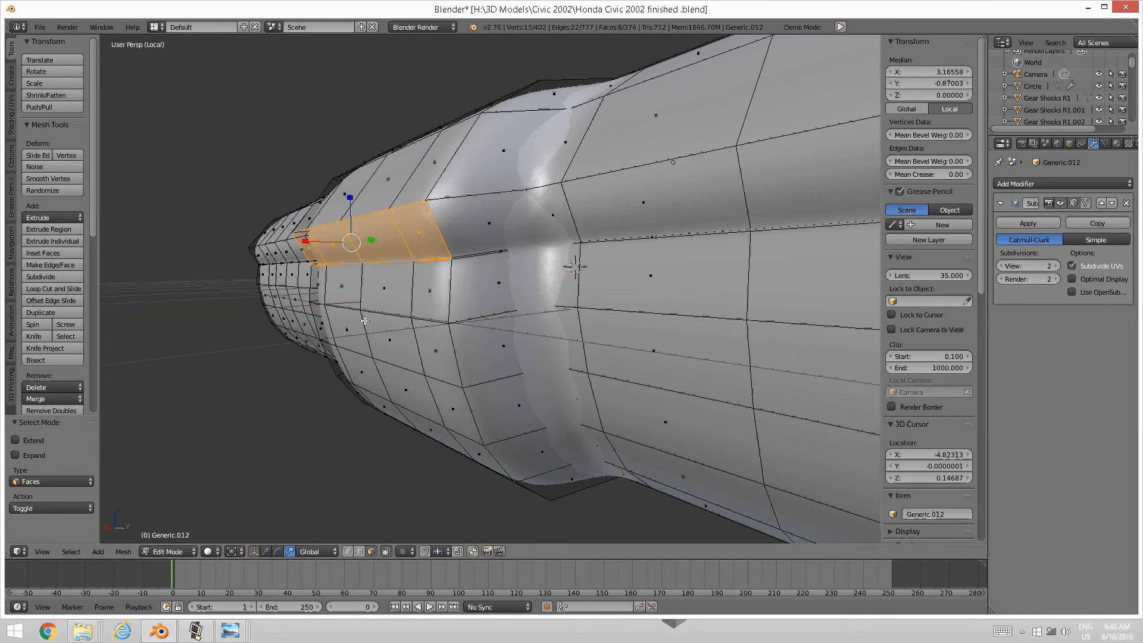
{"action": "left_click", "coordinate": [265, 552]}
{"action": "middle_click_drag", "start_coordinate": [434, 364], "coordinate": [399, 368]}
{"action": "left_click_drag", "start_coordinate": [330, 241], "coordinate": [281, 276]}
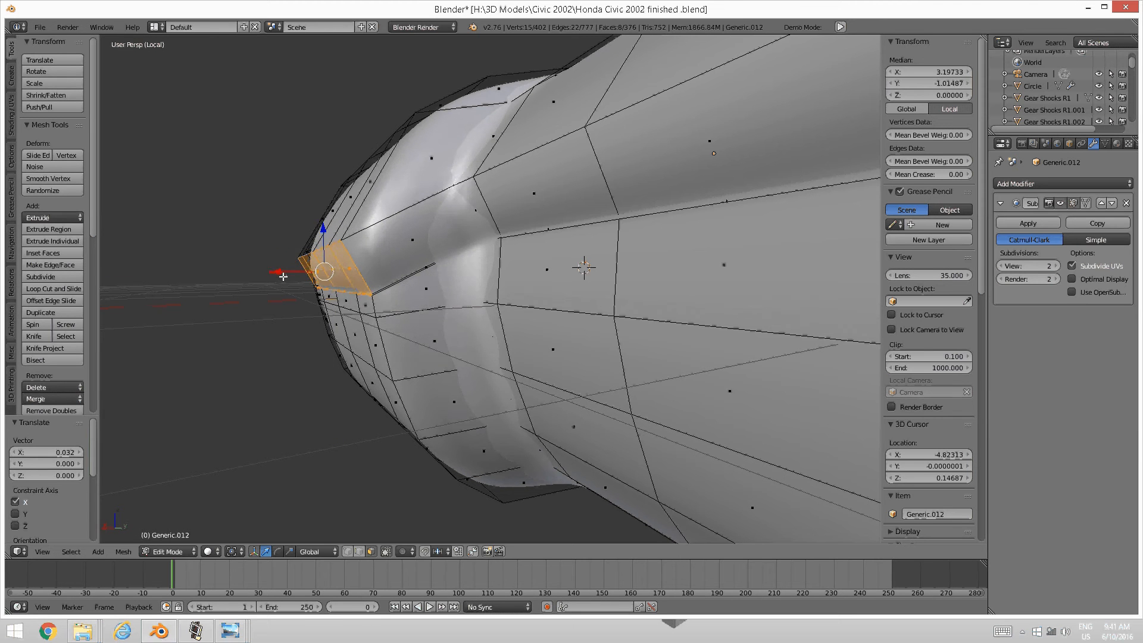
Add the two face rows below the crease to the selection and deselect the stray faces on the block's side
{"action": "middle_click_drag", "start_coordinate": [284, 304], "coordinate": [429, 322]}
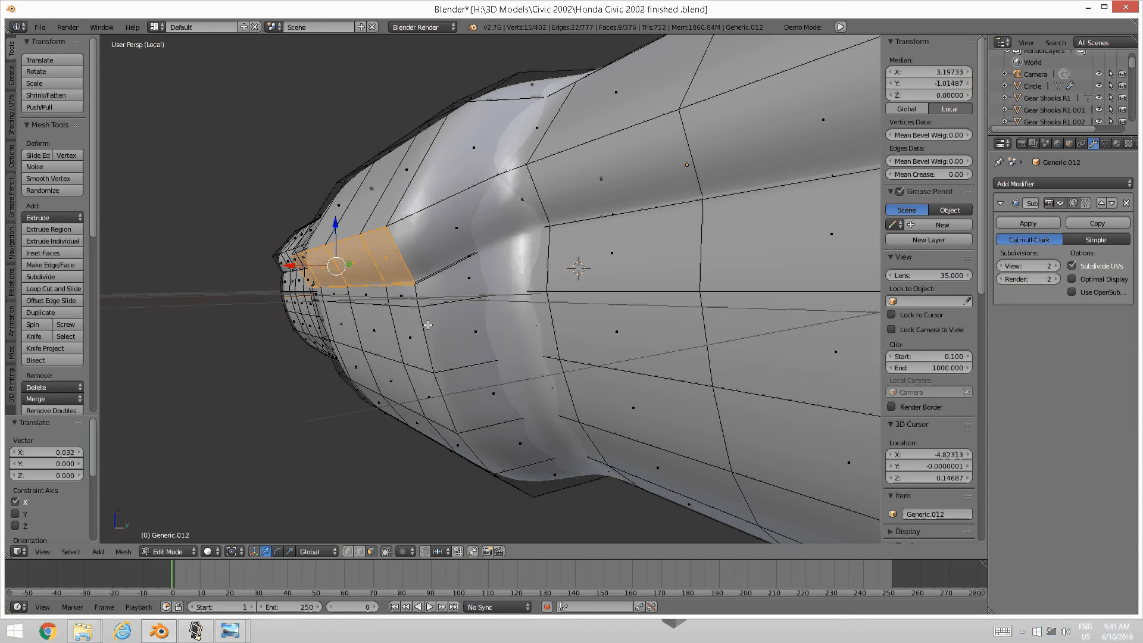
{"action": "key", "text": "c"}
{"action": "left_click_drag", "start_coordinate": [470, 327], "coordinate": [328, 310]}
{"action": "right_click", "coordinate": [328, 311]}
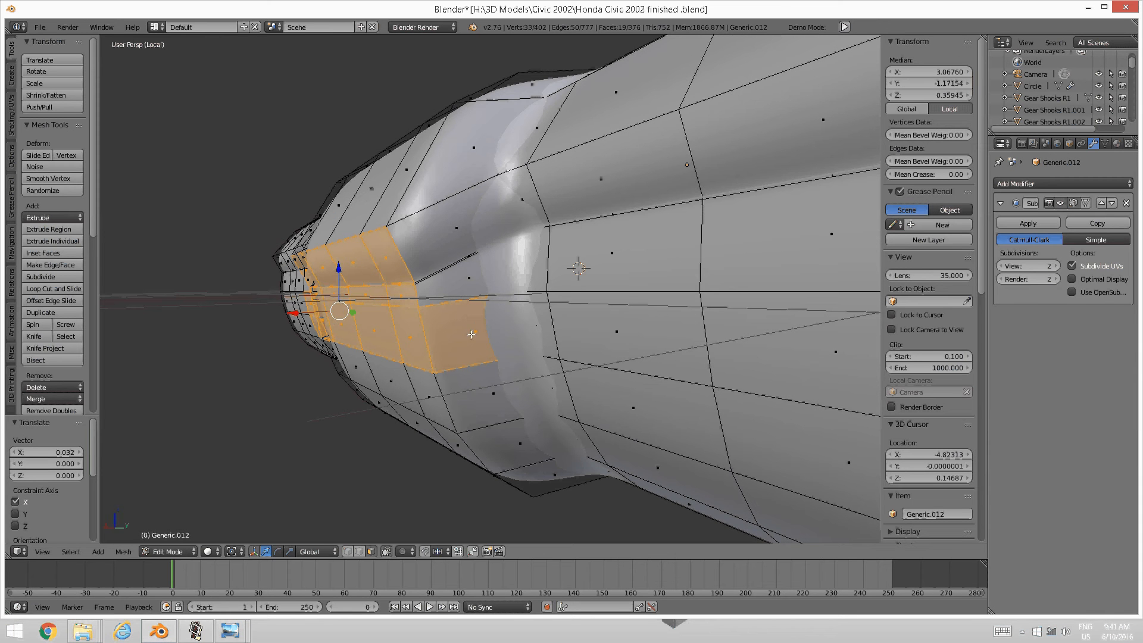
{"action": "key", "text": "c"}
{"action": "middle_click", "coordinate": [472, 334]}
{"action": "right_click", "coordinate": [308, 381]}
{"action": "mouse_move", "coordinate": [324, 376]}
{"action": "middle_mouse_down"}
{"action": "mouse_move", "coordinate": [316, 384]}
{"action": "mouse_move", "coordinate": [316, 373]}
{"action": "middle_mouse_up"}
{"action": "key", "text": "c"}
{"action": "middle_click_drag", "start_coordinate": [142, 351], "coordinate": [102, 316]}
{"action": "right_click", "coordinate": [164, 326]}
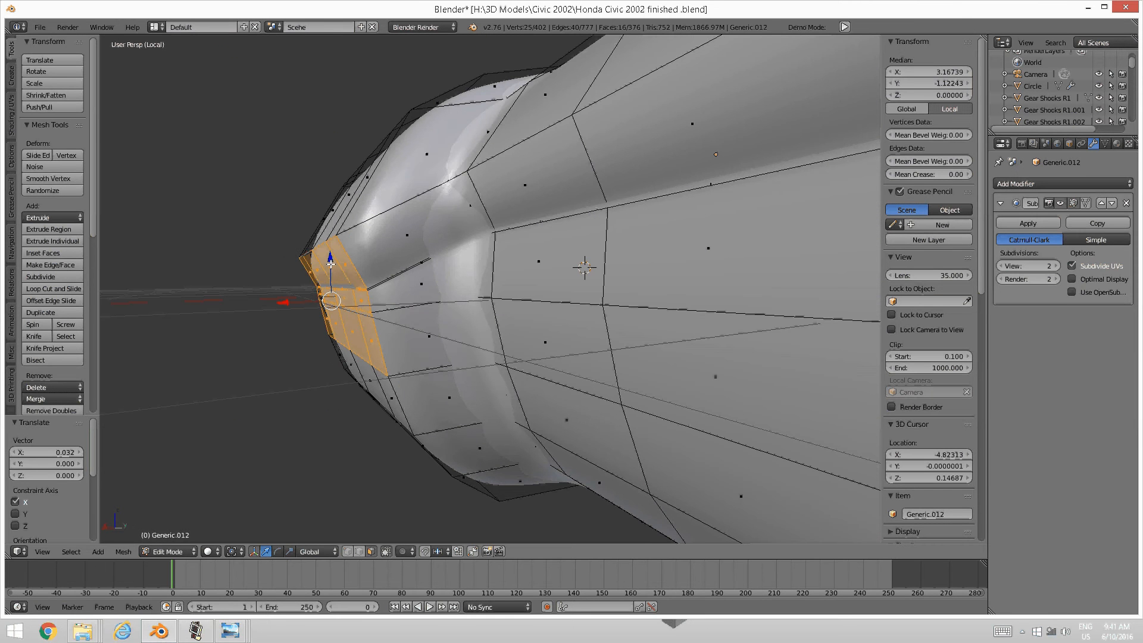
Move the selected crease and lower faces down about 0.150 along Z and back about 0.053 along X
{"action": "left_click_drag", "start_coordinate": [331, 264], "coordinate": [328, 300]}
{"action": "middle_click_drag", "start_coordinate": [328, 301], "coordinate": [300, 326]}
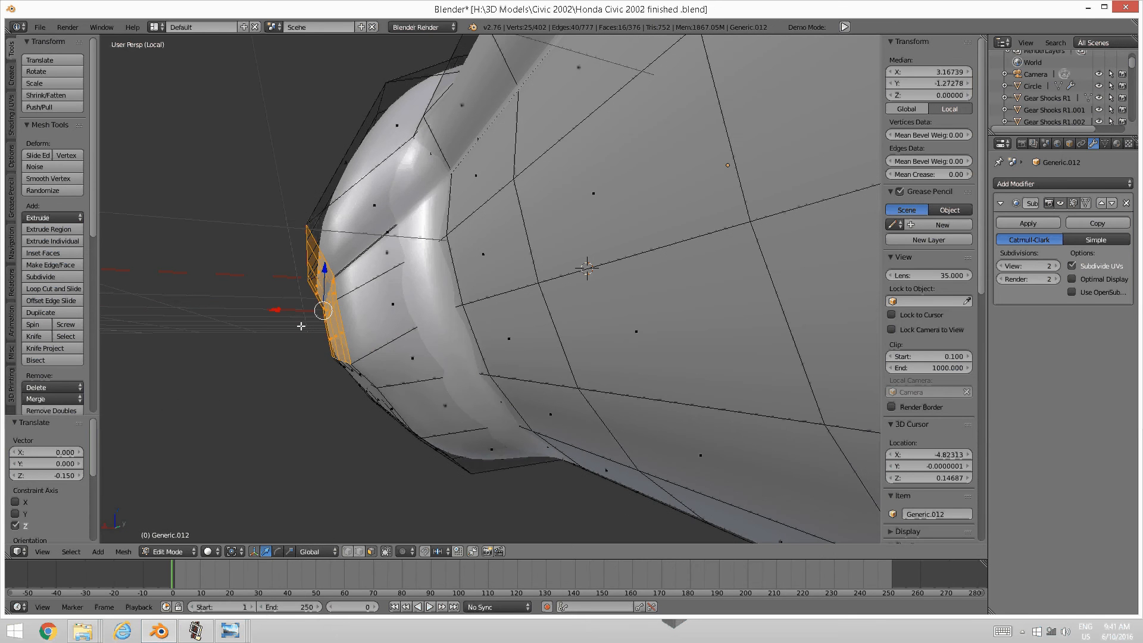
{"action": "left_click_drag", "start_coordinate": [300, 308], "coordinate": [300, 309]}
Deselect the lowest selected row, move the remaining crease faces down about 0.147 along Z and adjust them slightly along X
{"action": "mouse_move", "coordinate": [300, 309]}
{"action": "middle_mouse_down"}
{"action": "mouse_move", "coordinate": [342, 326]}
{"action": "mouse_move", "coordinate": [403, 312]}
{"action": "mouse_move", "coordinate": [401, 328]}
{"action": "mouse_move", "coordinate": [343, 336]}
{"action": "middle_mouse_up"}
{"action": "key", "text": "c"}
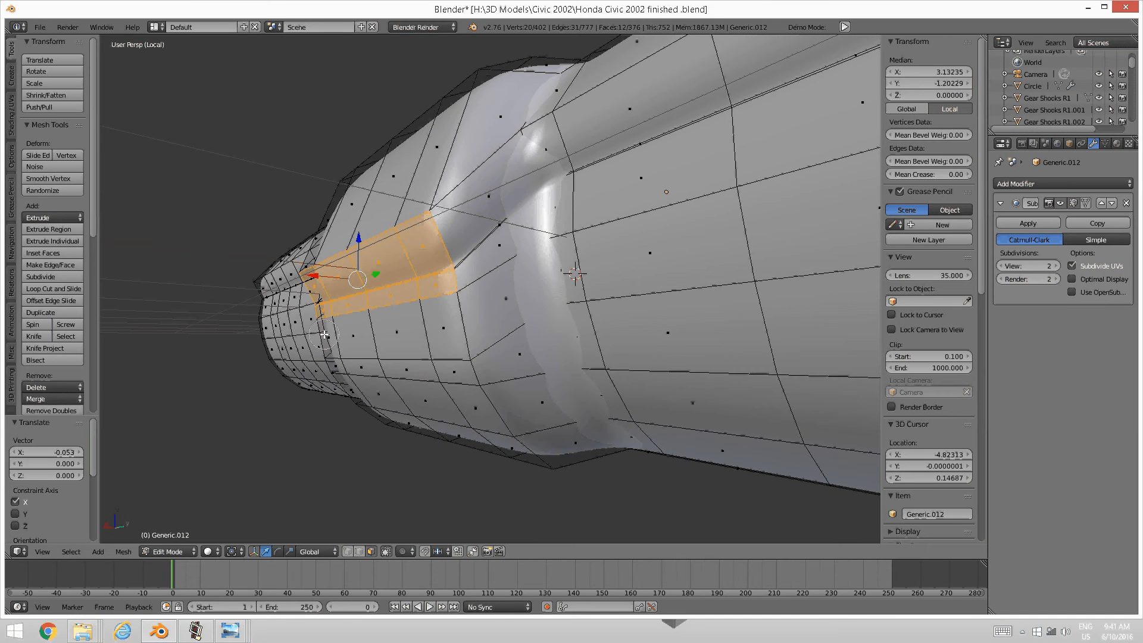
{"action": "right_click", "coordinate": [342, 337]}
{"action": "middle_click_drag", "start_coordinate": [446, 324], "coordinate": [375, 290]}
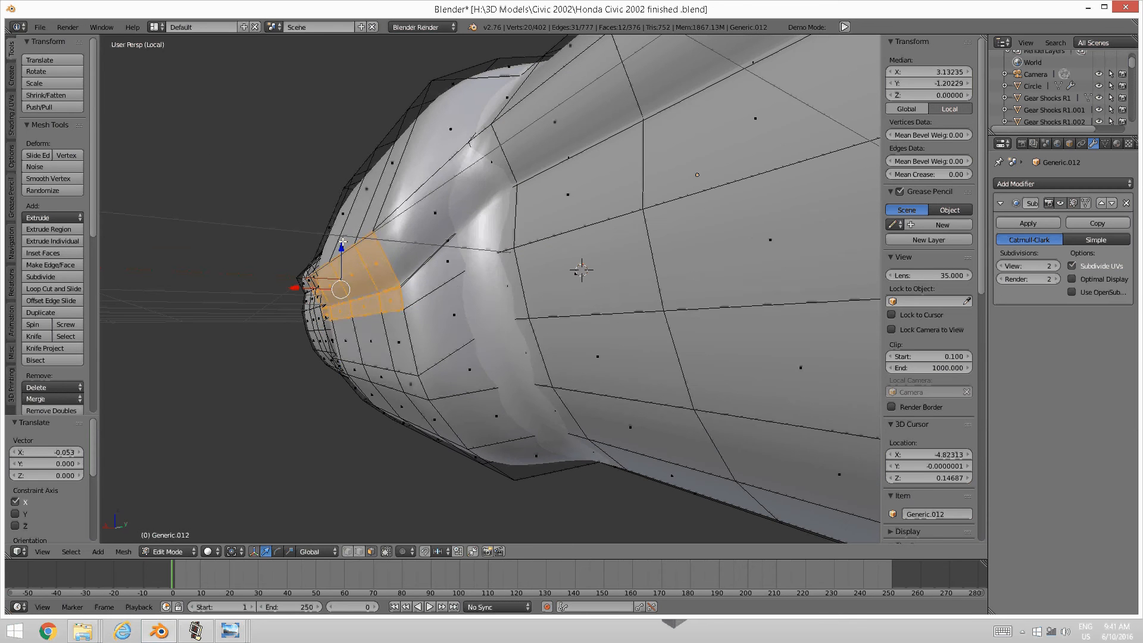
{"action": "left_click_drag", "start_coordinate": [342, 246], "coordinate": [340, 271]}
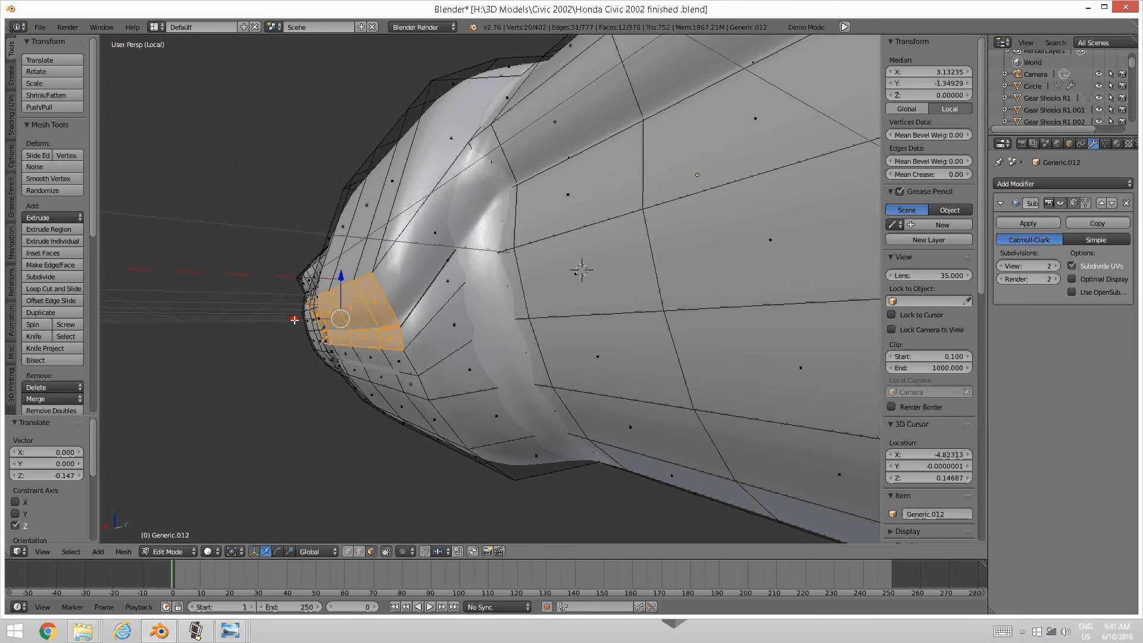
{"action": "left_click_drag", "start_coordinate": [294, 319], "coordinate": [301, 321]}
Clear the face selection and switch the mesh to edge selection mode
{"action": "middle_click_drag", "start_coordinate": [381, 280], "coordinate": [420, 301]}
{"action": "scroll", "coordinate": [417, 259], "scroll_direction": "down", "scroll_amount": 3}
{"action": "scroll", "coordinate": [506, 312], "scroll_direction": "up", "scroll_amount": 2}
{"action": "scroll", "coordinate": [456, 323], "scroll_direction": "down", "scroll_amount": 3}
{"action": "scroll", "coordinate": [421, 301], "scroll_direction": "up", "scroll_amount": 3}
{"action": "key", "text": "a"}
{"action": "key", "text": "ctrl+Tab"}
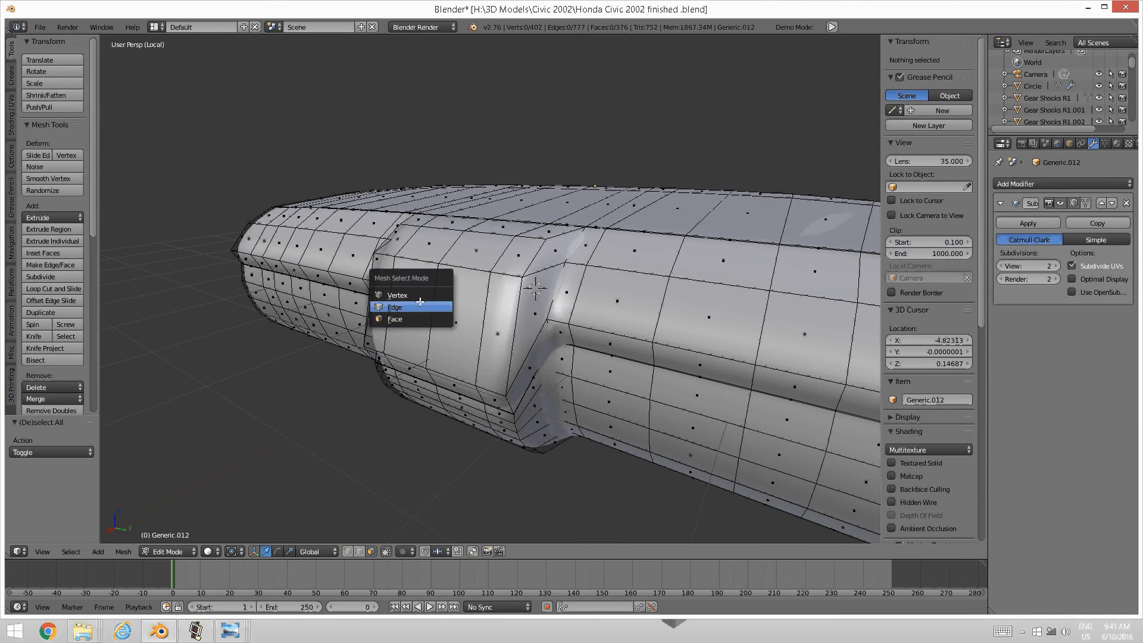
{"action": "left_click", "coordinate": [420, 303]}
Try to move the centre block's four upper front edges down about 0.163 along Z and out about 0.104 along X
{"action": "right_click", "coordinate": [503, 273]}
{"action": "right_click", "coordinate": [465, 267], "text": "shift"}
{"action": "right_click", "coordinate": [417, 260], "text": "shift"}
{"action": "right_click", "coordinate": [384, 258], "text": "shift"}
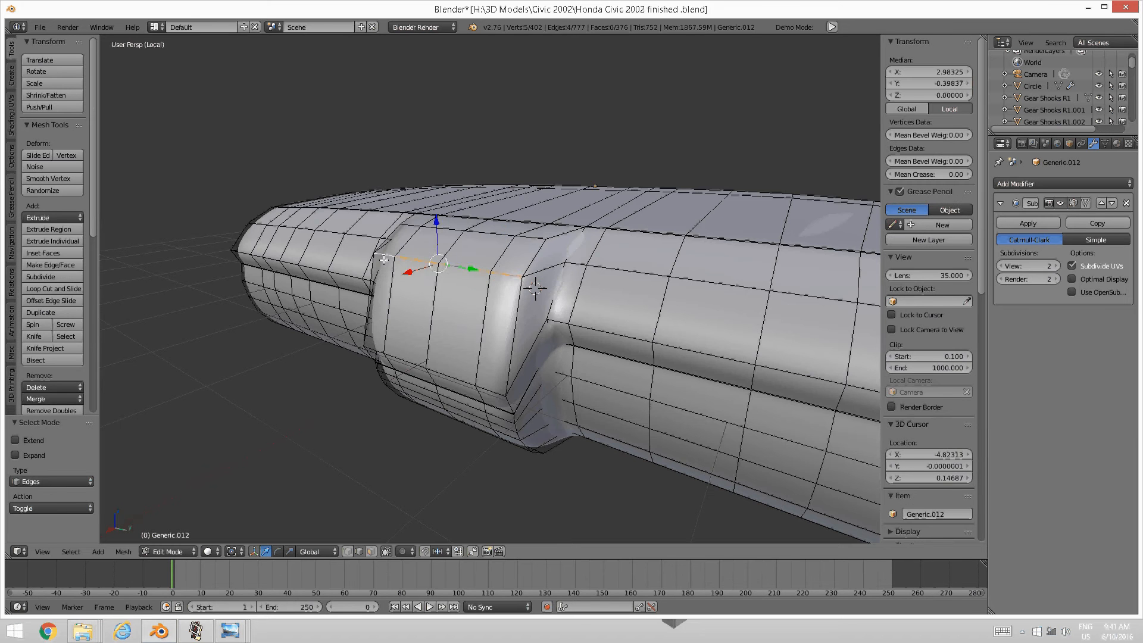
{"action": "middle_click_drag", "start_coordinate": [384, 260], "coordinate": [397, 200]}
{"action": "key", "text": "g"}
{"action": "key", "text": "z"}
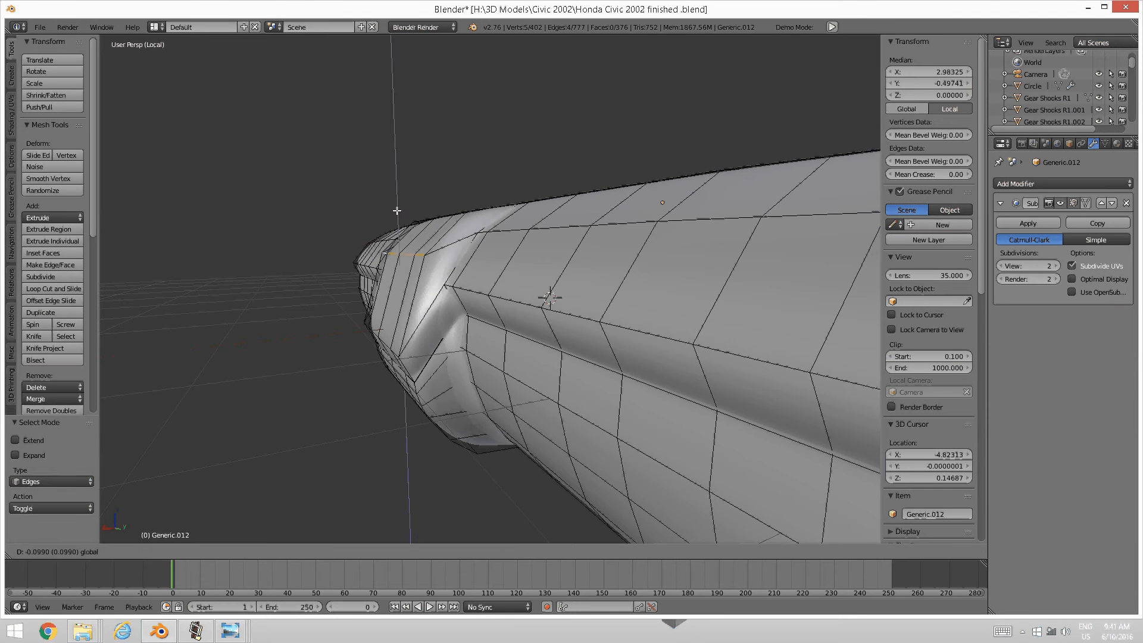
{"action": "left_click", "coordinate": [395, 209]}
{"action": "key", "text": "g"}
{"action": "key", "text": "x"}
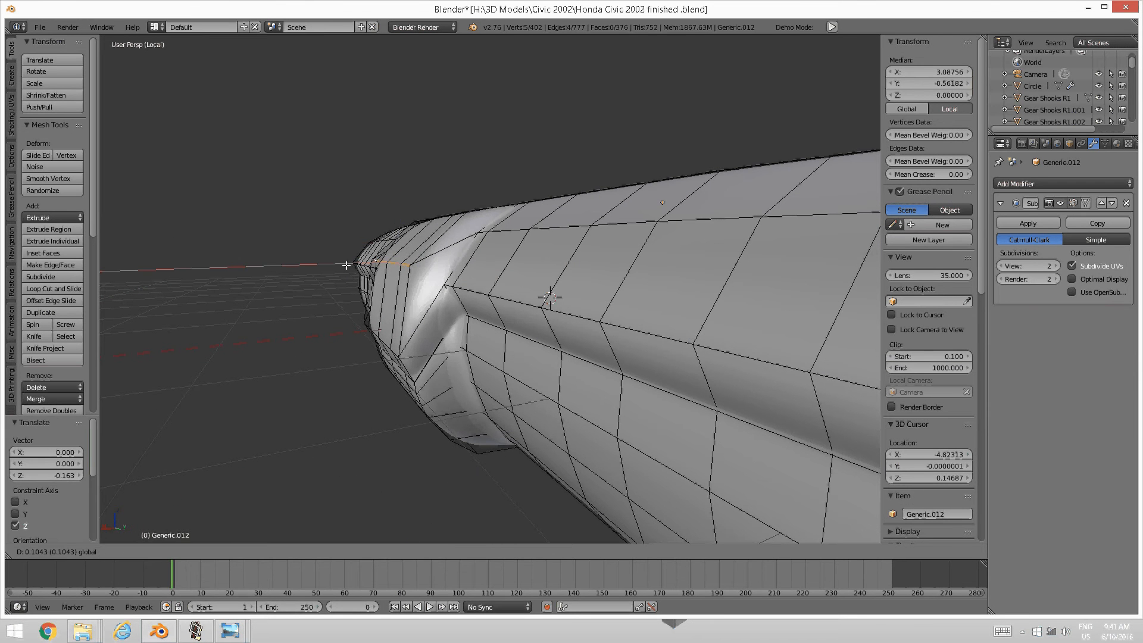
{"action": "left_click", "coordinate": [348, 265]}
{"action": "key", "text": "ctrl+z"}
{"action": "key", "text": "ctrl+z"}
Add a centred horizontal loop cut through the centre block's upper front faces and clear the selection
{"action": "middle_click_drag", "start_coordinate": [363, 268], "coordinate": [435, 290]}
{"action": "key", "text": "a"}
{"action": "key", "text": "ctrl+r"}
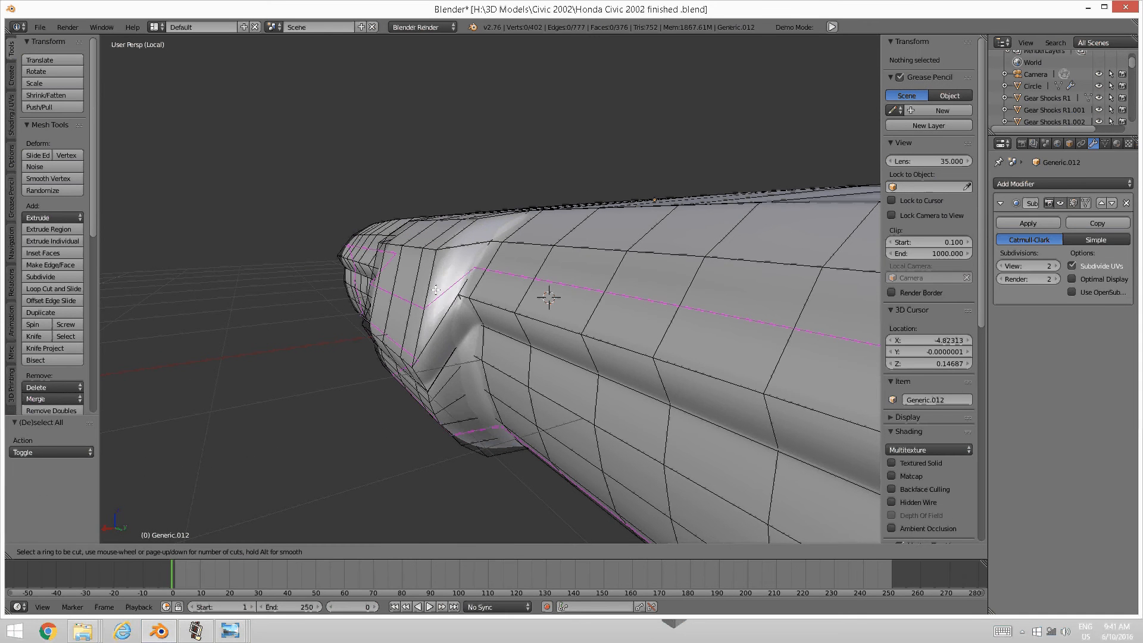
{"action": "left_click", "coordinate": [436, 290]}
{"action": "right_click", "coordinate": [436, 290]}
{"action": "key", "text": "a"}
Select the four new loop-cut edges across the block's front and move them outward about 0.070 along X
{"action": "middle_click_drag", "start_coordinate": [436, 290], "coordinate": [447, 297]}
{"action": "scroll", "coordinate": [440, 292], "scroll_direction": "up", "scroll_amount": 1}
{"action": "right_click", "coordinate": [428, 302]}
{"action": "right_click", "coordinate": [429, 311]}
{"action": "right_click", "coordinate": [399, 303], "text": "shift"}
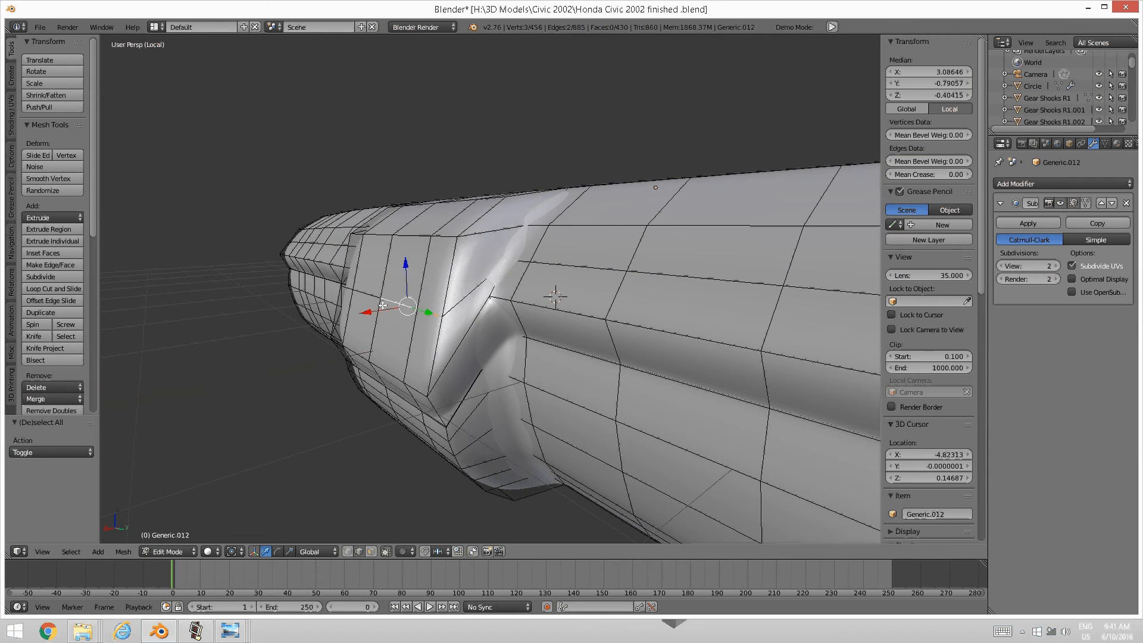
{"action": "right_click", "coordinate": [363, 294], "text": "shift"}
{"action": "middle_click_drag", "start_coordinate": [353, 297], "coordinate": [498, 334]}
{"action": "right_click", "coordinate": [365, 303], "text": "shift"}
{"action": "key", "text": "g"}
{"action": "key", "text": "x"}
{"action": "left_click", "coordinate": [311, 303]}
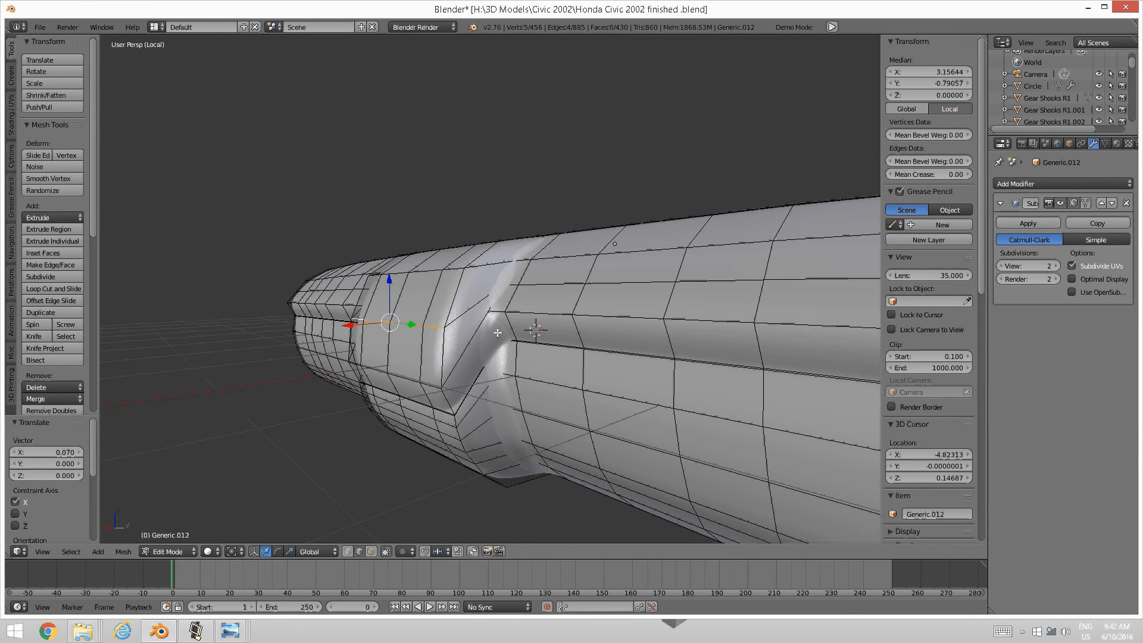
Deselect the edges, switch to face selection mode and select the front row of four faces on the centre block's underside
{"action": "middle_click_drag", "start_coordinate": [470, 400], "coordinate": [502, 368]}
{"action": "key", "text": "a"}
{"action": "scroll", "coordinate": [510, 318], "scroll_direction": "down", "scroll_amount": 3}
{"action": "key", "text": "ctrl+Tab"}
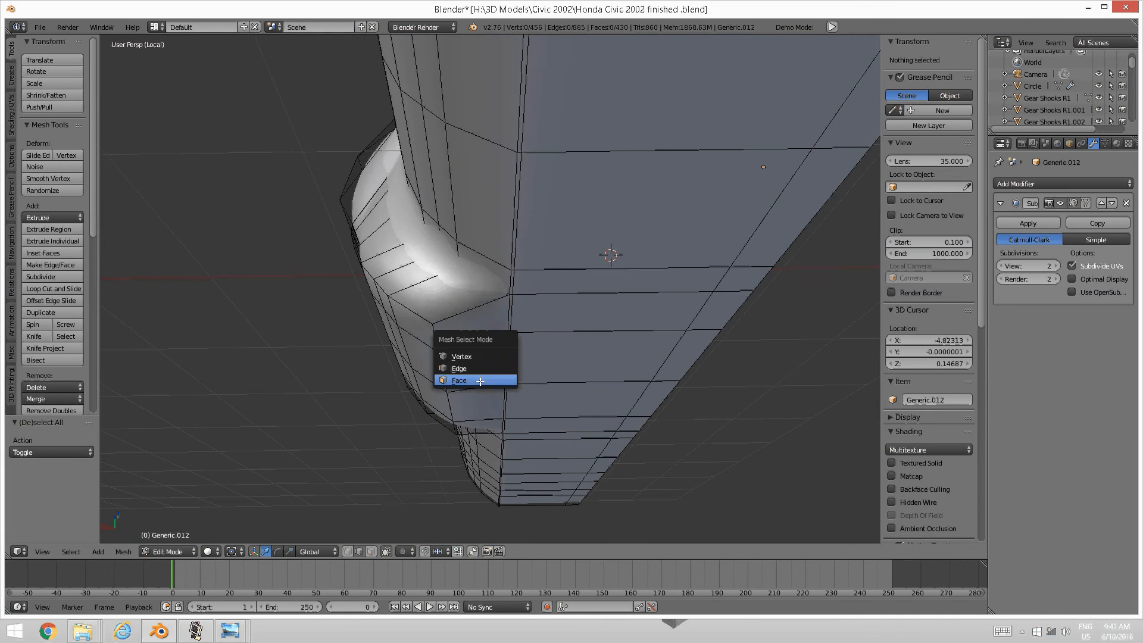
{"action": "left_click", "coordinate": [472, 377]}
{"action": "right_click", "coordinate": [474, 364]}
{"action": "right_click", "coordinate": [471, 325], "text": "shift"}
{"action": "right_click", "coordinate": [478, 408], "text": "shift"}
{"action": "right_click", "coordinate": [481, 427], "text": "shift"}
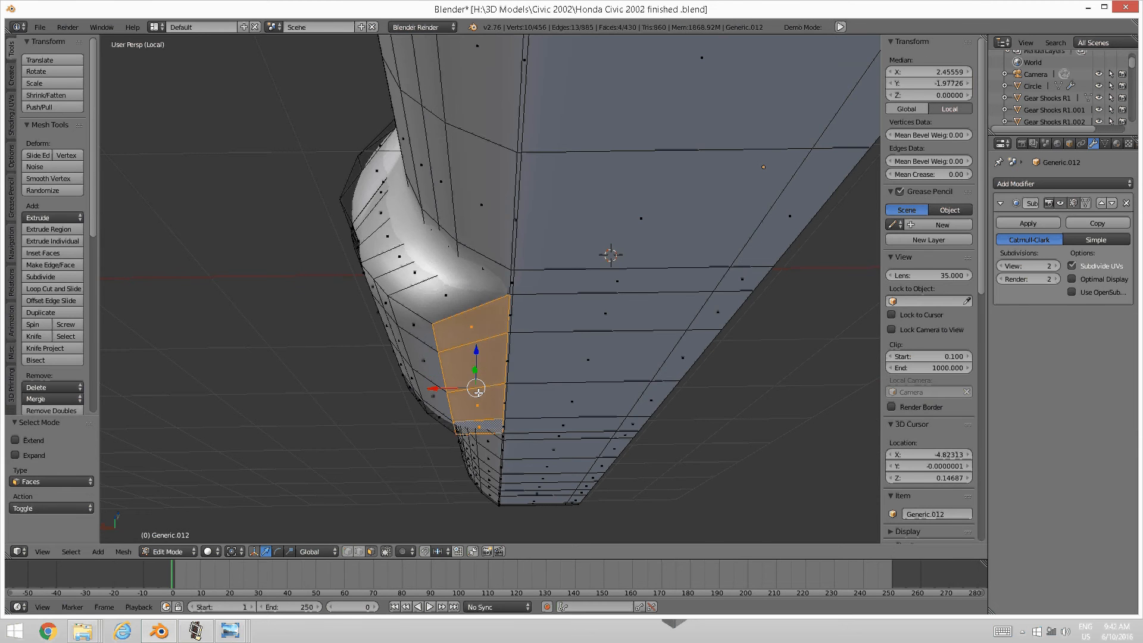
Circle-select the remaining underside faces behind the front row so the block's whole base is selected
{"action": "middle_click_drag", "start_coordinate": [481, 427], "coordinate": [505, 352]}
{"action": "key", "text": "c"}
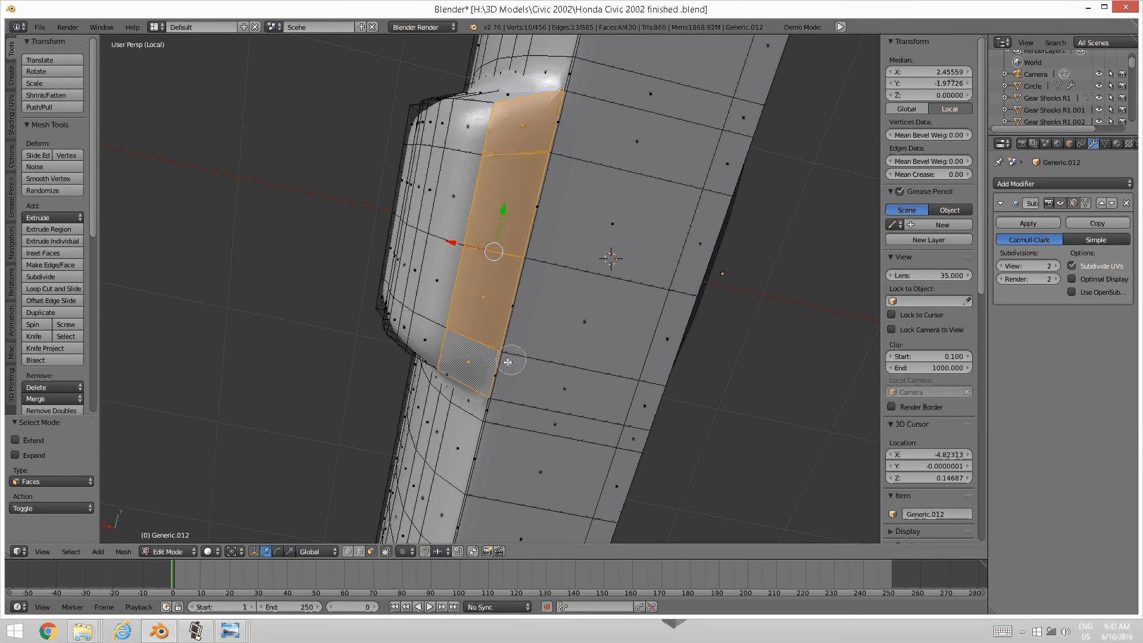
{"action": "mouse_move", "coordinate": [509, 361]}
{"action": "left_mouse_down"}
{"action": "mouse_move", "coordinate": [648, 372]}
{"action": "mouse_move", "coordinate": [679, 271]}
{"action": "mouse_move", "coordinate": [544, 182]}
{"action": "mouse_move", "coordinate": [625, 142]}
{"action": "mouse_move", "coordinate": [703, 173]}
{"action": "left_mouse_up"}
{"action": "right_click", "coordinate": [703, 173]}
{"action": "mouse_move", "coordinate": [703, 173]}
{"action": "middle_mouse_down"}
{"action": "mouse_move", "coordinate": [564, 373]}
{"action": "mouse_move", "coordinate": [619, 362]}
{"action": "mouse_move", "coordinate": [567, 325]}
{"action": "mouse_move", "coordinate": [538, 340]}
{"action": "mouse_move", "coordinate": [525, 374]}
{"action": "mouse_move", "coordinate": [452, 453]}
{"action": "mouse_move", "coordinate": [334, 536]}
{"action": "middle_mouse_up"}
Consult the passenger-side interior photo in Windows Photo Viewer, and back in Blender extrude the selected underside faces down about 0.314 along Z
{"action": "left_click", "coordinate": [196, 632]}
{"action": "left_click", "coordinate": [196, 631]}
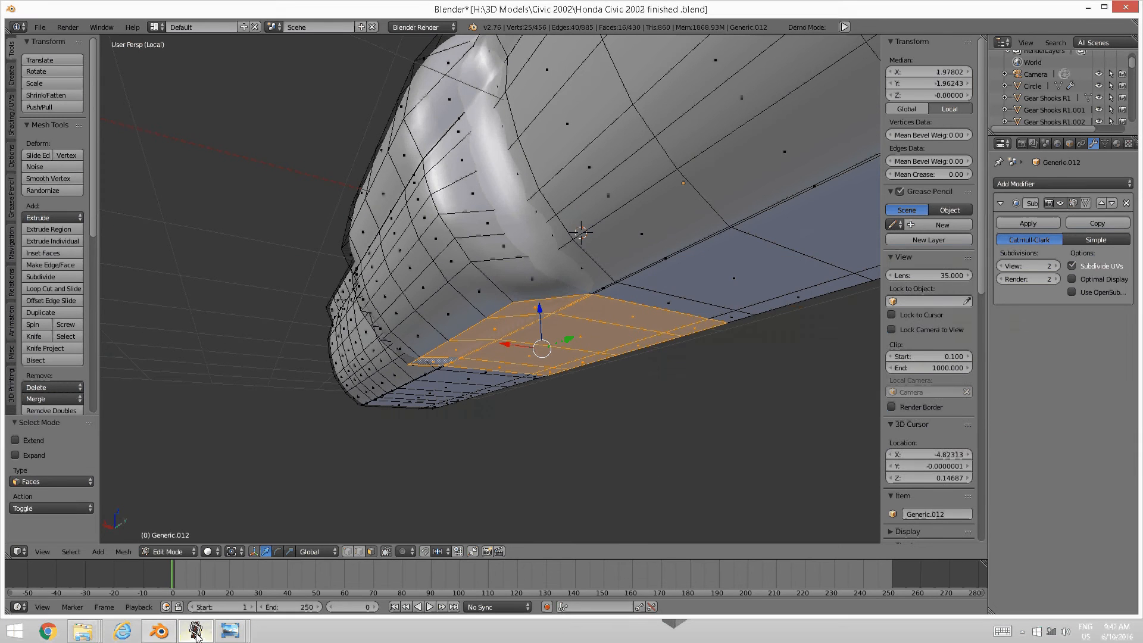
{"action": "mouse_move", "coordinate": [230, 631]}
{"action": "left_click", "coordinate": [111, 583]}
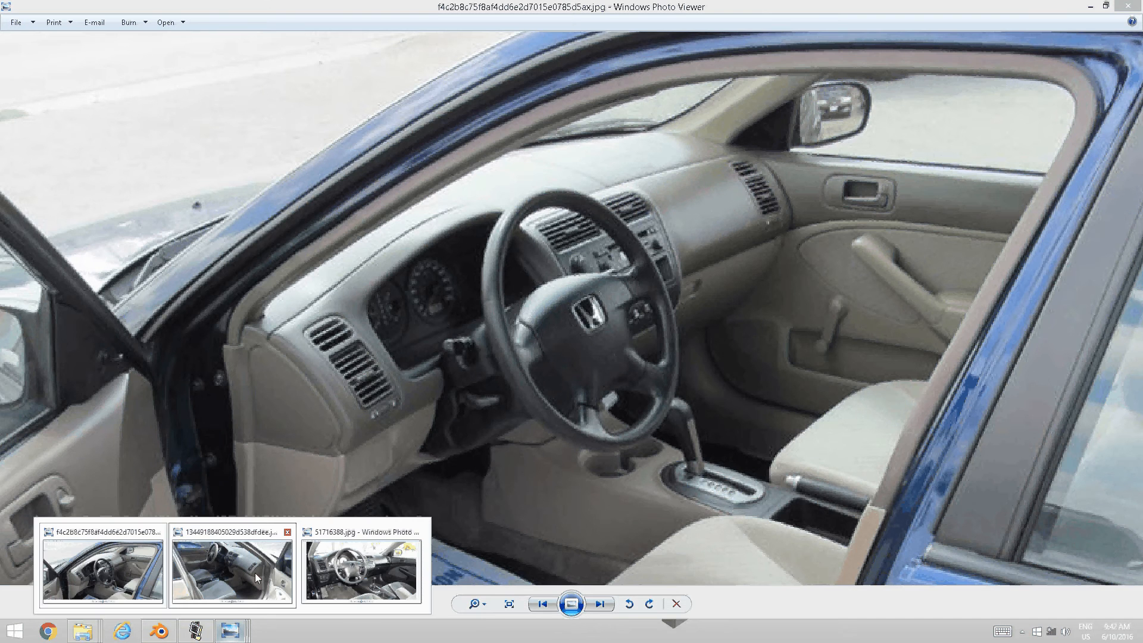
{"action": "left_click", "coordinate": [255, 573]}
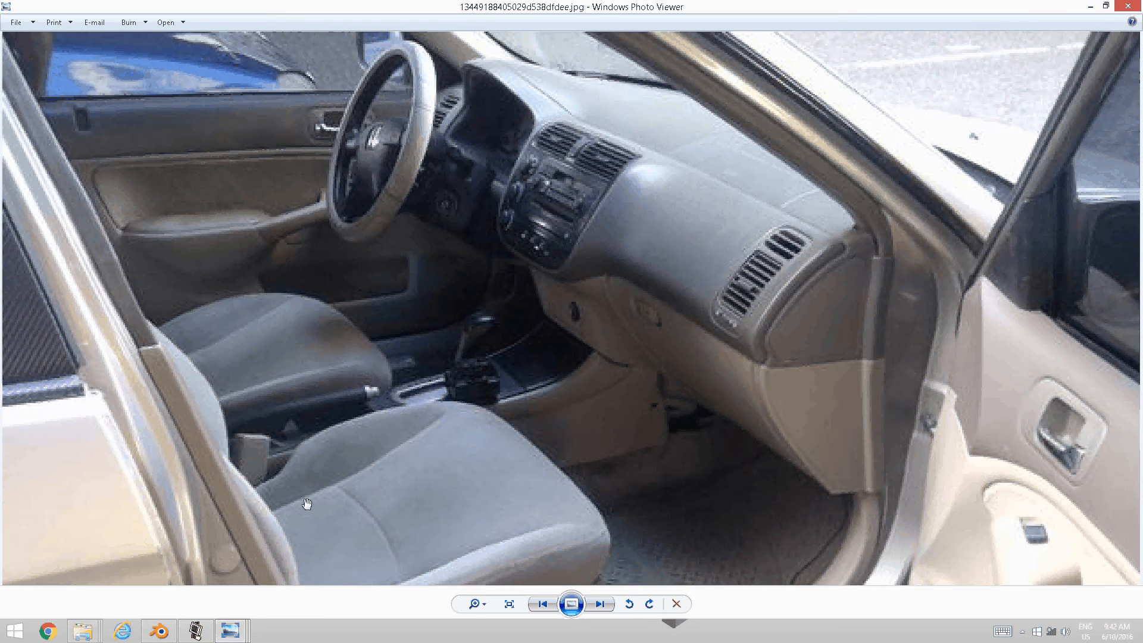
{"action": "left_click", "coordinate": [196, 630]}
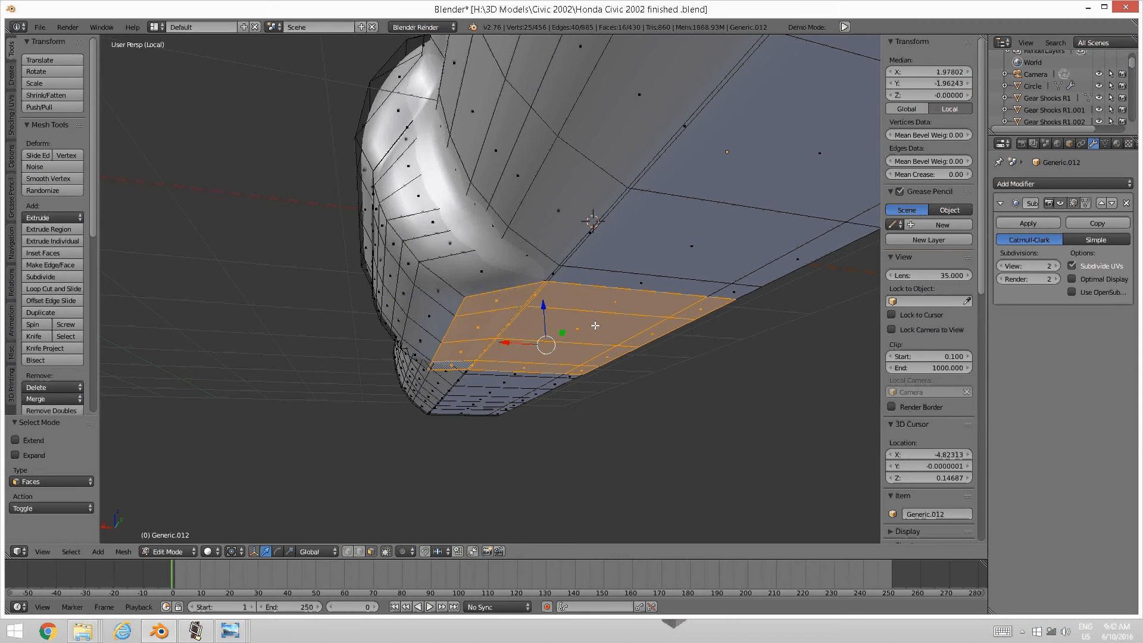
{"action": "key", "text": "e"}
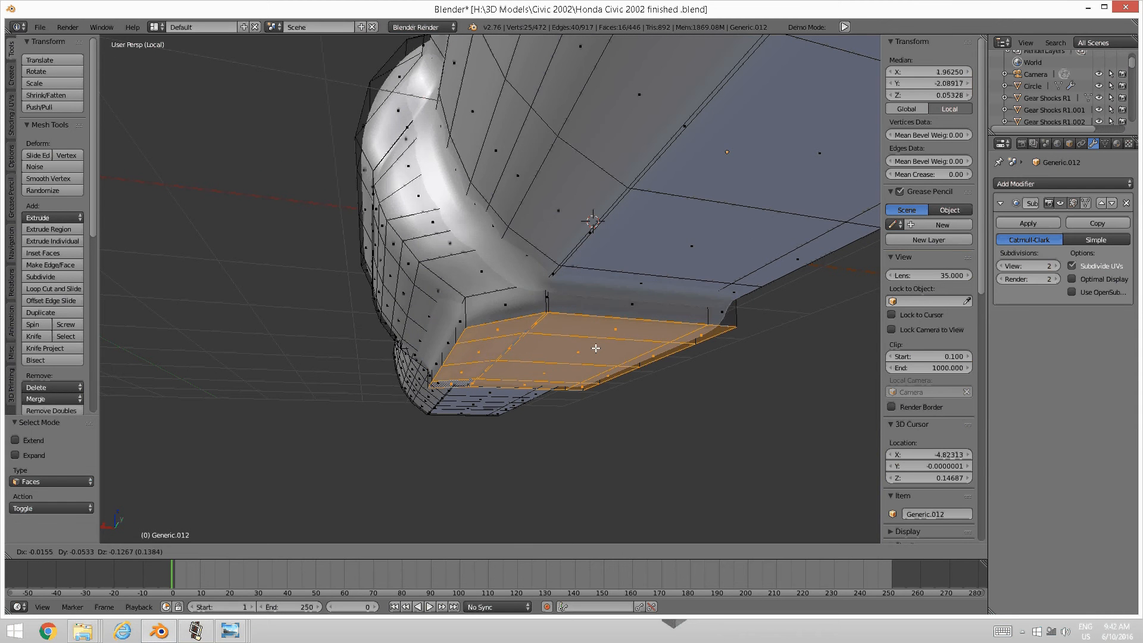
{"action": "key", "text": "z"}
{"action": "left_click", "coordinate": [595, 372]}
{"action": "middle_click_drag", "start_coordinate": [580, 352], "coordinate": [560, 356]}
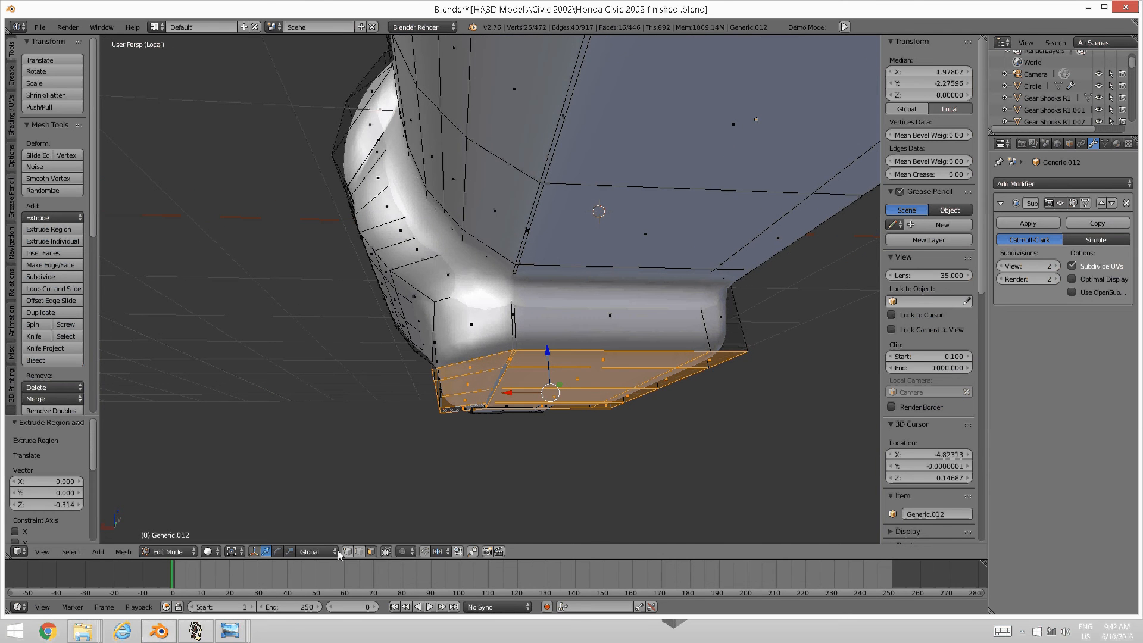
Flatten the extruded faces by scaling them to about 0.009 along Z and compare with the passenger-side photo in Windows Photo Viewer
{"action": "left_click", "coordinate": [290, 552]}
{"action": "left_click_drag", "start_coordinate": [547, 350], "coordinate": [541, 399]}
{"action": "left_click_drag", "start_coordinate": [546, 347], "coordinate": [548, 394]}
{"action": "middle_click_drag", "start_coordinate": [548, 394], "coordinate": [485, 394]}
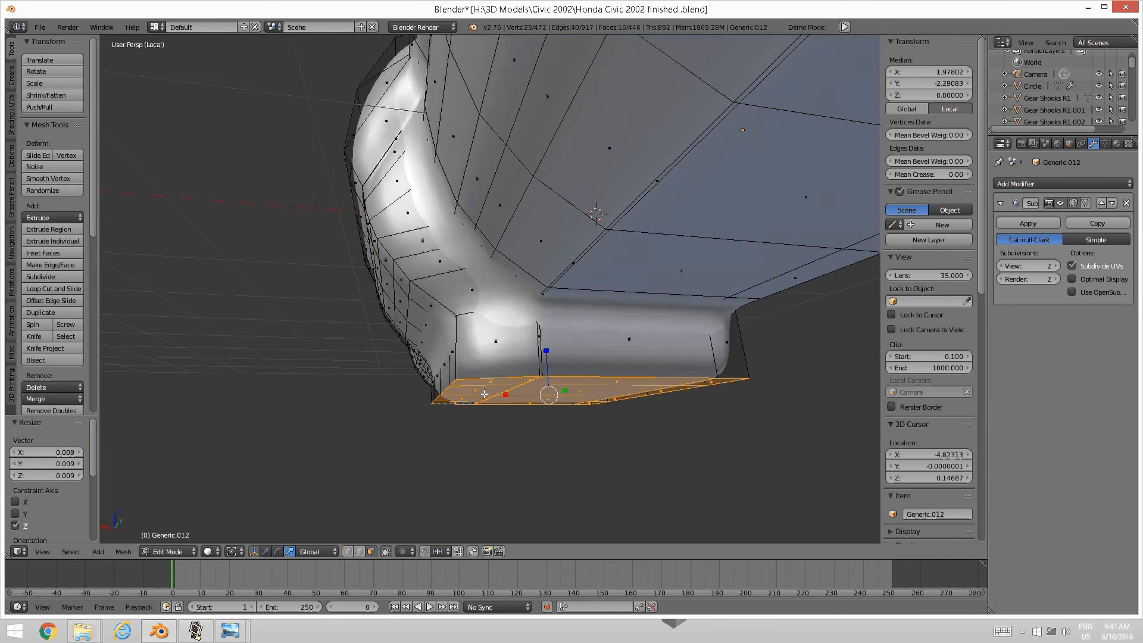
{"action": "left_click", "coordinate": [195, 631]}
{"action": "mouse_move", "coordinate": [230, 631]}
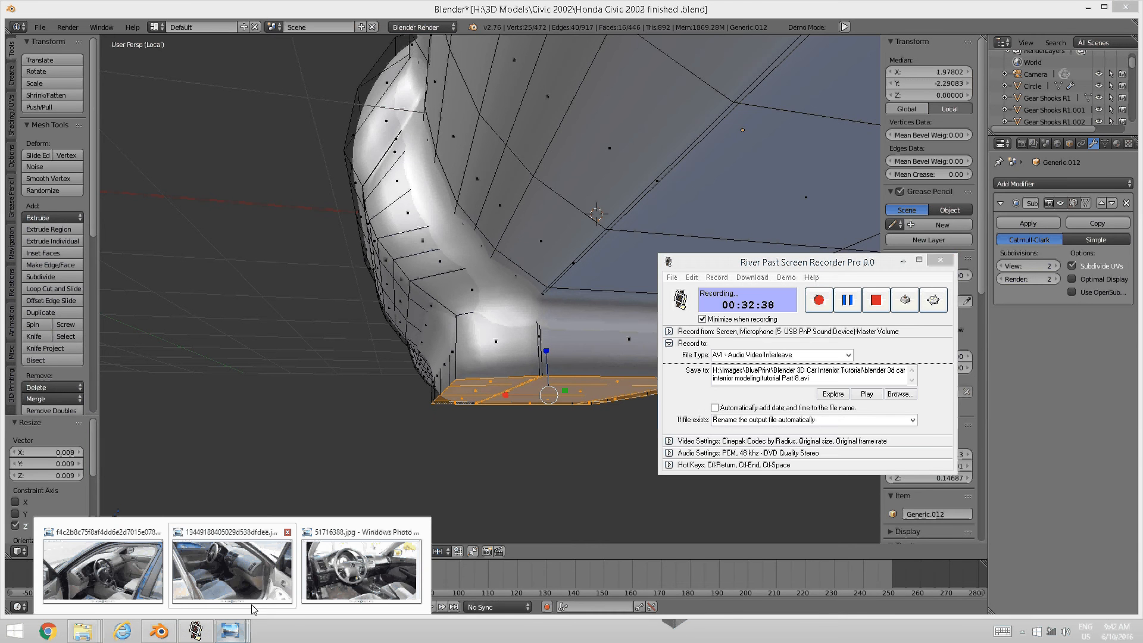
{"action": "left_click", "coordinate": [221, 586]}
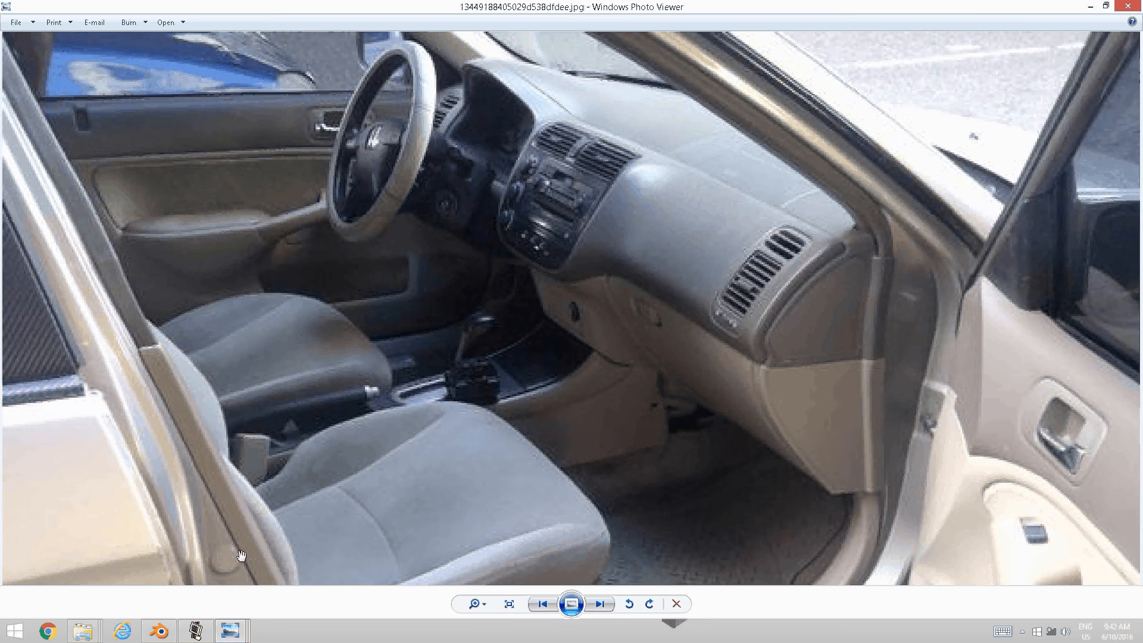
{"action": "left_click", "coordinate": [196, 630]}
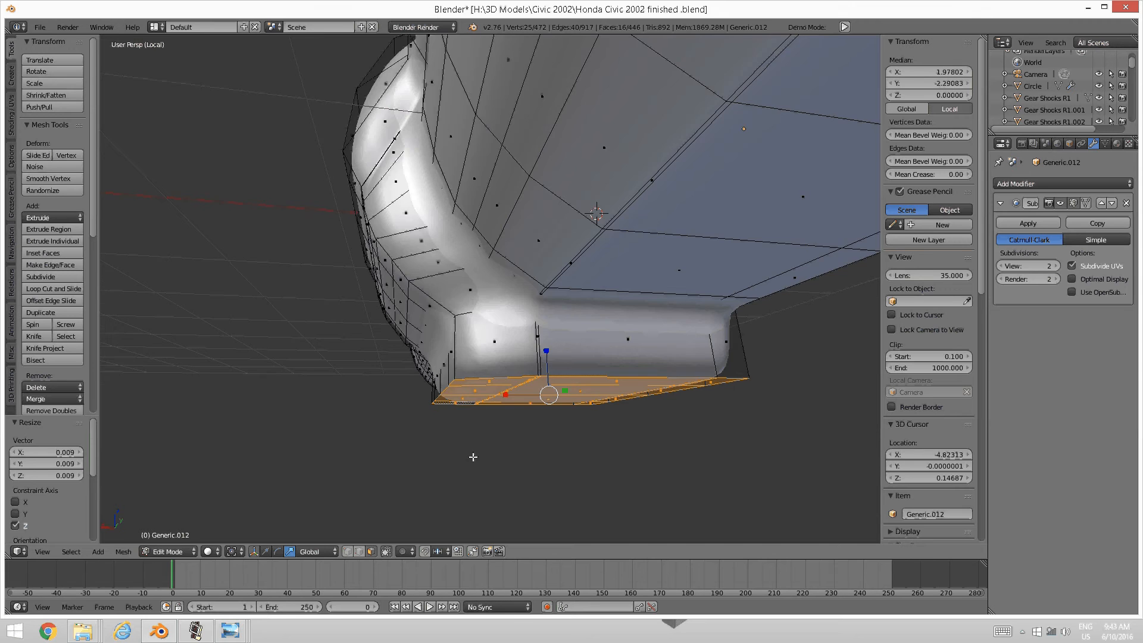
In edge selection mode, select the four front edges of the extruded block's base and move them up slightly along Z
{"action": "scroll", "coordinate": [486, 442], "scroll_direction": "up", "scroll_amount": 2}
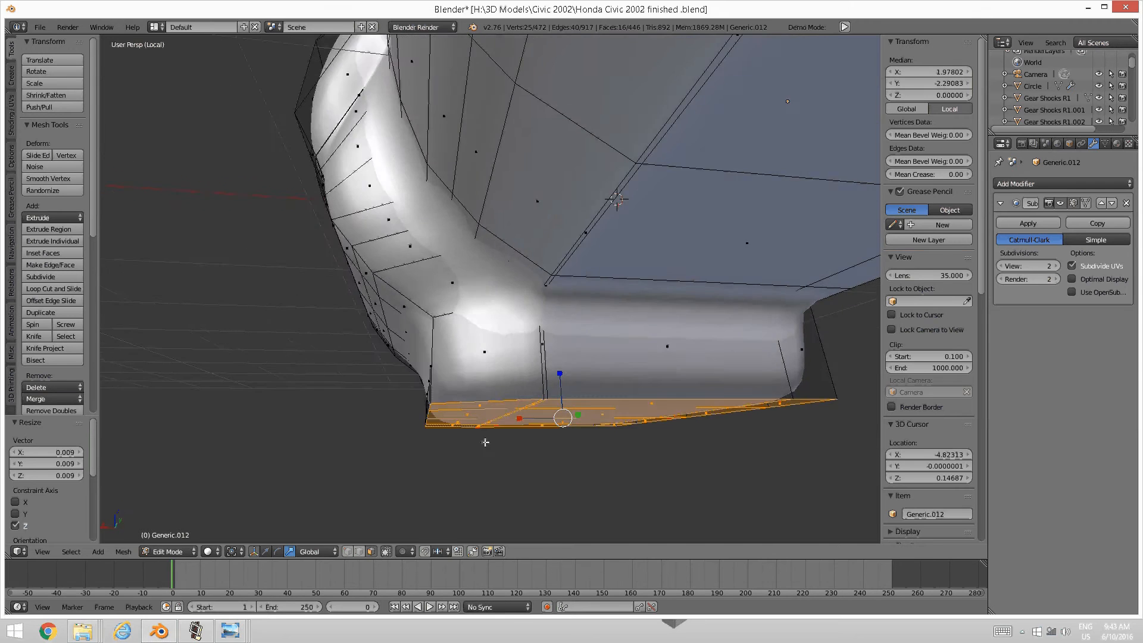
{"action": "middle_click_drag", "start_coordinate": [485, 443], "coordinate": [486, 416]}
{"action": "key", "text": "a"}
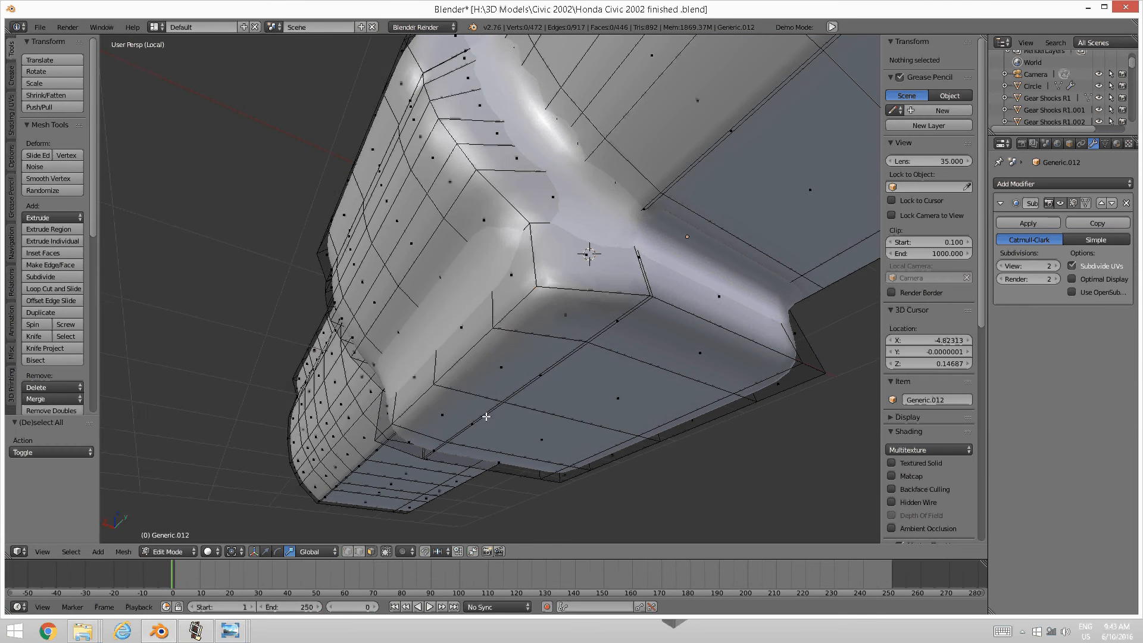
{"action": "key", "text": "ctrl+Tab"}
{"action": "left_click", "coordinate": [481, 407]}
{"action": "right_click", "coordinate": [513, 309]}
{"action": "right_click", "coordinate": [465, 356], "text": "shift"}
{"action": "right_click", "coordinate": [417, 403], "text": "shift"}
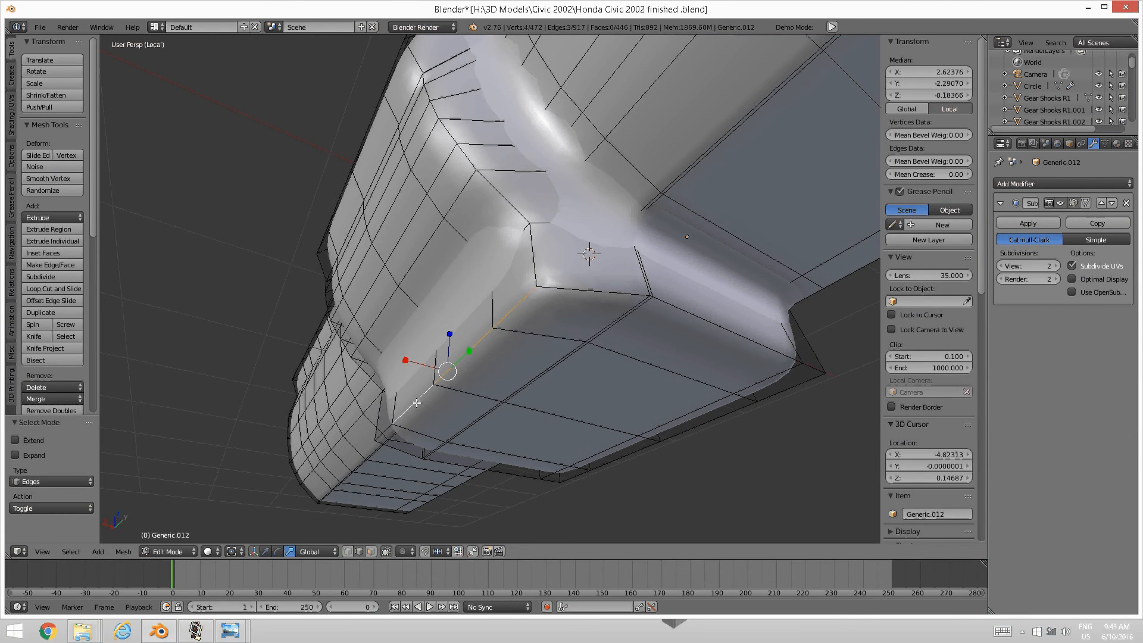
{"action": "right_click", "coordinate": [387, 434], "text": "shift"}
{"action": "middle_click_drag", "start_coordinate": [387, 433], "coordinate": [363, 545]}
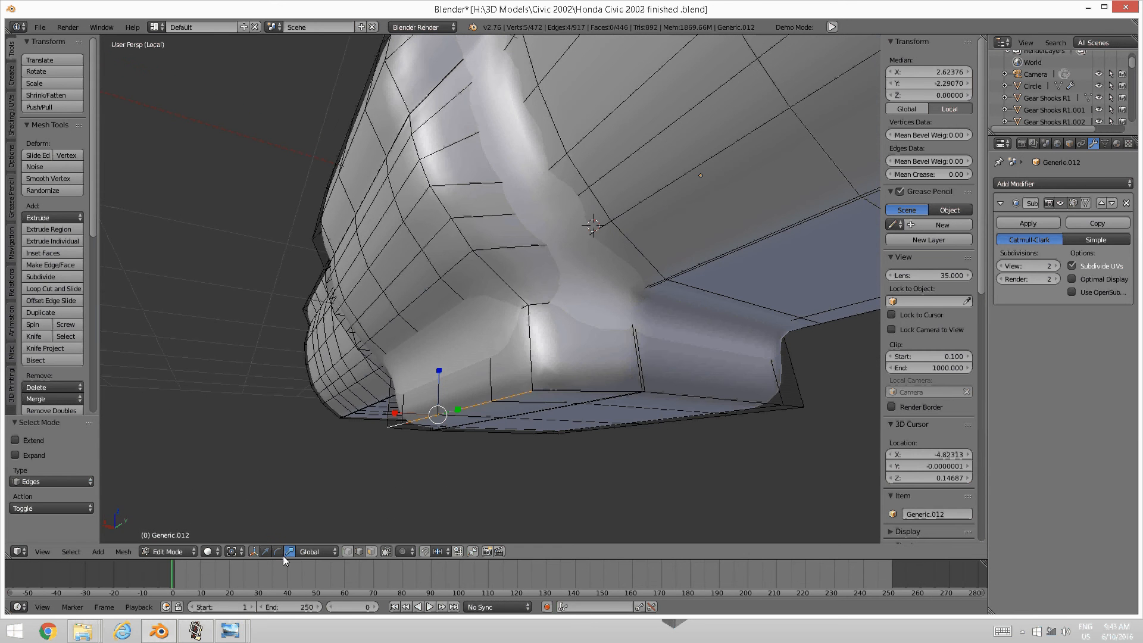
{"action": "left_click", "coordinate": [265, 552]}
{"action": "middle_click_drag", "start_coordinate": [423, 444], "coordinate": [429, 438]}
{"action": "left_click_drag", "start_coordinate": [436, 379], "coordinate": [436, 359]}
{"action": "middle_click_drag", "start_coordinate": [435, 358], "coordinate": [480, 358]}
Select the four edges where the extrusion meets the block's front and move them about 0.065 outward along X and 0.067 down along Z
{"action": "key", "text": "a"}
{"action": "right_click", "coordinate": [396, 395]}
{"action": "right_click", "coordinate": [473, 349], "text": "shift"}
{"action": "right_click", "coordinate": [433, 362], "text": "shift"}
{"action": "right_click", "coordinate": [402, 369], "text": "shift"}
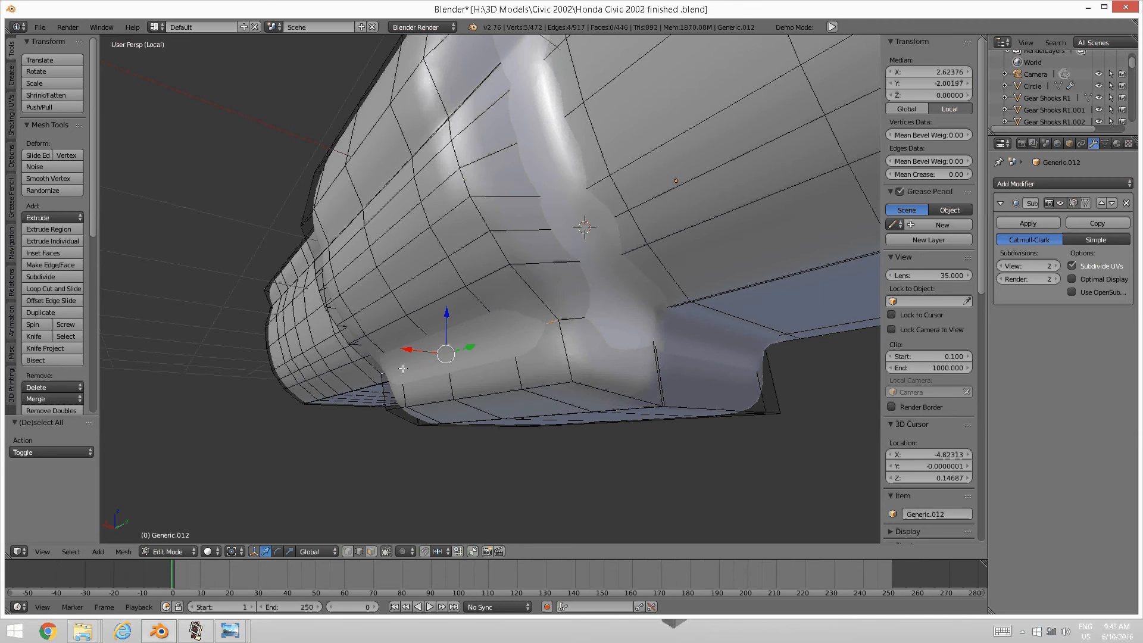
{"action": "middle_click_drag", "start_coordinate": [403, 368], "coordinate": [652, 359]}
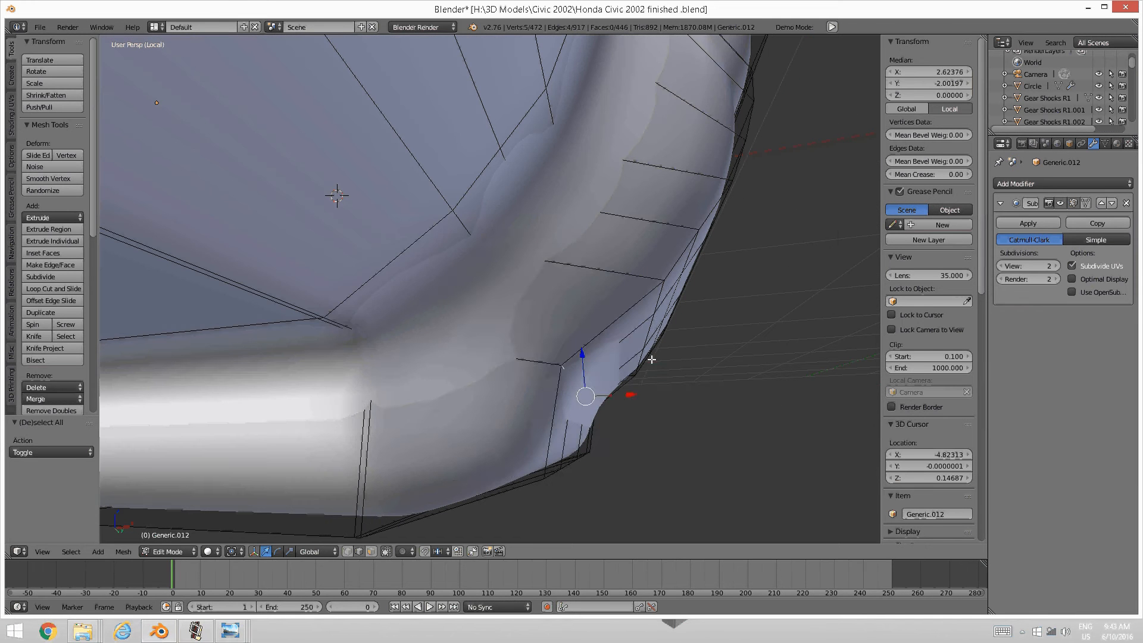
{"action": "left_click_drag", "start_coordinate": [632, 394], "coordinate": [651, 393]}
{"action": "left_click_drag", "start_coordinate": [603, 356], "coordinate": [607, 372]}
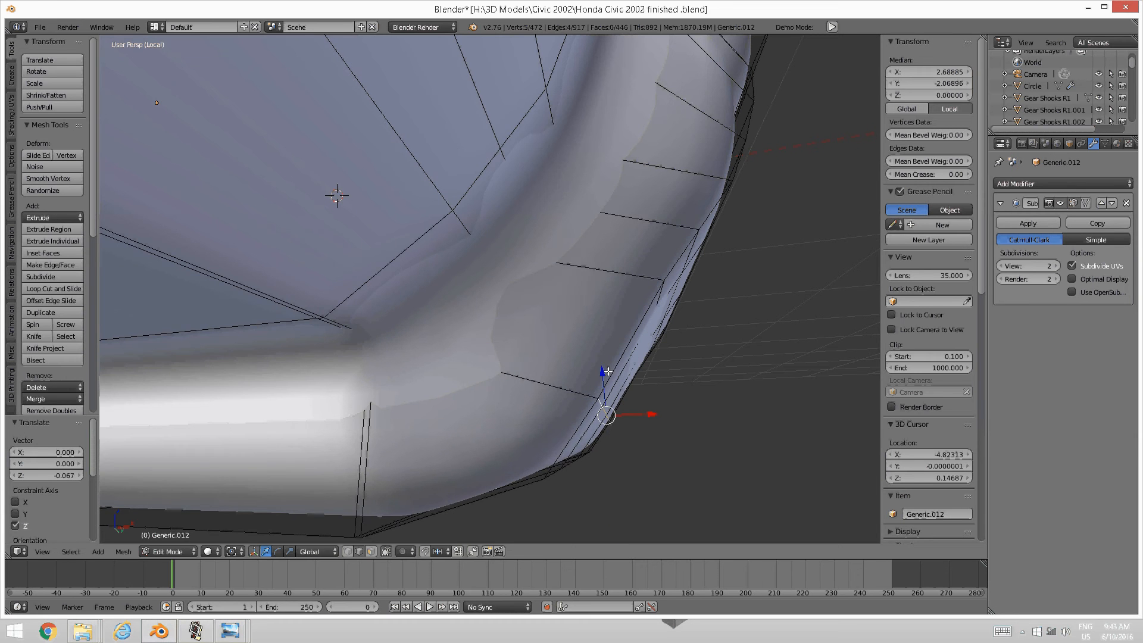
Select the four front edges in the next row up, move them down about 0.074 along Z and adjust them slightly along X
{"action": "middle_click_drag", "start_coordinate": [655, 374], "coordinate": [554, 348]}
{"action": "key", "text": "a"}
{"action": "right_click", "coordinate": [551, 327]}
{"action": "right_click", "coordinate": [551, 327], "text": "shift"}
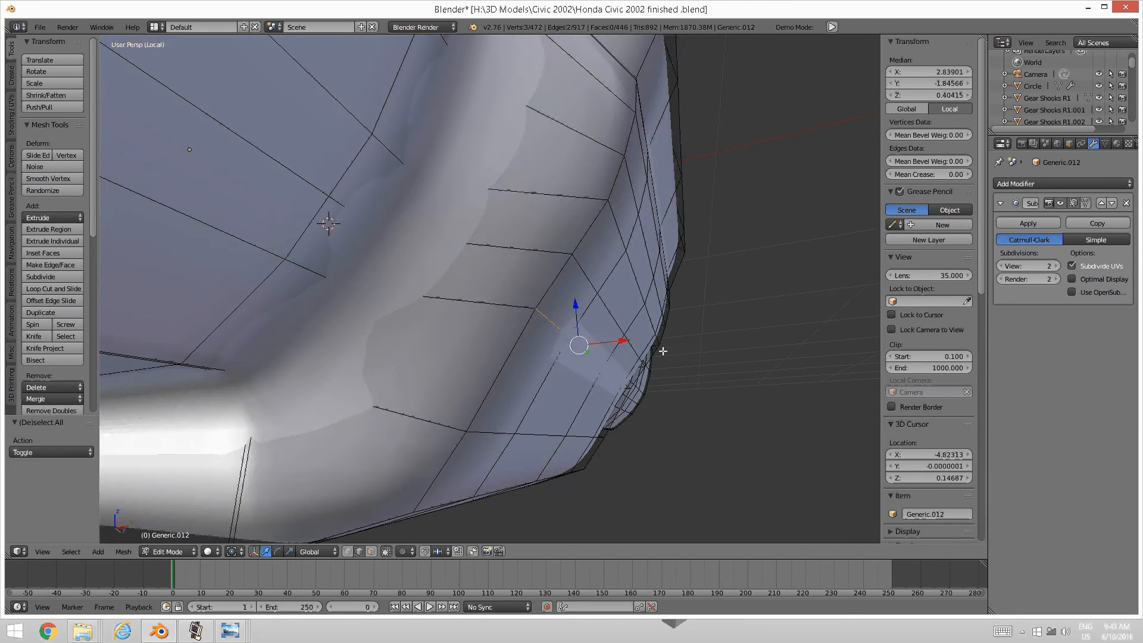
{"action": "middle_click_drag", "start_coordinate": [628, 352], "coordinate": [593, 369]}
{"action": "right_click", "coordinate": [574, 359], "text": "shift"}
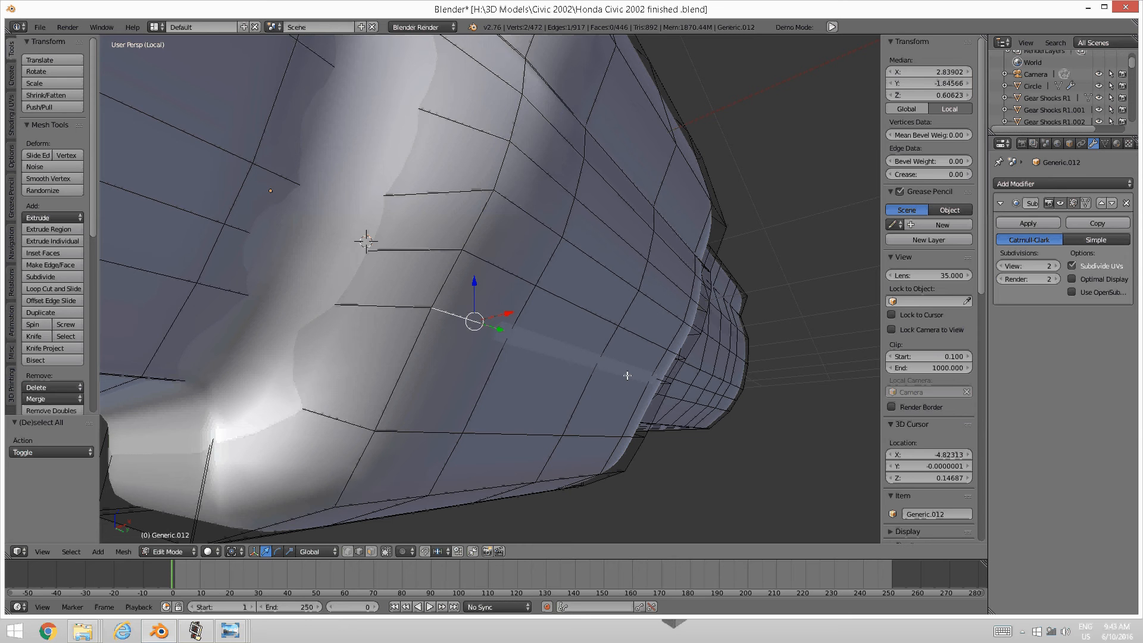
{"action": "right_click", "coordinate": [569, 362], "text": "shift"}
{"action": "right_click", "coordinate": [624, 360], "text": "shift"}
{"action": "right_click", "coordinate": [659, 380], "text": "shift"}
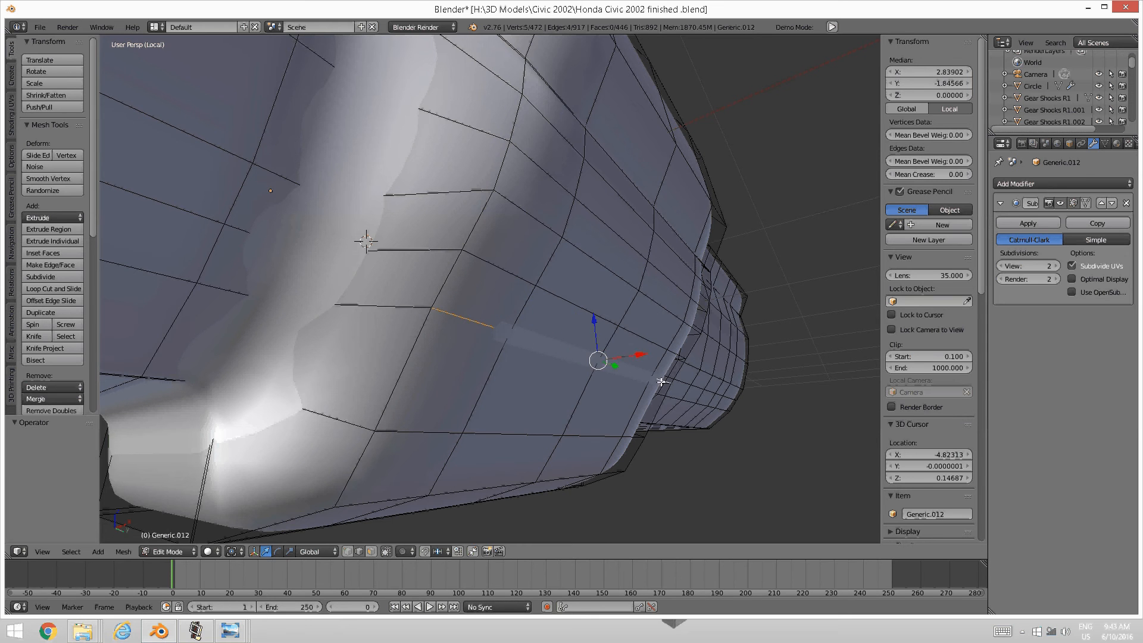
{"action": "middle_click_drag", "start_coordinate": [549, 404], "coordinate": [584, 399]}
{"action": "left_click_drag", "start_coordinate": [599, 325], "coordinate": [602, 346]}
{"action": "middle_click_drag", "start_coordinate": [602, 351], "coordinate": [650, 395]}
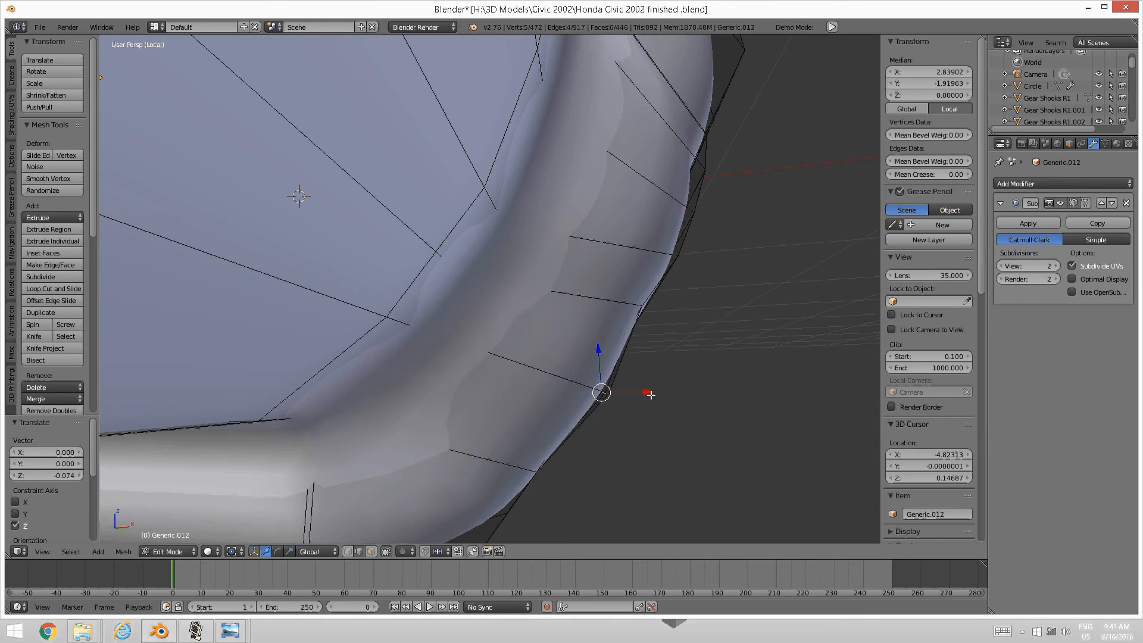
{"action": "left_click_drag", "start_coordinate": [651, 395], "coordinate": [643, 391]}
Select the following row of four front edges above, lower them slightly along Z and adjust their position along X
{"action": "middle_click_drag", "start_coordinate": [643, 391], "coordinate": [619, 372]}
{"action": "key", "text": "a"}
{"action": "right_click", "coordinate": [545, 331]}
{"action": "right_click", "coordinate": [580, 332]}
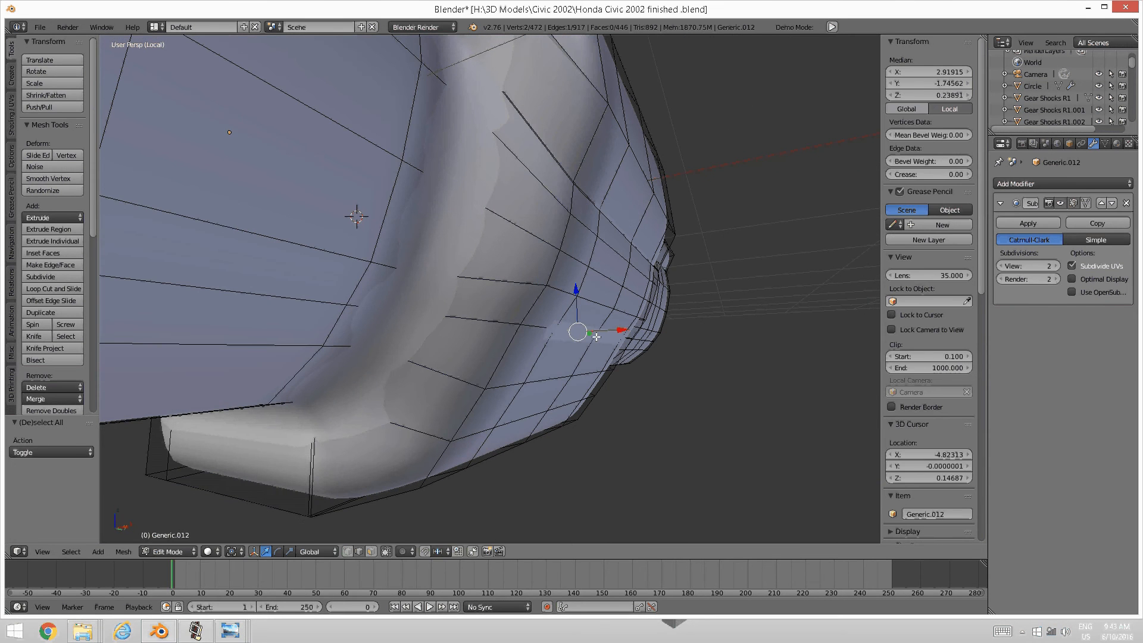
{"action": "right_click", "coordinate": [544, 332], "text": "shift"}
{"action": "middle_click_drag", "start_coordinate": [546, 332], "coordinate": [613, 347]}
{"action": "right_click", "coordinate": [641, 338], "text": "shift"}
{"action": "right_click", "coordinate": [655, 337], "text": "shift"}
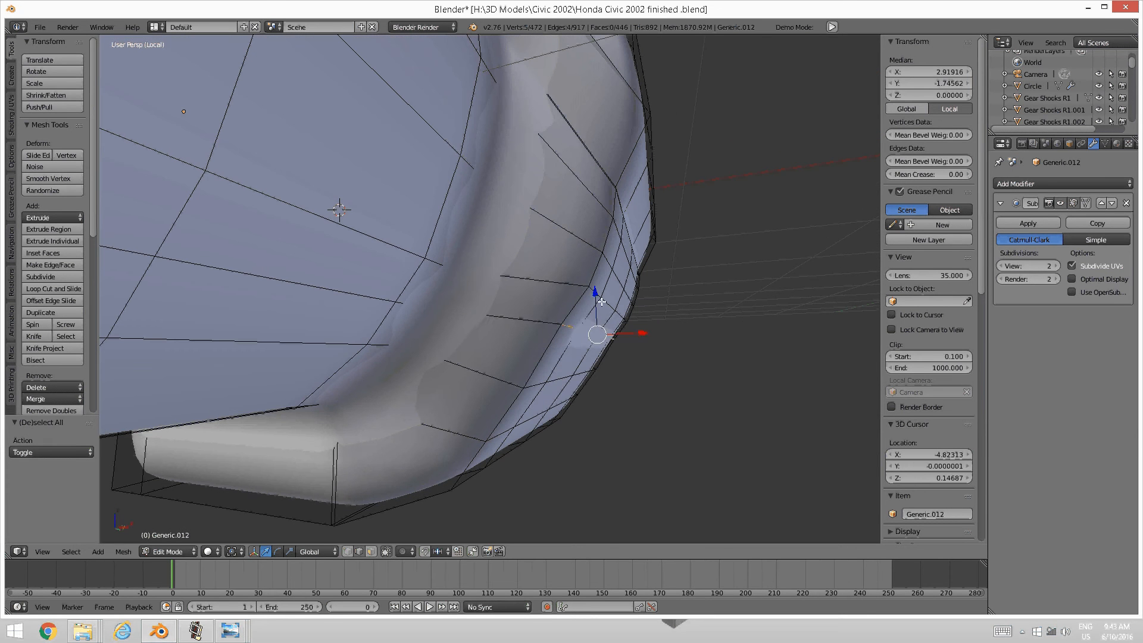
{"action": "key", "text": "g"}
{"action": "key", "text": "z"}
{"action": "left_click_drag", "start_coordinate": [638, 338], "coordinate": [637, 343]}
In face selection mode, select the four rear faces of the extruded section beneath the centre block and delete them
{"action": "middle_click_drag", "start_coordinate": [637, 344], "coordinate": [523, 417]}
{"action": "key", "text": "a"}
{"action": "key", "text": "ctrl+Tab"}
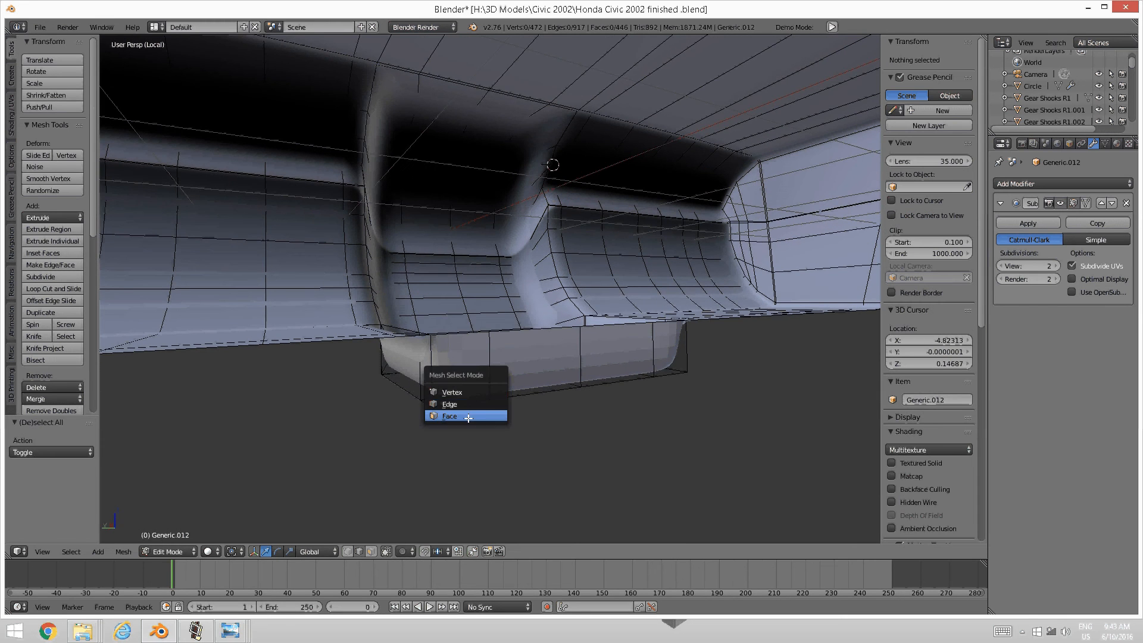
{"action": "left_click", "coordinate": [471, 416]}
{"action": "middle_click_drag", "start_coordinate": [463, 369], "coordinate": [450, 400]}
{"action": "right_click", "coordinate": [460, 380]}
{"action": "right_click", "coordinate": [535, 369], "text": "shift"}
{"action": "right_click", "coordinate": [616, 361], "text": "shift"}
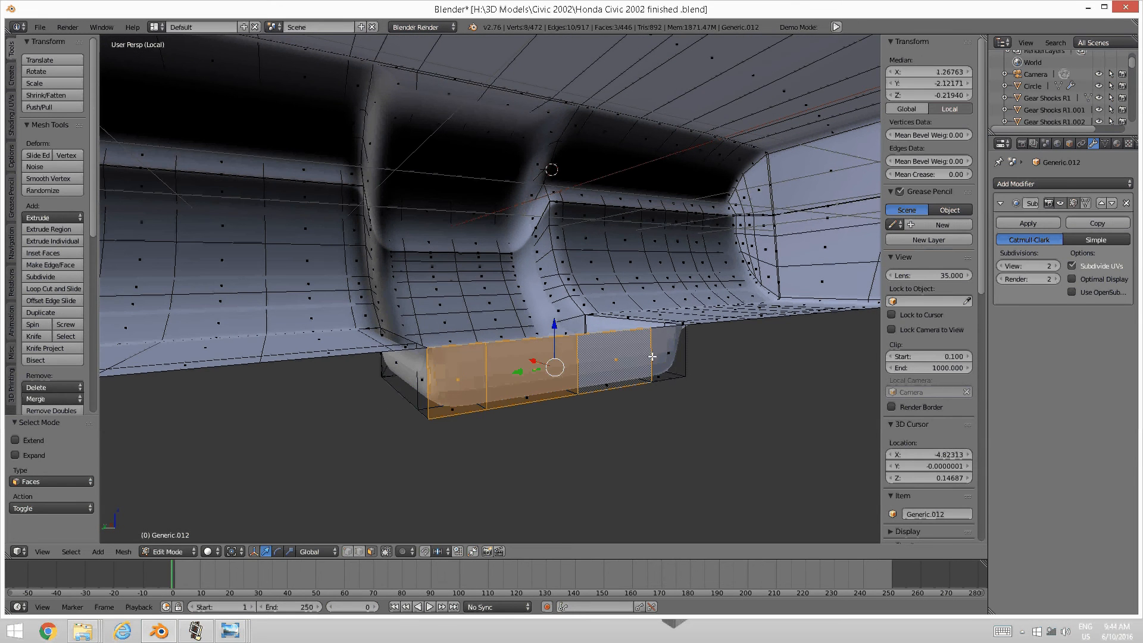
{"action": "right_click", "coordinate": [666, 356], "text": "shift"}
{"action": "key", "text": "x"}
{"action": "left_click", "coordinate": [598, 403]}
{"action": "middle_click_drag", "start_coordinate": [597, 403], "coordinate": [564, 411]}
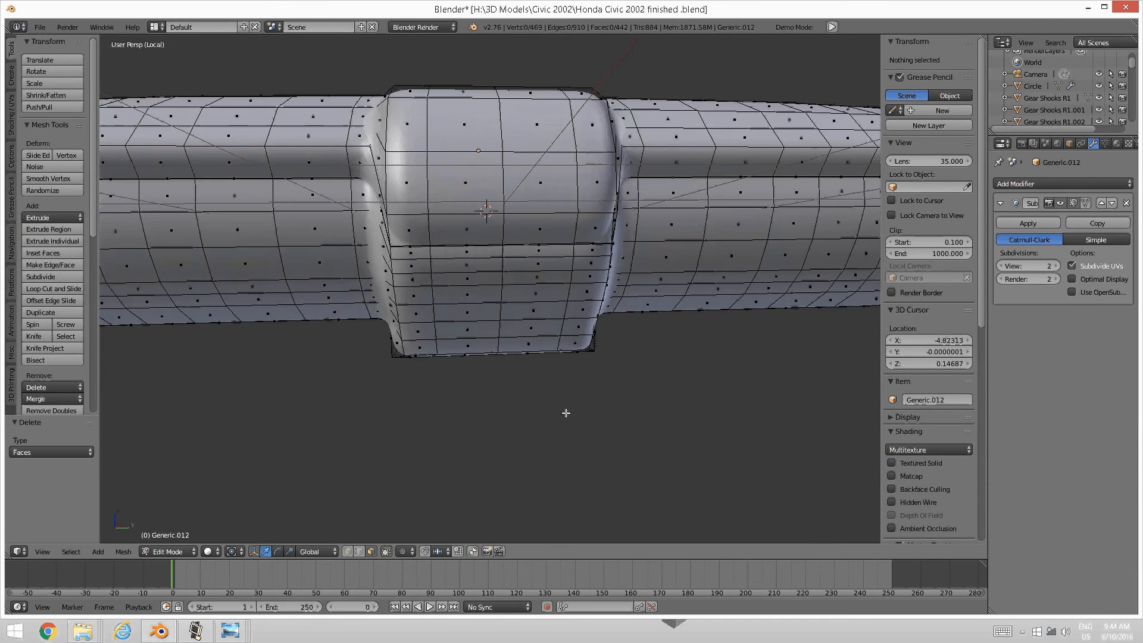
Switch to Windows Photo Viewer to examine the radio panel and lower console in the passenger-side interior photo, and return to Blender
{"action": "middle_click_drag", "start_coordinate": [584, 359], "coordinate": [539, 331]}
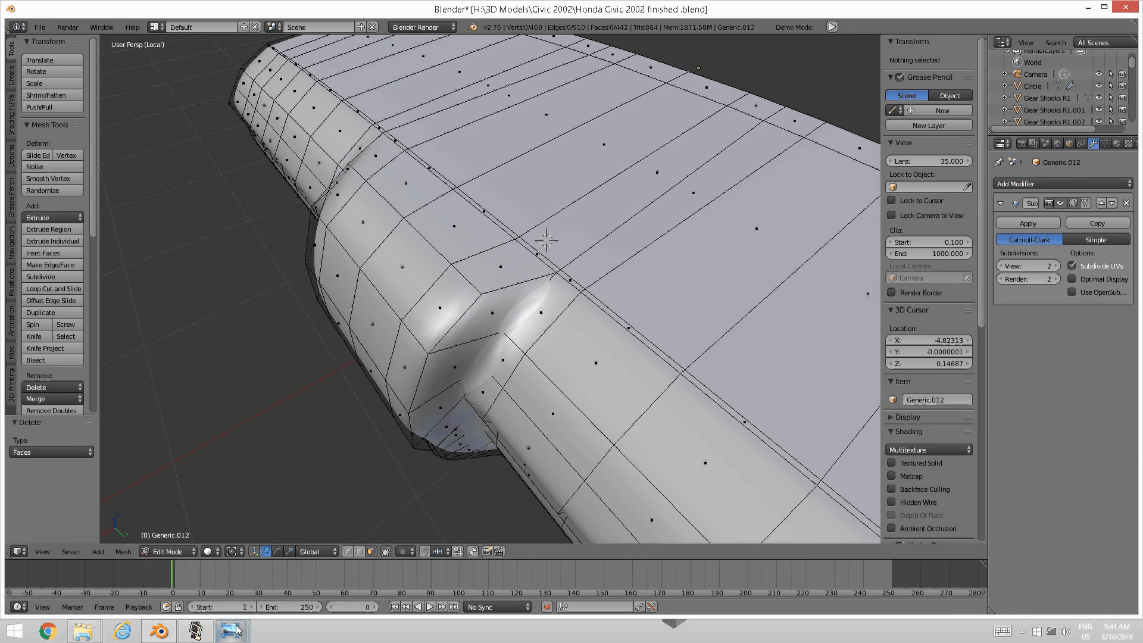
{"action": "mouse_move", "coordinate": [230, 630]}
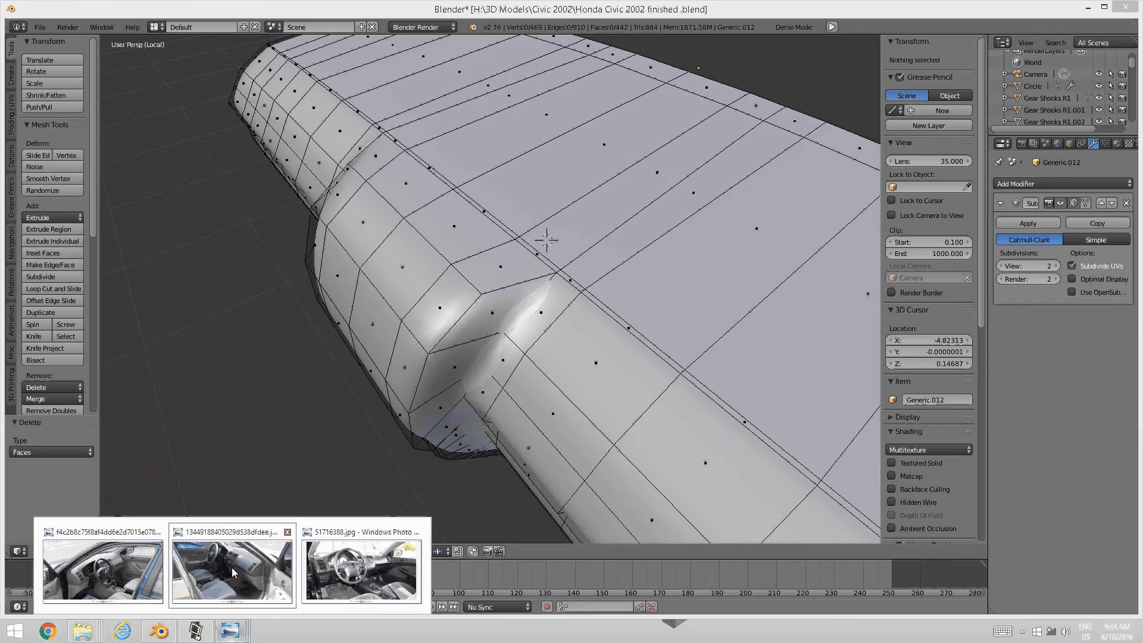
{"action": "left_click", "coordinate": [286, 595]}
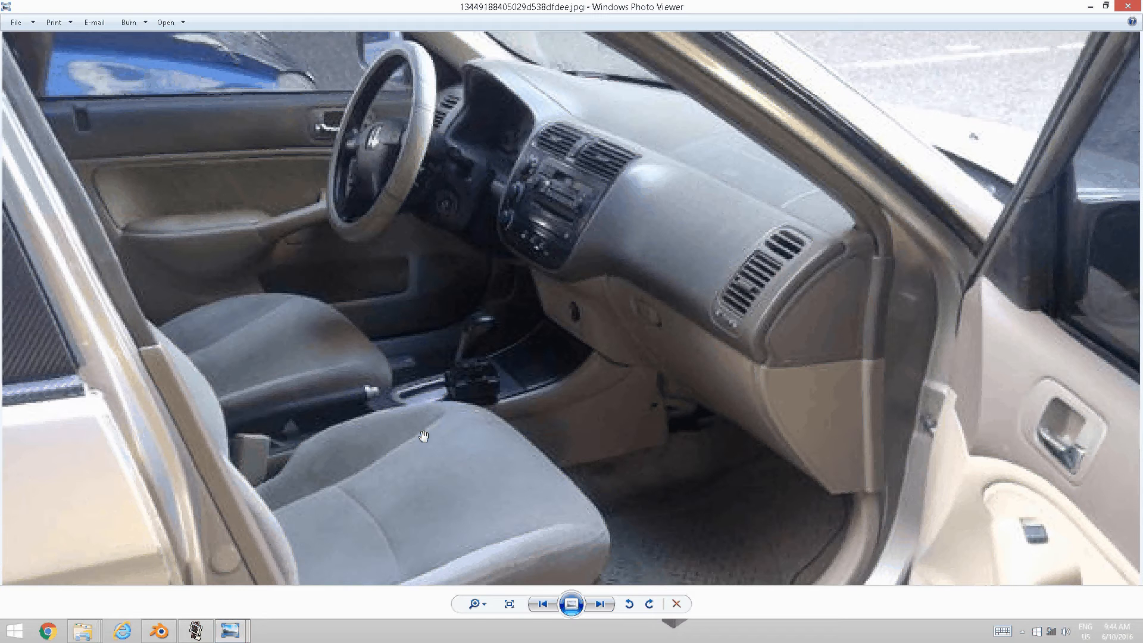
{"action": "mouse_move", "coordinate": [201, 633]}
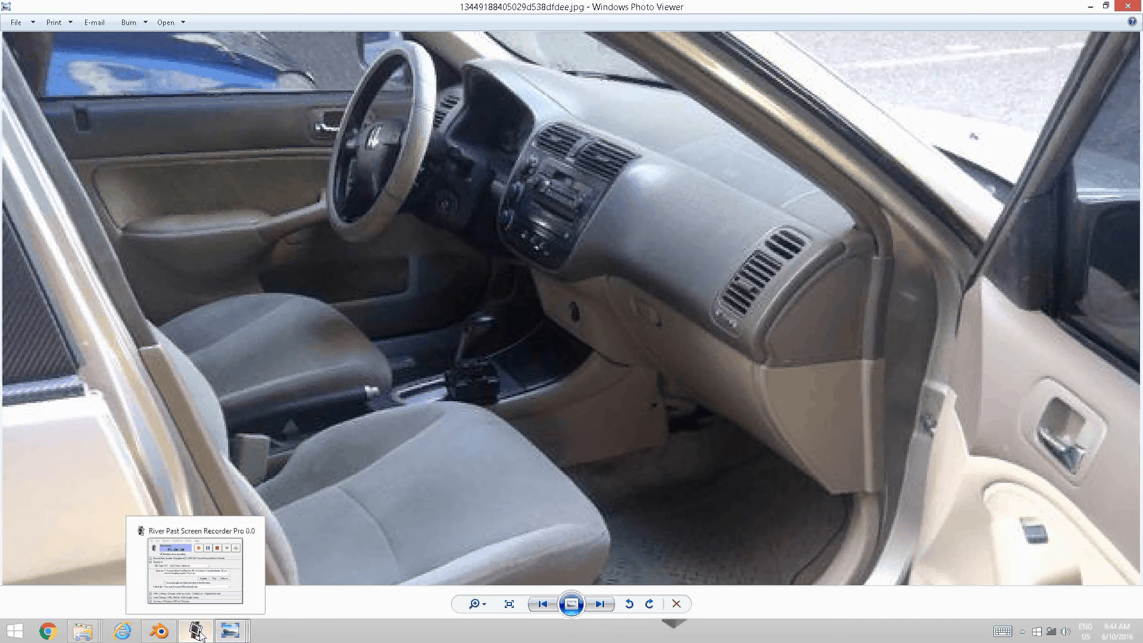
{"action": "left_click", "coordinate": [200, 635]}
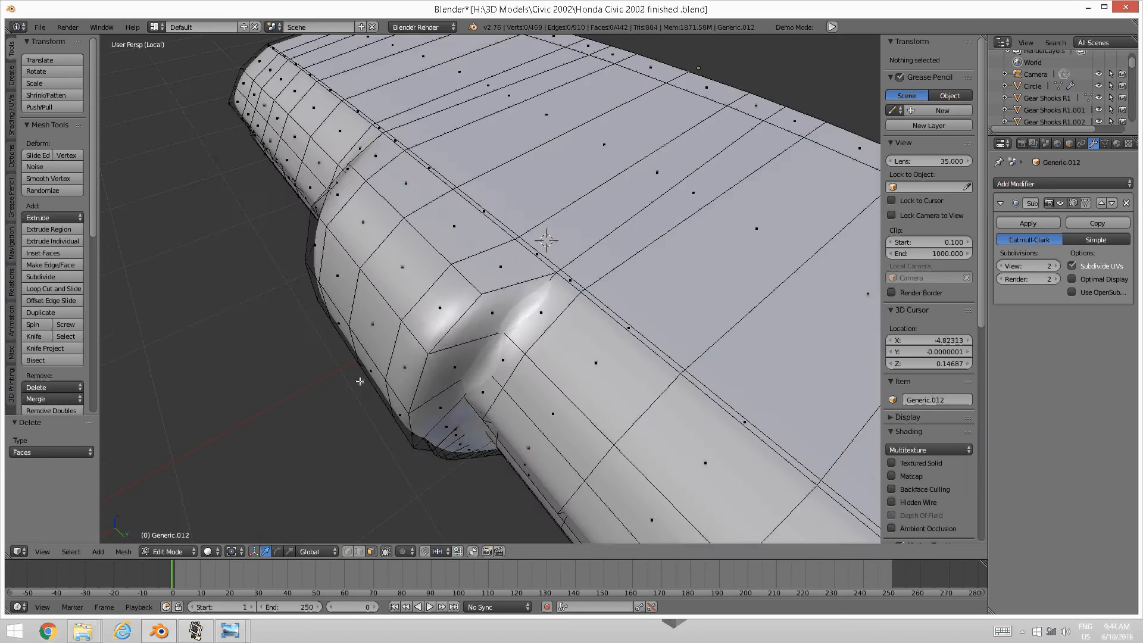
{"action": "mouse_move", "coordinate": [189, 529]}
{"action": "middle_mouse_down"}
{"action": "mouse_move", "coordinate": [125, 533]}
{"action": "mouse_move", "coordinate": [188, 530]}
{"action": "middle_mouse_up"}
{"action": "left_click", "coordinate": [196, 631]}
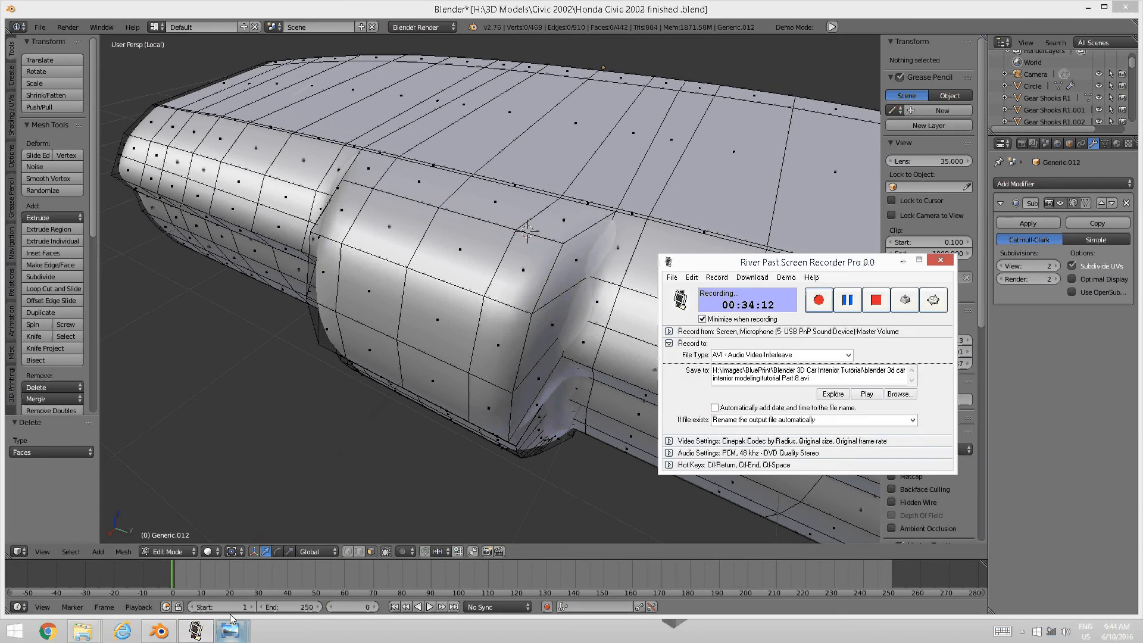
{"action": "mouse_move", "coordinate": [229, 631]}
{"action": "left_click", "coordinate": [216, 571]}
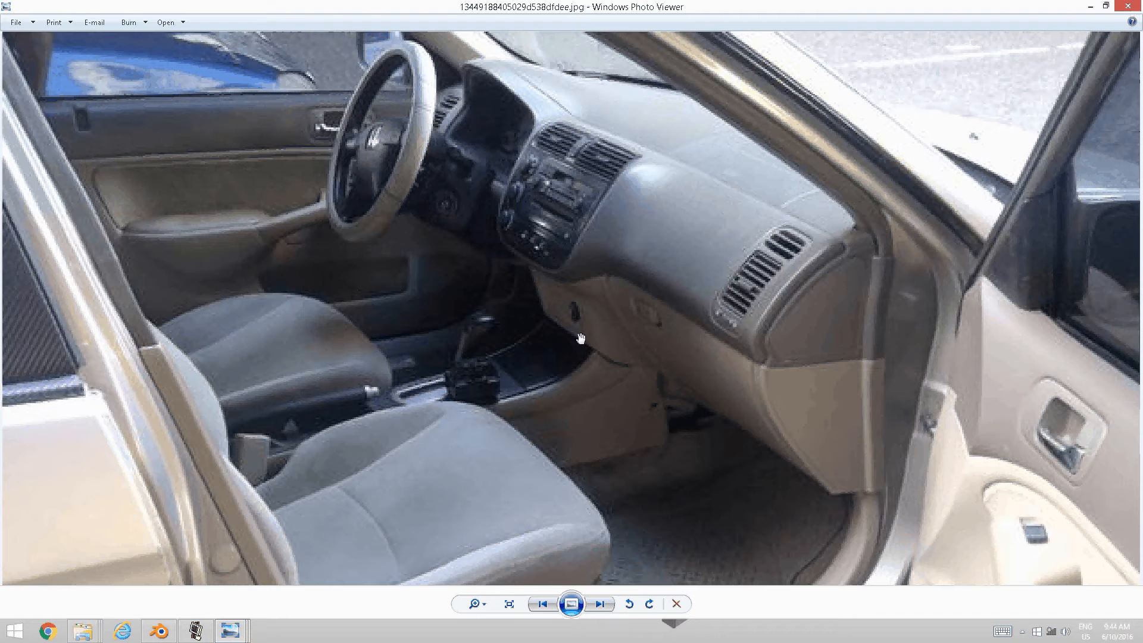
{"action": "left_click", "coordinate": [164, 634]}
In face selection mode, select the four front faces in the row just above the centre block's lower extruded section
{"action": "middle_click_drag", "start_coordinate": [393, 250], "coordinate": [455, 336]}
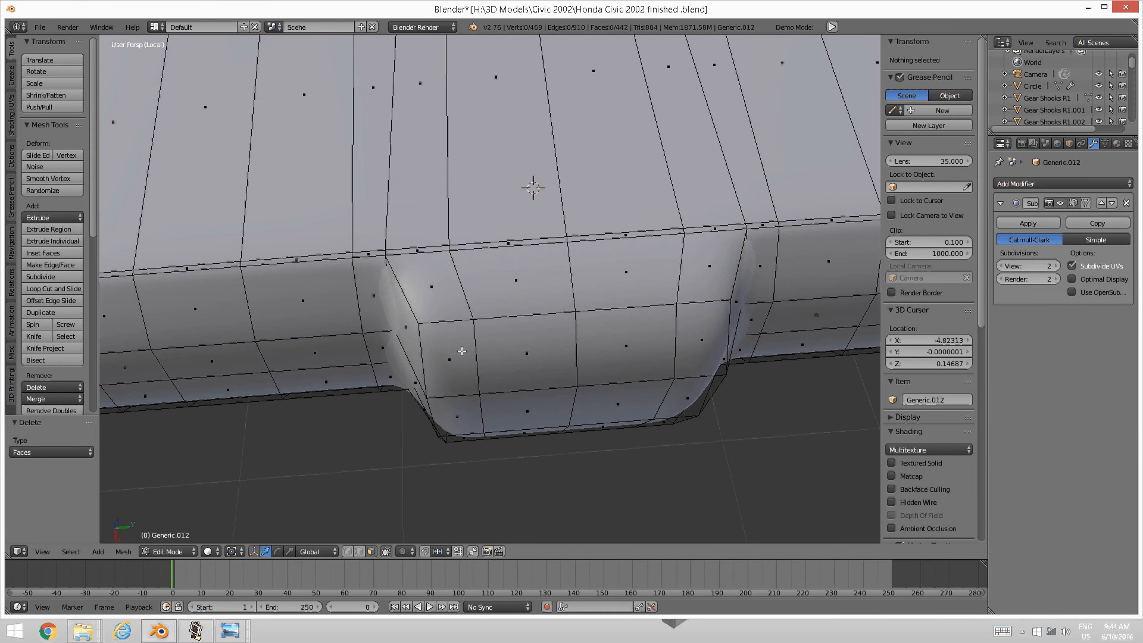
{"action": "key", "text": "ctrl+Tab"}
{"action": "left_click", "coordinate": [444, 356]}
{"action": "scroll", "coordinate": [469, 405], "scroll_direction": "up", "scroll_amount": 1}
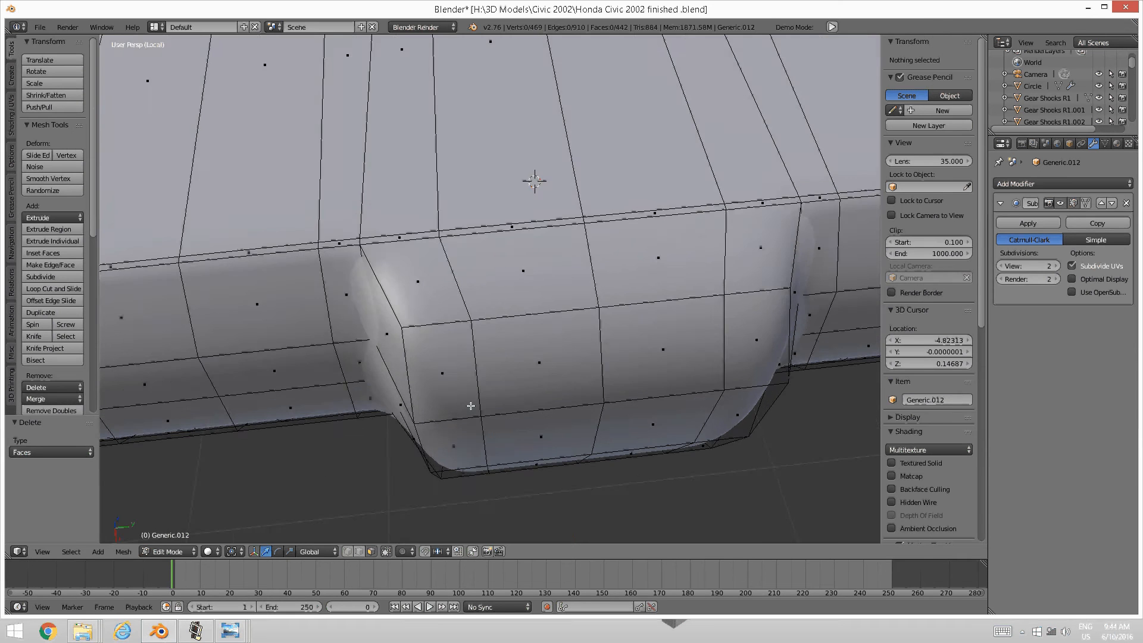
{"action": "middle_click_drag", "start_coordinate": [469, 405], "coordinate": [455, 333]}
{"action": "scroll", "coordinate": [456, 333], "scroll_direction": "down", "scroll_amount": 3}
{"action": "right_click", "coordinate": [443, 375]}
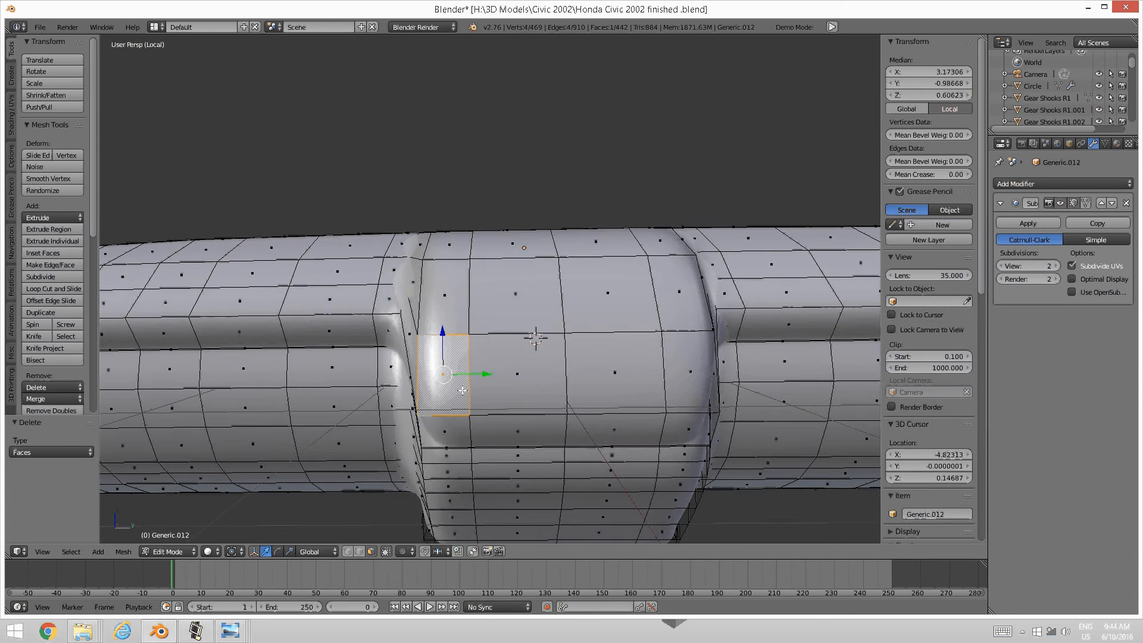
{"action": "right_click", "coordinate": [506, 391], "text": "shift"}
{"action": "right_click", "coordinate": [612, 375], "text": "shift"}
{"action": "right_click", "coordinate": [683, 369], "text": "shift"}
Add the next two rows of four front faces above on the centre block to the selection
{"action": "middle_click_drag", "start_coordinate": [635, 331], "coordinate": [619, 381]}
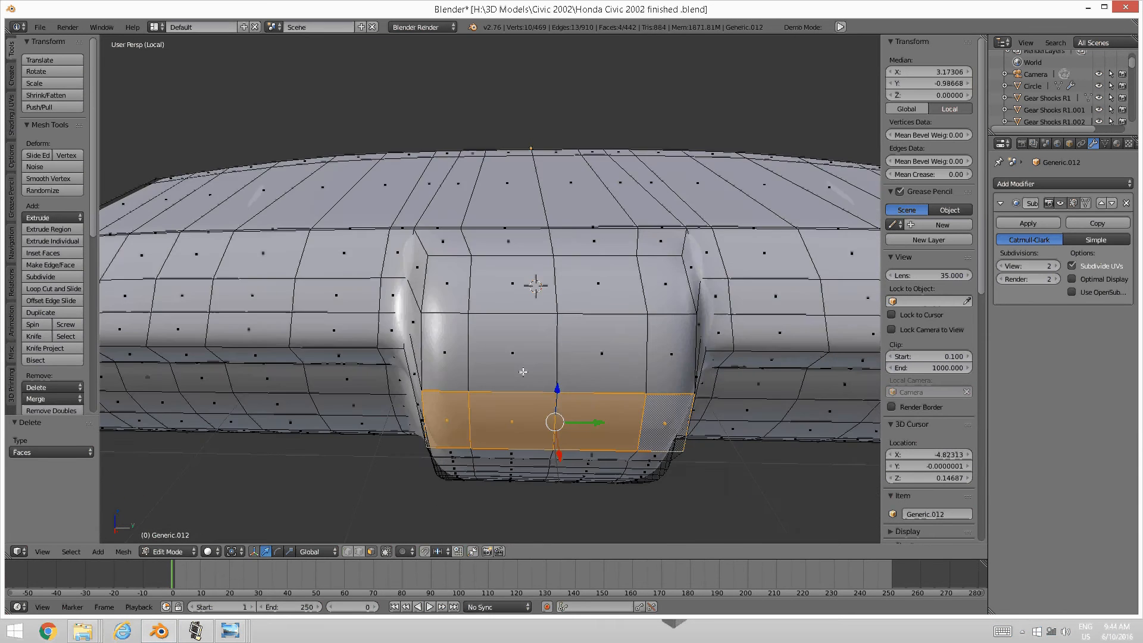
{"action": "right_click", "coordinate": [461, 357], "text": "shift"}
{"action": "right_click", "coordinate": [512, 354], "text": "shift"}
{"action": "right_click", "coordinate": [602, 353], "text": "shift"}
{"action": "right_click", "coordinate": [671, 351], "text": "shift"}
{"action": "right_click", "coordinate": [666, 287], "text": "shift"}
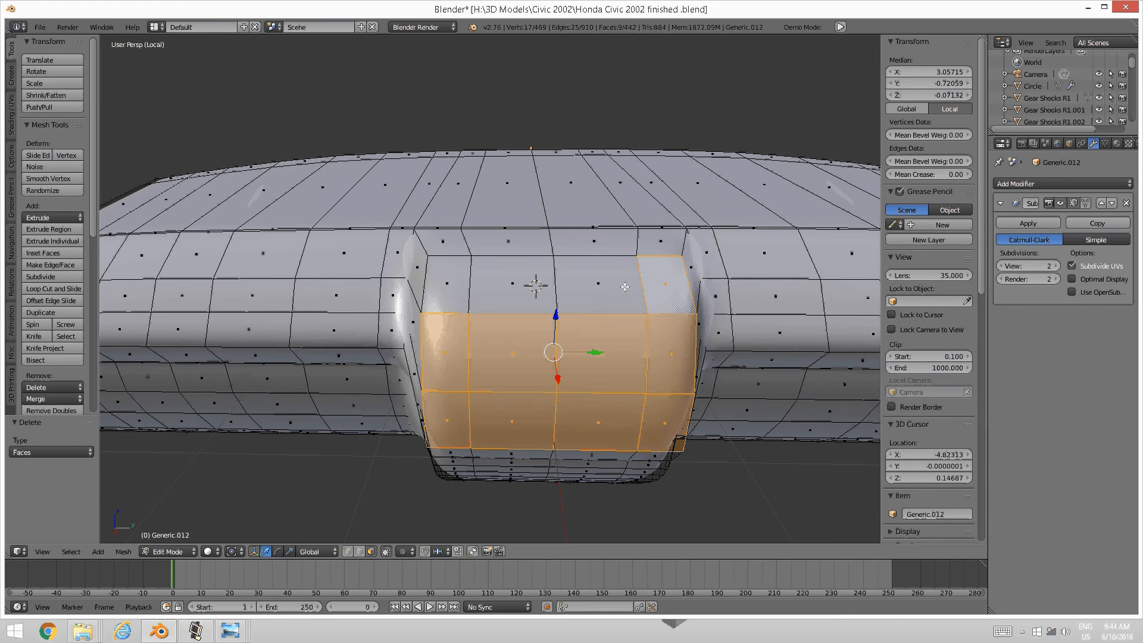
{"action": "right_click", "coordinate": [601, 286], "text": "shift"}
{"action": "right_click", "coordinate": [539, 290], "text": "shift"}
{"action": "right_click", "coordinate": [459, 290], "text": "shift"}
Add the four uppermost faces of the centre block, just below the dashboard's top edge, to the selection
{"action": "middle_click_drag", "start_coordinate": [460, 290], "coordinate": [453, 322]}
{"action": "right_click", "coordinate": [445, 262], "text": "shift"}
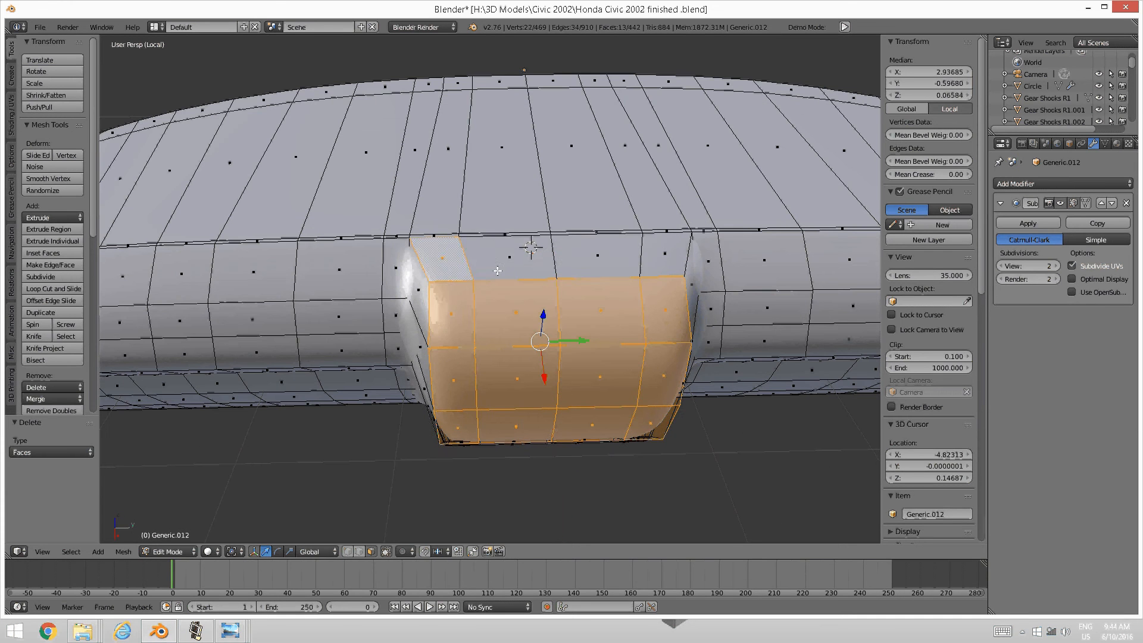
{"action": "right_click", "coordinate": [509, 264], "text": "shift"}
{"action": "right_click", "coordinate": [577, 270], "text": "shift"}
{"action": "right_click", "coordinate": [658, 269], "text": "shift"}
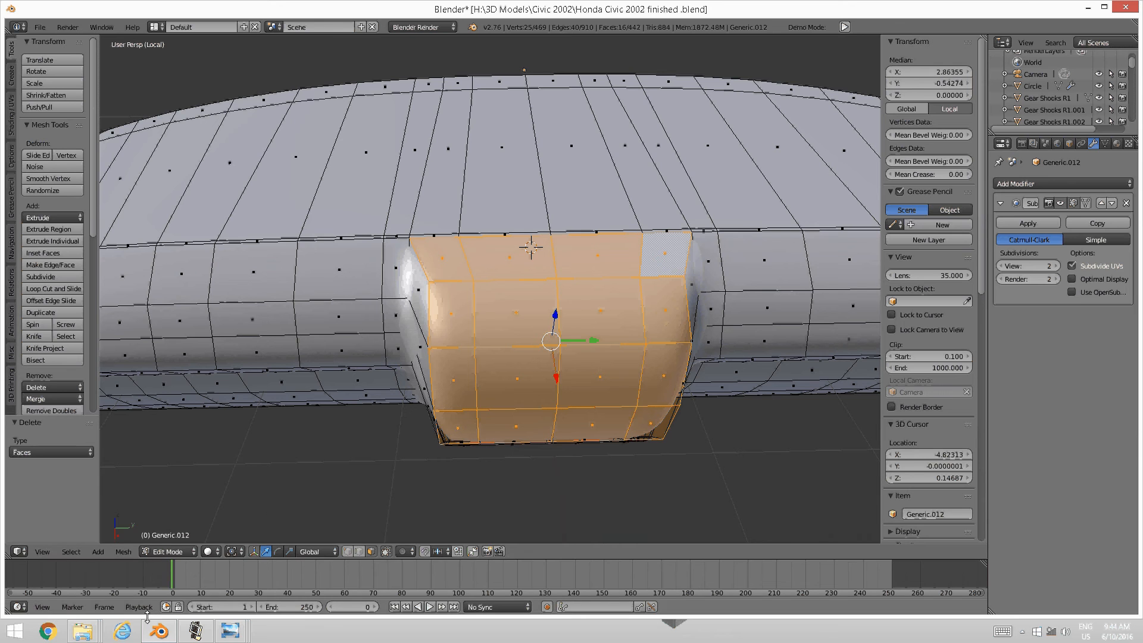
Check the radio panel in the passenger-side photo and inset the sixteen selected faces of the centre block together
{"action": "mouse_move", "coordinate": [230, 630]}
{"action": "left_click", "coordinate": [212, 572]}
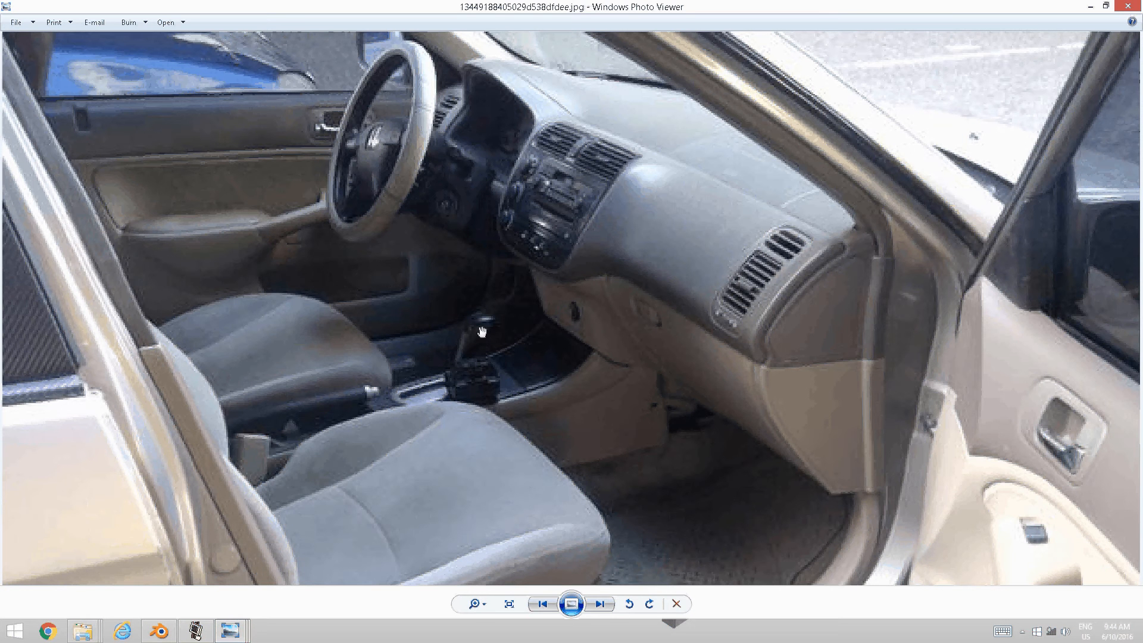
{"action": "left_click", "coordinate": [159, 631]}
{"action": "middle_click_drag", "start_coordinate": [553, 358], "coordinate": [436, 418]}
{"action": "scroll", "coordinate": [443, 351], "scroll_direction": "up", "scroll_amount": 1}
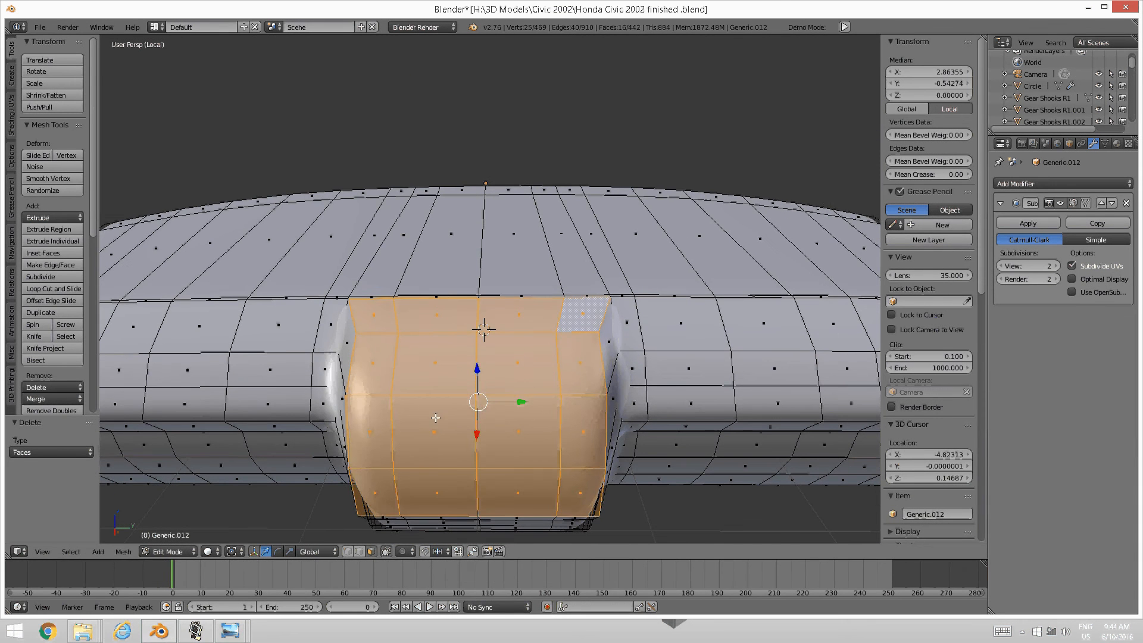
{"action": "key", "text": "i"}
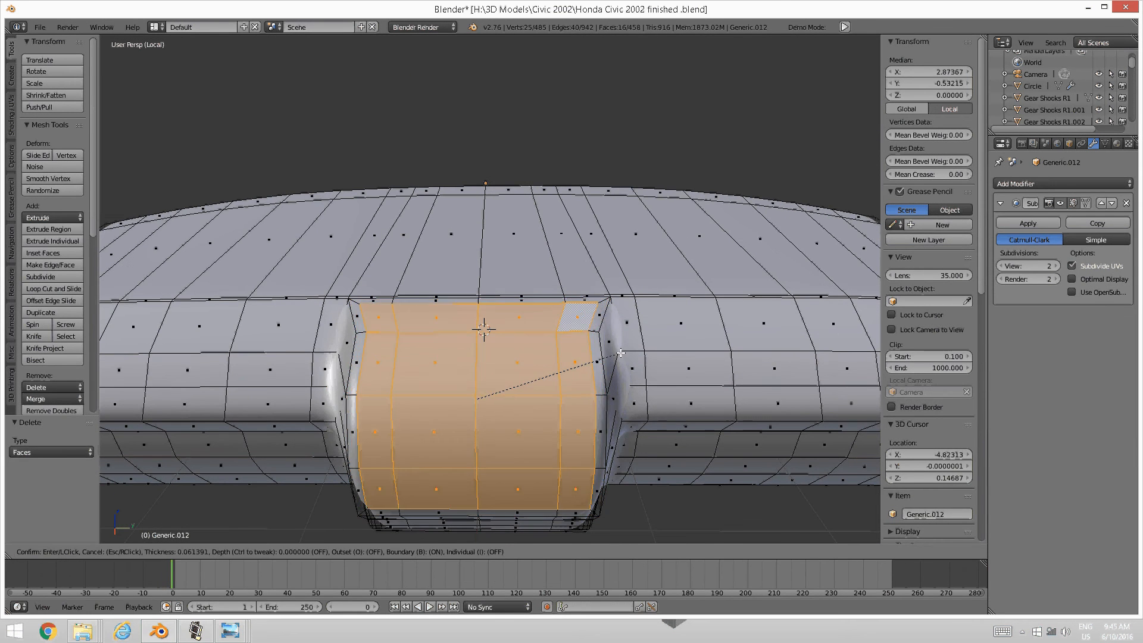
{"action": "left_click", "coordinate": [599, 360]}
In vertex selection mode, select the two upper corner vertices of the inset and scale them to 0.891 along Y
{"action": "middle_click_drag", "start_coordinate": [532, 356], "coordinate": [534, 319]}
{"action": "middle_click_drag", "start_coordinate": [441, 327], "coordinate": [344, 337]}
{"action": "key", "text": "a"}
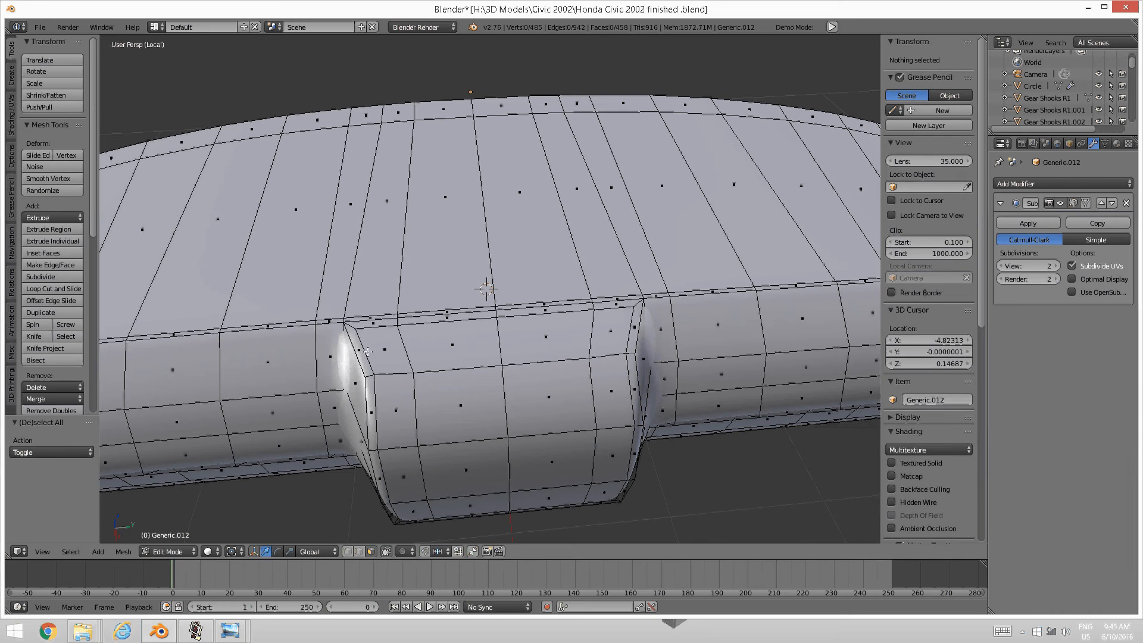
{"action": "key", "text": "ctrl+Tab"}
{"action": "left_click", "coordinate": [324, 326]}
{"action": "right_click", "coordinate": [344, 322]}
{"action": "right_click", "coordinate": [633, 306], "text": "shift"}
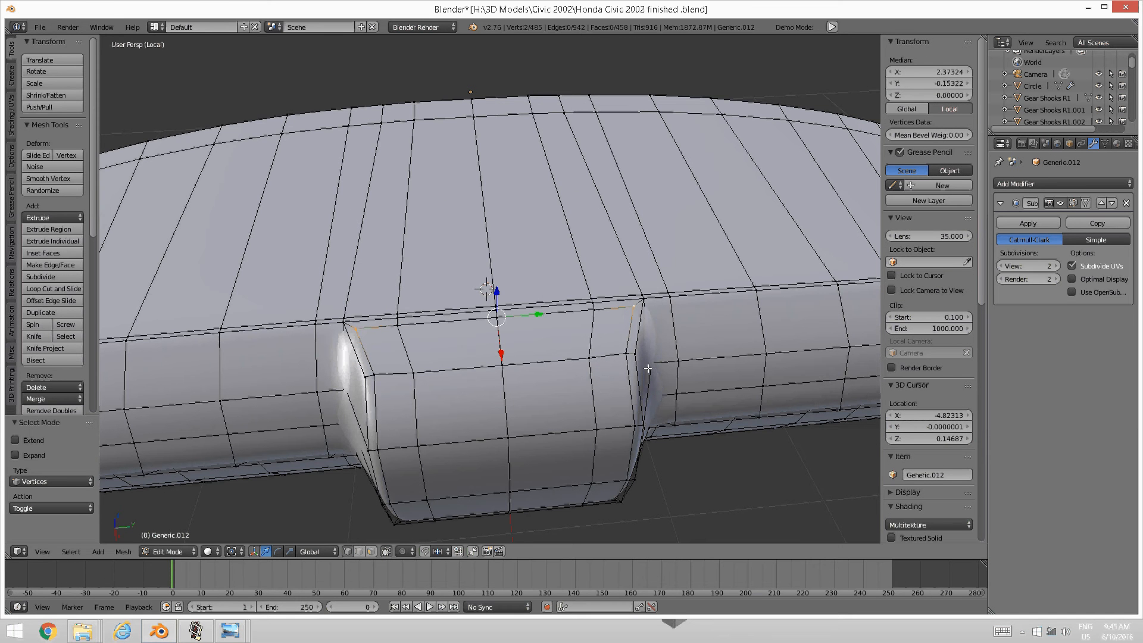
{"action": "key", "text": "s"}
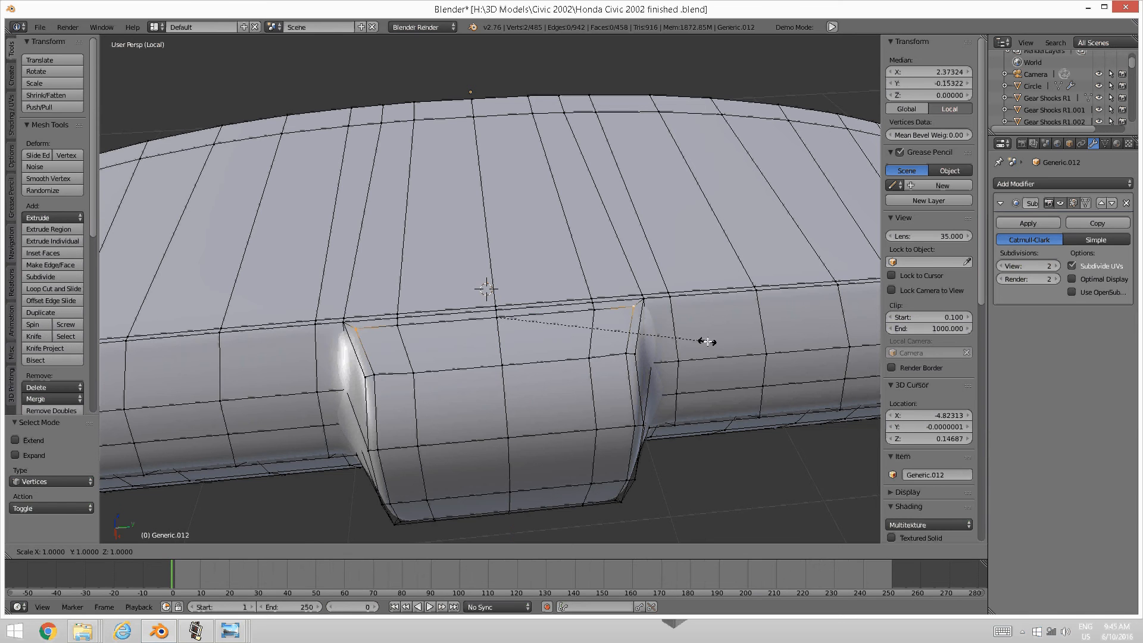
{"action": "key", "text": "y"}
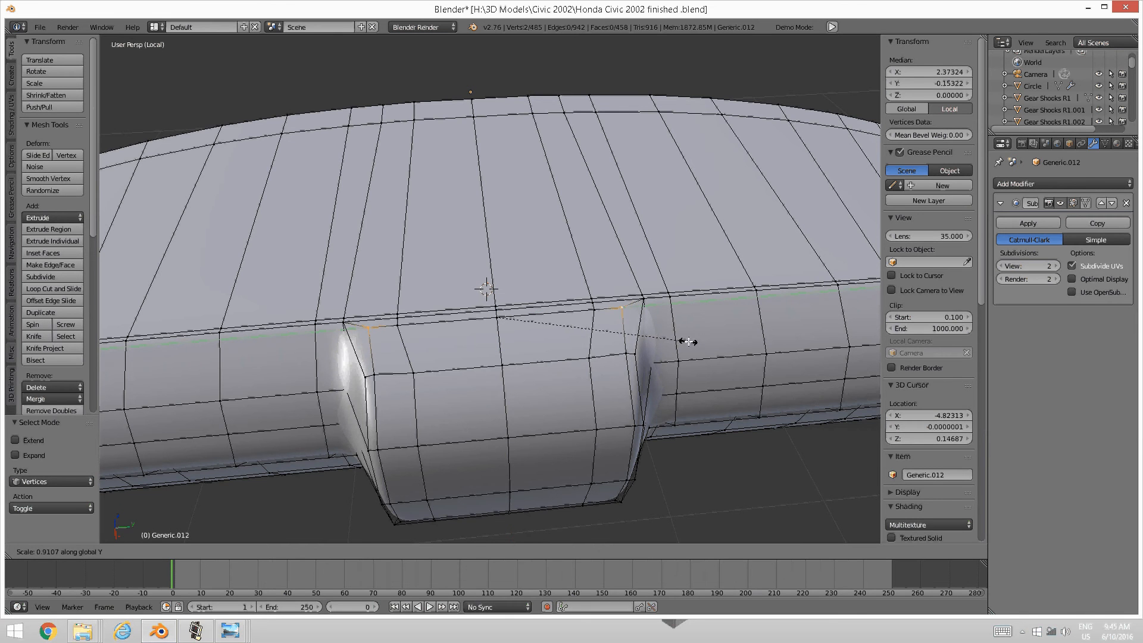
{"action": "left_click", "coordinate": [684, 341]}
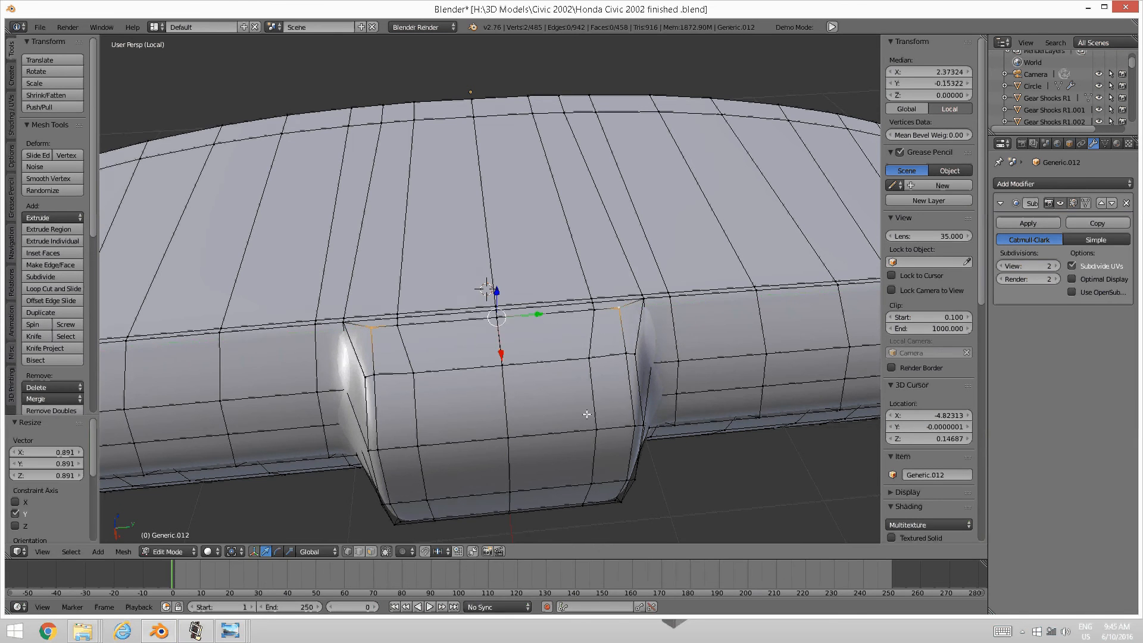
Scale the inset's two upper corner vertices by a further 0.993 along Y and clear the selection
{"action": "middle_click_drag", "start_coordinate": [587, 413], "coordinate": [584, 380]}
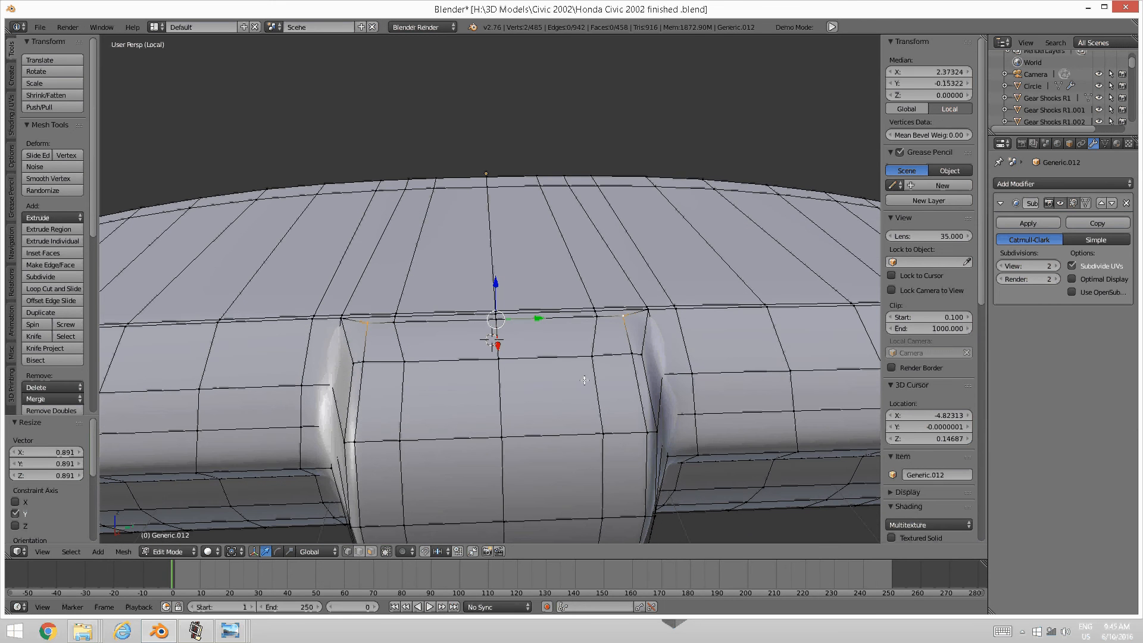
{"action": "key", "text": "s"}
{"action": "key", "text": "y"}
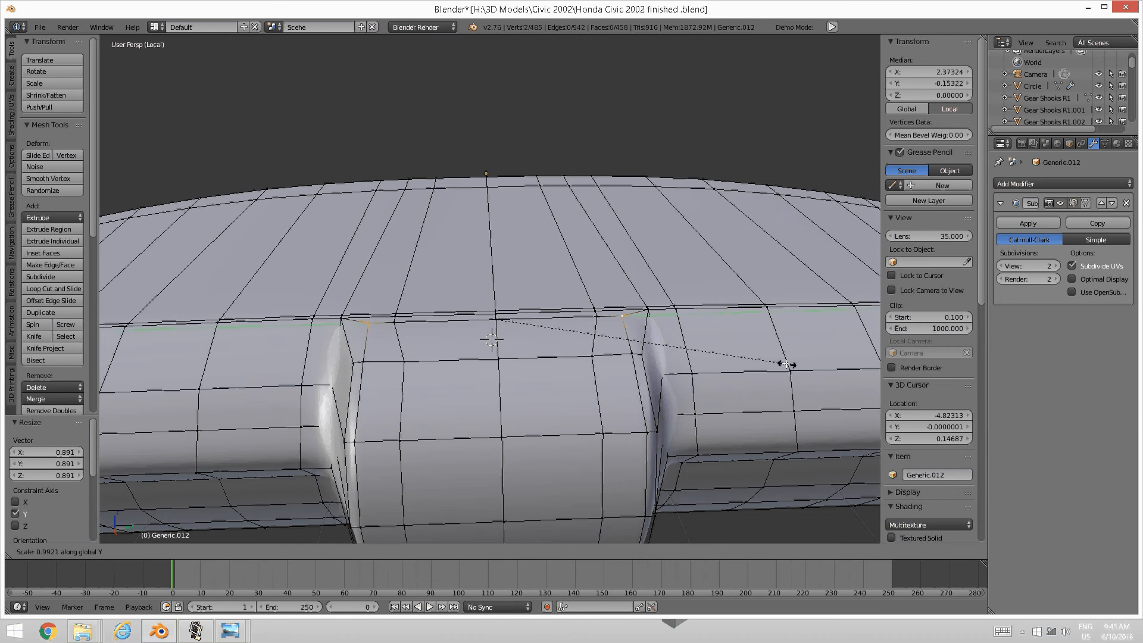
{"action": "left_click", "coordinate": [786, 363]}
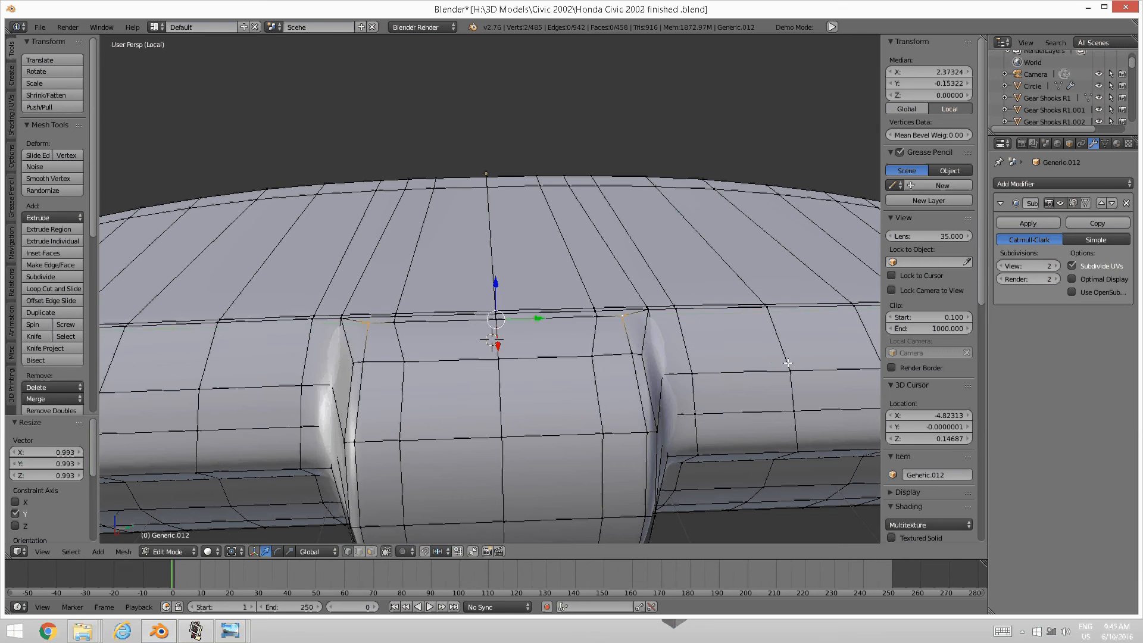
{"action": "key", "text": "a"}
Select the two vertices next to the corners on the inset's upper edge and scale them to about 0.96 along Y
{"action": "middle_click_drag", "start_coordinate": [417, 327], "coordinate": [427, 363]}
{"action": "right_click", "coordinate": [413, 345]}
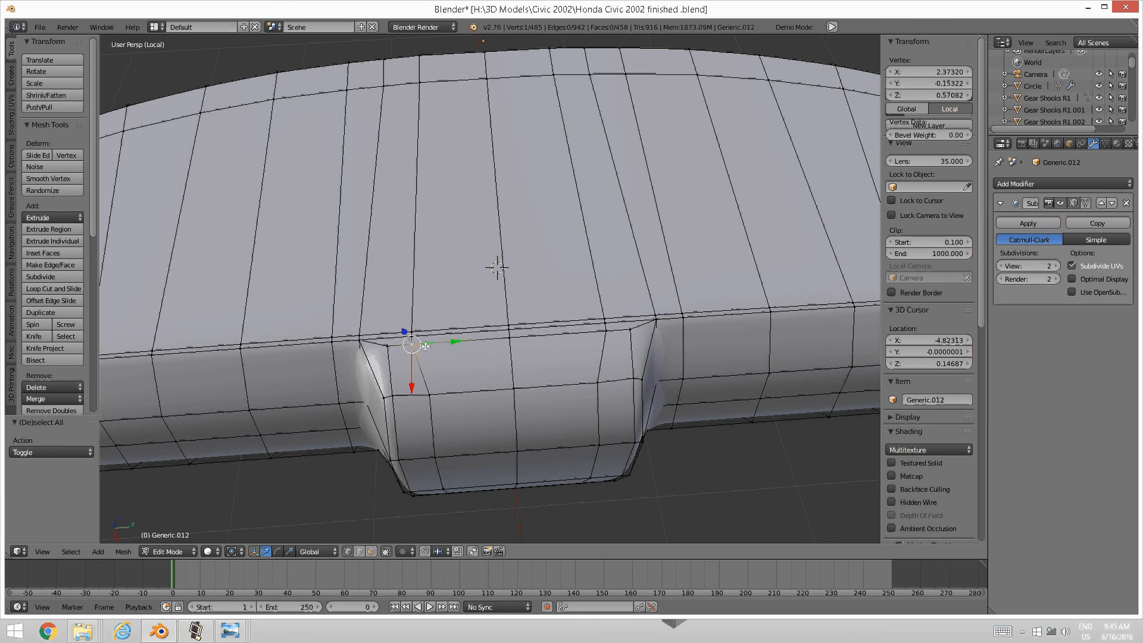
{"action": "right_click", "coordinate": [606, 331], "text": "shift"}
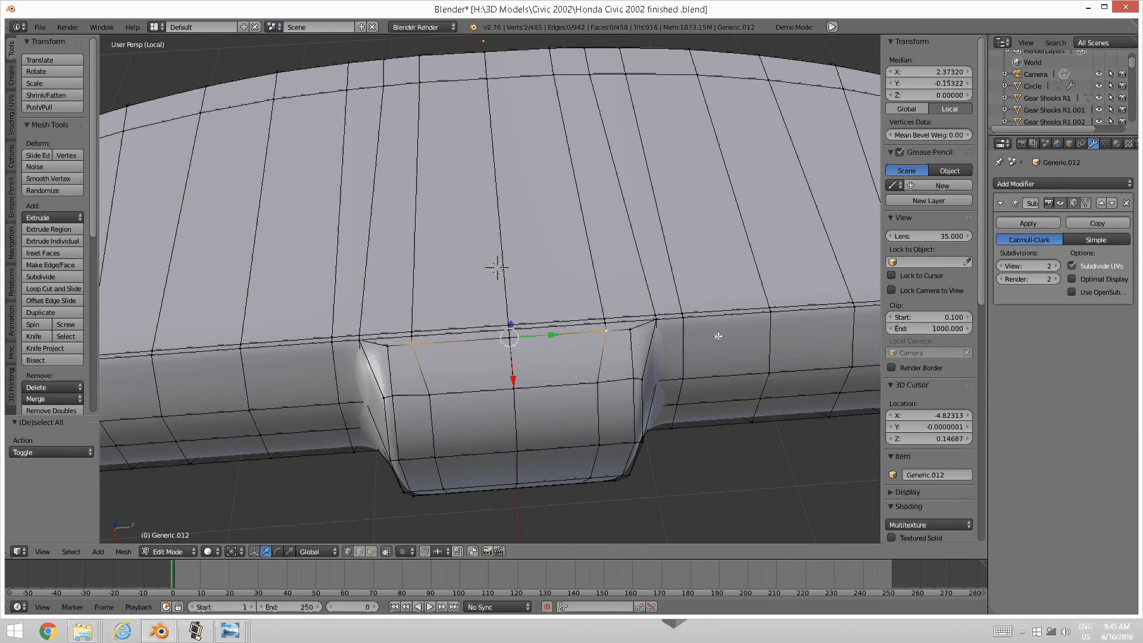
{"action": "key", "text": "s"}
{"action": "key", "text": "y"}
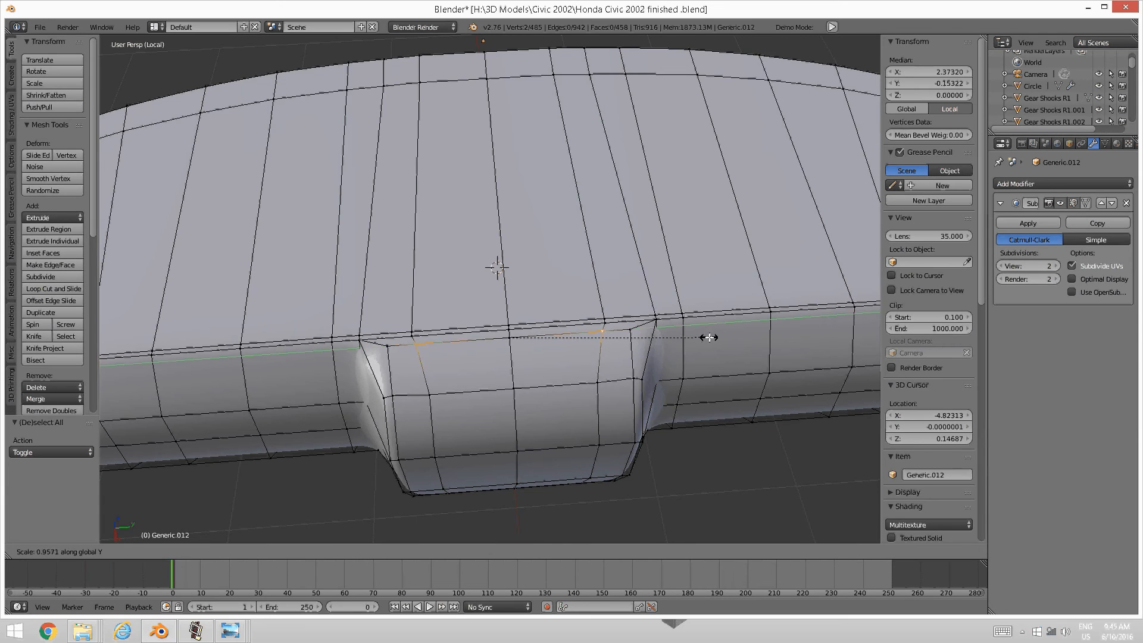
{"action": "left_click", "coordinate": [709, 338]}
{"action": "key", "text": "a"}
Add a loop cut through the uppermost row of faces on the centre block and slide it into place
{"action": "middle_click_drag", "start_coordinate": [627, 393], "coordinate": [428, 420]}
{"action": "scroll", "coordinate": [566, 367], "scroll_direction": "down", "scroll_amount": 2}
{"action": "scroll", "coordinate": [500, 439], "scroll_direction": "up", "scroll_amount": 1}
{"action": "scroll", "coordinate": [501, 439], "scroll_direction": "down", "scroll_amount": 1}
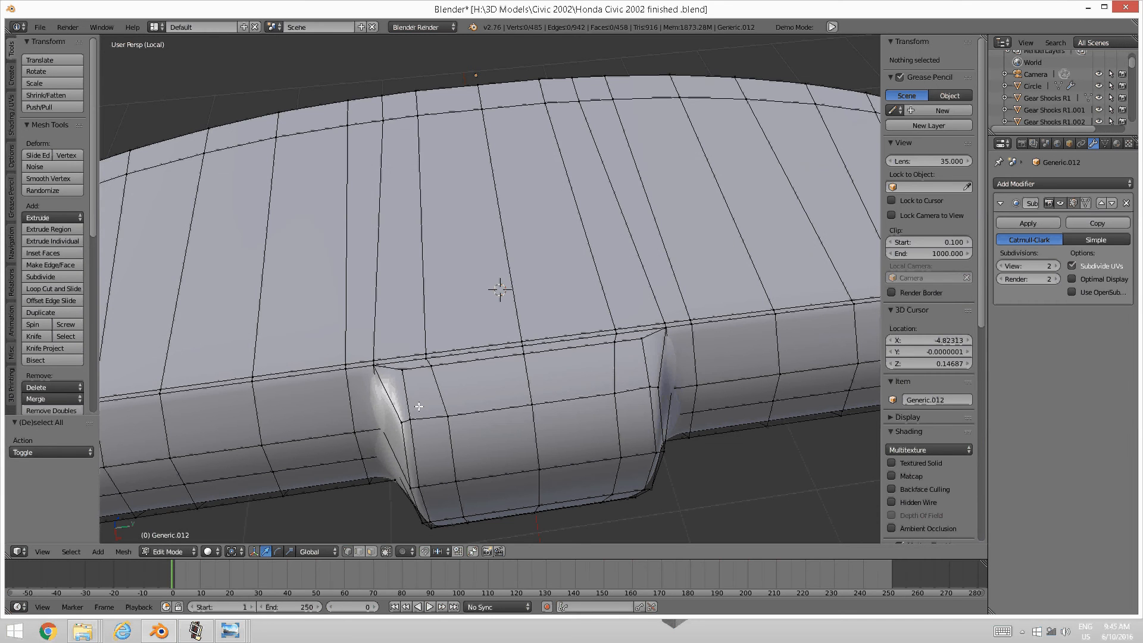
{"action": "middle_click_drag", "start_coordinate": [425, 400], "coordinate": [420, 398]}
{"action": "key", "text": "ctrl+r"}
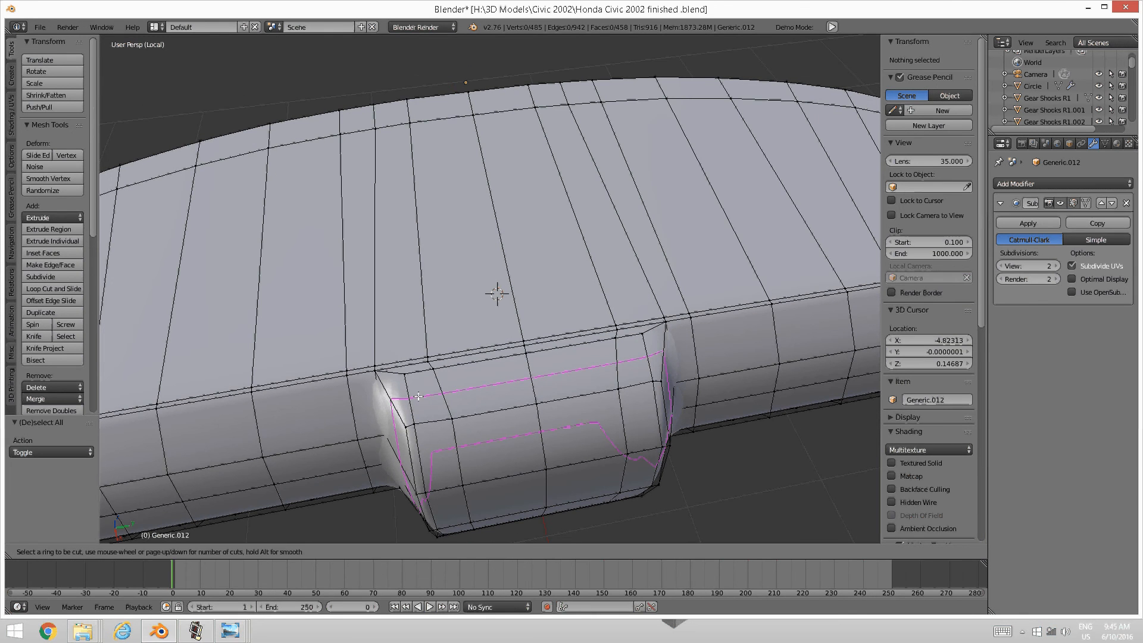
{"action": "left_click", "coordinate": [419, 397]}
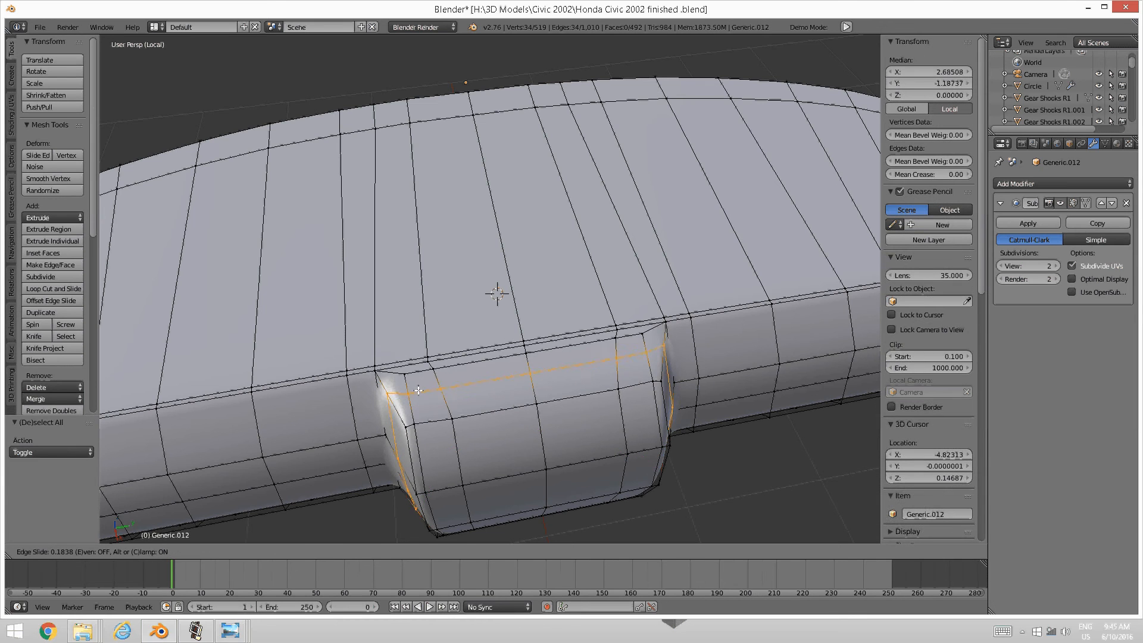
{"action": "left_click", "coordinate": [423, 419]}
{"action": "middle_click_drag", "start_coordinate": [423, 419], "coordinate": [498, 412]}
Select the two corner vertices on the inset's upper edge, scale them inward along Y and clear the selection
{"action": "middle_click_drag", "start_coordinate": [458, 373], "coordinate": [434, 404]}
{"action": "scroll", "coordinate": [439, 413], "scroll_direction": "up", "scroll_amount": 2}
{"action": "right_click", "coordinate": [386, 356]}
{"action": "right_click", "coordinate": [661, 360], "text": "shift"}
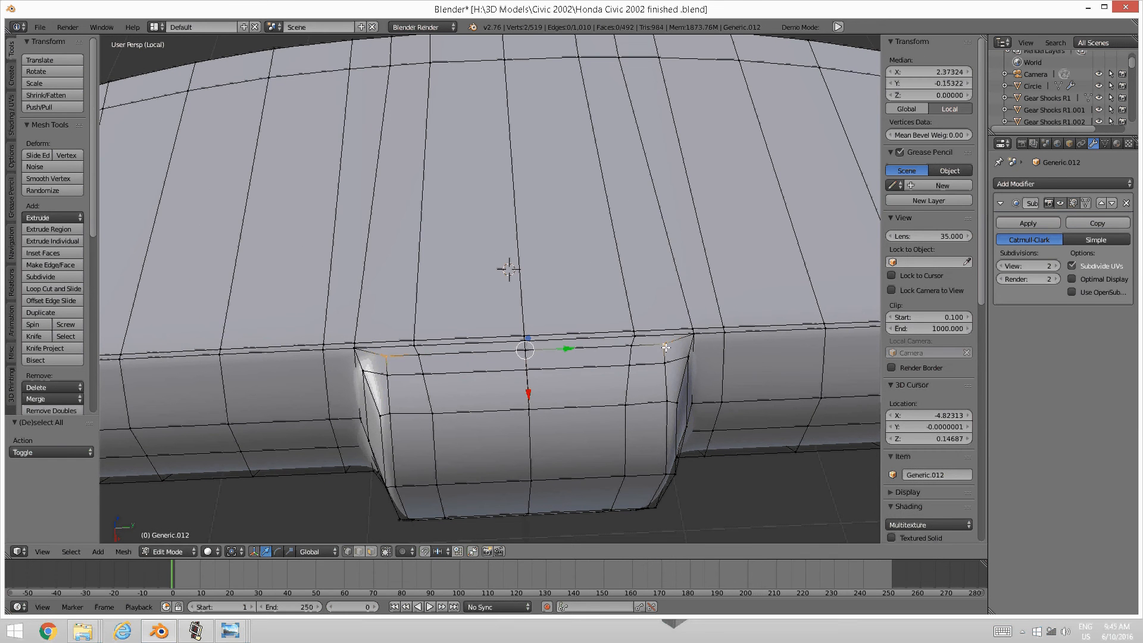
{"action": "key", "text": "s"}
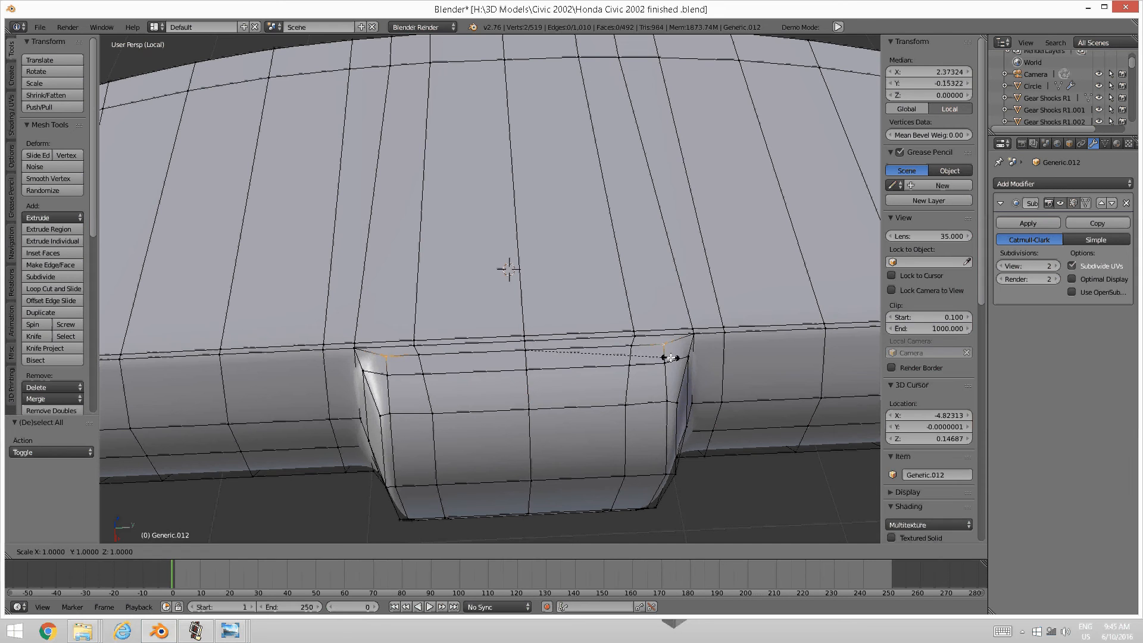
{"action": "key", "text": "y"}
{"action": "left_click", "coordinate": [659, 358]}
{"action": "key", "text": "a"}
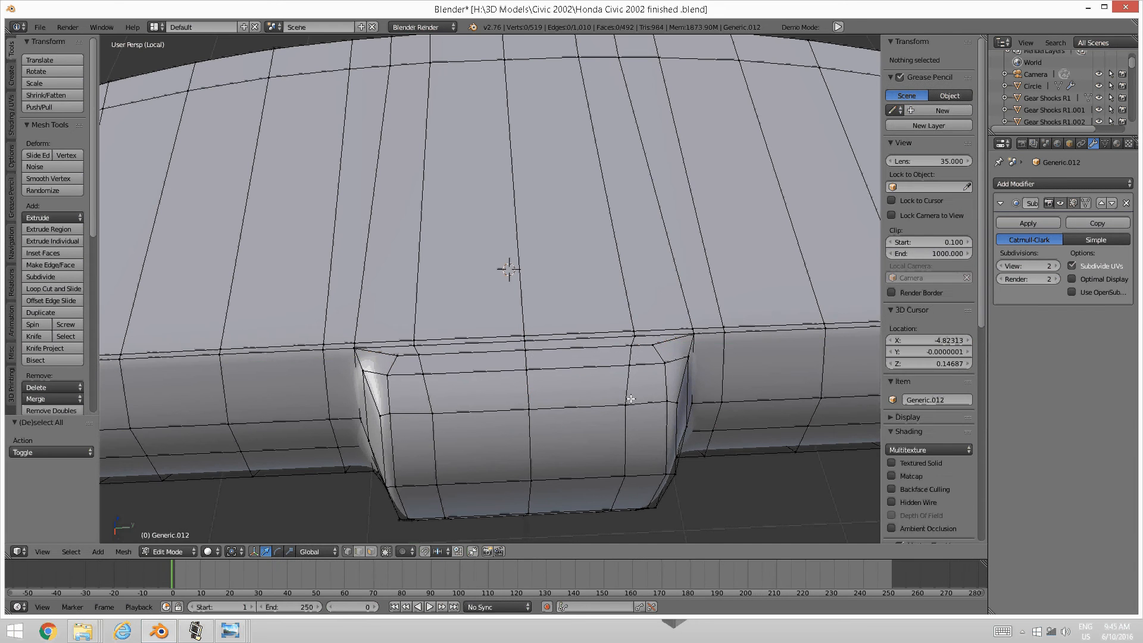
Reselect the inset's two upper-edge corner vertices, move them 0.02 along global X and clear the selection
{"action": "scroll", "coordinate": [541, 423], "scroll_direction": "down", "scroll_amount": 3}
{"action": "middle_click_drag", "start_coordinate": [541, 423], "coordinate": [515, 349]}
{"action": "right_click", "coordinate": [608, 333]}
{"action": "right_click", "coordinate": [424, 341], "text": "shift"}
{"action": "scroll", "coordinate": [524, 366], "scroll_direction": "up", "scroll_amount": 1}
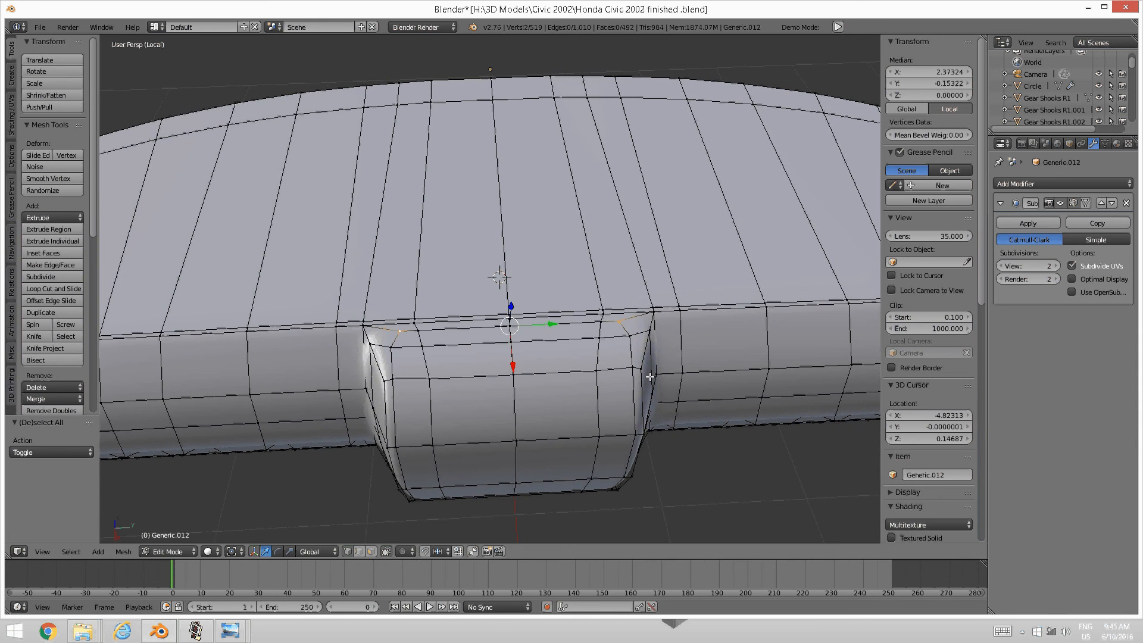
{"action": "key", "text": "s"}
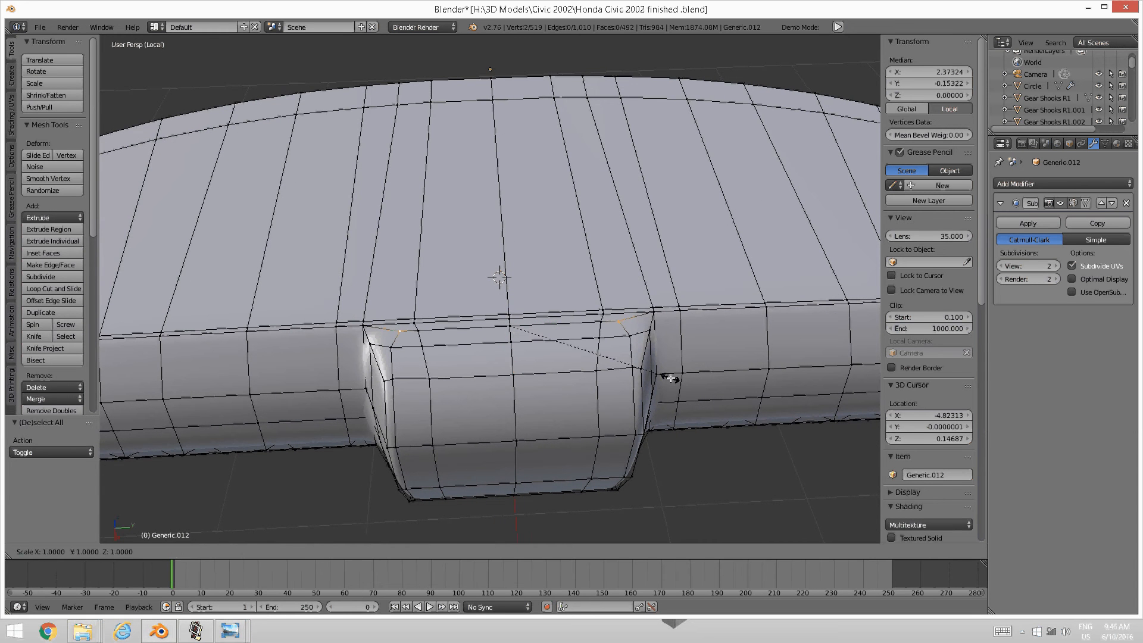
{"action": "key", "text": "Escape"}
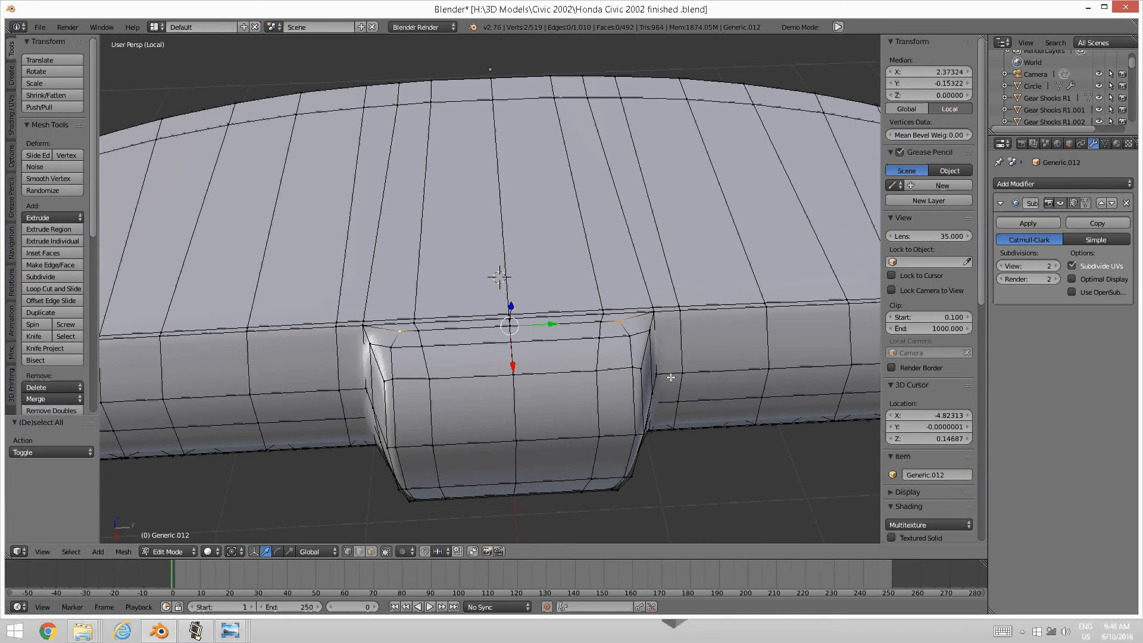
{"action": "key", "text": "g"}
{"action": "type", "text": "x"}
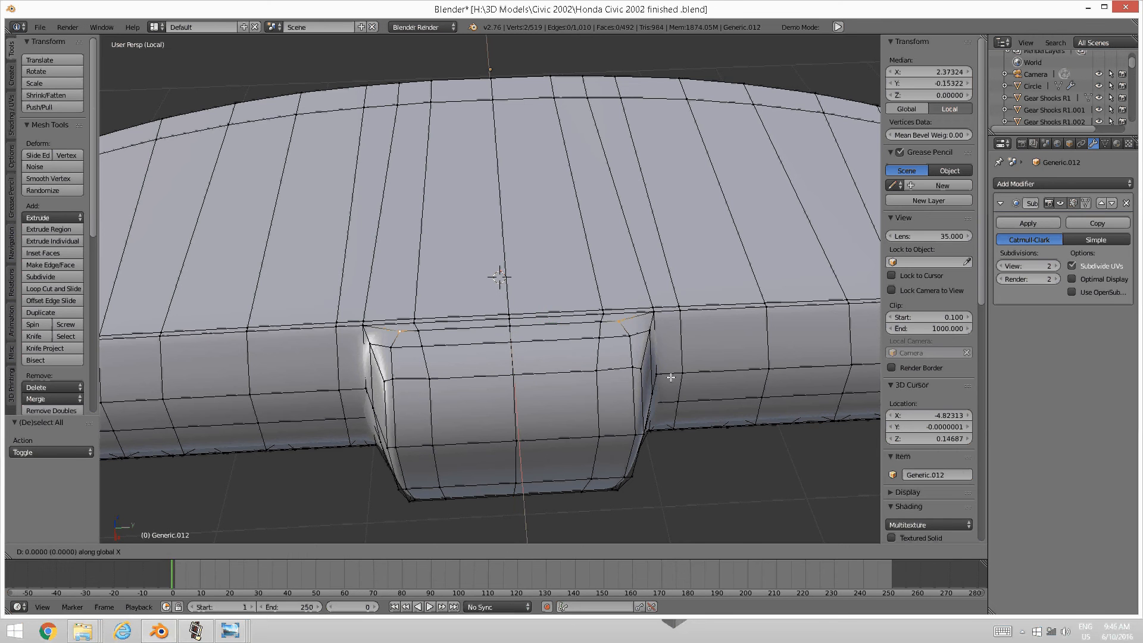
{"action": "type", "text": ".02"}
{"action": "key", "text": "Return"}
{"action": "key", "text": "a"}
Select the two outer vertices just below the inset's upper corners, scale them to about 0.975 along Y and clear the selection
{"action": "middle_click_drag", "start_coordinate": [671, 380], "coordinate": [434, 294]}
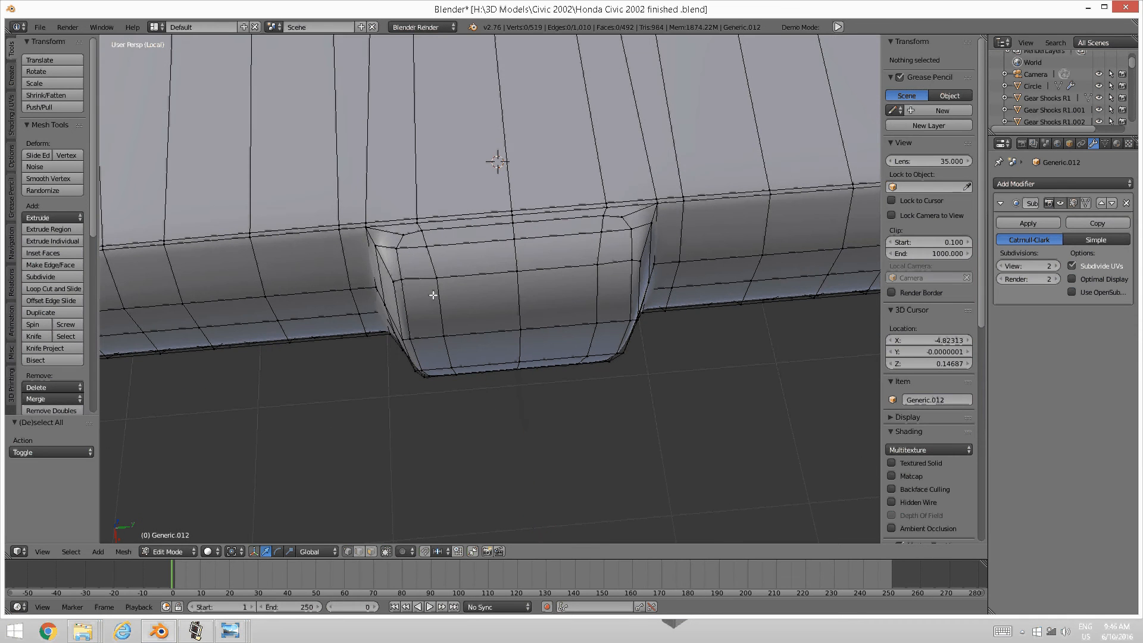
{"action": "right_click", "coordinate": [396, 248]}
{"action": "right_click", "coordinate": [642, 253], "text": "shift"}
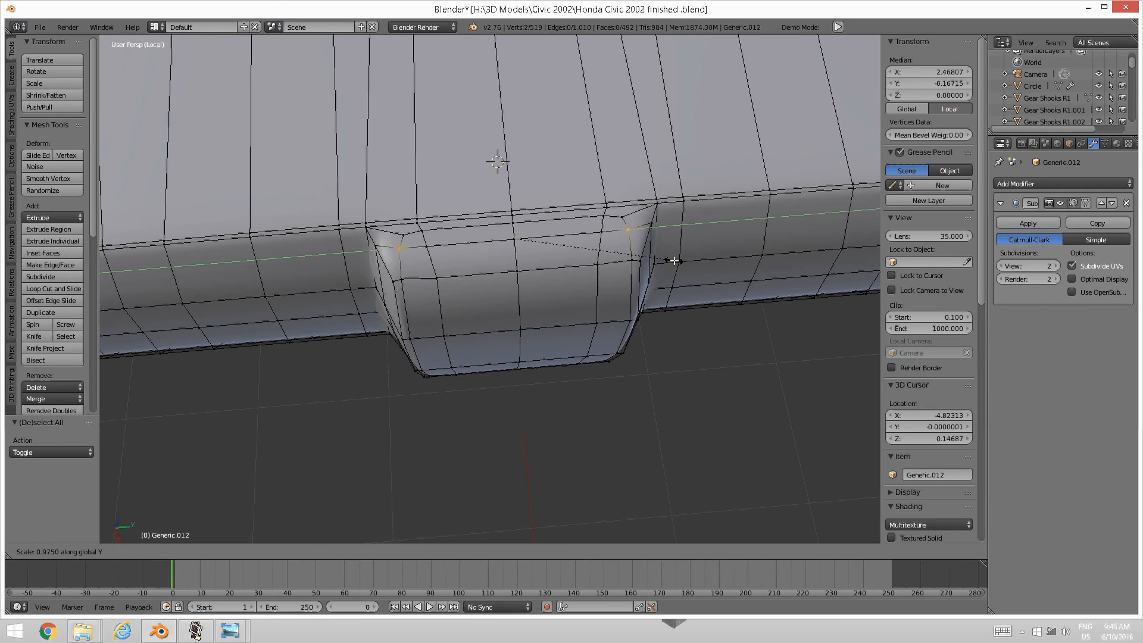
{"action": "key", "text": "a"}
{"action": "middle_click_drag", "start_coordinate": [642, 279], "coordinate": [564, 293]}
{"action": "mouse_move", "coordinate": [554, 360]}
{"action": "middle_mouse_down"}
{"action": "mouse_move", "coordinate": [541, 355]}
{"action": "mouse_move", "coordinate": [539, 333]}
{"action": "mouse_move", "coordinate": [535, 361]}
{"action": "middle_mouse_up"}
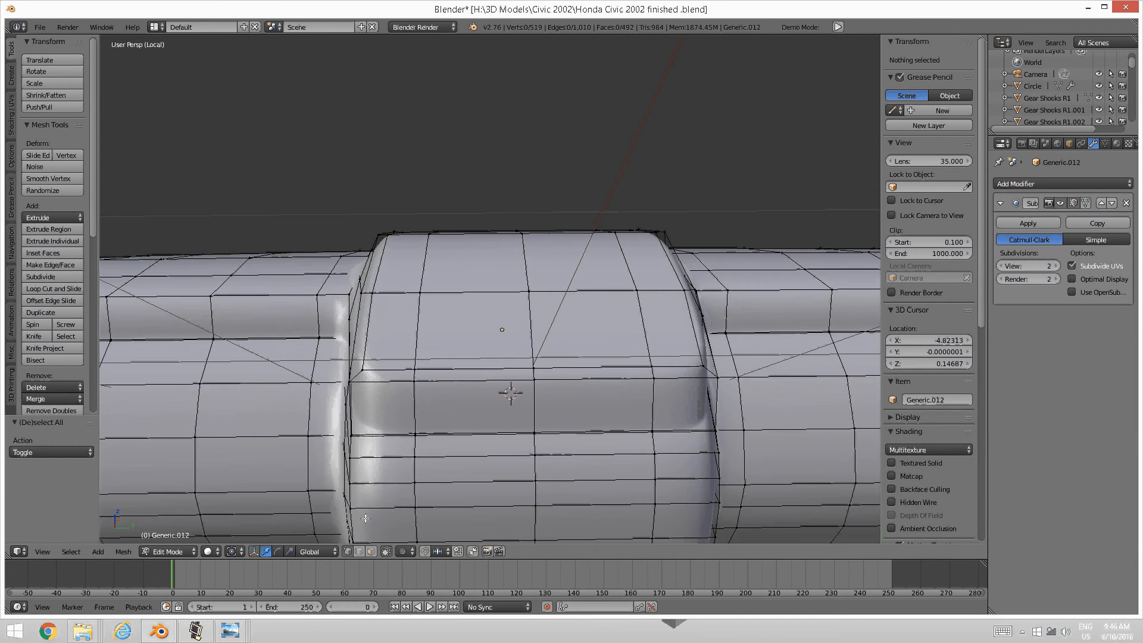
Examine the centre radio panel in the passenger-side interior photo in Windows Photo Viewer and return to Blender
{"action": "mouse_move", "coordinate": [230, 630]}
{"action": "left_click", "coordinate": [262, 584]}
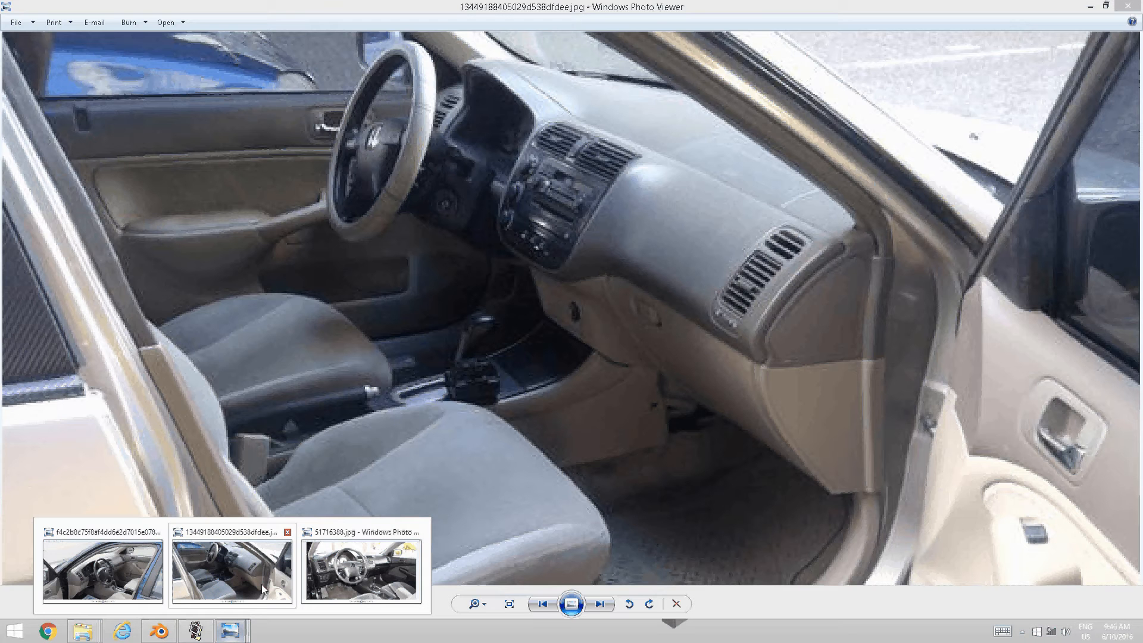
{"action": "left_click", "coordinate": [195, 630]}
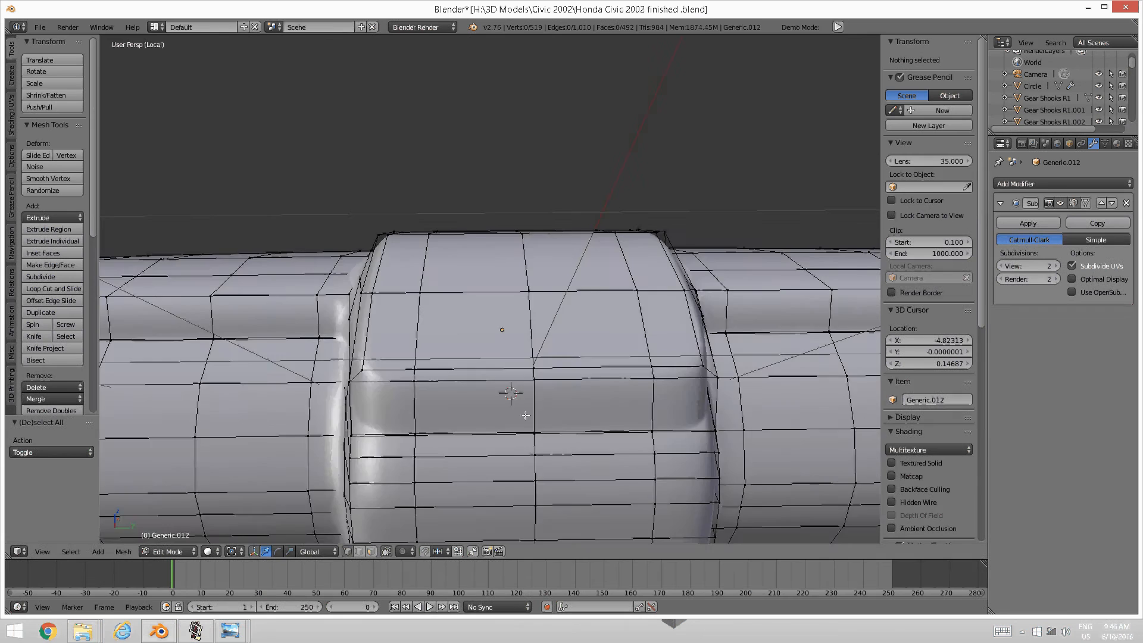
Try a vertical loop cut through the outer column of the centre block's front faces and undo it
{"action": "middle_click_drag", "start_coordinate": [572, 405], "coordinate": [557, 384]}
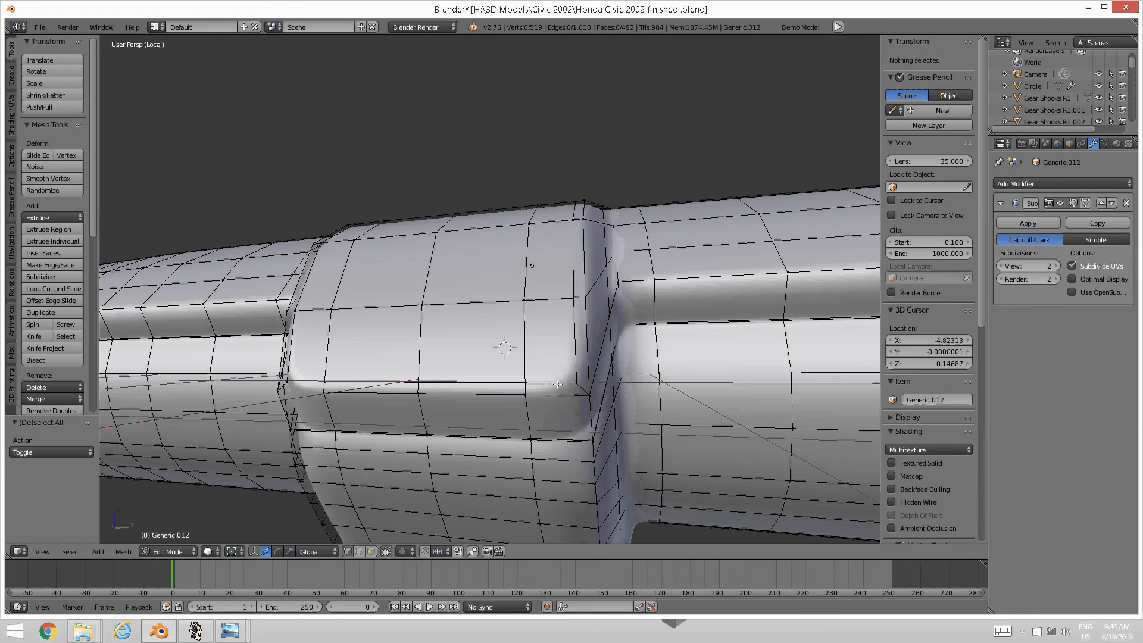
{"action": "key", "text": "ctrl+r"}
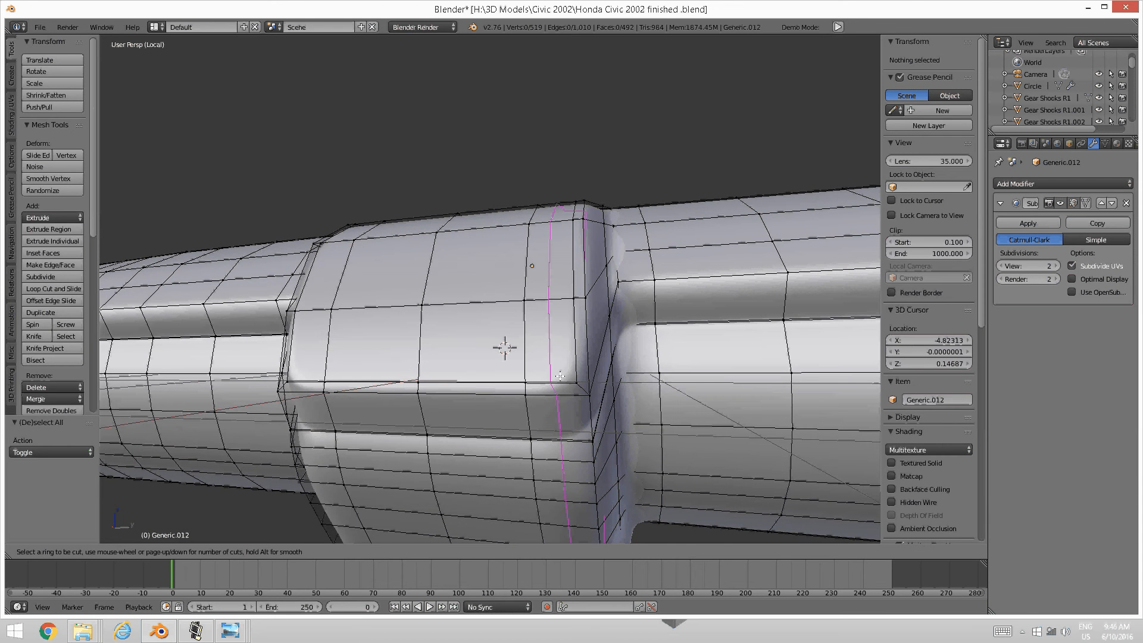
{"action": "left_click", "coordinate": [560, 376]}
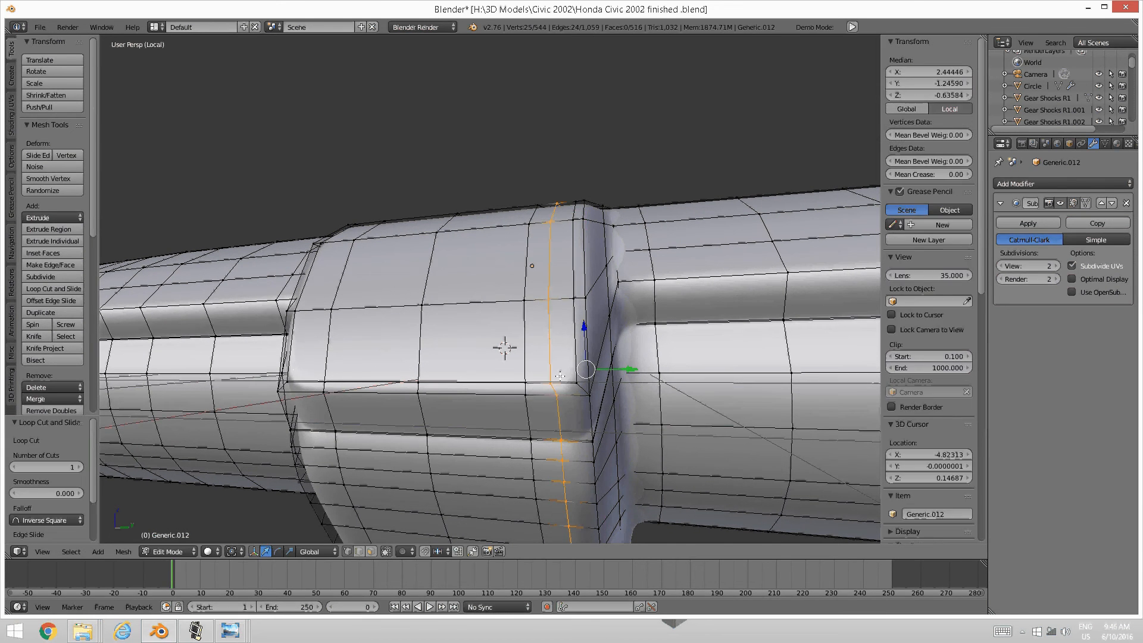
{"action": "left_click", "coordinate": [561, 376]}
{"action": "middle_click_drag", "start_coordinate": [479, 387], "coordinate": [491, 386]}
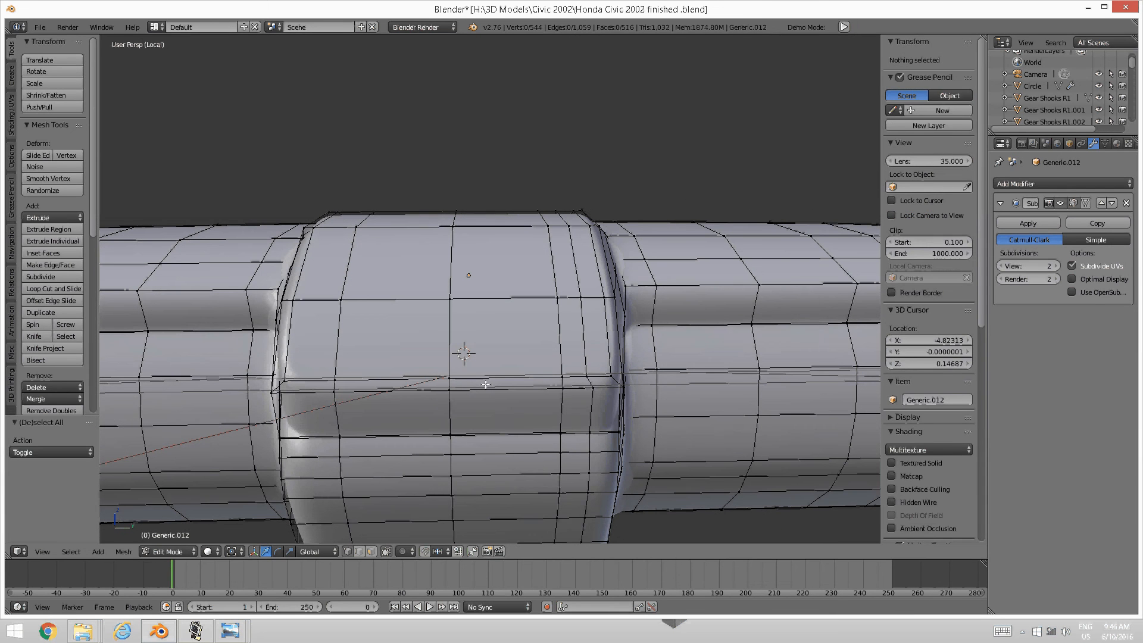
{"action": "key", "text": "ctrl+z"}
{"action": "key", "text": "ctrl+z"}
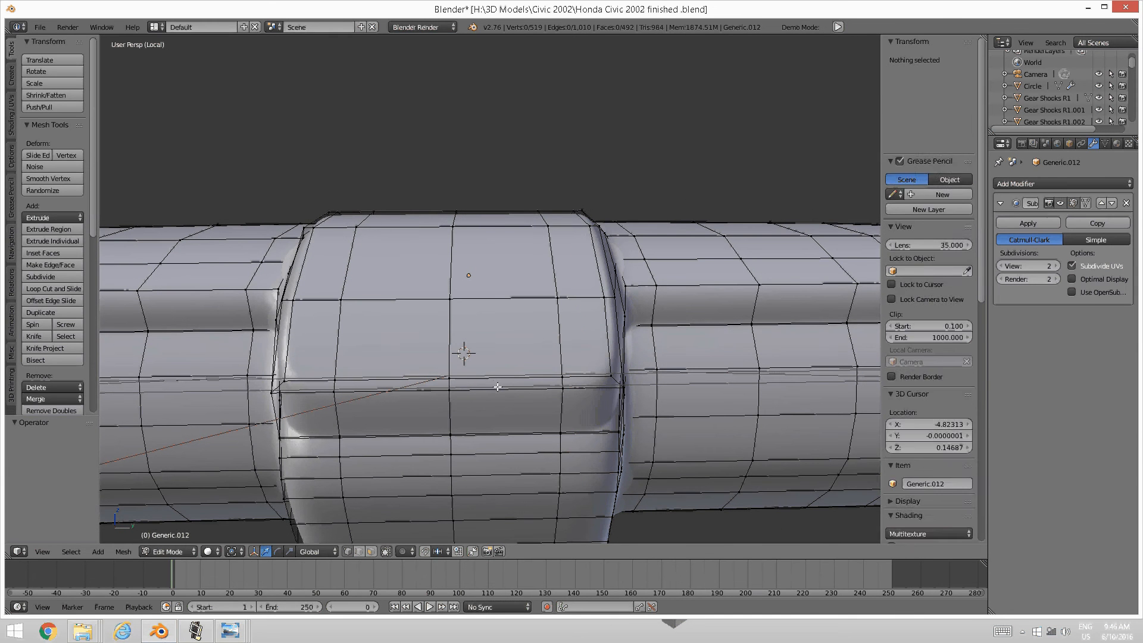
Try a horizontal loop cut slid toward the lower edge of the centre block's front panel and undo it
{"action": "key", "text": "ctrl+r"}
{"action": "left_click", "coordinate": [596, 349]}
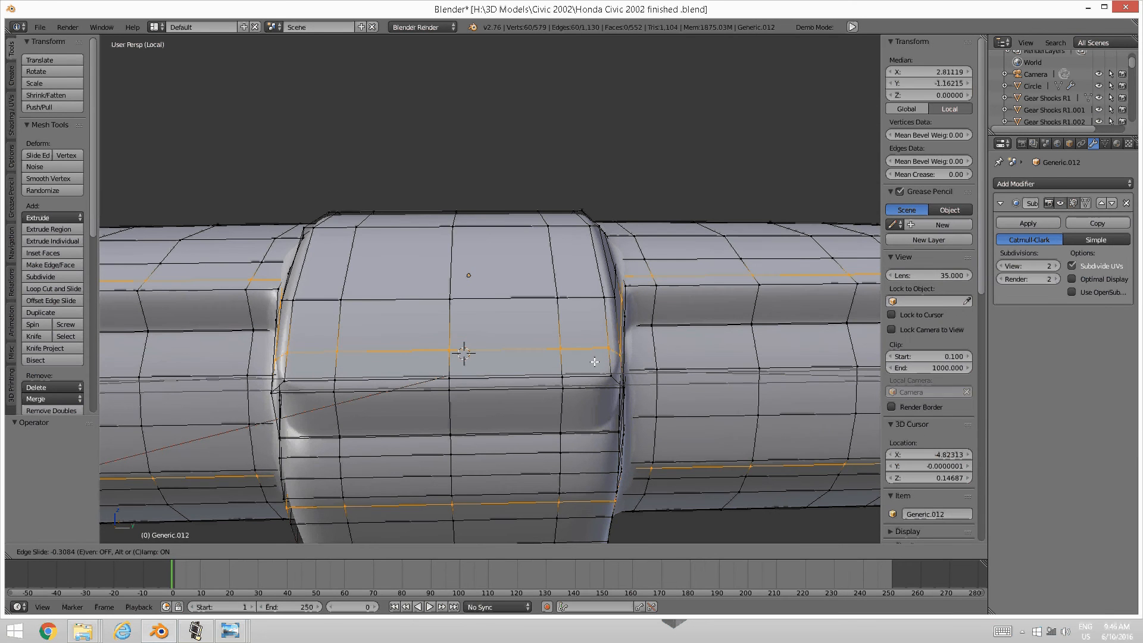
{"action": "left_click", "coordinate": [595, 365]}
{"action": "key", "text": "a"}
{"action": "middle_click_drag", "start_coordinate": [595, 368], "coordinate": [564, 404]}
{"action": "key", "text": "ctrl+z"}
{"action": "key", "text": "ctrl+z"}
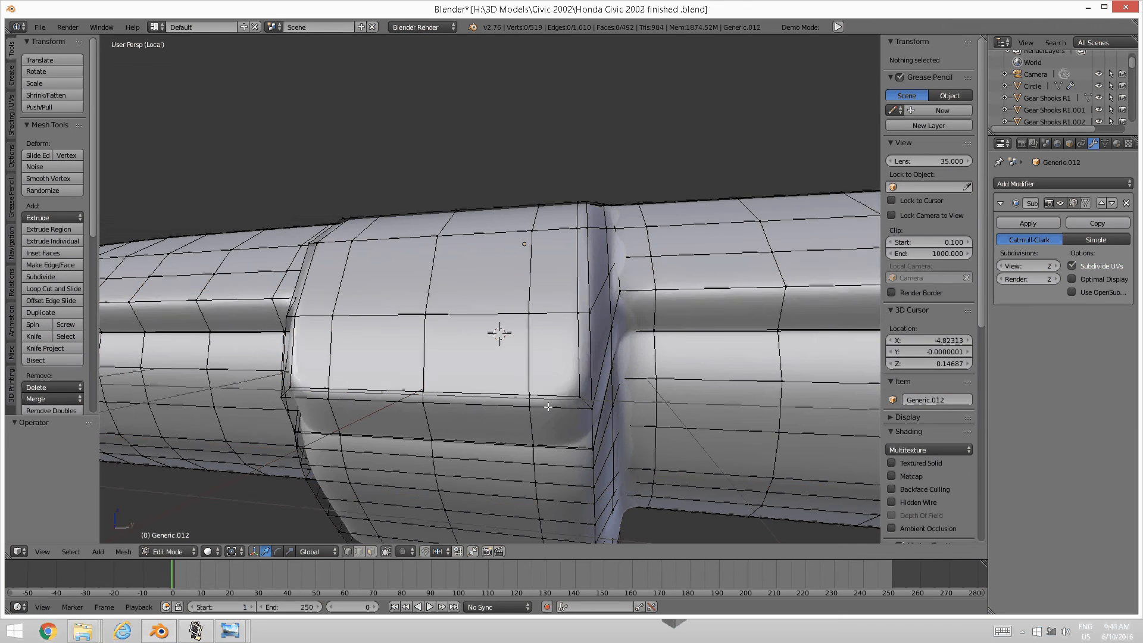
Try an unslid horizontal loop cut across the lower part of the front panel and undo it
{"action": "key", "text": "ctrl+r"}
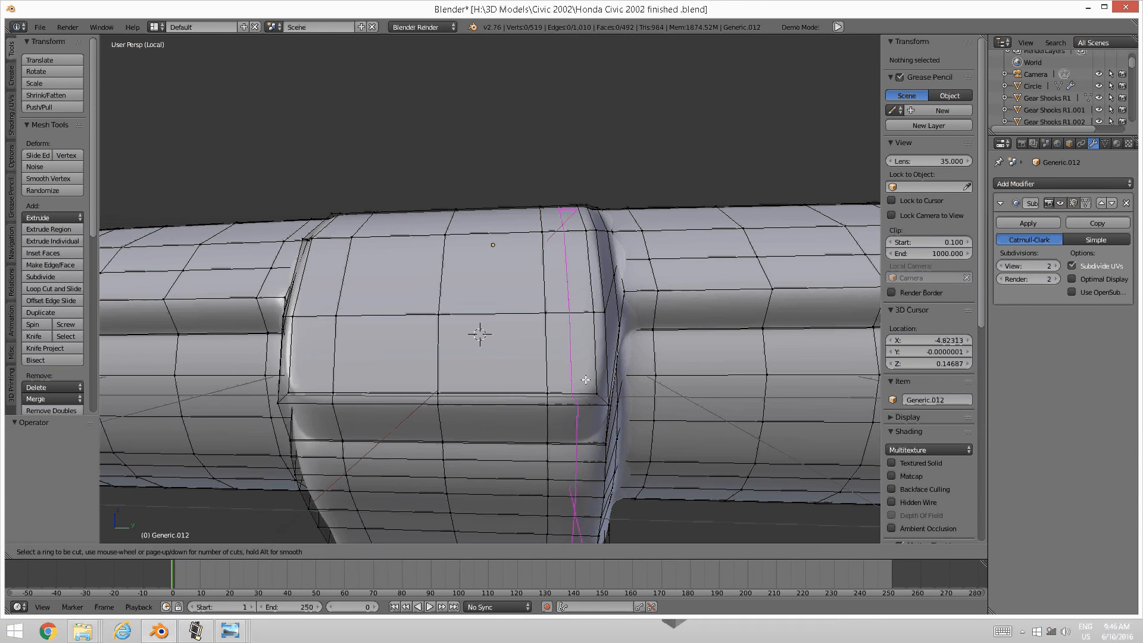
{"action": "left_click", "coordinate": [588, 364]}
{"action": "right_click", "coordinate": [589, 364]}
{"action": "key", "text": "a"}
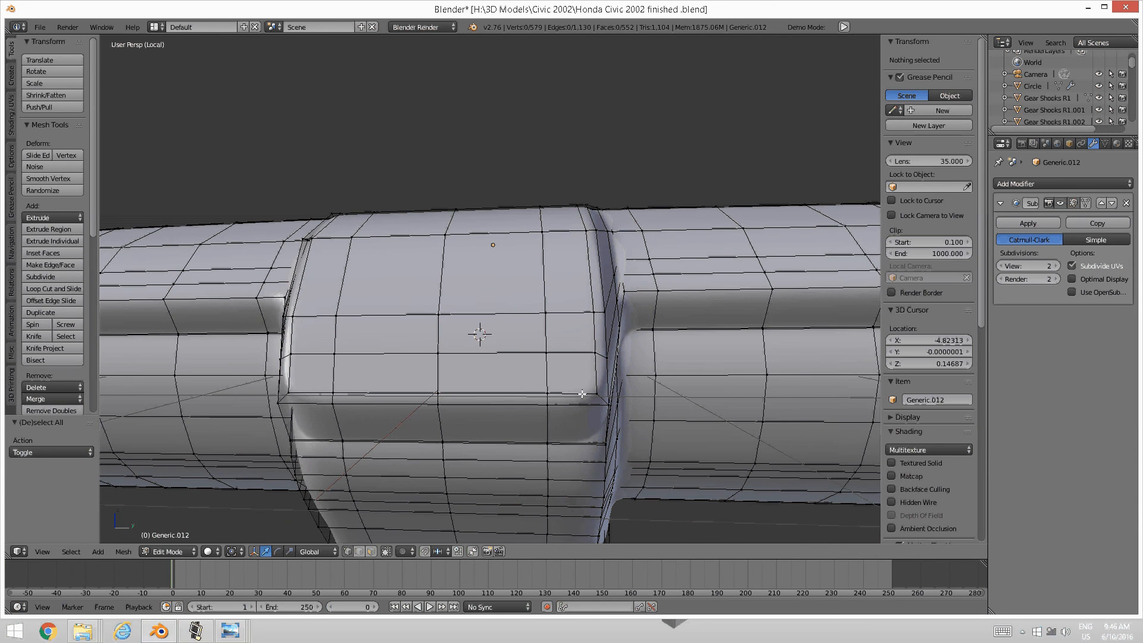
{"action": "key", "text": "ctrl+z"}
{"action": "key", "text": "ctrl+z"}
In face selection mode, select all five rows of four faces forming the centre block's front radio panel
{"action": "middle_click_drag", "start_coordinate": [571, 398], "coordinate": [434, 357]}
{"action": "key", "text": "ctrl+Tab"}
{"action": "left_click", "coordinate": [384, 379]}
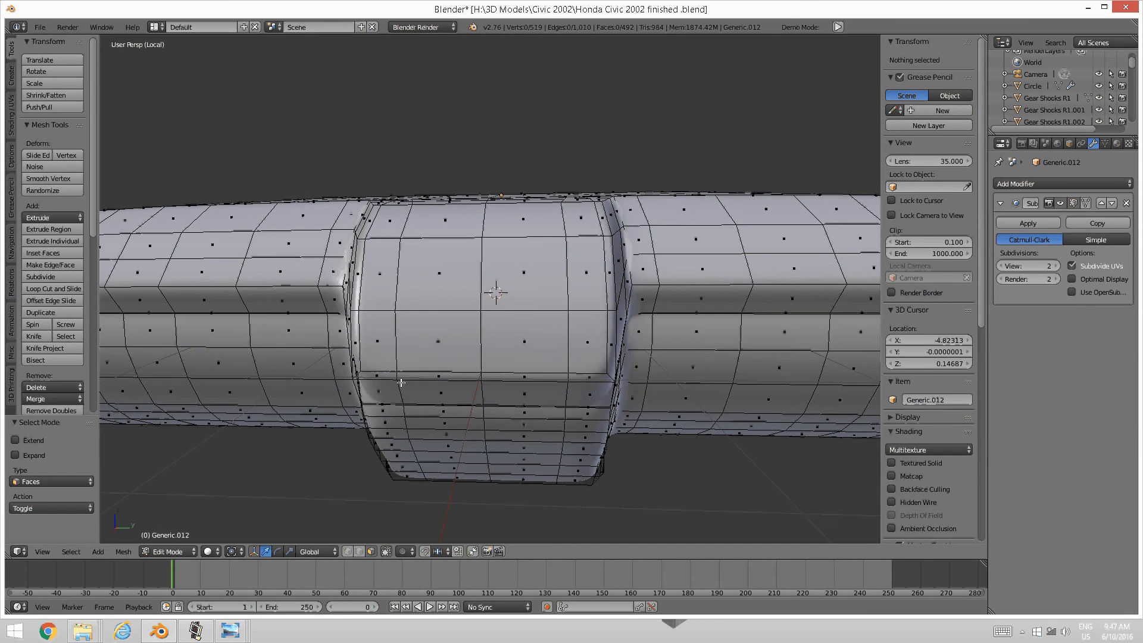
{"action": "right_click", "coordinate": [378, 343]}
{"action": "right_click", "coordinate": [438, 342], "text": "shift"}
{"action": "right_click", "coordinate": [524, 341], "text": "shift"}
{"action": "right_click", "coordinate": [587, 342], "text": "shift"}
{"action": "middle_click_drag", "start_coordinate": [587, 343], "coordinate": [399, 342]}
{"action": "right_click", "coordinate": [399, 341], "text": "shift"}
{"action": "left_click", "coordinate": [598, 335], "text": "shift"}
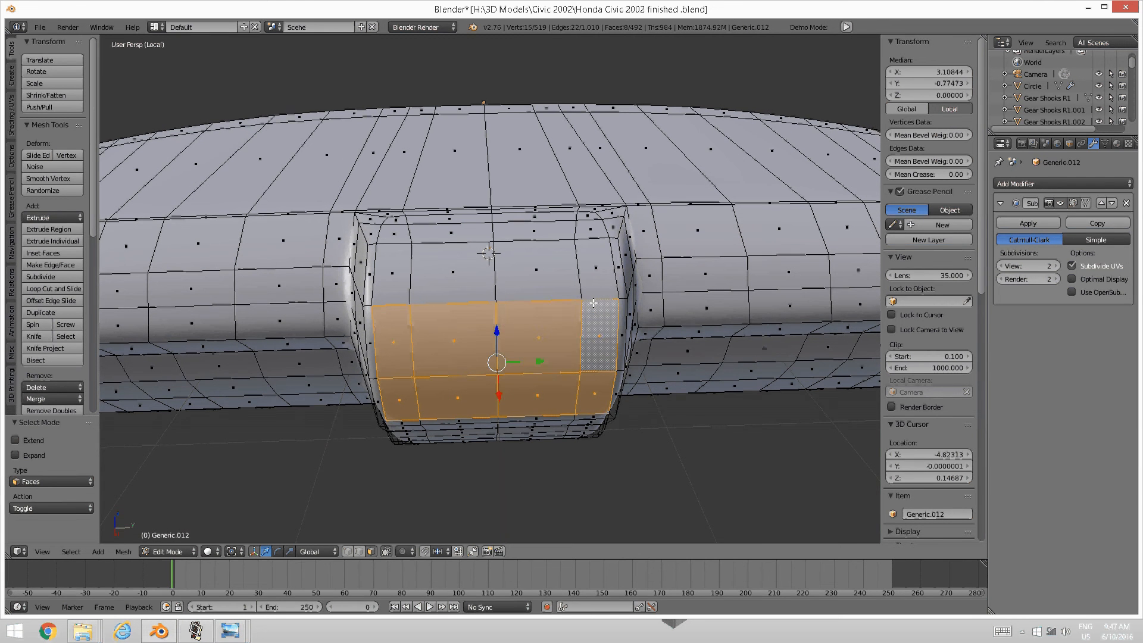
{"action": "left_click", "coordinate": [595, 262], "text": "shift"}
{"action": "left_click", "coordinate": [536, 259], "text": "shift"}
{"action": "left_click", "coordinate": [480, 253], "text": "shift"}
{"action": "left_click", "coordinate": [403, 254], "text": "shift"}
{"action": "left_click", "coordinate": [393, 232], "text": "shift"}
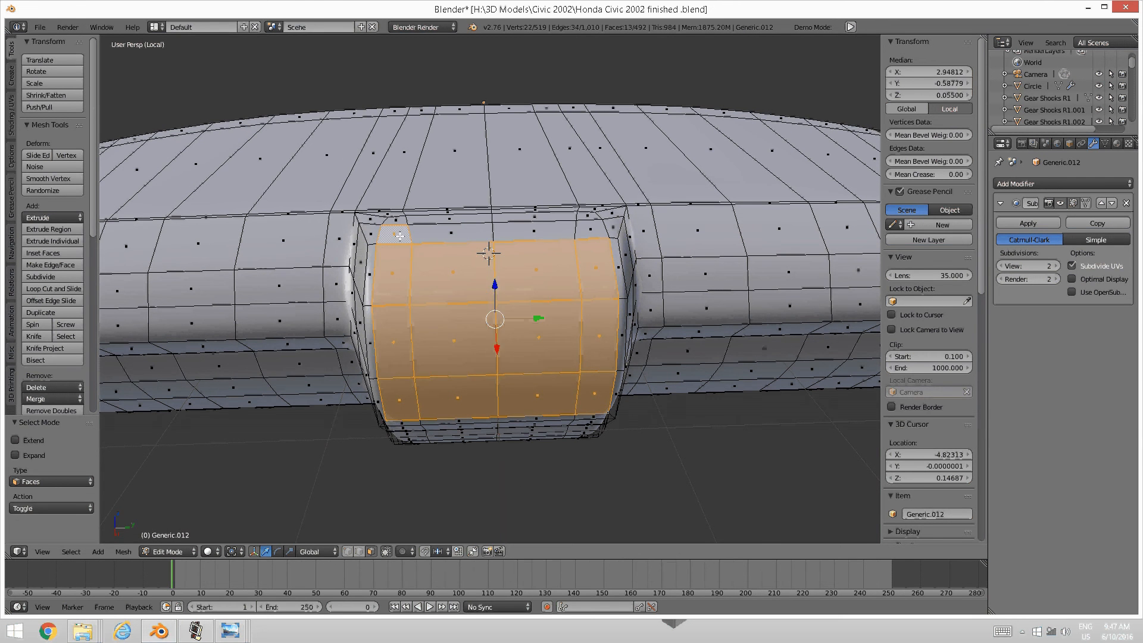
{"action": "left_click", "coordinate": [395, 218], "text": "shift"}
{"action": "left_click", "coordinate": [423, 217], "text": "shift"}
{"action": "right_click", "coordinate": [455, 233], "text": "shift"}
{"action": "right_click", "coordinate": [530, 231], "text": "shift"}
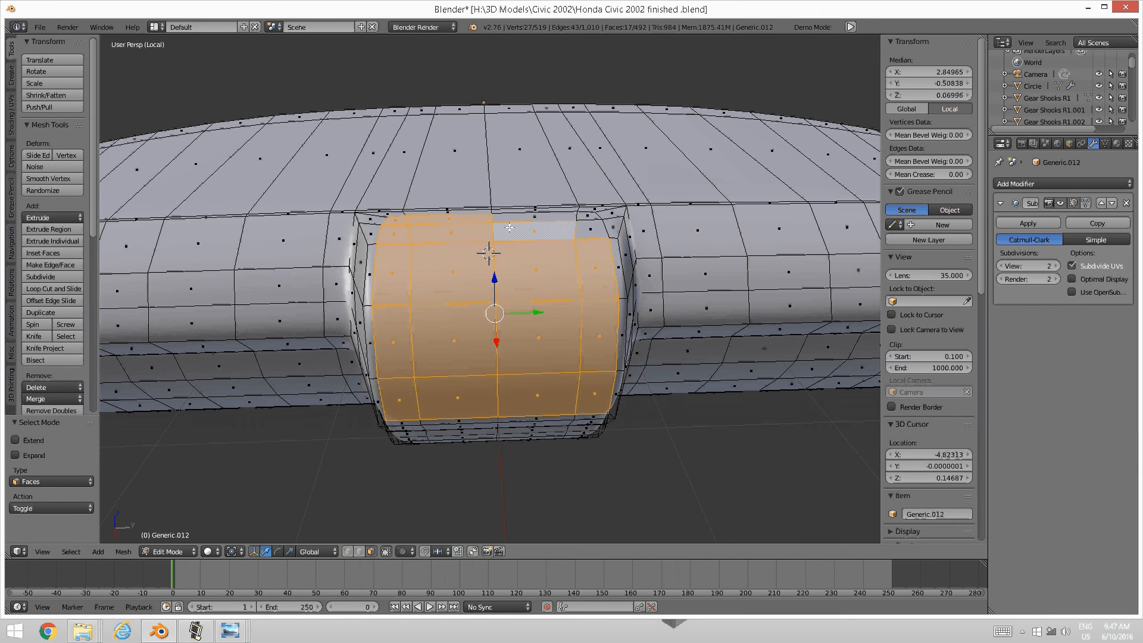
{"action": "right_click", "coordinate": [534, 217], "text": "shift"}
{"action": "right_click", "coordinate": [588, 216], "text": "shift"}
{"action": "right_click", "coordinate": [590, 231], "text": "shift"}
Duplicate the selected radio panel faces in place and hide the duplicate
{"action": "middle_click_drag", "start_coordinate": [580, 259], "coordinate": [412, 302]}
{"action": "key", "text": "shift+d"}
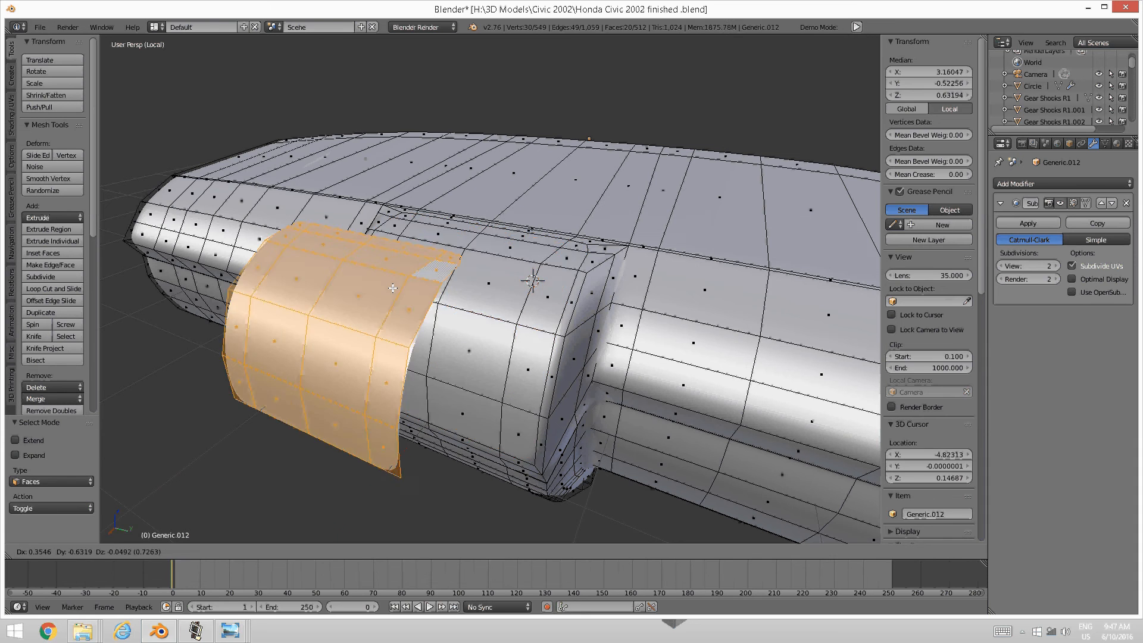
{"action": "right_click", "coordinate": [391, 288]}
{"action": "key", "text": "h"}
Select all the original faces of the centre block's front panel and delete them
{"action": "right_click", "coordinate": [559, 263]}
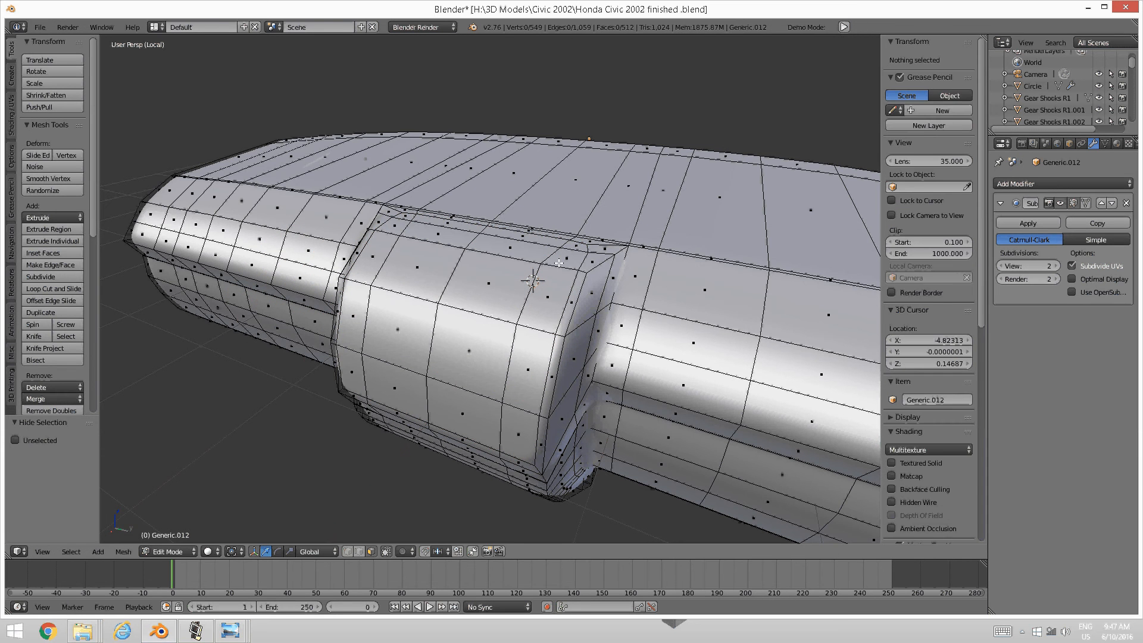
{"action": "right_click", "coordinate": [573, 253], "text": "shift"}
{"action": "right_click", "coordinate": [521, 238], "text": "shift"}
{"action": "right_click", "coordinate": [454, 225], "text": "shift"}
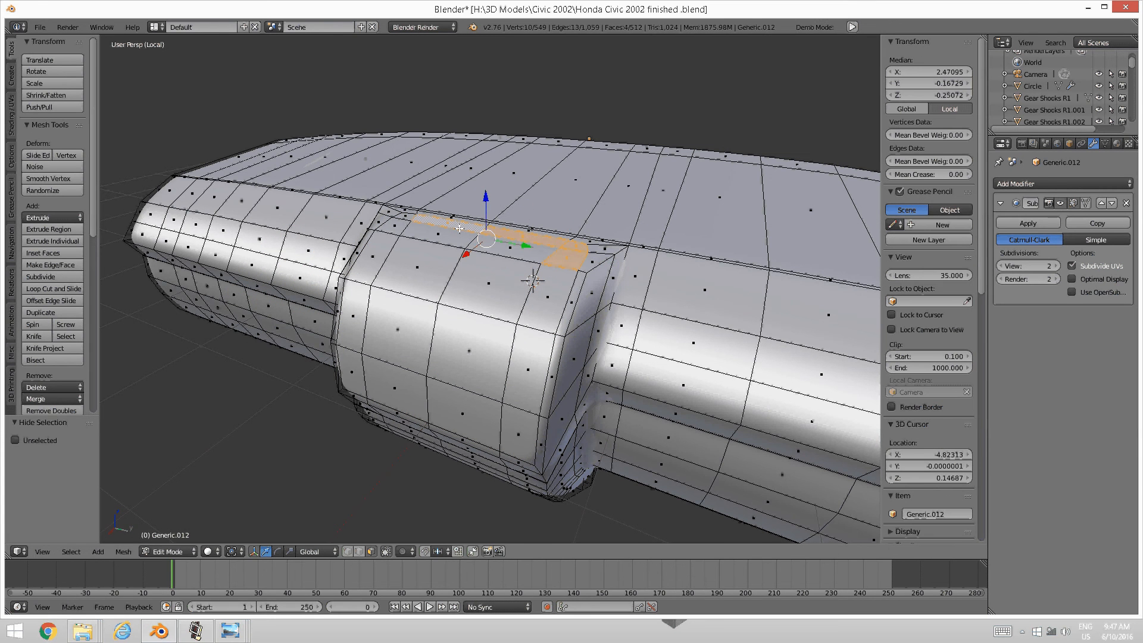
{"action": "right_click", "coordinate": [403, 220], "text": "shift"}
{"action": "right_click", "coordinate": [397, 225], "text": "shift"}
{"action": "right_click", "coordinate": [374, 256], "text": "shift"}
{"action": "right_click", "coordinate": [356, 315], "text": "shift"}
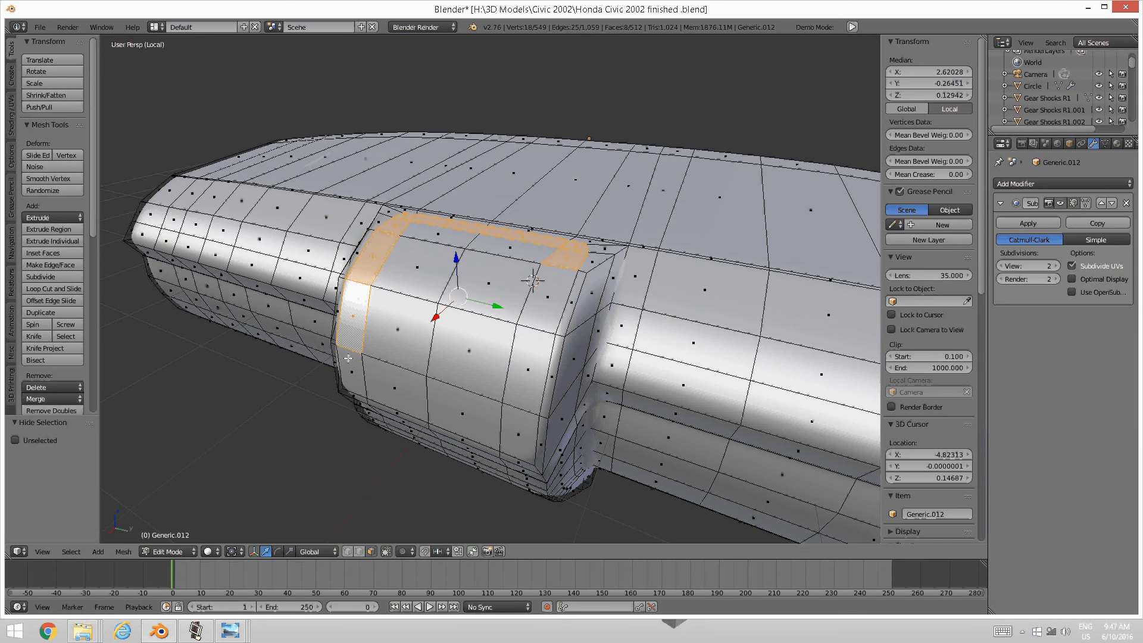
{"action": "middle_click_drag", "start_coordinate": [360, 324], "coordinate": [441, 280]}
{"action": "right_click", "coordinate": [371, 363], "text": "shift"}
{"action": "right_click", "coordinate": [430, 365], "text": "shift"}
{"action": "right_click", "coordinate": [524, 365], "text": "shift"}
{"action": "right_click", "coordinate": [593, 365], "text": "shift"}
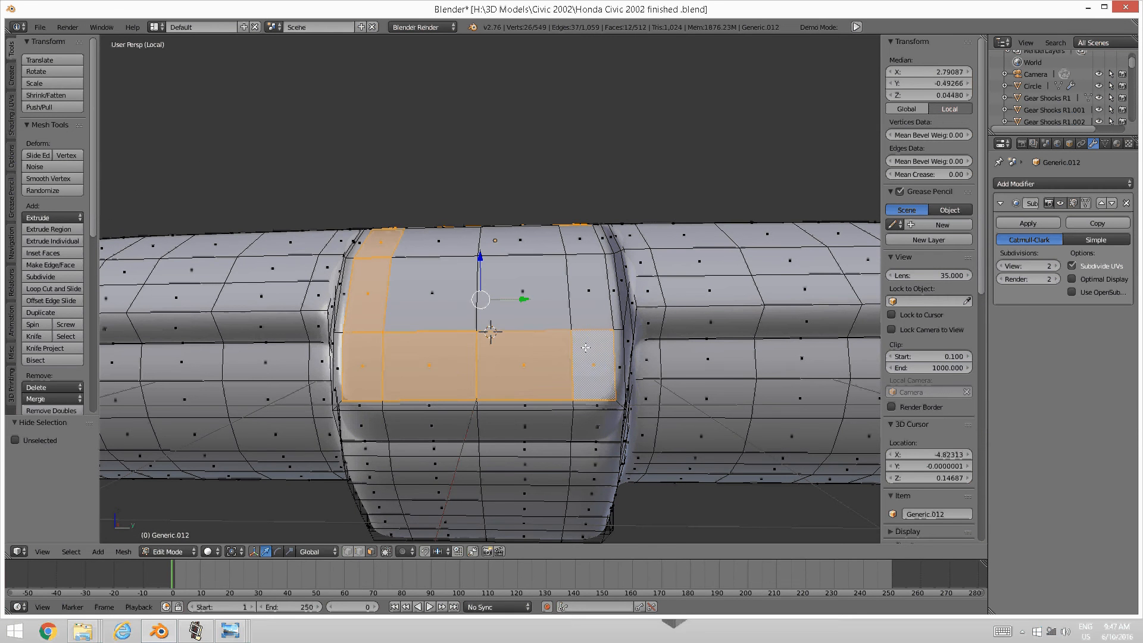
{"action": "right_click", "coordinate": [588, 291], "text": "shift"}
{"action": "right_click", "coordinate": [523, 291], "text": "shift"}
{"action": "right_click", "coordinate": [443, 299], "text": "shift"}
{"action": "middle_click_drag", "start_coordinate": [434, 284], "coordinate": [456, 331]}
{"action": "right_click", "coordinate": [439, 289], "text": "shift"}
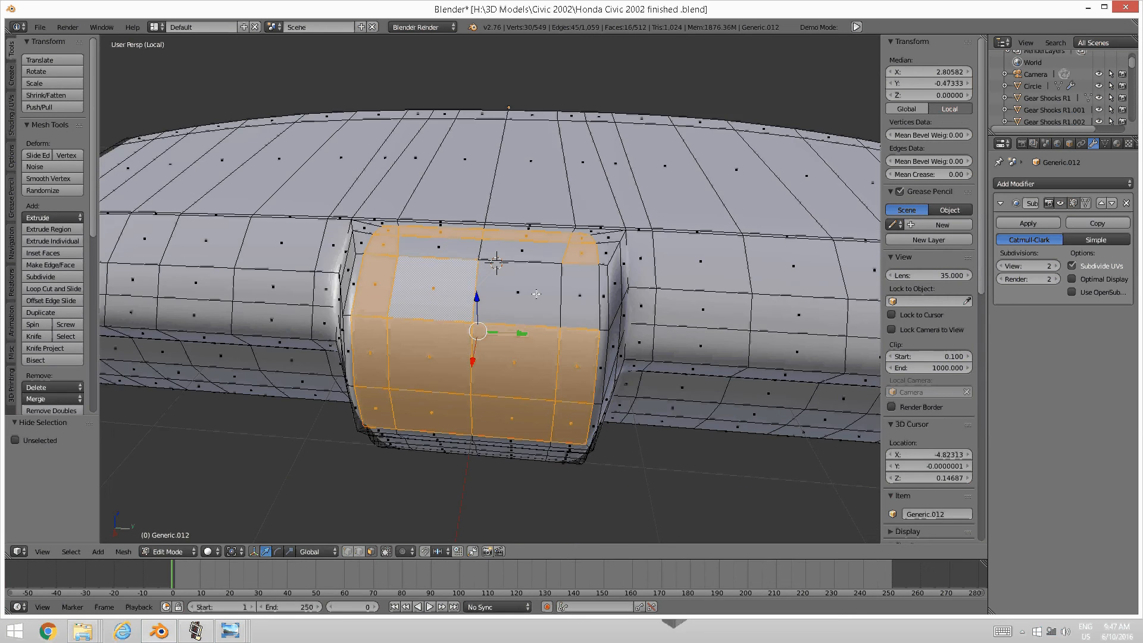
{"action": "right_click", "coordinate": [516, 292], "text": "shift"}
{"action": "right_click", "coordinate": [578, 294], "text": "shift"}
{"action": "right_click", "coordinate": [522, 251], "text": "shift"}
{"action": "right_click", "coordinate": [448, 253], "text": "shift"}
{"action": "middle_click_drag", "start_coordinate": [449, 253], "coordinate": [500, 321]}
{"action": "key", "text": "x"}
{"action": "left_click", "coordinate": [469, 310]}
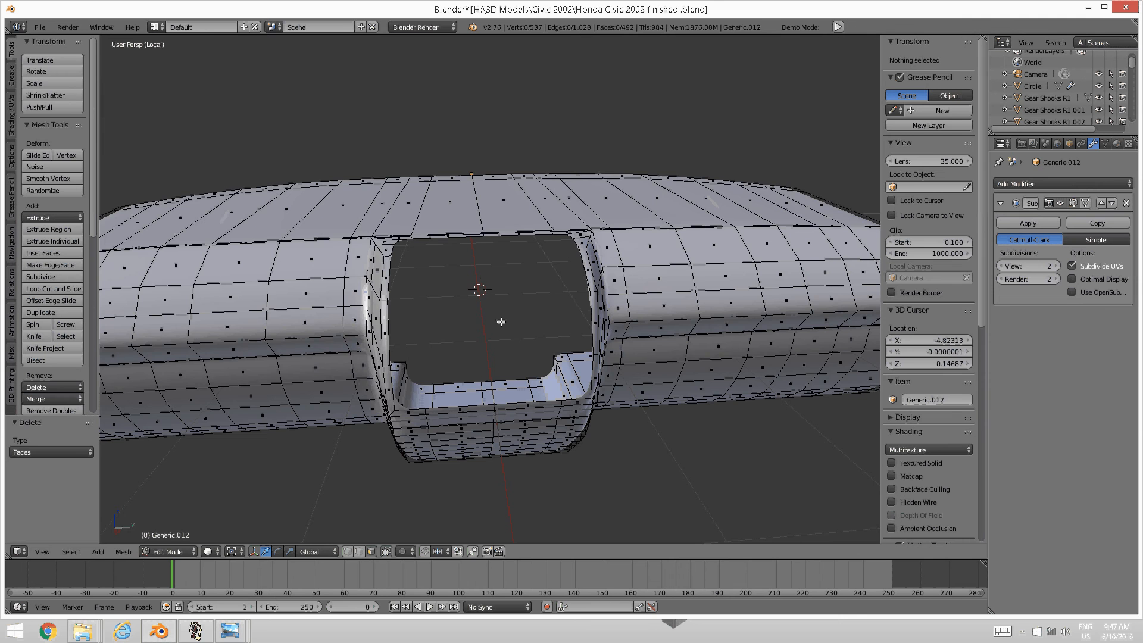
Reveal the hidden duplicate panel and switch to object mode to view the smoothed dashboard
{"action": "middle_click_drag", "start_coordinate": [500, 324], "coordinate": [513, 351]}
{"action": "scroll", "coordinate": [495, 398], "scroll_direction": "up", "scroll_amount": 1}
{"action": "scroll", "coordinate": [495, 398], "scroll_direction": "down", "scroll_amount": 2}
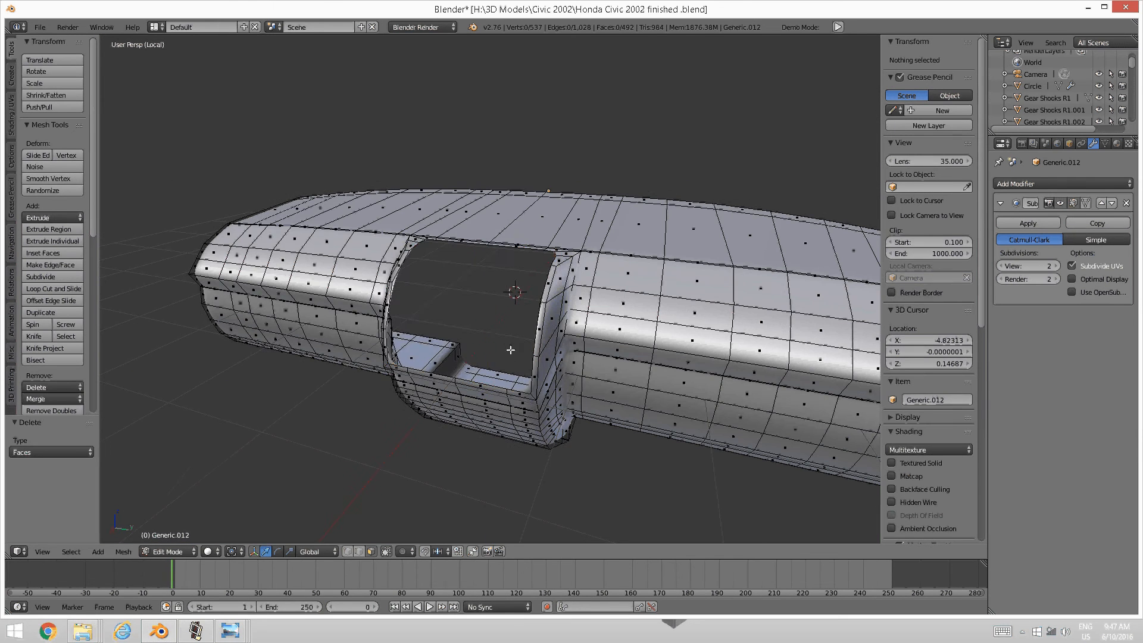
{"action": "key", "text": "alt+h"}
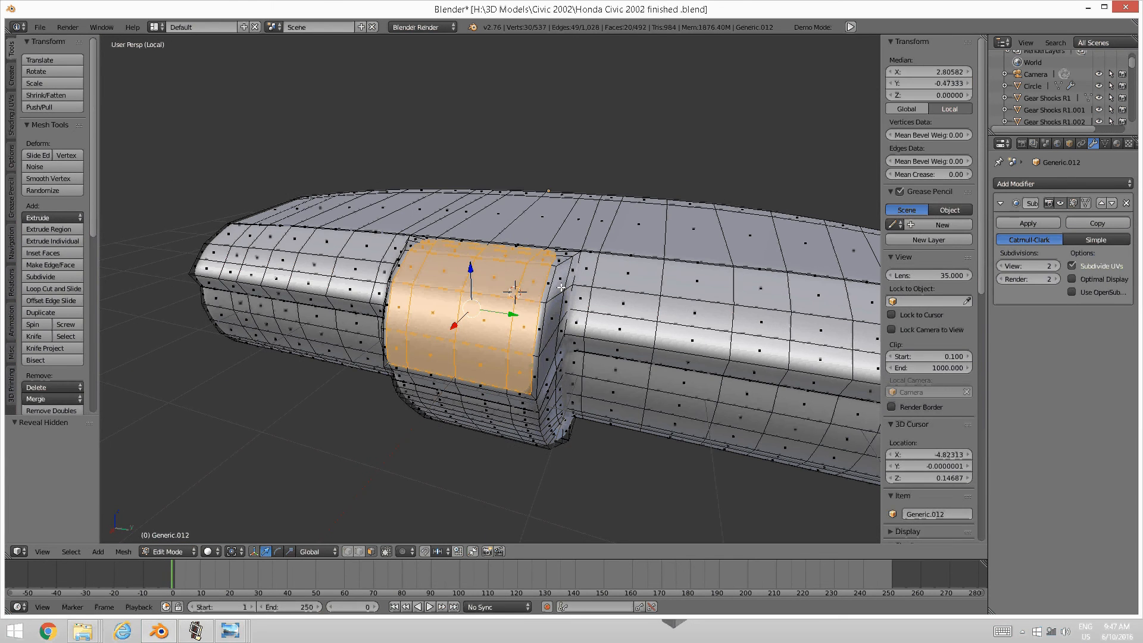
{"action": "middle_click_drag", "start_coordinate": [578, 328], "coordinate": [169, 543]}
{"action": "key", "text": "Tab"}
{"action": "left_click", "coordinate": [417, 351]}
Open the interior reference photo showing the passenger side and examine the dashboard's centre block, then return to Blender
{"action": "mouse_move", "coordinate": [230, 631]}
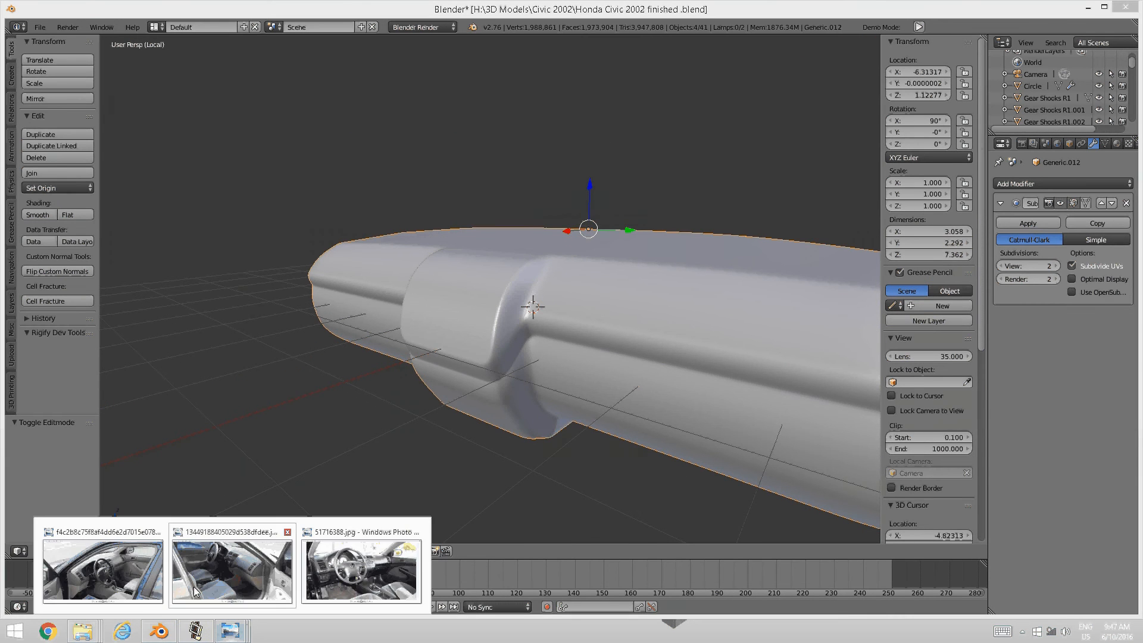
{"action": "left_click", "coordinate": [218, 568]}
{"action": "scroll", "coordinate": [575, 445], "scroll_direction": "up", "scroll_amount": 2}
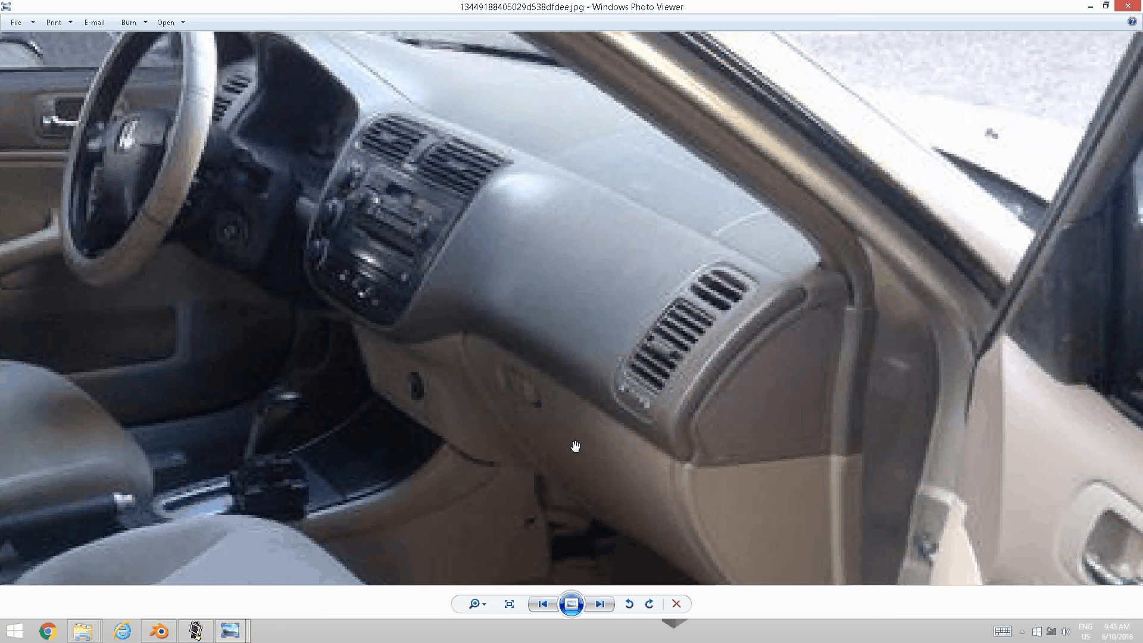
{"action": "left_click_drag", "start_coordinate": [391, 398], "coordinate": [591, 447]}
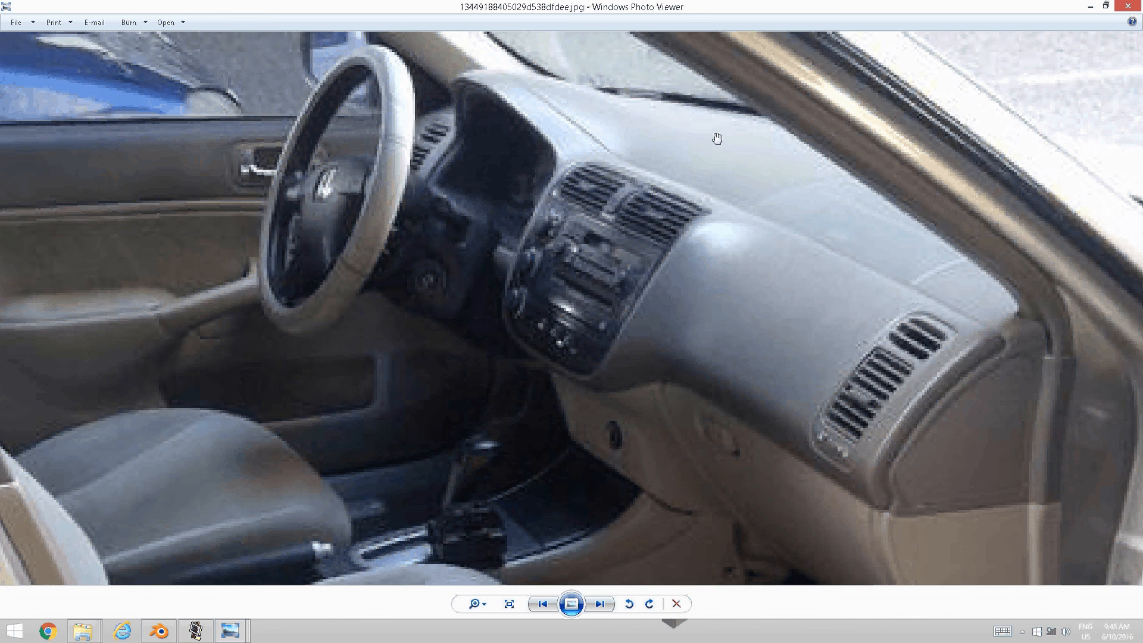
{"action": "left_click_drag", "start_coordinate": [716, 138], "coordinate": [622, 138]}
{"action": "left_click_drag", "start_coordinate": [325, 472], "coordinate": [396, 472]}
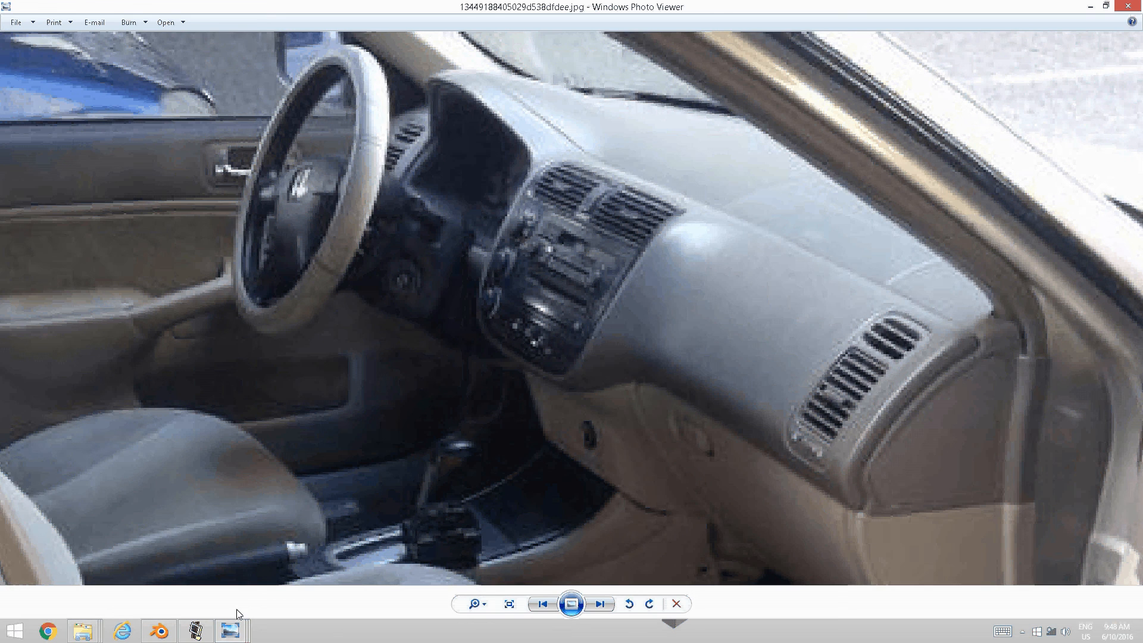
{"action": "left_click", "coordinate": [159, 630]}
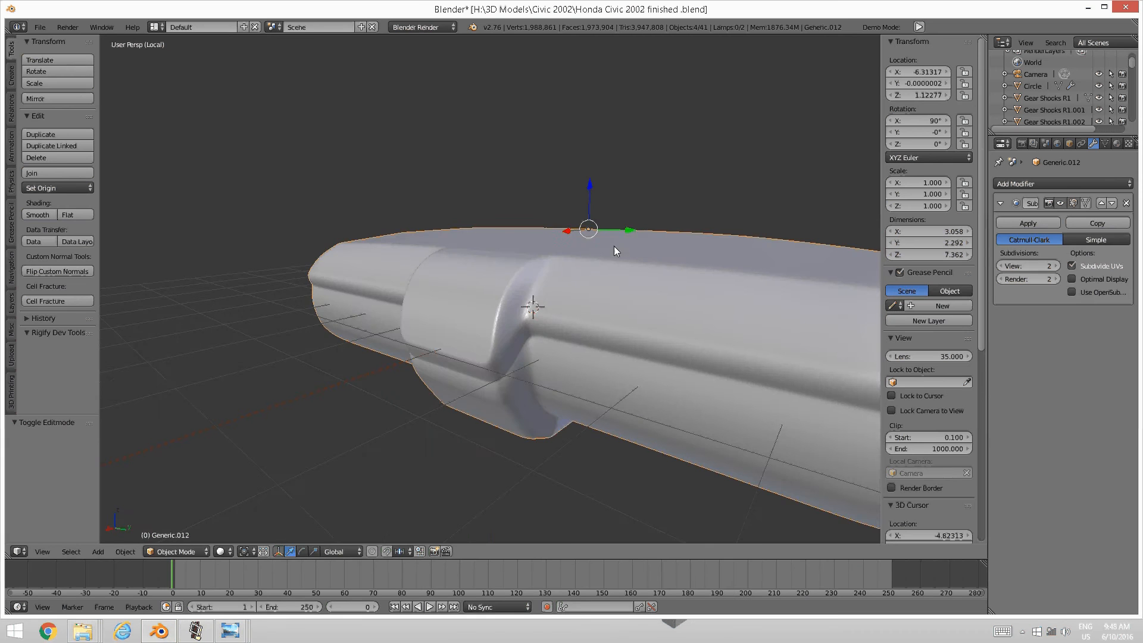
In edit mode, select the two large side faces and the row of four rear-edge faces on the centre block's underside
{"action": "scroll", "coordinate": [442, 345], "scroll_direction": "down", "scroll_amount": 2}
{"action": "middle_click_drag", "start_coordinate": [442, 344], "coordinate": [400, 316]}
{"action": "scroll", "coordinate": [496, 352], "scroll_direction": "down", "scroll_amount": 1}
{"action": "scroll", "coordinate": [489, 345], "scroll_direction": "up", "scroll_amount": 2}
{"action": "scroll", "coordinate": [442, 359], "scroll_direction": "up", "scroll_amount": 2}
{"action": "scroll", "coordinate": [394, 352], "scroll_direction": "down", "scroll_amount": 1}
{"action": "scroll", "coordinate": [466, 420], "scroll_direction": "up", "scroll_amount": 2}
{"action": "scroll", "coordinate": [477, 315], "scroll_direction": "up", "scroll_amount": 2}
{"action": "key", "text": "Tab"}
{"action": "left_click", "coordinate": [548, 325]}
{"action": "scroll", "coordinate": [490, 347], "scroll_direction": "up", "scroll_amount": 2}
{"action": "right_click", "coordinate": [409, 383]}
{"action": "right_click", "coordinate": [384, 377], "text": "shift"}
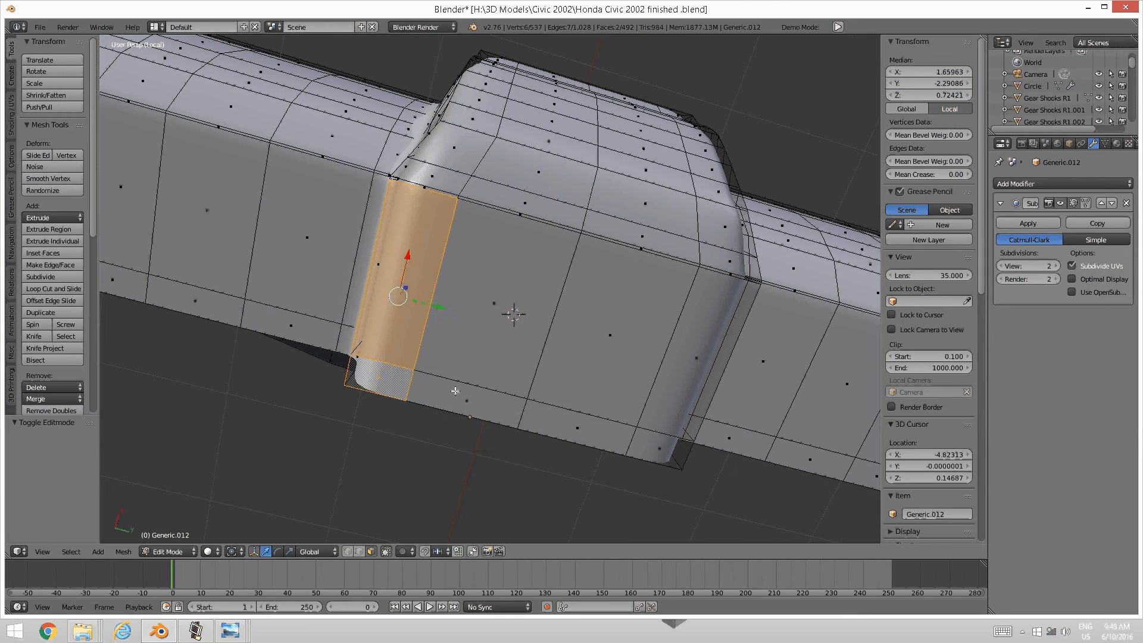
{"action": "right_click", "coordinate": [456, 391], "text": "shift"}
{"action": "right_click", "coordinate": [566, 416], "text": "shift"}
{"action": "right_click", "coordinate": [644, 434], "text": "shift"}
{"action": "right_click", "coordinate": [686, 375], "text": "shift"}
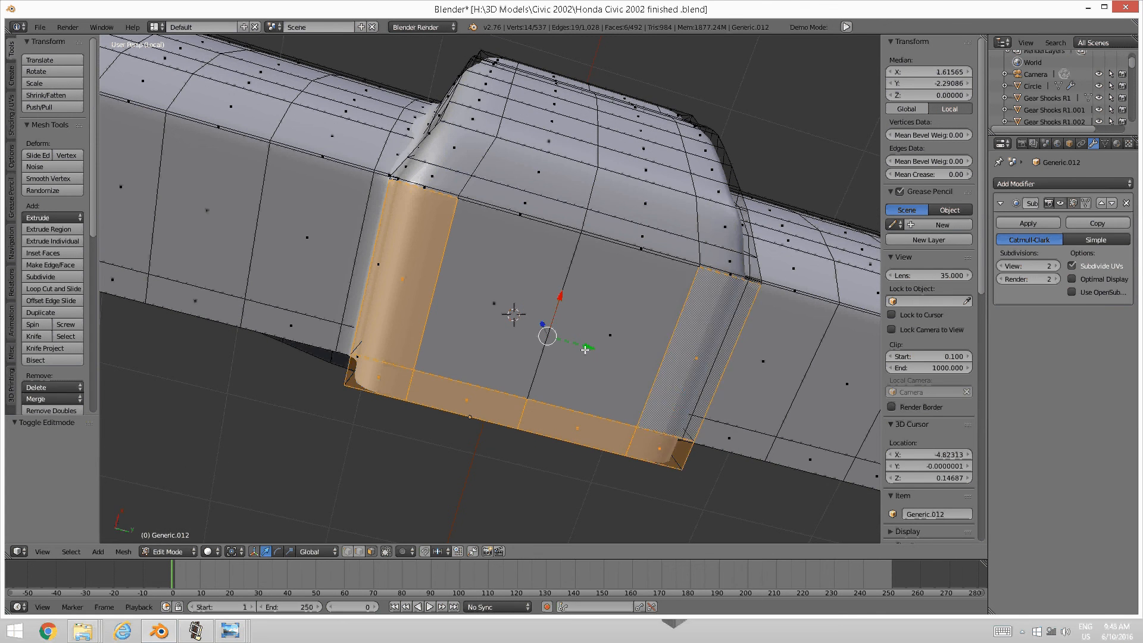
Add the two central faces and the four narrow front-edge faces of the centre block's underside to the selection
{"action": "middle_click_drag", "start_coordinate": [686, 375], "coordinate": [654, 390]}
{"action": "right_click", "coordinate": [605, 372], "text": "shift"}
{"action": "right_click", "coordinate": [489, 369], "text": "shift"}
{"action": "middle_click_drag", "start_coordinate": [414, 367], "coordinate": [436, 396]}
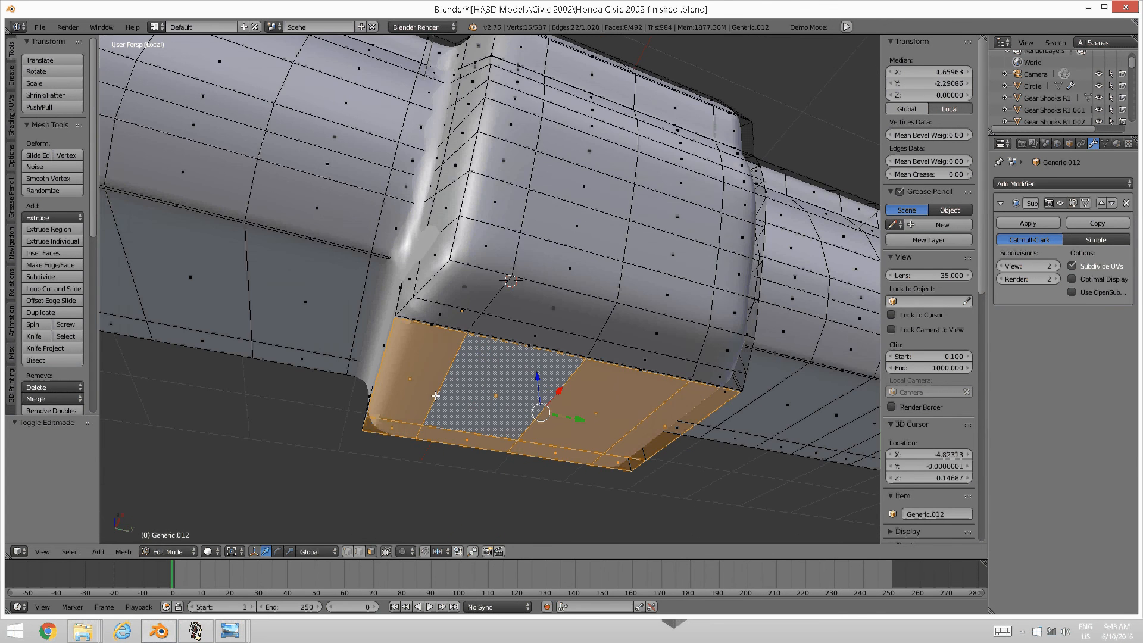
{"action": "right_click", "coordinate": [437, 327], "text": "shift"}
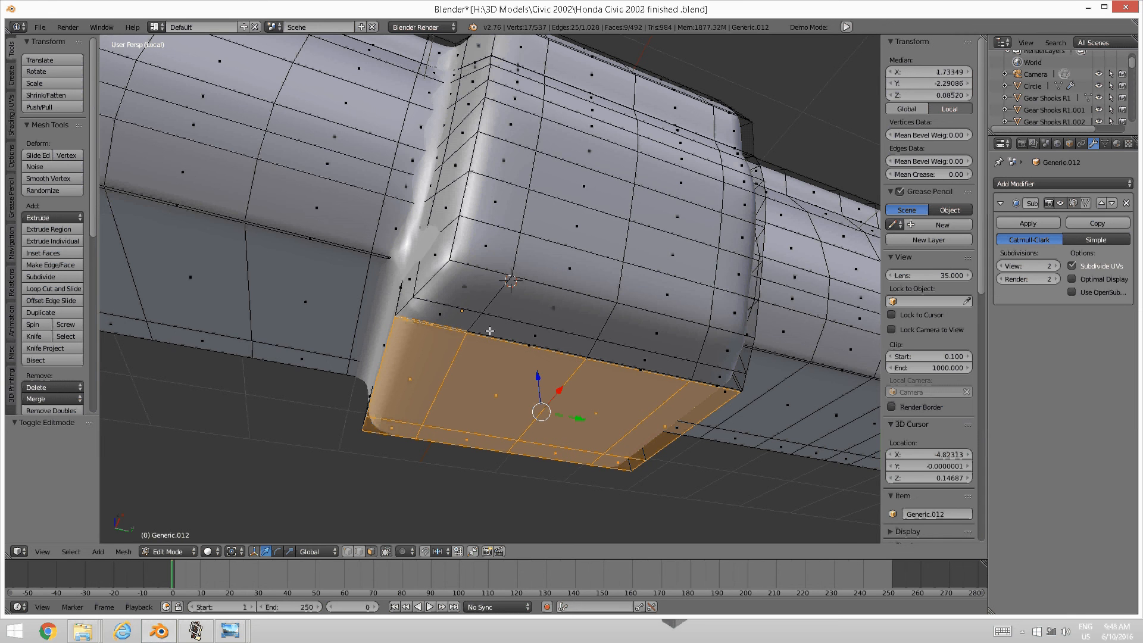
{"action": "right_click", "coordinate": [591, 361], "text": "shift"}
{"action": "middle_click_drag", "start_coordinate": [591, 361], "coordinate": [568, 279]}
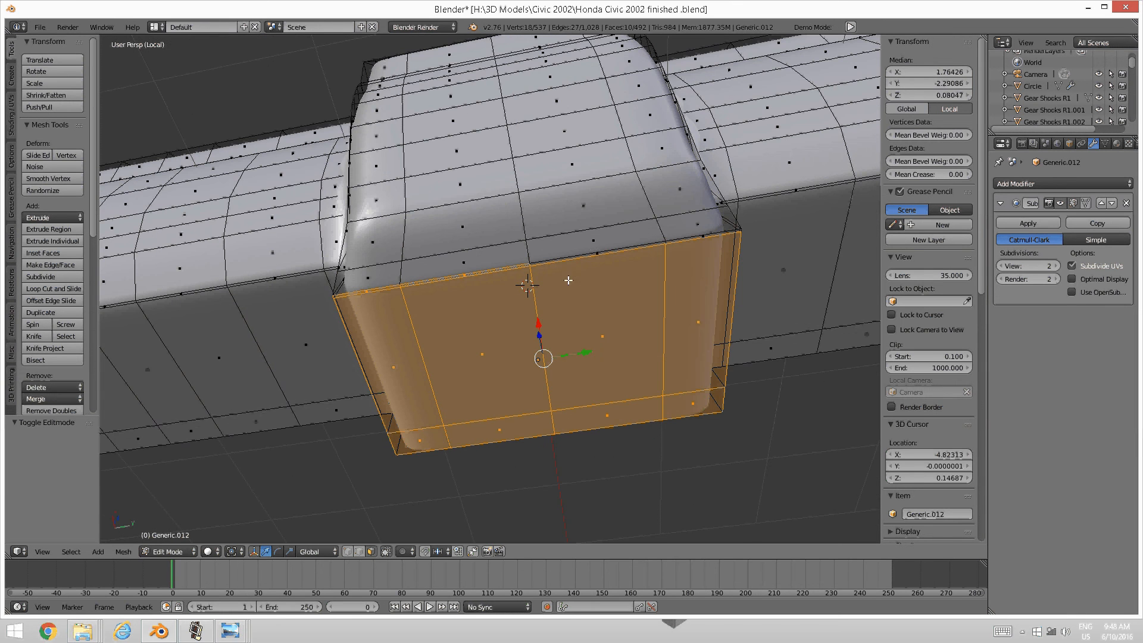
{"action": "right_click", "coordinate": [640, 247], "text": "shift"}
{"action": "right_click", "coordinate": [695, 239], "text": "shift"}
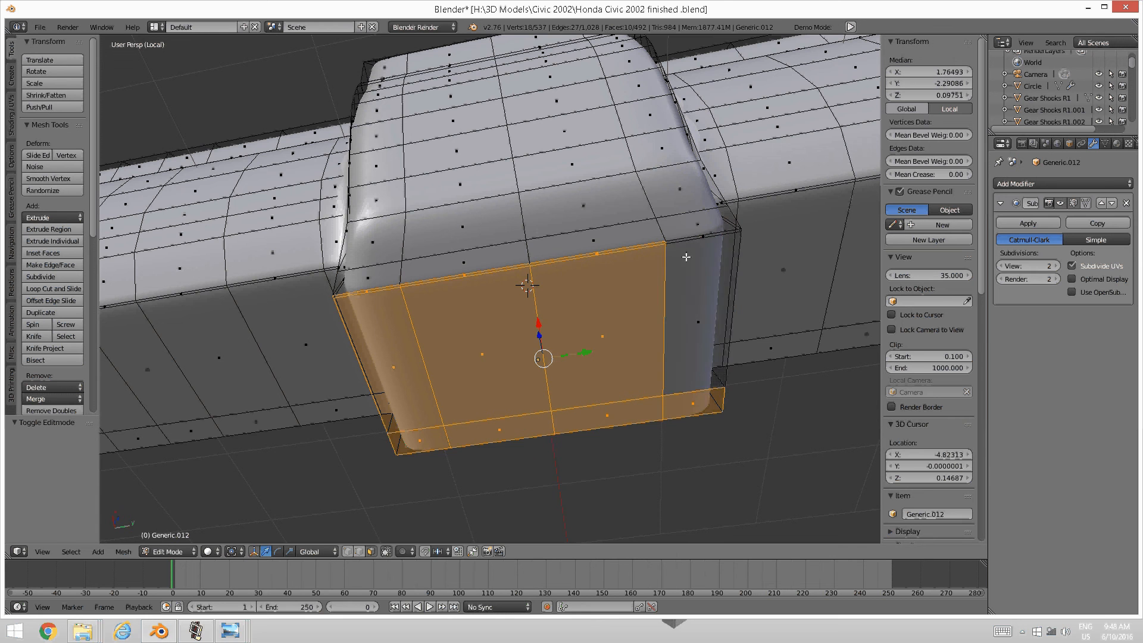
{"action": "right_click", "coordinate": [697, 245], "text": "shift"}
{"action": "right_click", "coordinate": [703, 235], "text": "shift"}
{"action": "middle_click_drag", "start_coordinate": [702, 235], "coordinate": [542, 387]}
Scale the selected underside faces of the centre block to 0.813 along the Y axis
{"action": "left_click", "coordinate": [290, 552]}
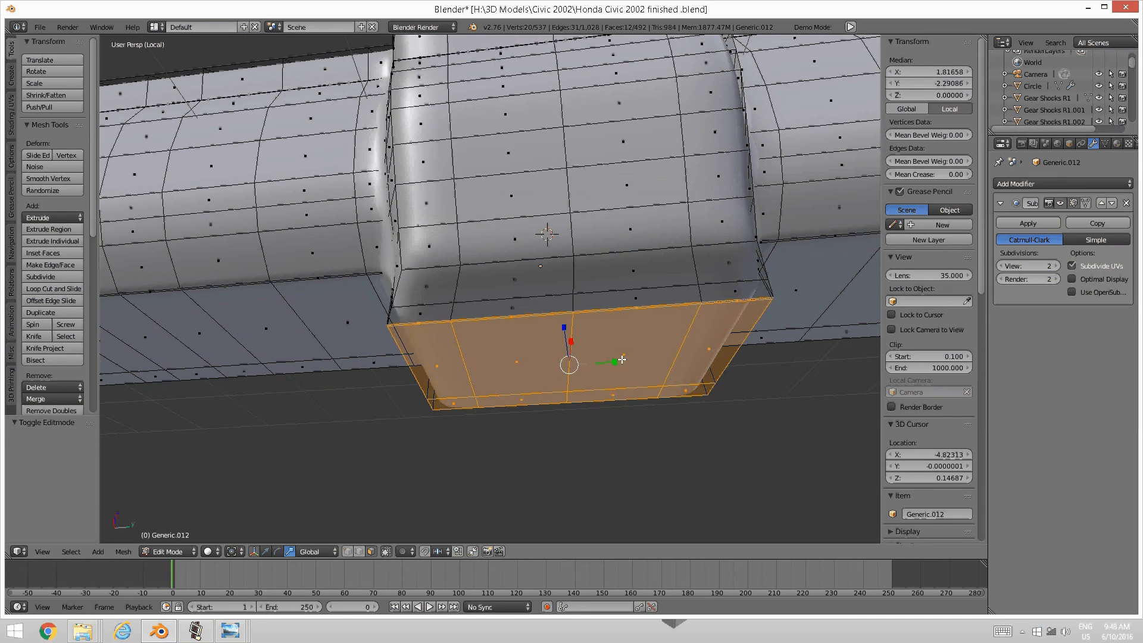
{"action": "left_click_drag", "start_coordinate": [617, 360], "coordinate": [609, 364]}
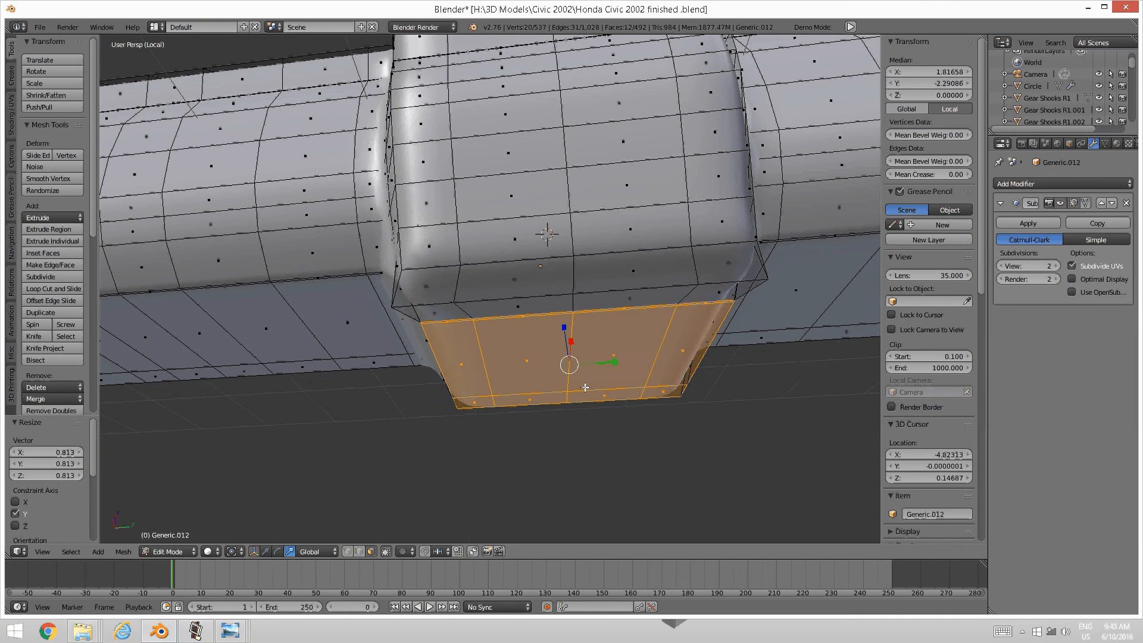
{"action": "middle_click_drag", "start_coordinate": [610, 365], "coordinate": [470, 287]}
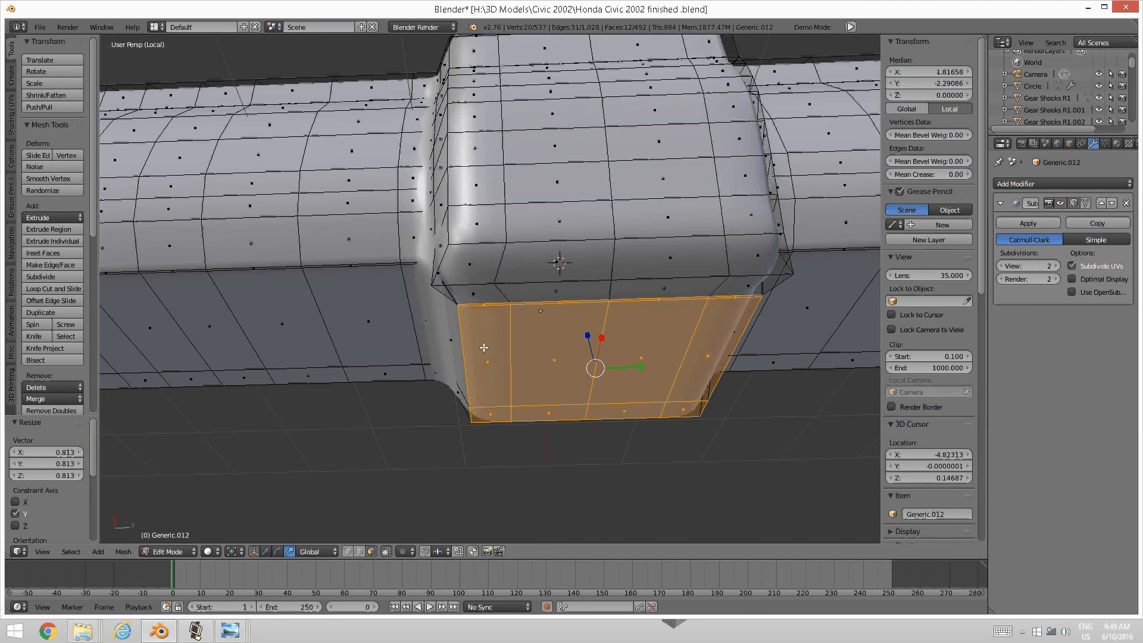
In edge selection mode, select the row of edges across the centre block's lower front and scale it inward along Y
{"action": "key", "text": "a"}
{"action": "key", "text": "ctrl+Tab"}
{"action": "left_click", "coordinate": [456, 282]}
{"action": "right_click", "coordinate": [464, 284]}
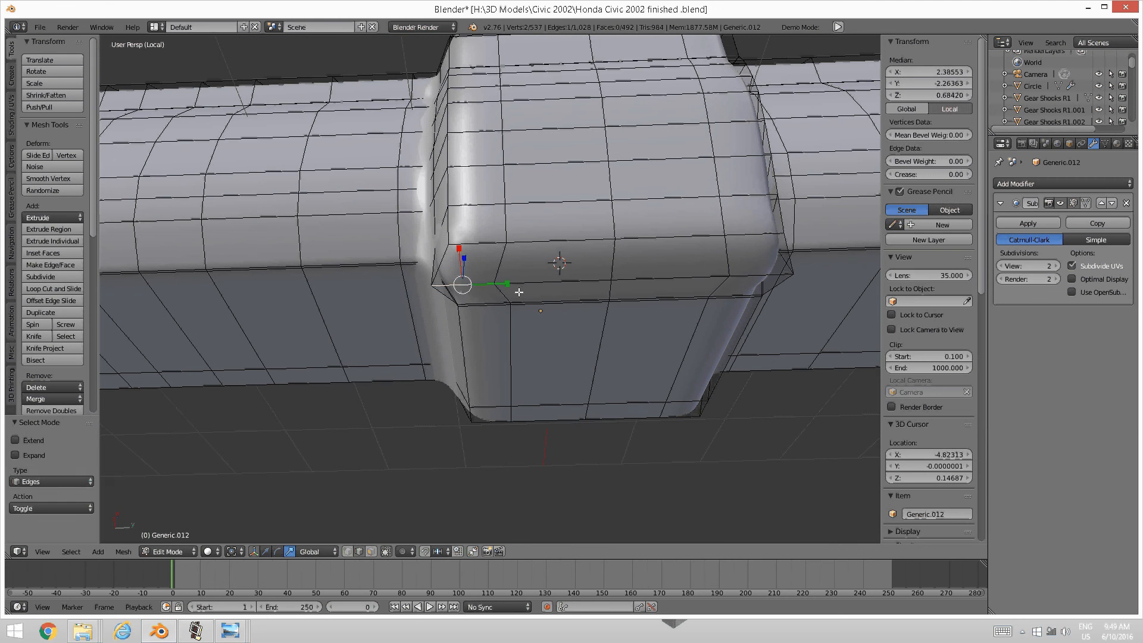
{"action": "right_click", "coordinate": [534, 298], "text": "shift"}
{"action": "middle_click_drag", "start_coordinate": [557, 283], "coordinate": [598, 289]}
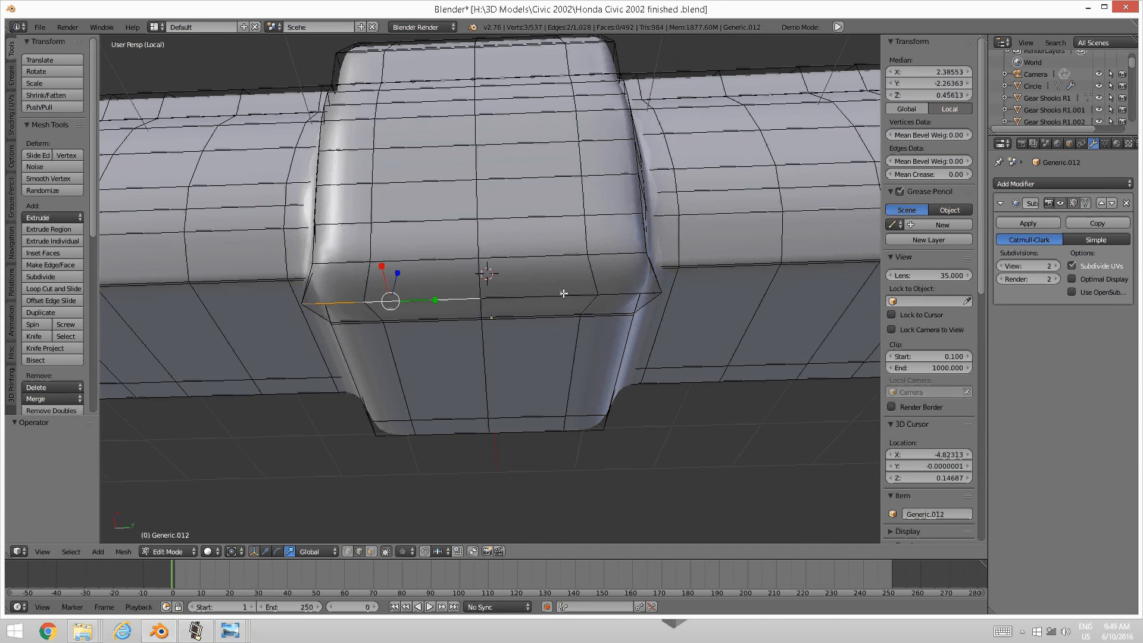
{"action": "right_click", "coordinate": [602, 290], "text": "shift"}
{"action": "right_click", "coordinate": [611, 292], "text": "shift"}
{"action": "left_click_drag", "start_coordinate": [529, 297], "coordinate": [524, 298]}
Deselect everything, return to object mode and leave local view to check the dashboard within the whole car
{"action": "middle_click_drag", "start_coordinate": [530, 322], "coordinate": [446, 378]}
{"action": "key", "text": "a"}
{"action": "key", "text": "Tab"}
{"action": "left_click", "coordinate": [509, 352]}
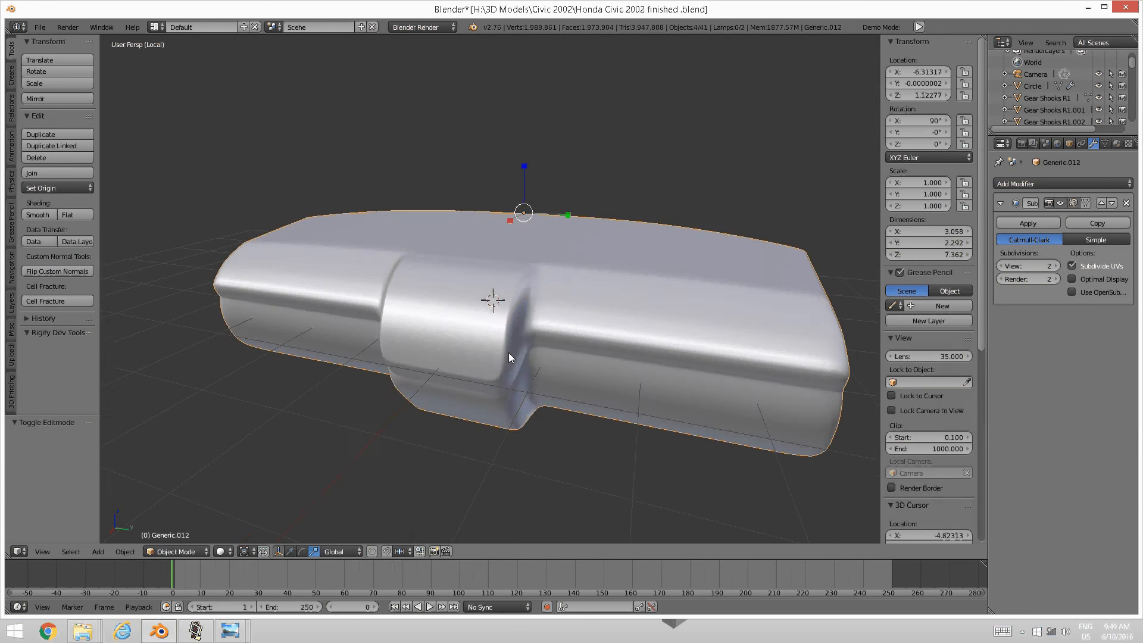
{"action": "key", "text": "KP_Divide"}
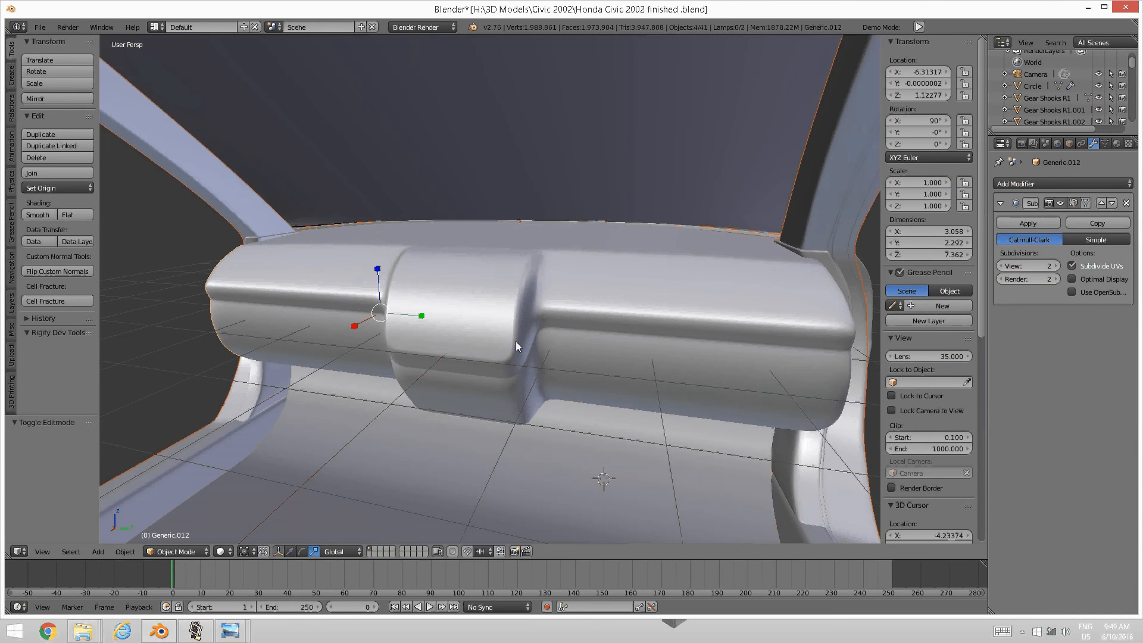
{"action": "middle_click_drag", "start_coordinate": [511, 334], "coordinate": [501, 339]}
{"action": "scroll", "coordinate": [501, 339], "scroll_direction": "down", "scroll_amount": 4}
{"action": "middle_click_drag", "start_coordinate": [391, 343], "coordinate": [499, 370]}
{"action": "scroll", "coordinate": [592, 342], "scroll_direction": "down", "scroll_amount": 3}
{"action": "middle_click_drag", "start_coordinate": [691, 337], "coordinate": [274, 556], "text": "shift"}
{"action": "scroll", "coordinate": [488, 369], "scroll_direction": "up", "scroll_amount": 2}
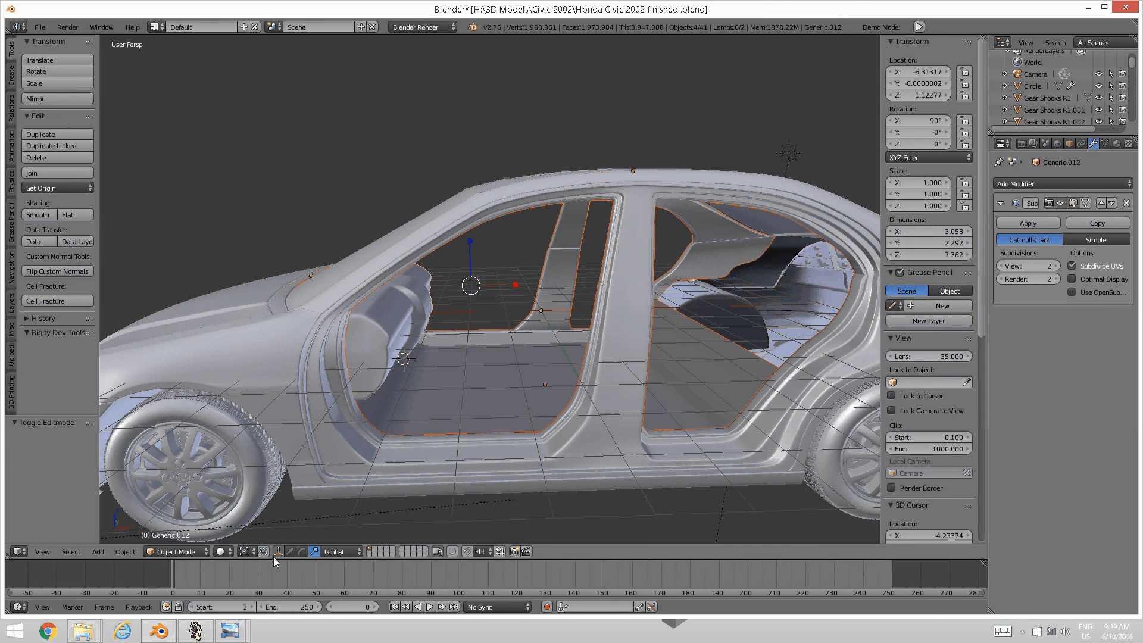
{"action": "left_click", "coordinate": [196, 631]}
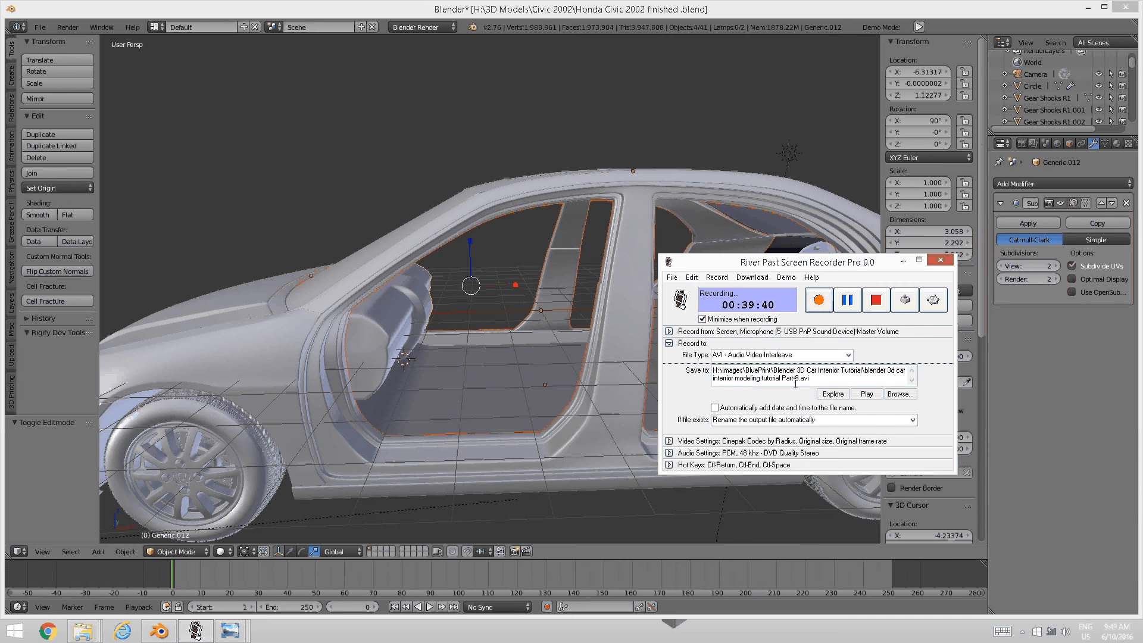
{"action": "mouse_move", "coordinate": [83, 630]}
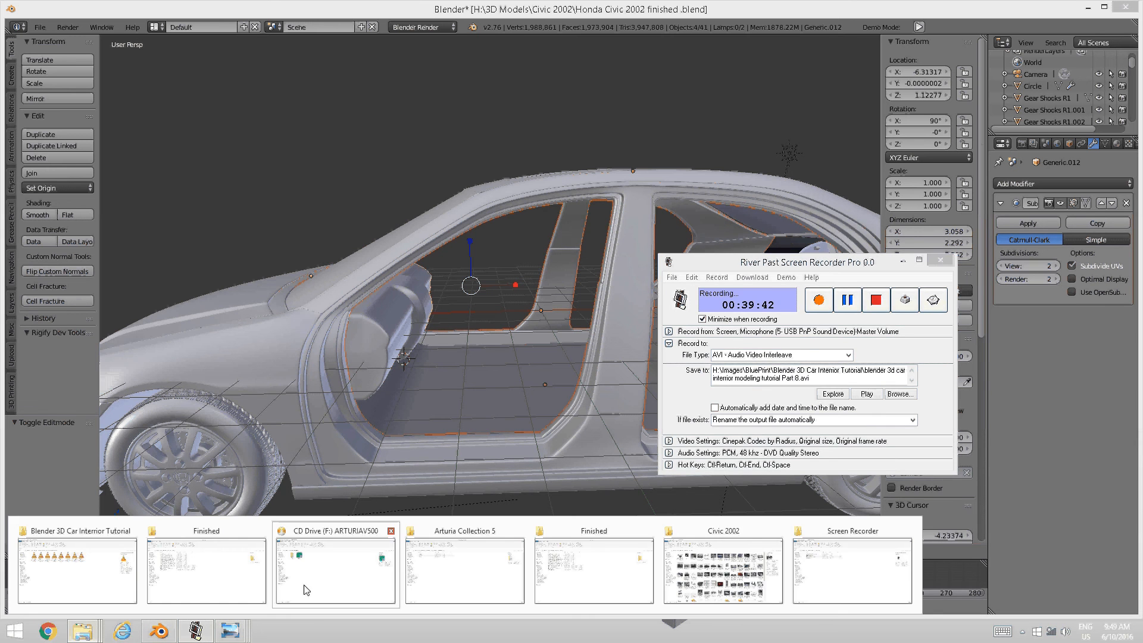
{"action": "left_click", "coordinate": [77, 571]}
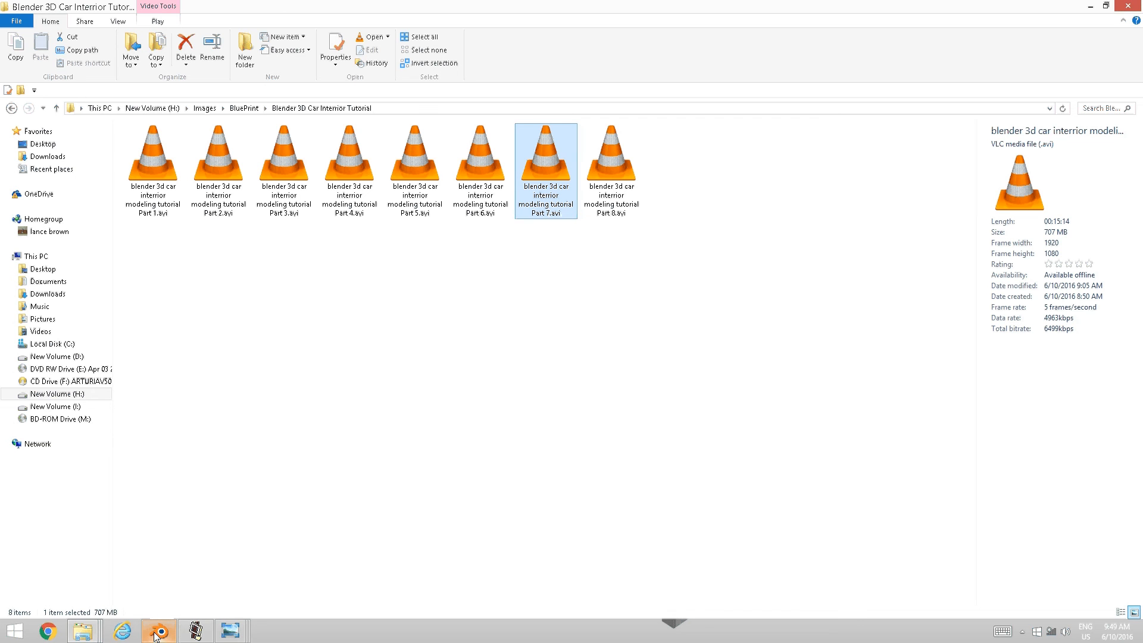
{"action": "left_click", "coordinate": [195, 631]}
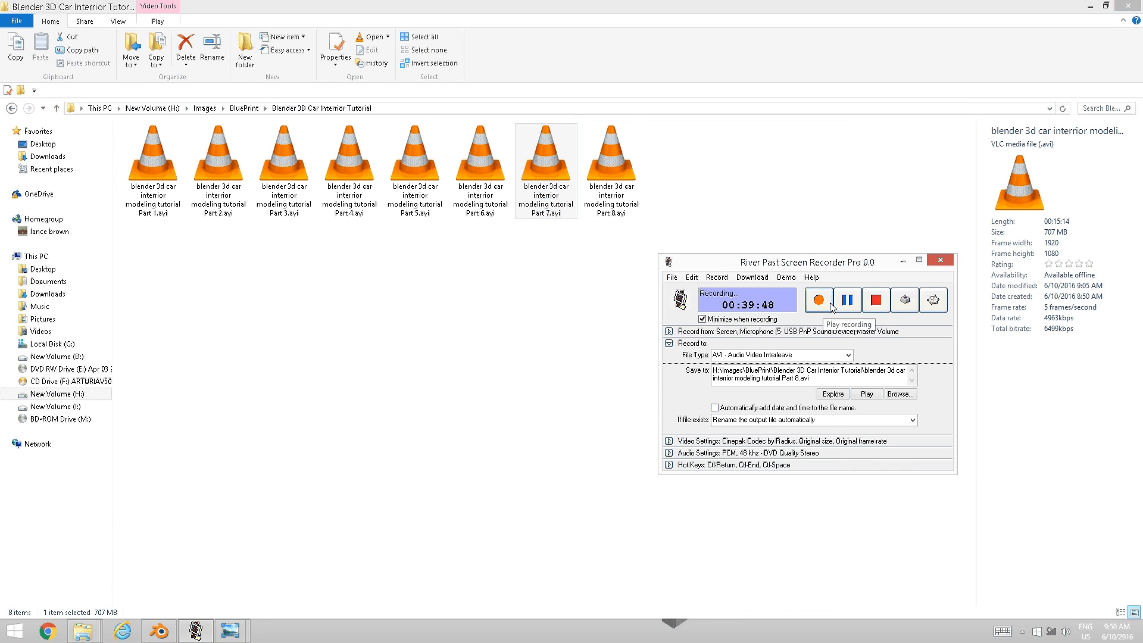
{"action": "left_click", "coordinate": [875, 301]}
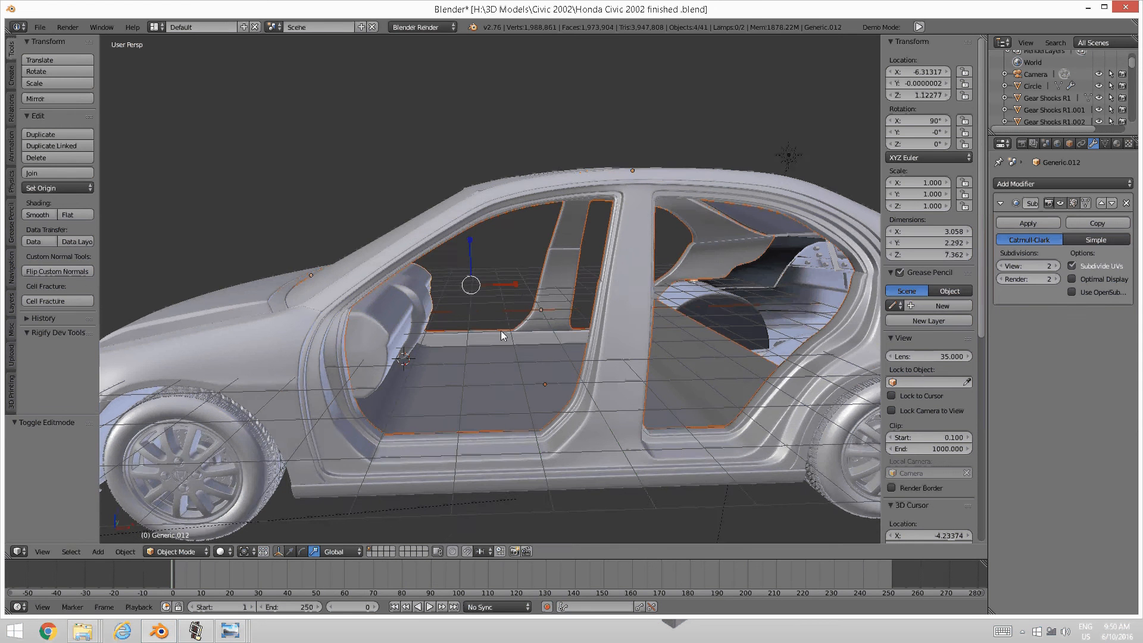
{"action": "middle_click_drag", "start_coordinate": [501, 331], "coordinate": [379, 286]}
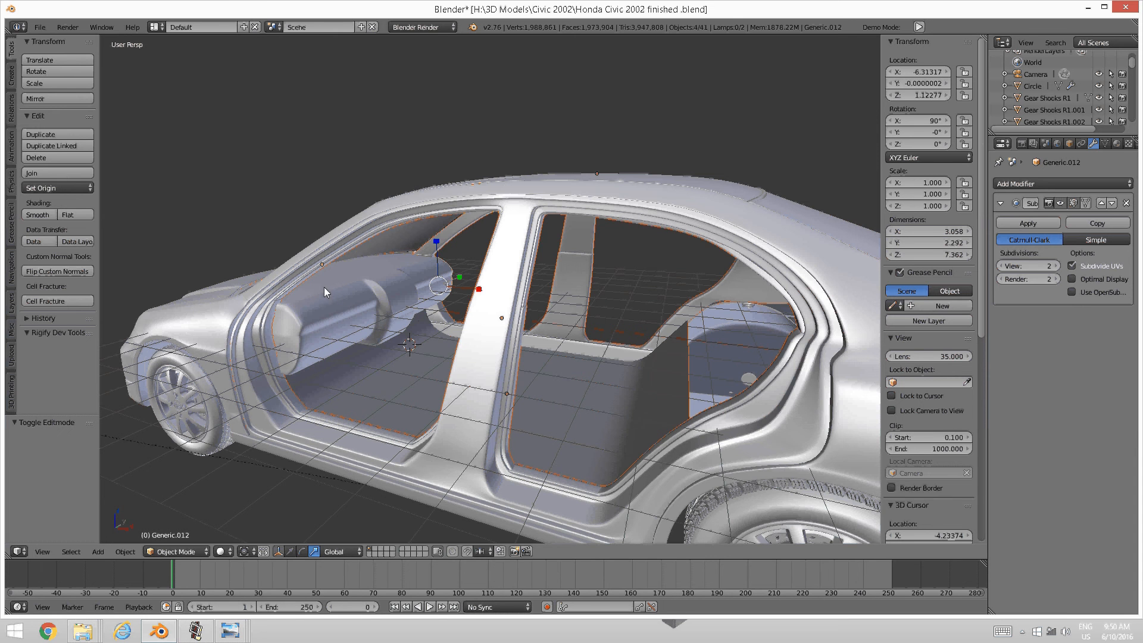
{"action": "mouse_move", "coordinate": [427, 272]}
{"action": "middle_mouse_down"}
{"action": "mouse_move", "coordinate": [476, 272]}
{"action": "mouse_move", "coordinate": [426, 272]}
{"action": "middle_mouse_up"}
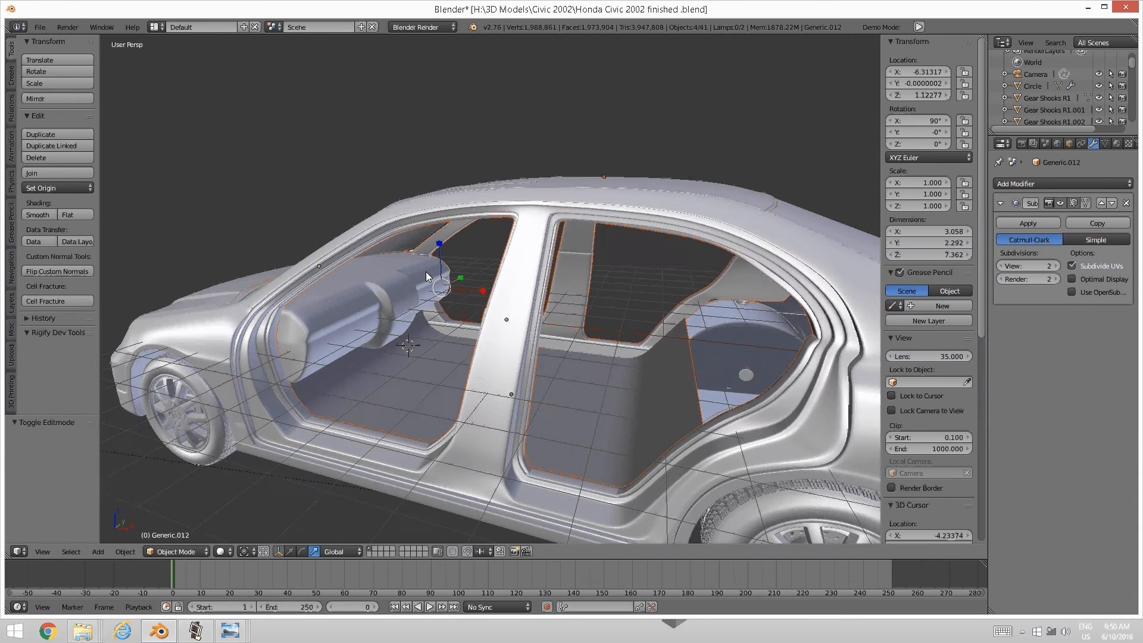
{"action": "middle_click_drag", "start_coordinate": [354, 298], "coordinate": [343, 327]}
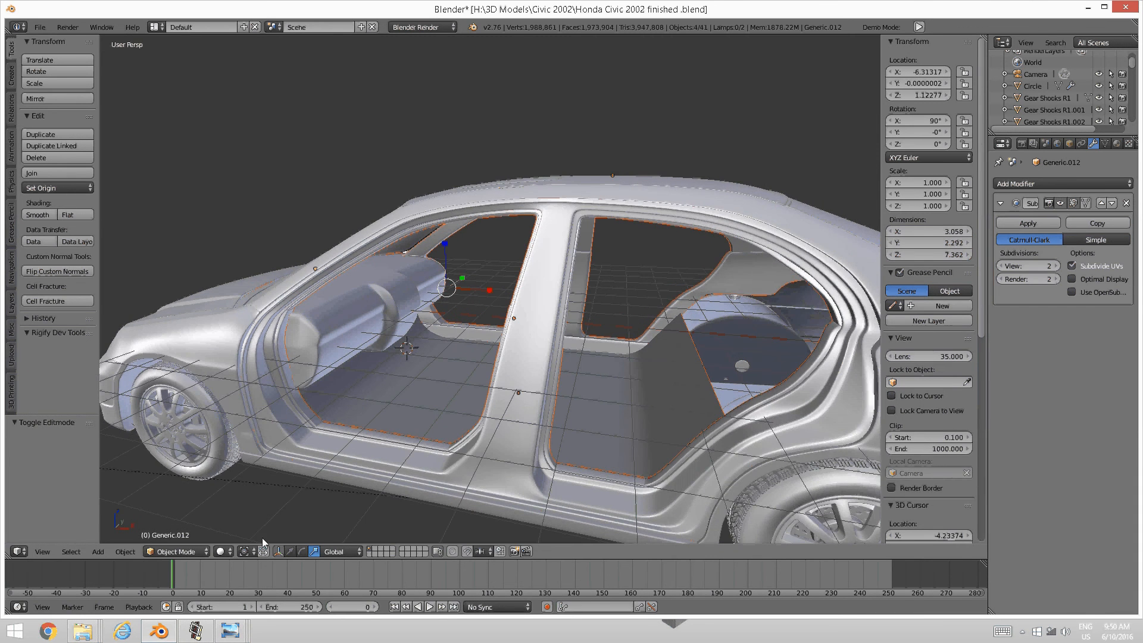
{"action": "left_click", "coordinate": [196, 631]}
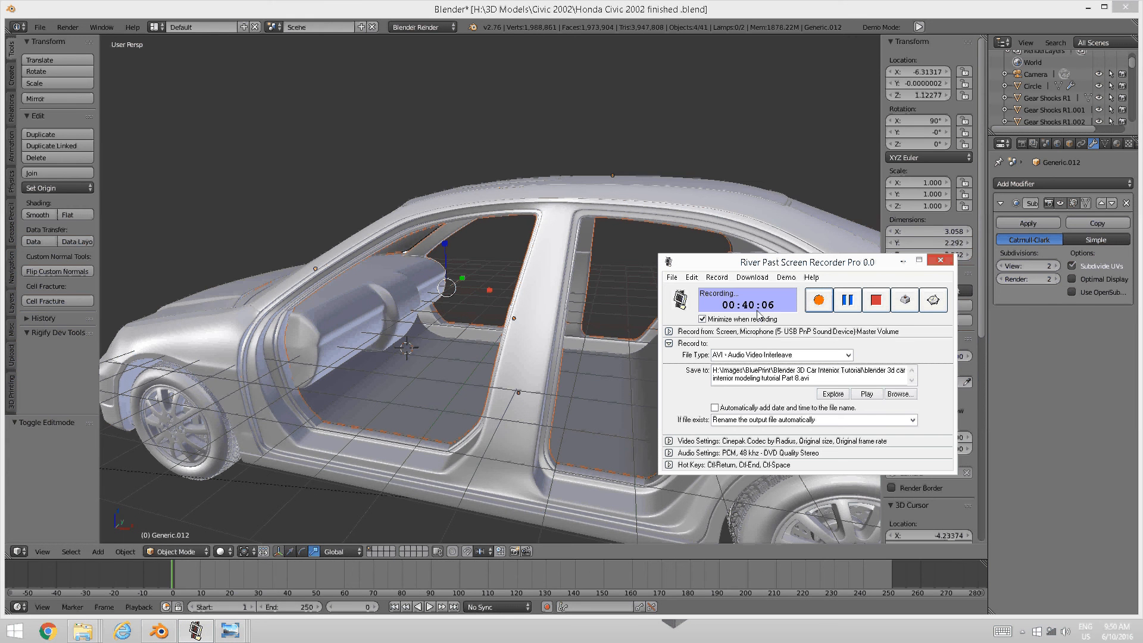